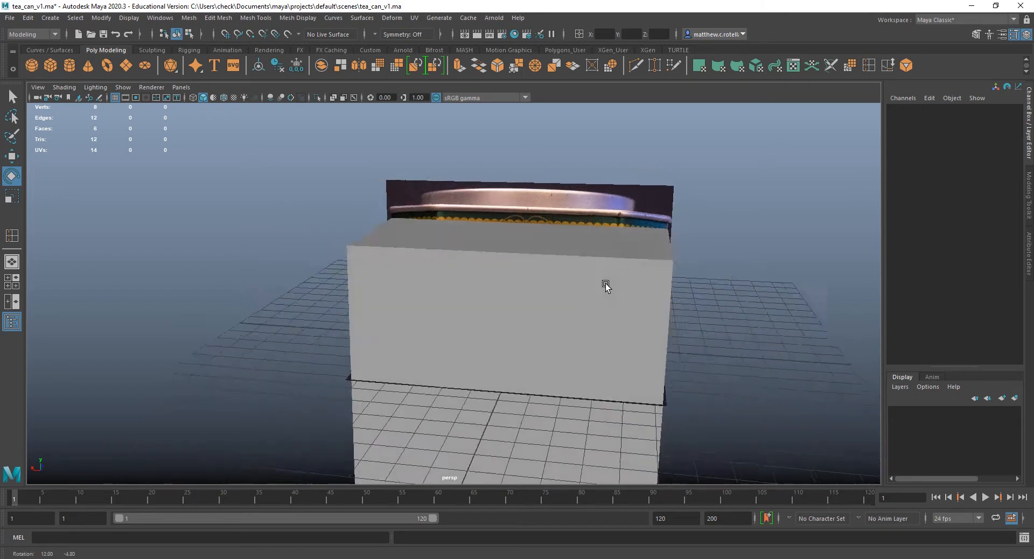
# Hide the tea_can cube so the reference images are exposed, and show the four-view layout.
pyautogui.click(539, 278)
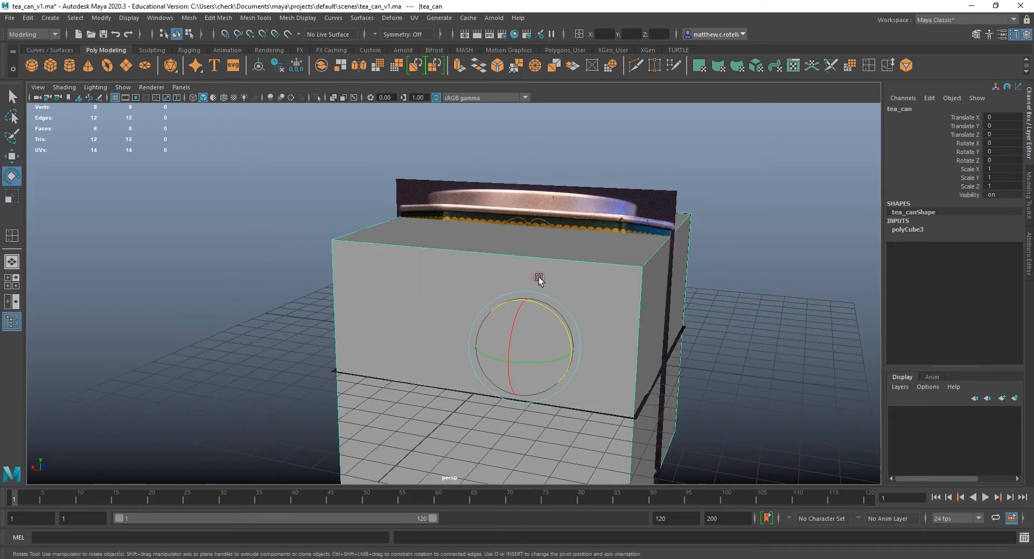
pyautogui.press('h')
pyautogui.keyDown('alt'); pyautogui.moveTo(670, 328); pyautogui.dragTo(681, 300); pyautogui.keyUp('alt')
pyautogui.press('space')
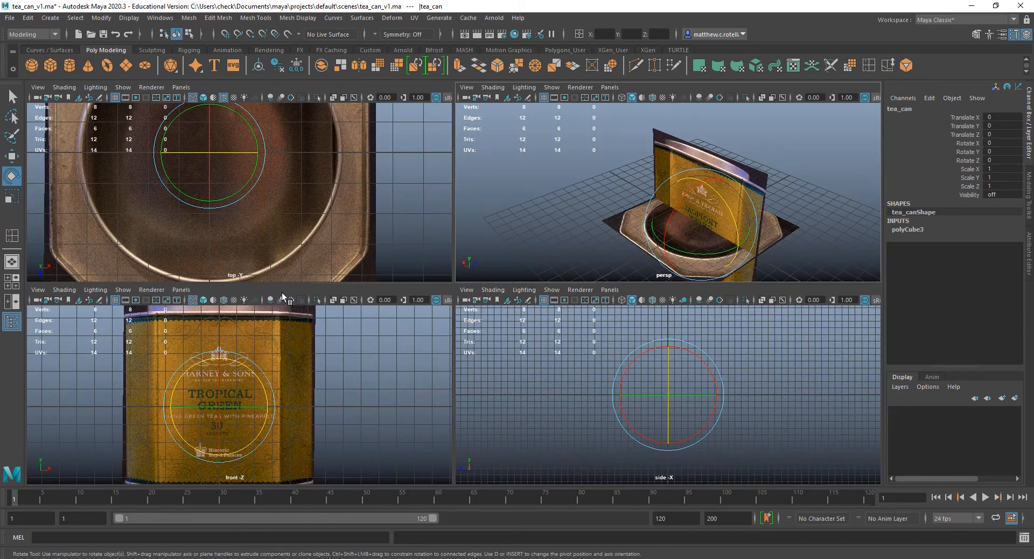
# Change the top view panel to the bottom2 orthographic camera to inspect the bottom reference image.
pyautogui.press('space')
pyautogui.click(178, 87)
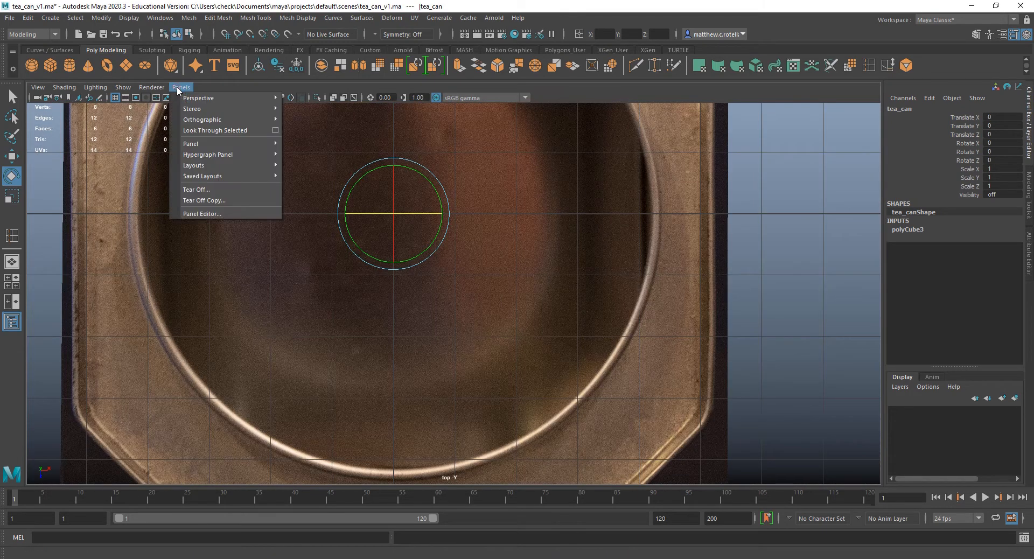
pyautogui.moveTo(193, 99)
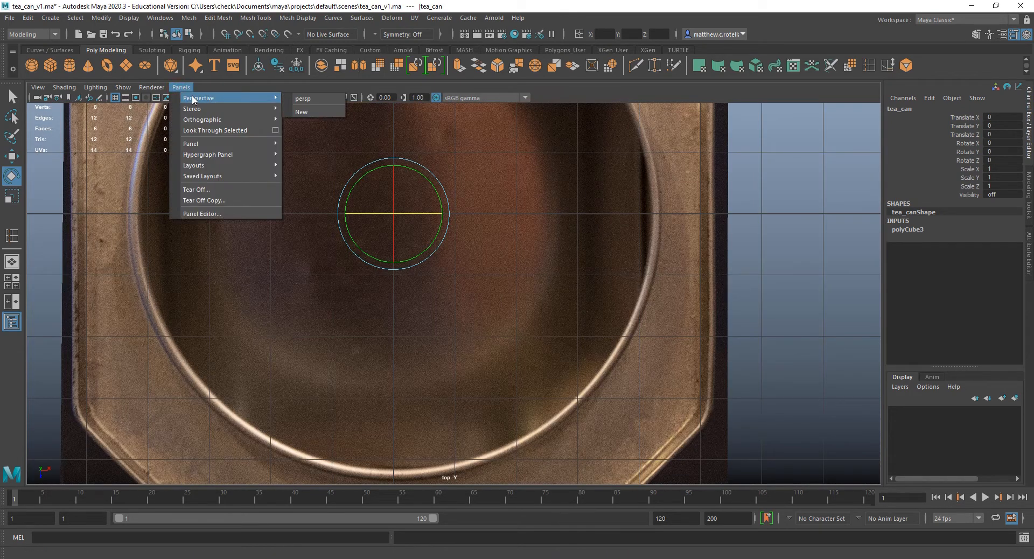
pyautogui.moveTo(212, 120)
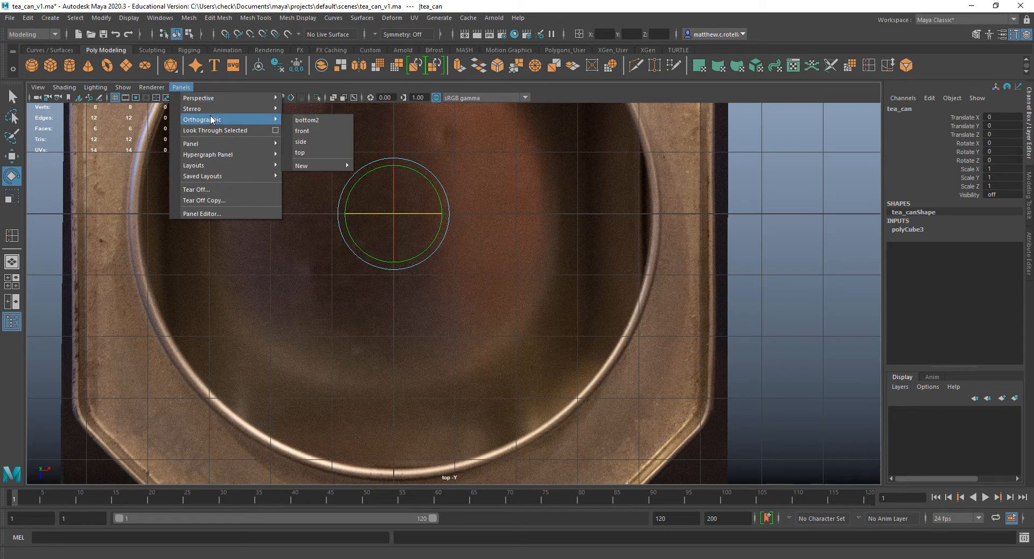
pyautogui.click(310, 122)
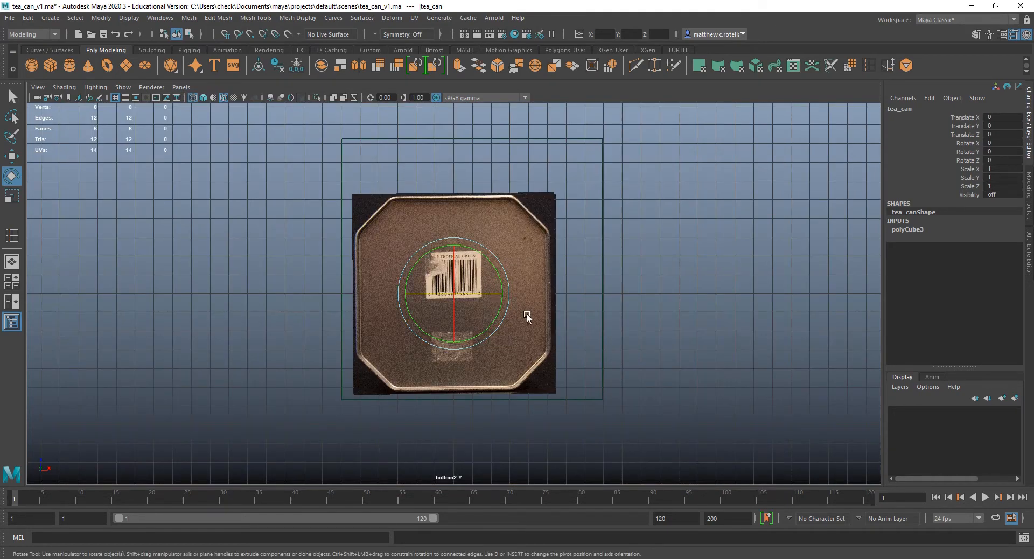
pyautogui.press('space')
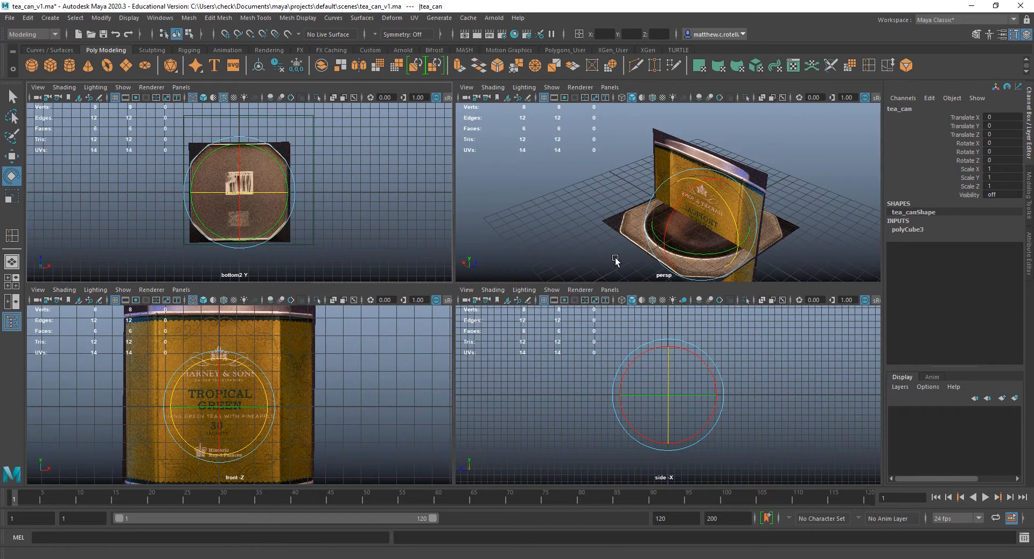
pyautogui.press('space')
pyautogui.press('space')
pyautogui.press('space')
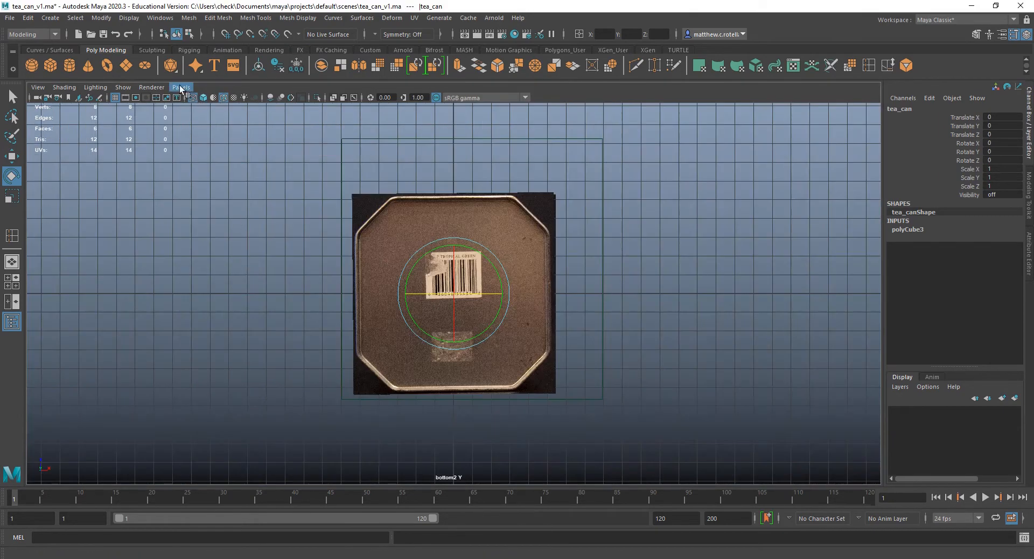
# Set the bottom2 panel back to the top orthographic camera and return to the full perspective view.
pyautogui.click(181, 86)
pyautogui.moveTo(202, 120)
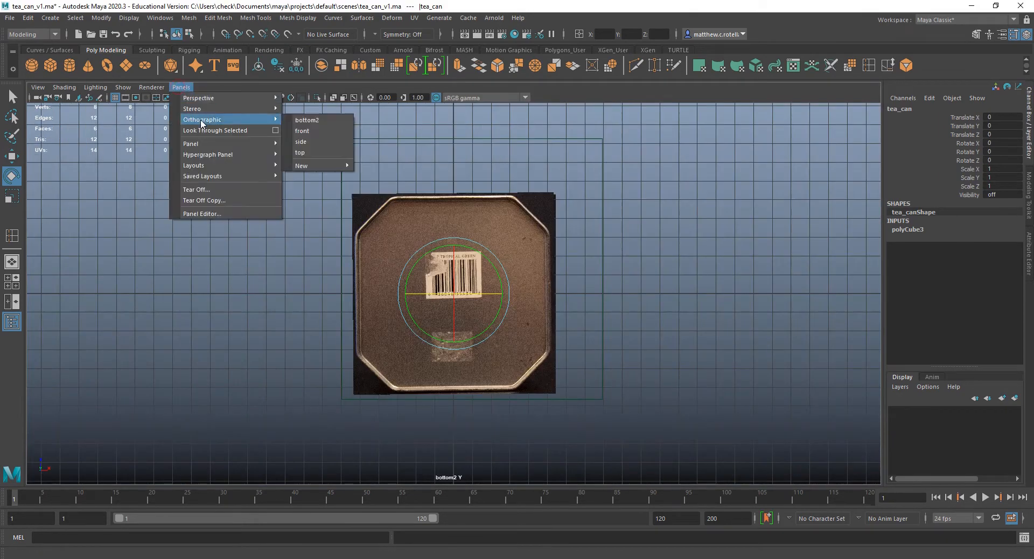
pyautogui.click(314, 152)
pyautogui.press('space')
pyautogui.press('space')
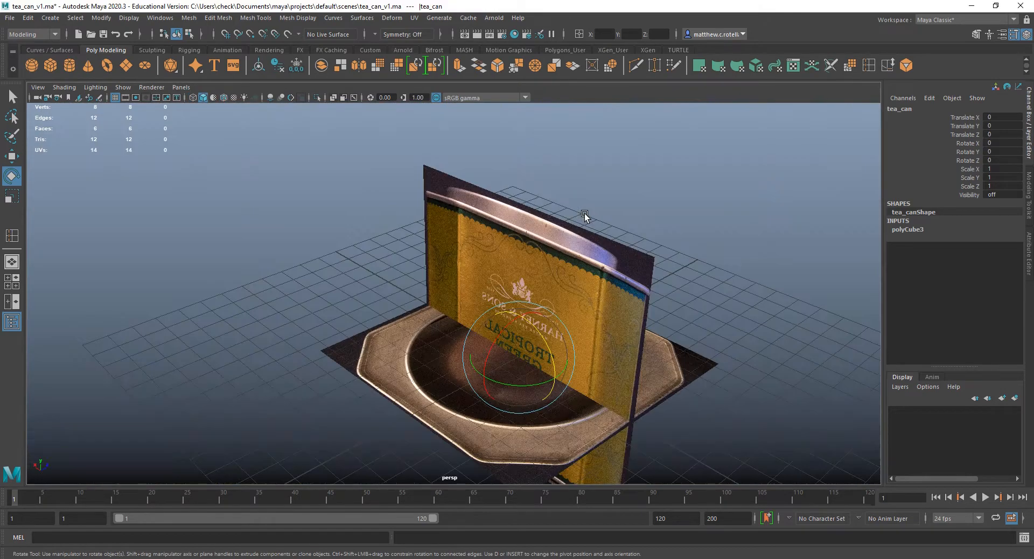
pyautogui.keyDown('alt'); pyautogui.moveTo(485, 312); pyautogui.dragTo(593, 155); pyautogui.keyUp('alt')
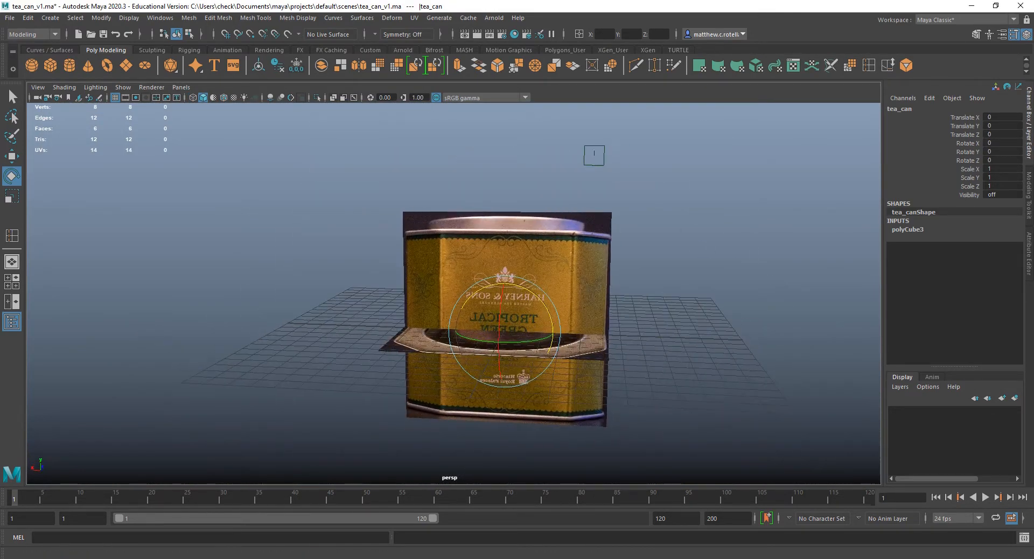
# Identify the three reference image planes in the Outliner and hide bottom_reference.
pyautogui.moveTo(0, 102); pyautogui.dragTo(161, 132)
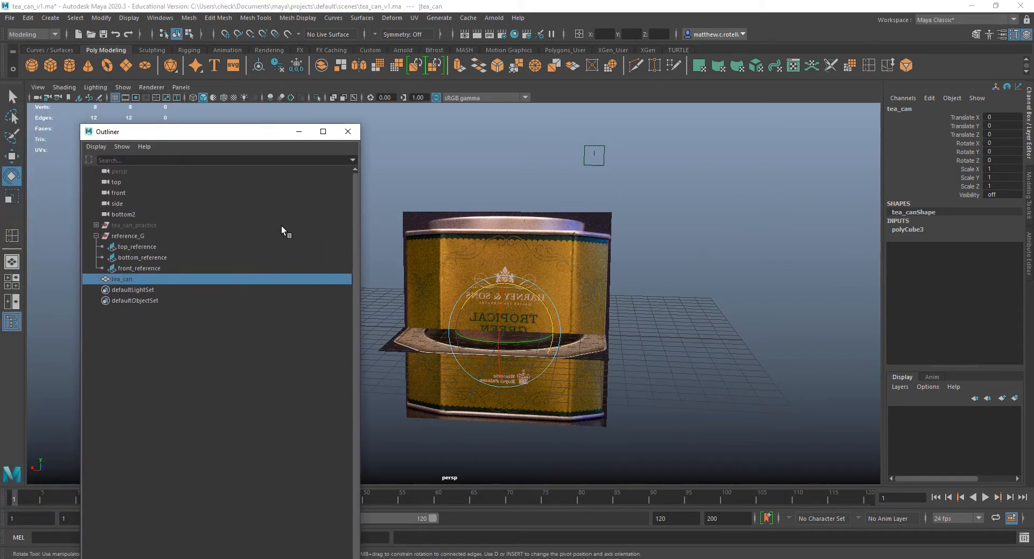
pyautogui.click(136, 248)
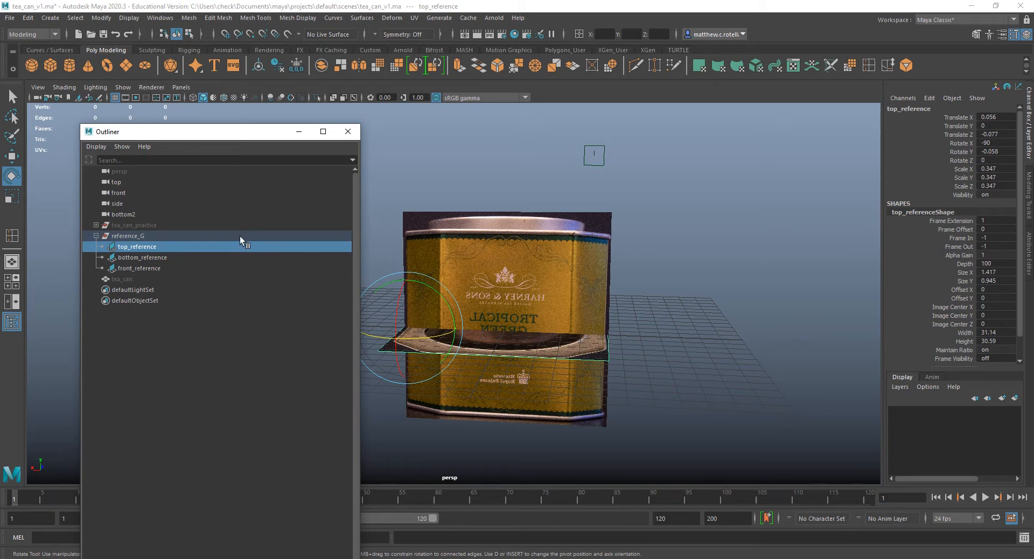
pyautogui.click(150, 258)
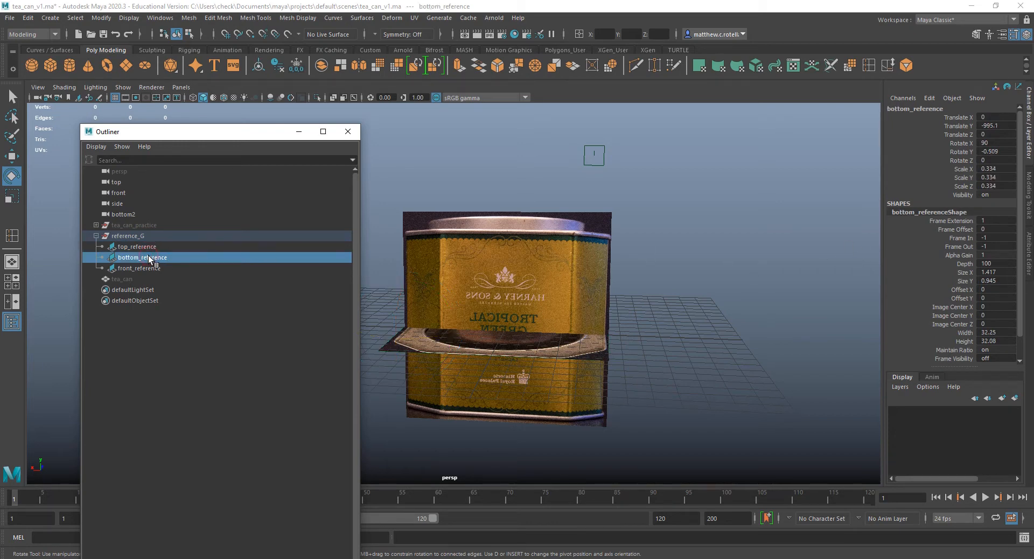
pyautogui.click(149, 269)
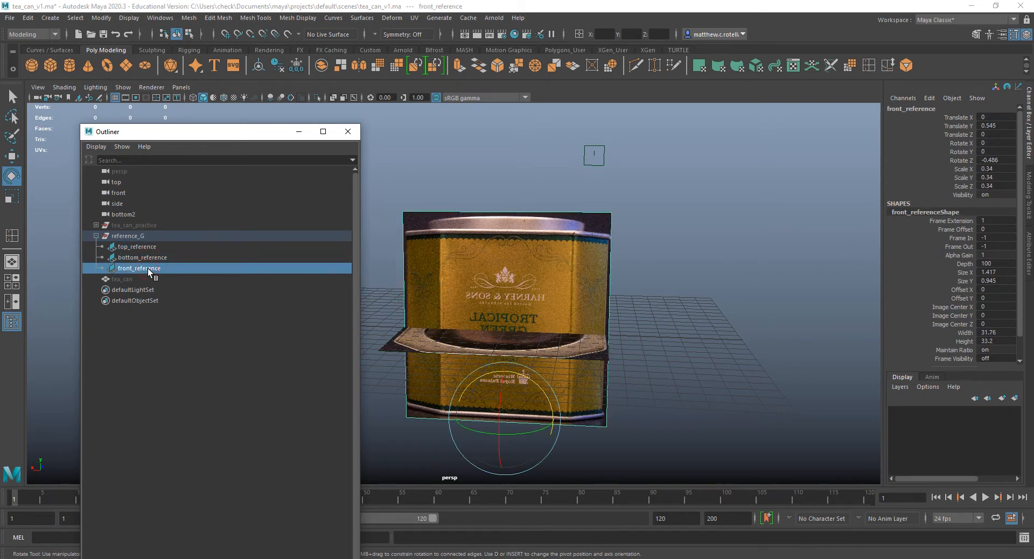
pyautogui.click(146, 260)
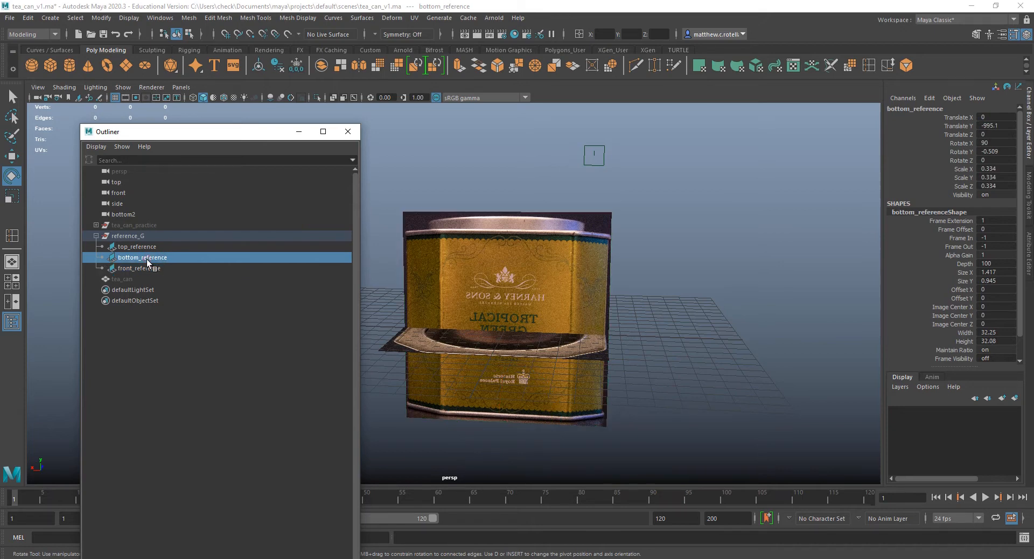
pyautogui.press('h')
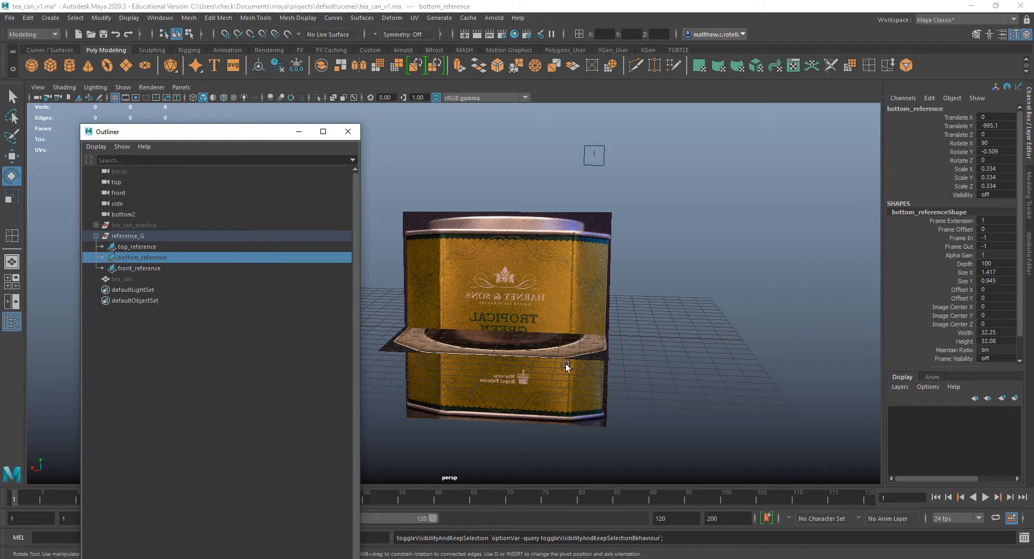
pyautogui.keyDown('alt'); pyautogui.moveTo(578, 335); pyautogui.dragTo(616, 338); pyautogui.keyUp('alt')
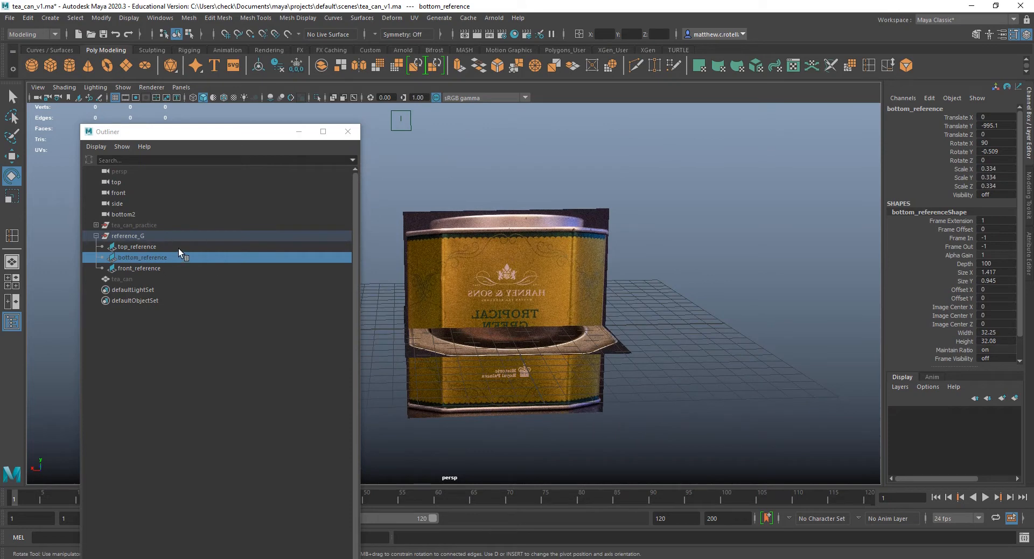
# Make the tea_can cube visible again and clear the Outliner out of the viewport.
pyautogui.press('h')
pyautogui.click(132, 275)
pyautogui.press('h')
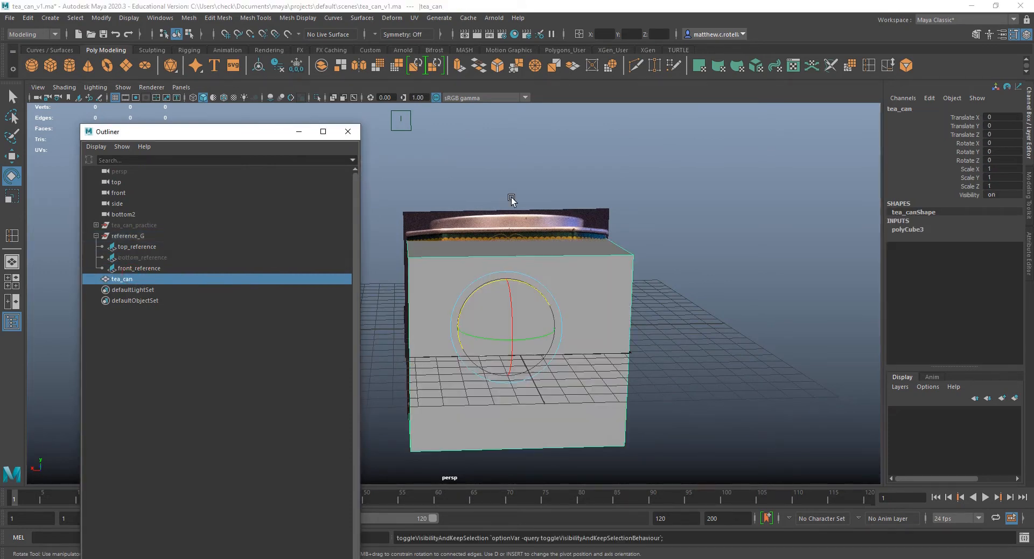
pyautogui.moveTo(208, 133); pyautogui.dragTo(0, 133)
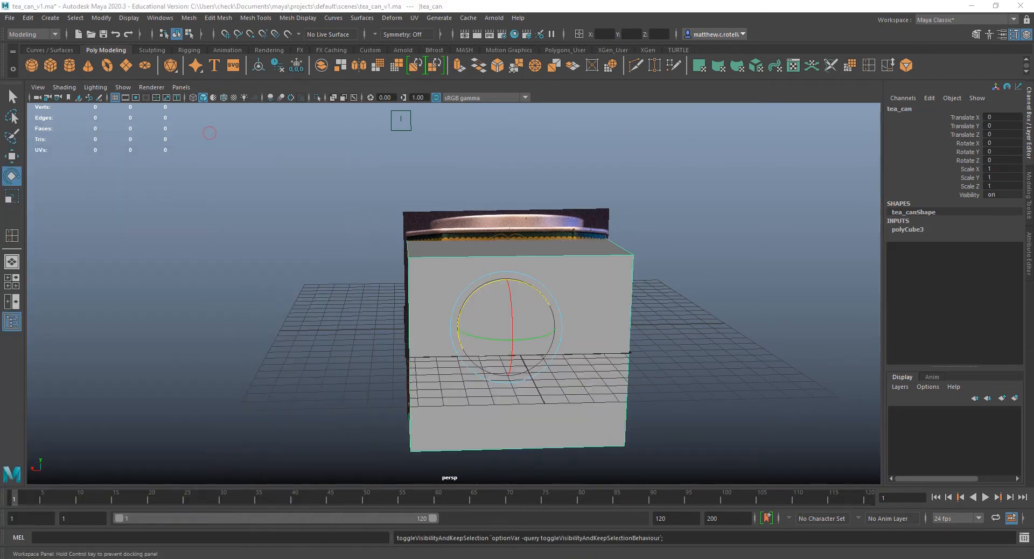
# Select the cube's top face and move it straight up to meet the can's metal rim in the front reference image.
pyautogui.keyDown('alt'); pyautogui.moveTo(473, 301); pyautogui.dragTo(615, 286); pyautogui.keyUp('alt')
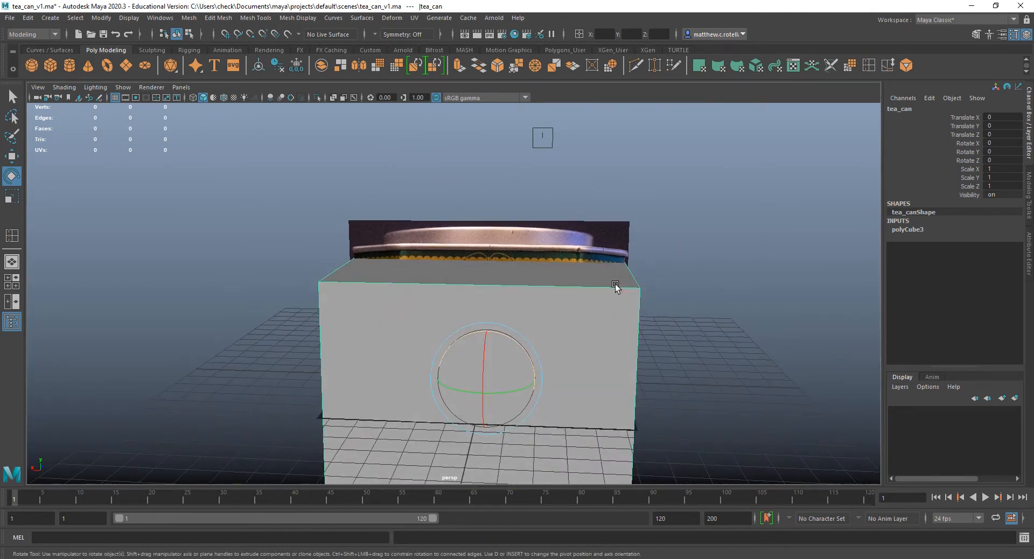
pyautogui.keyDown('alt'); pyautogui.moveTo(614, 291); pyautogui.dragTo(587, 286); pyautogui.keyUp('alt')
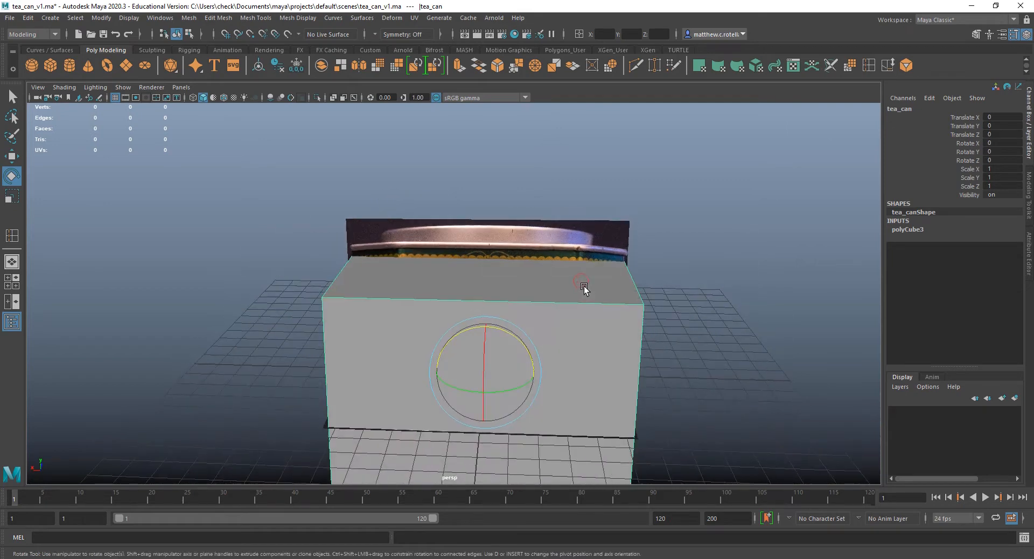
pyautogui.keyDown('alt'); pyautogui.moveTo(524, 248); pyautogui.dragTo(581, 286); pyautogui.keyUp('alt')
pyautogui.moveTo(582, 286); pyautogui.dragTo(579, 298, button='right')
pyautogui.click(493, 271)
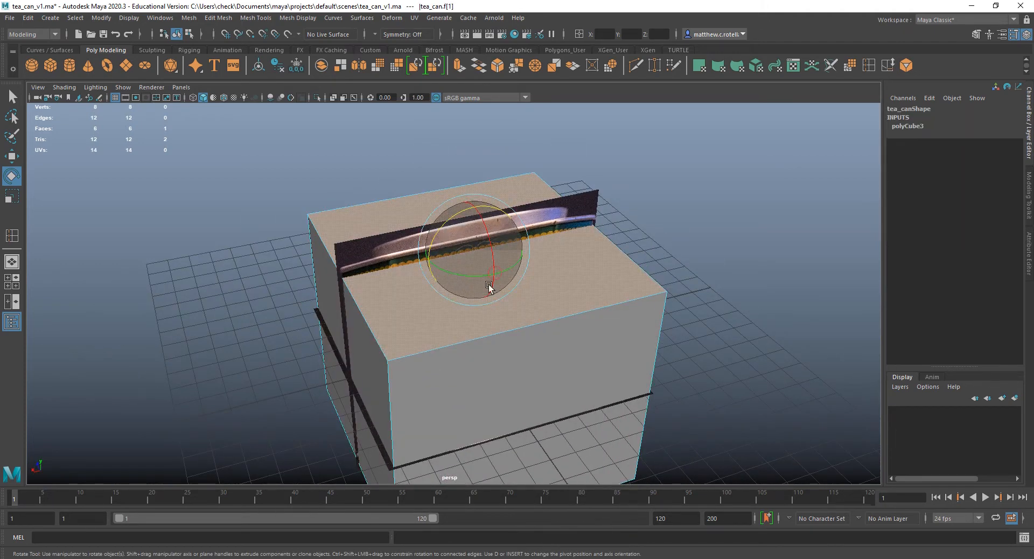
pyautogui.keyDown('alt'); pyautogui.moveTo(490, 286); pyautogui.dragTo(554, 253); pyautogui.keyUp('alt')
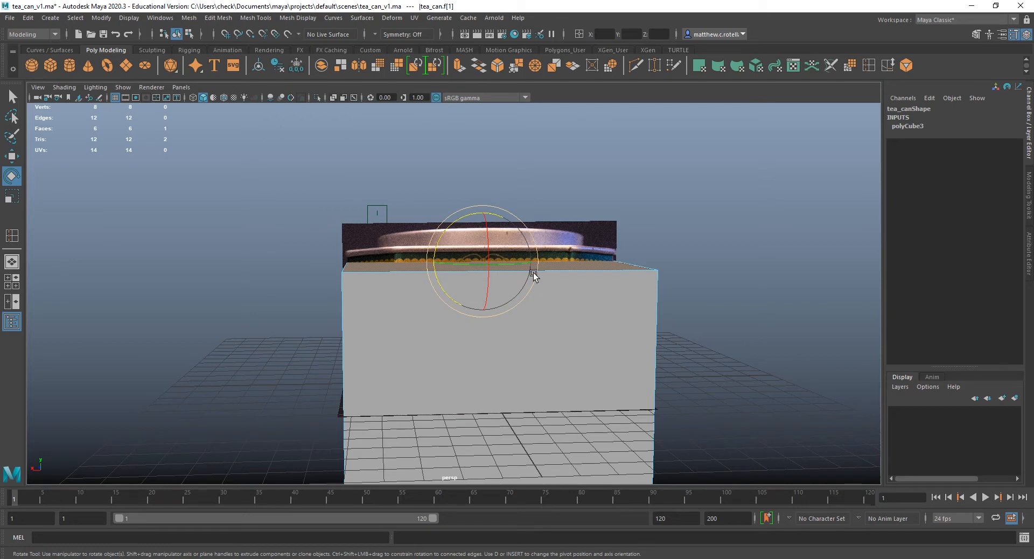
pyautogui.press('w')
pyautogui.moveTo(482, 223); pyautogui.dragTo(482, 205)
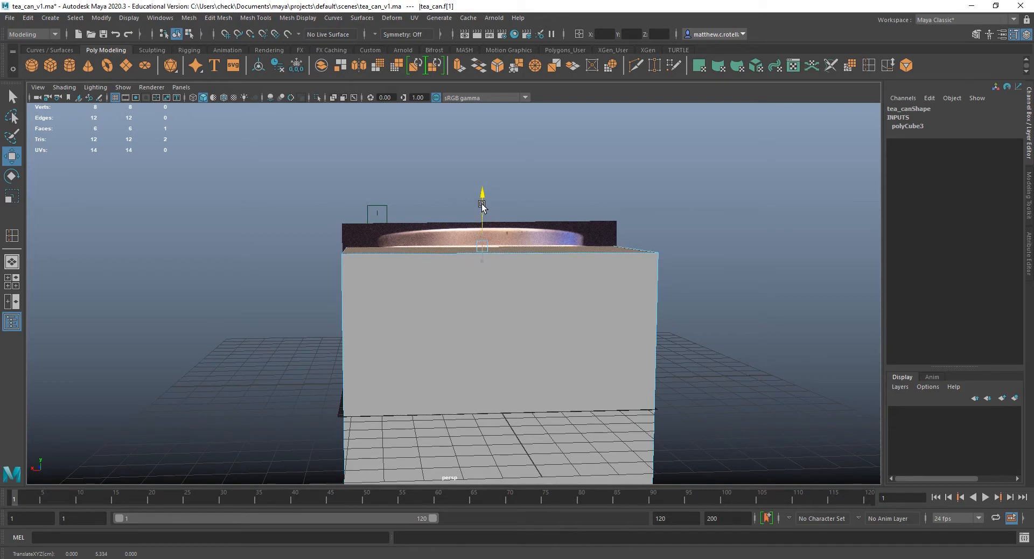
pyautogui.keyDown('alt'); pyautogui.moveTo(745, 293); pyautogui.dragTo(499, 251); pyautogui.keyUp('alt')
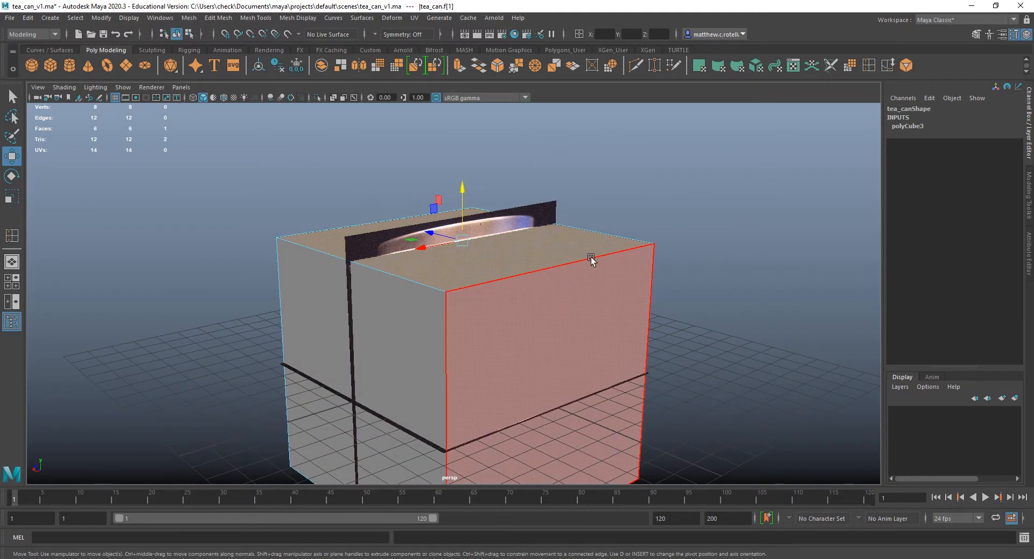
pyautogui.keyDown('alt'); pyautogui.moveTo(593, 259); pyautogui.dragTo(476, 284); pyautogui.keyUp('alt')
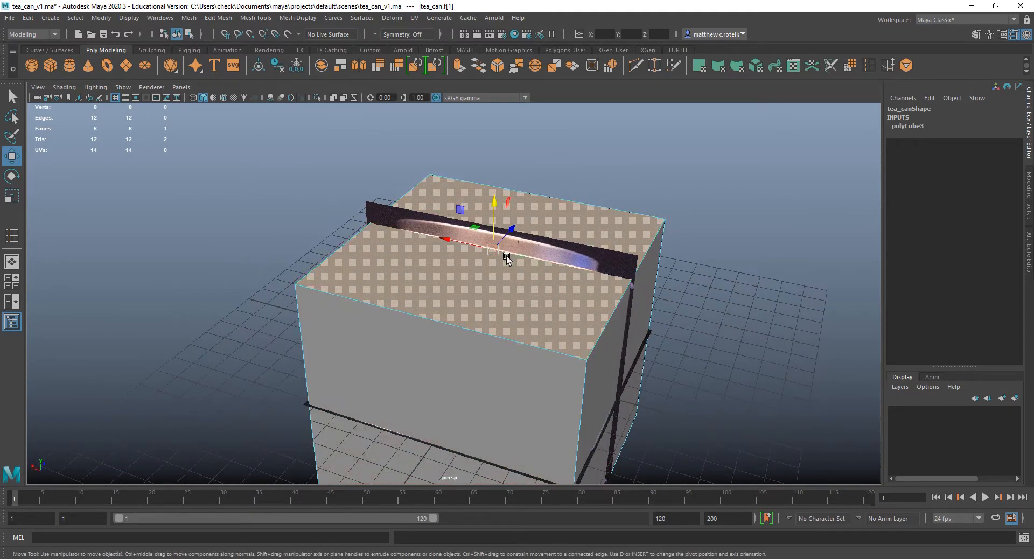
# Leave the Move tool and return from face selection to object mode on the tea_can cube.
pyautogui.press('q')
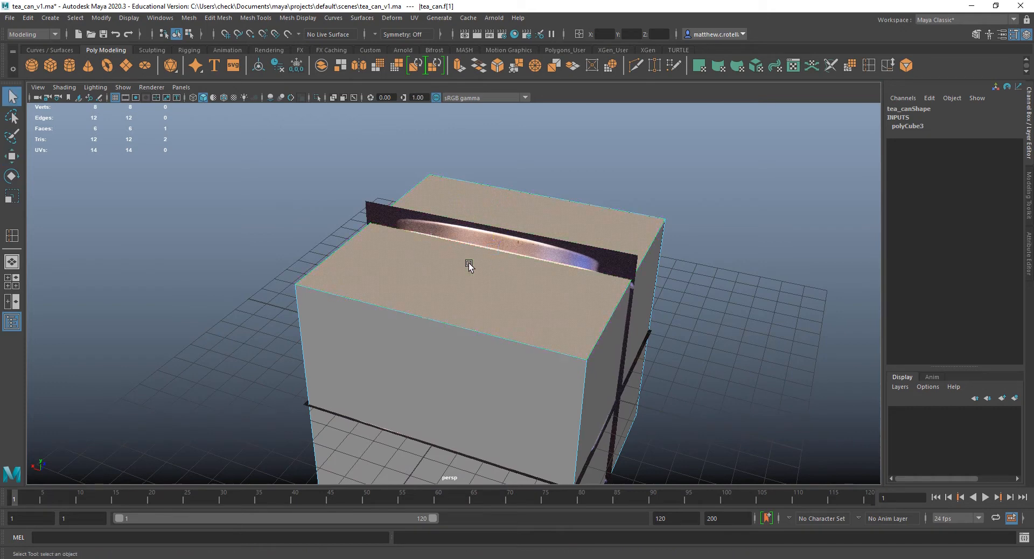
pyautogui.rightClick(470, 264)
pyautogui.moveTo(472, 267); pyautogui.dragTo(559, 257, button='right')
pyautogui.keyDown('alt'); pyautogui.moveTo(551, 280); pyautogui.dragTo(571, 293); pyautogui.keyUp('alt')
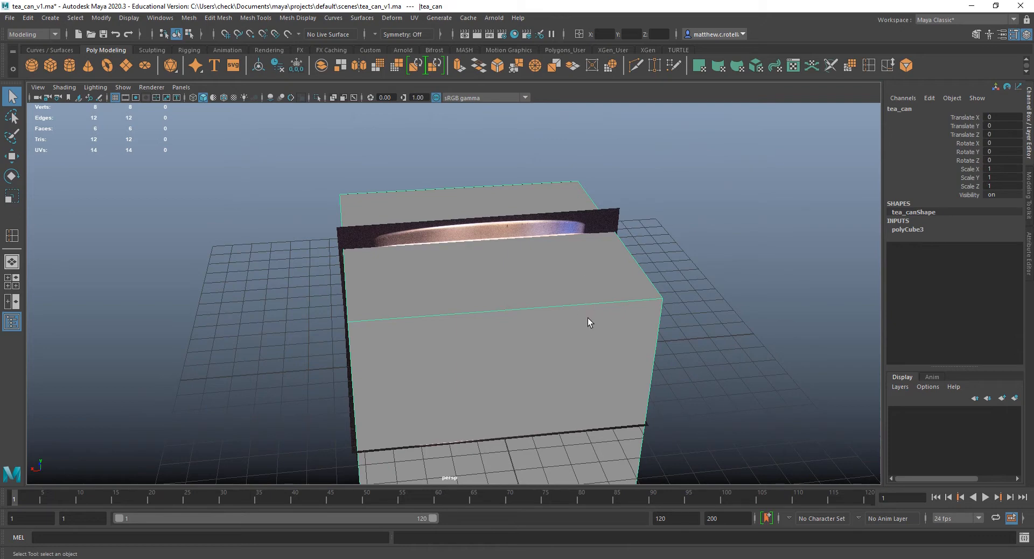
# Alternate between wireframe and shaded display to compare the cube with the front and top references, ending in wireframe.
pyautogui.press('4')
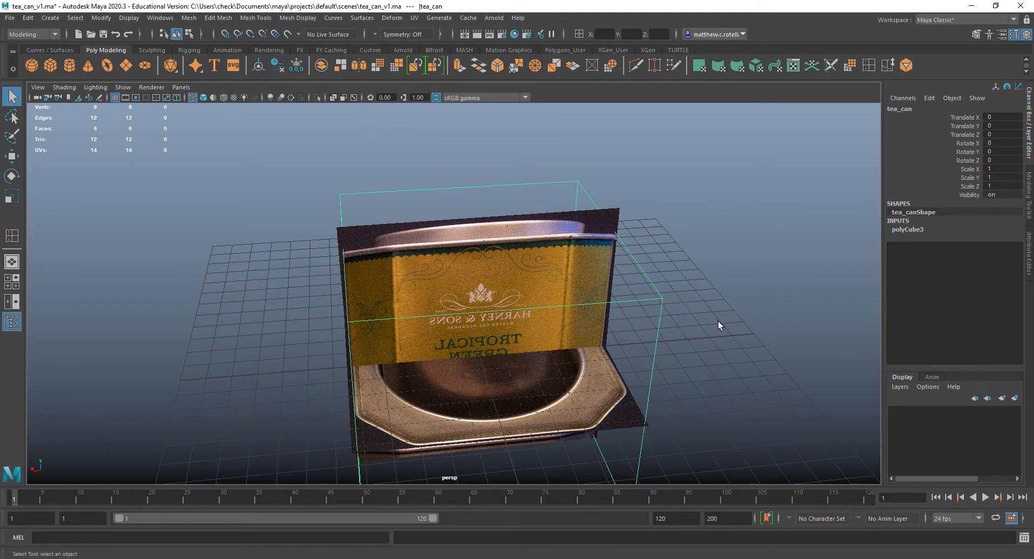
pyautogui.press('5')
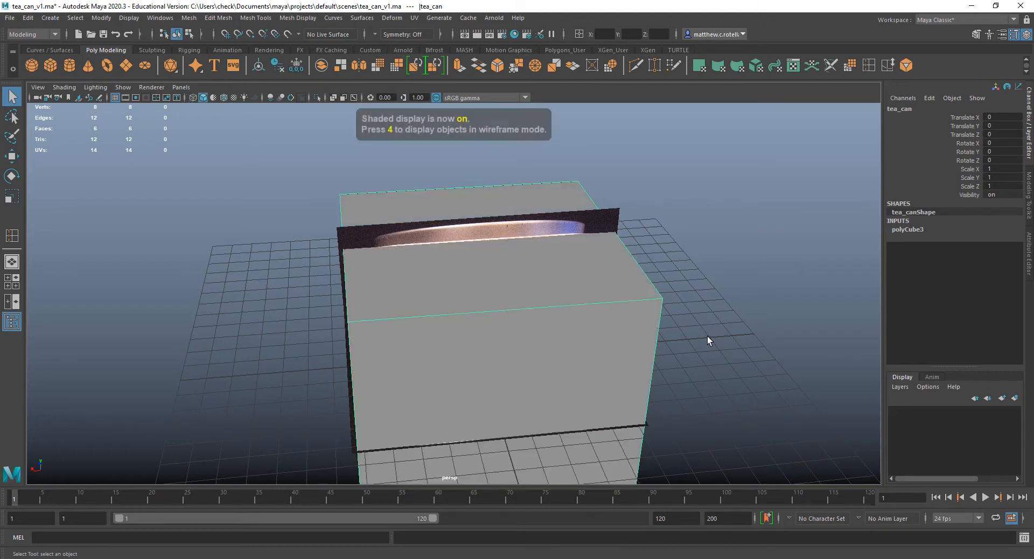
pyautogui.press('4')
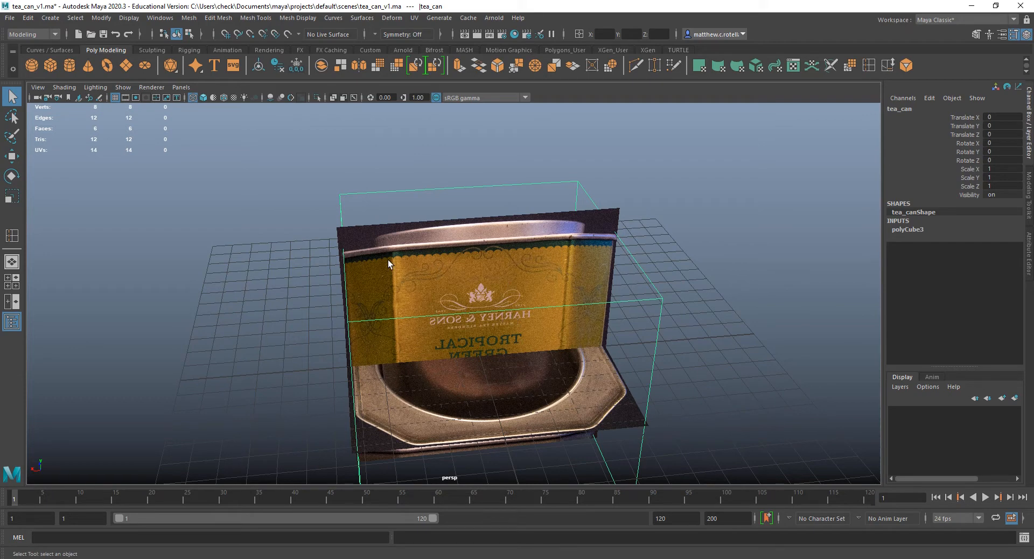
pyautogui.keyDown('alt'); pyautogui.moveTo(520, 348); pyautogui.dragTo(470, 266); pyautogui.keyUp('alt')
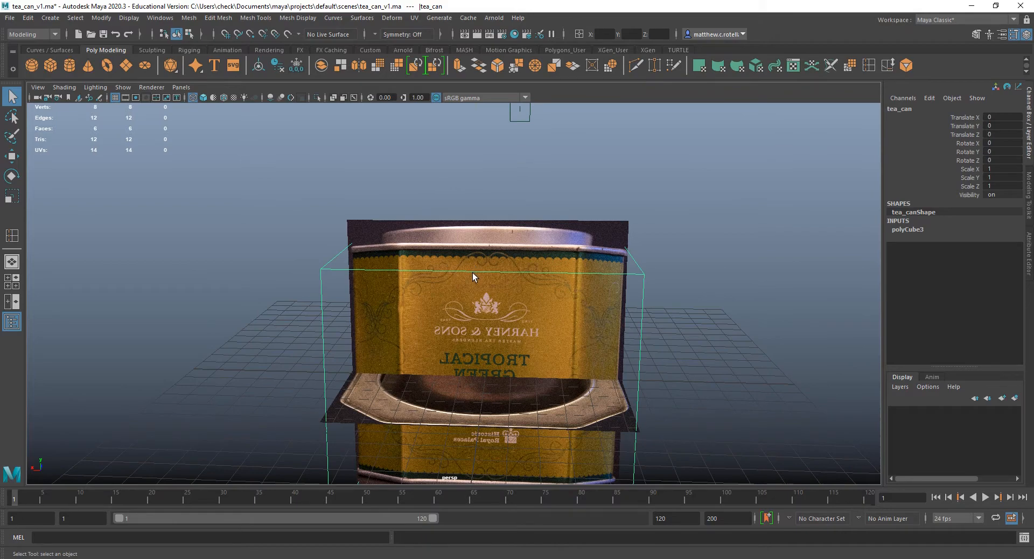
pyautogui.press('5')
pyautogui.press('4')
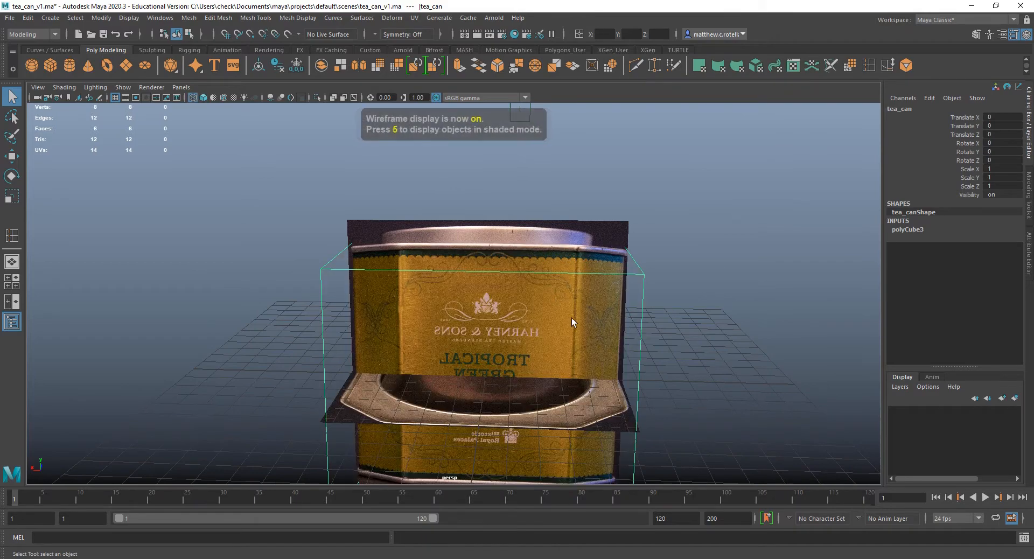
pyautogui.keyDown('alt'); pyautogui.moveTo(711, 288); pyautogui.dragTo(711, 358); pyautogui.keyUp('alt')
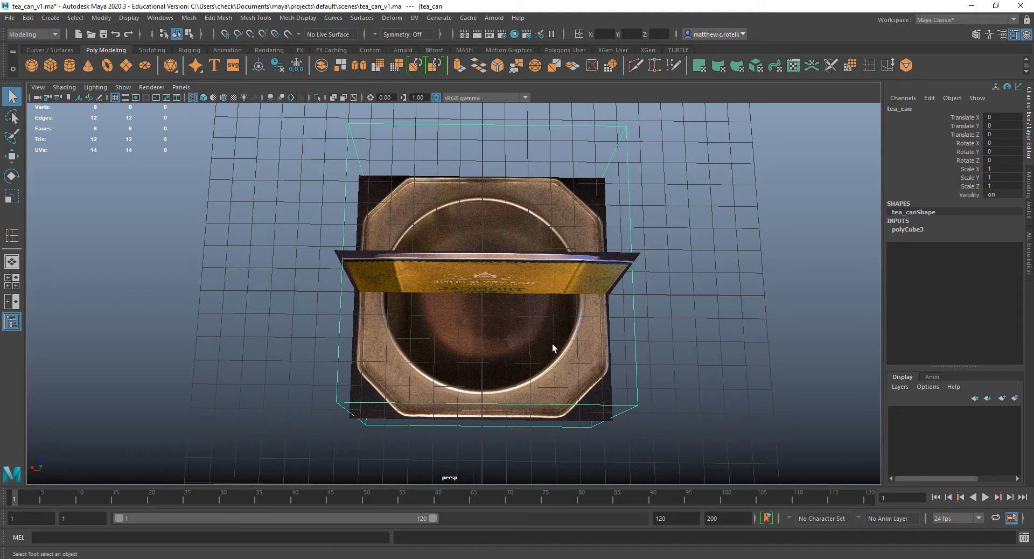
# Switch from the perspective view to a full-size top view centred on the tea_can cube and its top reference.
pyautogui.press('space')
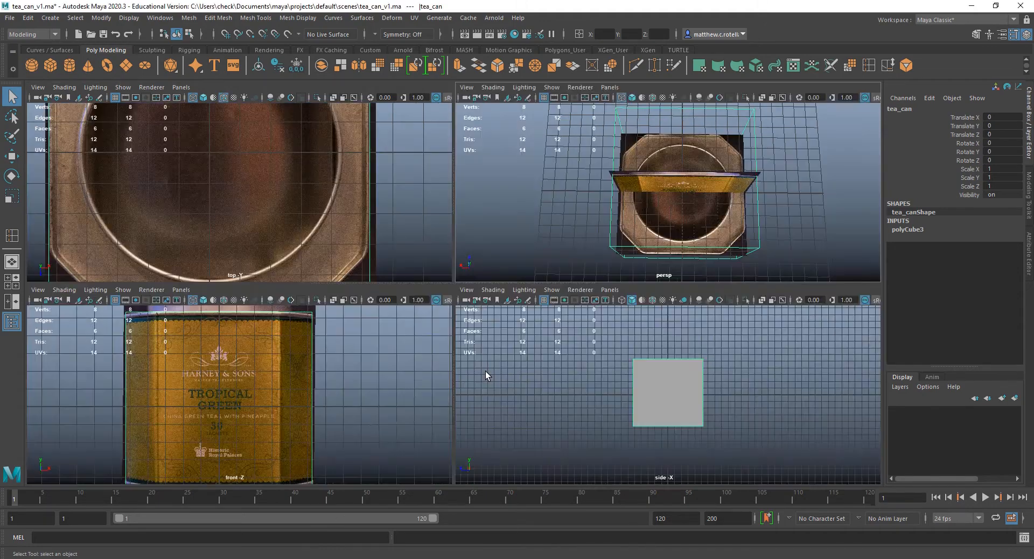
pyautogui.press('space')
pyautogui.press('f')
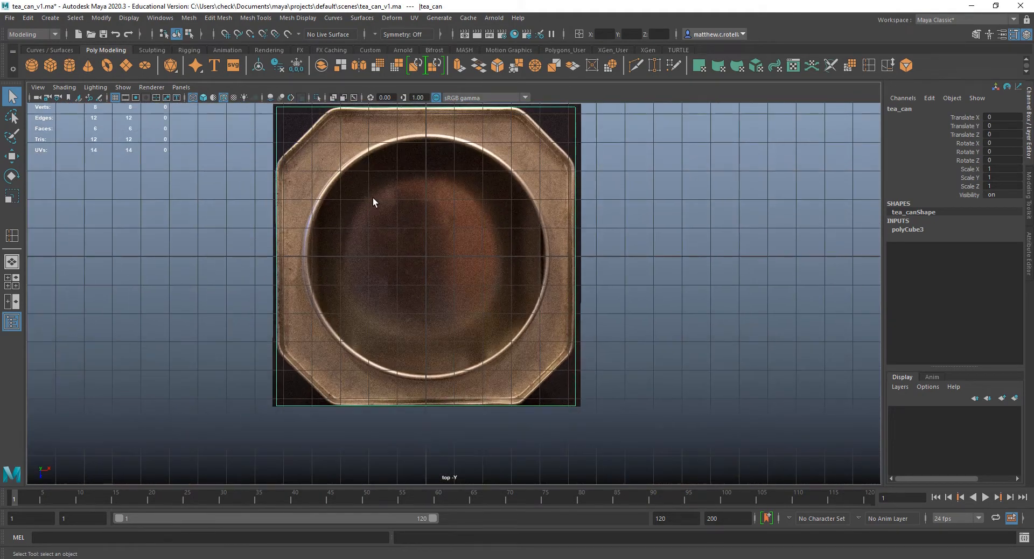
pyautogui.scroll(2, 396, 235)
pyautogui.keyDown('alt'); pyautogui.moveTo(462, 264); pyautogui.dragTo(349, 272, button='middle'); pyautogui.keyUp('alt')
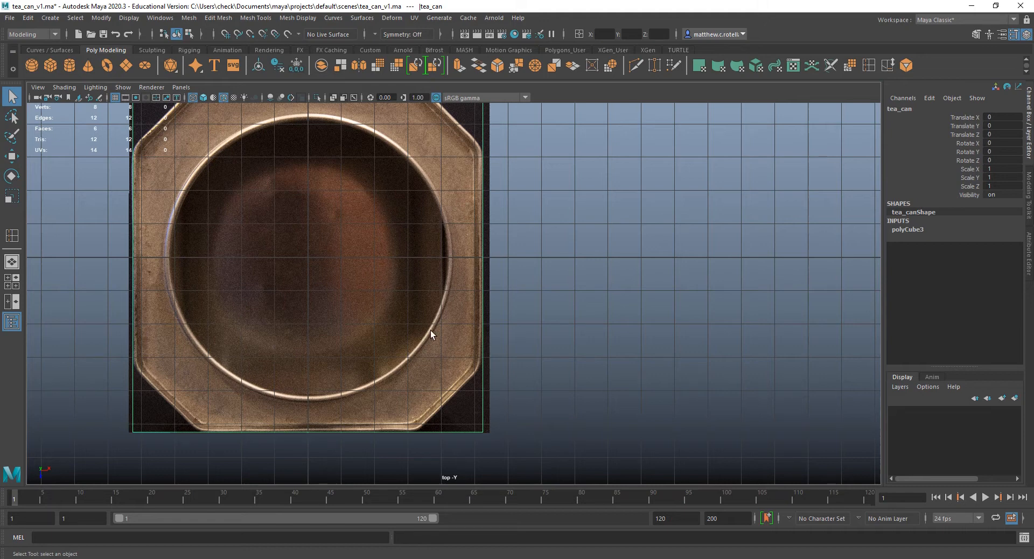
pyautogui.keyDown('alt'); pyautogui.moveTo(431, 331); pyautogui.dragTo(512, 341, button='middle'); pyautogui.keyUp('alt')
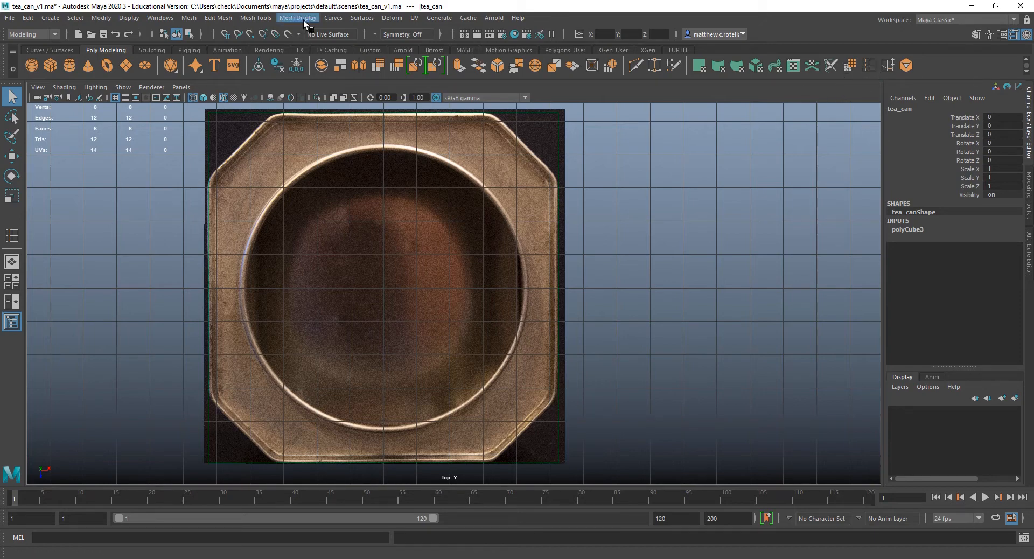
# Add an Insert Edge Loop shortcut to the Poly Modeling shelf.
pyautogui.click(256, 19)
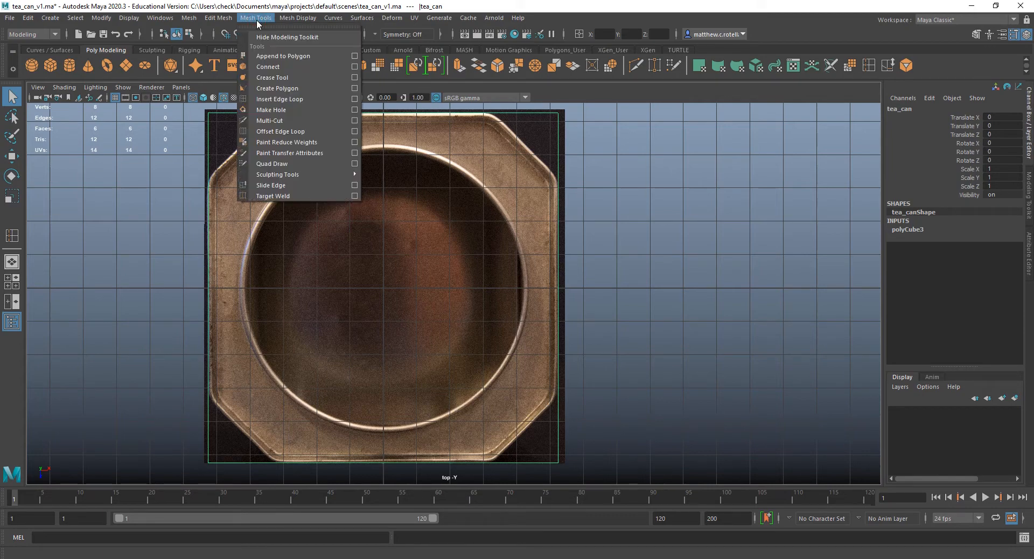
pyautogui.moveTo(296, 25)
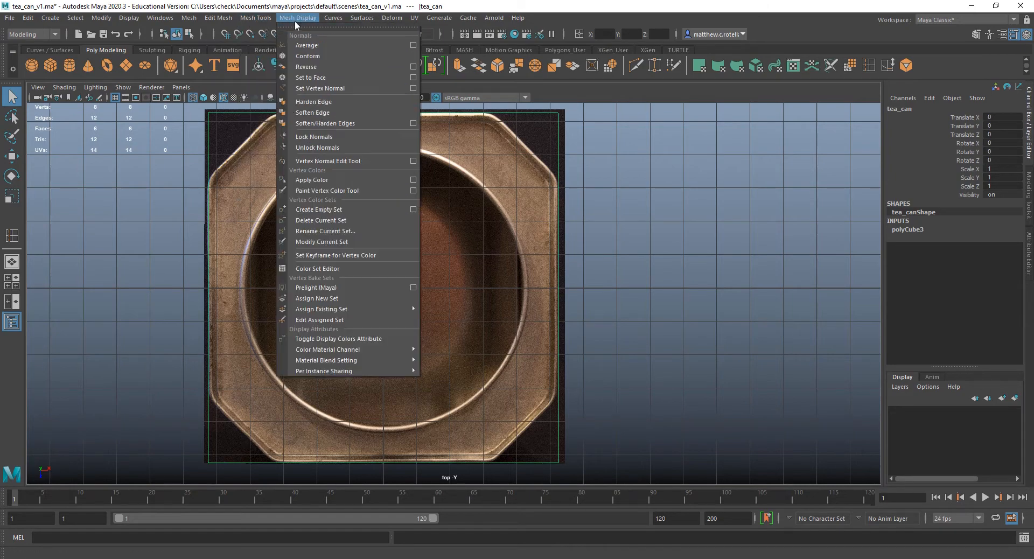
pyautogui.moveTo(247, 17)
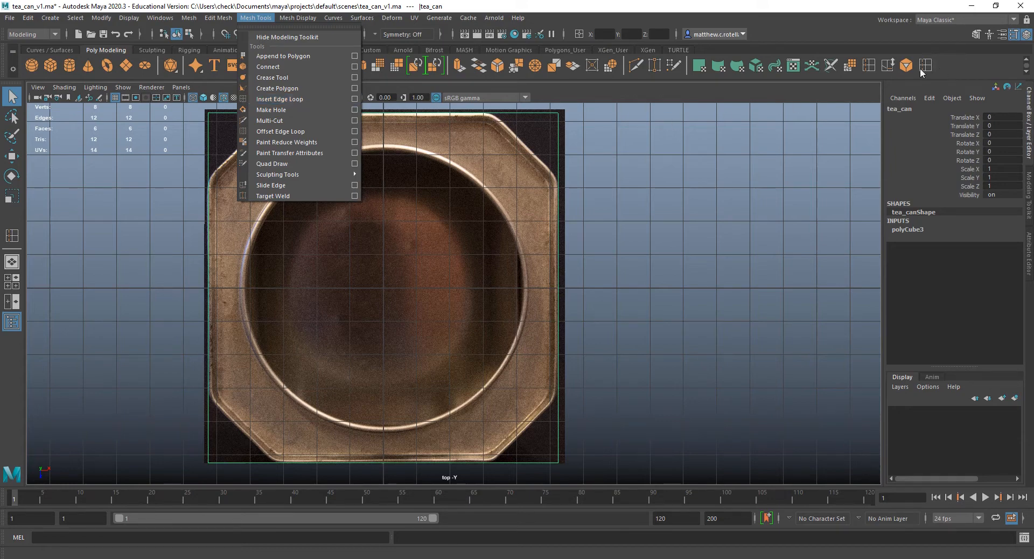
pyautogui.click(944, 53)
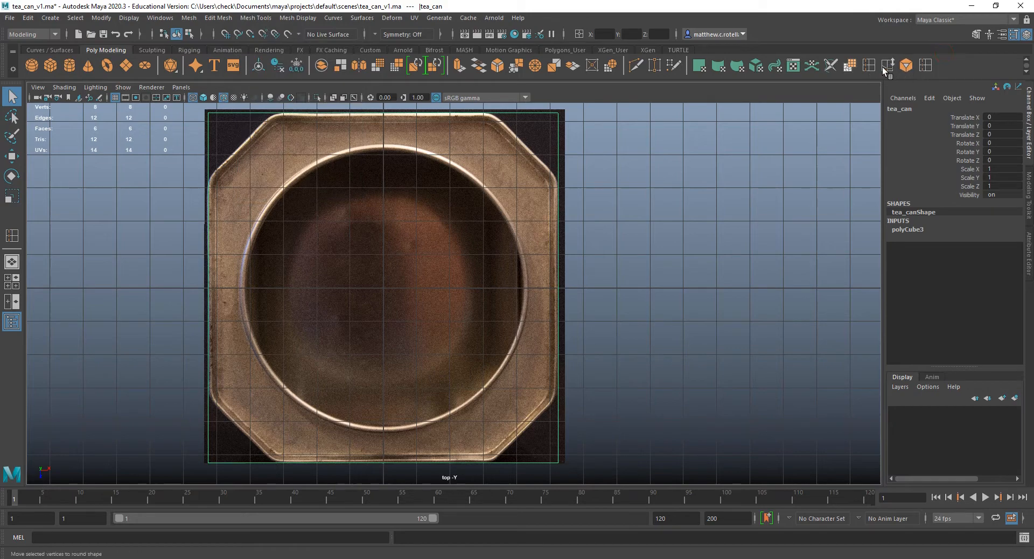
# Delete the duplicate Insert Edge Loop shortcut from the Poly Modeling shelf with the Shelf Editor.
pyautogui.click(13, 70)
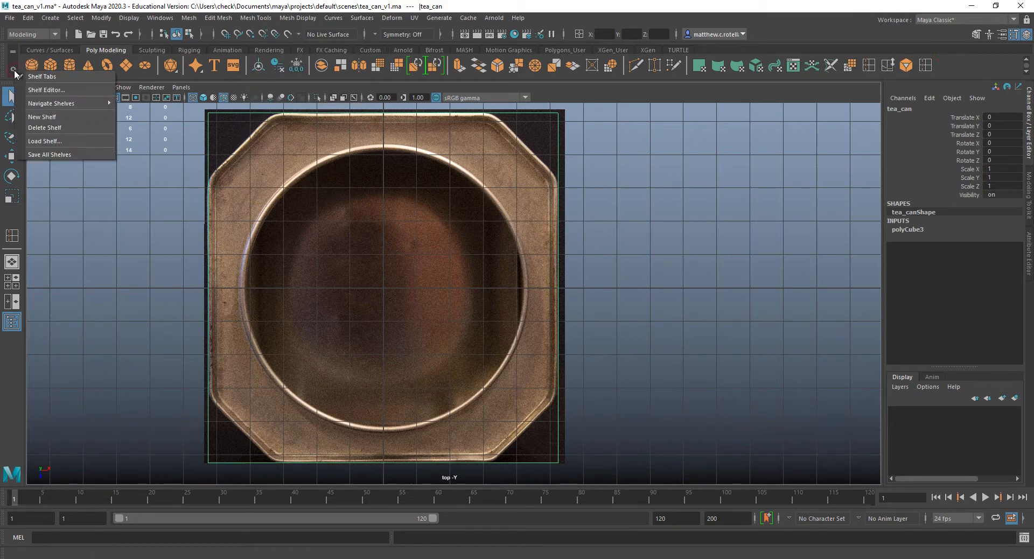
pyautogui.click(46, 89)
pyautogui.scroll(-5, 493, 298)
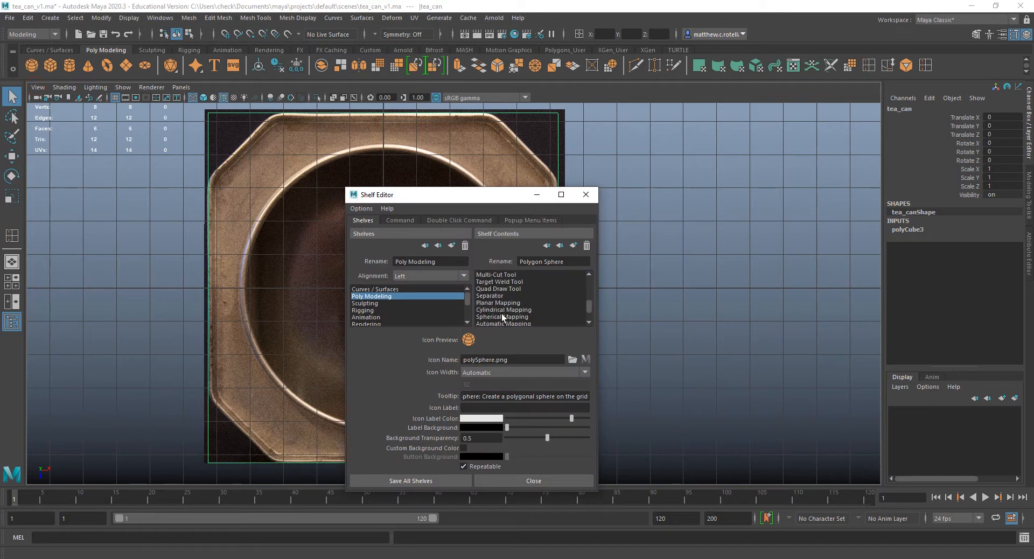
pyautogui.click(498, 317)
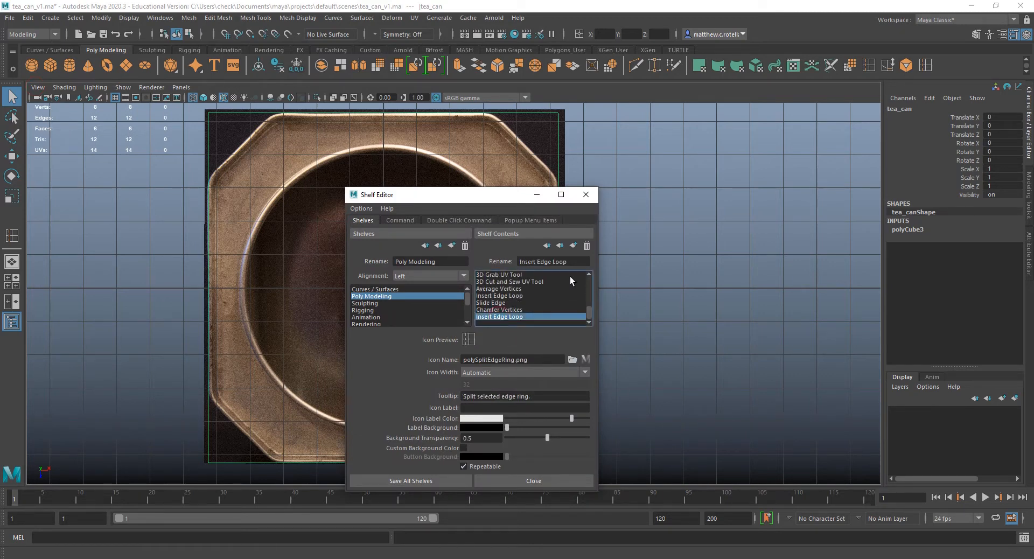
pyautogui.click(587, 246)
pyautogui.click(586, 195)
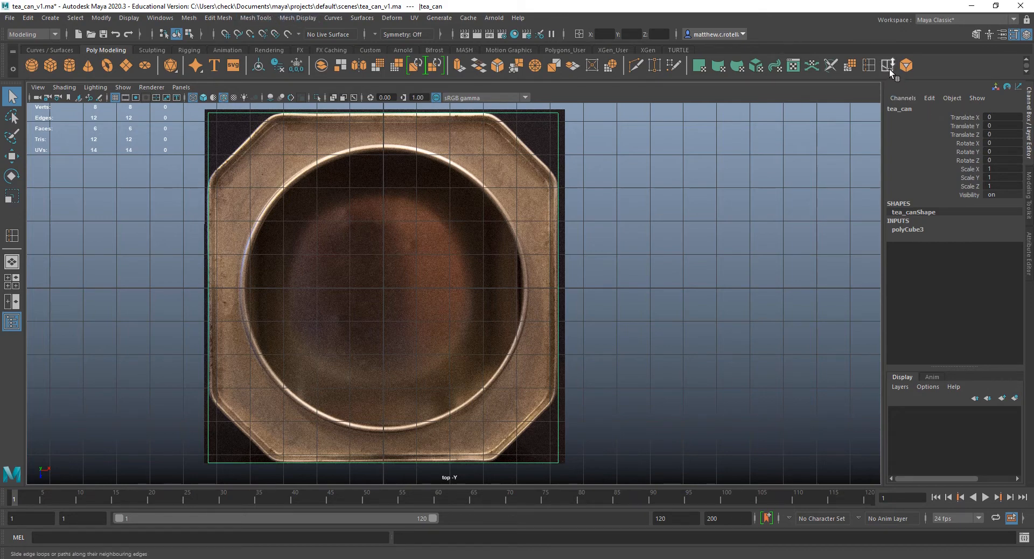
pyautogui.click(260, 19)
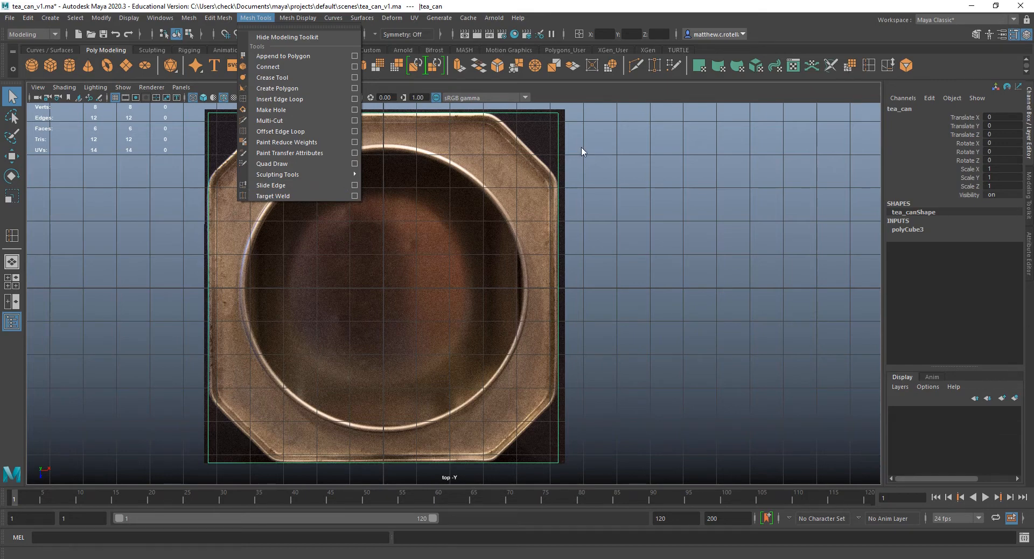
pyautogui.moveTo(189, 21)
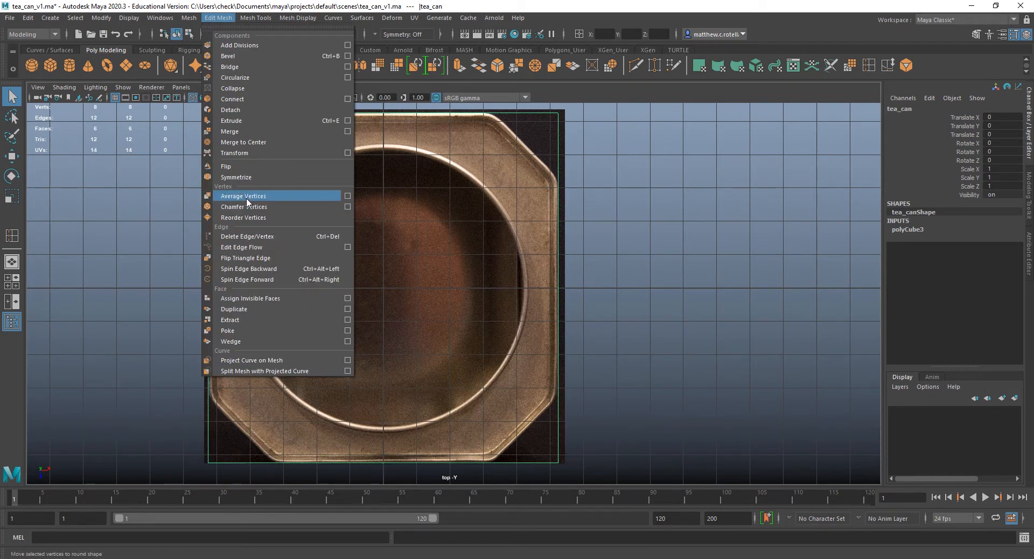
pyautogui.click(401, 3)
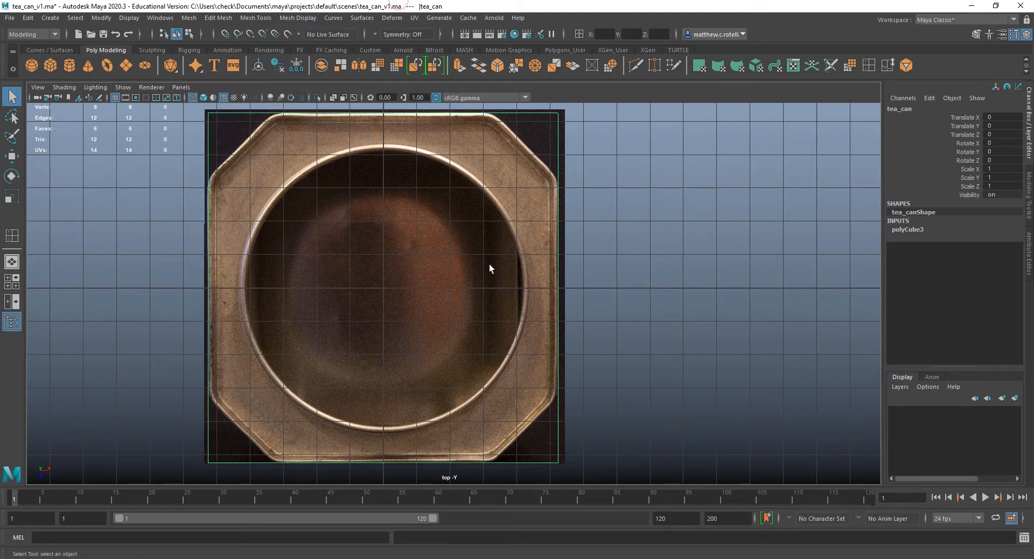
# Insert an edge loop through the tea_can cube where the right-hand cut corner begins in the top reference.
pyautogui.click(868, 65)
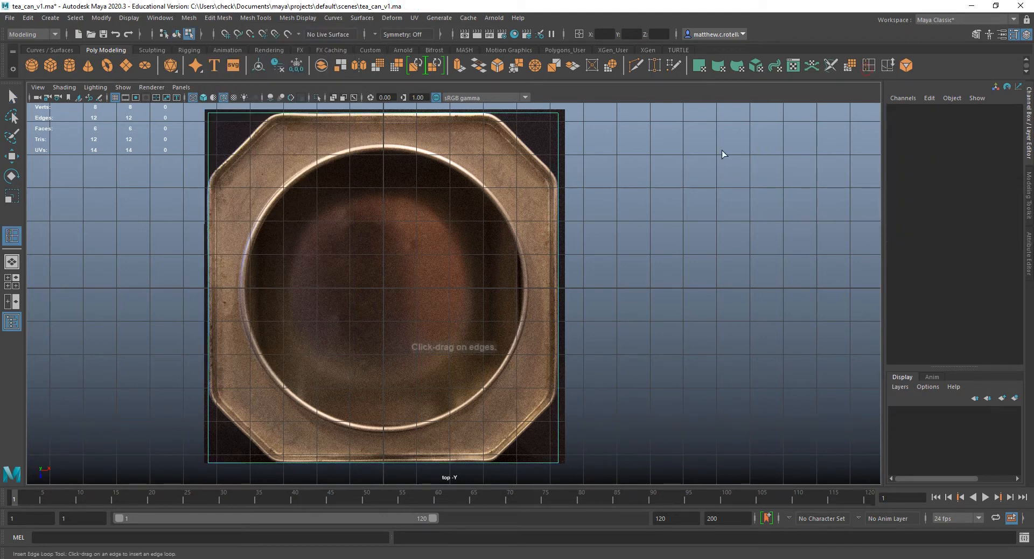
pyautogui.click(254, 18)
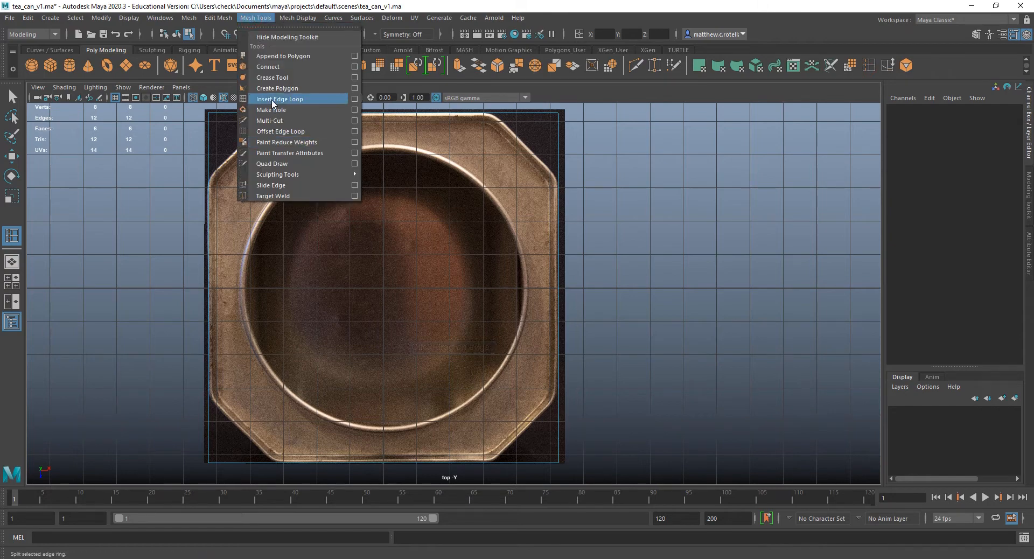
pyautogui.click(262, 2)
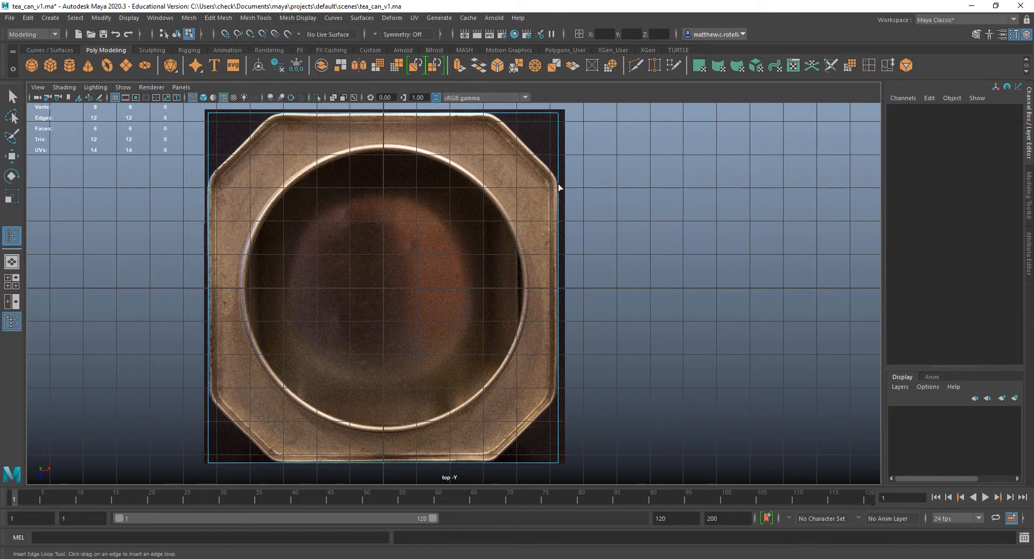
pyautogui.click(492, 462)
pyautogui.moveTo(492, 462); pyautogui.dragTo(492, 464)
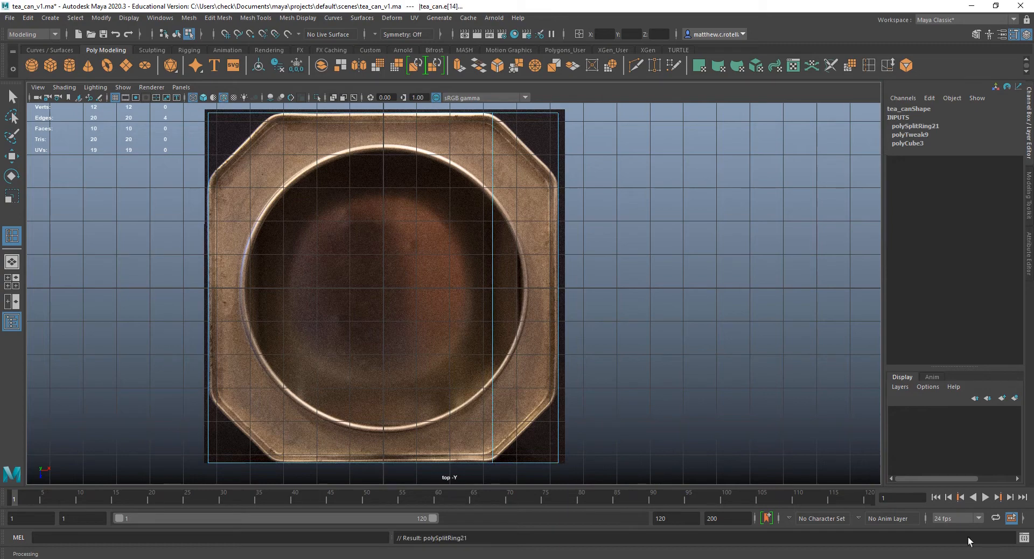
# Set the right-hand edge loop's weight to 0.810 in its polySplitRing attributes.
pyautogui.click(1030, 276)
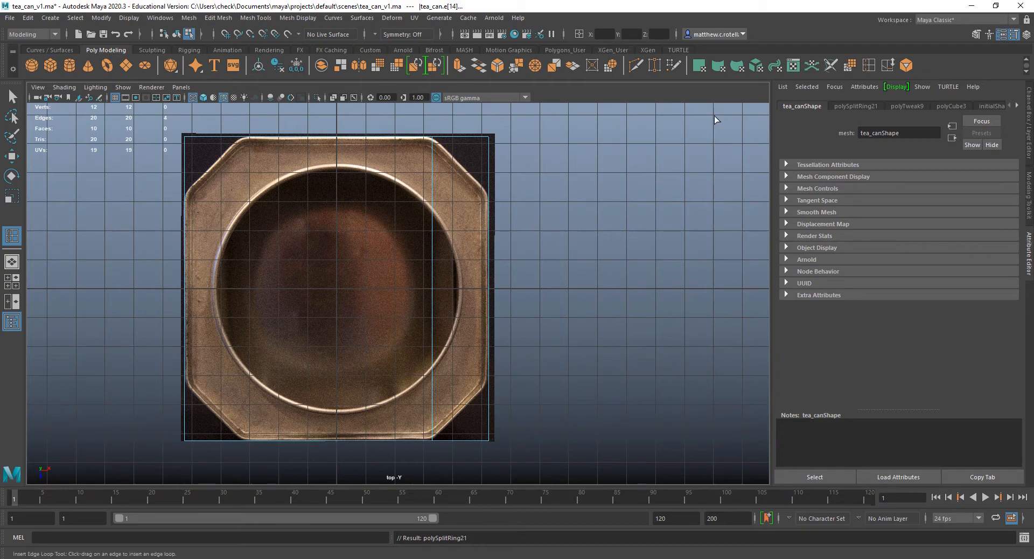
pyautogui.click(843, 106)
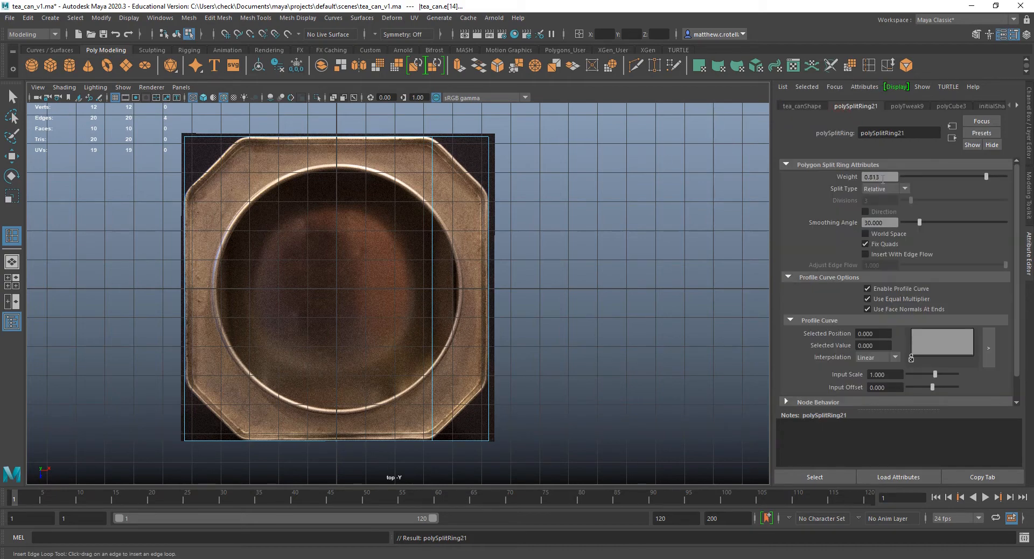
pyautogui.moveTo(883, 177); pyautogui.dragTo(874, 178)
pyautogui.write('00')
pyautogui.press('Return')
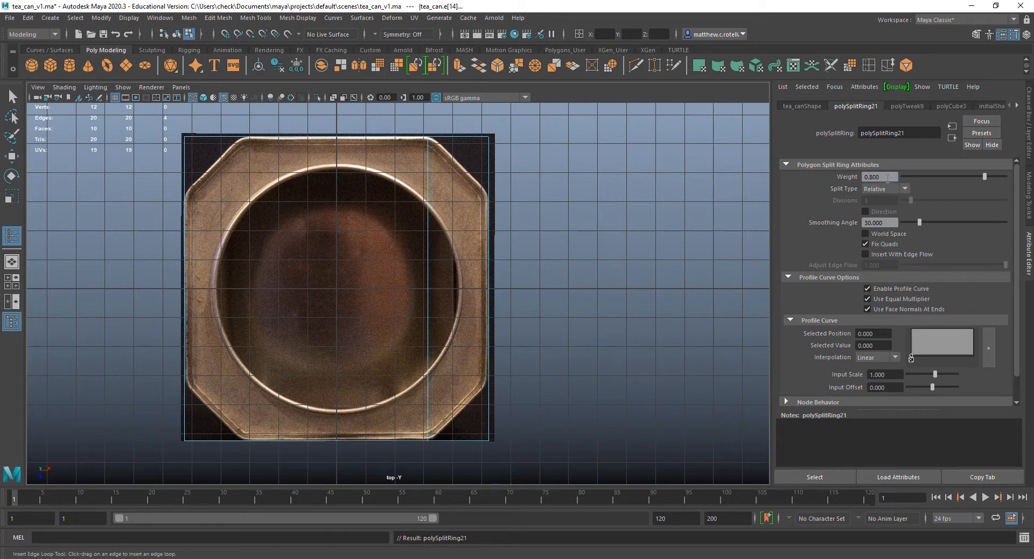
pyautogui.click(886, 178)
pyautogui.press('Return')
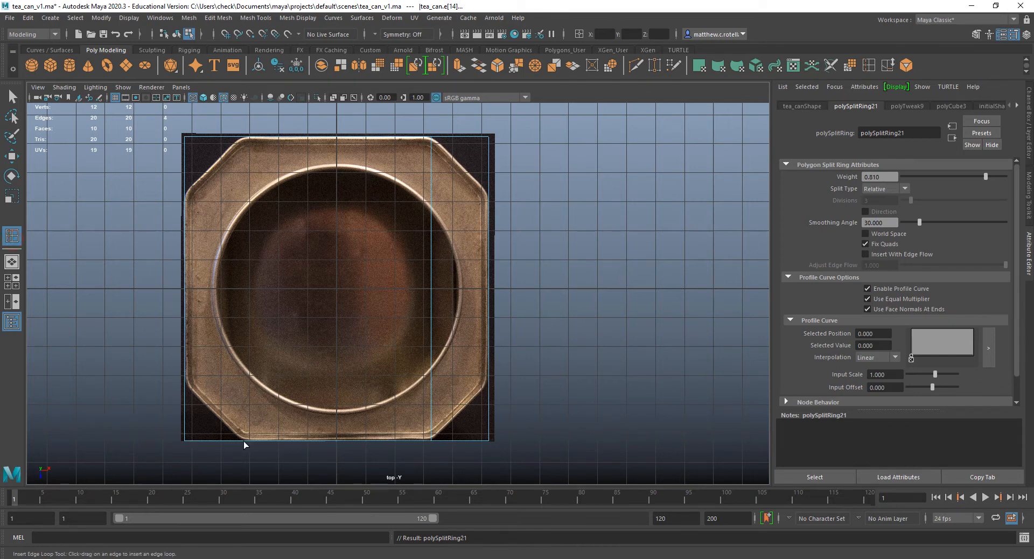
# Insert a second edge loop at the left-hand cut corner of the top reference and set its weight to 0.210.
pyautogui.moveTo(243, 441); pyautogui.dragTo(239, 442)
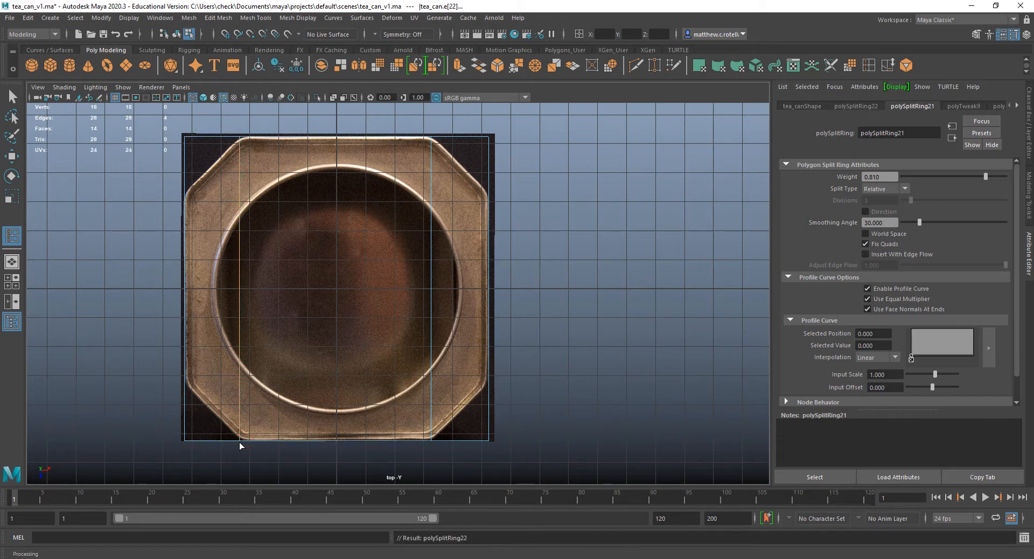
pyautogui.click(848, 105)
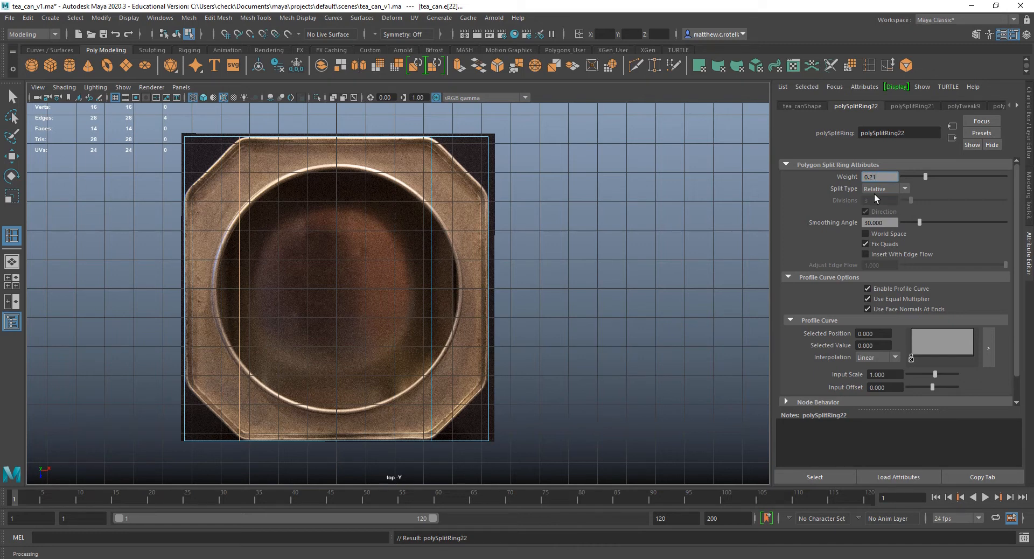
pyautogui.press('Return')
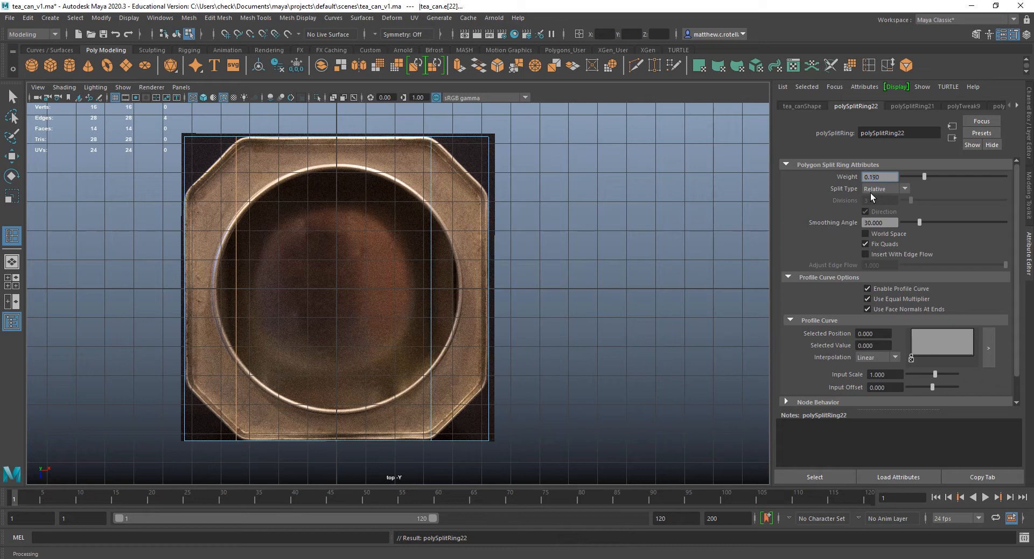
pyautogui.press('Return')
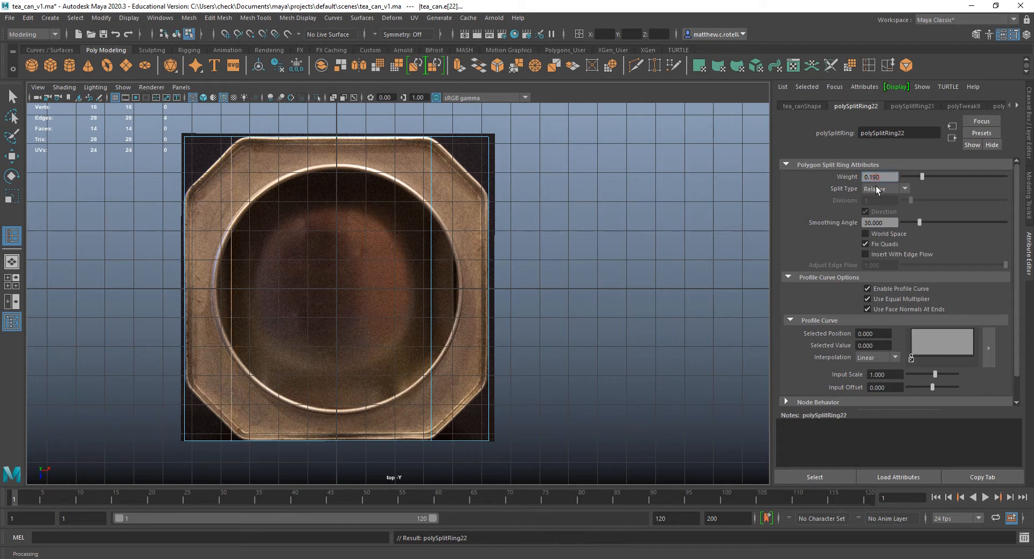
pyautogui.write('0.0')
pyautogui.press('Return')
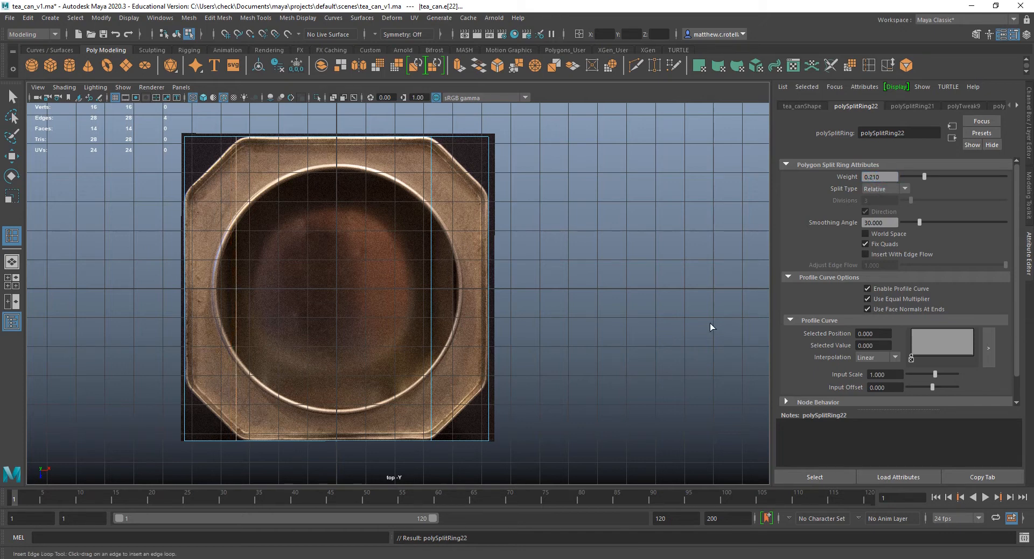
# Leave the Insert Edge Loop tool and turn on Object X symmetry.
pyautogui.press('q')
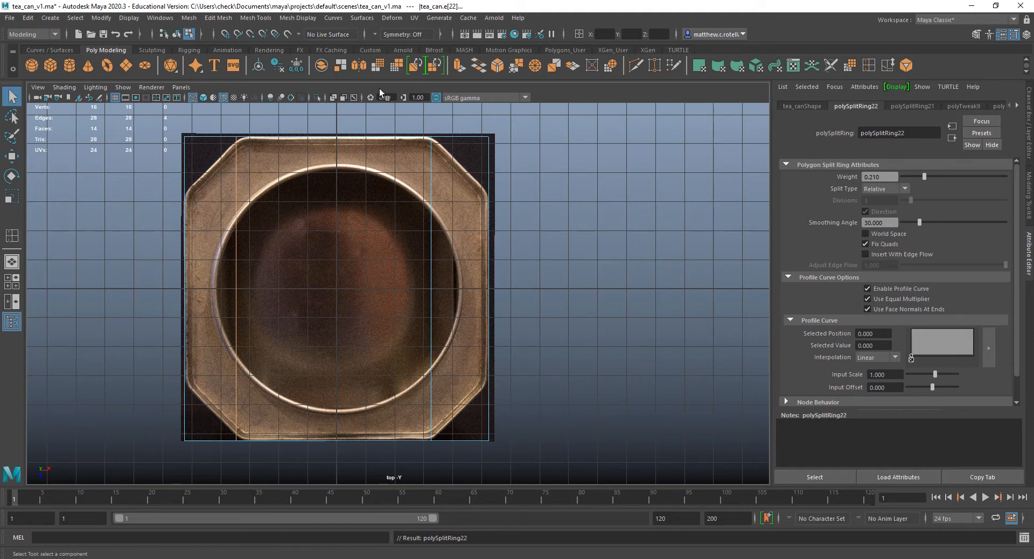
pyautogui.click(376, 35)
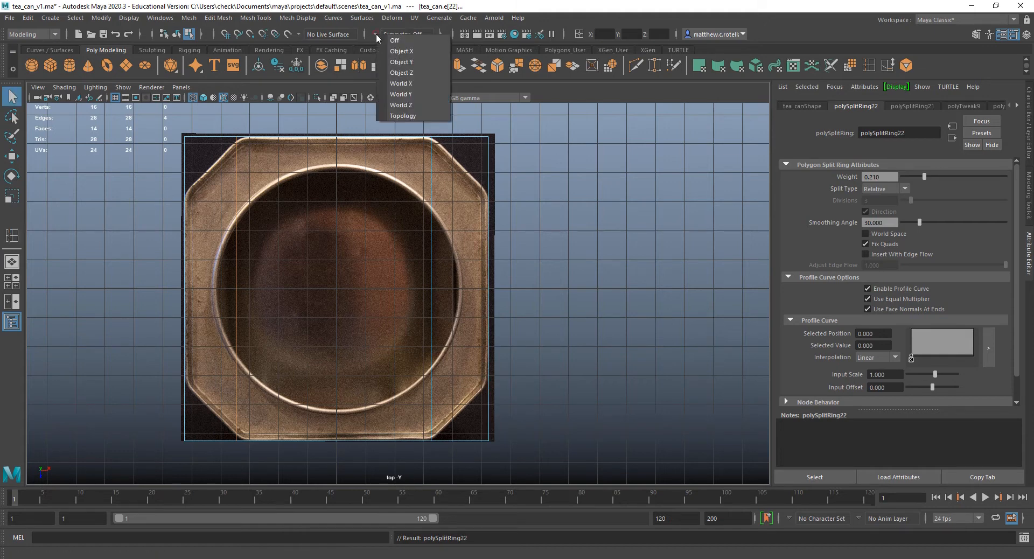
pyautogui.click(405, 61)
# Check whether the two edge loops mirror each other by picking the end vertex of each and then their edges.
pyautogui.rightClick(435, 343)
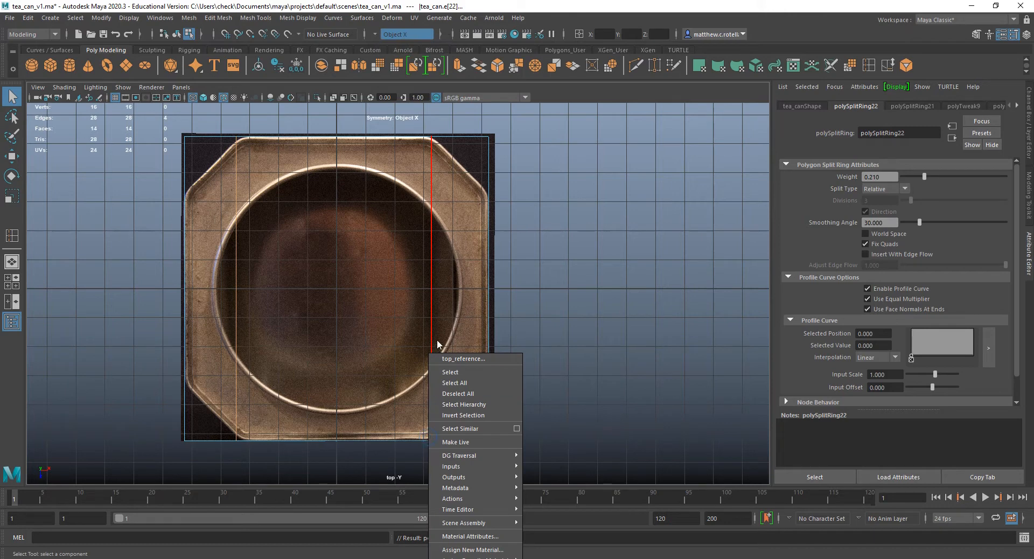
pyautogui.rightClick(431, 329)
pyautogui.moveTo(430, 327); pyautogui.dragTo(386, 276, button='right')
pyautogui.click(432, 441)
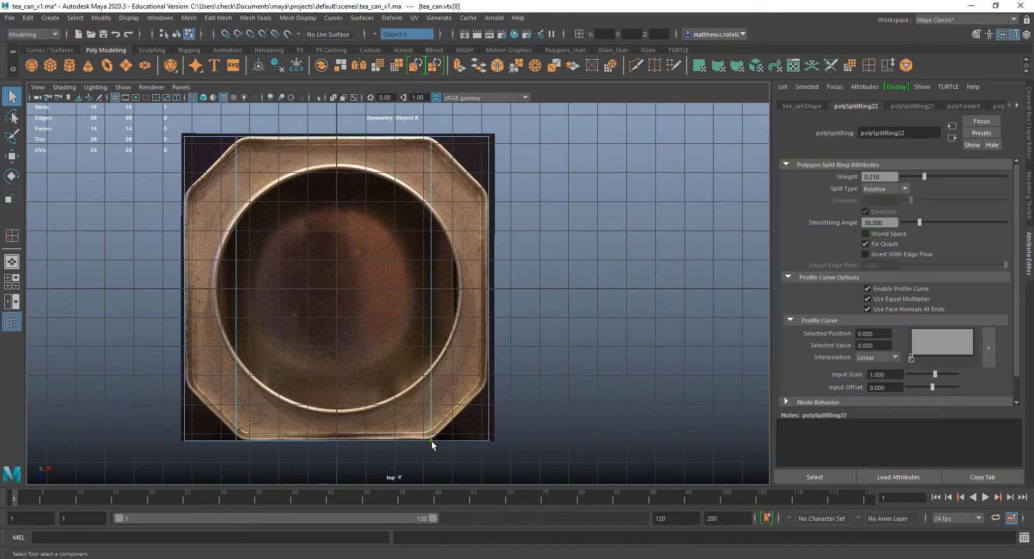
pyautogui.click(236, 441)
pyautogui.rightClick(236, 440)
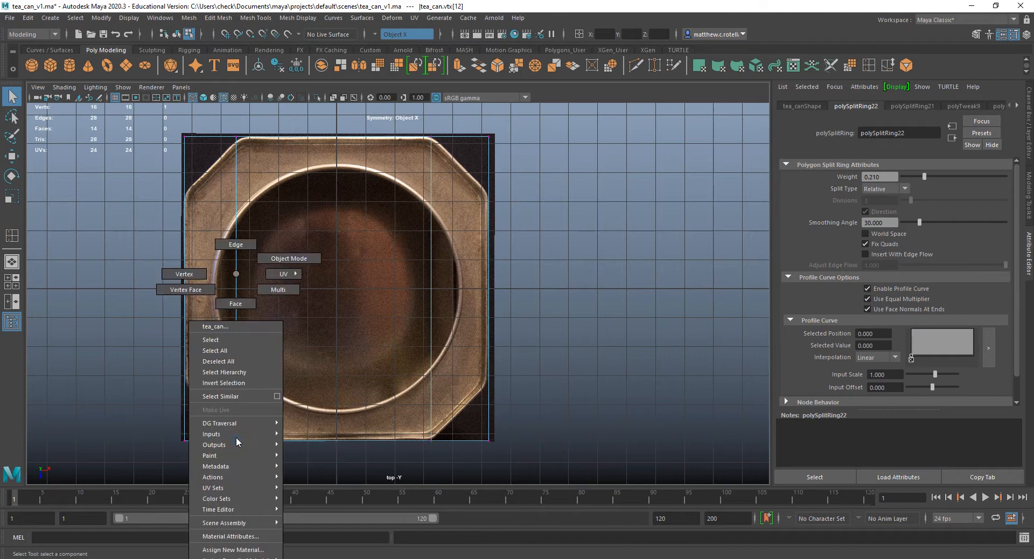
pyautogui.moveTo(237, 244); pyautogui.dragTo(236, 244, button='right')
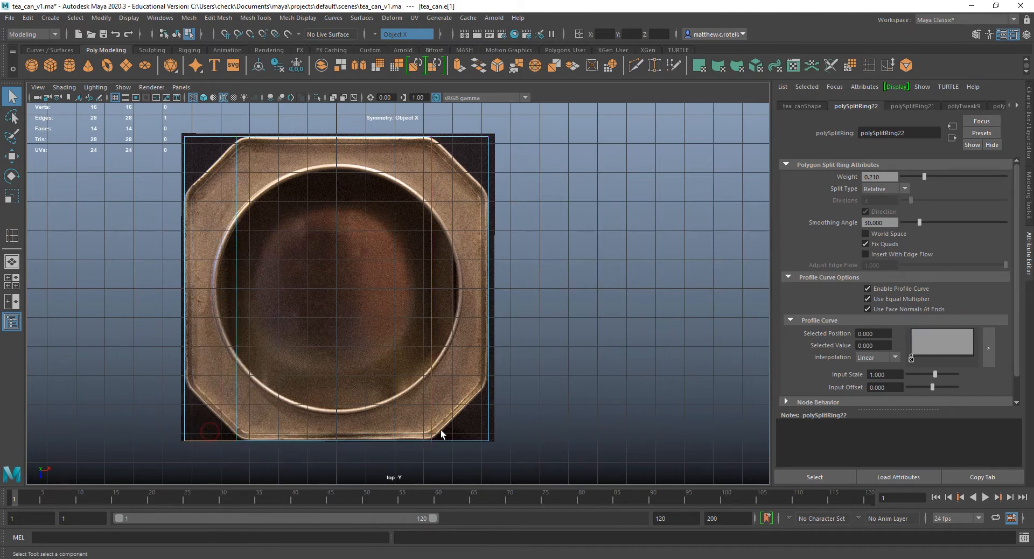
# Undo the last selection and set the left-hand edge loop's weight to 0.220.
pyautogui.hotkey('ctrl', 'z')
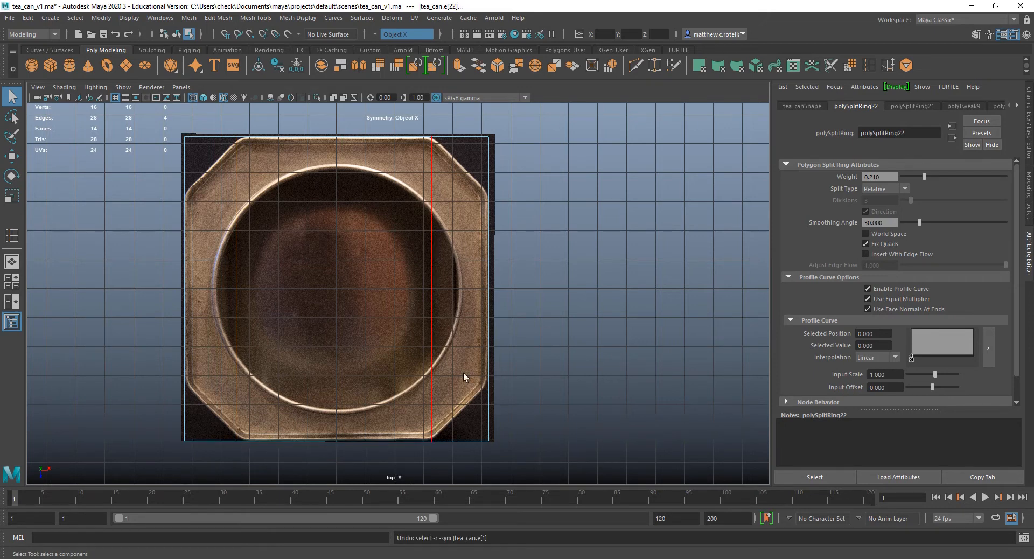
pyautogui.click(445, 386)
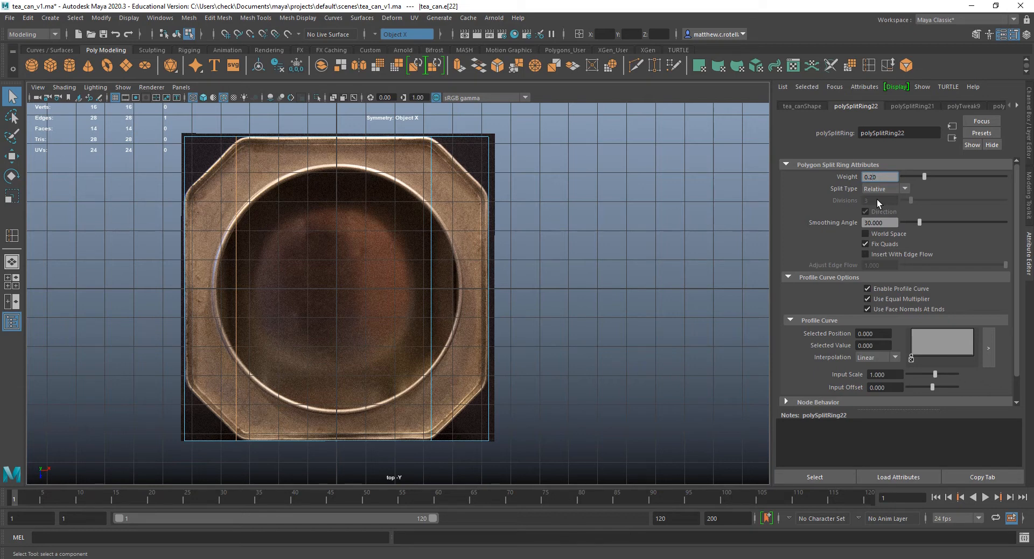
pyautogui.write('2')
pyautogui.press('Return')
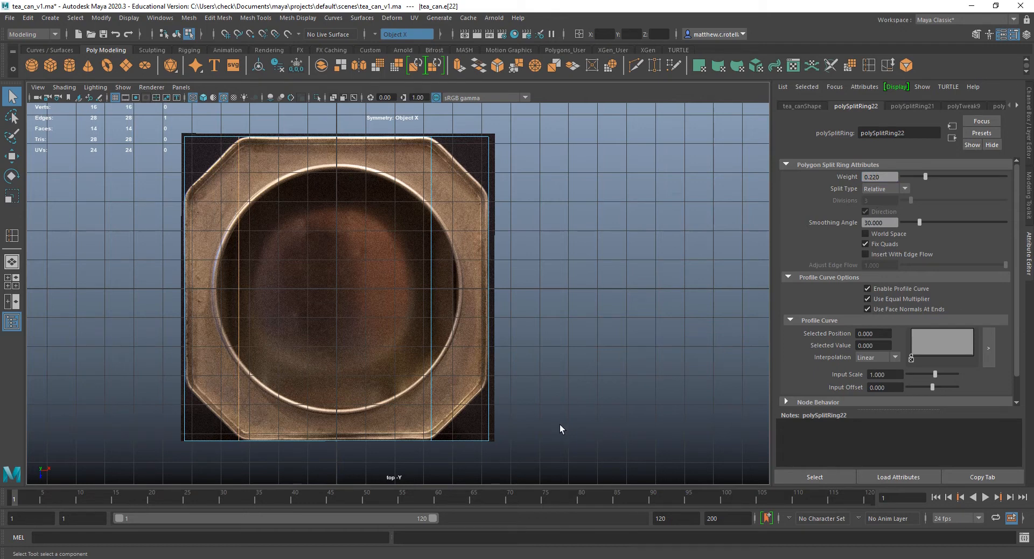
# Set the right-hand edge loop's weight to 0.800 in its polySplitRing21 attributes.
pyautogui.click(915, 106)
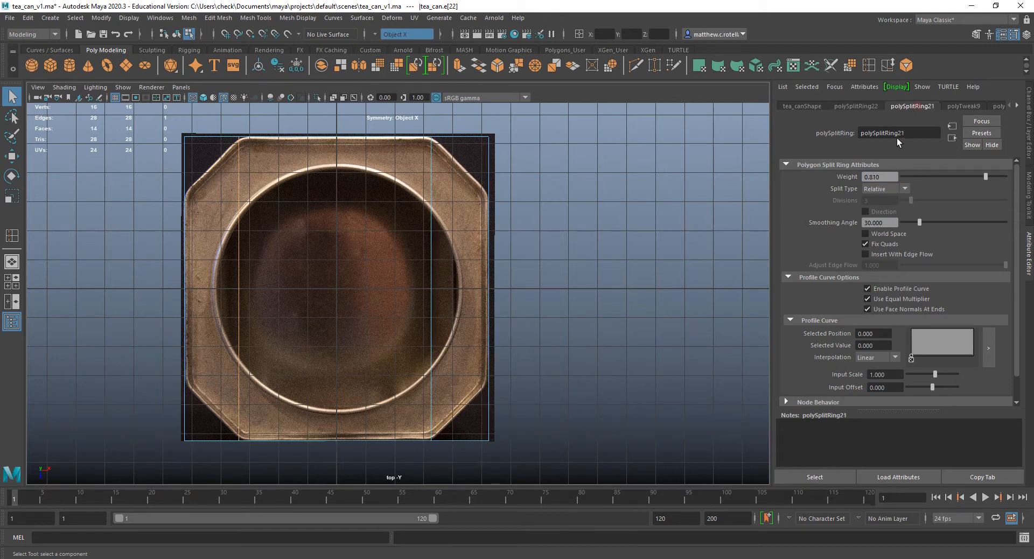
pyautogui.click(872, 177)
pyautogui.write('0.80')
pyautogui.press('Return')
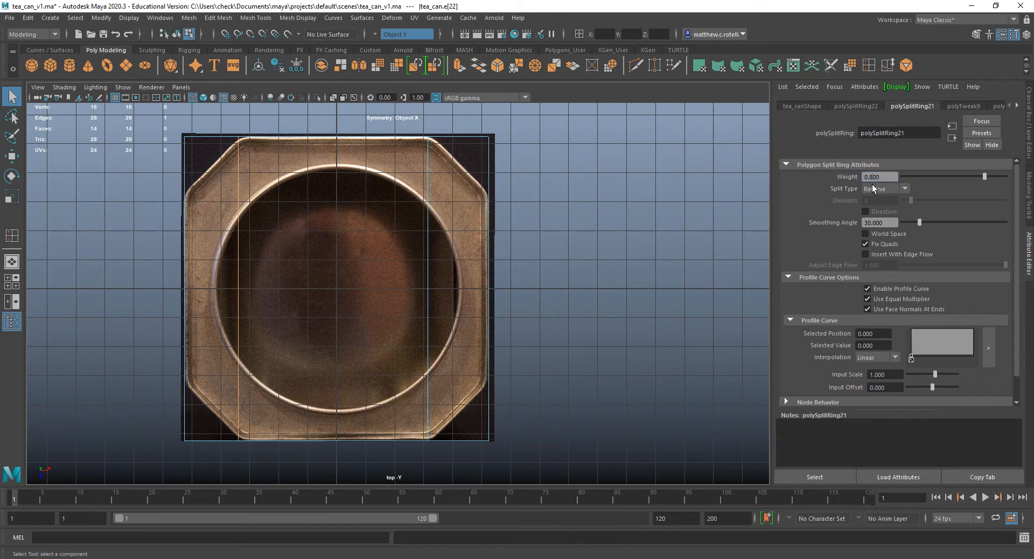
# Set the left-hand edge loop's weight to 0.250 in its polySplitRing22 attributes.
pyautogui.click(859, 109)
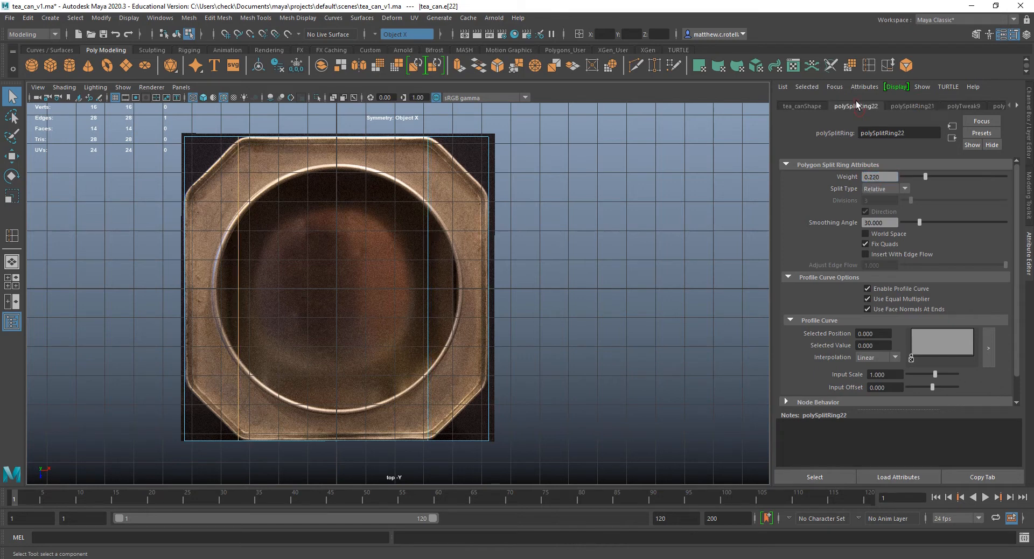
pyautogui.click(892, 176)
pyautogui.press('Return')
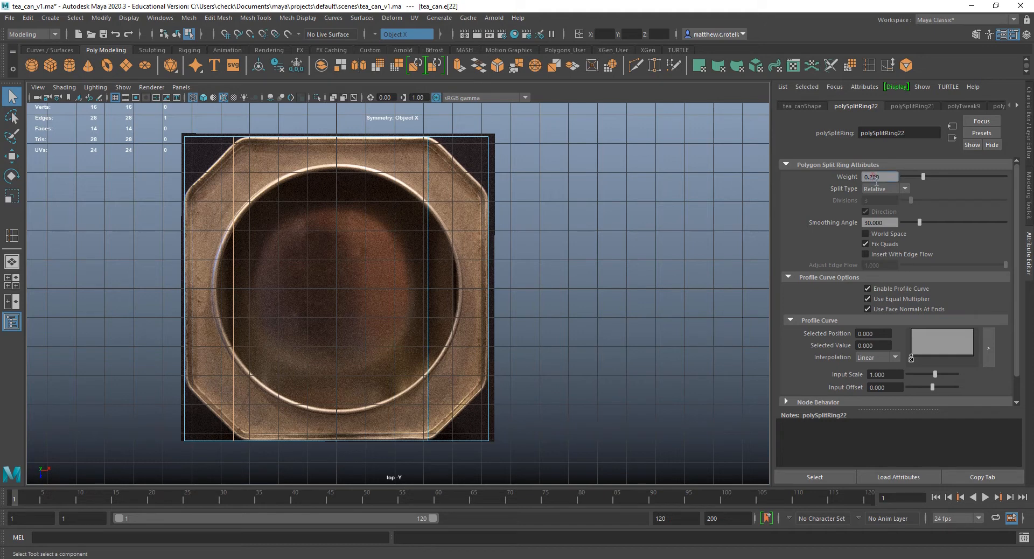
pyautogui.write('5')
pyautogui.press('Return')
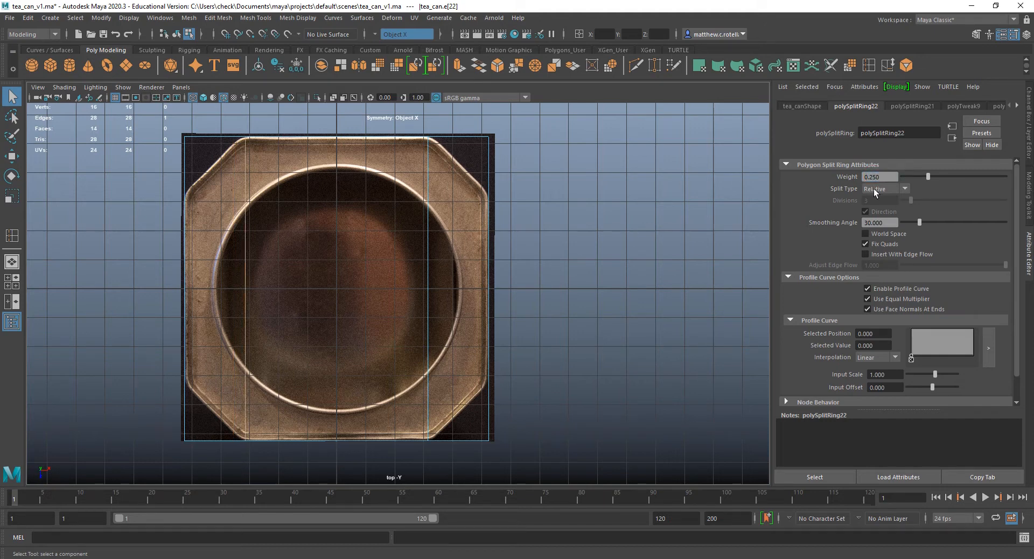
# Check whether the two vertical loops mirror each other by picking an end vertex in vertex mode, and return to edge mode.
pyautogui.keyDown('shift'); pyautogui.click(247, 442); pyautogui.keyUp('shift')
pyautogui.rightClick(247, 442)
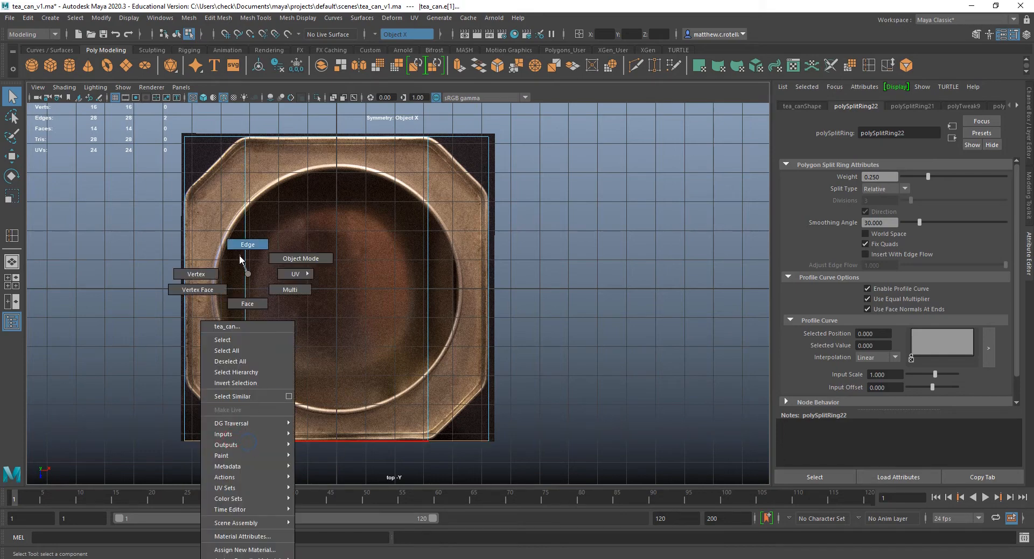
pyautogui.click(196, 274)
pyautogui.click(247, 442)
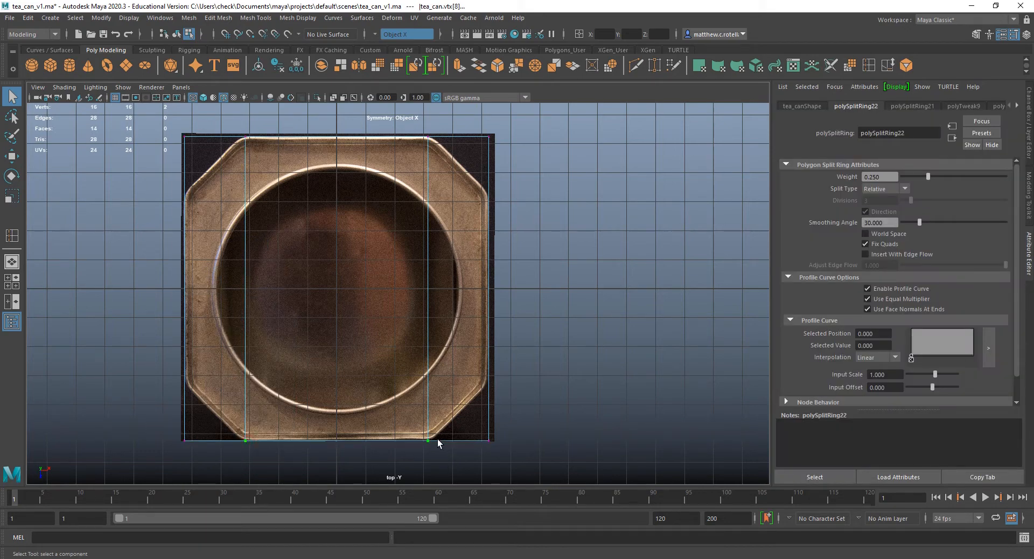
pyautogui.rightClick(440, 274)
pyautogui.click(436, 243)
# Turn symmetry off and insert a horizontal edge loop at the upper cut corners of the top reference.
pyautogui.click(377, 32)
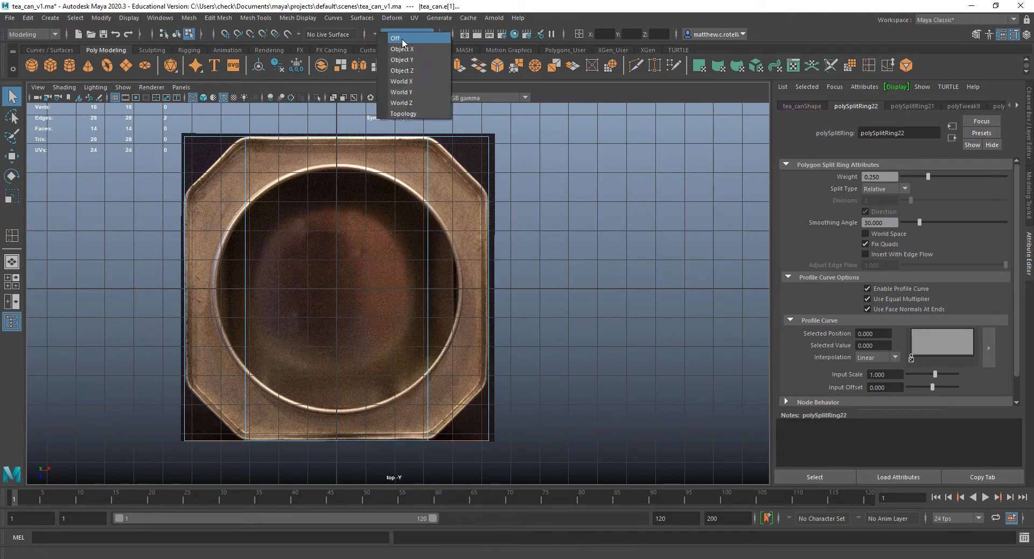
pyautogui.click(402, 39)
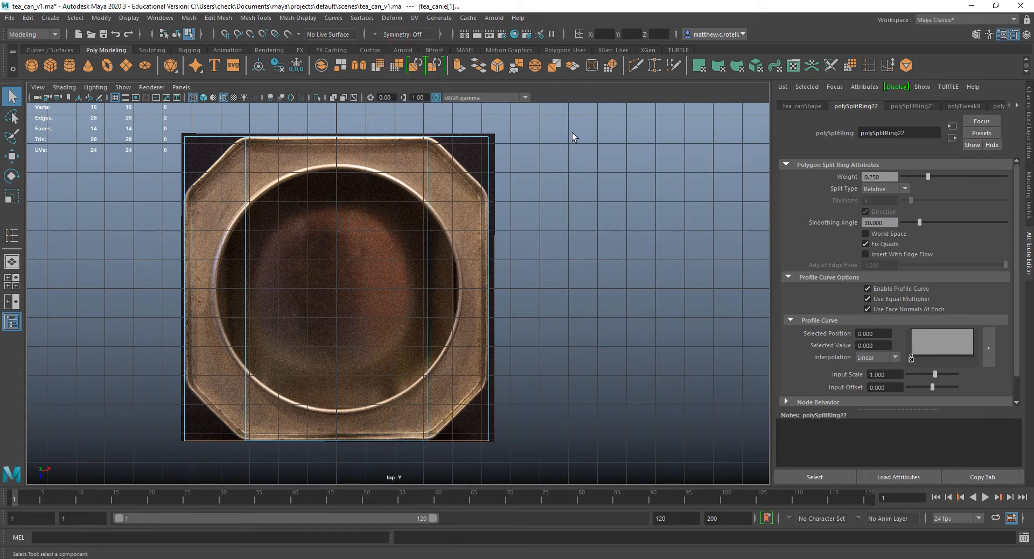
pyautogui.click(11, 235)
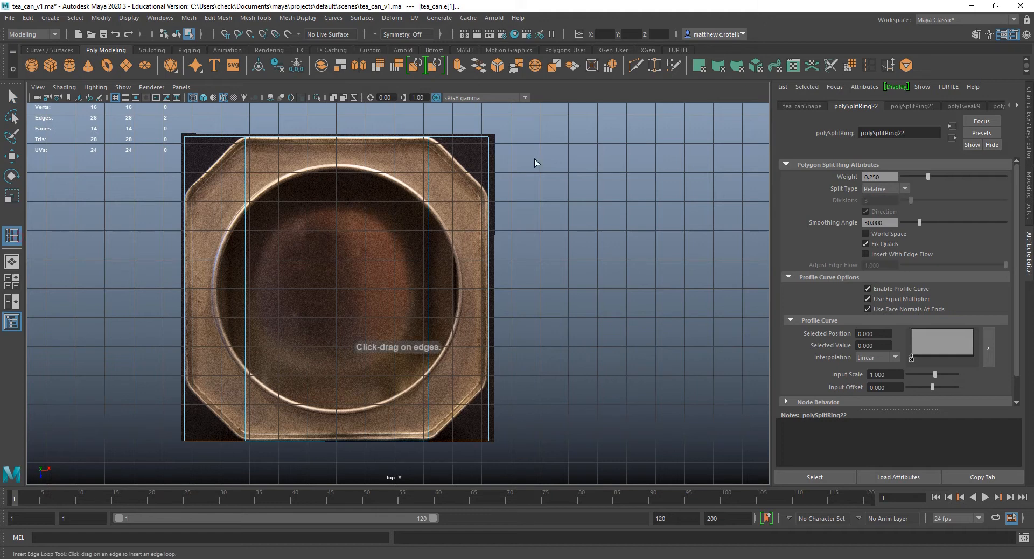
pyautogui.click(489, 200)
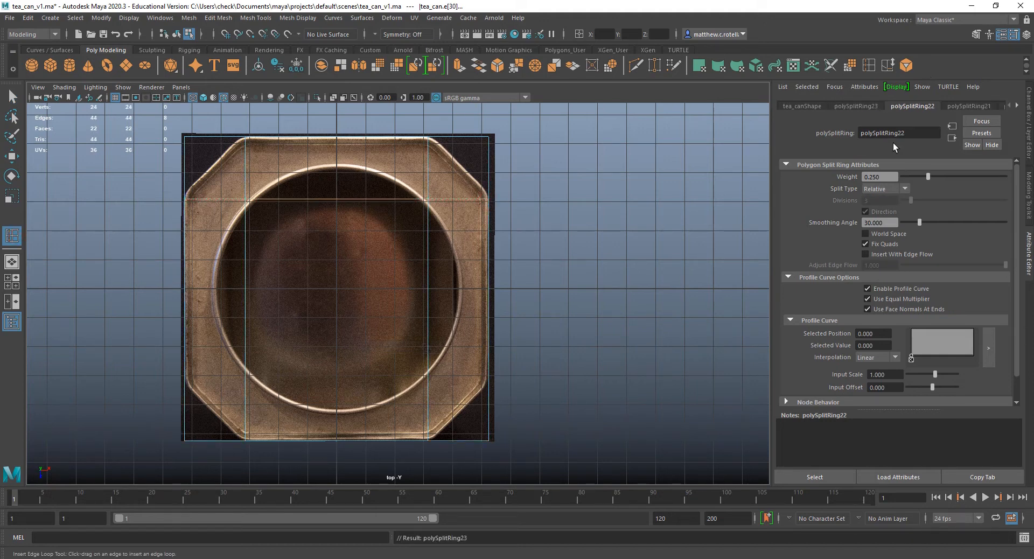
# Set the upper horizontal edge loop's weight to 0.8 in its polySplitRing23 attributes.
pyautogui.click(852, 104)
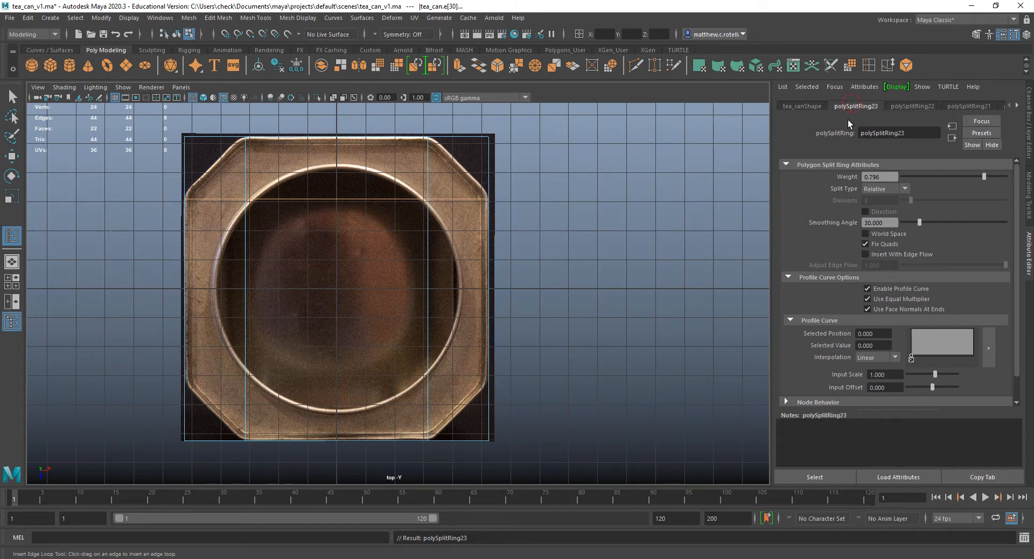
pyautogui.click(1003, 36)
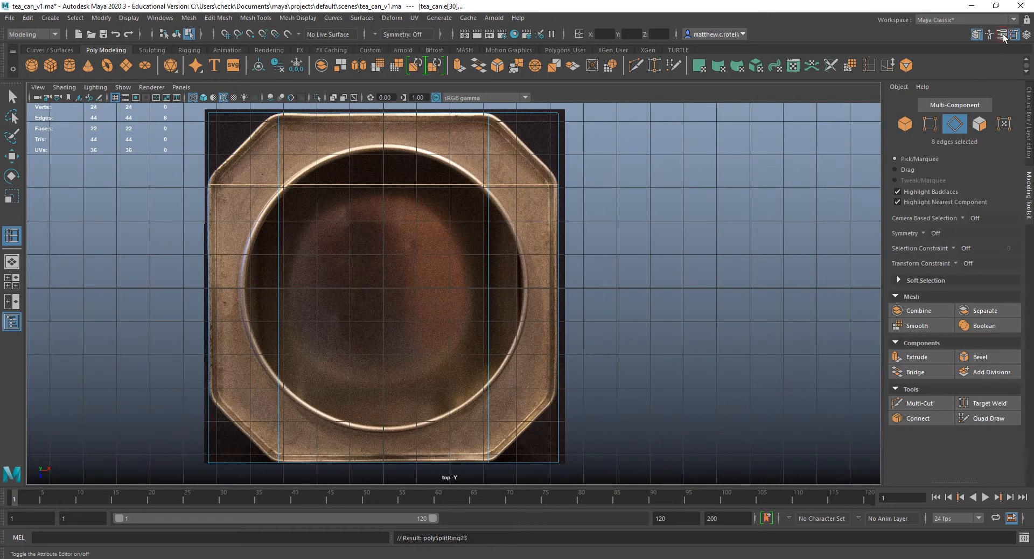
pyautogui.click(1002, 35)
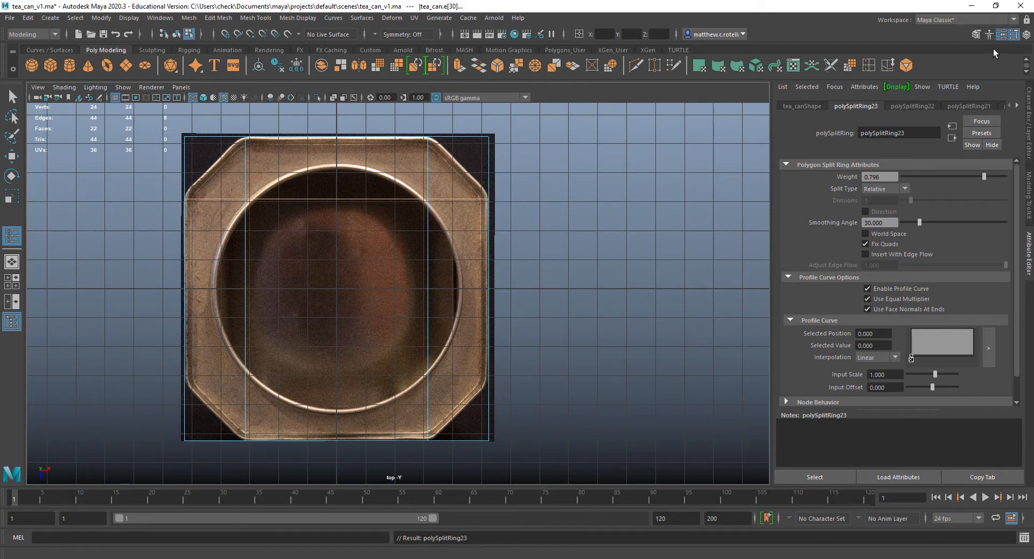
pyautogui.click(990, 35)
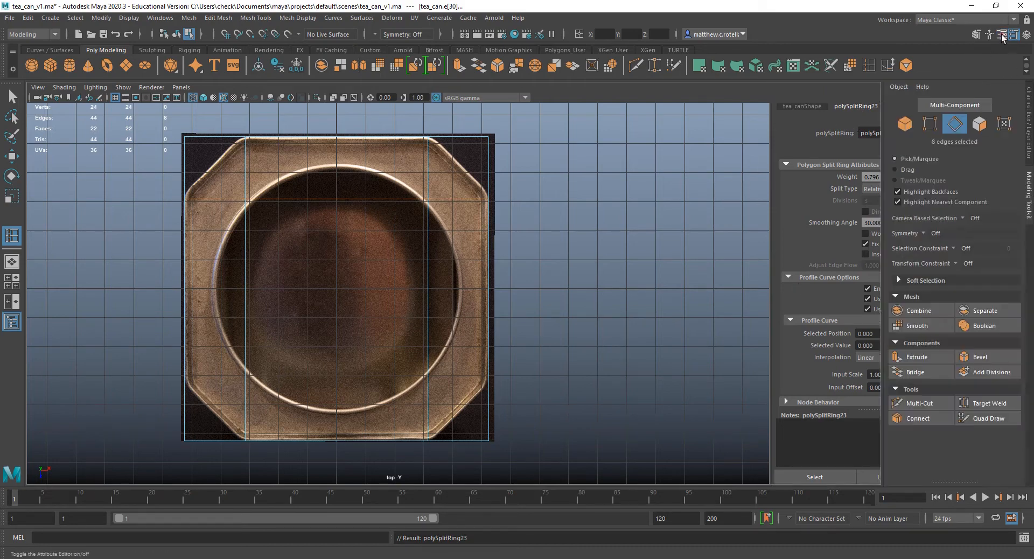
pyautogui.click(1001, 34)
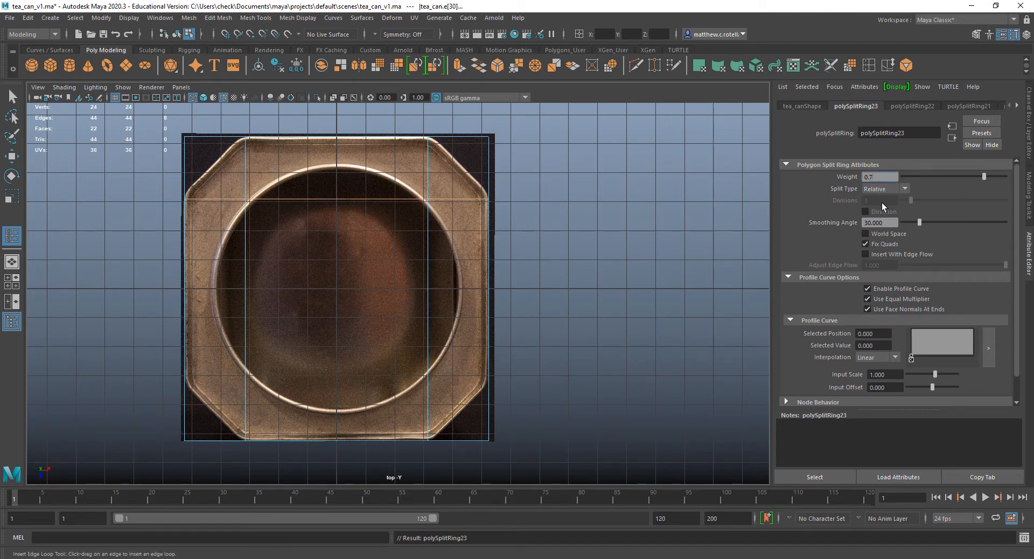
pyautogui.write('0.8')
pyautogui.press('Return')
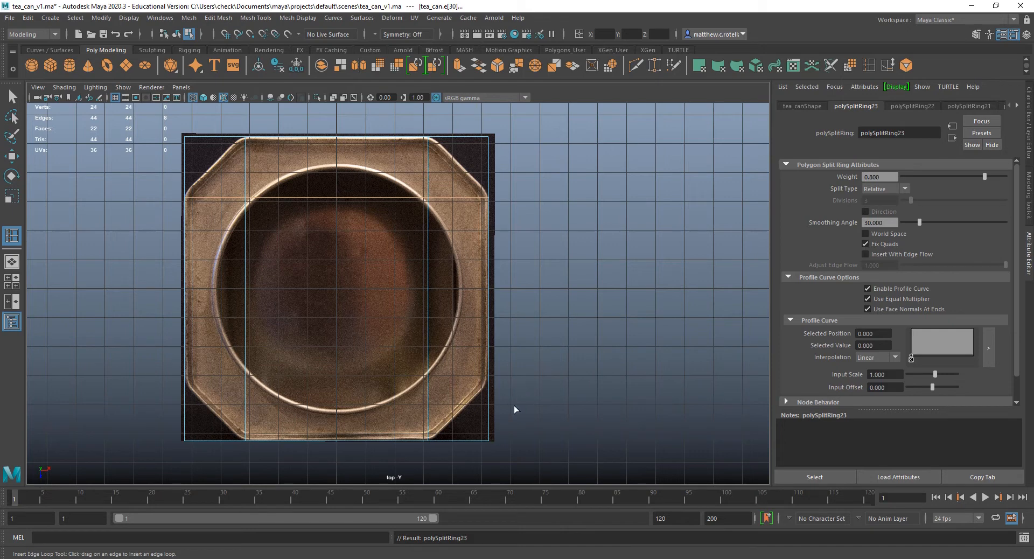
# Insert a horizontal edge loop at the lower cut corners with a weight of 0.250 and leave the Insert Edge Loop tool.
pyautogui.click(489, 384)
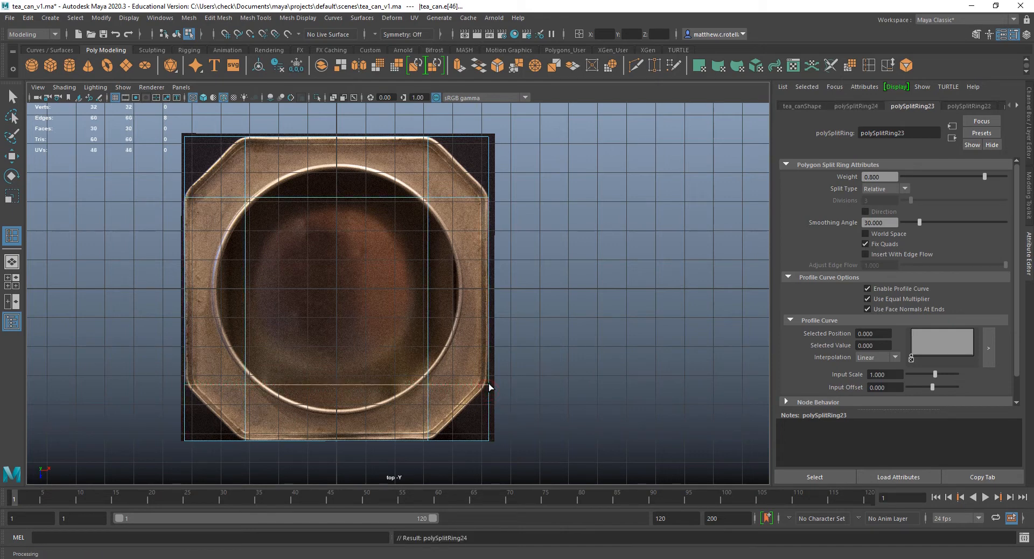
pyautogui.click(856, 106)
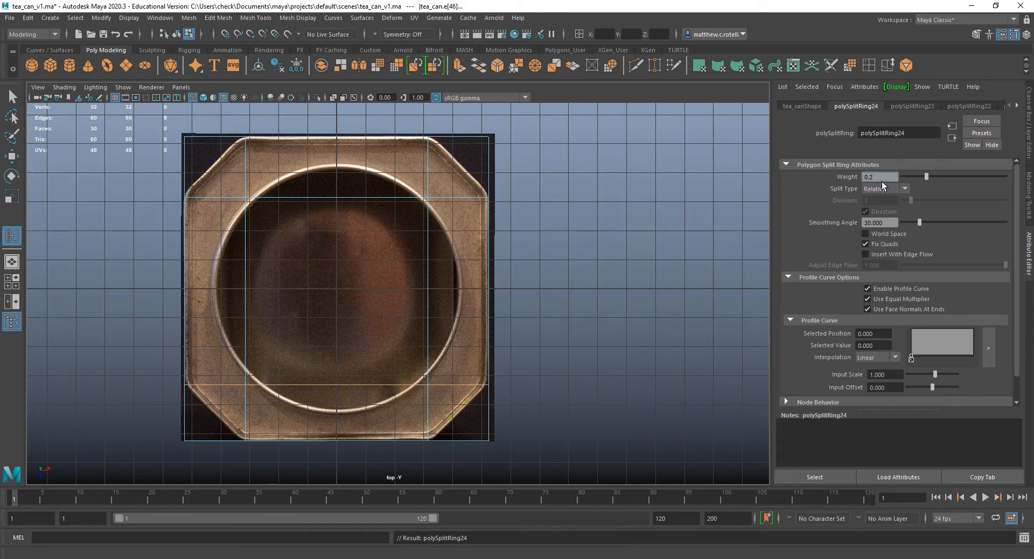
pyautogui.press('Return')
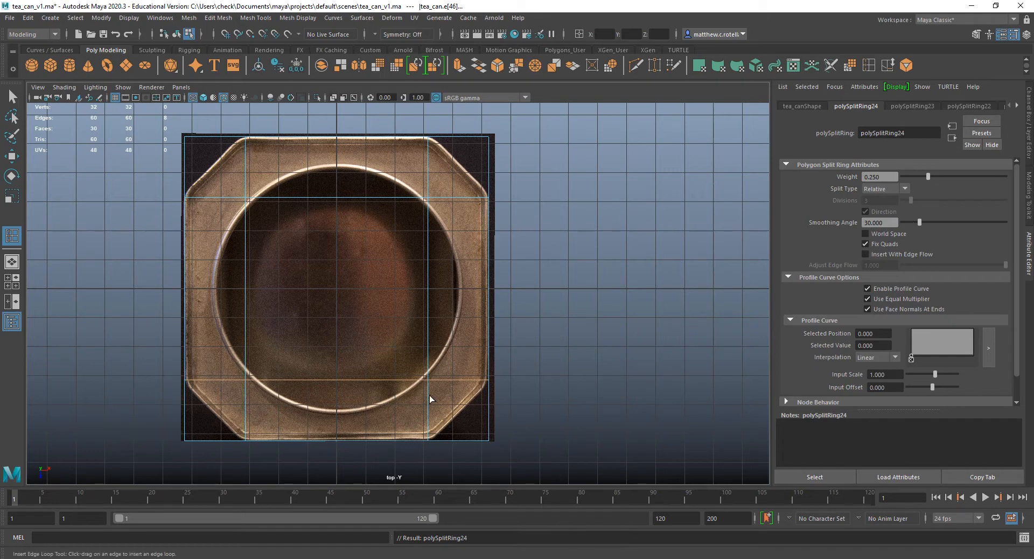
pyautogui.press('q')
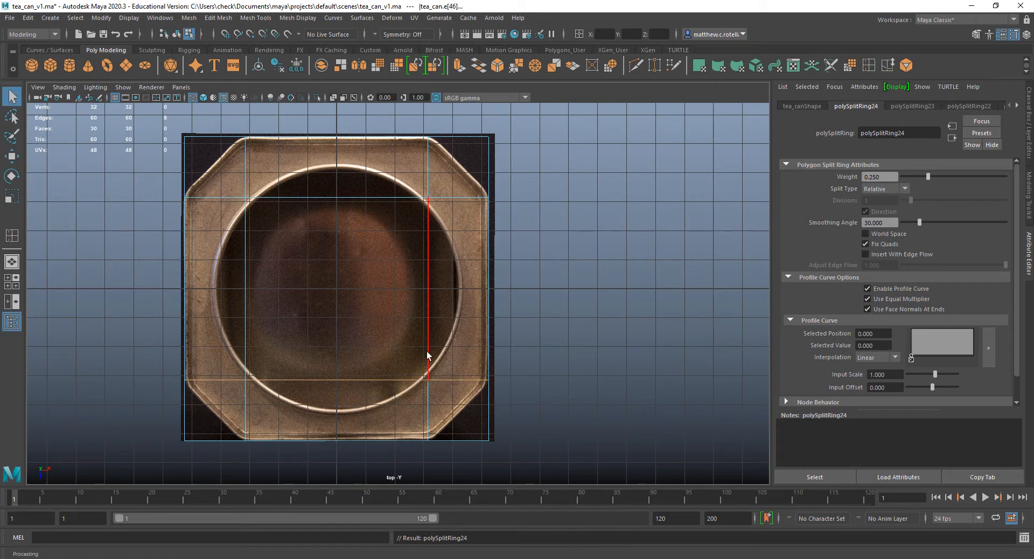
pyautogui.click(914, 106)
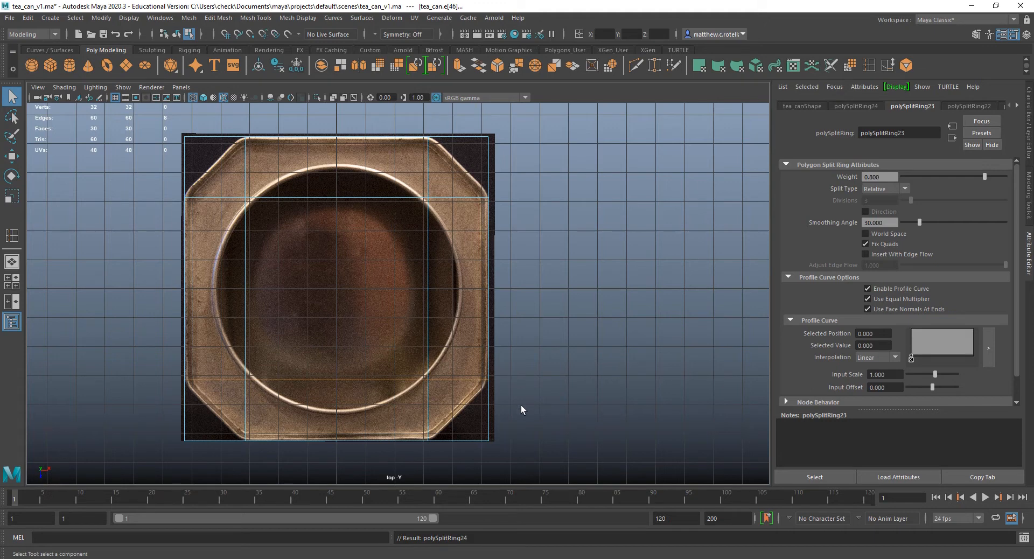
# Put the tea can in vertex mode, marquee-select the upper-right corner in the top view, and inspect the selection in the perspective view.
pyautogui.rightClick(483, 409)
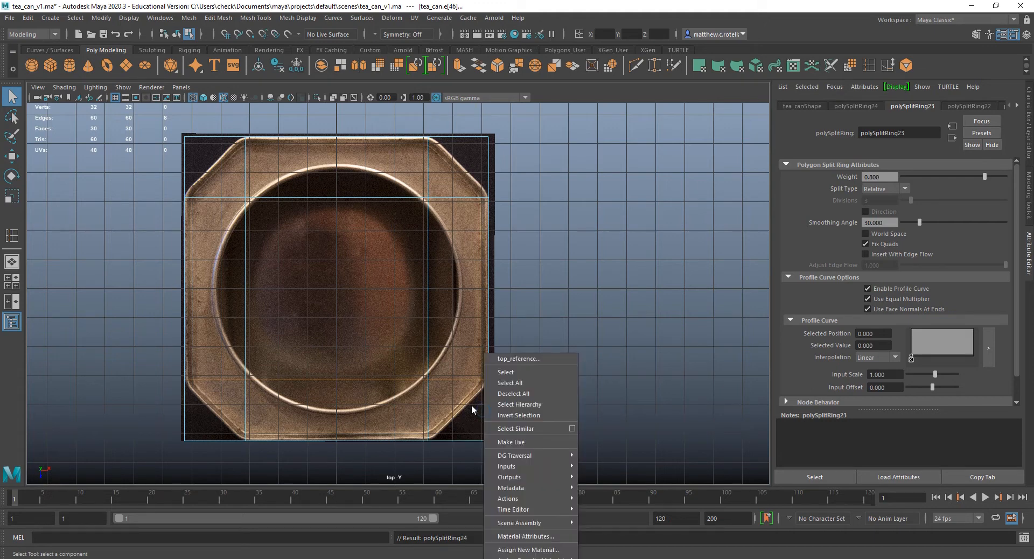
pyautogui.rightClick(496, 354)
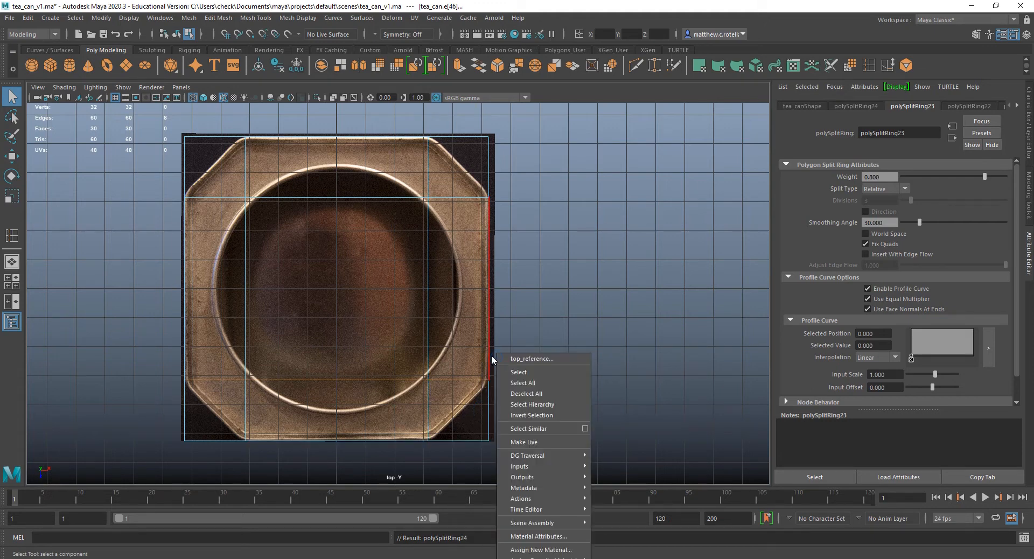
pyautogui.moveTo(488, 291); pyautogui.dragTo(437, 274, button='right')
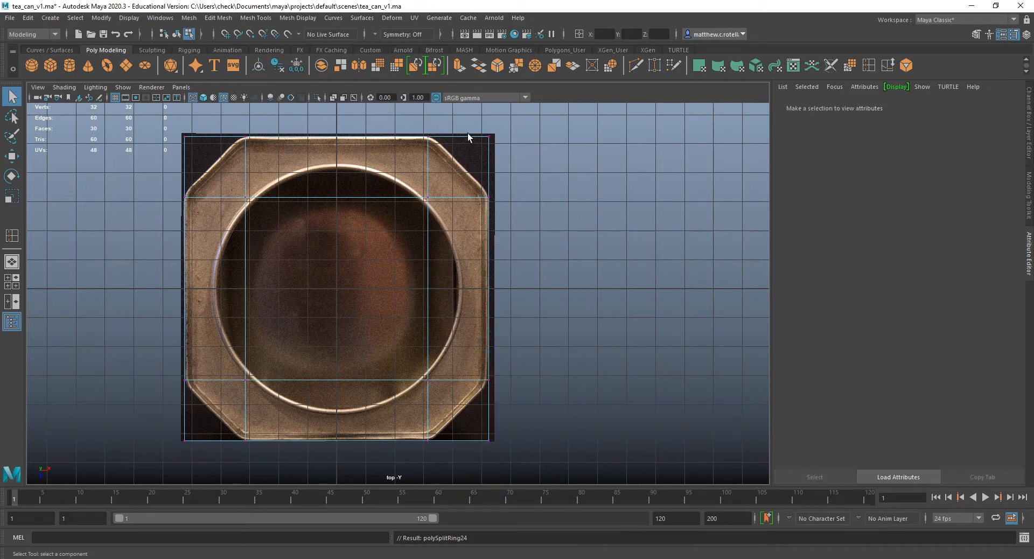
pyautogui.moveTo(449, 111); pyautogui.dragTo(531, 168)
pyautogui.press('space')
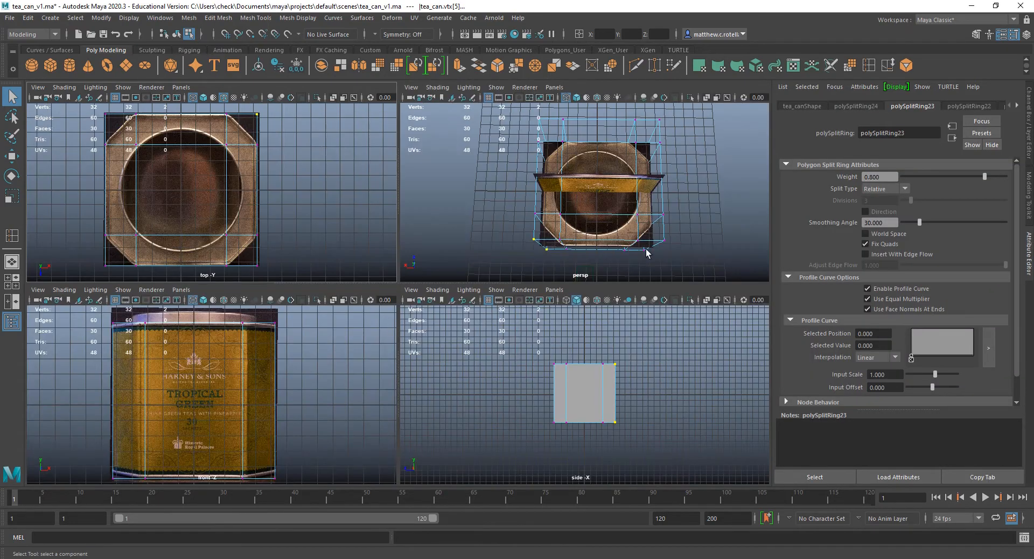
pyautogui.keyDown('alt'); pyautogui.moveTo(646, 253); pyautogui.dragTo(586, 209); pyautogui.keyUp('alt')
pyautogui.press('super')
pyautogui.click(292, 3)
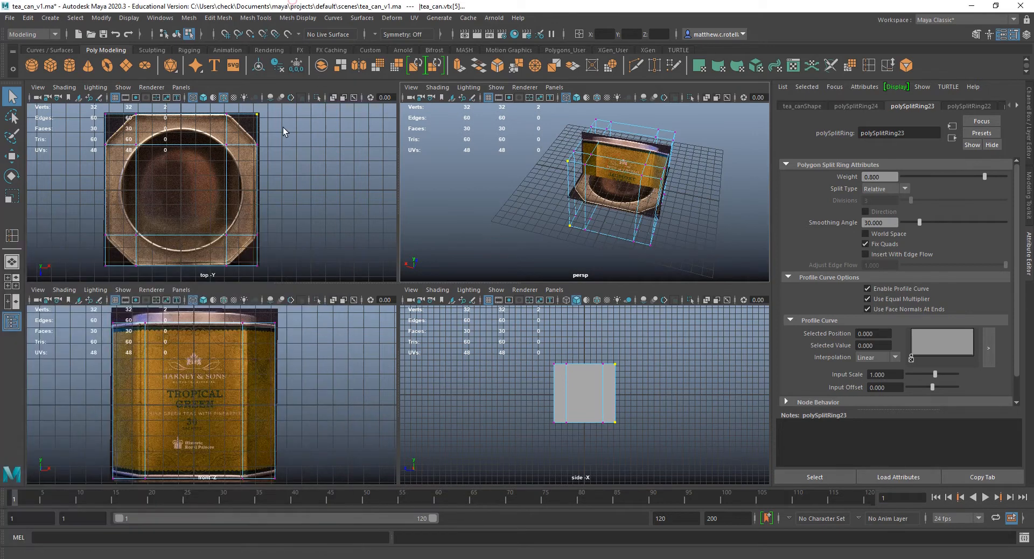
# Pick the can's four corner vertices individually in the top view and examine in the perspective view which ones are selected.
pyautogui.click(106, 115)
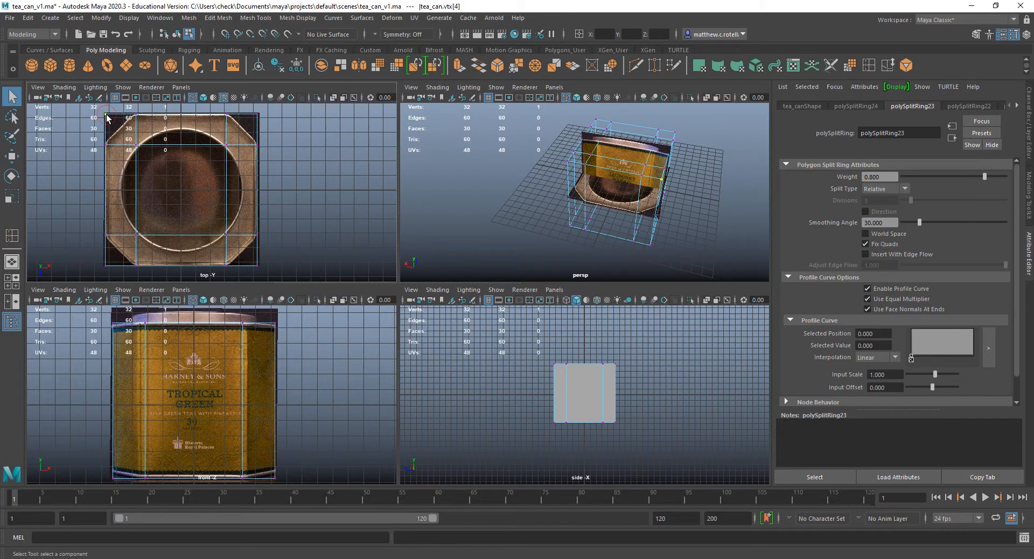
pyautogui.keyDown('shift'); pyautogui.click(257, 114); pyautogui.keyUp('shift')
pyautogui.keyDown('shift'); pyautogui.click(257, 265); pyautogui.keyUp('shift')
pyautogui.keyDown('shift'); pyautogui.click(106, 264); pyautogui.keyUp('shift')
pyautogui.keyDown('alt'); pyautogui.moveTo(667, 154); pyautogui.dragTo(637, 267); pyautogui.keyUp('alt')
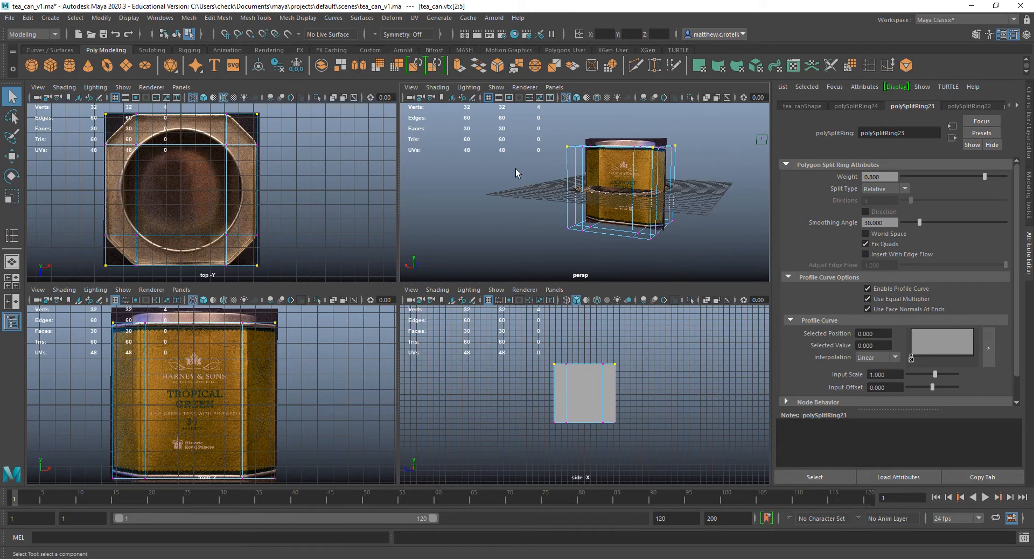
pyautogui.keyDown('alt'); pyautogui.moveTo(515, 169); pyautogui.dragTo(512, 184); pyautogui.keyUp('alt')
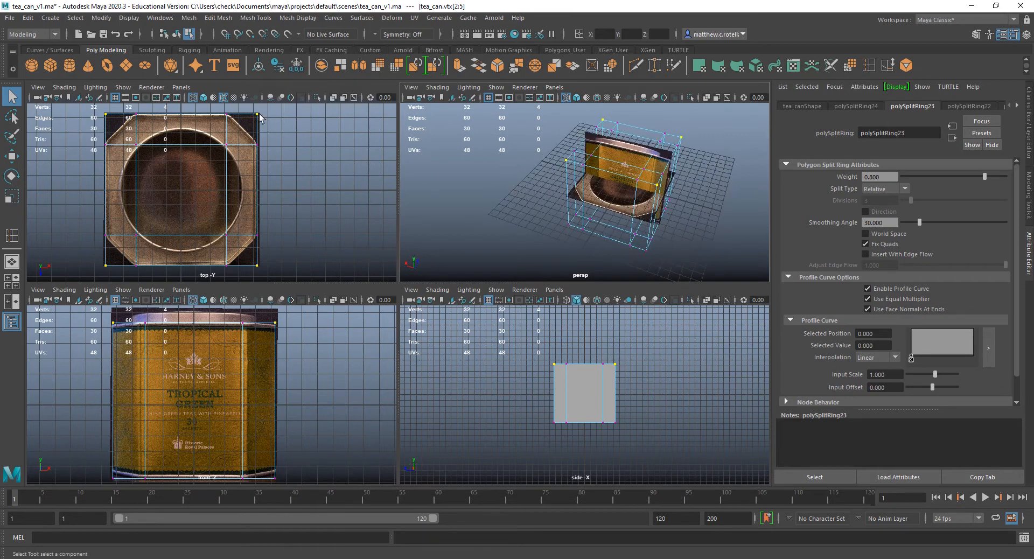
# Marquee-select the vertices at the can's outer corners in the enlarged top view and return to the four-view layout.
pyautogui.press('space')
pyautogui.moveTo(462, 118); pyautogui.dragTo(525, 167)
pyautogui.moveTo(151, 120); pyautogui.dragTo(194, 148)
pyautogui.moveTo(189, 444); pyautogui.dragTo(191, 445)
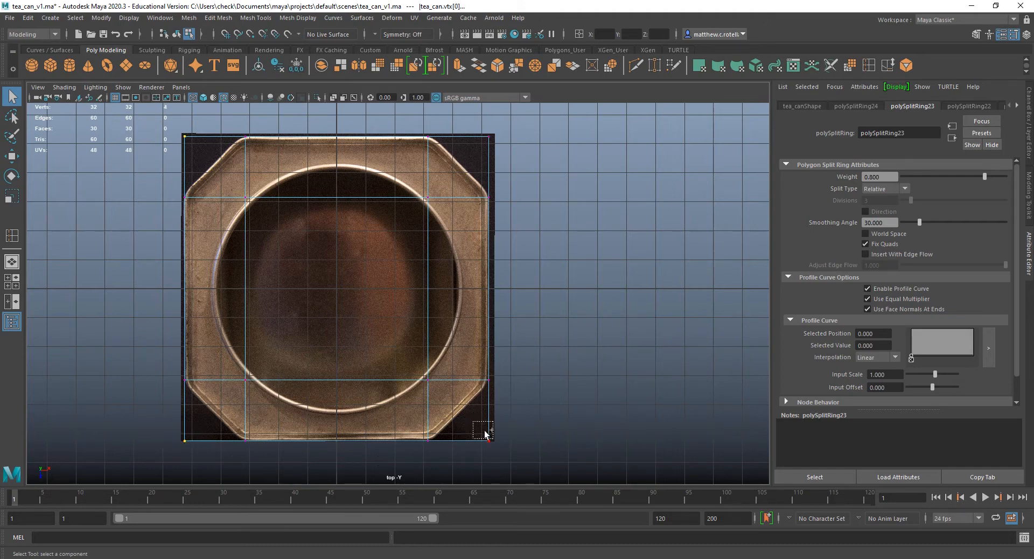
pyautogui.keyDown('shift'); pyautogui.moveTo(486, 434); pyautogui.dragTo(488, 435); pyautogui.keyUp('shift')
pyautogui.press('space')
pyautogui.press('super')
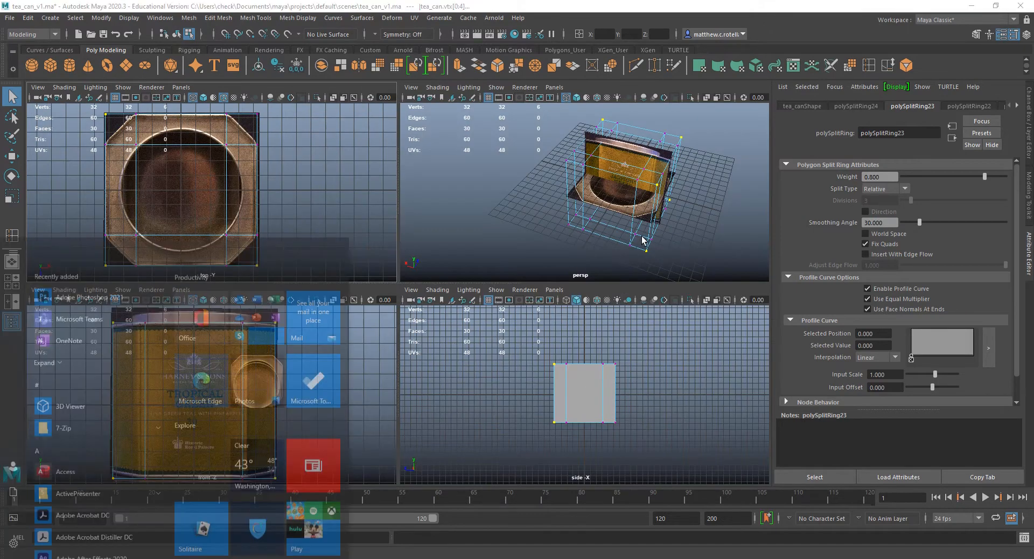
pyautogui.press('super')
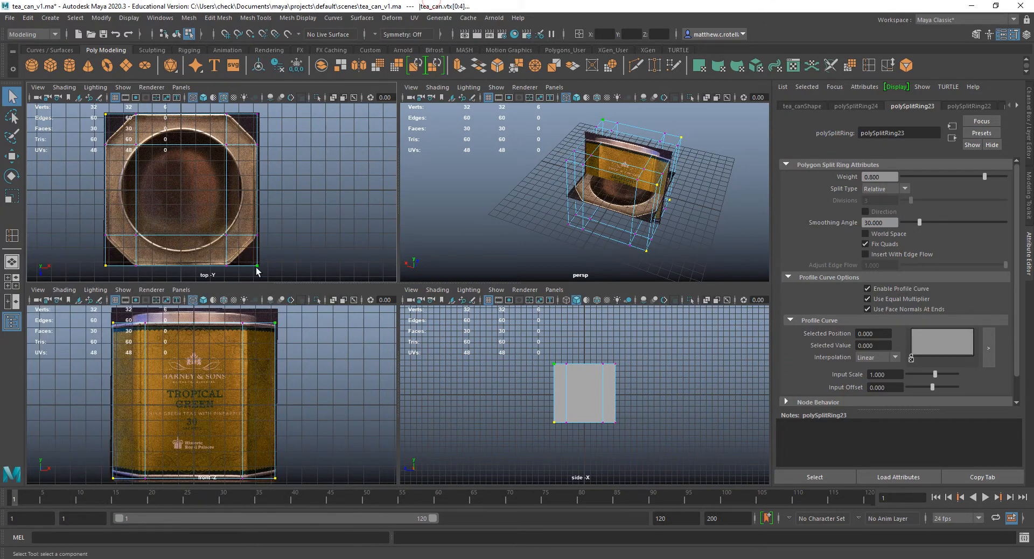
# Marquee-select the can's remaining outer corner vertices in the top view and check the full corner selection in perspective.
pyautogui.keyDown('shift'); pyautogui.moveTo(246, 106); pyautogui.dragTo(285, 139); pyautogui.keyUp('shift')
pyautogui.keyDown('alt'); pyautogui.moveTo(644, 245); pyautogui.dragTo(699, 229); pyautogui.keyUp('alt')
pyautogui.press('super')
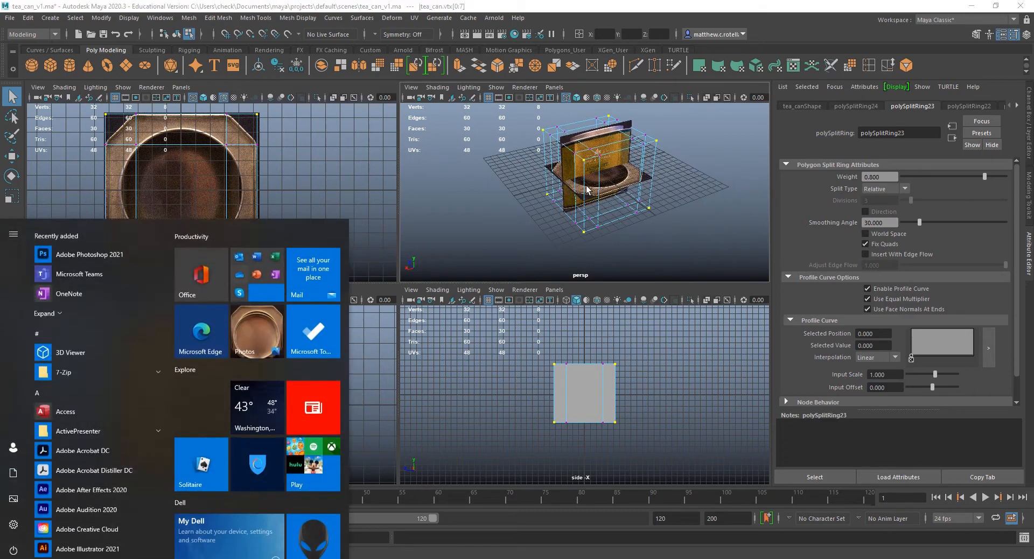
pyautogui.click(257, 2)
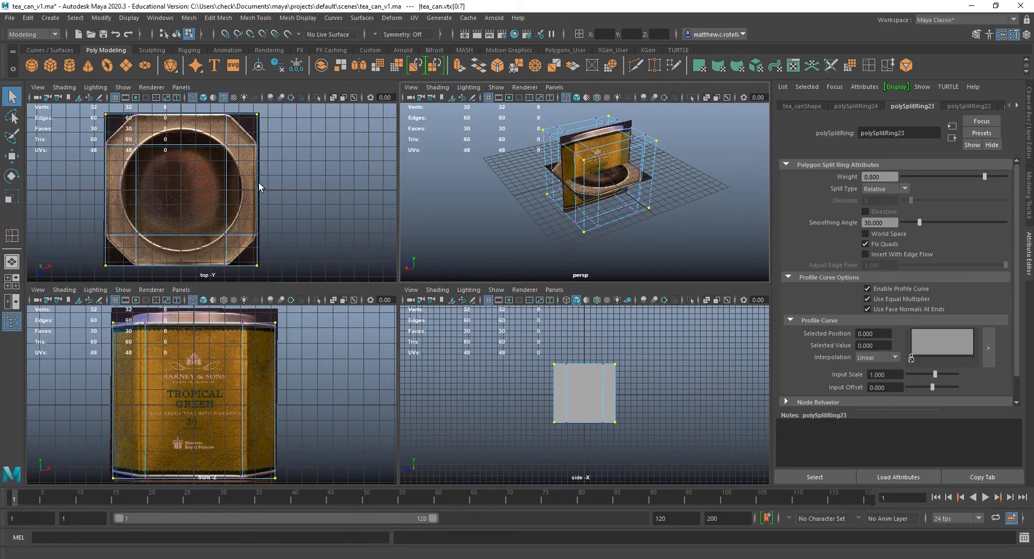
# Scale the corner vertices inward uniformly in the enlarged top view to about 0.80, matching the reference's cut corners.
pyautogui.press('space')
pyautogui.keyDown('alt'); pyautogui.moveTo(451, 244); pyautogui.dragTo(510, 239, button='middle'); pyautogui.keyUp('alt')
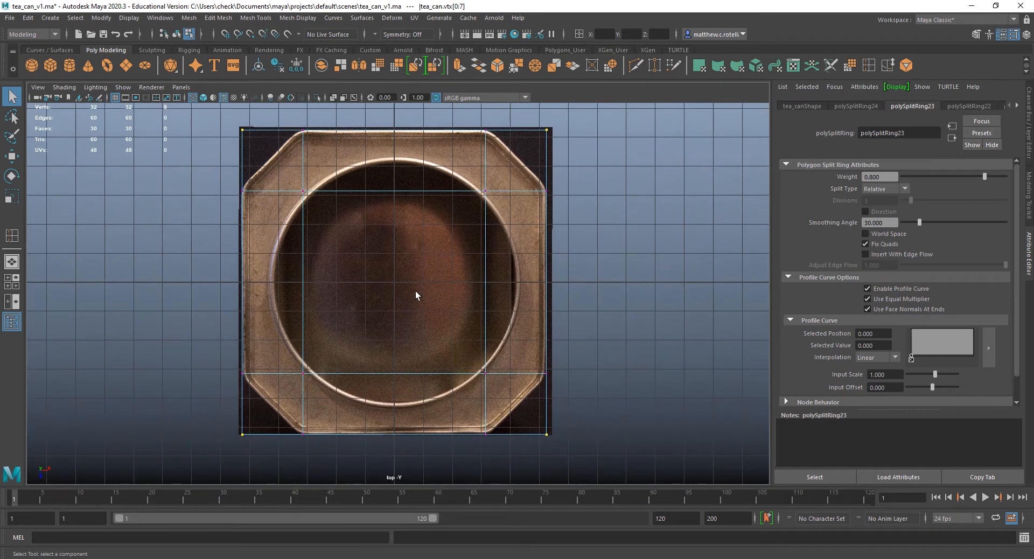
pyautogui.keyDown('alt'); pyautogui.moveTo(392, 300); pyautogui.dragTo(403, 320, button='middle'); pyautogui.keyUp('alt')
pyautogui.press('r')
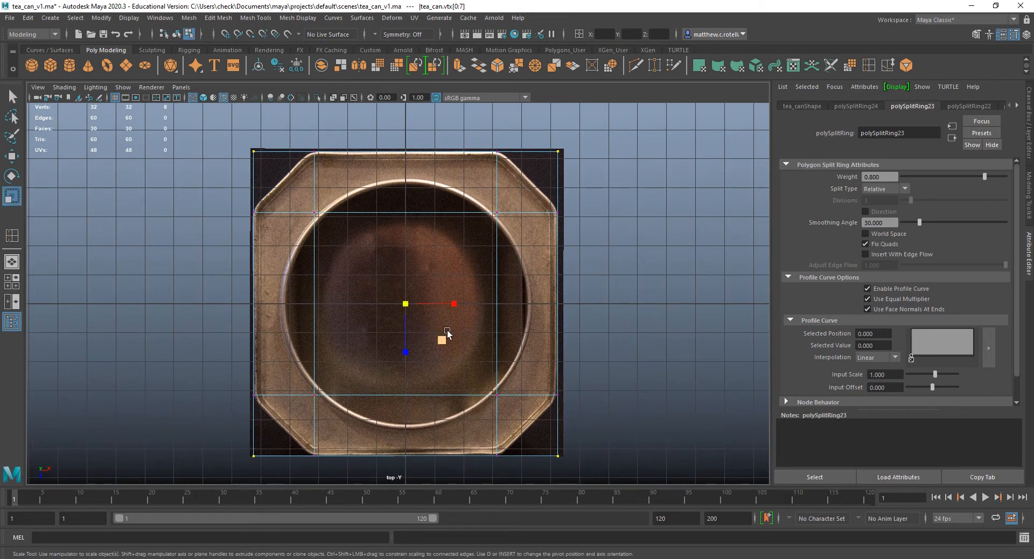
pyautogui.moveTo(445, 339); pyautogui.dragTo(441, 339)
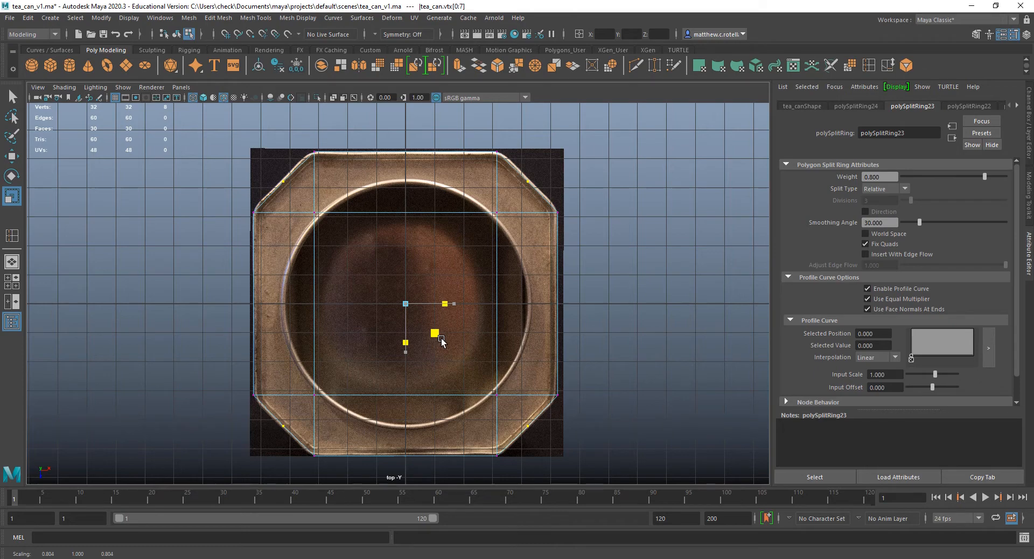
pyautogui.moveTo(441, 340); pyautogui.dragTo(442, 340)
# Inspect the cut corners in the enlarged perspective view and turn on shaded display.
pyautogui.press('space')
pyautogui.press('q')
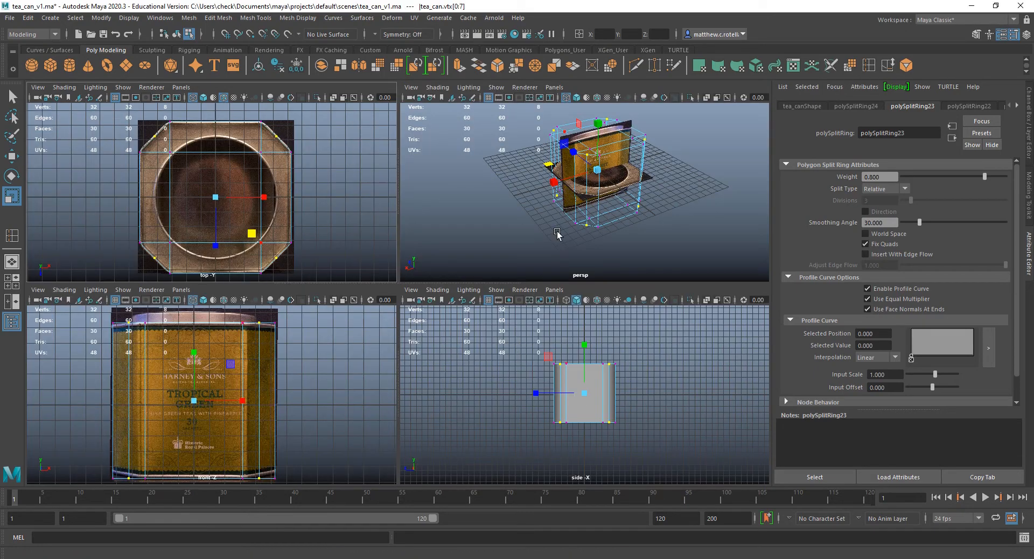
pyautogui.scroll(5, 598, 225)
pyautogui.press('space')
pyautogui.scroll(-3, 497, 263)
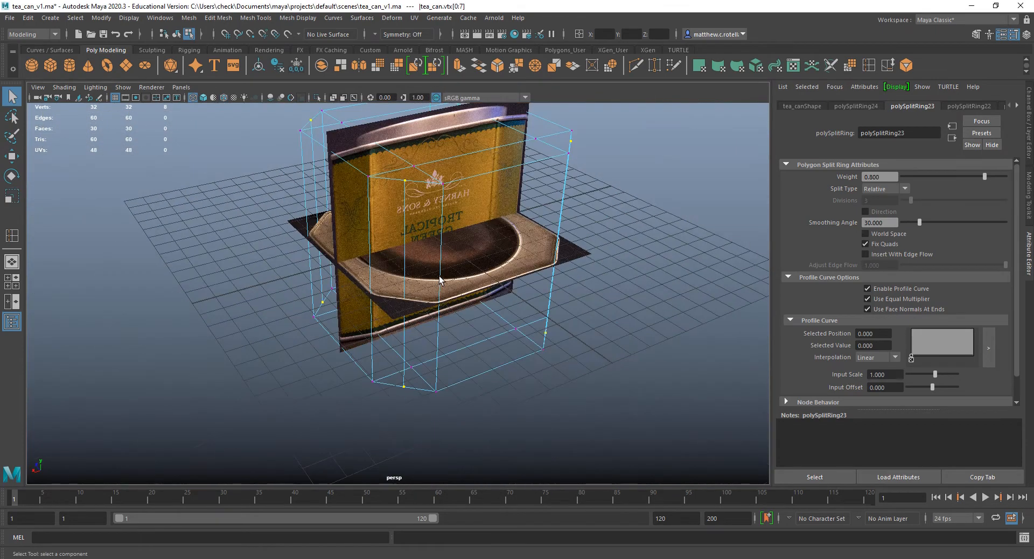
pyautogui.keyDown('alt'); pyautogui.moveTo(415, 272); pyautogui.dragTo(435, 297); pyautogui.keyUp('alt')
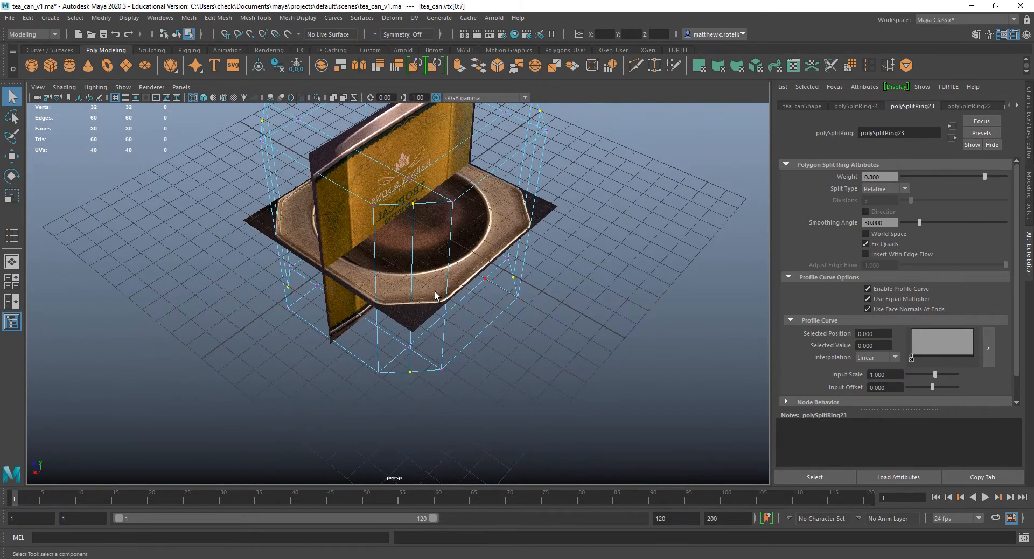
pyautogui.rightClick(430, 272)
pyautogui.press('5')
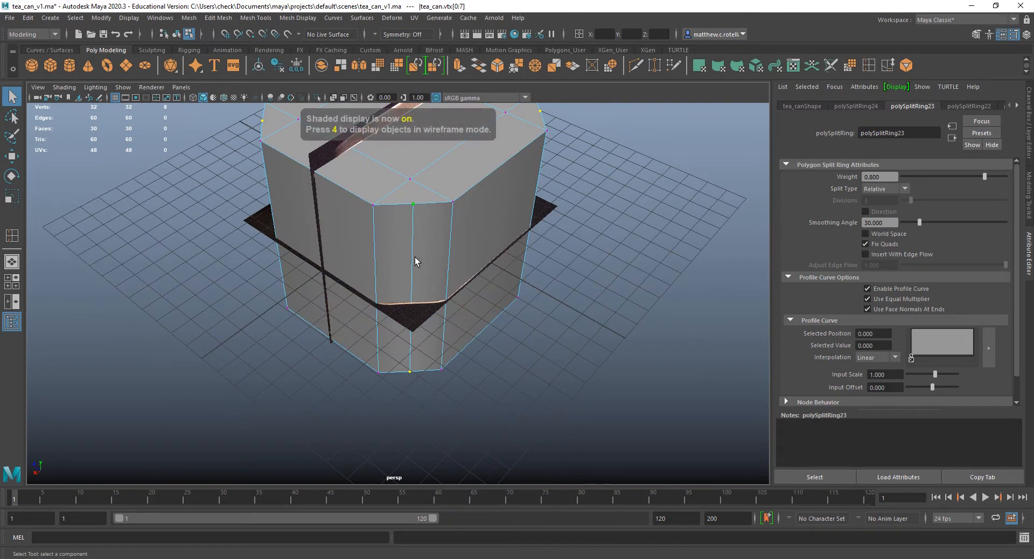
# Select the two tall faces of the front cut corner in face mode and examine them from above.
pyautogui.moveTo(416, 261); pyautogui.dragTo(399, 289, button='right')
pyautogui.click(395, 257)
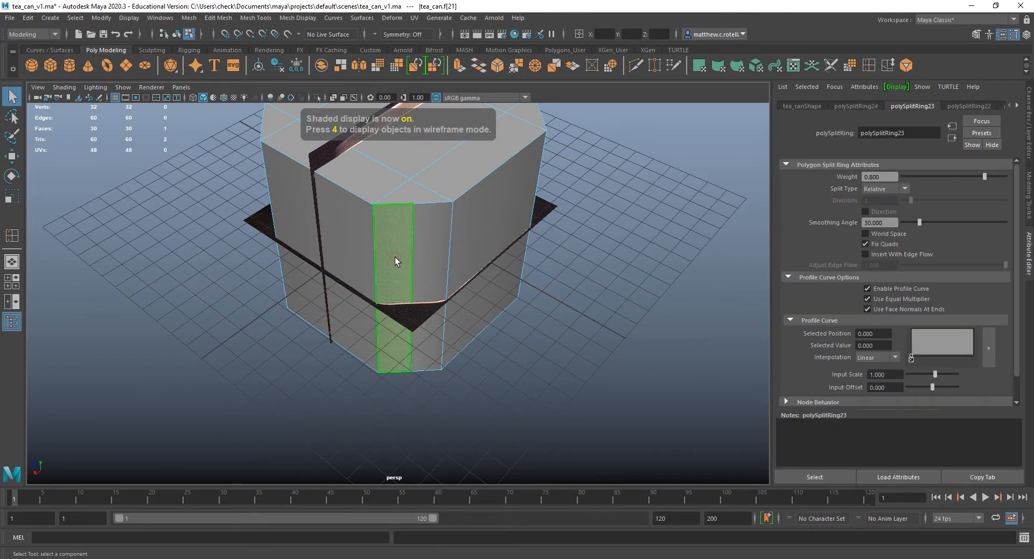
pyautogui.keyDown('shift'); pyautogui.click(433, 246); pyautogui.keyUp('shift')
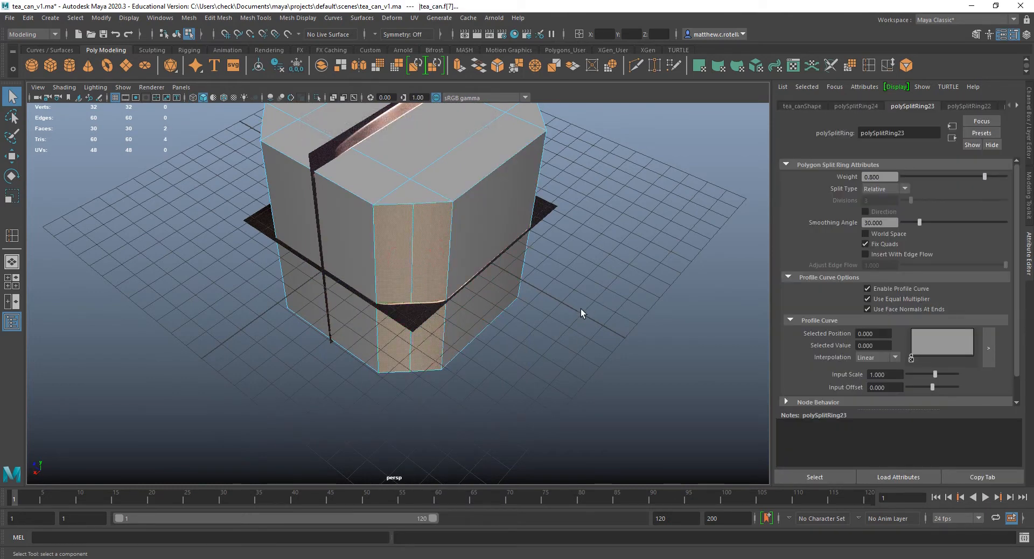
pyautogui.keyDown('alt'); pyautogui.moveTo(581, 308); pyautogui.dragTo(506, 345); pyautogui.keyUp('alt')
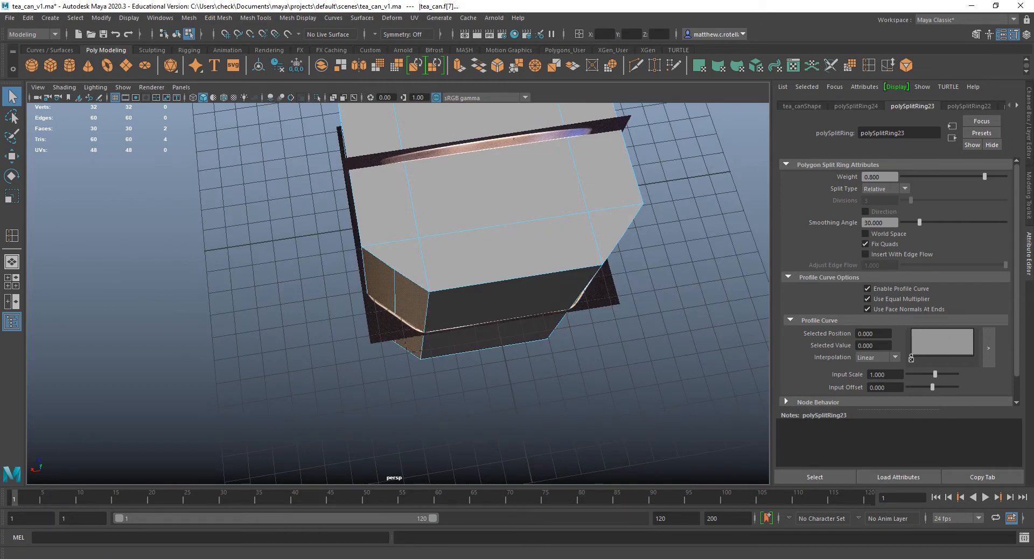
# Set the Scale tool's axis orientation to Component and flatten the selected corner faces along their normal.
pyautogui.press('r')
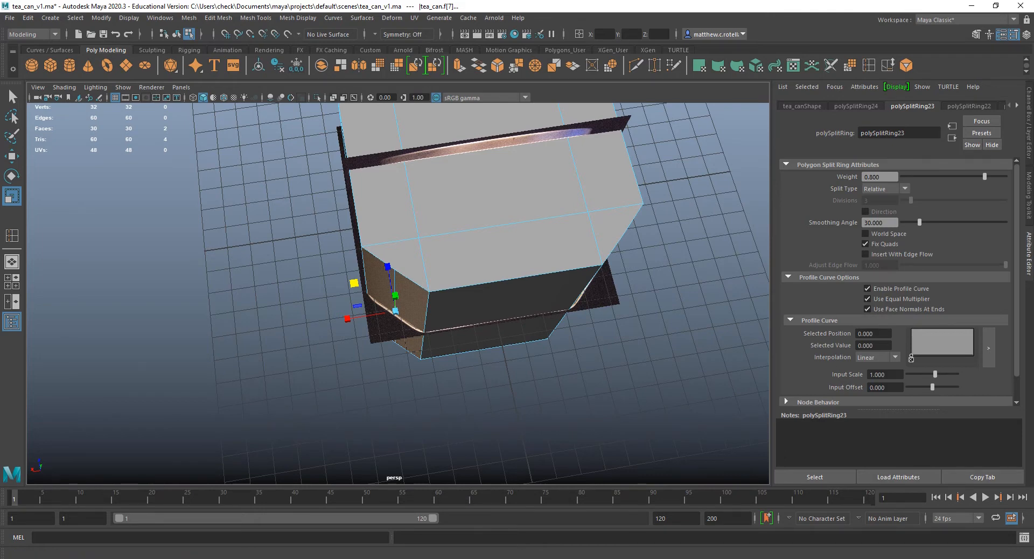
pyautogui.doubleClick(12, 196)
pyautogui.moveTo(204, 80); pyautogui.dragTo(118, 145)
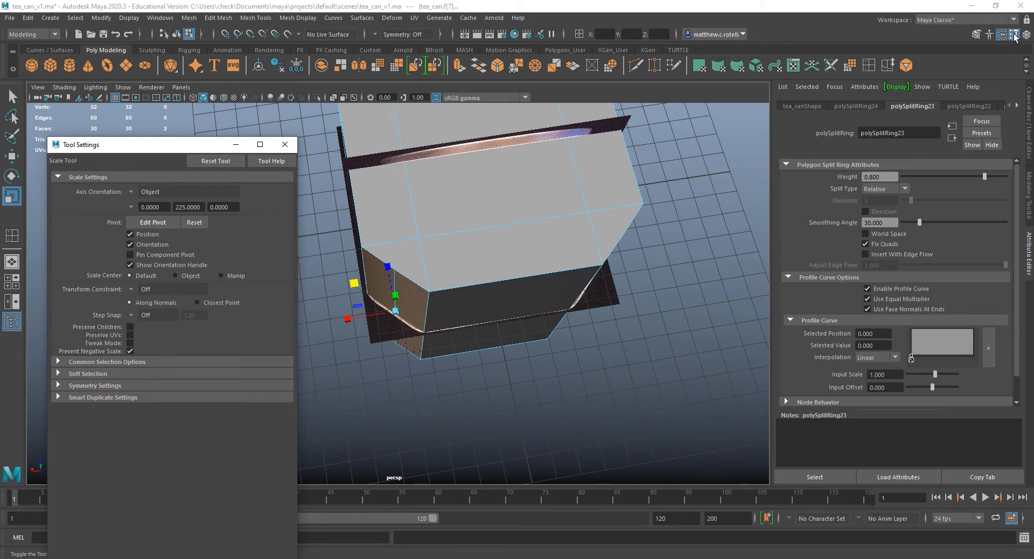
pyautogui.click(130, 192)
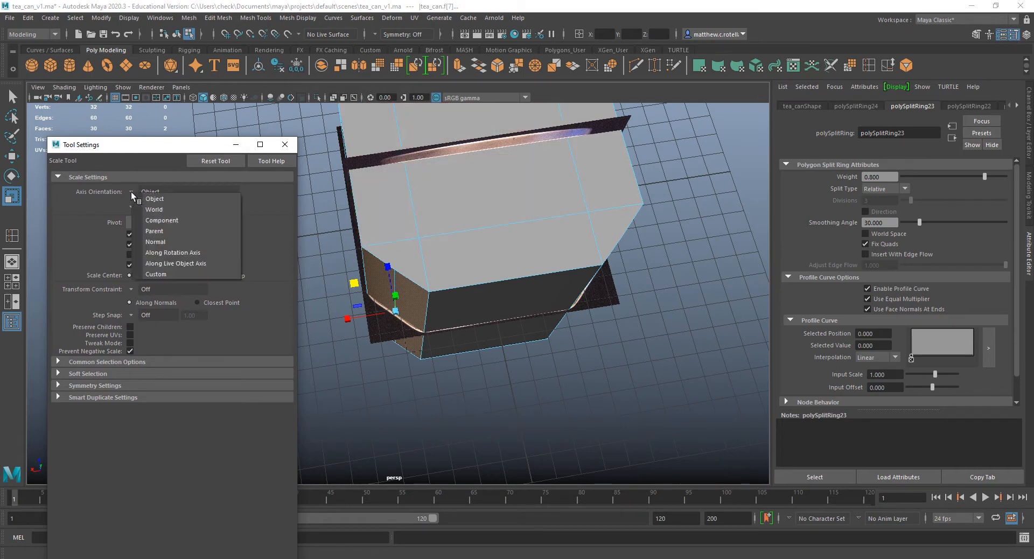
pyautogui.click(160, 221)
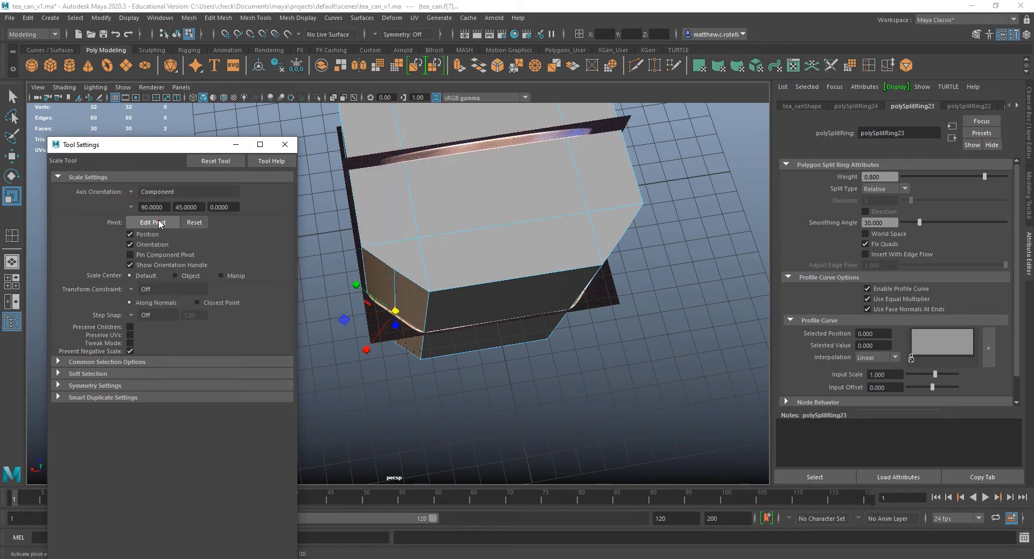
pyautogui.keyDown('alt'); pyautogui.moveTo(545, 321); pyautogui.dragTo(566, 299); pyautogui.keyUp('alt')
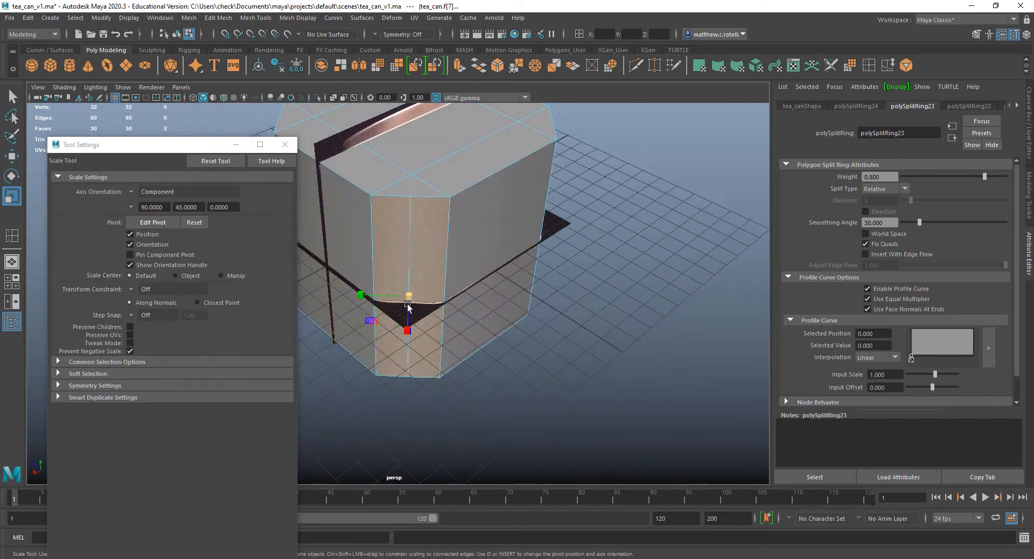
pyautogui.keyDown('alt'); pyautogui.moveTo(441, 302); pyautogui.dragTo(439, 319); pyautogui.keyUp('alt')
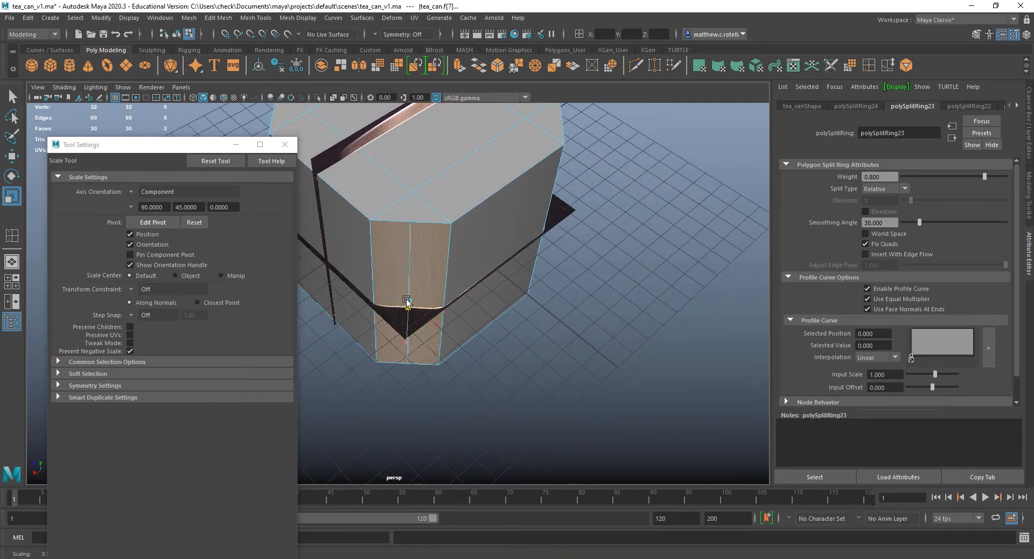
# Select the two faces of the second cut corner and flatten them with the Component-oriented Scale tool.
pyautogui.keyDown('alt'); pyautogui.moveTo(492, 208); pyautogui.dragTo(469, 201); pyautogui.keyUp('alt')
pyautogui.click(529, 209)
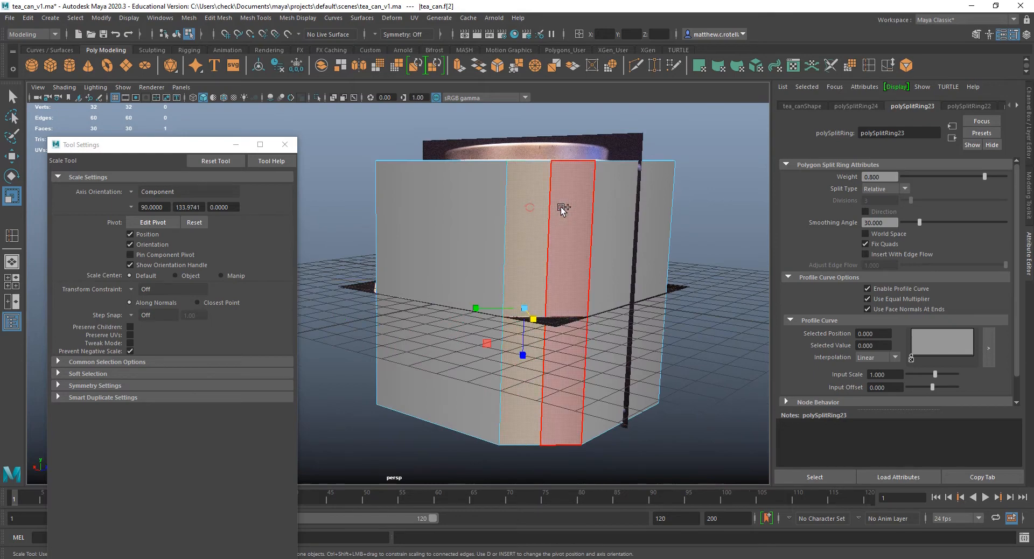
pyautogui.click(572, 211)
pyautogui.keyDown('alt'); pyautogui.moveTo(575, 212); pyautogui.dragTo(609, 321); pyautogui.keyUp('alt')
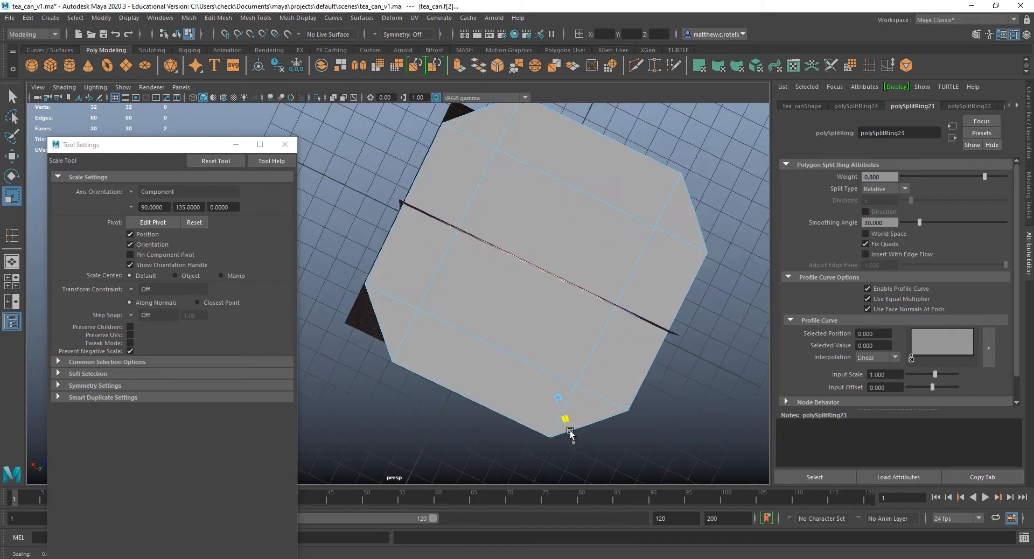
# Select the two faces of the third cut corner and flatten them along their normal.
pyautogui.keyDown('alt'); pyautogui.moveTo(505, 224); pyautogui.dragTo(445, 231); pyautogui.keyUp('alt')
pyautogui.keyDown('shift'); pyautogui.click(553, 318); pyautogui.keyUp('shift')
pyautogui.keyDown('shift'); pyautogui.click(585, 302); pyautogui.keyUp('shift')
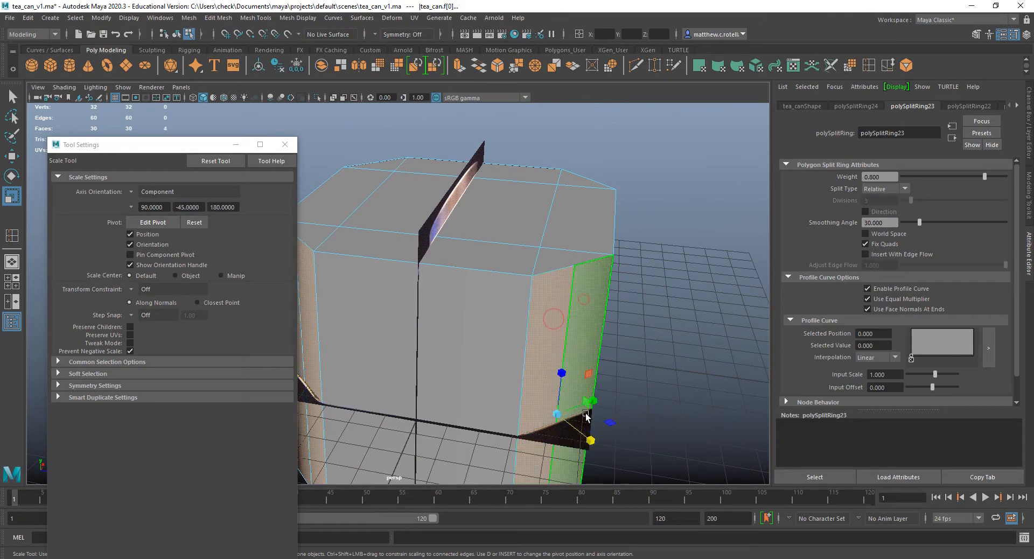
# Select and flatten the two faces of the last cut corner, checking the can's outline from above.
pyautogui.keyDown('alt'); pyautogui.moveTo(563, 278); pyautogui.dragTo(374, 307); pyautogui.keyUp('alt')
pyautogui.keyDown('shift'); pyautogui.click(372, 306); pyautogui.keyUp('shift')
pyautogui.keyDown('shift'); pyautogui.click(392, 294); pyautogui.keyUp('shift')
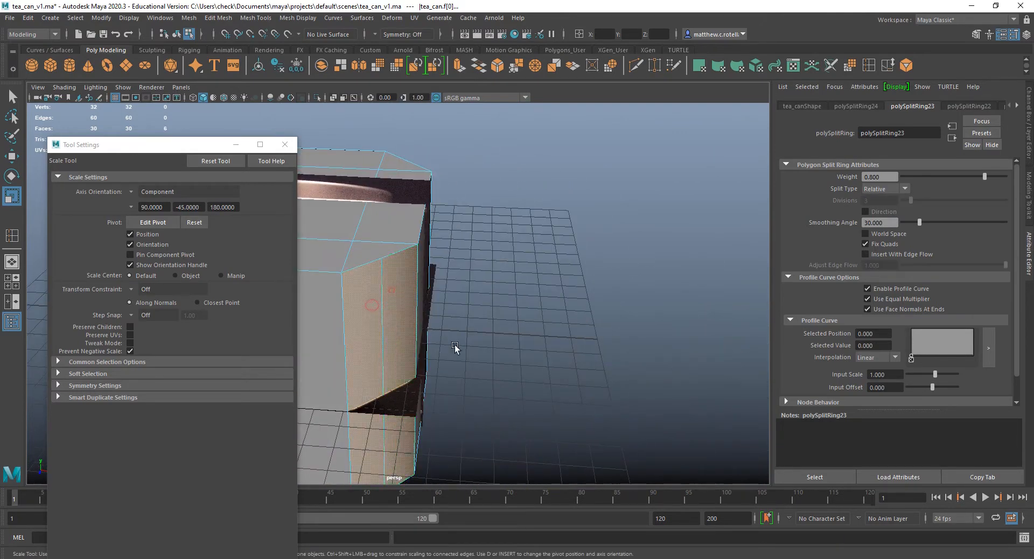
pyautogui.keyDown('alt'); pyautogui.moveTo(417, 398); pyautogui.dragTo(509, 326); pyautogui.keyUp('alt')
pyautogui.click(508, 326)
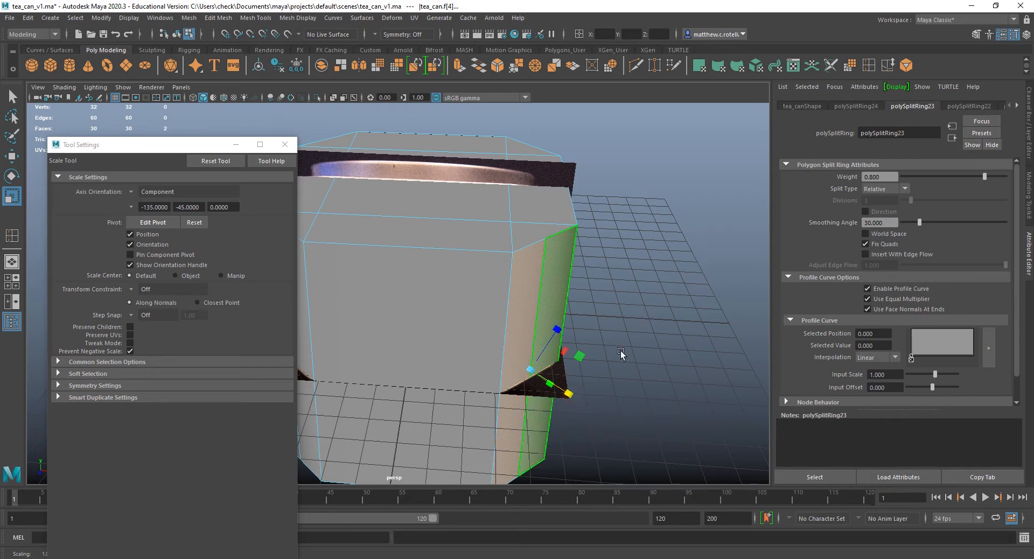
pyautogui.keyDown('alt'); pyautogui.moveTo(620, 350); pyautogui.dragTo(596, 392); pyautogui.keyUp('alt')
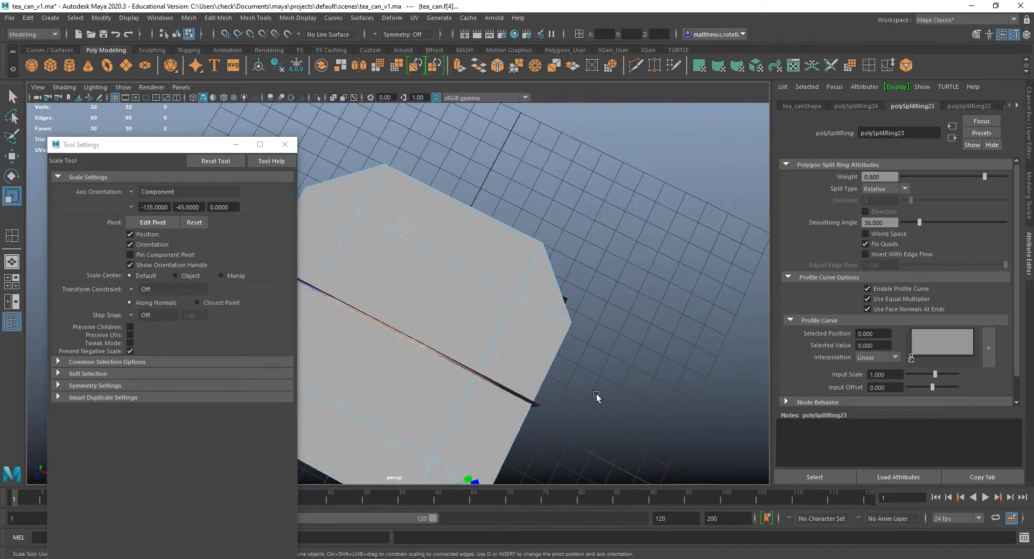
# Set the Scale tool's axis orientation back to Object and move the tool settings window out of the way.
pyautogui.click(139, 192)
pyautogui.click(156, 209)
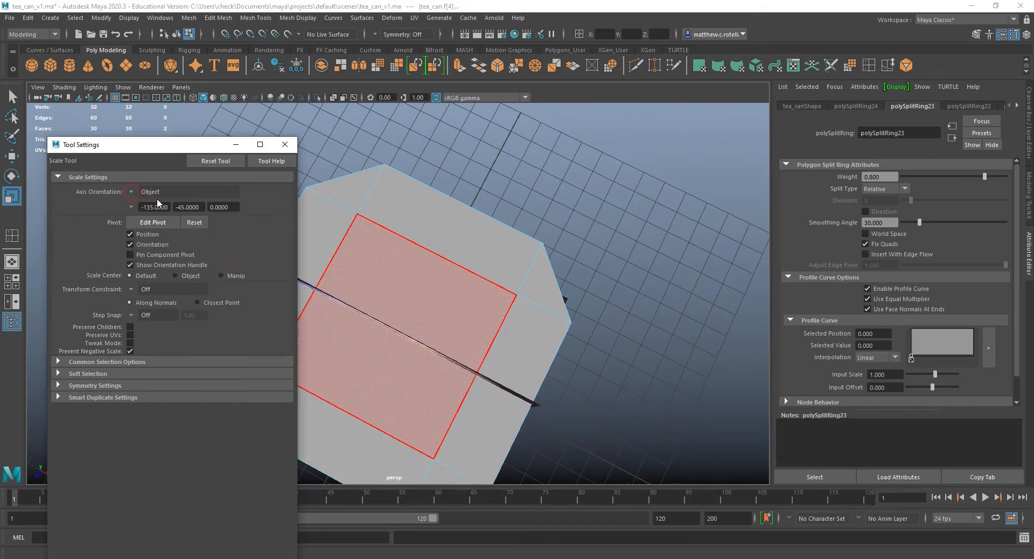
pyautogui.press('q')
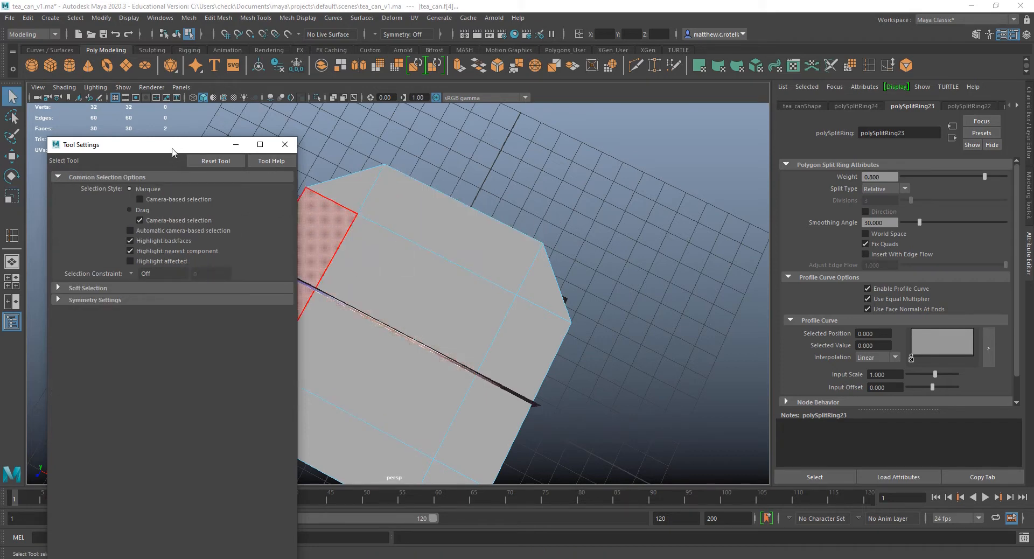
pyautogui.press('r')
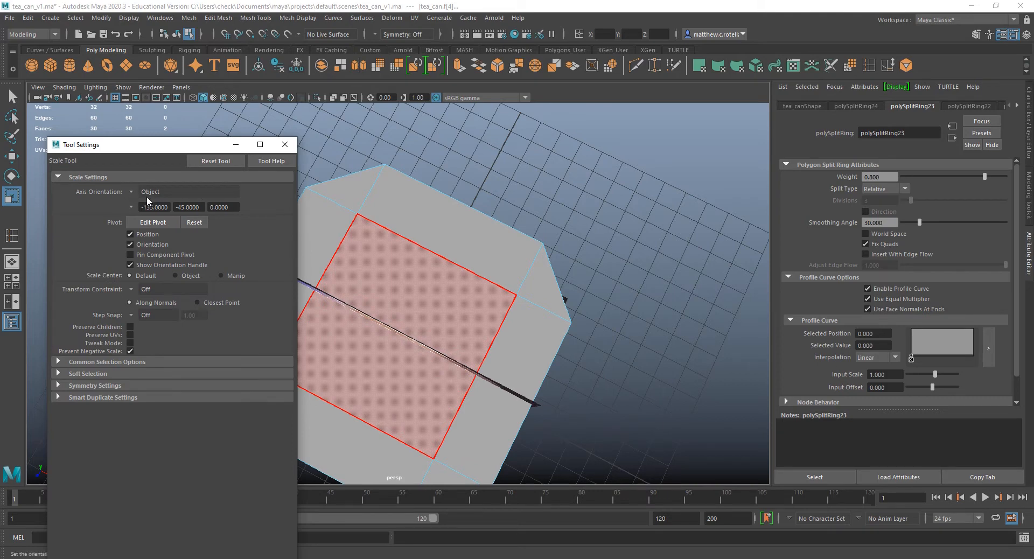
pyautogui.moveTo(147, 144); pyautogui.dragTo(0, 150)
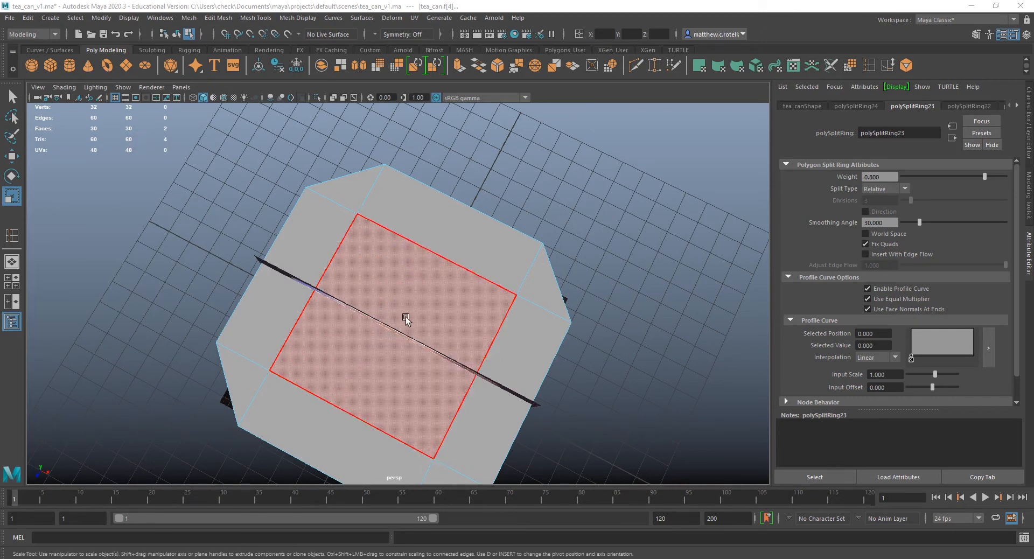
# Cycle through the Select, Move, Rotate and Scale tools to compare their manipulators on the selected corner faces.
pyautogui.keyDown('alt'); pyautogui.moveTo(522, 317); pyautogui.dragTo(464, 351); pyautogui.keyUp('alt')
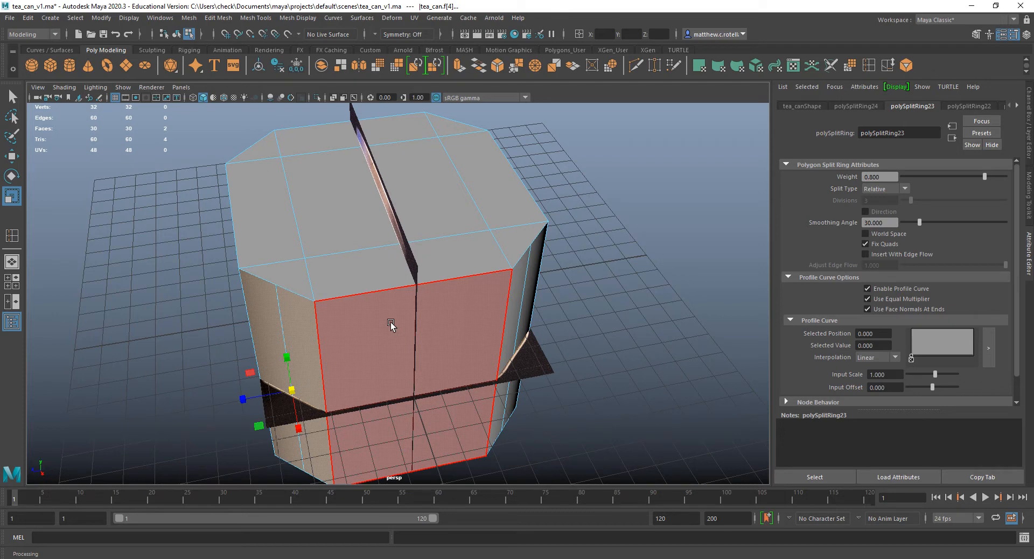
pyautogui.press('q')
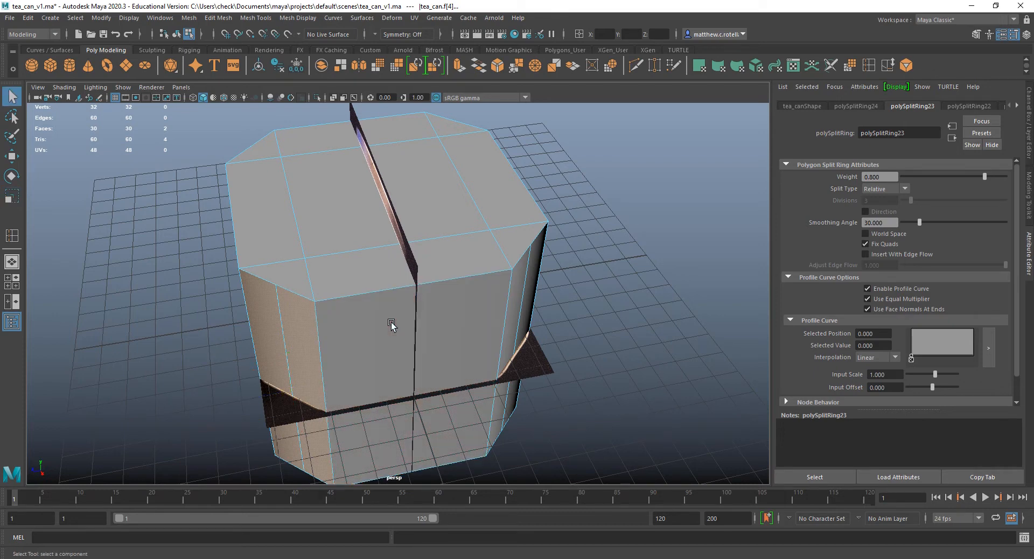
pyautogui.press('w')
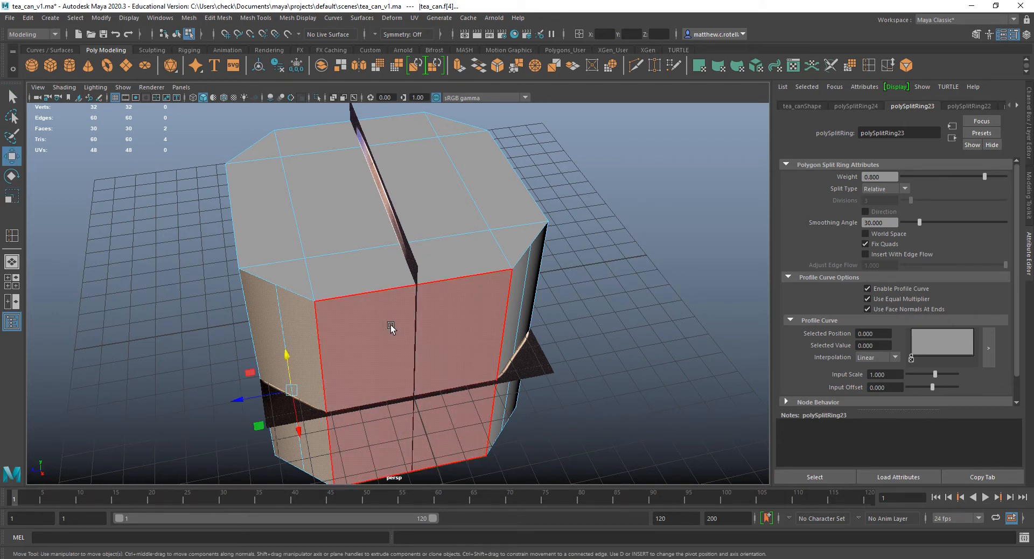
pyautogui.press('e')
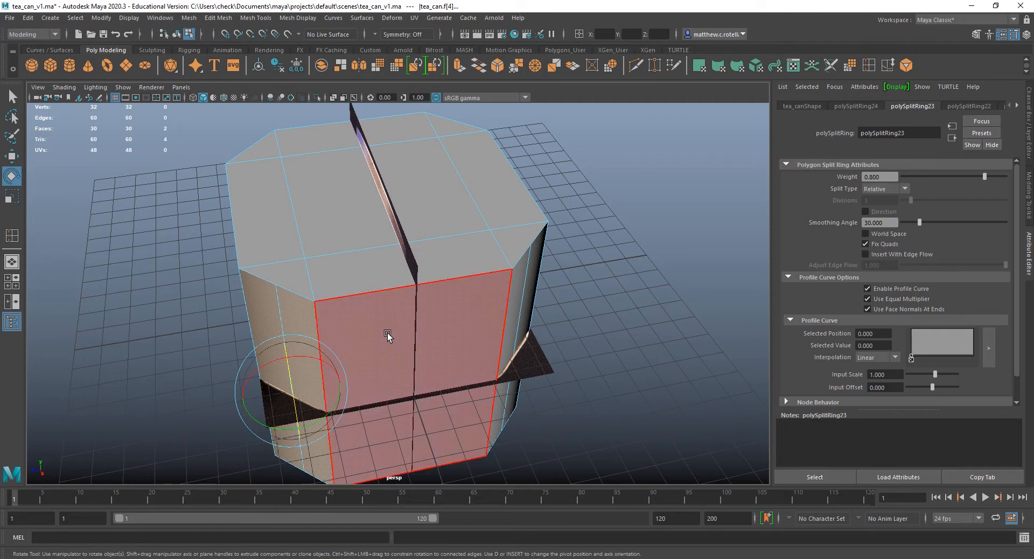
pyautogui.press('r')
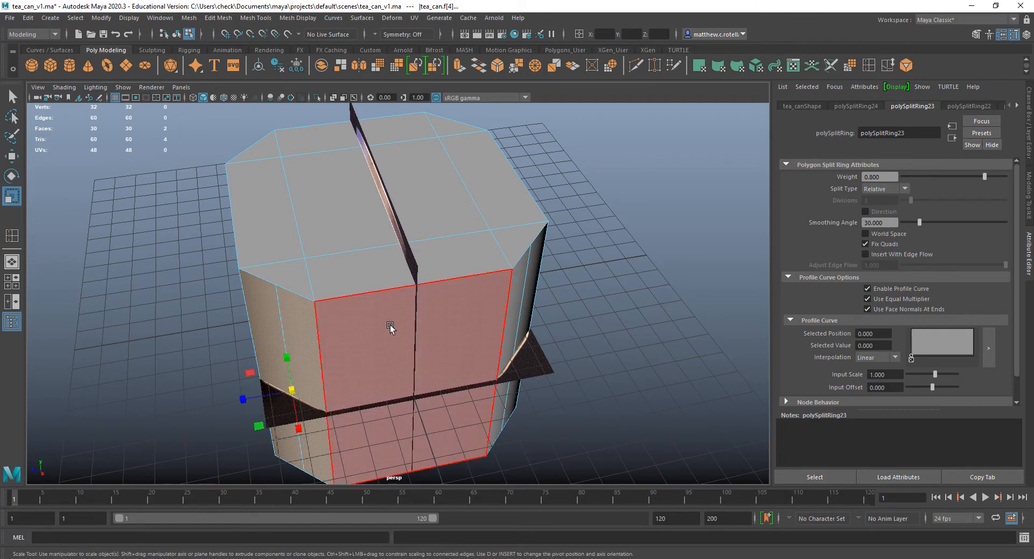
# Return to the Select tool and clear the face selection on the can.
pyautogui.keyDown('alt'); pyautogui.moveTo(413, 256); pyautogui.dragTo(554, 318); pyautogui.keyUp('alt')
pyautogui.click(492, 330)
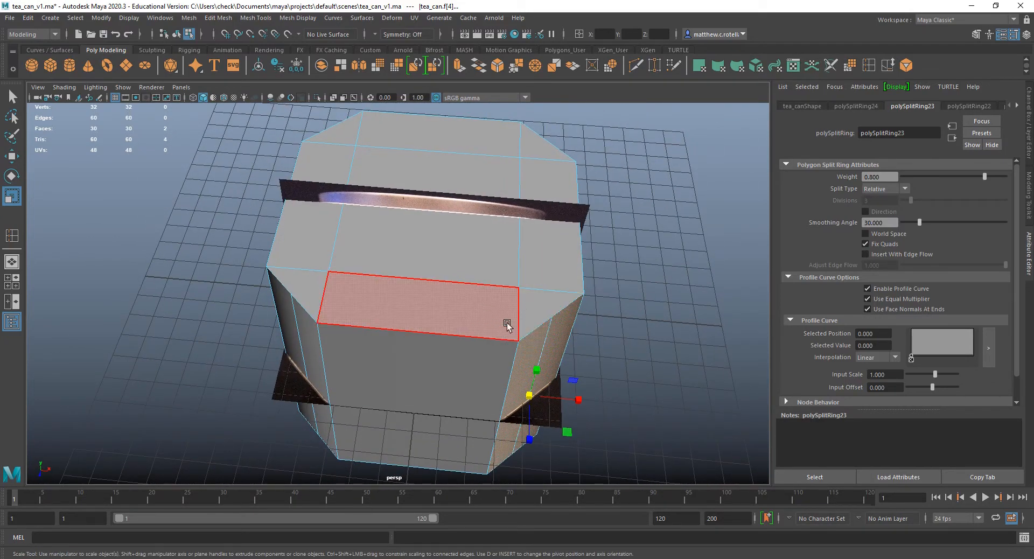
pyautogui.press('q')
pyautogui.click(679, 321)
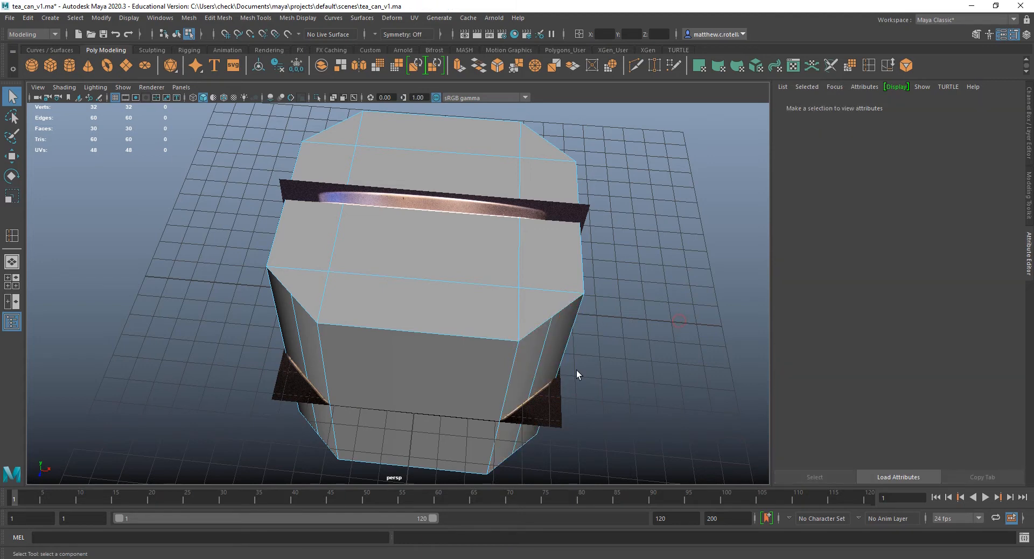
# Select the four edge loops that cross the can's top at the cut corners and bevel them.
pyautogui.press('space')
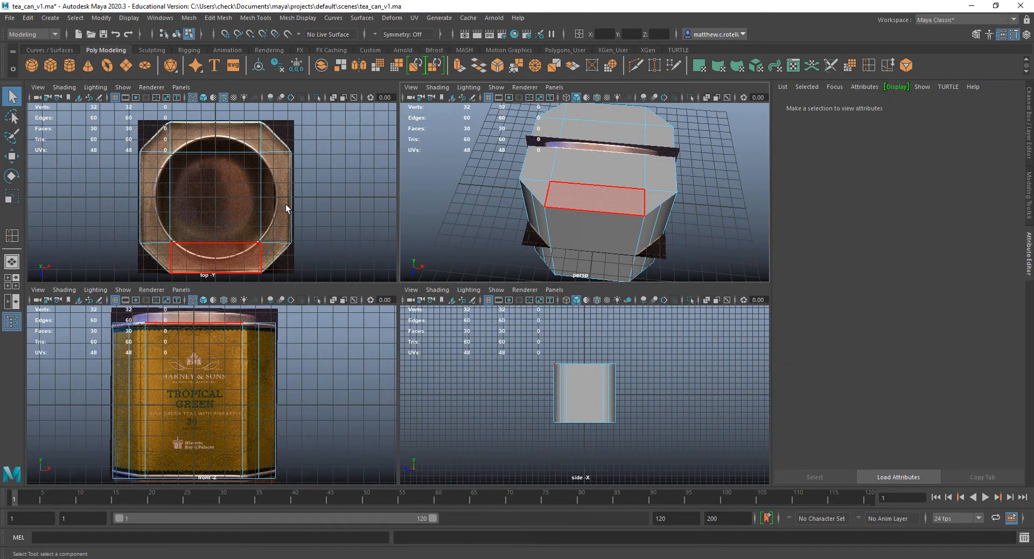
pyautogui.moveTo(259, 187); pyautogui.dragTo(260, 158, button='right')
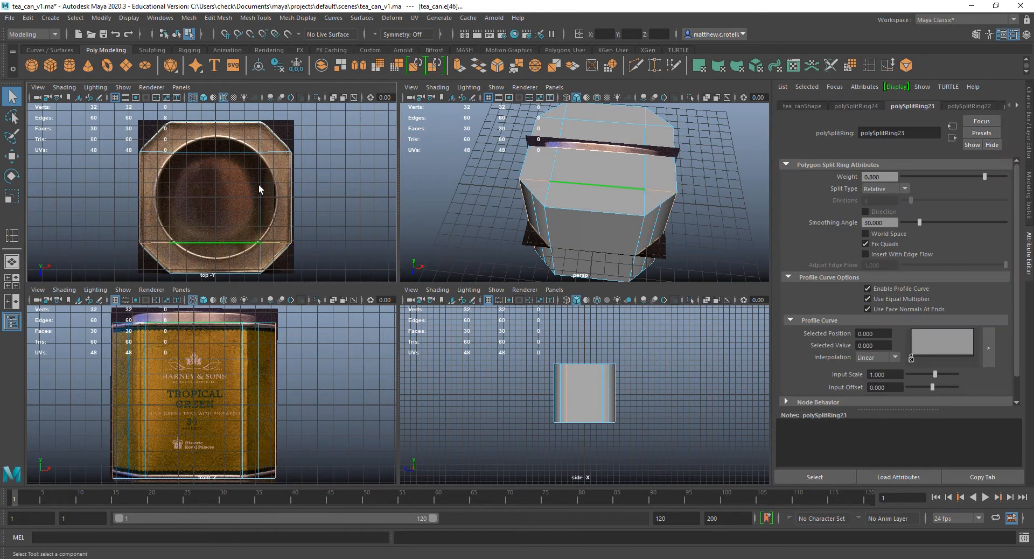
pyautogui.click(262, 261)
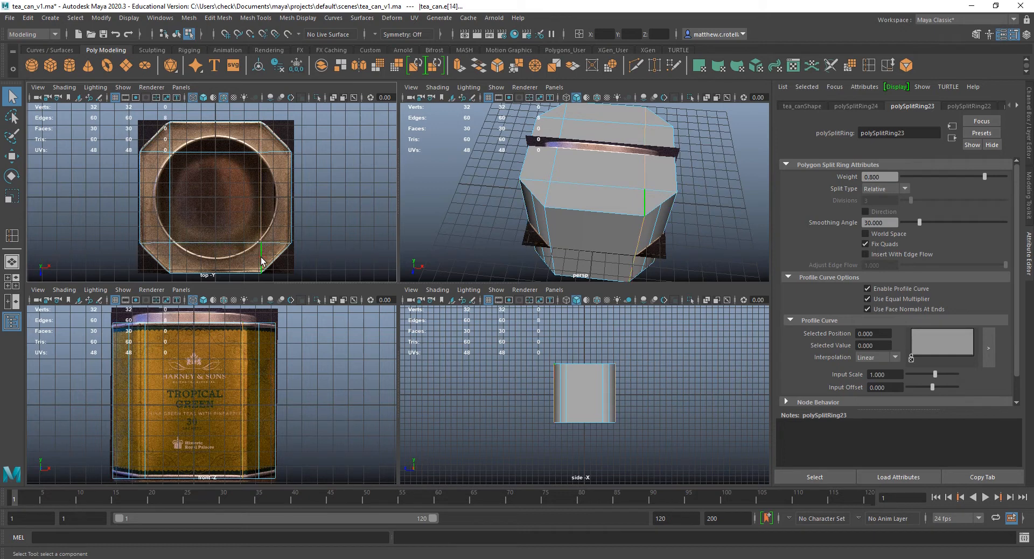
pyautogui.keyDown('shift'); pyautogui.click(237, 243); pyautogui.keyUp('shift')
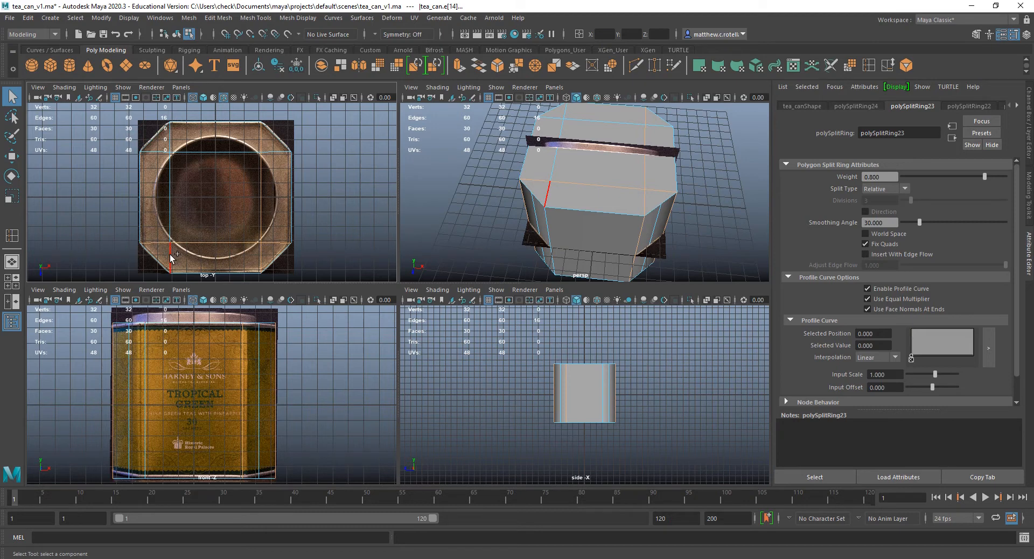
pyautogui.keyDown('shift'); pyautogui.click(229, 152); pyautogui.keyUp('shift')
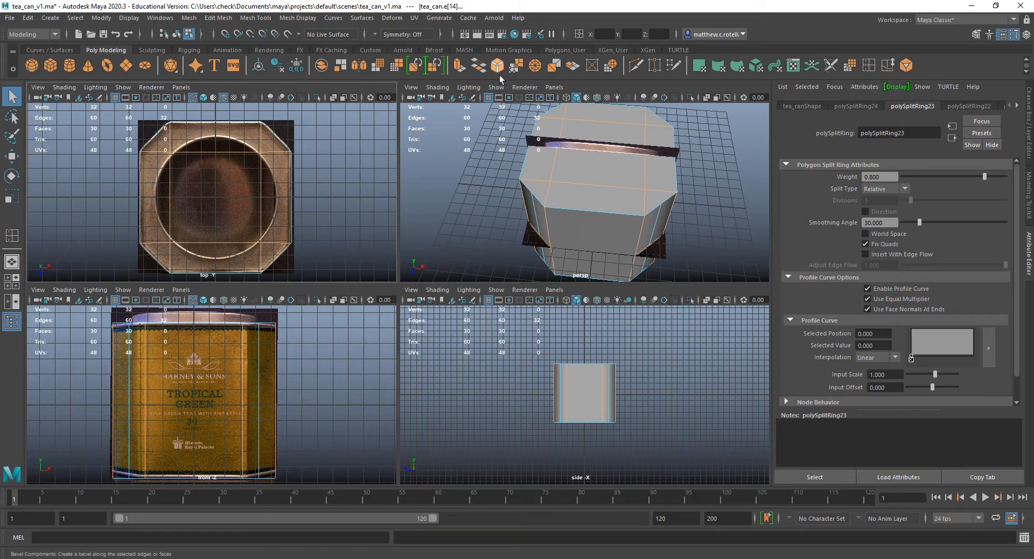
pyautogui.click(215, 19)
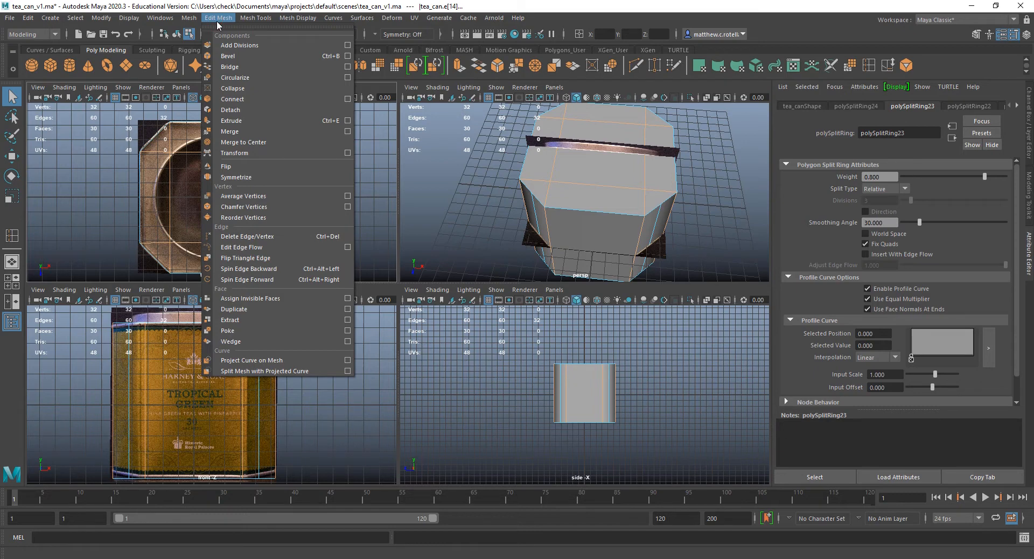
pyautogui.click(227, 56)
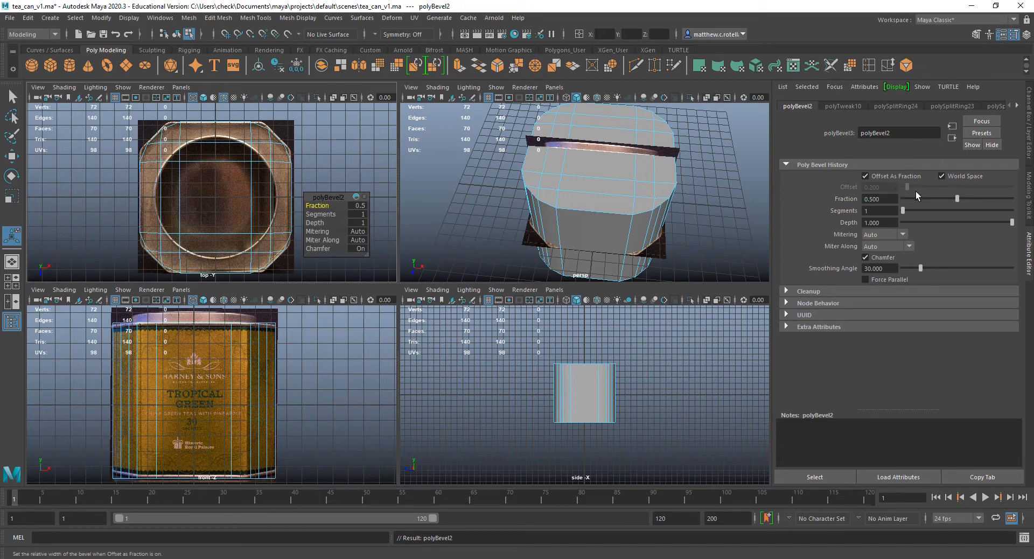
# Set the bevel to 2 segments and a fraction of about 0.149, judging the corner rounding against the top reference.
pyautogui.moveTo(955, 197); pyautogui.dragTo(911, 199)
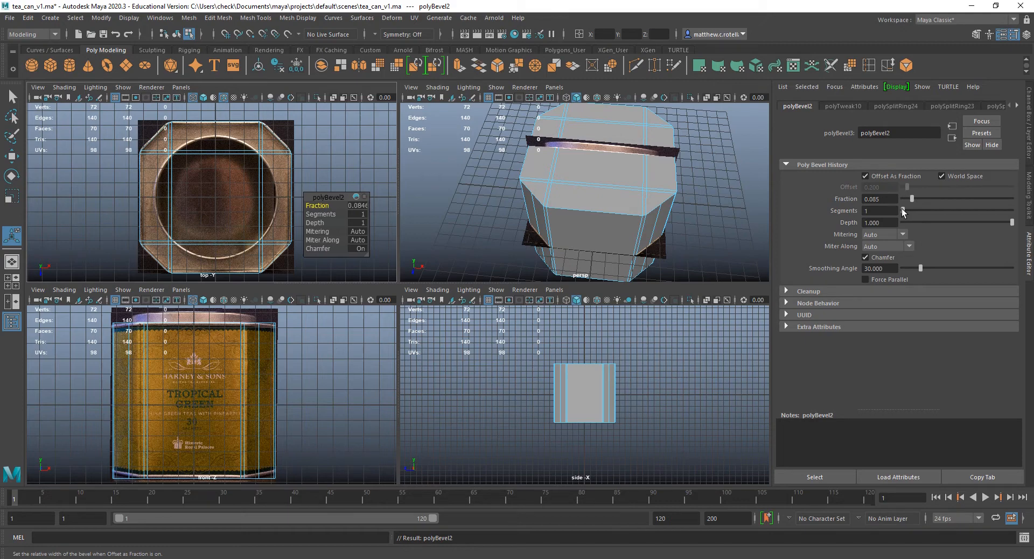
pyautogui.moveTo(903, 210); pyautogui.dragTo(912, 212)
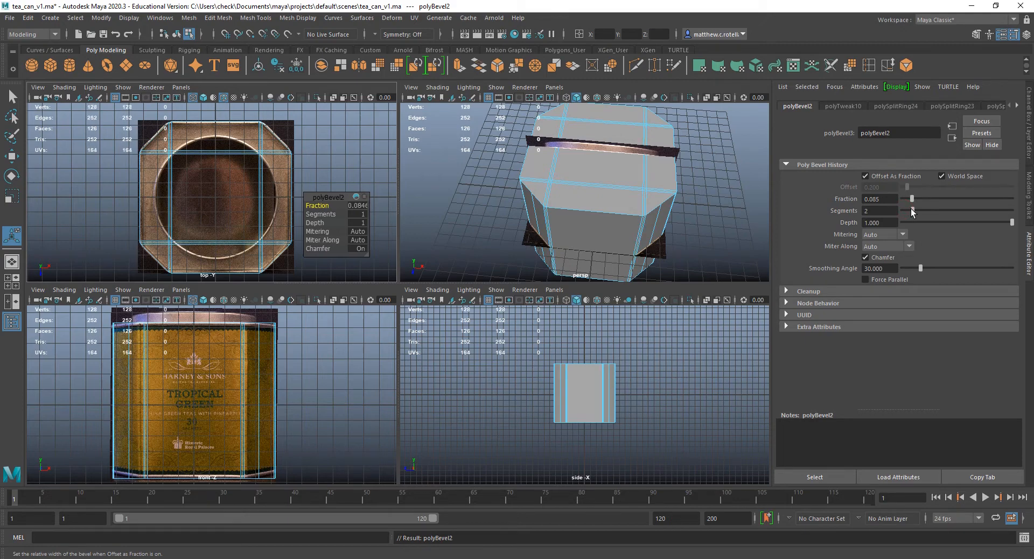
pyautogui.scroll(3, 239, 261)
pyautogui.scroll(-2, 239, 261)
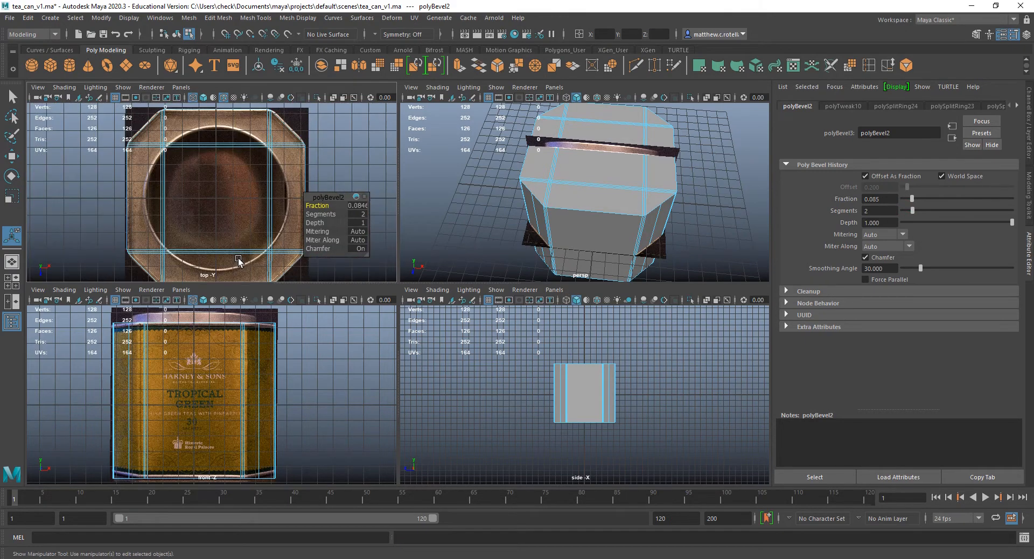
pyautogui.scroll(4, 238, 261)
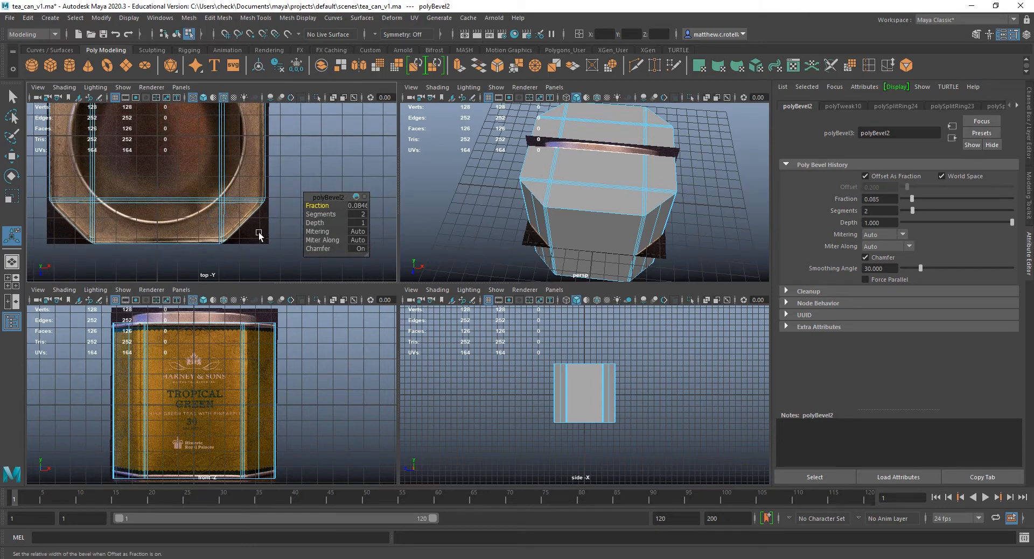
pyautogui.scroll(6, 242, 231)
pyautogui.keyDown('alt'); pyautogui.moveTo(240, 224); pyautogui.dragTo(221, 160, button='middle'); pyautogui.keyUp('alt')
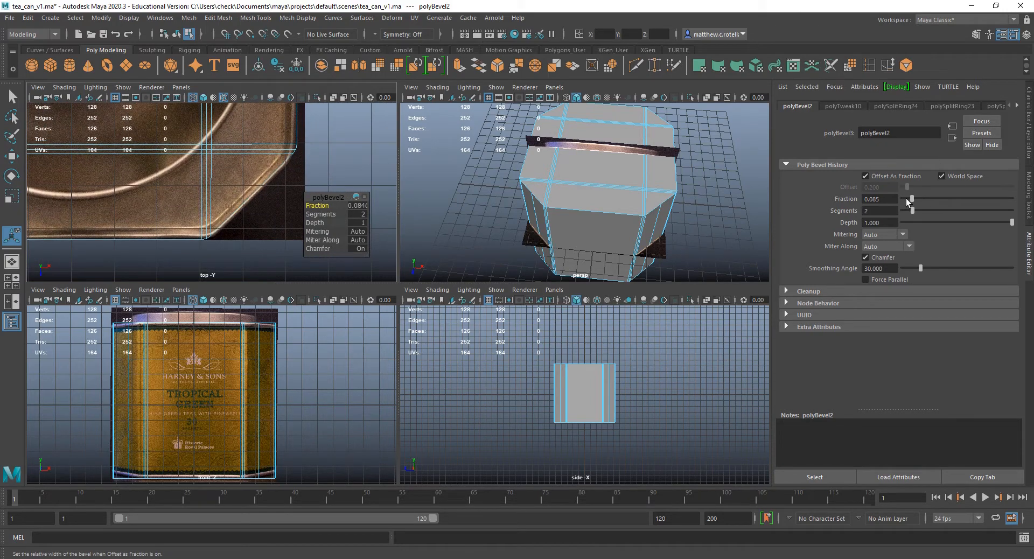
pyautogui.moveTo(912, 198); pyautogui.dragTo(919, 201)
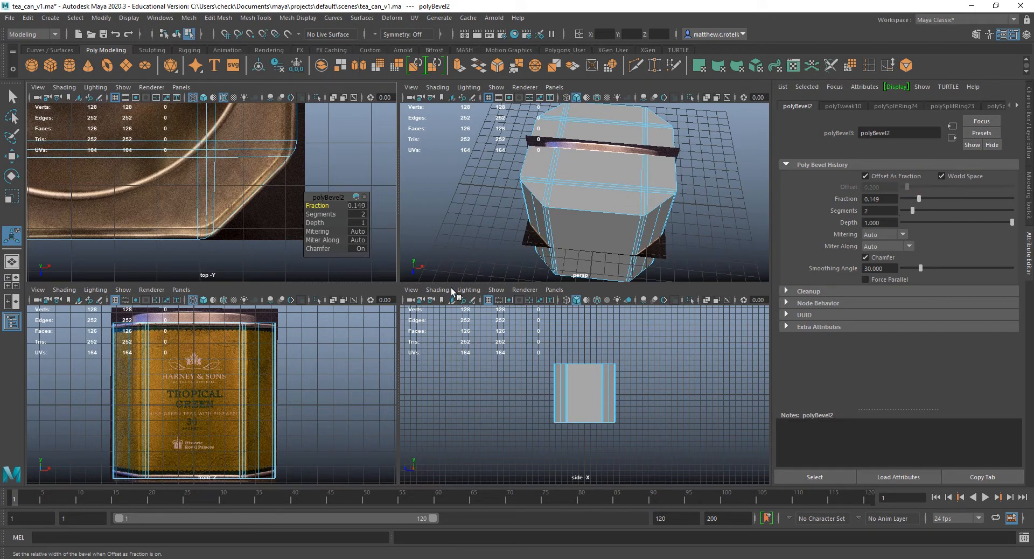
pyautogui.moveTo(273, 228)
pyautogui.keyDown('alt'); pyautogui.mouseDown(button='middle')
pyautogui.moveTo(350, 237)
pyautogui.moveTo(493, 218)
pyautogui.moveTo(417, 240)
pyautogui.moveTo(282, 224)
pyautogui.mouseUp(button='middle'); pyautogui.keyUp('alt')
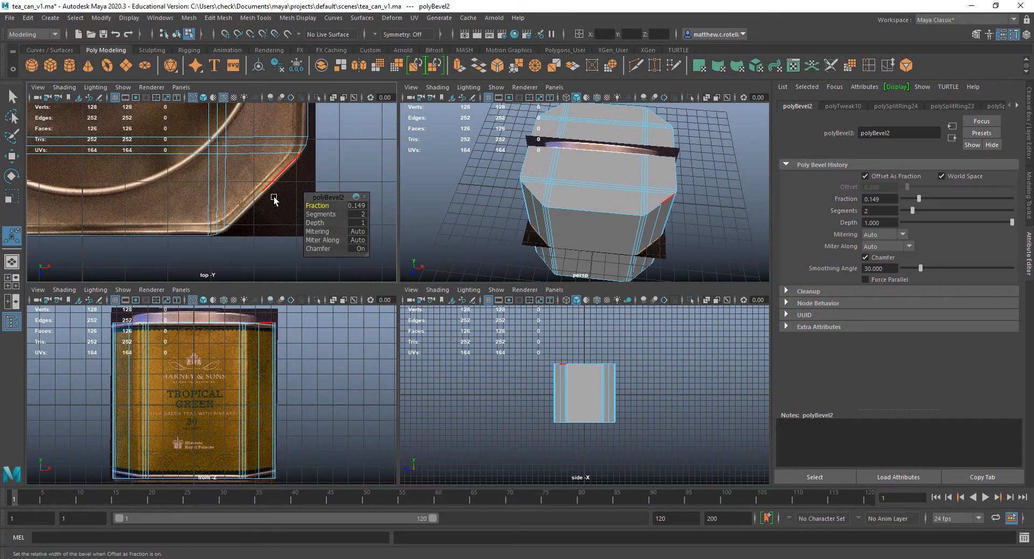
# Enlarge the top view, select the bevel vertices where the front edge meets a cut corner, and enable Object X symmetry.
pyautogui.press('space')
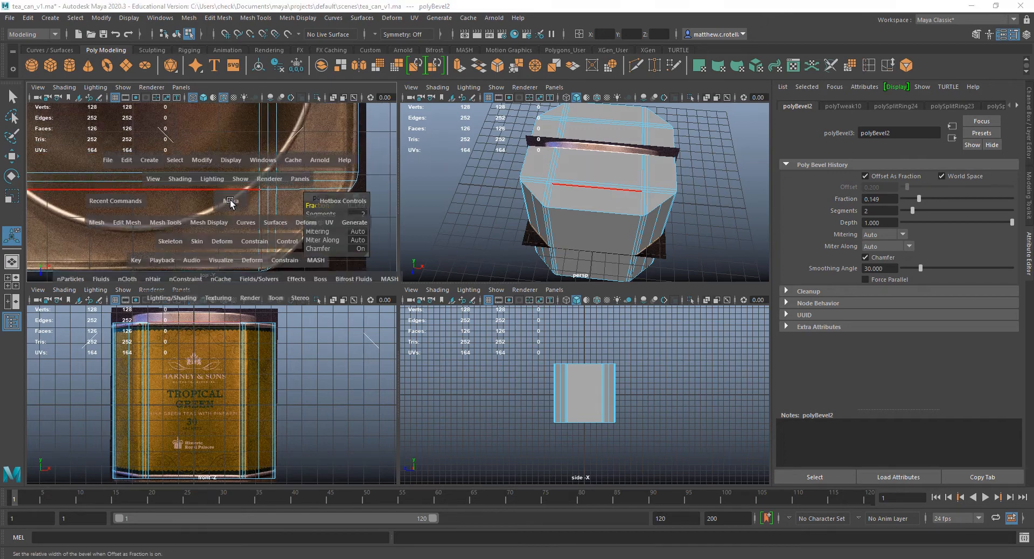
pyautogui.scroll(-8, 496, 264)
pyautogui.scroll(2, 441, 343)
pyautogui.keyDown('alt'); pyautogui.moveTo(416, 334); pyautogui.dragTo(368, 350, button='middle'); pyautogui.keyUp('alt')
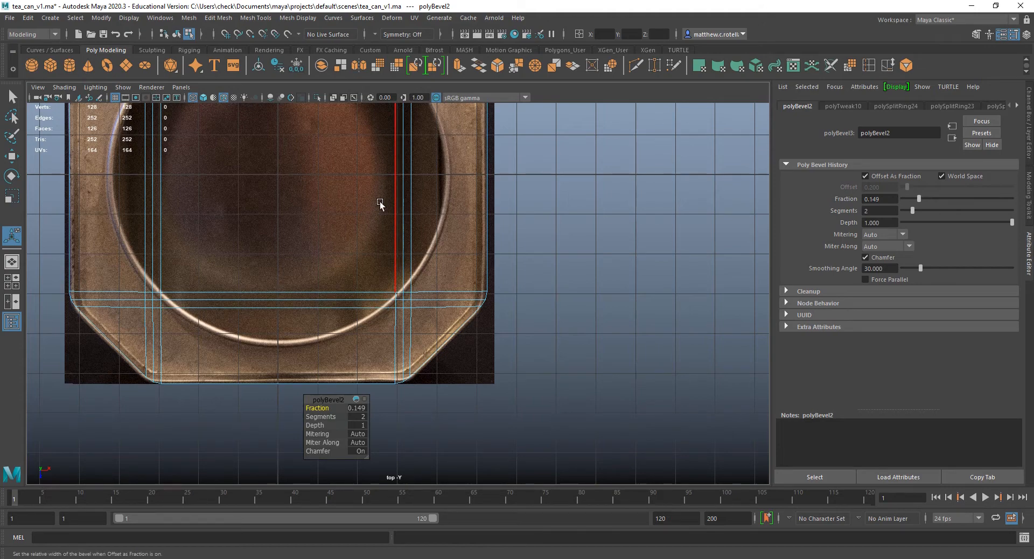
pyautogui.moveTo(396, 372); pyautogui.dragTo(346, 273, button='right')
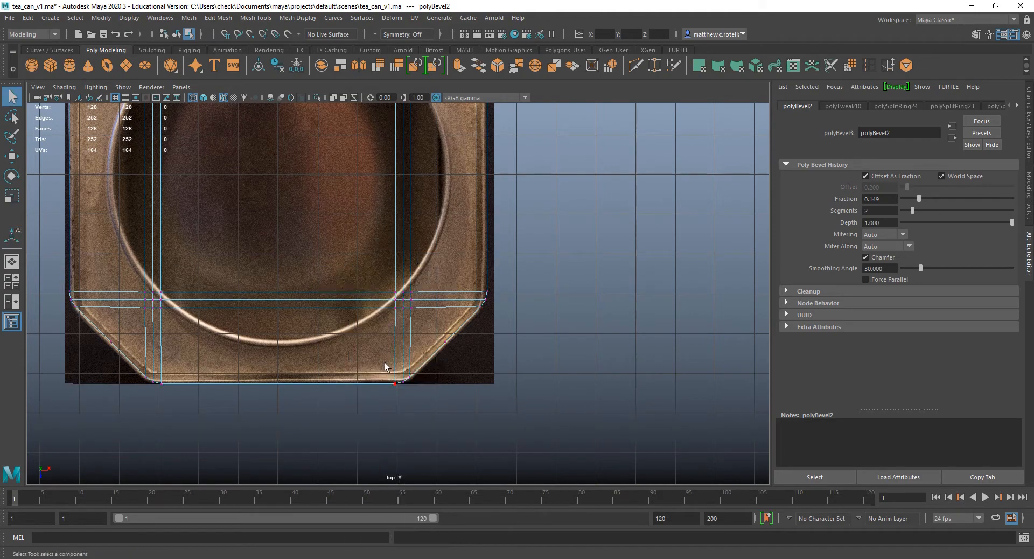
pyautogui.moveTo(375, 380); pyautogui.dragTo(440, 412)
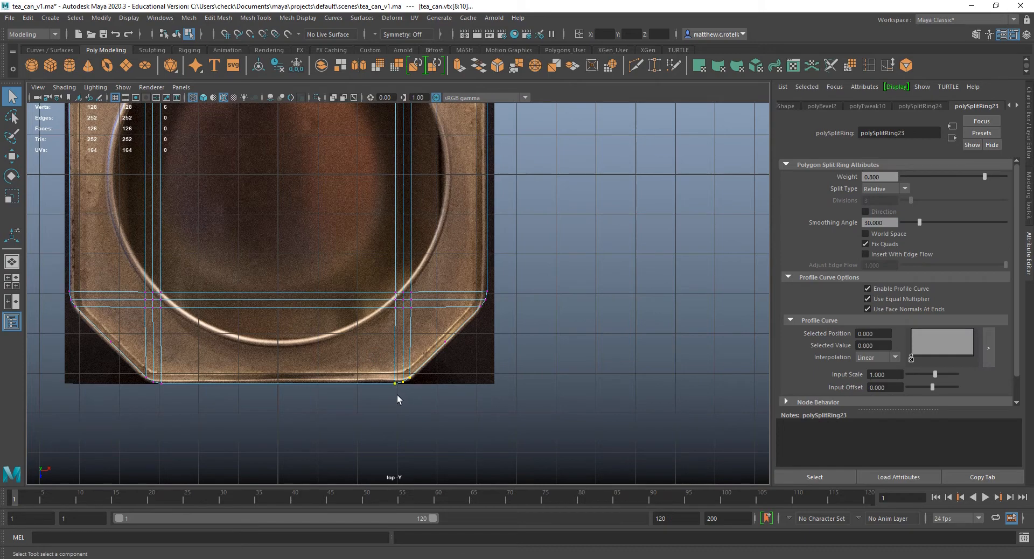
pyautogui.click(375, 35)
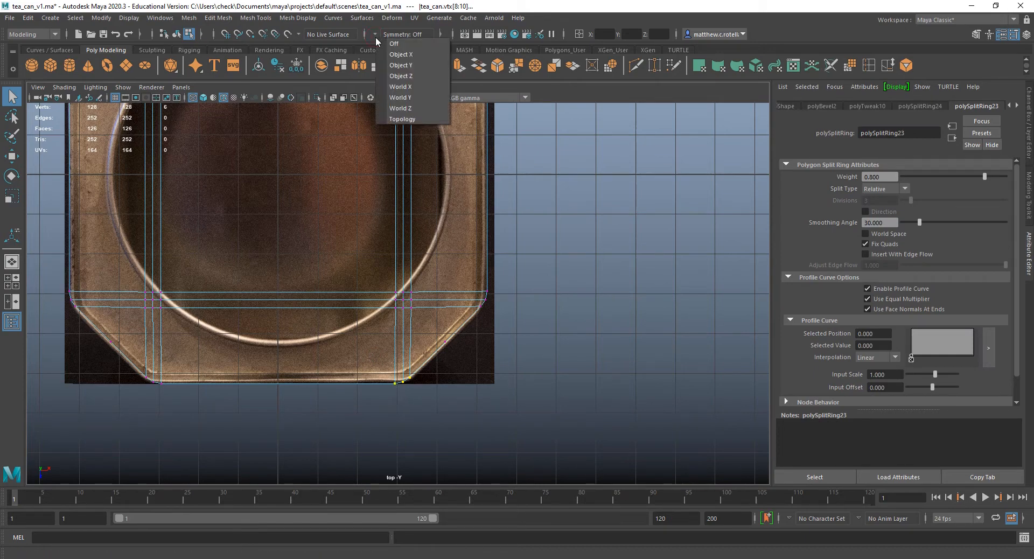
pyautogui.click(419, 55)
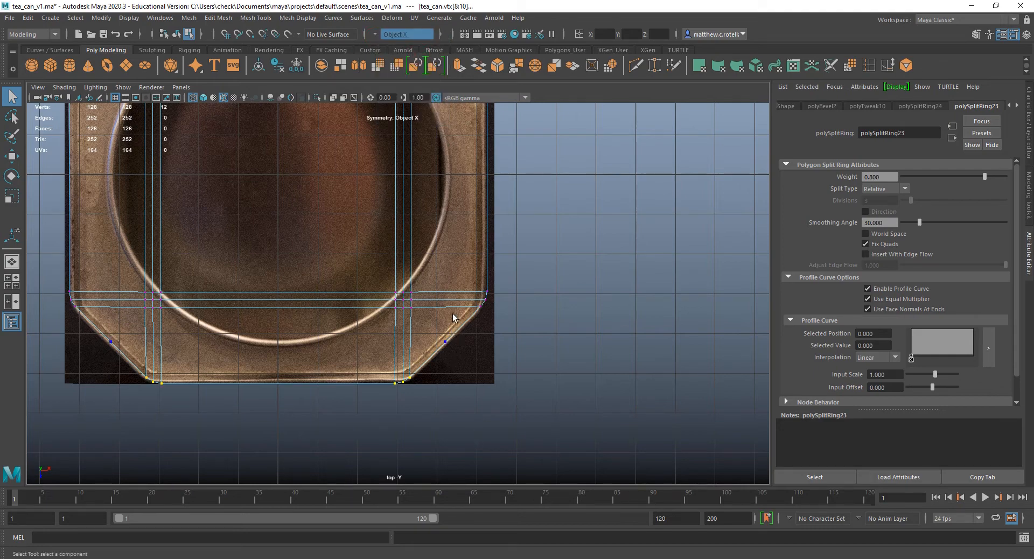
# Add the matching back-edge bevel vertices to the selection and move them slightly outward along X to fit the top reference.
pyautogui.keyDown('alt'); pyautogui.moveTo(455, 302); pyautogui.dragTo(479, 486, button='middle'); pyautogui.keyUp('alt')
pyautogui.keyDown('shift'); pyautogui.moveTo(404, 137); pyautogui.dragTo(459, 179); pyautogui.keyUp('shift')
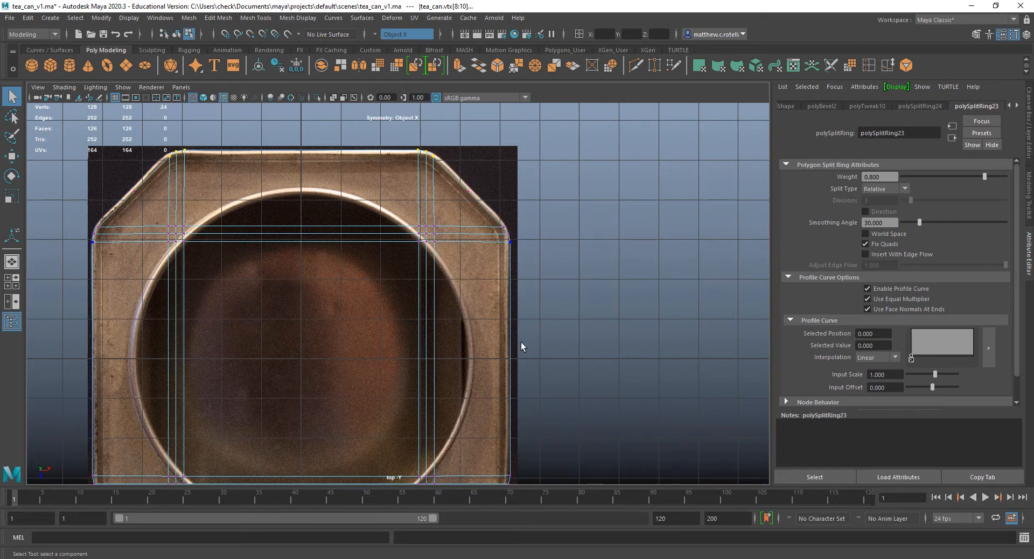
pyautogui.keyDown('alt'); pyautogui.moveTo(524, 347); pyautogui.dragTo(496, 186, button='middle'); pyautogui.keyUp('alt')
pyautogui.press('w')
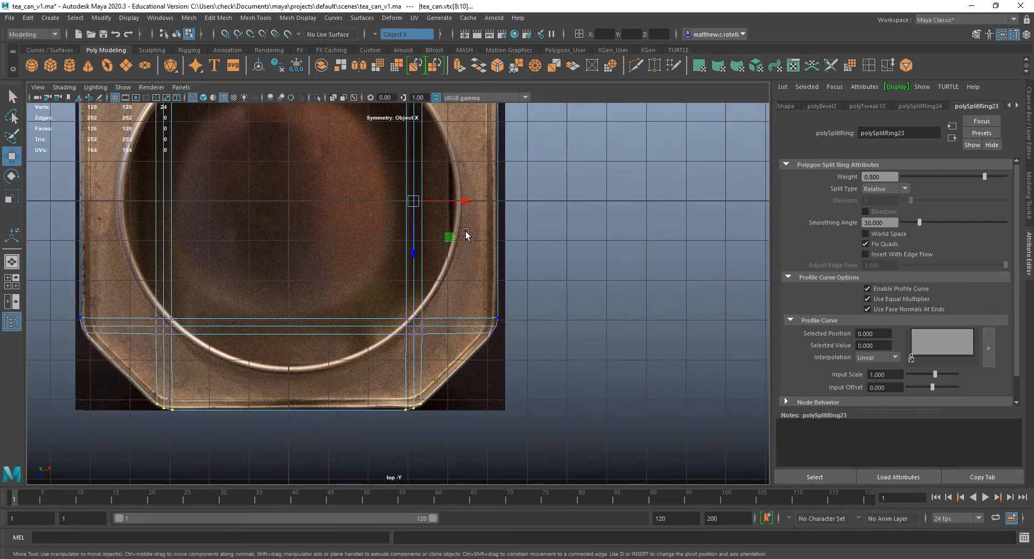
pyautogui.moveTo(464, 202); pyautogui.dragTo(468, 202)
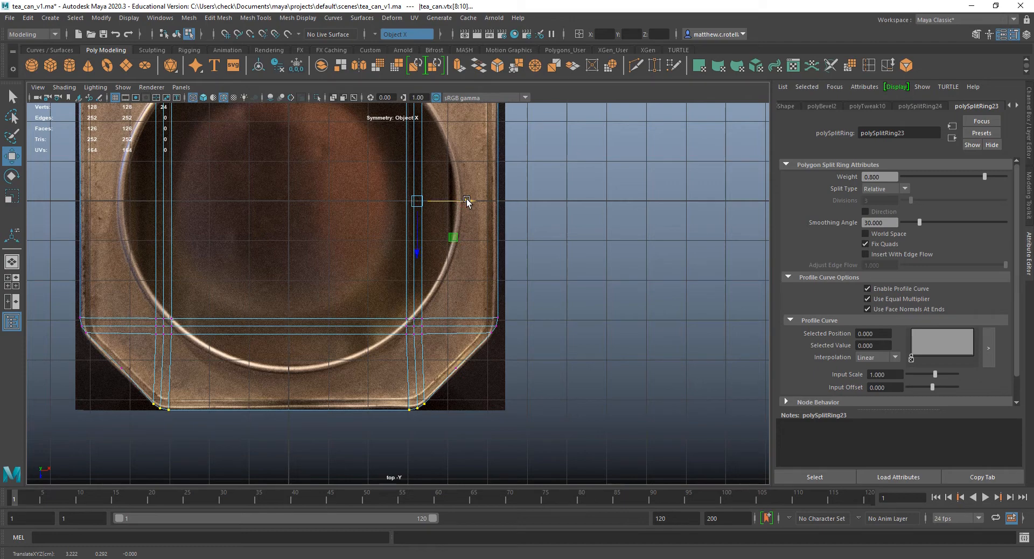
pyautogui.keyDown('alt'); pyautogui.moveTo(458, 174); pyautogui.dragTo(467, 280, button='middle'); pyautogui.keyUp('alt')
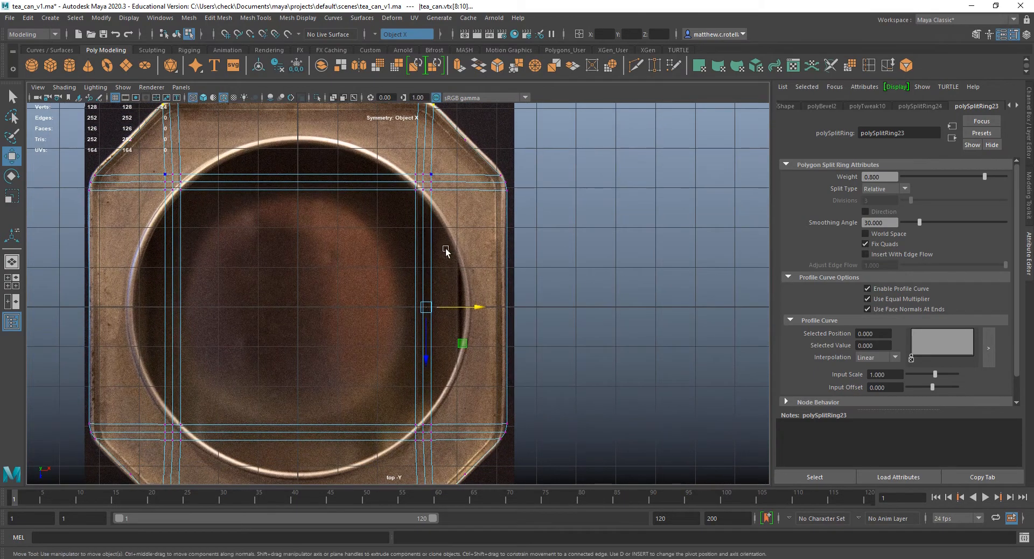
# Switch symmetry to Object Z and move the bevel vertices along the front and back edges slightly inward along Z to the reference outline.
pyautogui.click(373, 36)
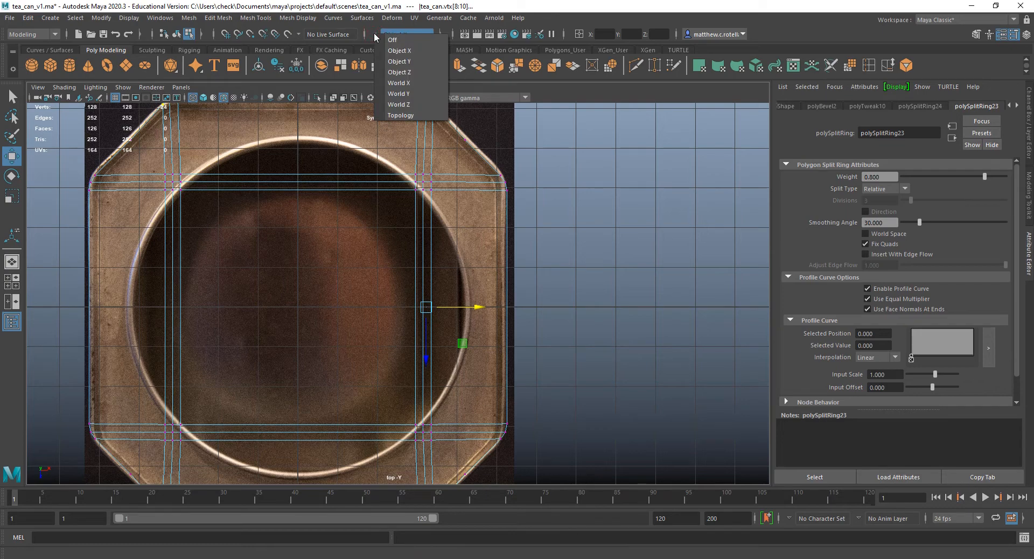
pyautogui.click(399, 72)
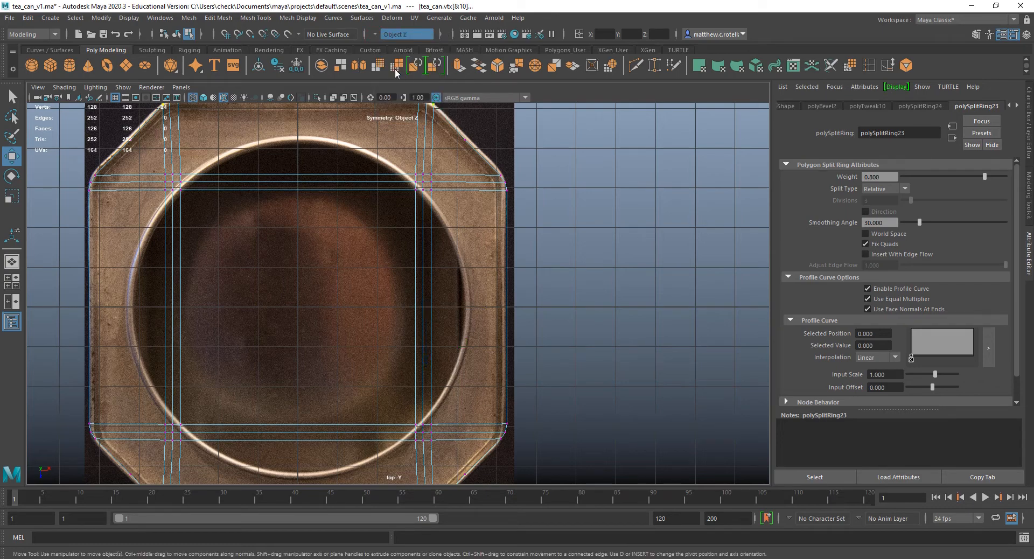
pyautogui.keyDown('alt'); pyautogui.moveTo(449, 130); pyautogui.dragTo(428, 208, button='middle'); pyautogui.keyUp('alt')
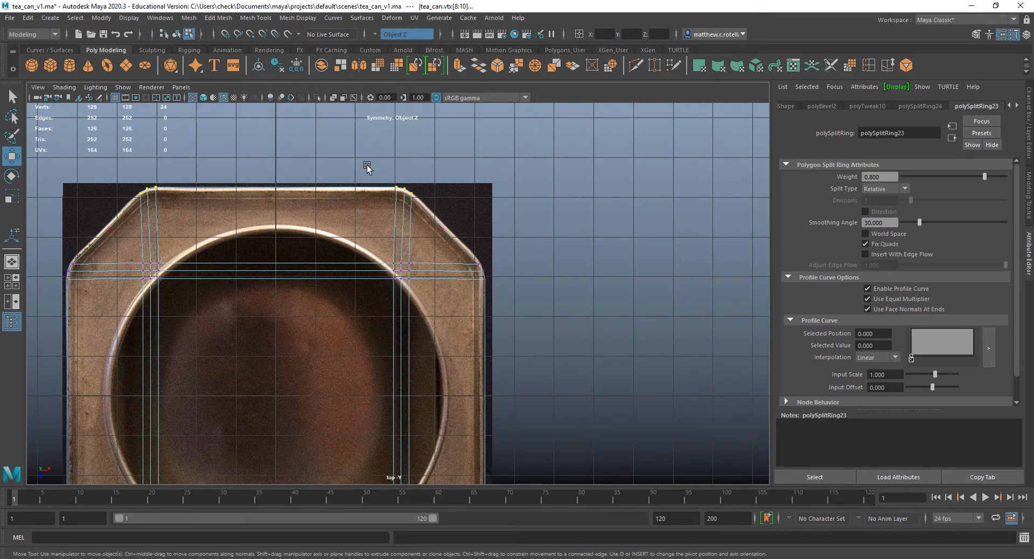
pyautogui.keyDown('alt'); pyautogui.moveTo(479, 301); pyautogui.dragTo(483, 85, button='middle'); pyautogui.keyUp('alt')
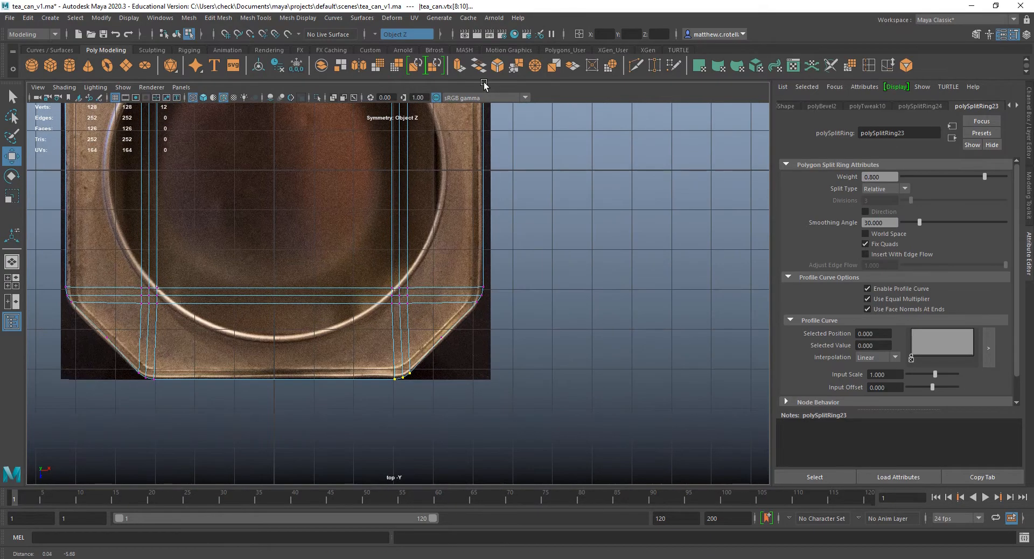
pyautogui.moveTo(369, 351); pyautogui.dragTo(469, 425)
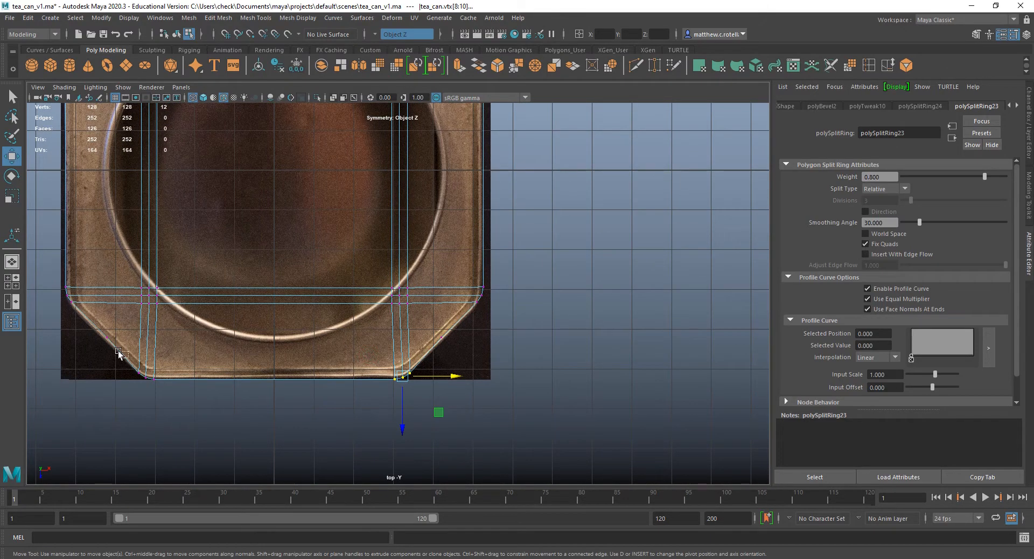
pyautogui.keyDown('shift'); pyautogui.moveTo(116, 350); pyautogui.dragTo(164, 389); pyautogui.keyUp('shift')
pyautogui.click(274, 430)
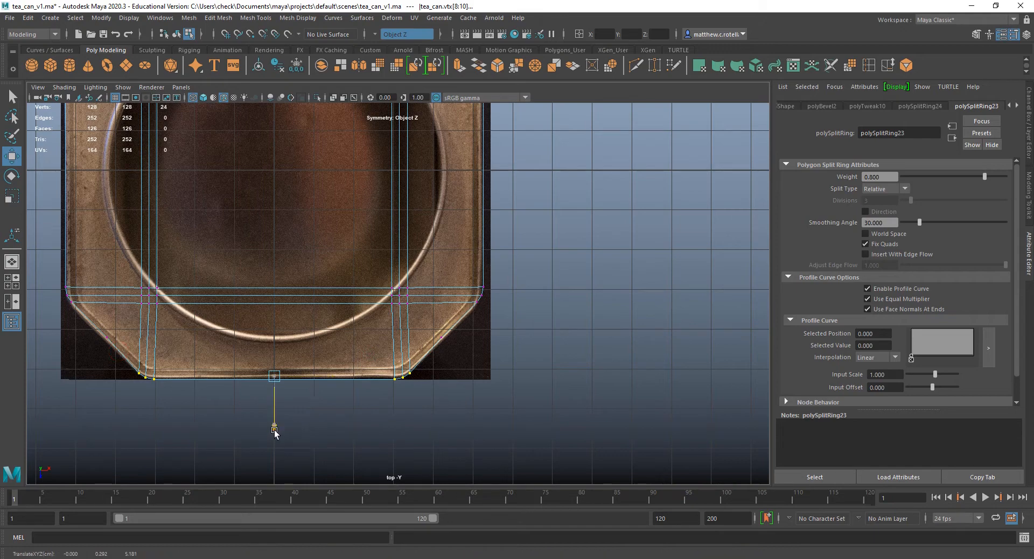
pyautogui.moveTo(274, 431); pyautogui.dragTo(274, 428)
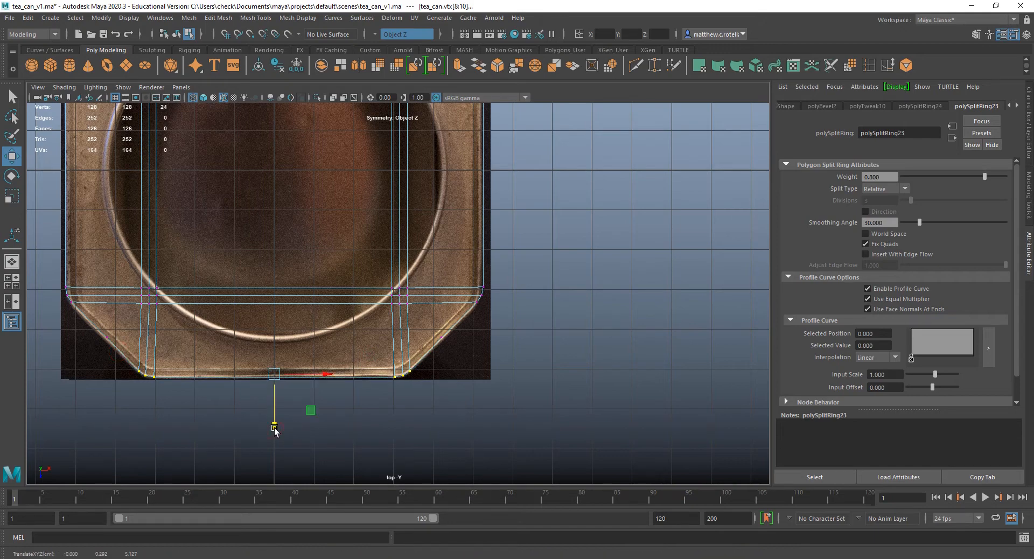
# Select the bevel vertices on the can's side edges, switch symmetry to Object X, and move them slightly inward along X to the reference outline.
pyautogui.keyDown('alt'); pyautogui.moveTo(437, 268); pyautogui.dragTo(411, 291, button='middle'); pyautogui.keyUp('alt')
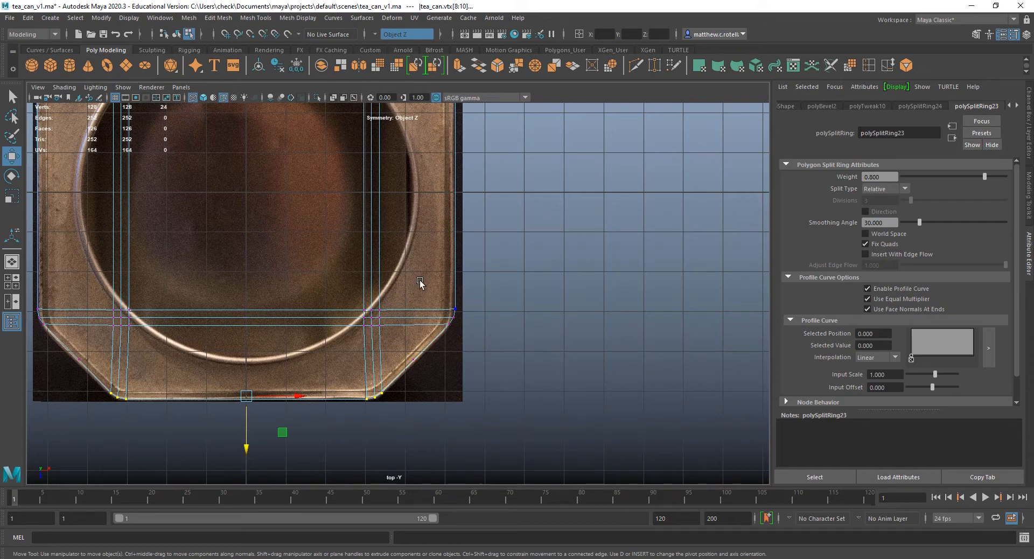
pyautogui.moveTo(420, 281); pyautogui.dragTo(485, 351)
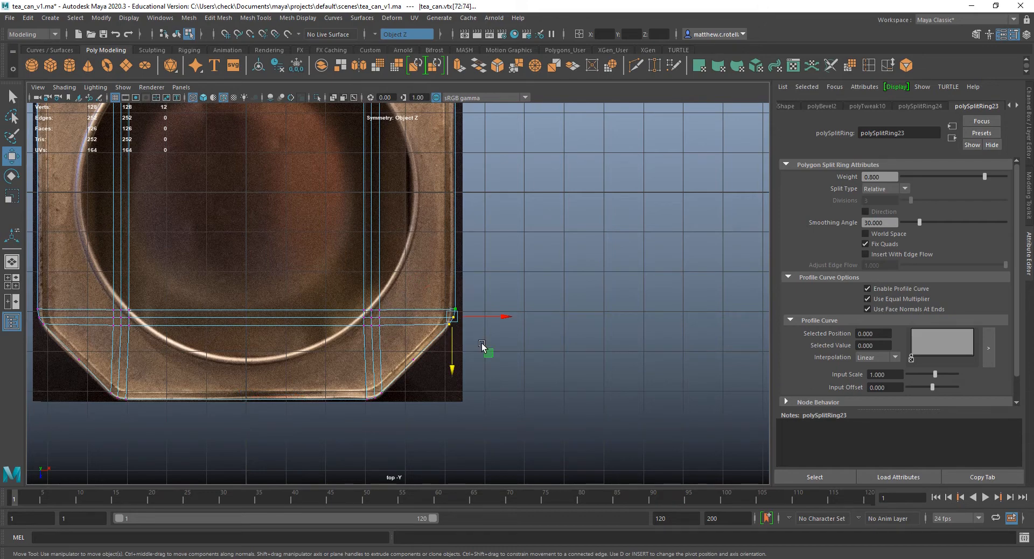
pyautogui.keyDown('alt'); pyautogui.moveTo(479, 313); pyautogui.dragTo(523, 378, button='middle'); pyautogui.keyUp('alt')
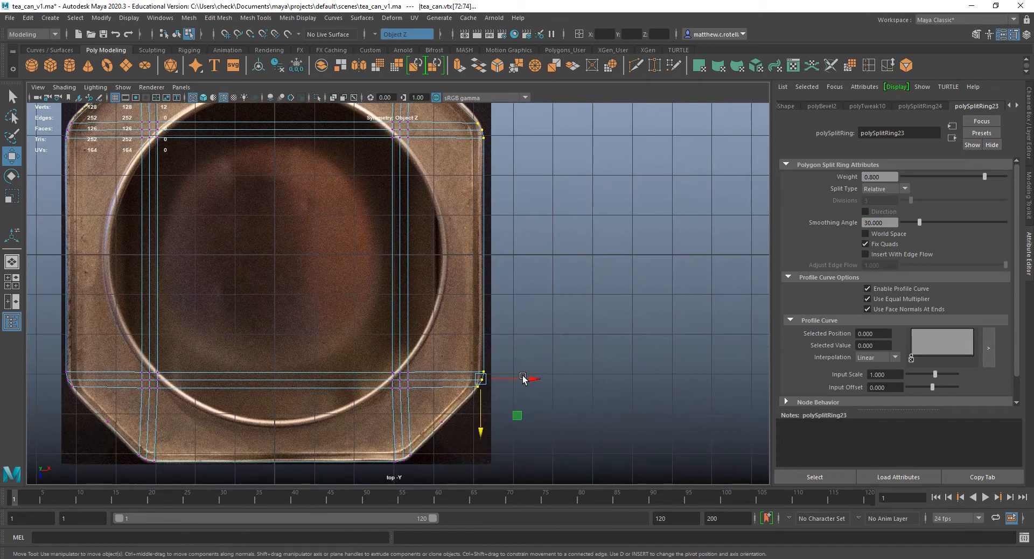
pyautogui.click(374, 34)
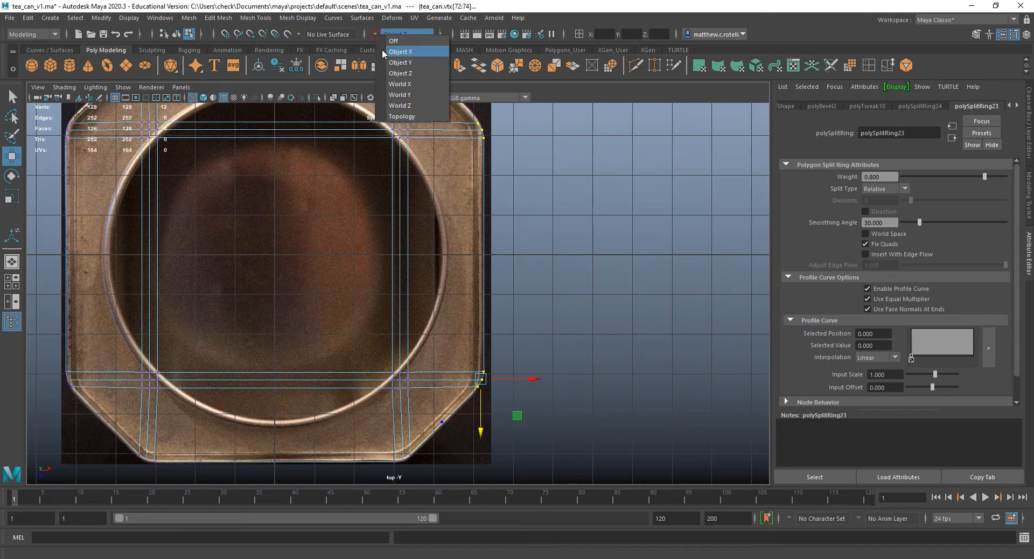
pyautogui.click(391, 50)
pyautogui.moveTo(446, 339); pyautogui.dragTo(525, 423)
pyautogui.keyDown('alt'); pyautogui.moveTo(473, 221); pyautogui.dragTo(480, 261, button='middle'); pyautogui.keyUp('alt')
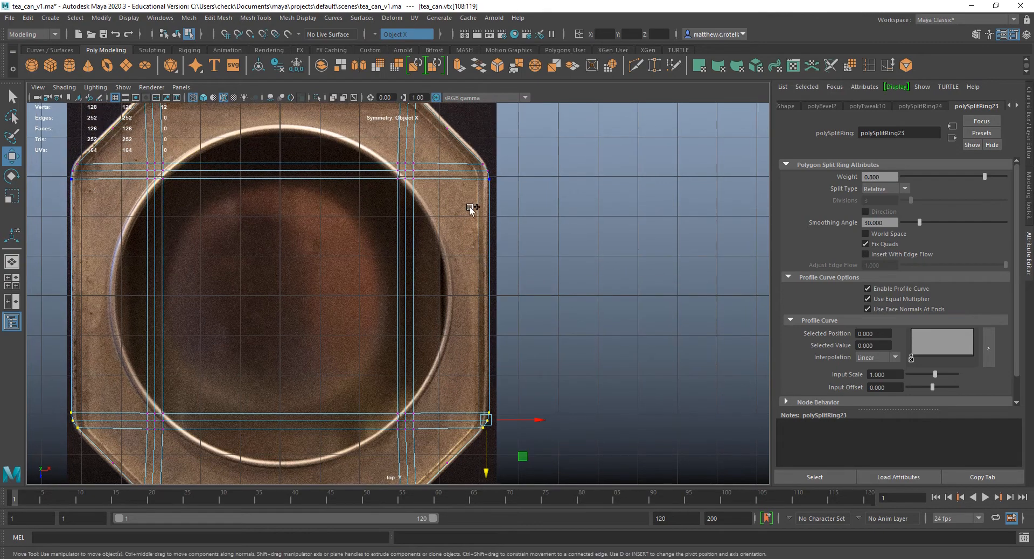
pyautogui.hotkey('ctrl', 'z')
pyautogui.keyDown('alt'); pyautogui.moveTo(537, 326); pyautogui.dragTo(505, 233, button='middle'); pyautogui.keyUp('alt')
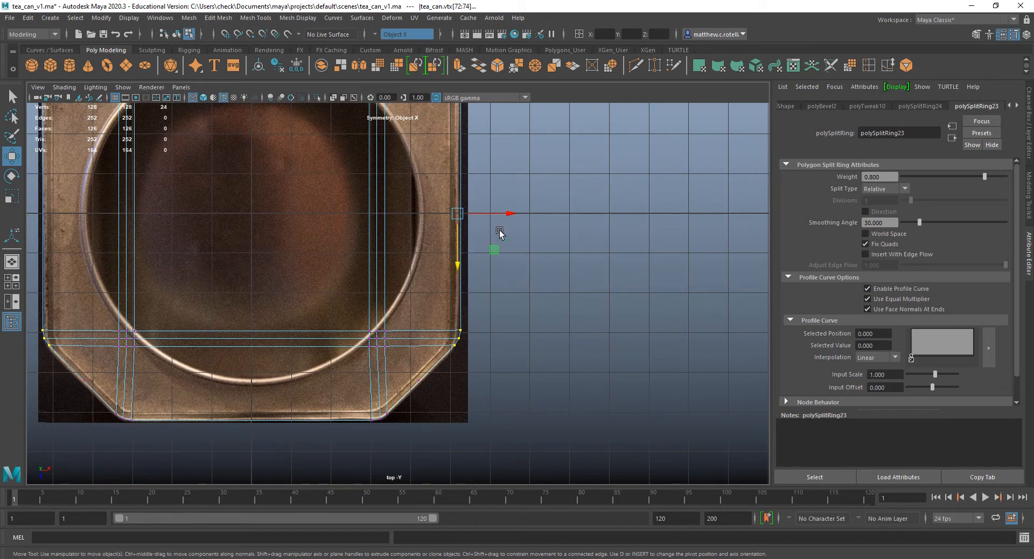
pyautogui.moveTo(510, 215); pyautogui.dragTo(512, 215)
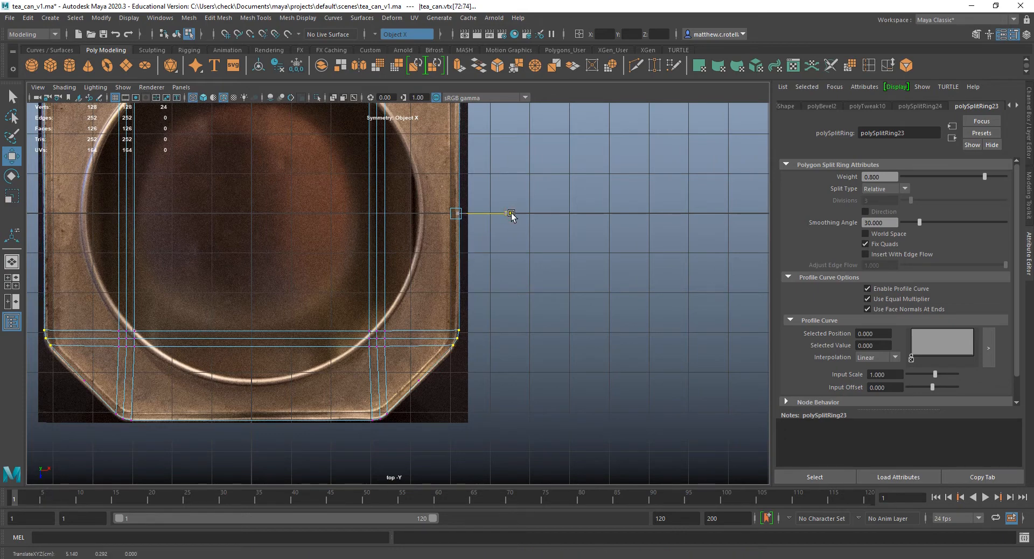
# Switch symmetry to Object Z, select the bevel vertices on both side edges, and move them slightly outward along Z to the reference outline.
pyautogui.keyDown('alt'); pyautogui.moveTo(508, 215); pyautogui.dragTo(511, 278, button='middle'); pyautogui.keyUp('alt')
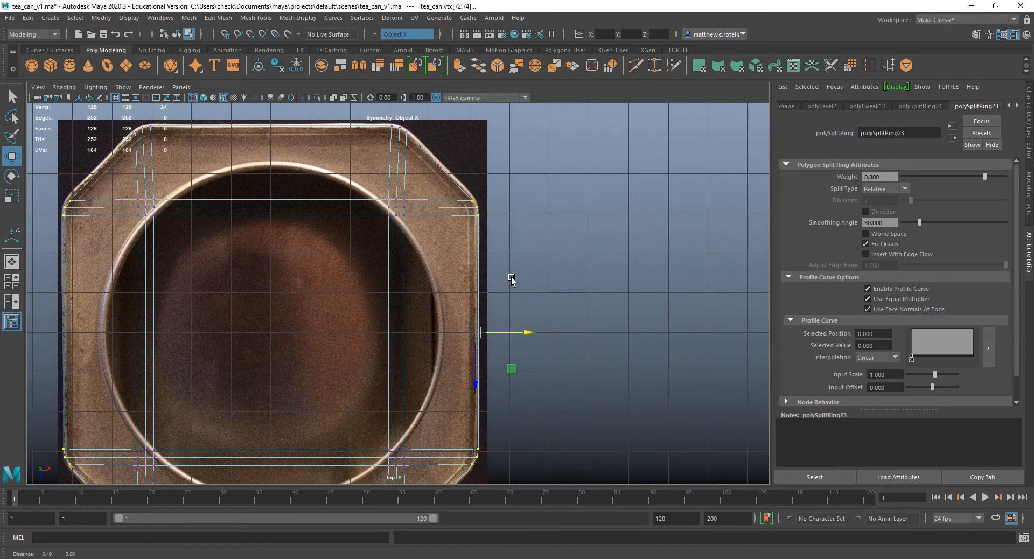
pyautogui.click(377, 32)
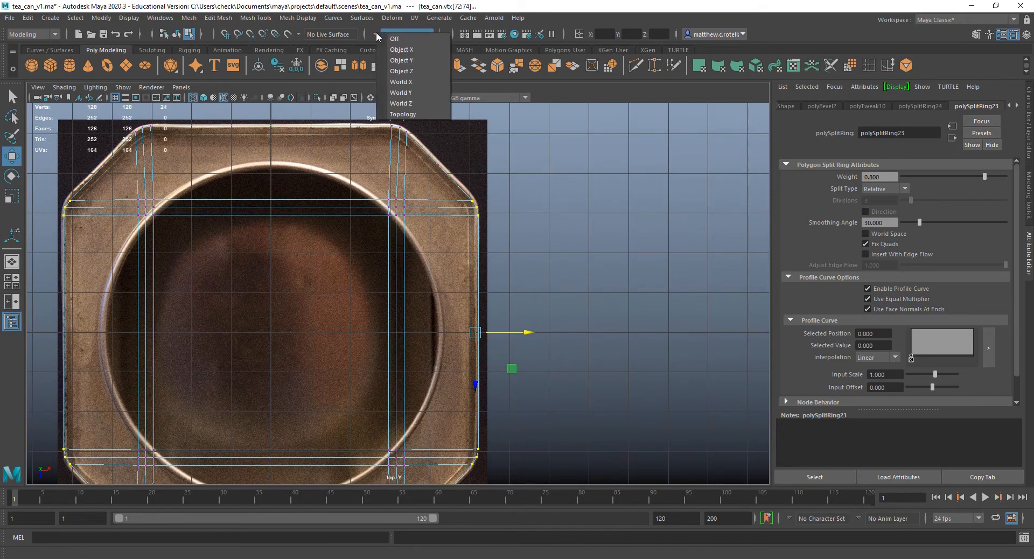
pyautogui.click(401, 70)
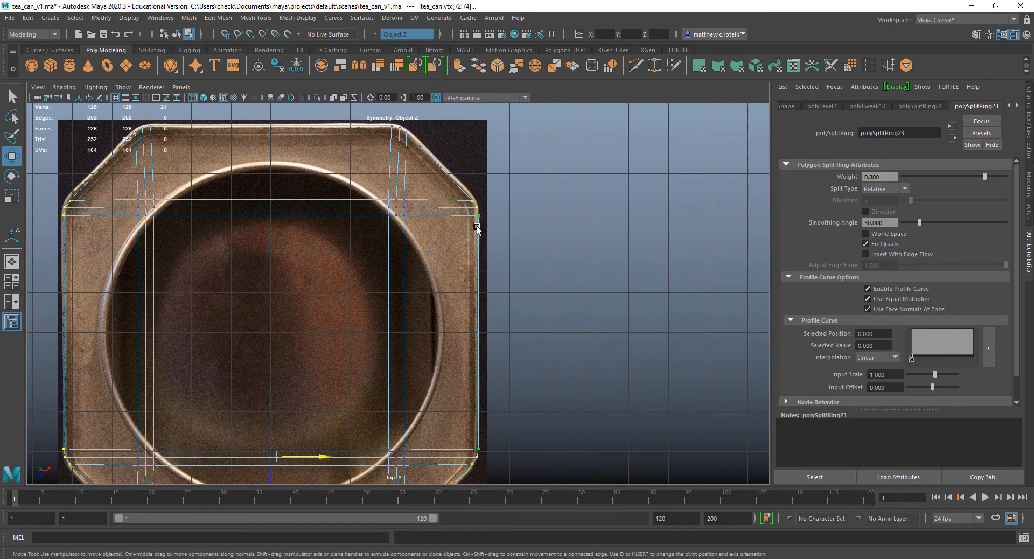
pyautogui.keyDown('alt'); pyautogui.moveTo(448, 442); pyautogui.dragTo(411, 337, button='middle'); pyautogui.keyUp('alt')
pyautogui.moveTo(407, 316); pyautogui.dragTo(471, 383)
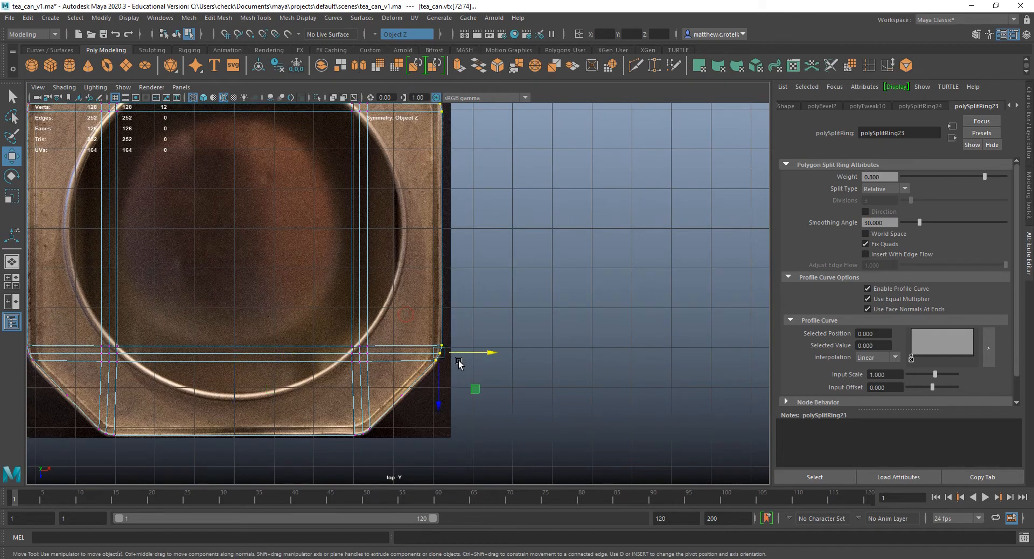
pyautogui.keyDown('alt'); pyautogui.moveTo(458, 364); pyautogui.dragTo(533, 404, button='middle'); pyautogui.keyUp('alt')
pyautogui.keyDown('shift'); pyautogui.moveTo(93, 358); pyautogui.dragTo(141, 421); pyautogui.keyUp('shift')
pyautogui.keyDown('alt'); pyautogui.moveTo(316, 369); pyautogui.dragTo(279, 338, button='middle'); pyautogui.keyUp('alt')
pyautogui.moveTo(276, 400); pyautogui.dragTo(277, 404)
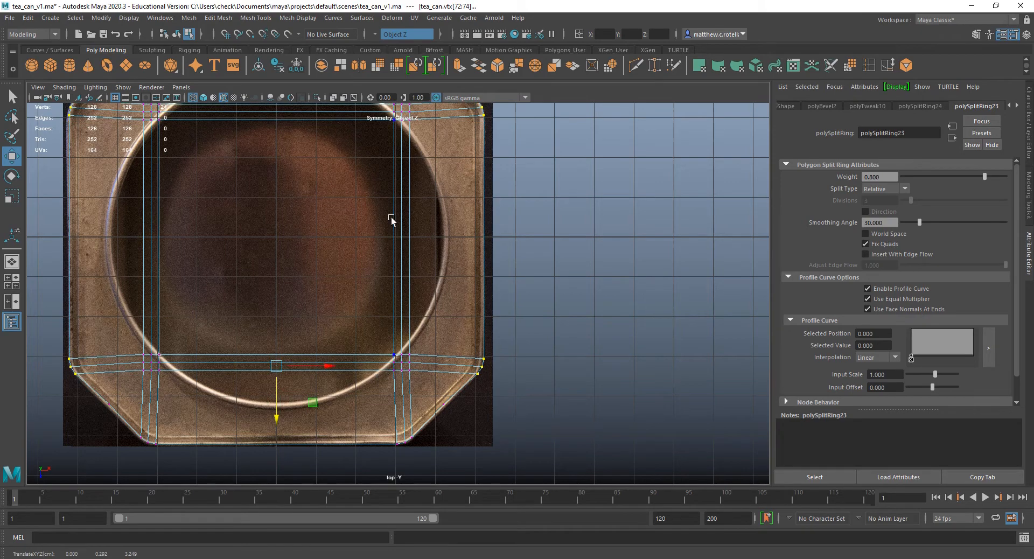
# Switch symmetry back to Object X, reselect the side-edge bevel vertices, and move them slightly inward along X to match the top reference.
pyautogui.keyDown('alt'); pyautogui.moveTo(419, 154); pyautogui.dragTo(421, 163, button='middle'); pyautogui.keyUp('alt')
pyautogui.click(379, 33)
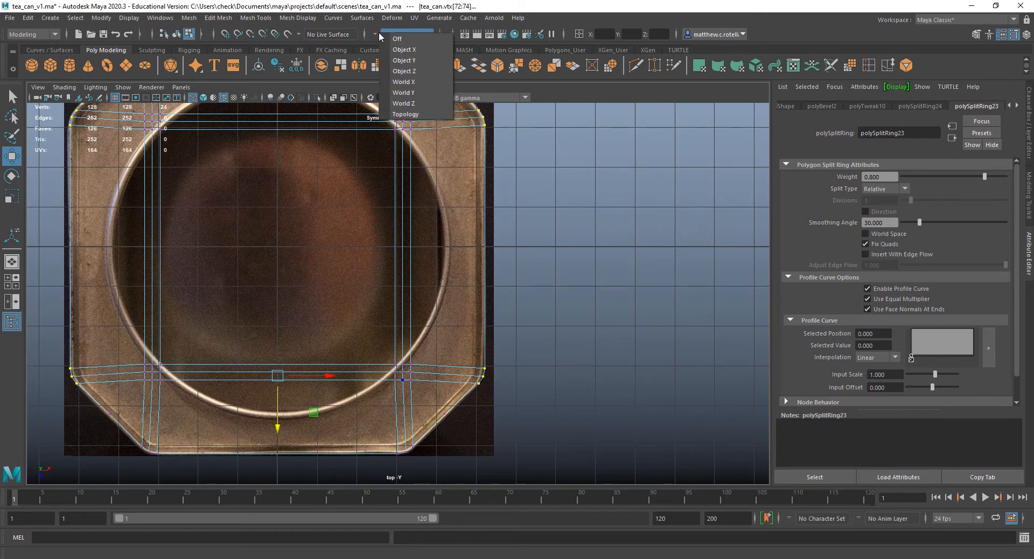
pyautogui.click(423, 49)
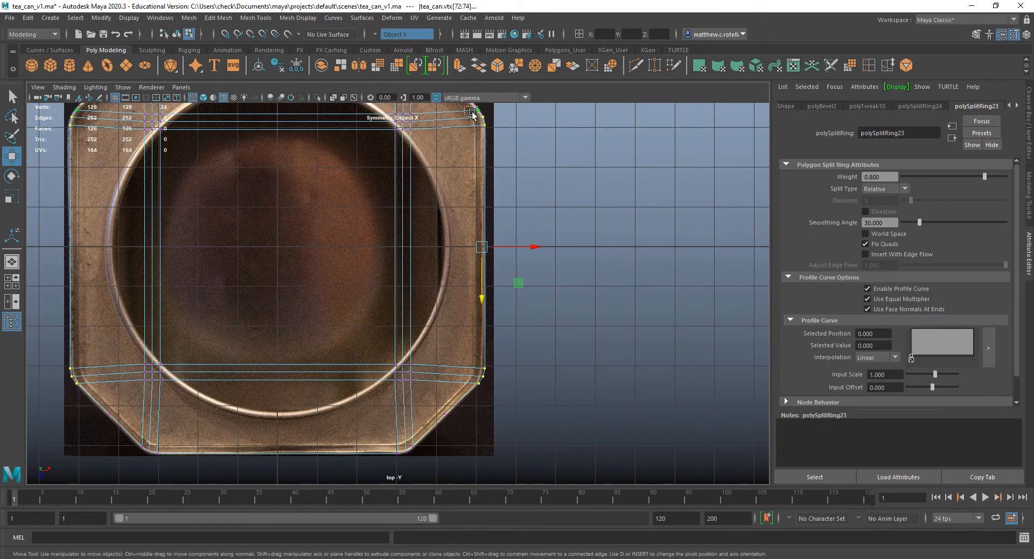
pyautogui.moveTo(473, 113); pyautogui.dragTo(498, 147)
pyautogui.keyDown('alt'); pyautogui.moveTo(497, 253); pyautogui.dragTo(482, 216, button='middle'); pyautogui.keyUp('alt')
pyautogui.keyDown('shift'); pyautogui.moveTo(442, 310); pyautogui.dragTo(484, 364); pyautogui.keyUp('shift')
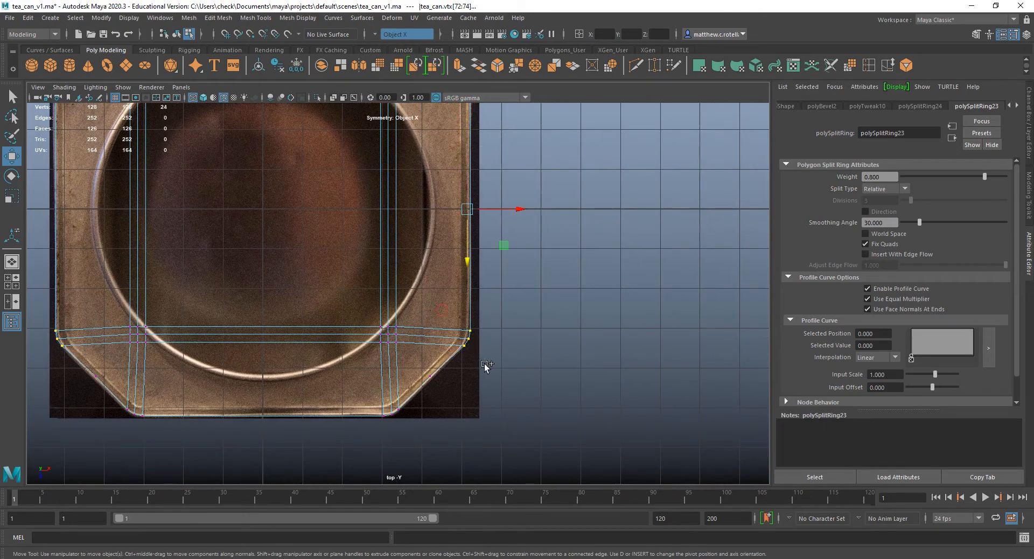
pyautogui.moveTo(511, 208); pyautogui.dragTo(511, 210)
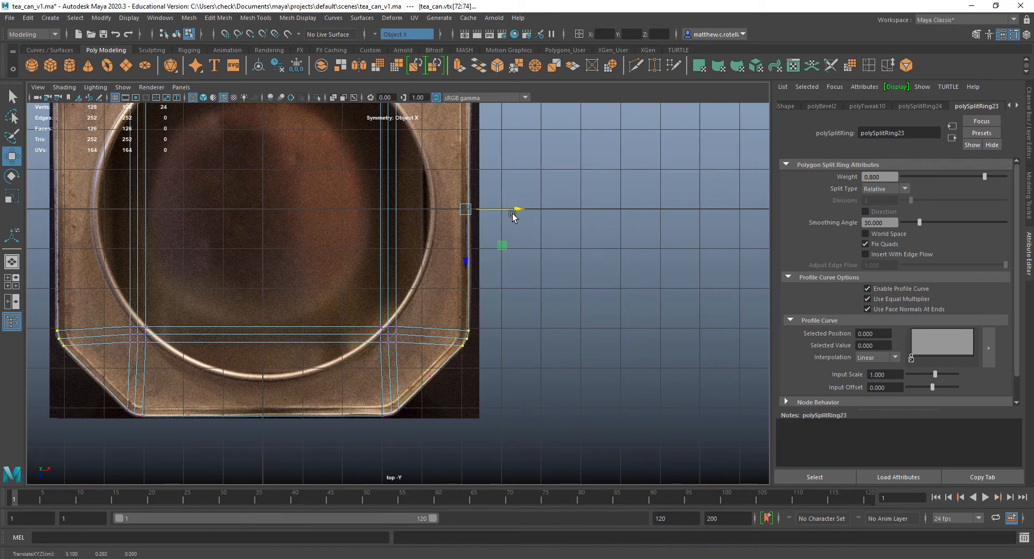
pyautogui.keyDown('alt'); pyautogui.moveTo(511, 233); pyautogui.dragTo(476, 376, button='middle'); pyautogui.keyUp('alt')
pyautogui.keyDown('alt'); pyautogui.moveTo(406, 350); pyautogui.dragTo(415, 299, button='middle'); pyautogui.keyUp('alt')
pyautogui.keyDown('alt'); pyautogui.moveTo(397, 237); pyautogui.dragTo(420, 283, button='middle'); pyautogui.keyUp('alt')
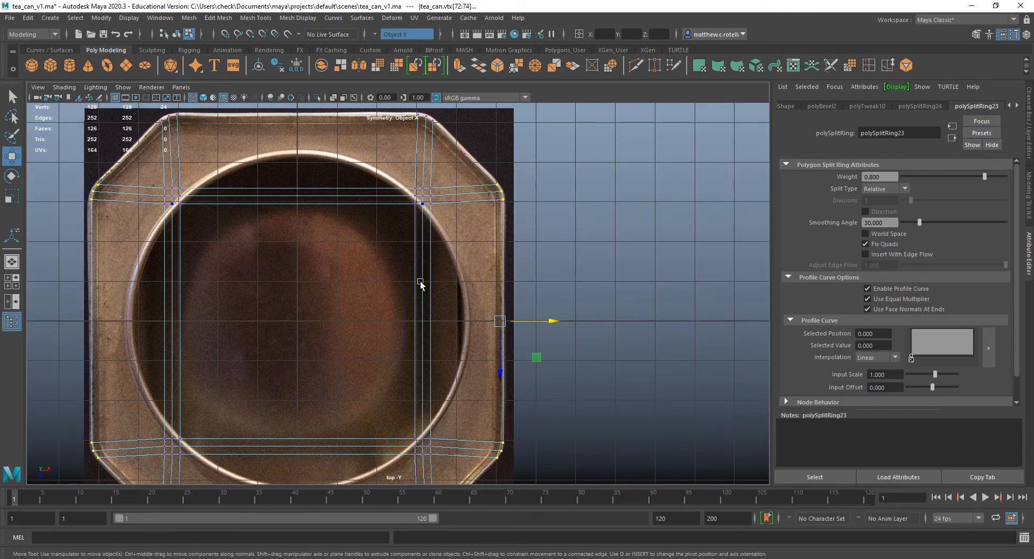
pyautogui.press('q')
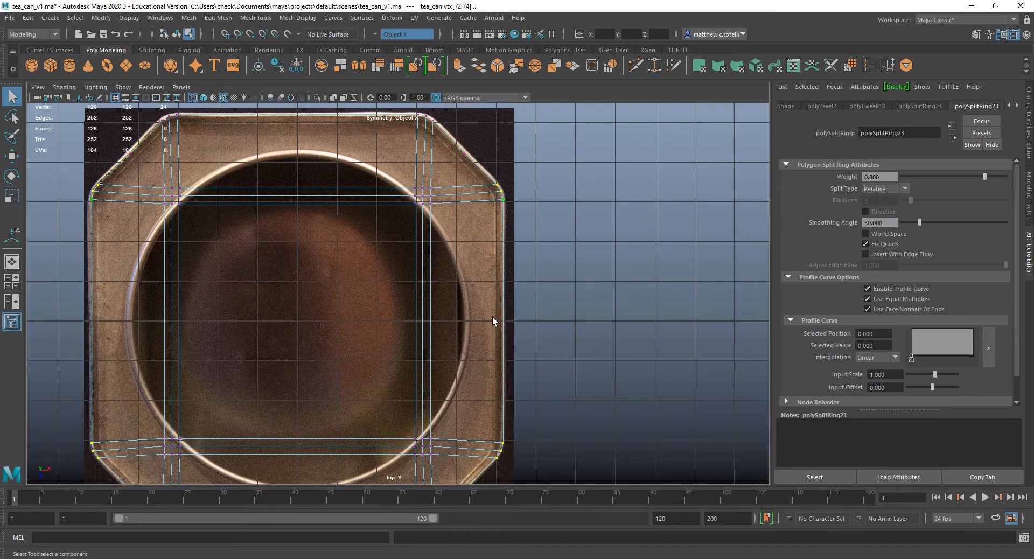
# Enlarge the perspective view, select the faces on the can's front cut corners, and try scaling them.
pyautogui.press('space')
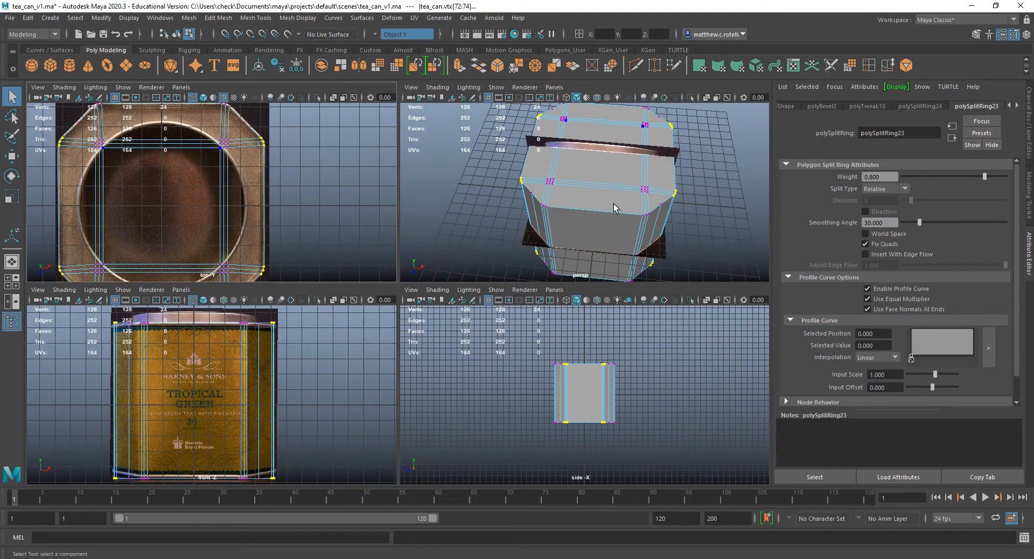
pyautogui.keyDown('alt'); pyautogui.moveTo(612, 231); pyautogui.dragTo(407, 291); pyautogui.keyUp('alt')
pyautogui.press('space')
pyautogui.moveTo(407, 292); pyautogui.dragTo(404, 303, button='right')
pyautogui.click(370, 309)
pyautogui.keyDown('shift'); pyautogui.click(415, 293); pyautogui.keyUp('shift')
pyautogui.press('r')
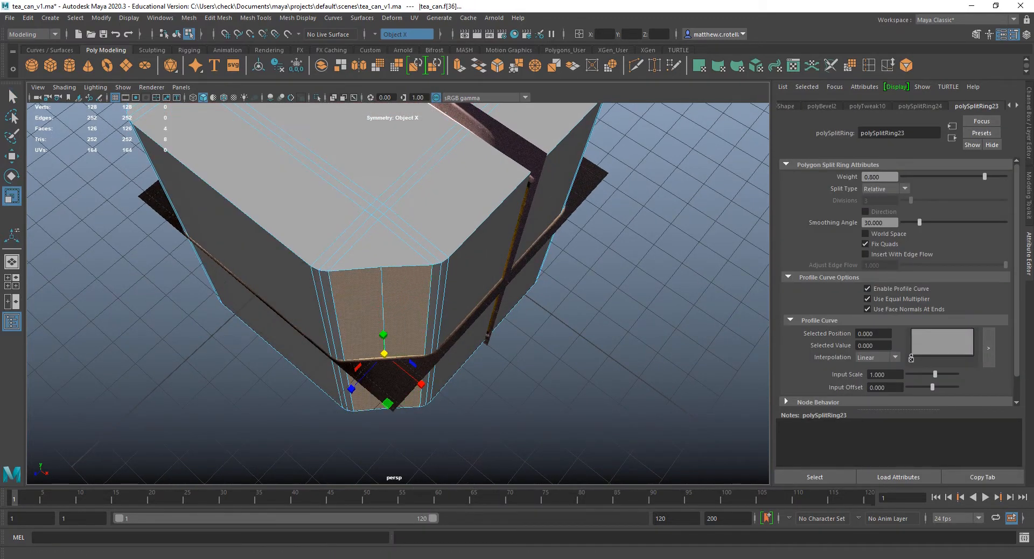
pyautogui.keyDown('alt'); pyautogui.moveTo(253, 208); pyautogui.dragTo(423, 217); pyautogui.keyUp('alt')
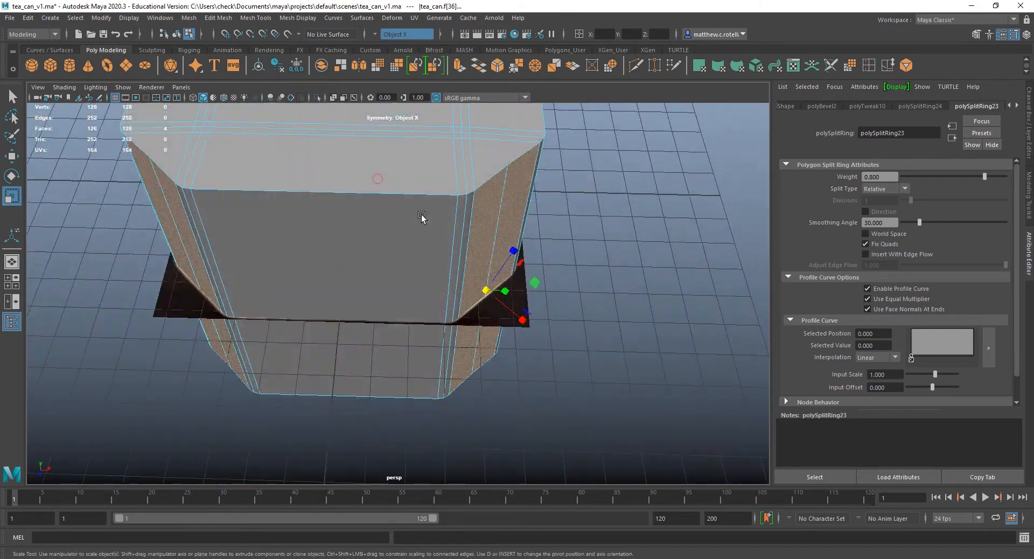
pyautogui.moveTo(522, 317); pyautogui.dragTo(520, 319)
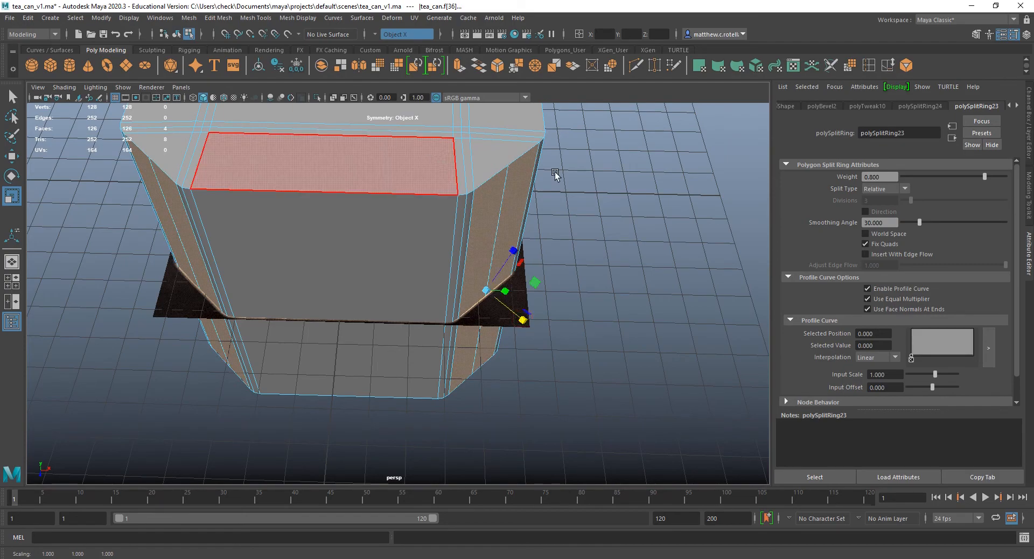
# Select the mirrored faces on the back cut corners and inspect them around the can with the scale tool.
pyautogui.keyDown('alt'); pyautogui.moveTo(554, 176); pyautogui.dragTo(487, 258); pyautogui.keyUp('alt')
pyautogui.click(535, 285)
pyautogui.keyDown('shift'); pyautogui.click(599, 273); pyautogui.keyUp('shift')
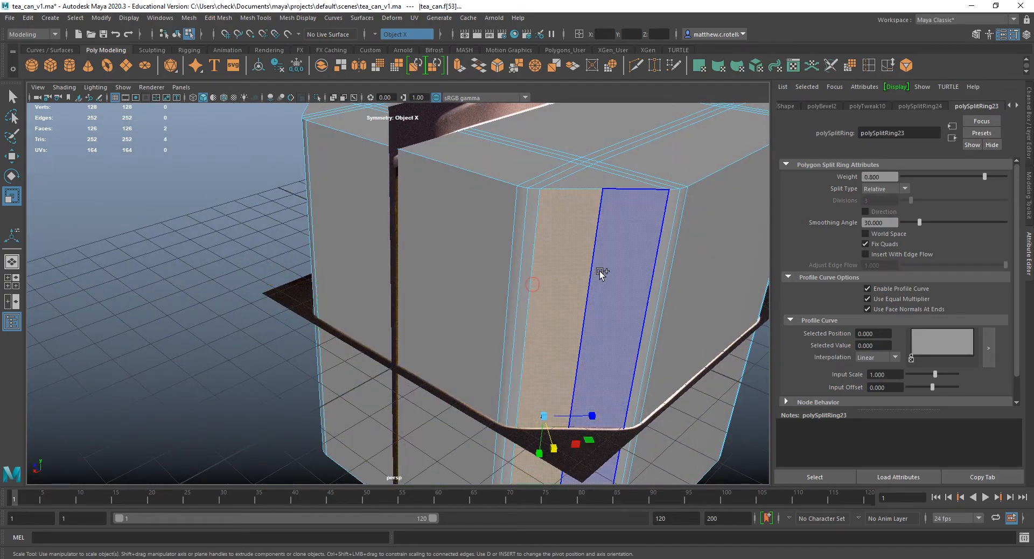
pyautogui.keyDown('alt'); pyautogui.moveTo(600, 273); pyautogui.dragTo(525, 269); pyautogui.keyUp('alt')
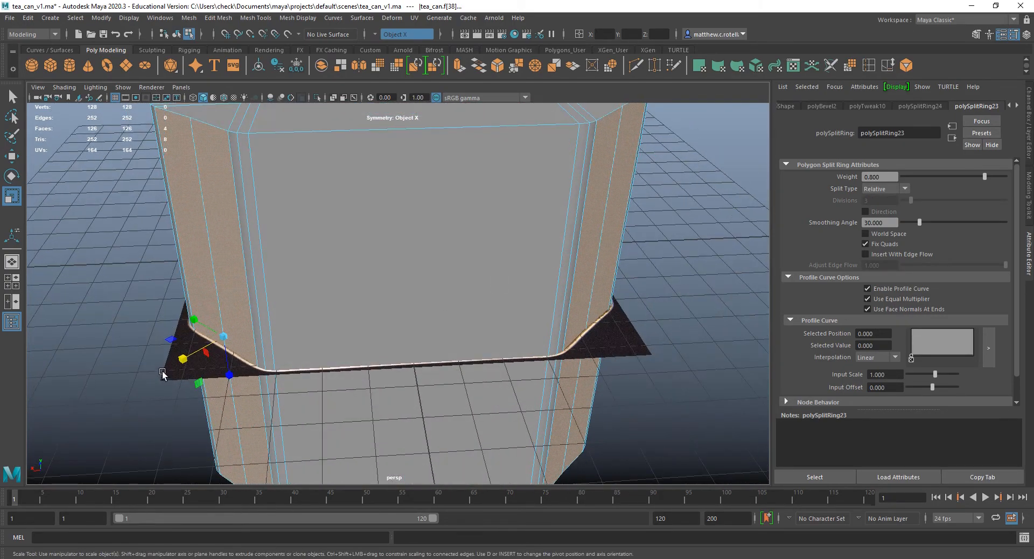
pyautogui.keyDown('alt'); pyautogui.moveTo(392, 247); pyautogui.dragTo(555, 280); pyautogui.keyUp('alt')
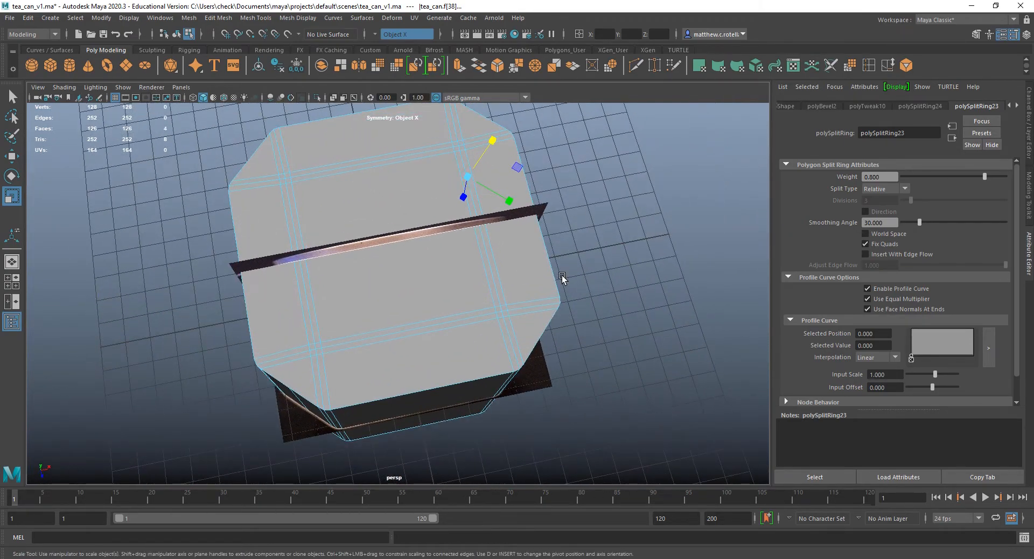
pyautogui.keyDown('alt'); pyautogui.moveTo(294, 410); pyautogui.dragTo(495, 337); pyautogui.keyUp('alt')
pyautogui.press('q')
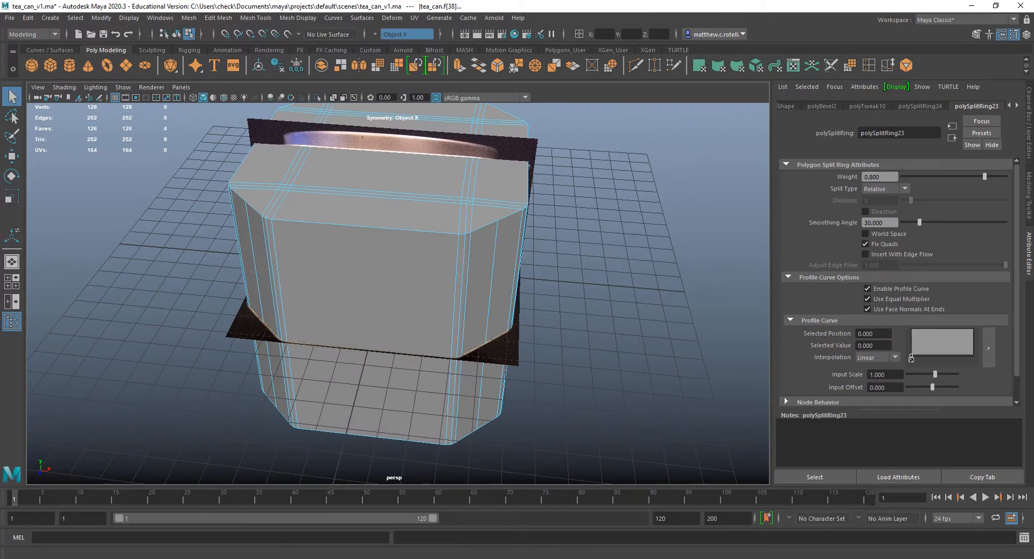
# Save the scene as a new version named tea_can_v2.ma.
pyautogui.click(10, 18)
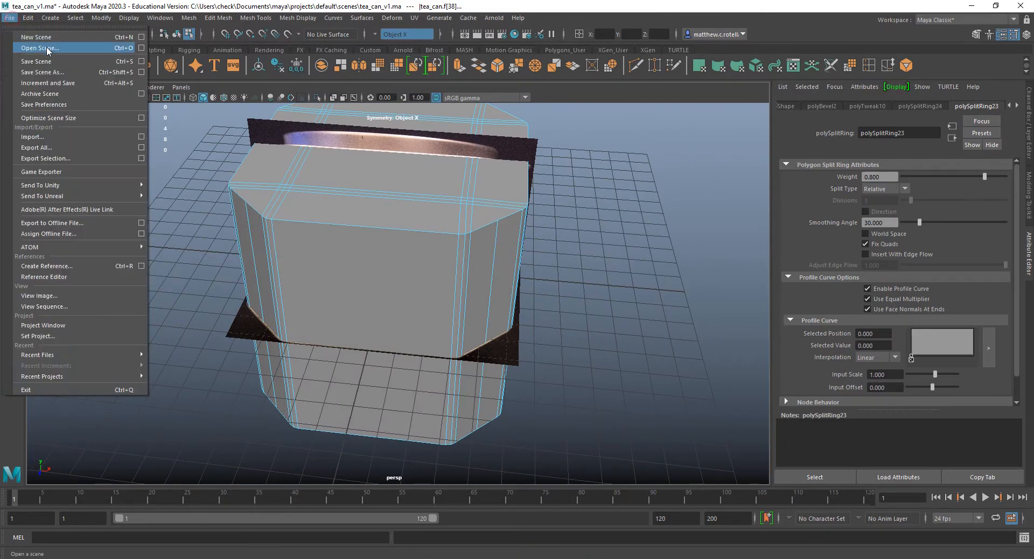
pyautogui.click(54, 74)
pyautogui.click(218, 427)
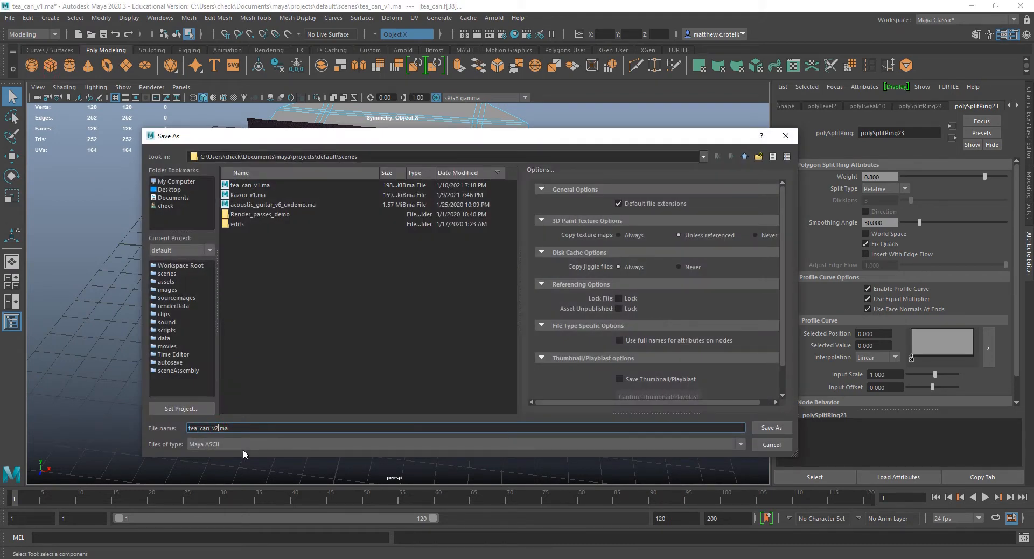
pyautogui.click(767, 431)
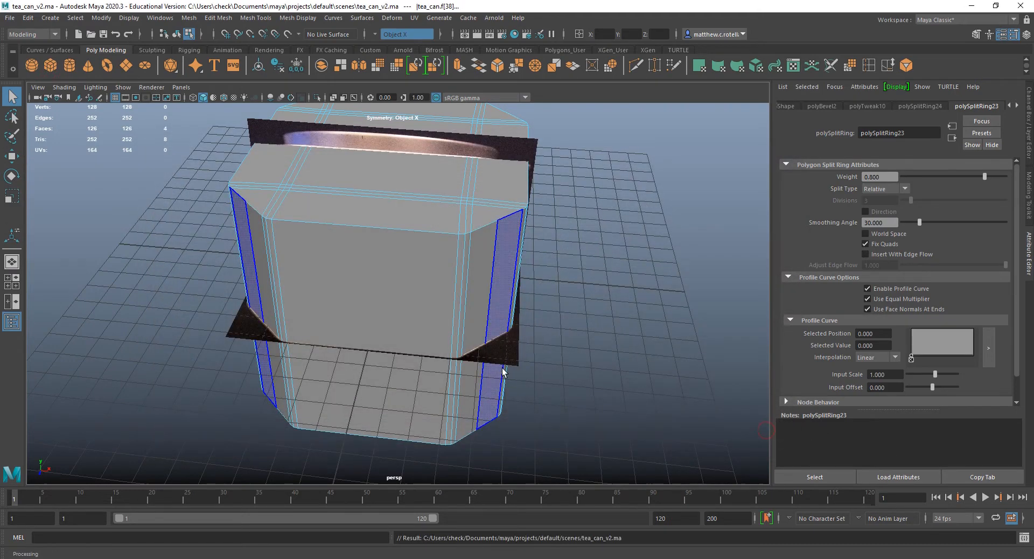
# Examine the can's shape from above and the sides in shaded and wireframe display against the reference images.
pyautogui.keyDown('alt'); pyautogui.moveTo(455, 237); pyautogui.dragTo(428, 277); pyautogui.keyUp('alt')
pyautogui.keyDown('alt'); pyautogui.moveTo(369, 300); pyautogui.dragTo(395, 339); pyautogui.keyUp('alt')
pyautogui.click(393, 342)
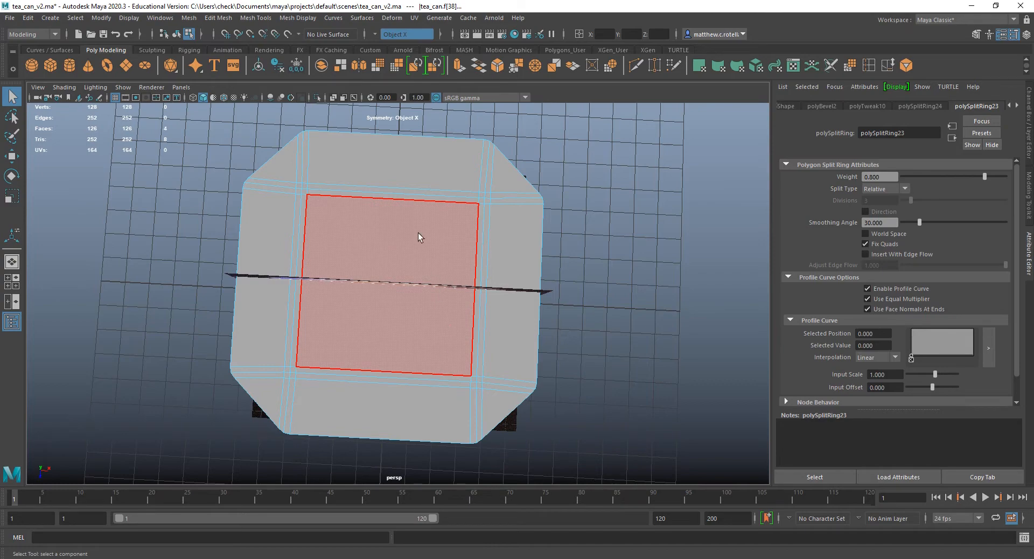
pyautogui.keyDown('alt'); pyautogui.moveTo(341, 299); pyautogui.dragTo(487, 260); pyautogui.keyUp('alt')
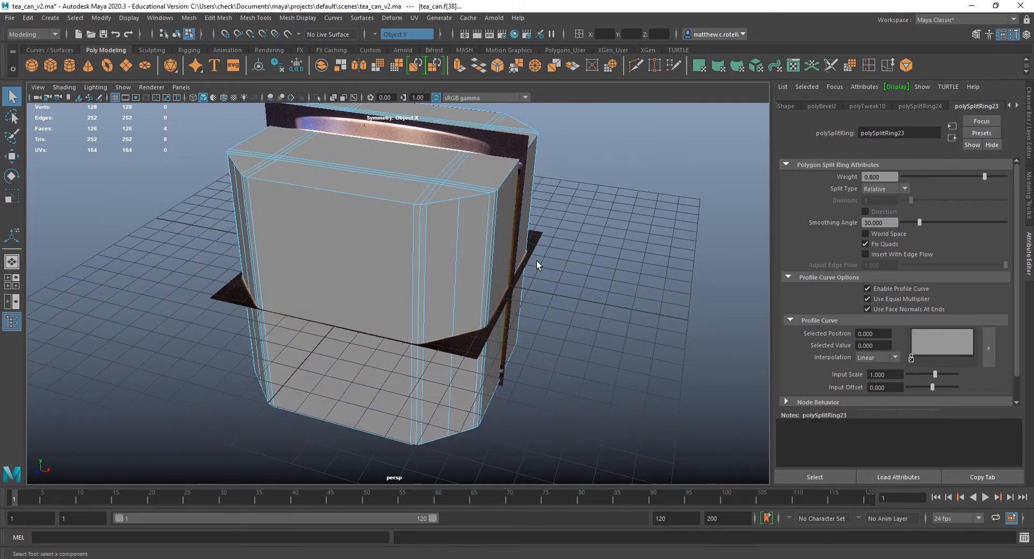
pyautogui.keyDown('alt'); pyautogui.moveTo(481, 336); pyautogui.dragTo(566, 358); pyautogui.keyUp('alt')
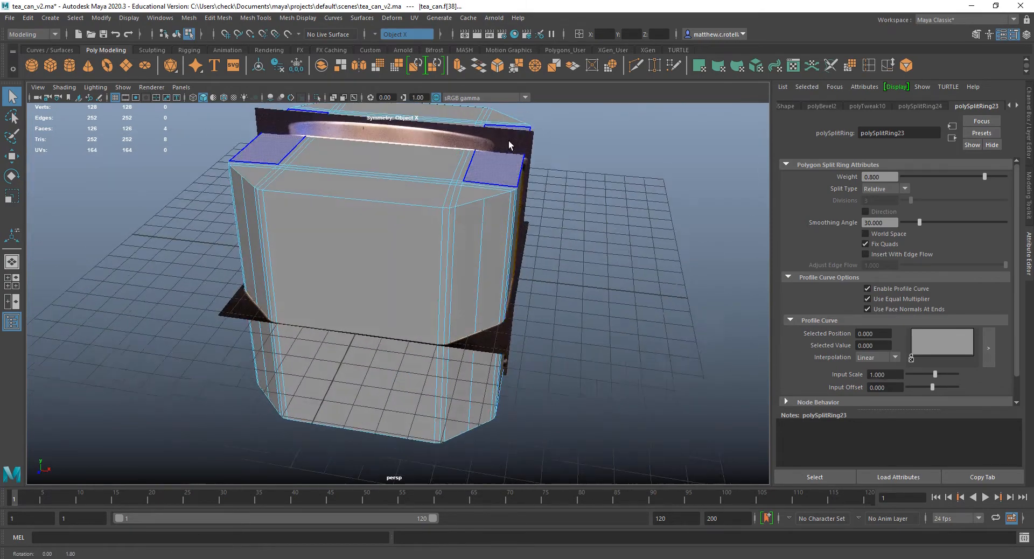
pyautogui.press('4')
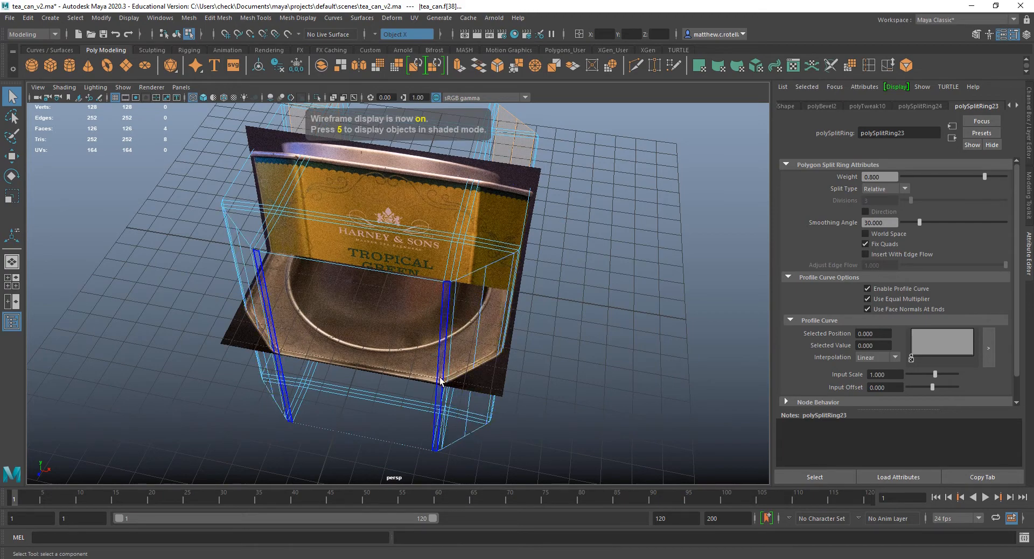
pyautogui.keyDown('alt'); pyautogui.moveTo(577, 400); pyautogui.dragTo(517, 420); pyautogui.keyUp('alt')
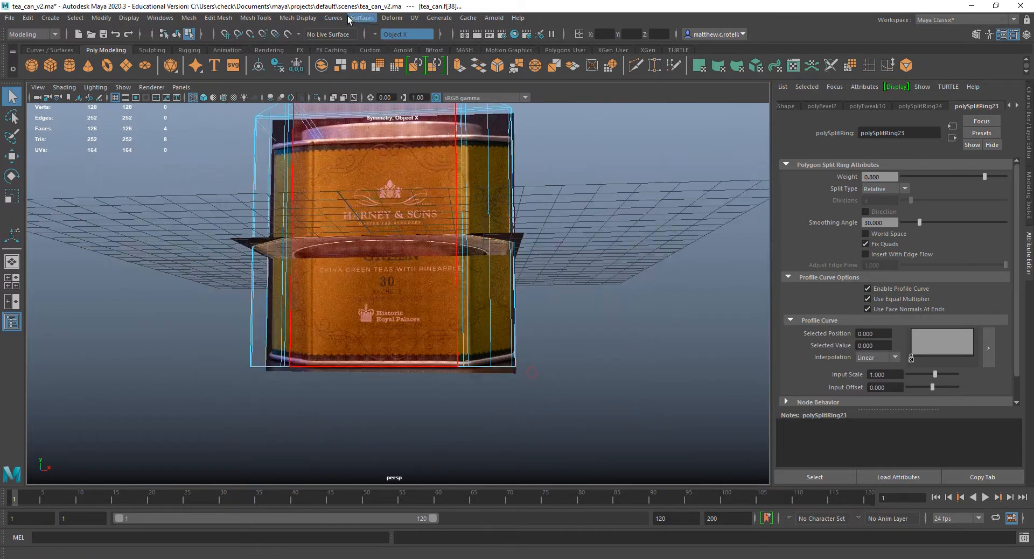
# Turn symmetry off and select a single top face beside a back cut corner in shaded display.
pyautogui.click(375, 36)
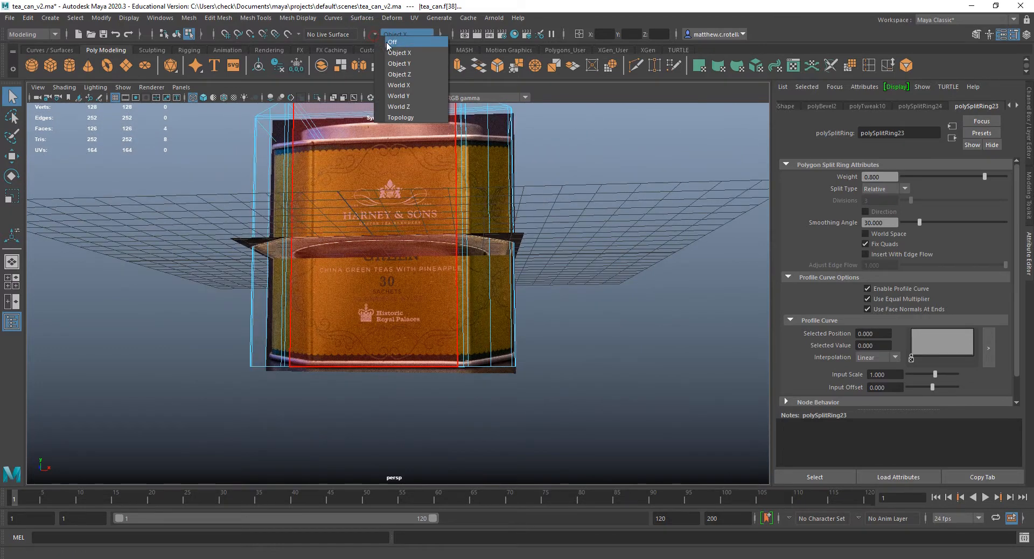
pyautogui.click(414, 41)
pyautogui.keyDown('alt'); pyautogui.moveTo(466, 154); pyautogui.dragTo(568, 416); pyautogui.keyUp('alt')
pyautogui.click(401, 306)
pyautogui.scroll(-3, 569, 404)
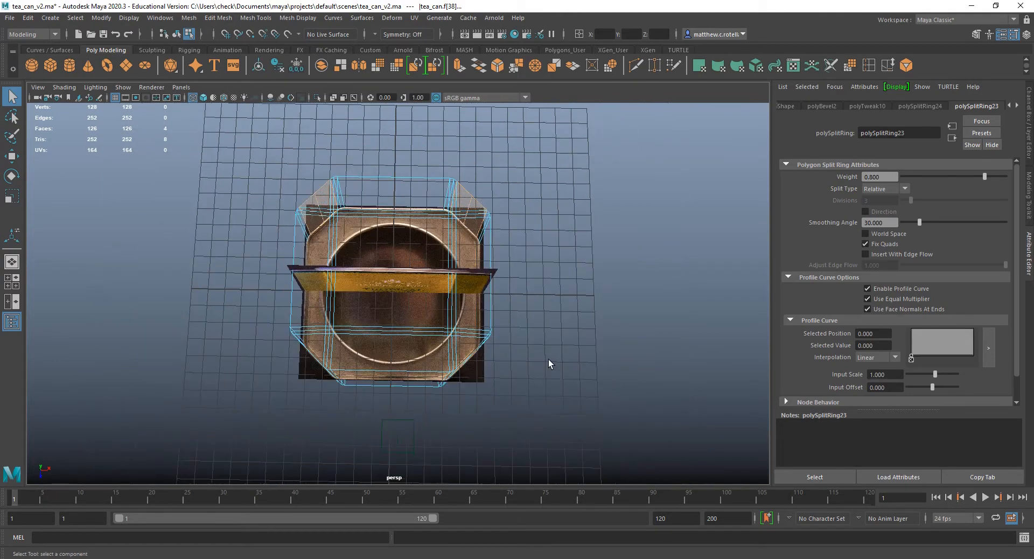
pyautogui.moveTo(361, 209); pyautogui.dragTo(366, 240, button='right')
pyautogui.press('5')
pyautogui.click(325, 206)
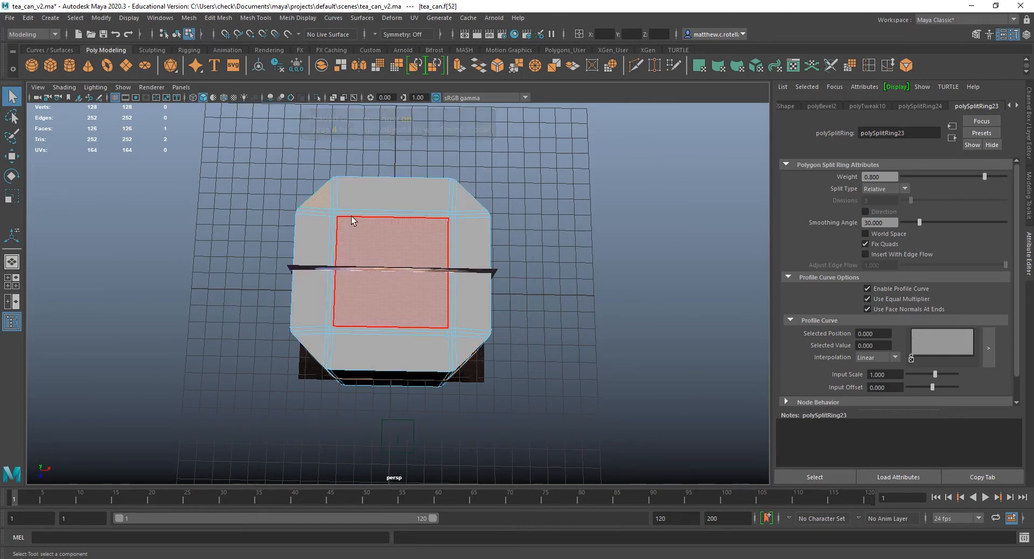
# Box-select the can's top and bottom faces in the top view and check the selection in the perspective view.
pyautogui.press('space')
pyautogui.press('space')
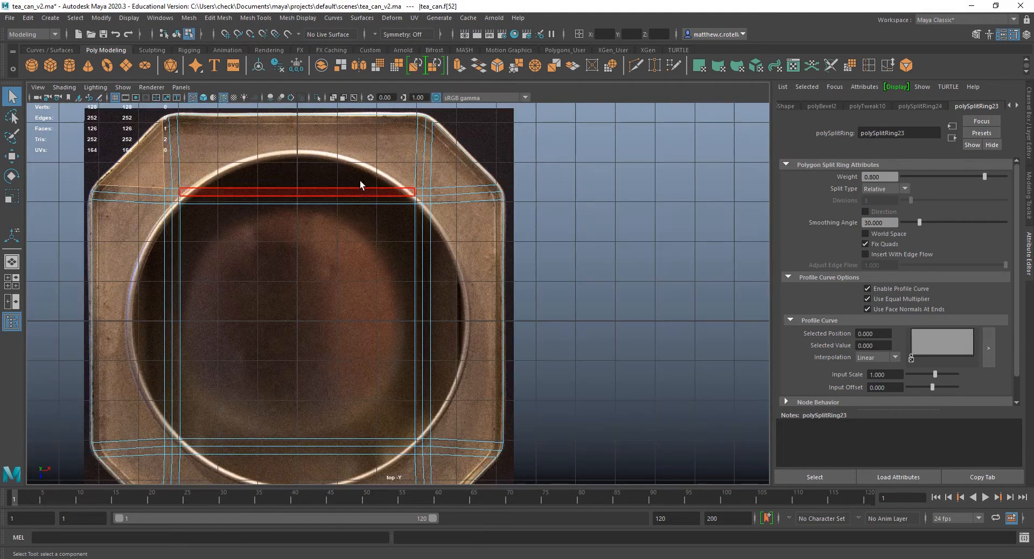
pyautogui.scroll(-3, 318, 209)
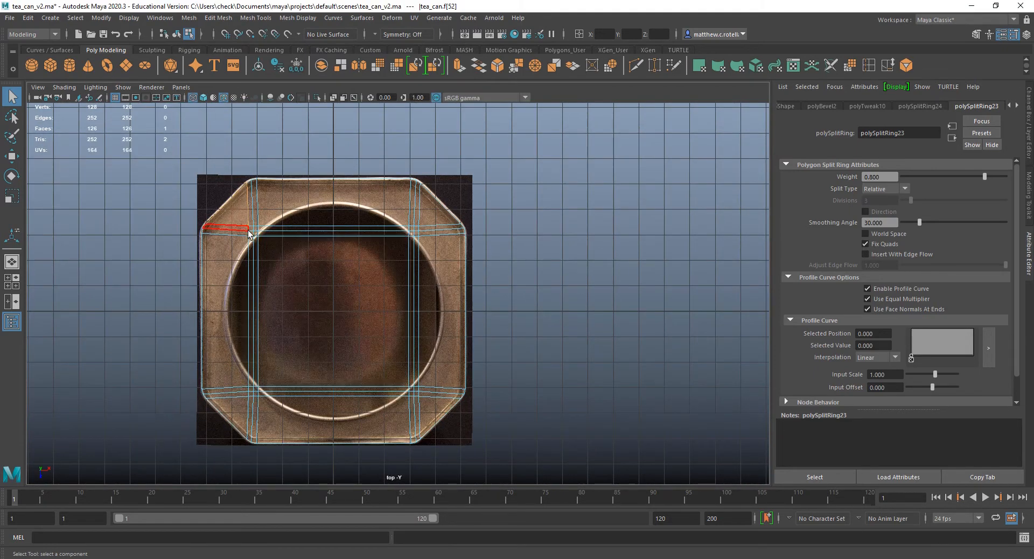
pyautogui.moveTo(239, 218); pyautogui.dragTo(425, 413)
pyautogui.press('space')
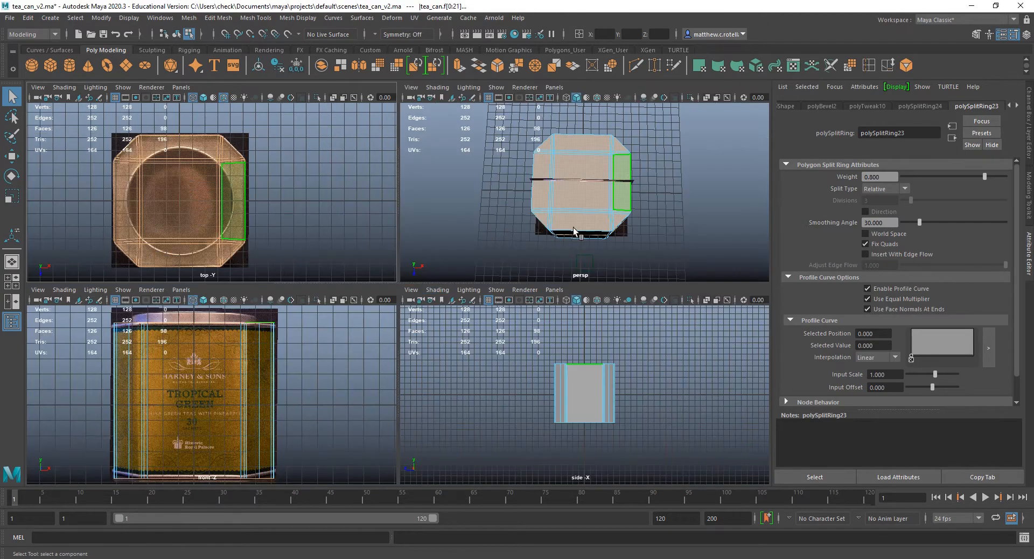
pyautogui.keyDown('alt'); pyautogui.moveTo(630, 231); pyautogui.dragTo(573, 167); pyautogui.keyUp('alt')
pyautogui.scroll(5, 625, 198)
pyautogui.scroll(-4, 632, 161)
pyautogui.press('space')
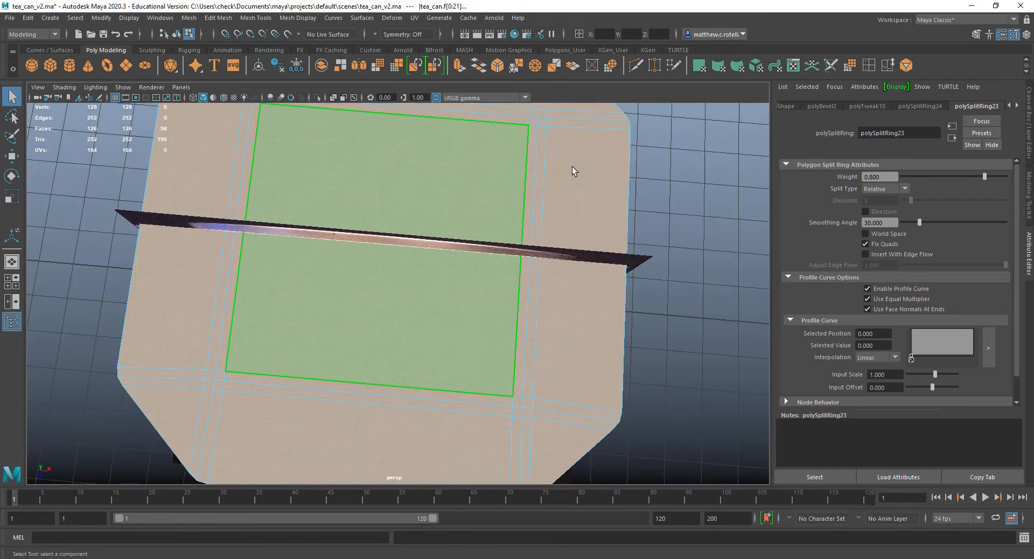
pyautogui.press('space')
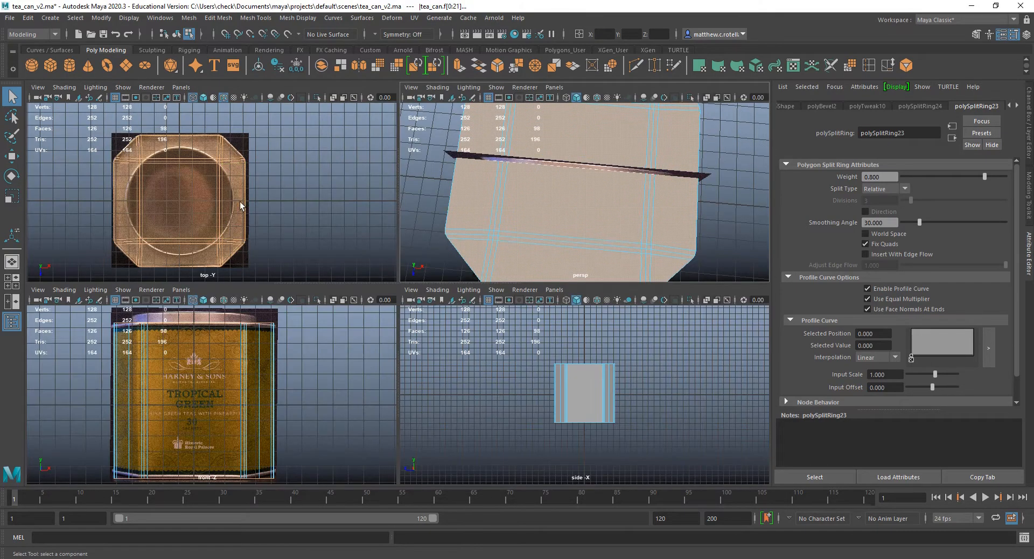
# Frame the can in the enlarged top view and extrude the selected top and bottom faces.
pyautogui.press('space')
pyautogui.scroll(2, 420, 285)
pyautogui.keyDown('alt'); pyautogui.moveTo(420, 284); pyautogui.dragTo(459, 220, button='middle'); pyautogui.keyUp('alt')
pyautogui.scroll(1, 474, 266)
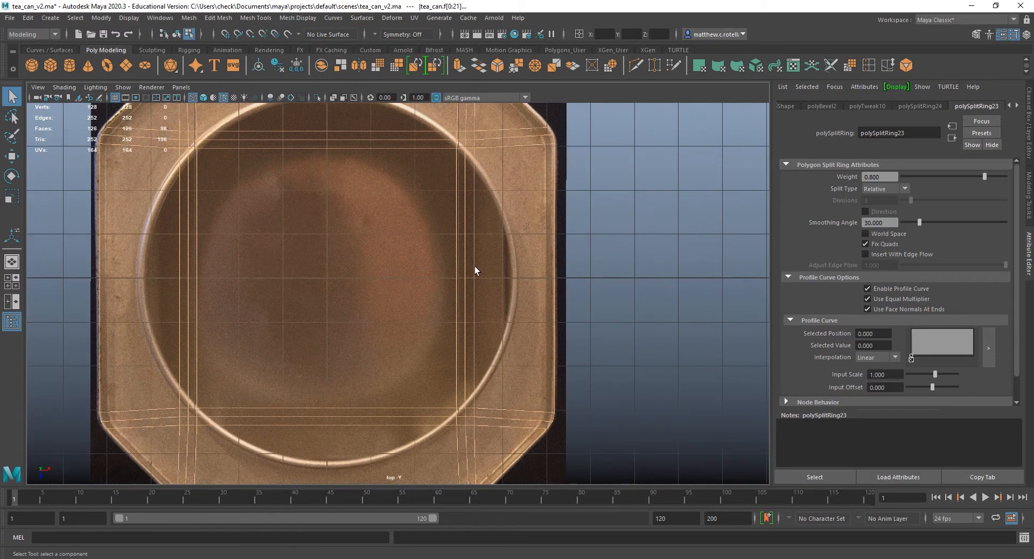
pyautogui.press('f')
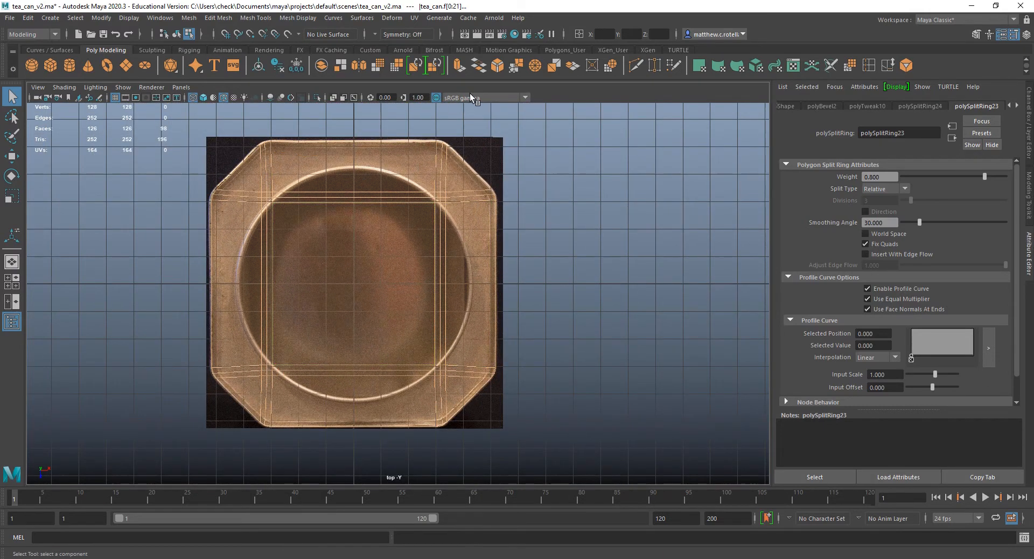
pyautogui.click(460, 66)
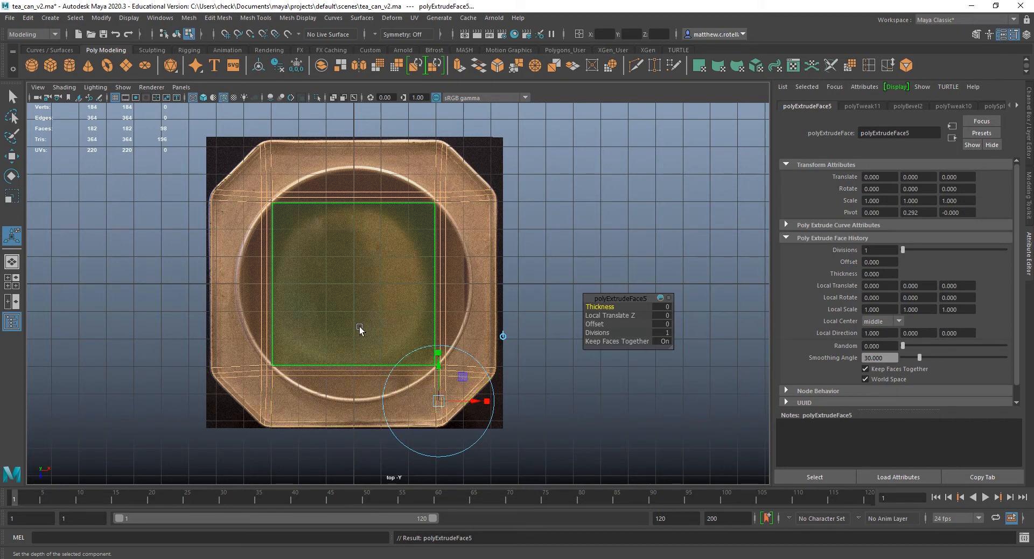
# Activate the Scale tool and set its axis orientation to Object.
pyautogui.press('r')
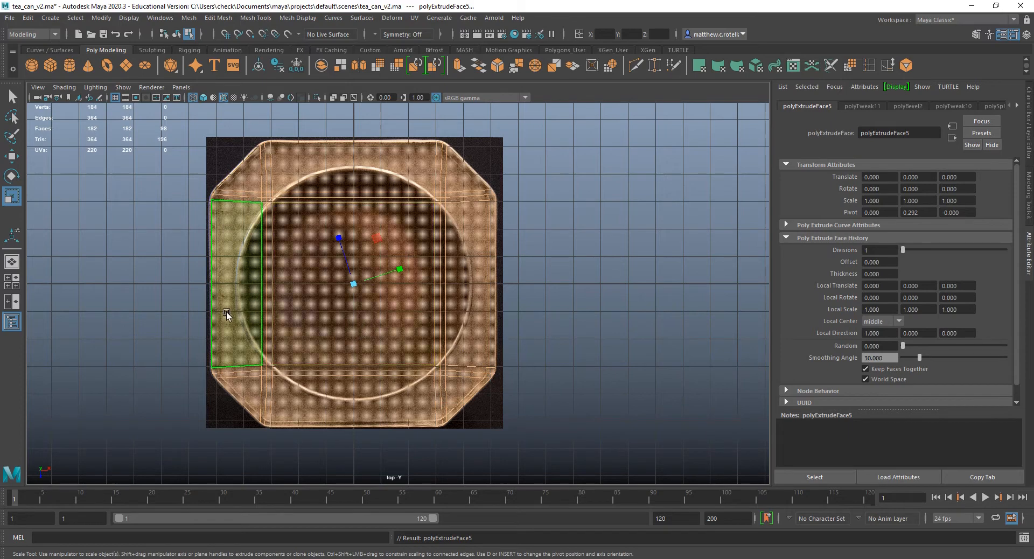
pyautogui.doubleClick(12, 196)
pyautogui.moveTo(228, 136); pyautogui.dragTo(175, 168)
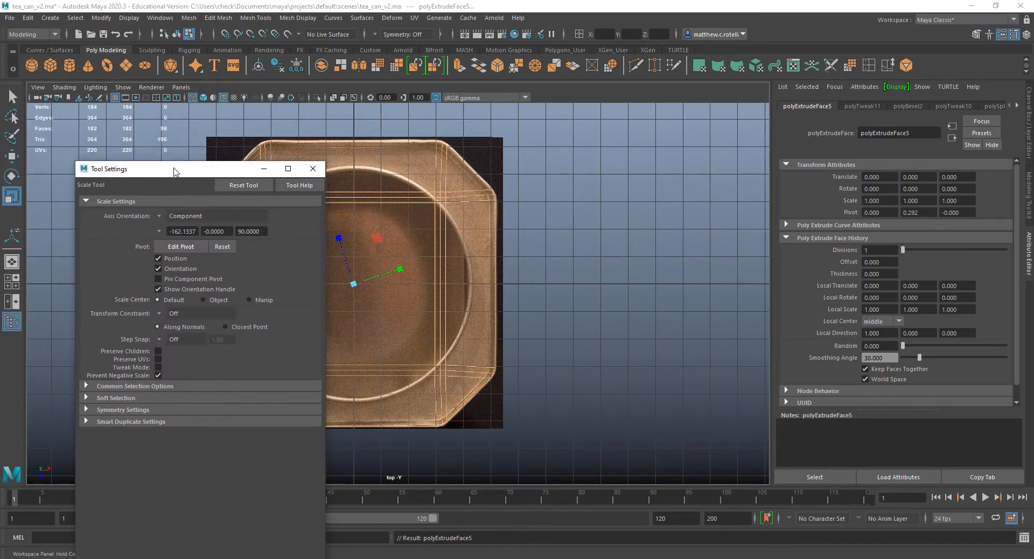
pyautogui.click(159, 216)
pyautogui.click(199, 221)
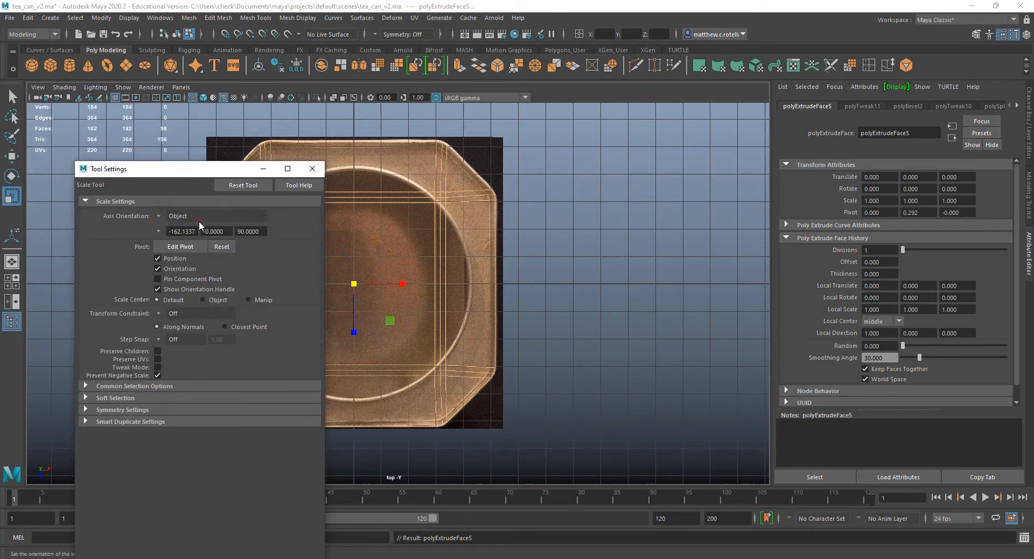
pyautogui.moveTo(207, 171); pyautogui.dragTo(0, 137)
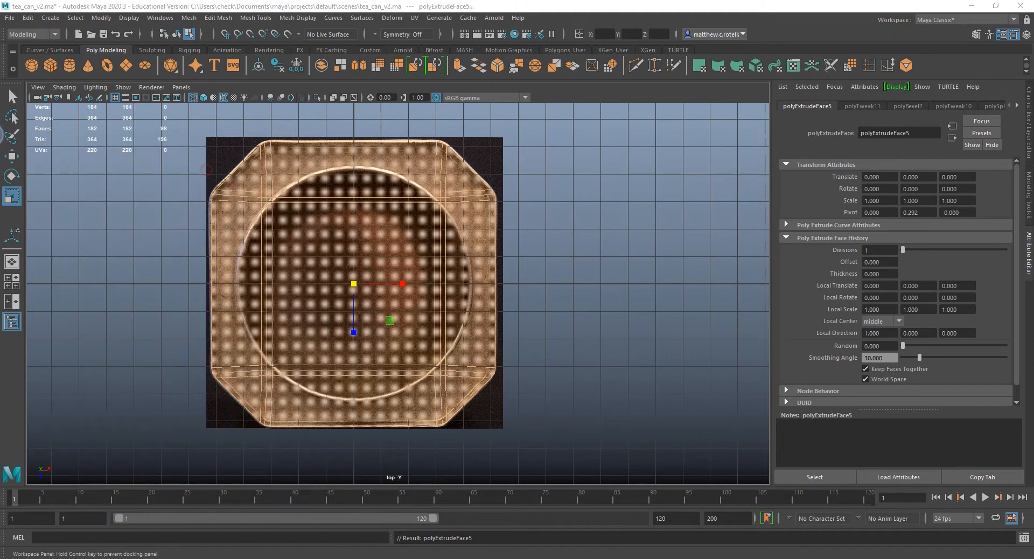
# Scale the extruded faces slightly inward in X and Z to match the inner edge of the rim in the top reference.
pyautogui.click(391, 322)
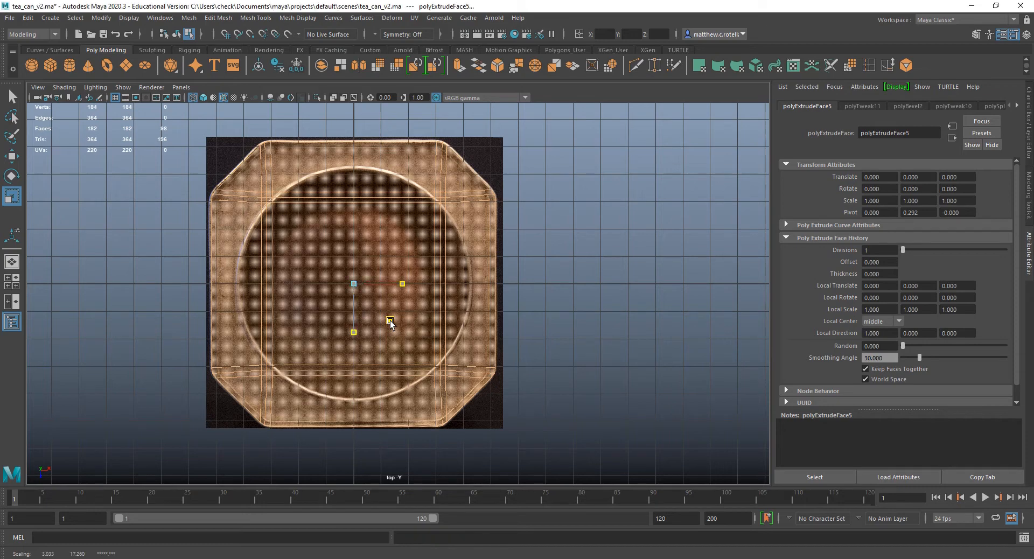
pyautogui.moveTo(390, 322); pyautogui.dragTo(390, 322)
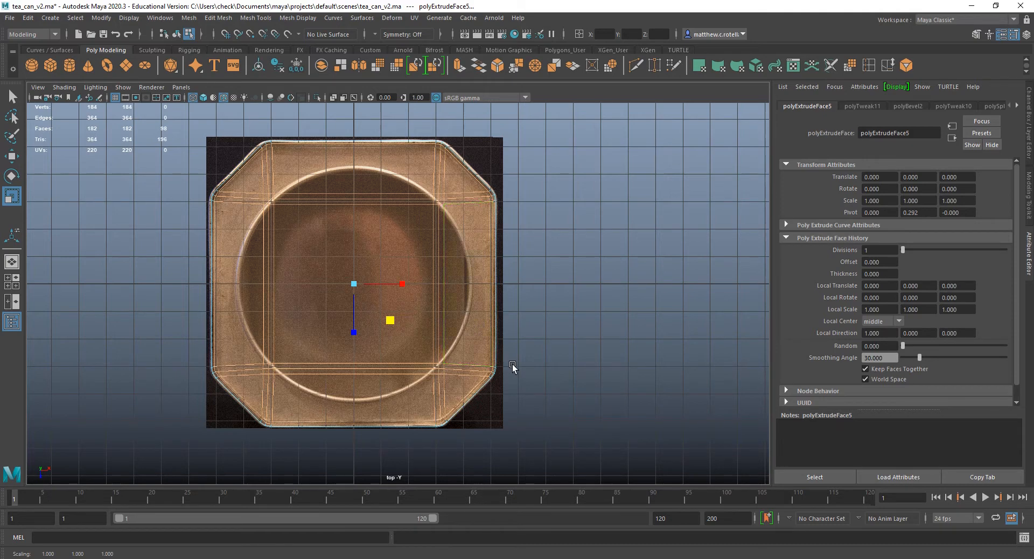
pyautogui.scroll(3, 512, 366)
pyautogui.scroll(-3, 616, 353)
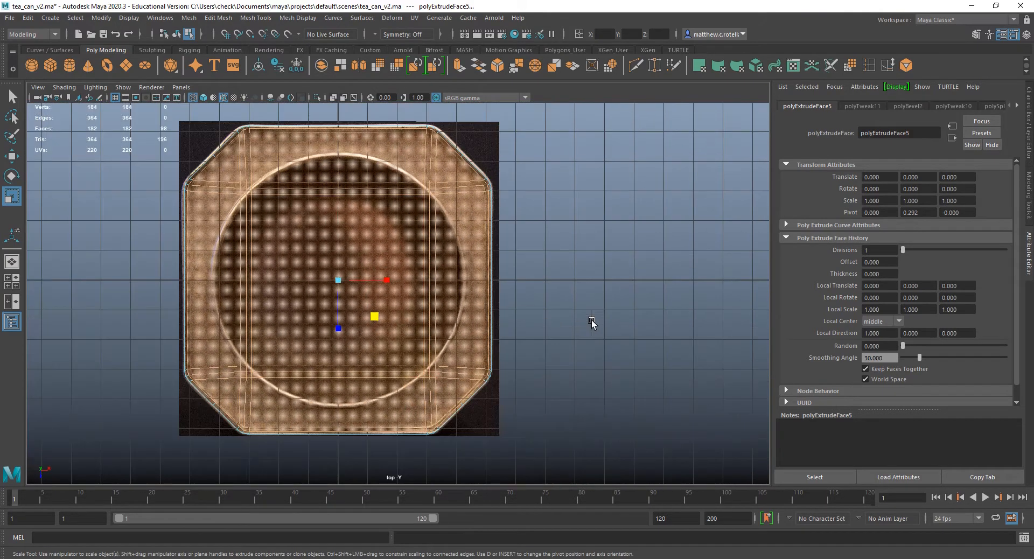
pyautogui.scroll(2, 527, 357)
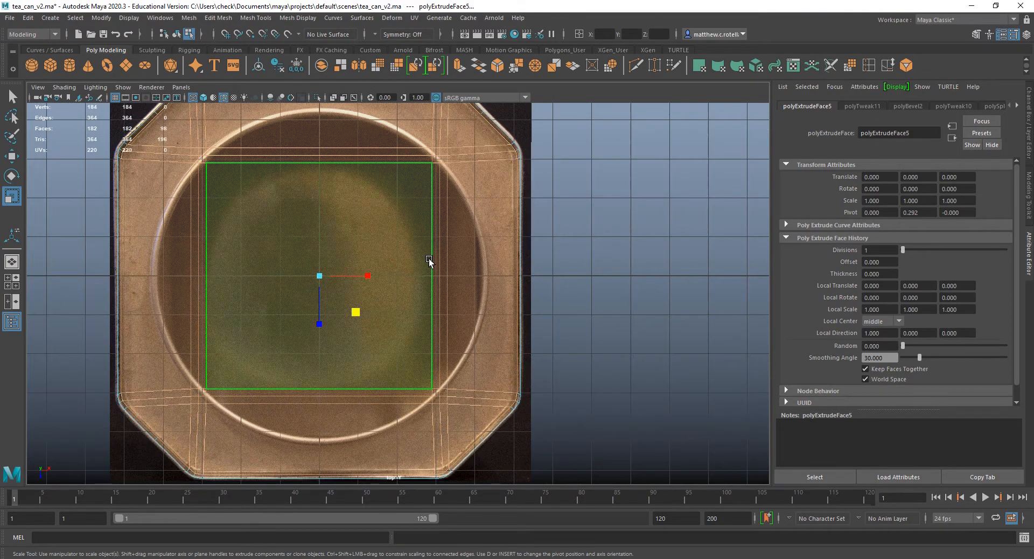
pyautogui.click(356, 314)
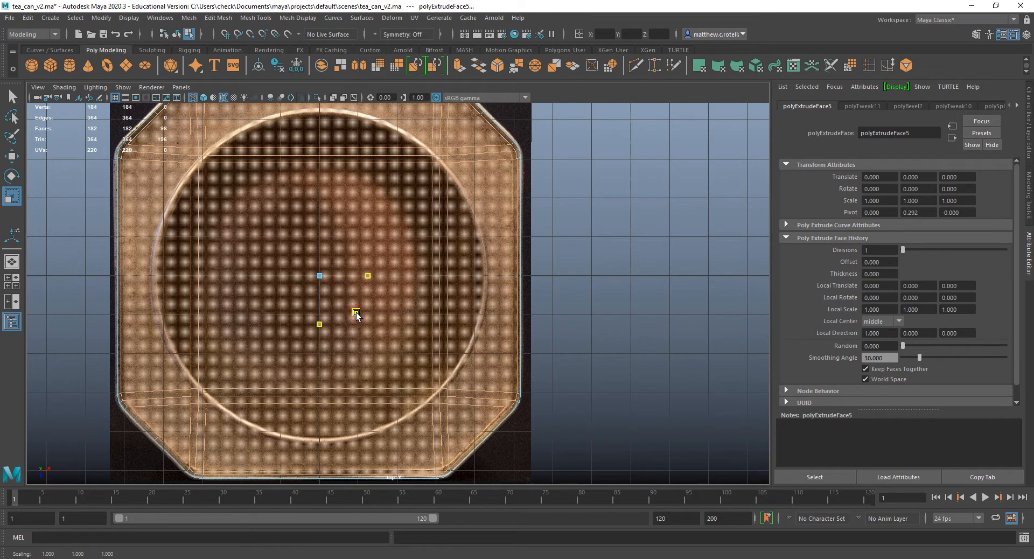
pyautogui.moveTo(356, 312); pyautogui.dragTo(355, 313)
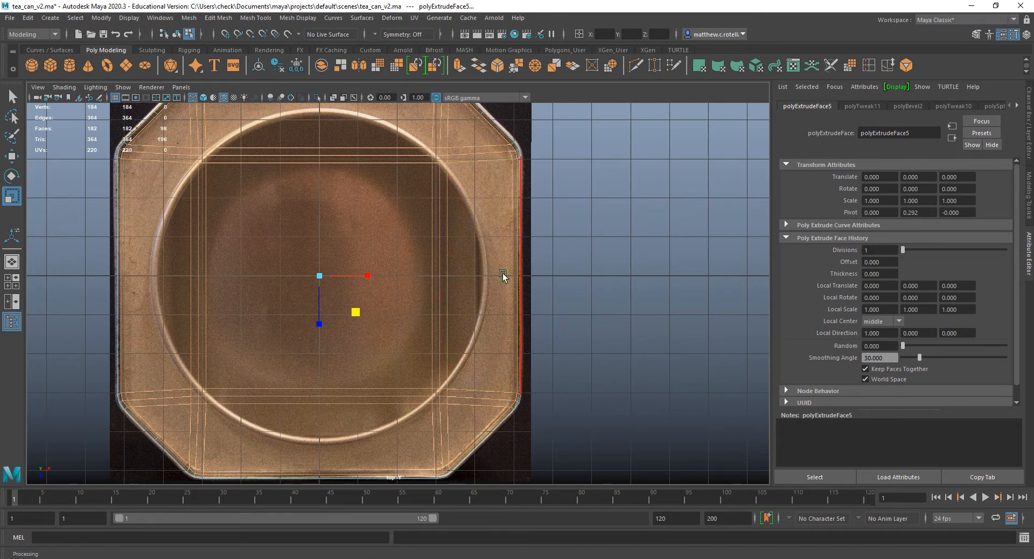
pyautogui.click(420, 224)
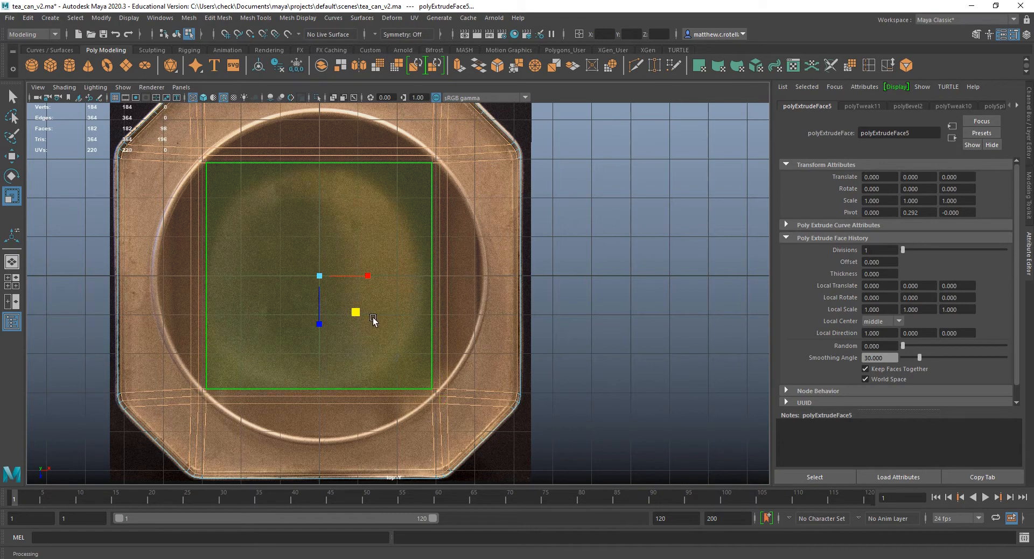
pyautogui.scroll(2, 393, 416)
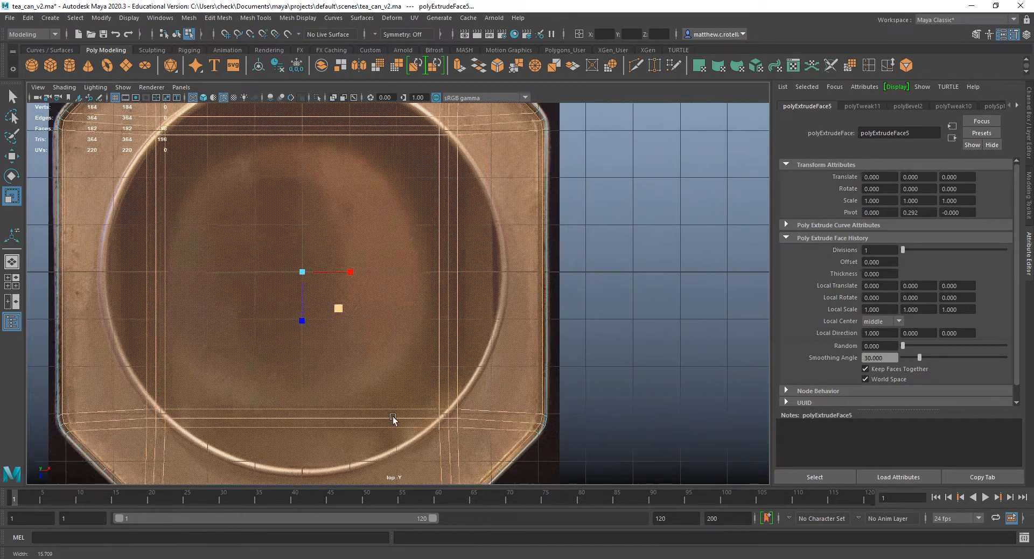
pyautogui.moveTo(341, 309); pyautogui.dragTo(343, 309)
# Fine-tune the X and Z inset of the extruded faces in the perspective view and check the rim's width.
pyautogui.press('space')
pyautogui.press('space')
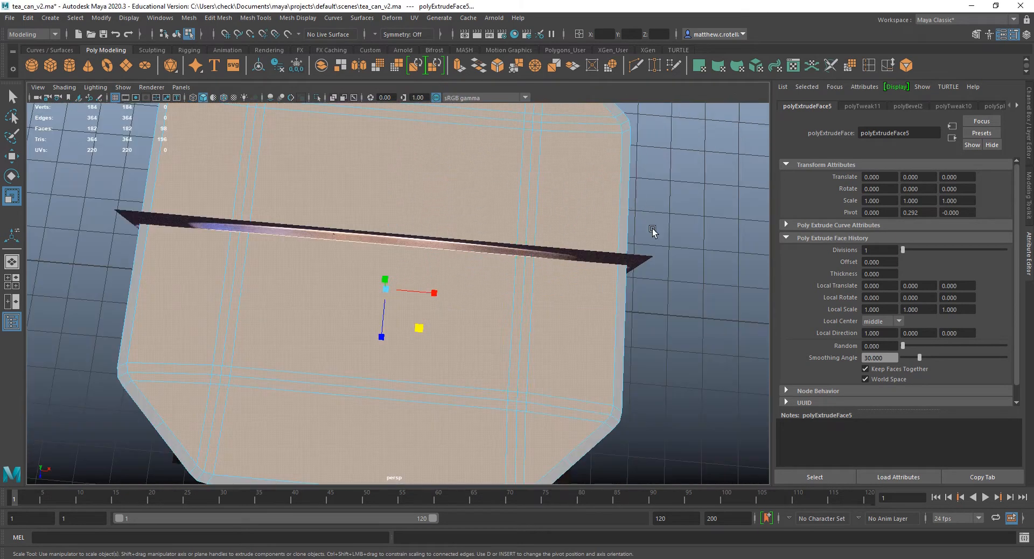
pyautogui.keyDown('alt'); pyautogui.moveTo(653, 231); pyautogui.dragTo(549, 282); pyautogui.keyUp('alt')
pyautogui.click(419, 302)
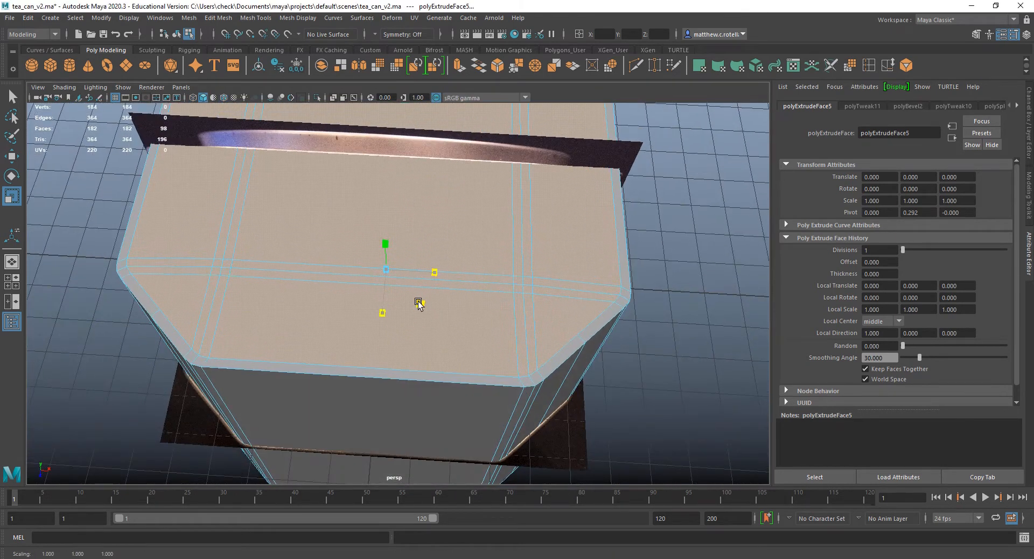
pyautogui.moveTo(419, 301); pyautogui.dragTo(418, 302)
pyautogui.keyDown('alt'); pyautogui.moveTo(529, 261); pyautogui.dragTo(545, 289); pyautogui.keyUp('alt')
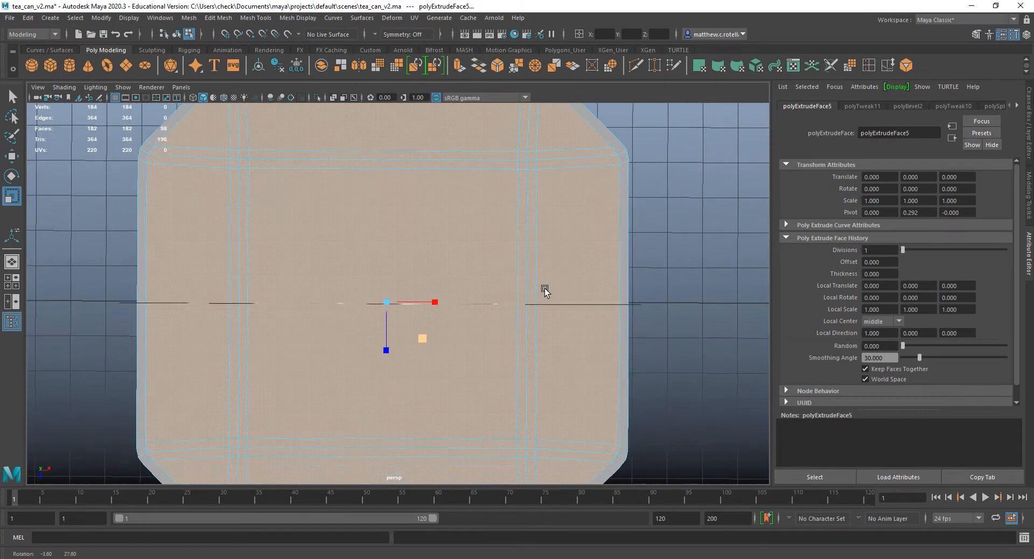
# Compare the inset with the rim in the top reference and extrude the inset top and bottom faces again.
pyautogui.press('space')
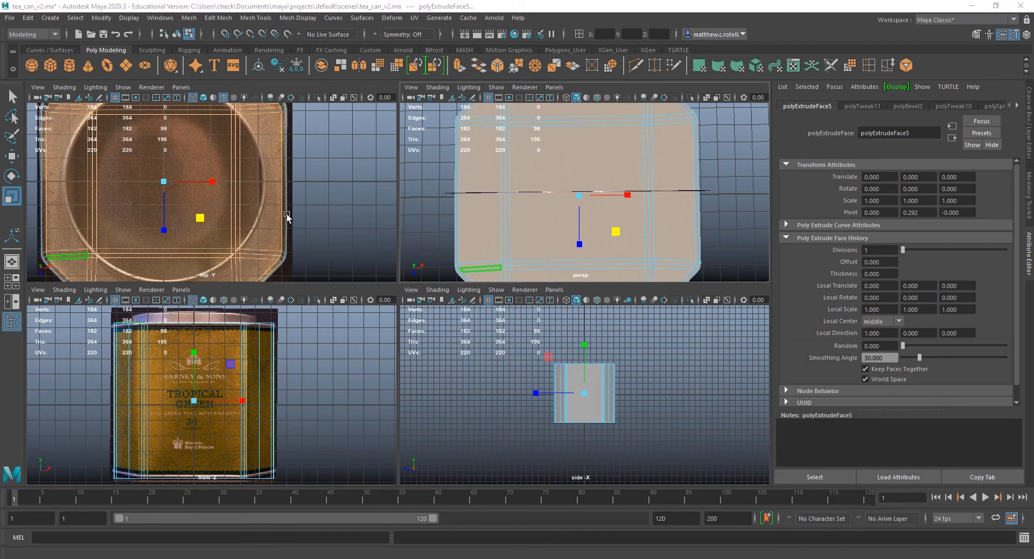
pyautogui.press('space')
pyautogui.scroll(2, 495, 264)
pyautogui.keyDown('alt'); pyautogui.moveTo(494, 264); pyautogui.dragTo(496, 232, button='middle'); pyautogui.keyUp('alt')
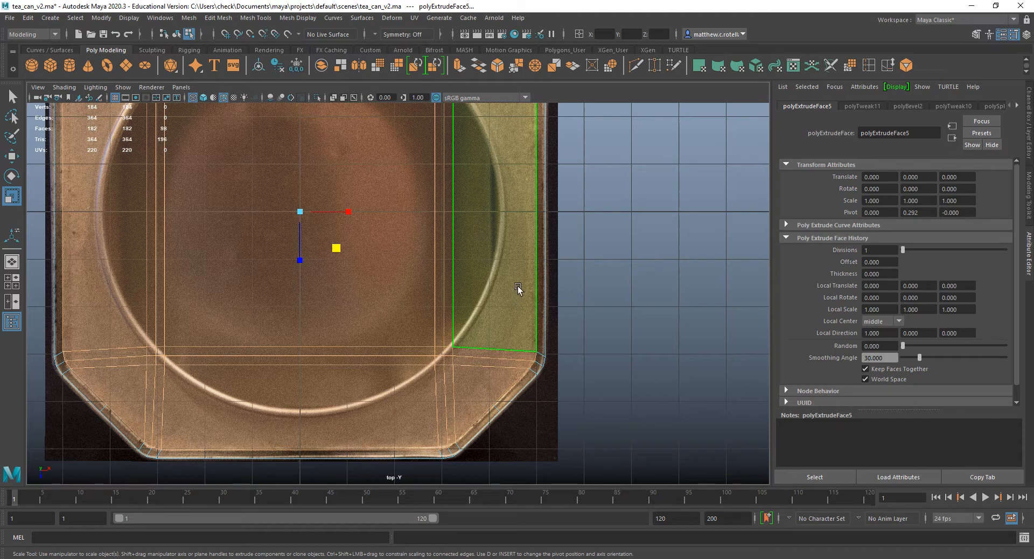
pyautogui.press('space')
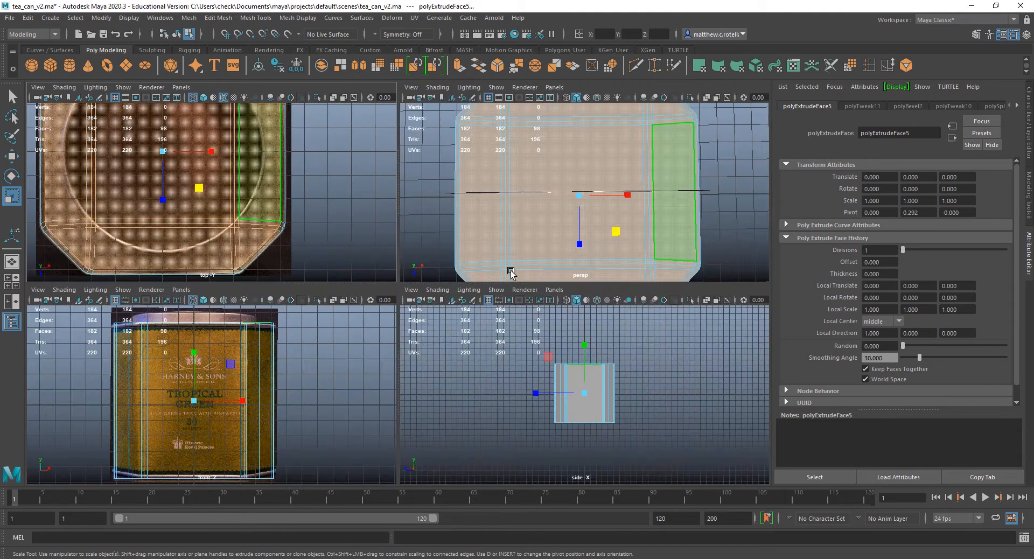
pyautogui.keyDown('alt'); pyautogui.moveTo(561, 173); pyautogui.dragTo(517, 97); pyautogui.keyUp('alt')
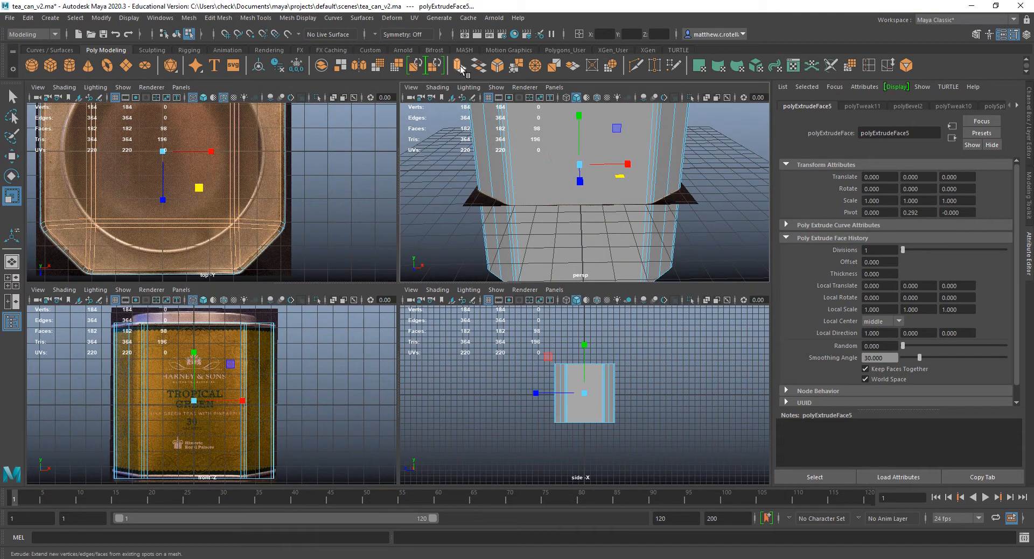
pyautogui.click(461, 67)
pyautogui.keyDown('alt'); pyautogui.moveTo(593, 167); pyautogui.dragTo(598, 273); pyautogui.keyUp('alt')
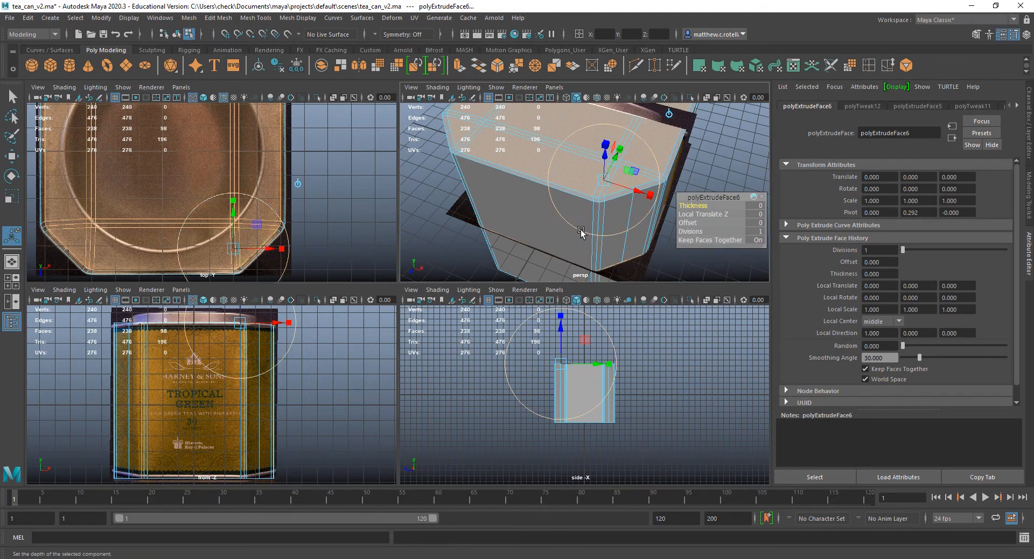
# Scale the newly extruded faces toward each other in Y to about 0.9, recessing them inside the top and bottom rims.
pyautogui.press('r')
pyautogui.keyDown('alt'); pyautogui.moveTo(572, 226); pyautogui.dragTo(609, 145); pyautogui.keyUp('alt')
pyautogui.press('space')
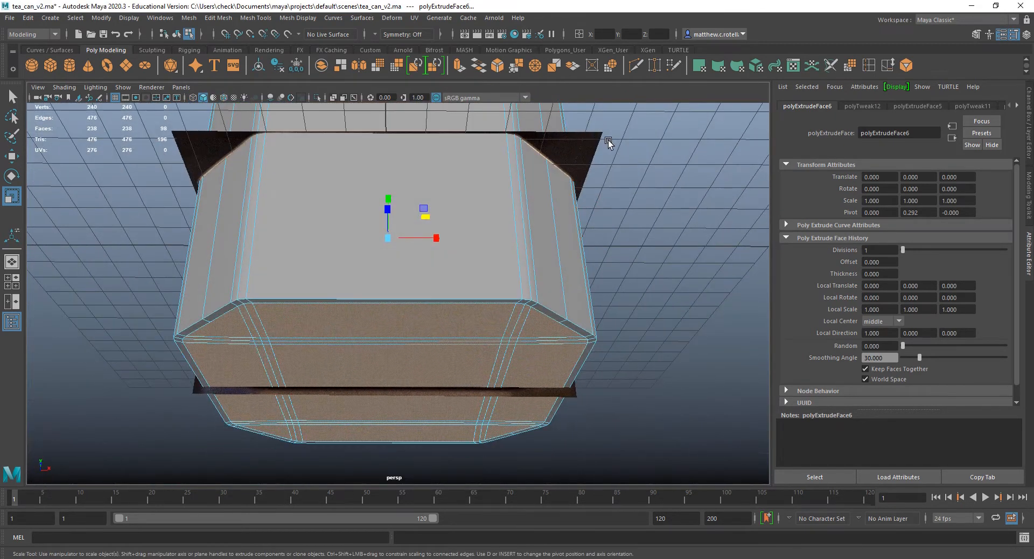
pyautogui.click(410, 183)
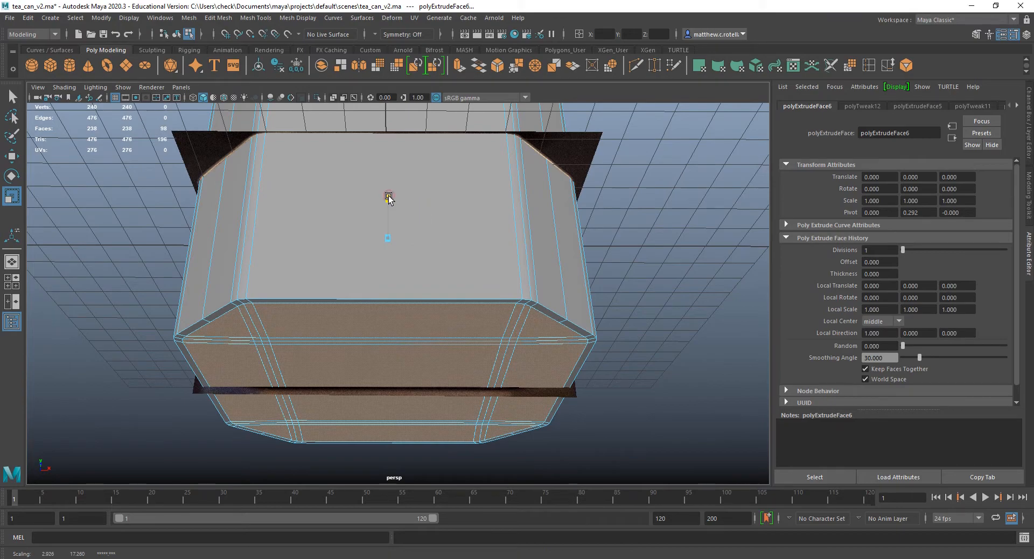
pyautogui.moveTo(388, 194); pyautogui.dragTo(389, 203)
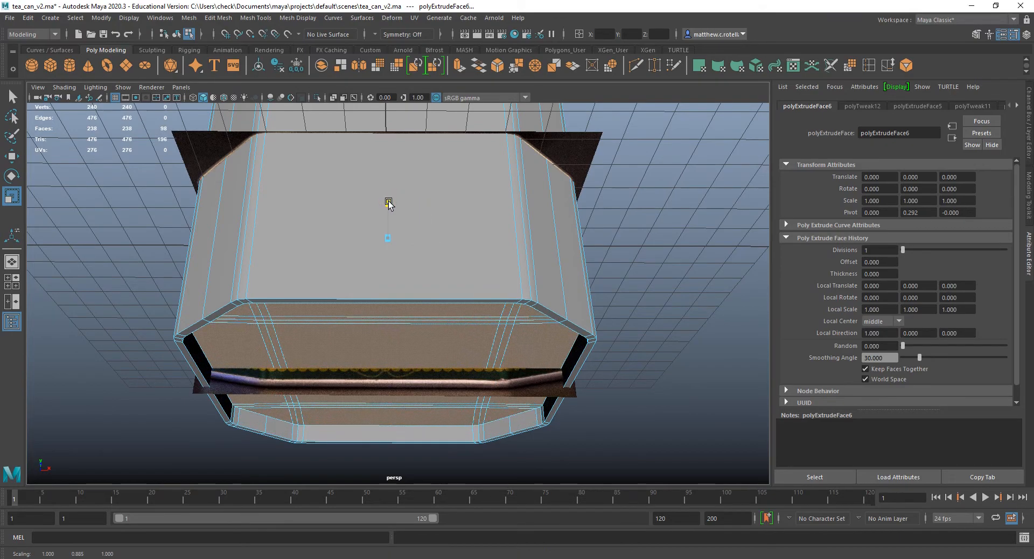
# Check the recess from above and select a triangular back corner face on the recessed top.
pyautogui.keyDown('alt'); pyautogui.moveTo(464, 196); pyautogui.dragTo(461, 287); pyautogui.keyUp('alt')
pyautogui.keyDown('alt'); pyautogui.moveTo(663, 166); pyautogui.dragTo(565, 224); pyautogui.keyUp('alt')
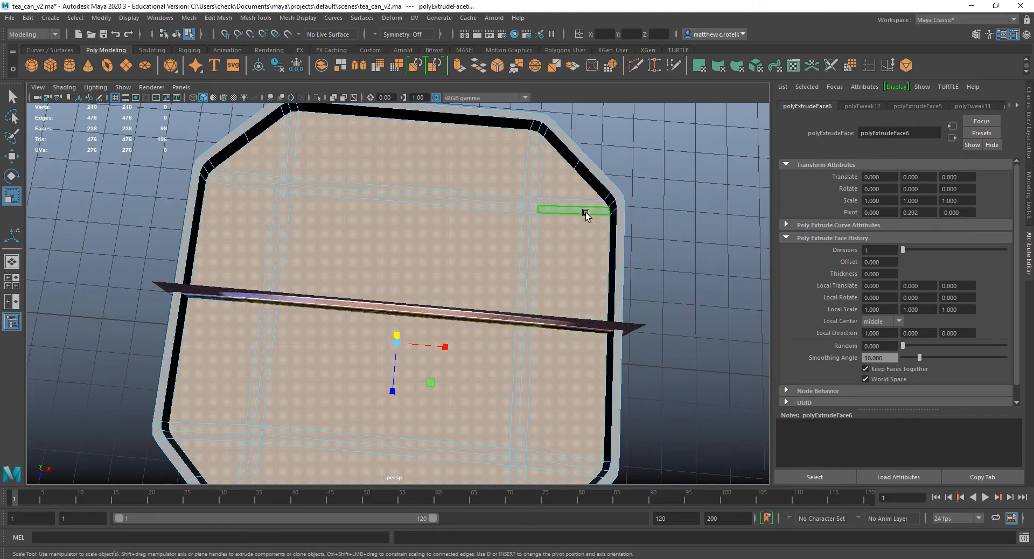
pyautogui.scroll(-3, 492, 283)
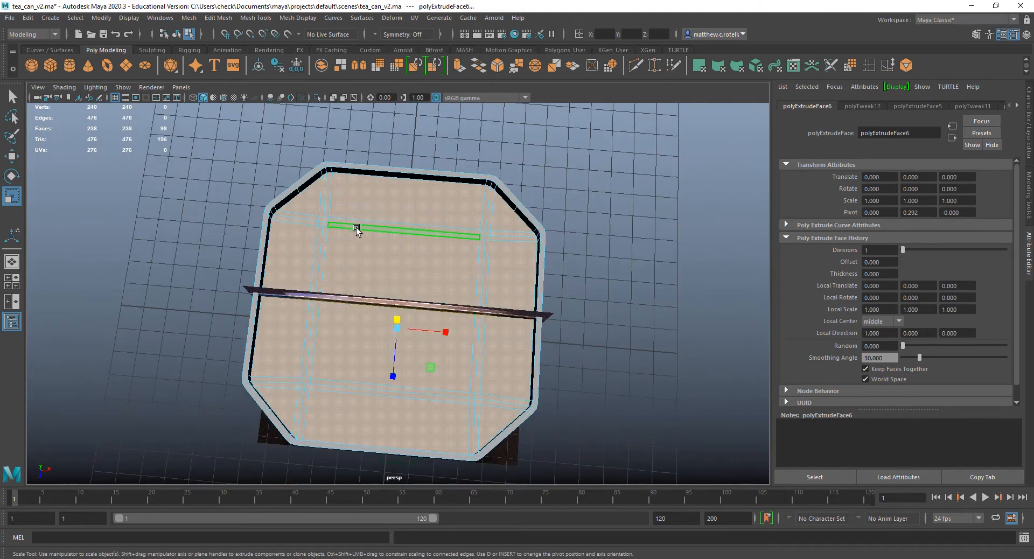
pyautogui.click(315, 203)
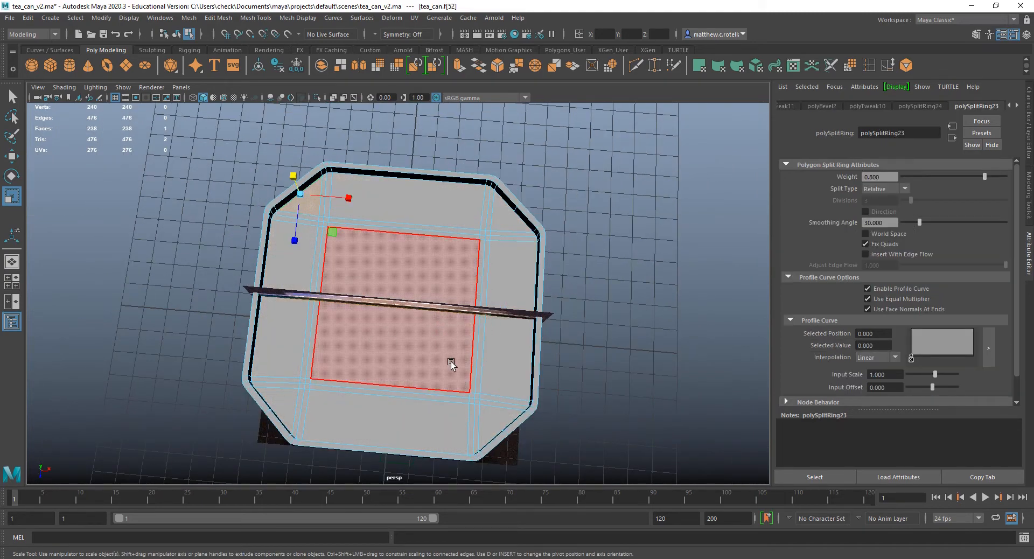
# In the top view, select all the recessed top faces inside the rim, including the narrow faces between the edge loops.
pyautogui.press('space')
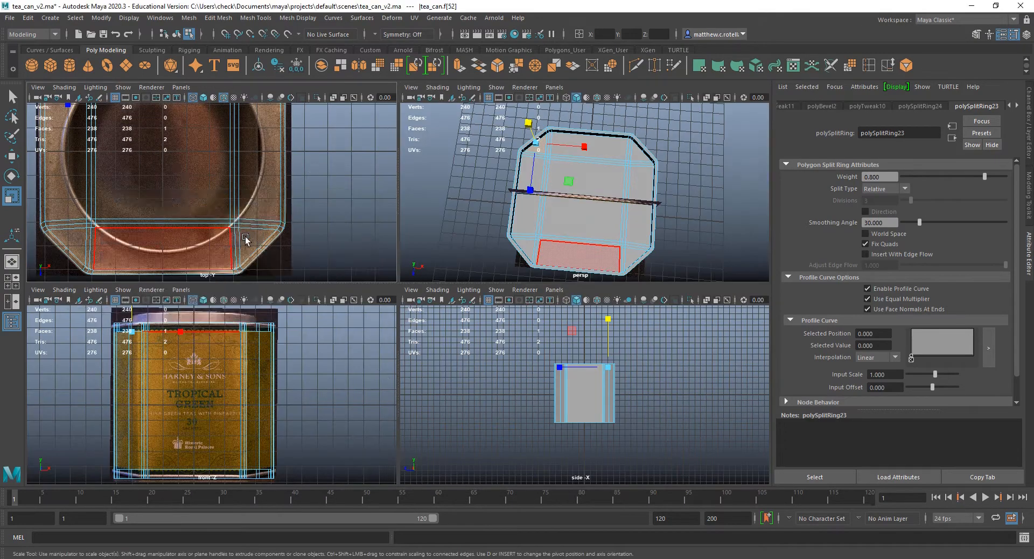
pyautogui.press('space')
pyautogui.scroll(-2, 402, 316)
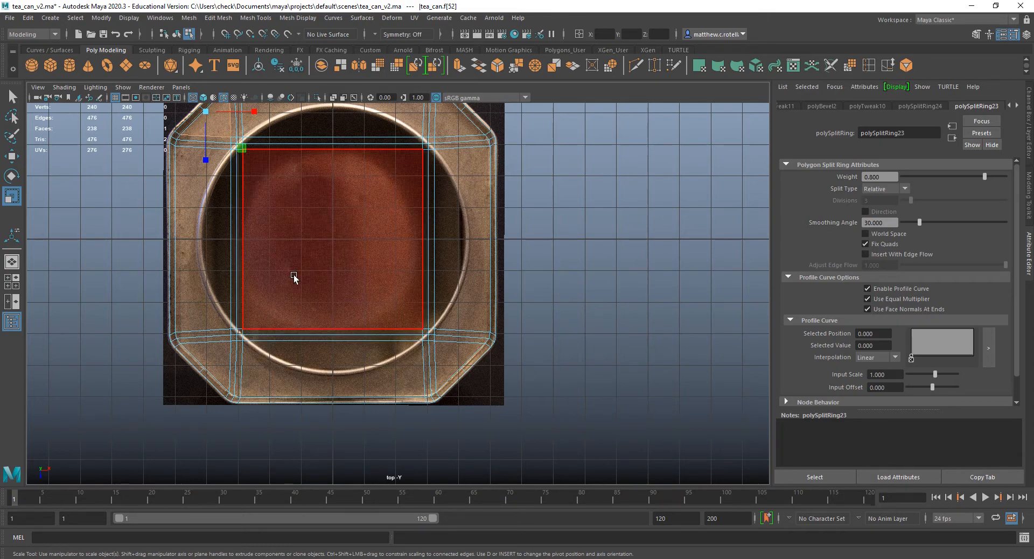
pyautogui.scroll(-2, 293, 276)
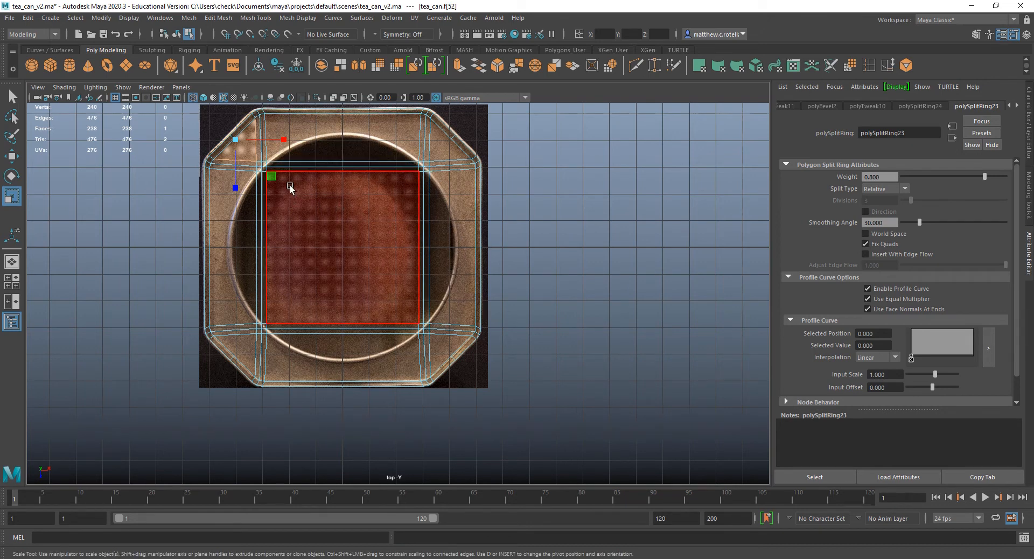
pyautogui.click(370, 148)
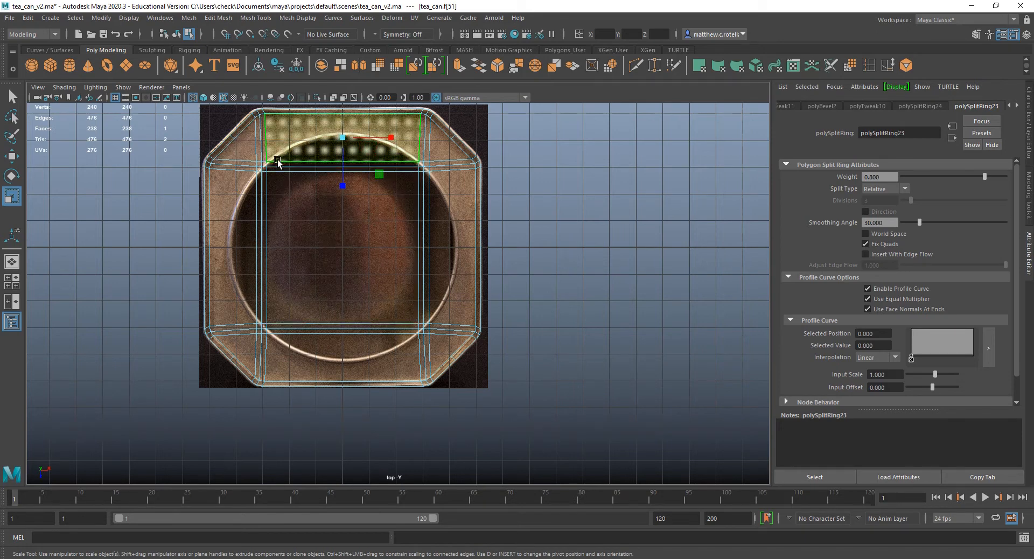
pyautogui.press('Tab')
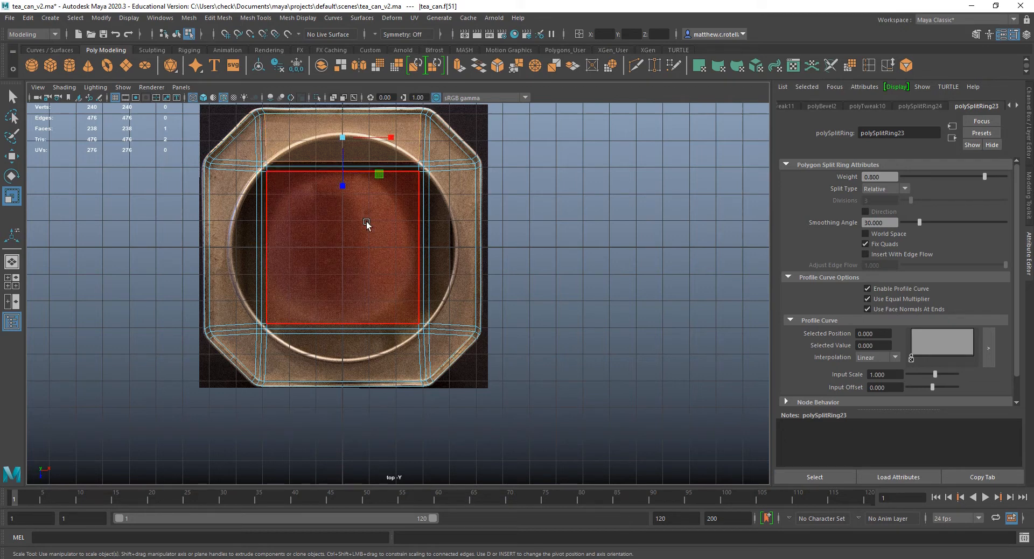
pyautogui.click(249, 166)
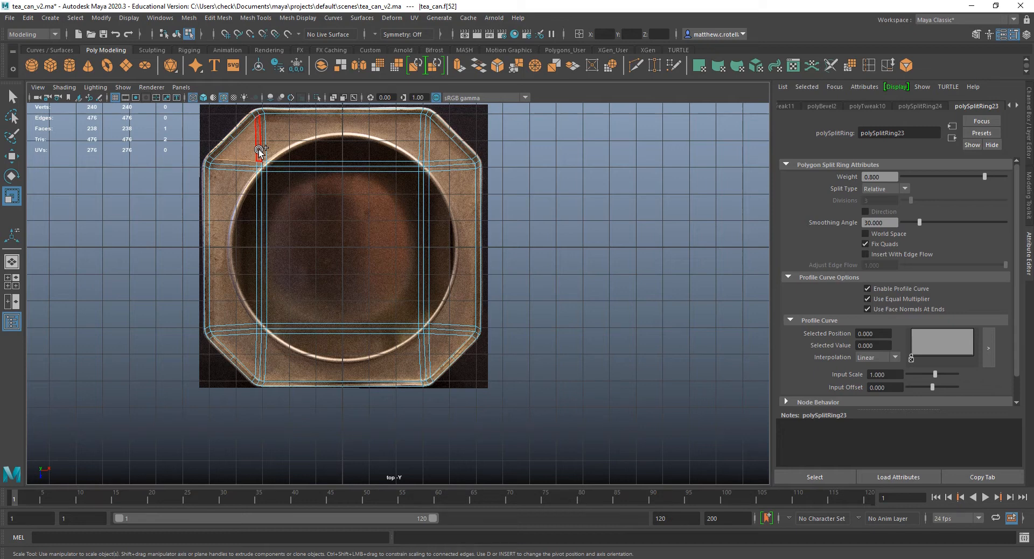
pyautogui.moveTo(259, 150)
pyautogui.keyDown('shift'); pyautogui.mouseDown()
pyautogui.moveTo(437, 160)
pyautogui.moveTo(446, 287)
pyautogui.mouseUp(); pyautogui.keyUp('shift')
pyautogui.keyDown('shift'); pyautogui.moveTo(444, 334); pyautogui.dragTo(418, 352); pyautogui.keyUp('shift')
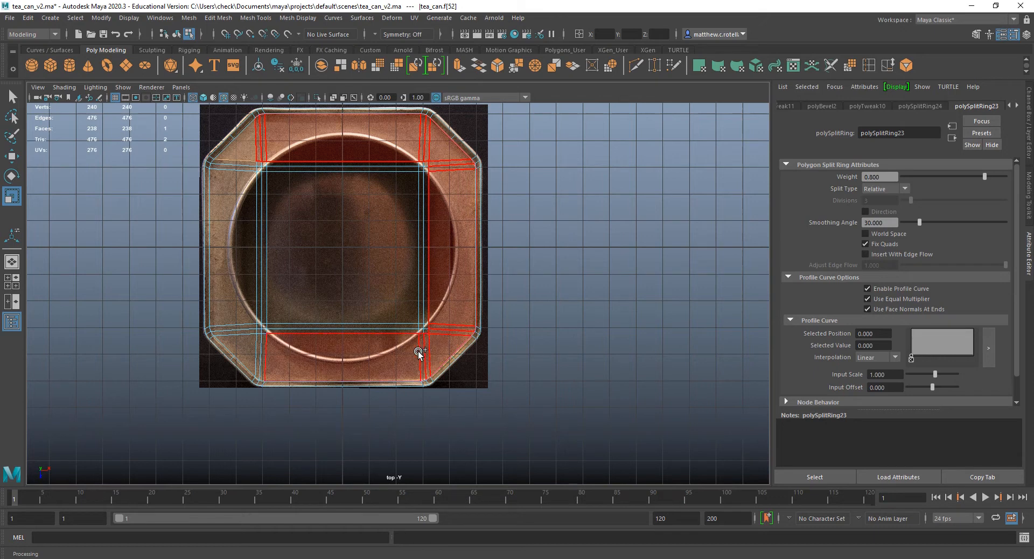
pyautogui.keyDown('shift'); pyautogui.moveTo(289, 352); pyautogui.dragTo(255, 350); pyautogui.keyUp('shift')
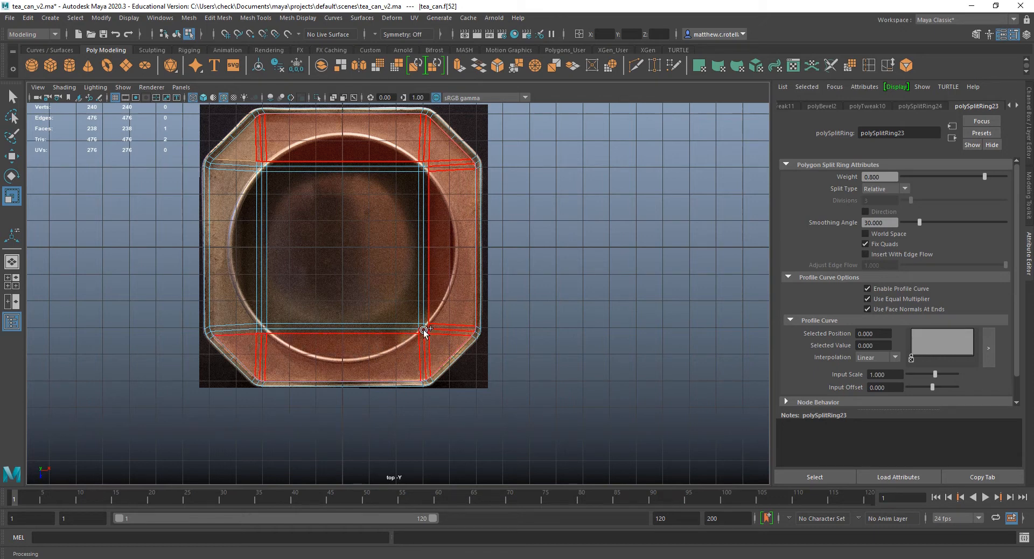
pyautogui.moveTo(424, 330)
pyautogui.keyDown('shift'); pyautogui.mouseDown()
pyautogui.moveTo(427, 342)
pyautogui.moveTo(429, 158)
pyautogui.moveTo(279, 171)
pyautogui.moveTo(249, 162)
pyautogui.moveTo(261, 162)
pyautogui.mouseUp(); pyautogui.keyUp('shift')
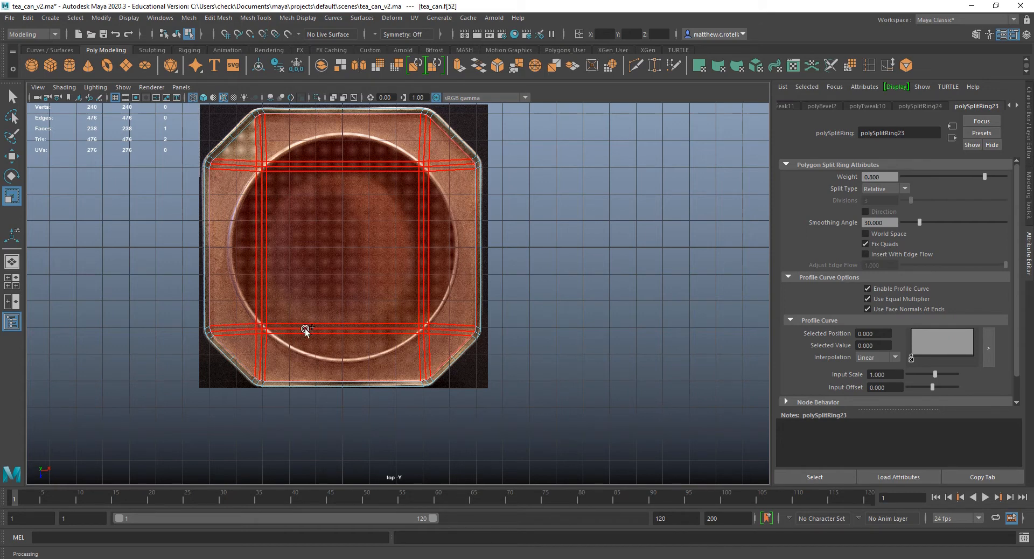
pyautogui.keyDown('shift'); pyautogui.moveTo(305, 329); pyautogui.dragTo(374, 337); pyautogui.keyUp('shift')
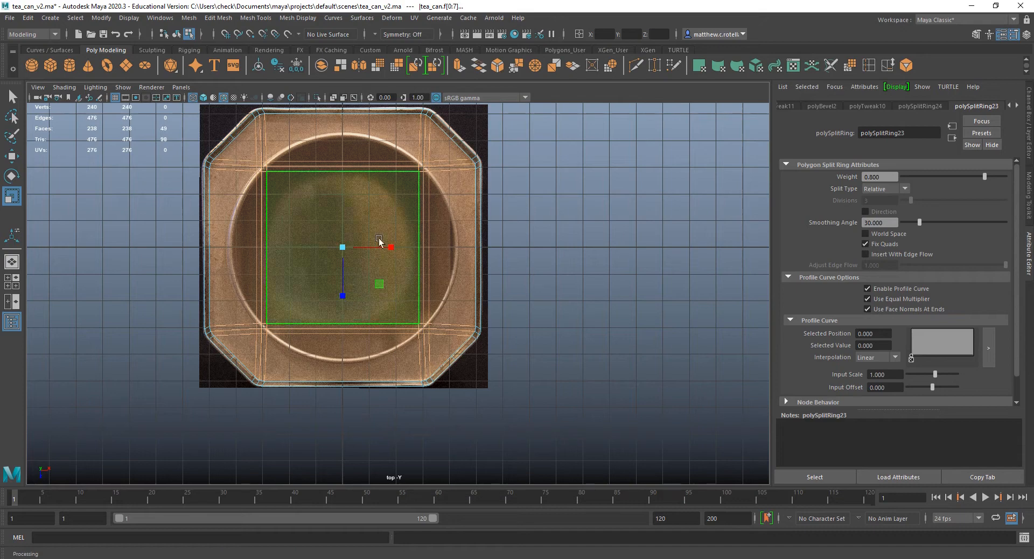
# Extrude the selected top faces, scale them inward to about 0.73 in X and Z, and delete them to leave an opening.
pyautogui.click(460, 66)
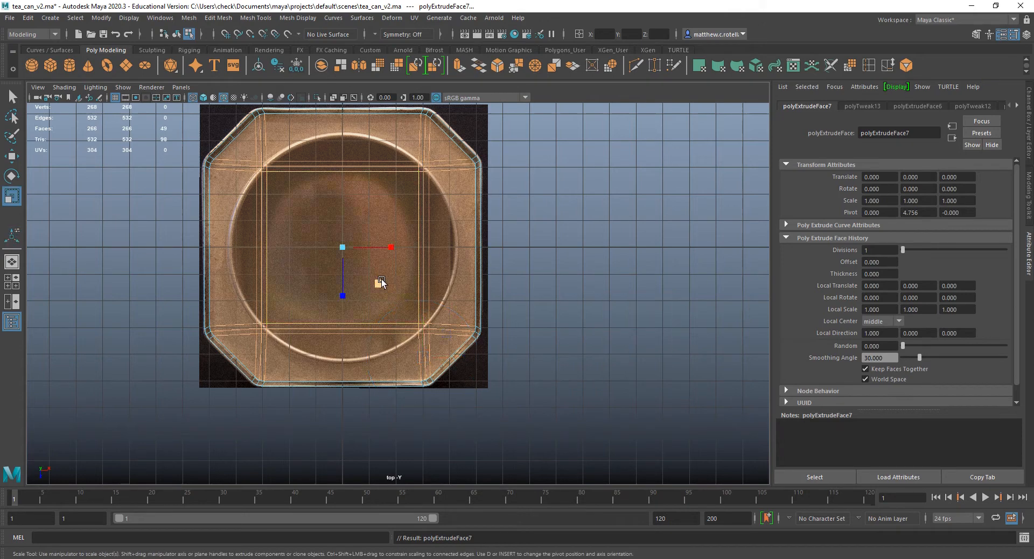
pyautogui.moveTo(381, 279); pyautogui.dragTo(375, 281)
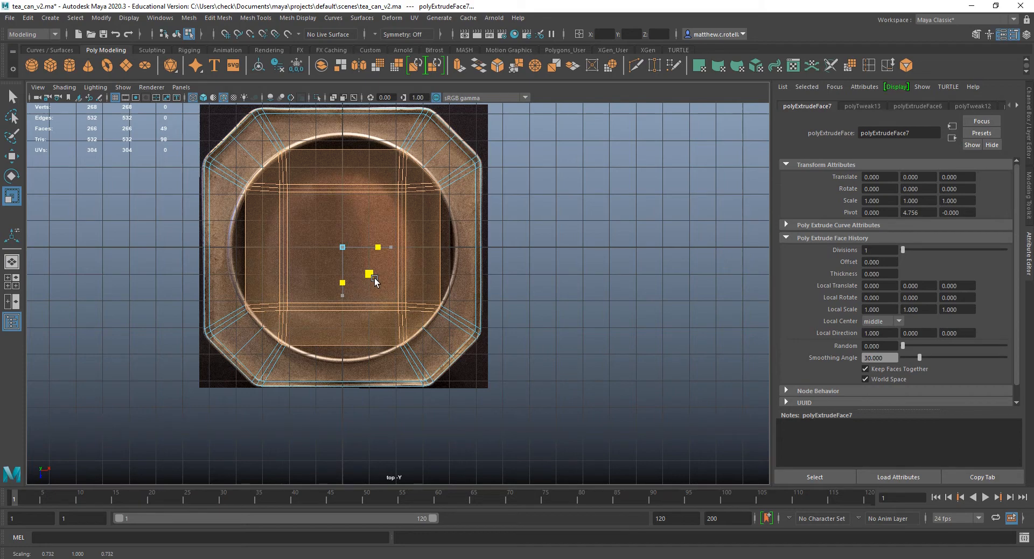
pyautogui.moveTo(374, 280); pyautogui.dragTo(376, 280)
pyautogui.press('Delete')
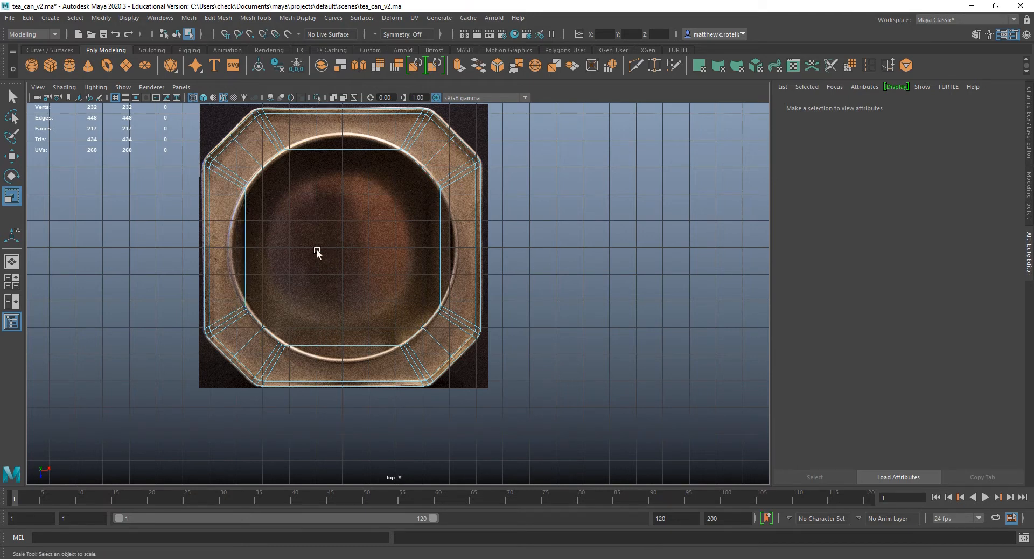
# Select the complete border edge loop around the new opening in the can's top.
pyautogui.moveTo(327, 148); pyautogui.dragTo(332, 129, button='right')
pyautogui.click(320, 149)
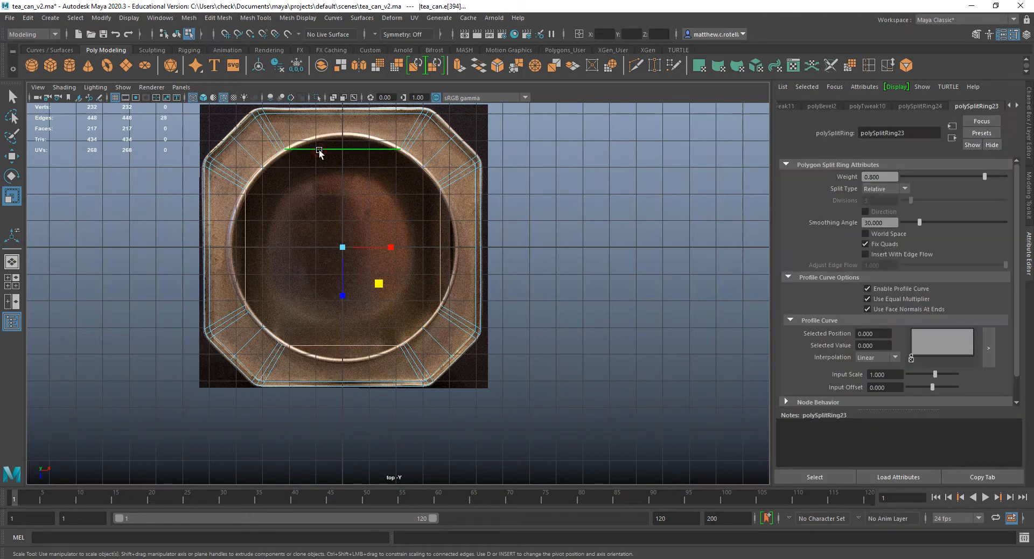
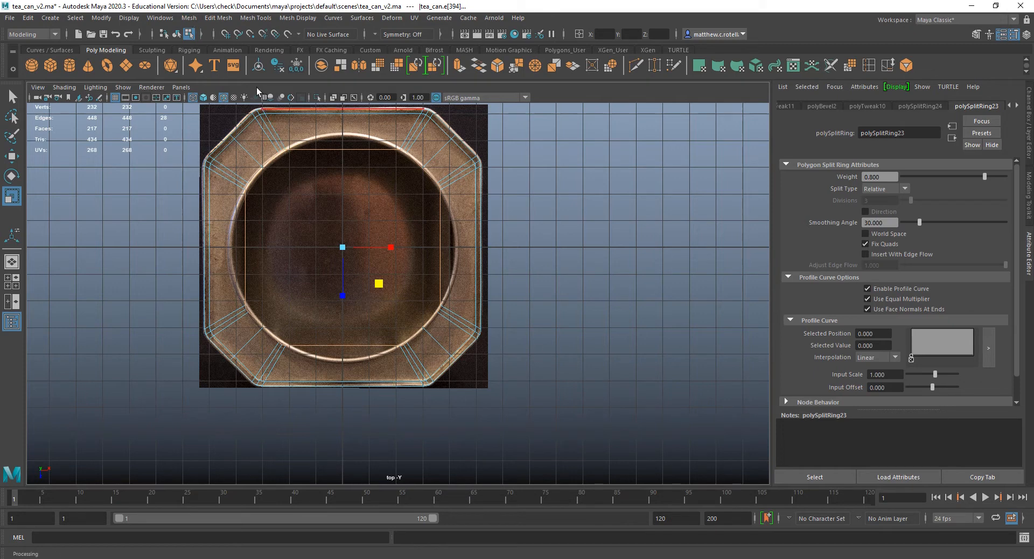
# Circularize the selected border edges of the opening in the can's top.
pyautogui.click(188, 18)
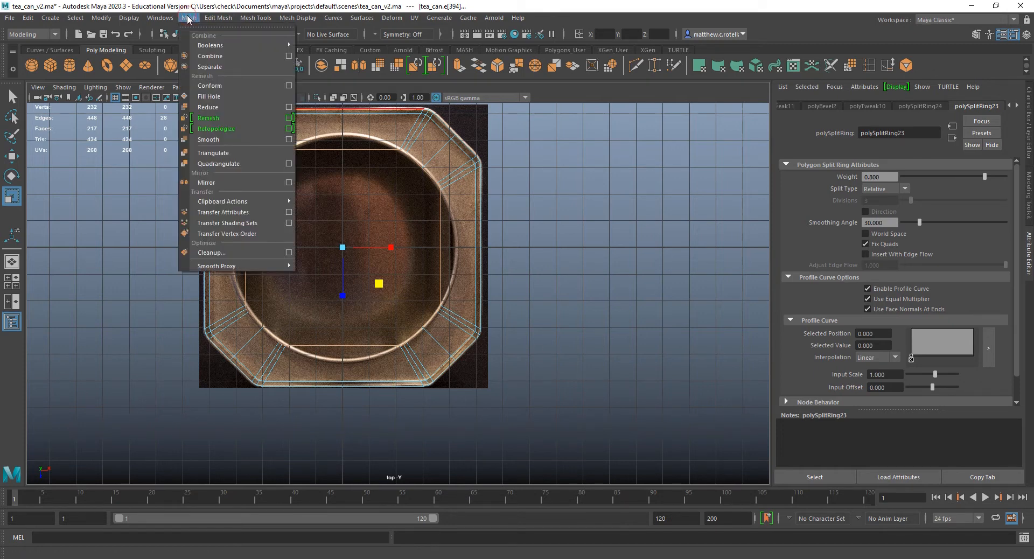
pyautogui.moveTo(203, 20)
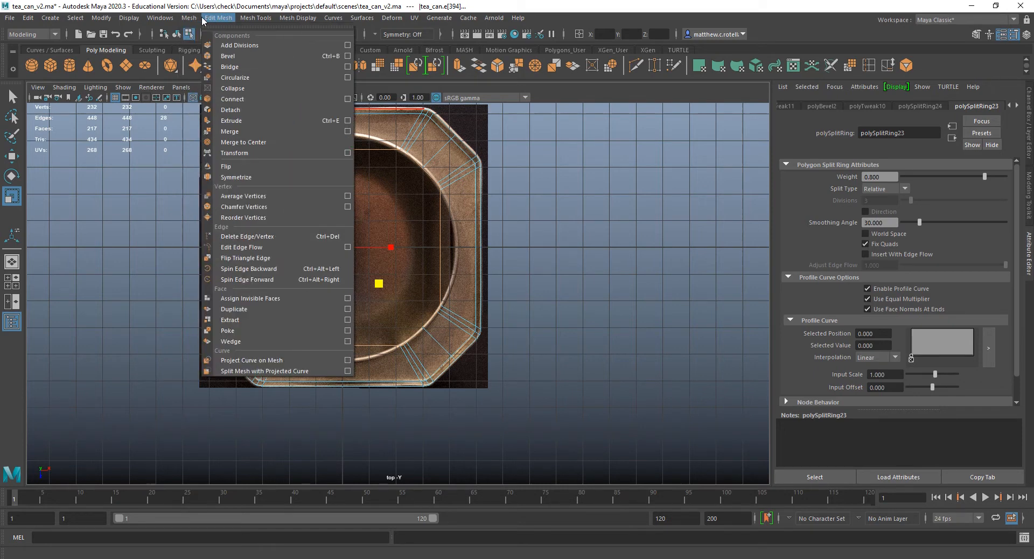
pyautogui.moveTo(245, 21)
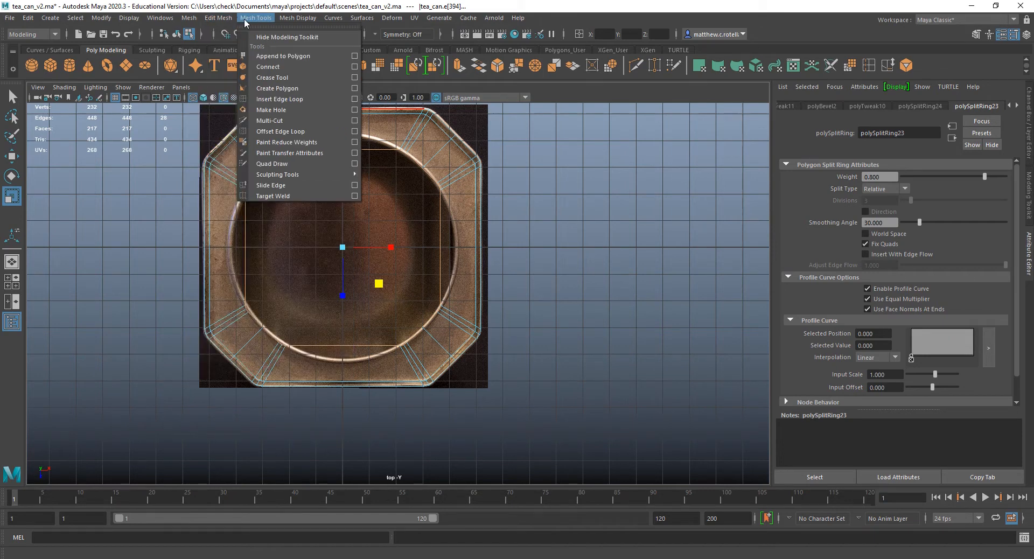
pyautogui.moveTo(290, 20)
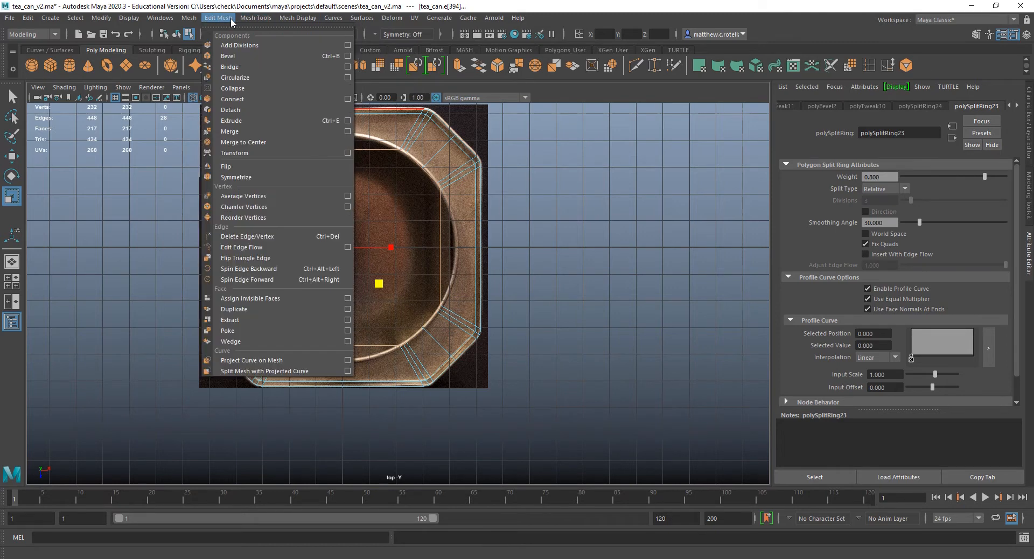
pyautogui.click(217, 4)
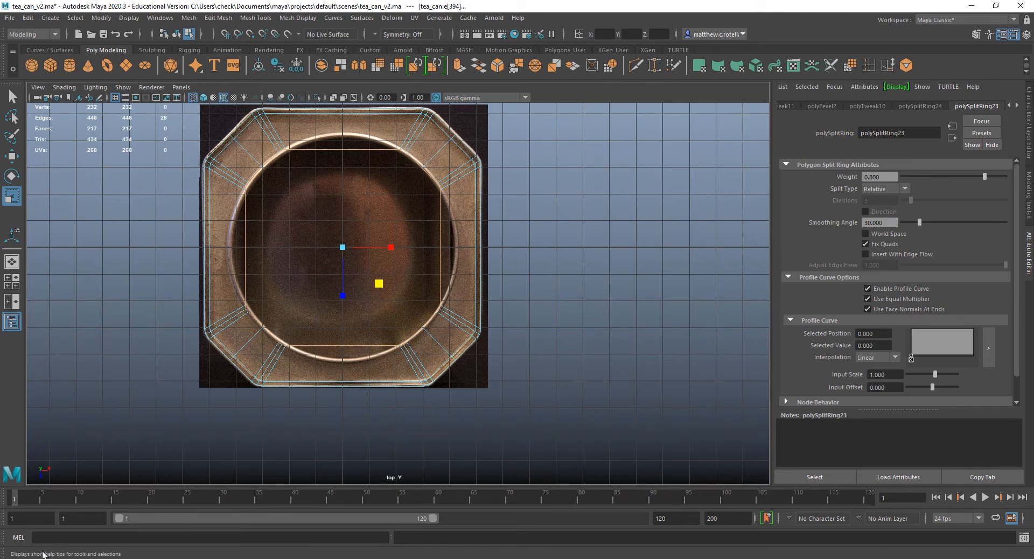
pyautogui.click(611, 65)
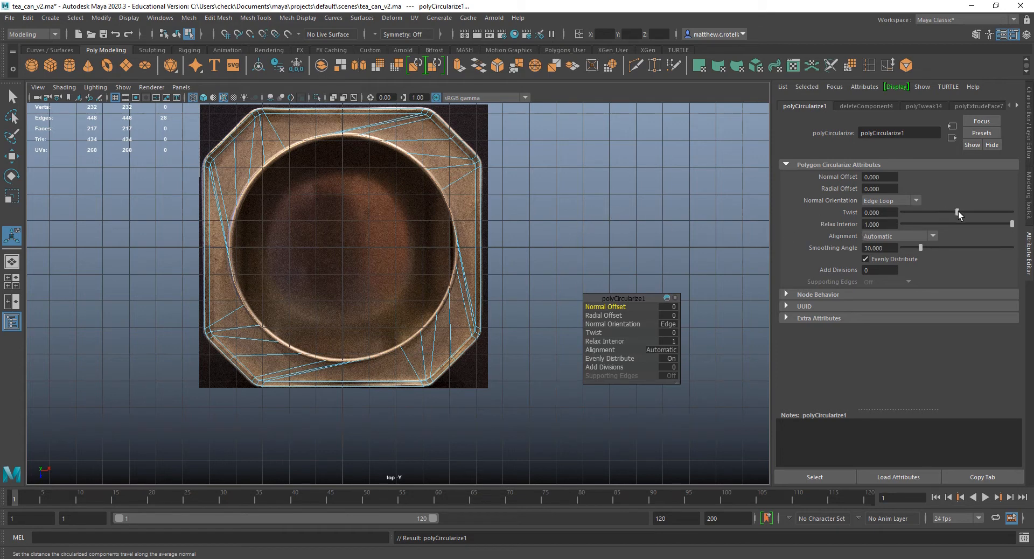
# Try Circularize twist values of 20, 30 and 25 on the top opening.
pyautogui.moveTo(958, 211); pyautogui.dragTo(961, 211)
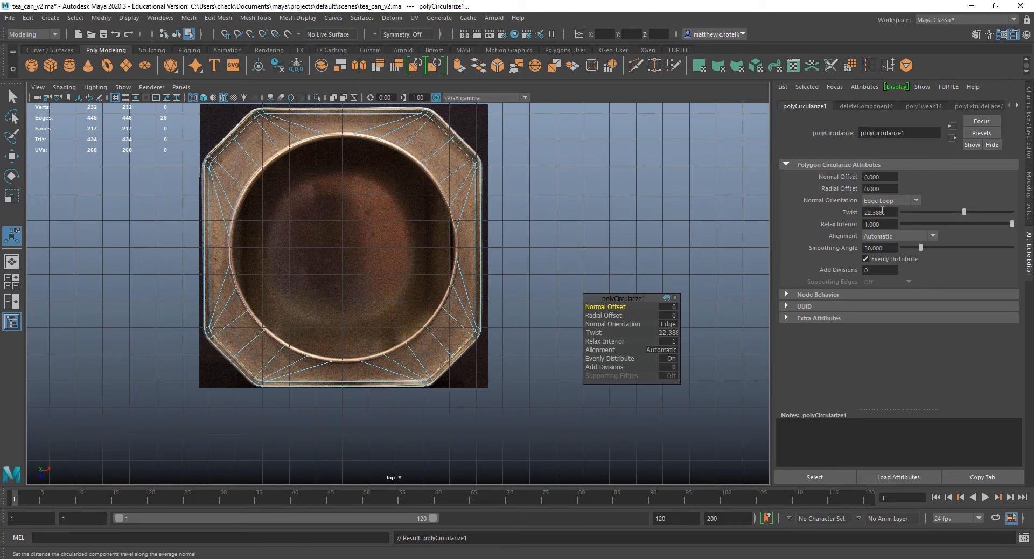
pyautogui.moveTo(890, 211); pyautogui.dragTo(859, 213)
pyautogui.write('20')
pyautogui.press('Return')
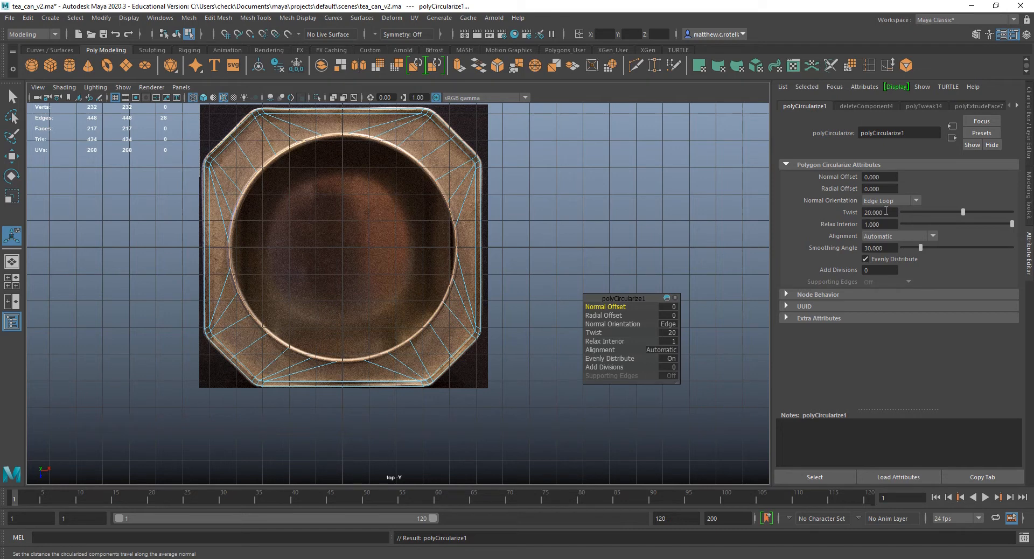
pyautogui.moveTo(889, 211); pyautogui.dragTo(811, 210)
pyautogui.write('30')
pyautogui.press('Return')
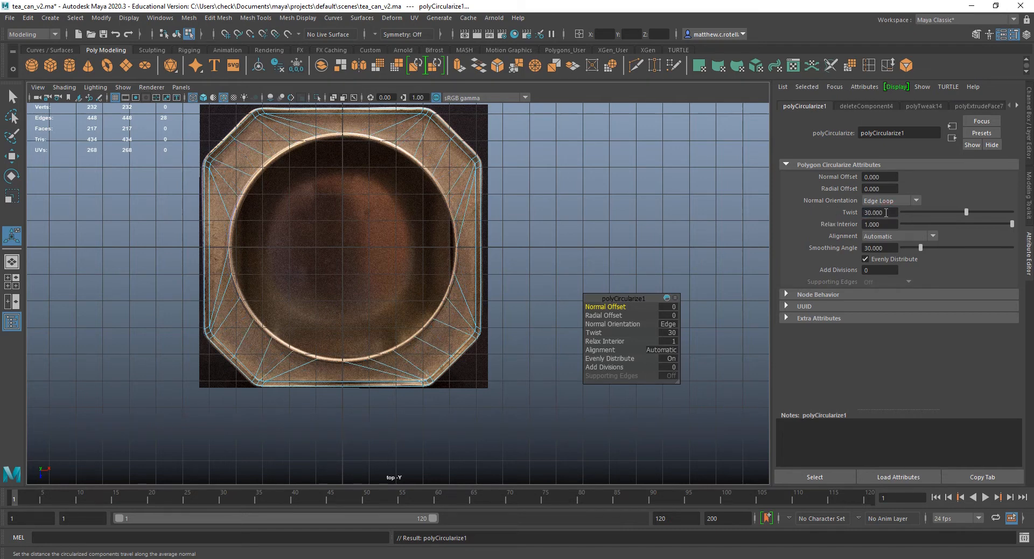
pyautogui.moveTo(885, 212); pyautogui.dragTo(820, 212)
pyautogui.write('25')
pyautogui.press('Return')
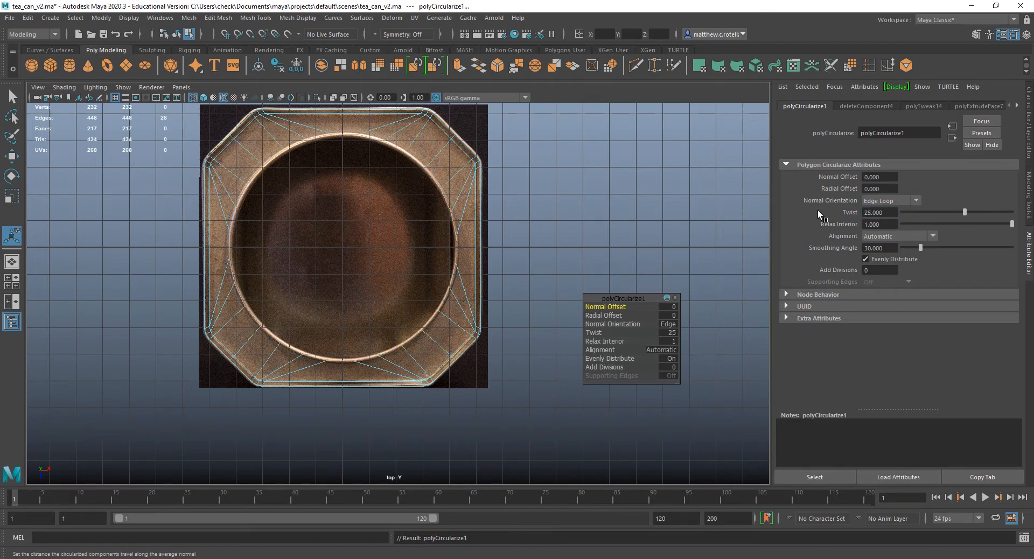
# Compare the round opening with the top reference up close and fine-tune its Circularize twist to about 24.18.
pyautogui.scroll(5, 395, 350)
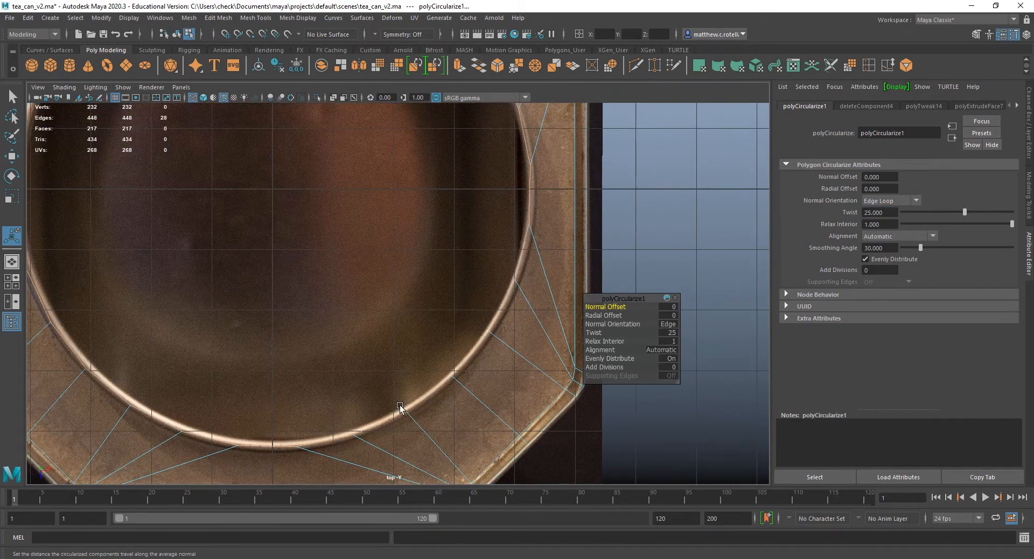
pyautogui.keyDown('alt'); pyautogui.moveTo(395, 409); pyautogui.dragTo(468, 399, button='middle'); pyautogui.keyUp('alt')
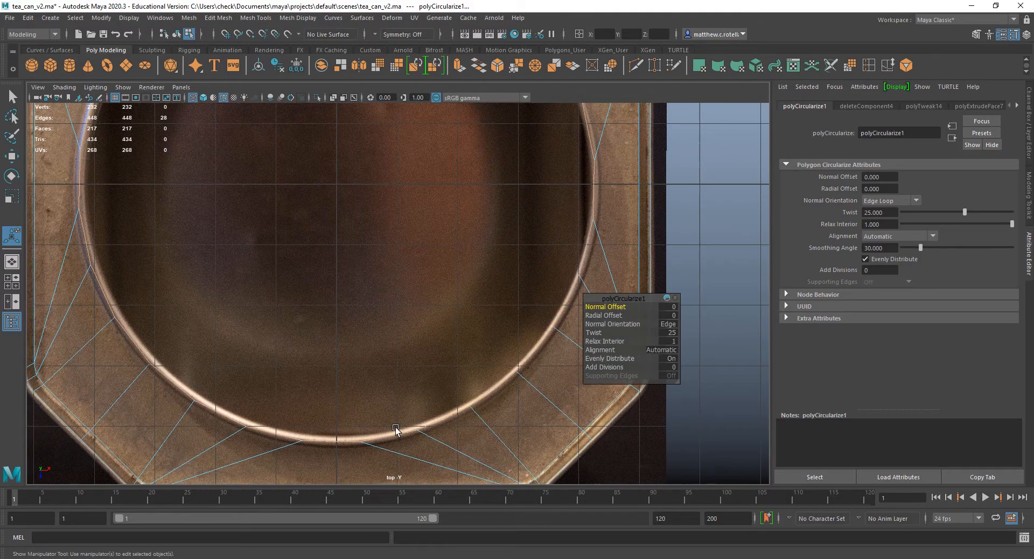
pyautogui.keyDown('alt'); pyautogui.moveTo(364, 300); pyautogui.dragTo(470, 408, button='middle'); pyautogui.keyUp('alt')
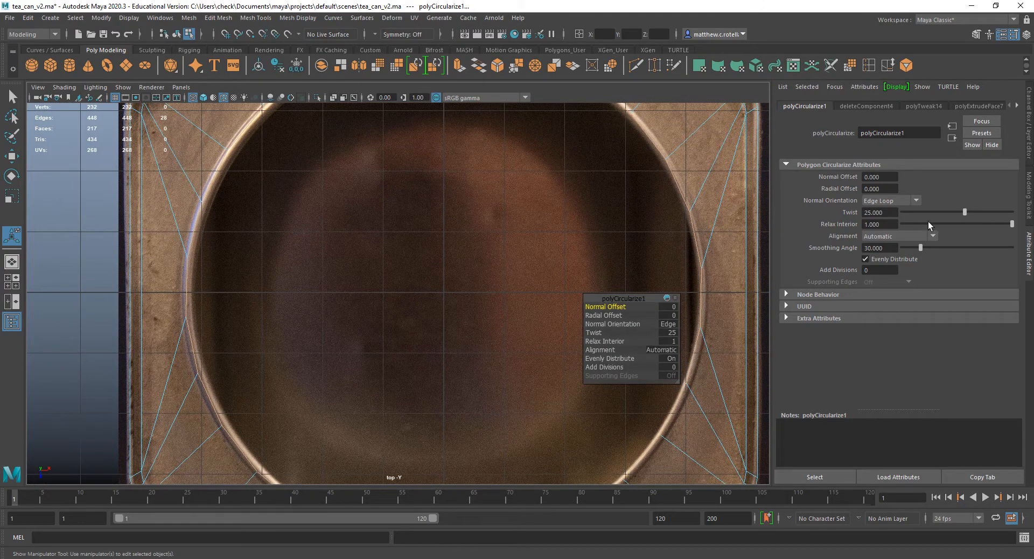
pyautogui.doubleClick(875, 212)
pyautogui.write('22')
pyautogui.press('Return')
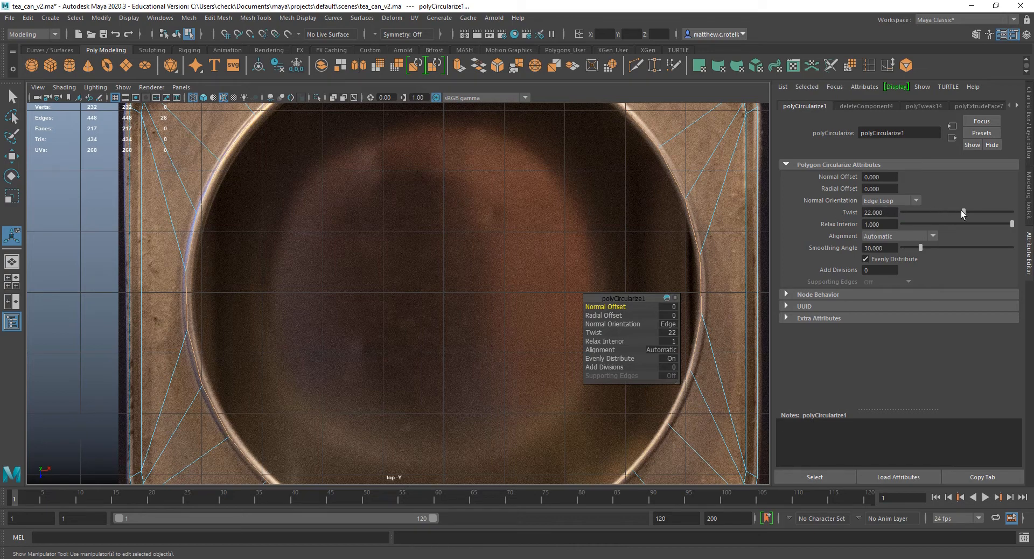
pyautogui.moveTo(966, 215); pyautogui.dragTo(963, 213)
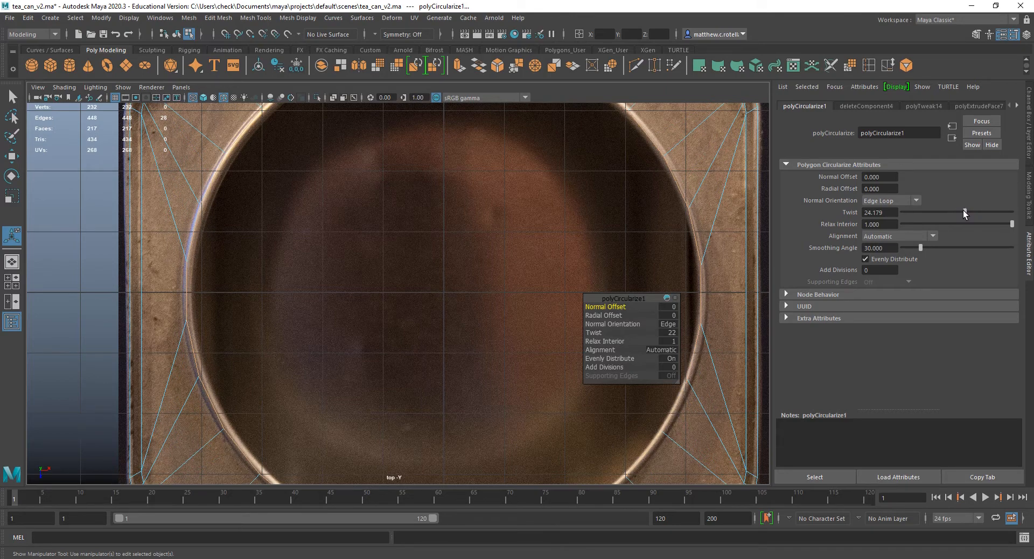
pyautogui.keyDown('alt'); pyautogui.moveTo(485, 183); pyautogui.dragTo(457, 336, button='middle'); pyautogui.keyUp('alt')
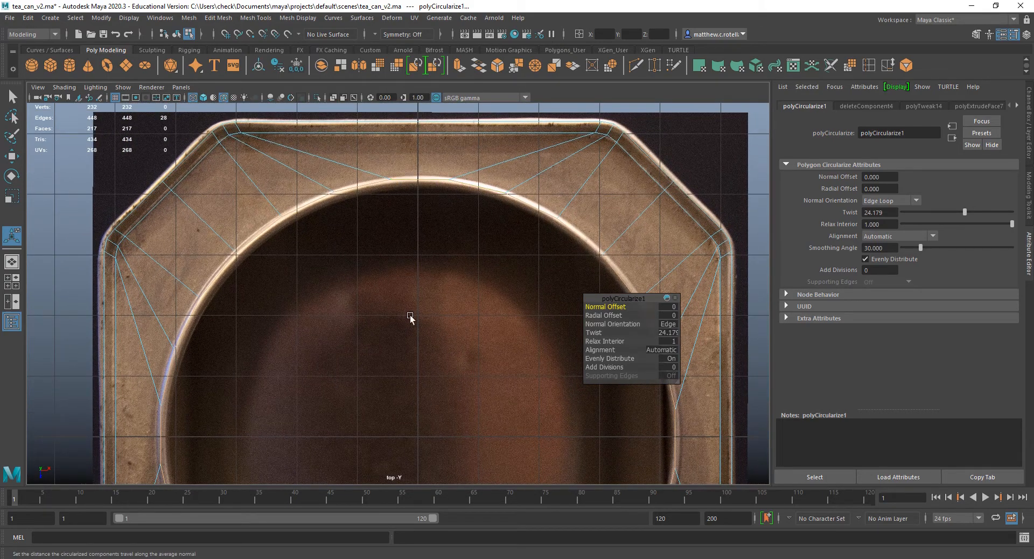
pyautogui.scroll(-5, 398, 312)
pyautogui.keyDown('alt'); pyautogui.moveTo(388, 307); pyautogui.dragTo(289, 249, button='middle'); pyautogui.keyUp('alt')
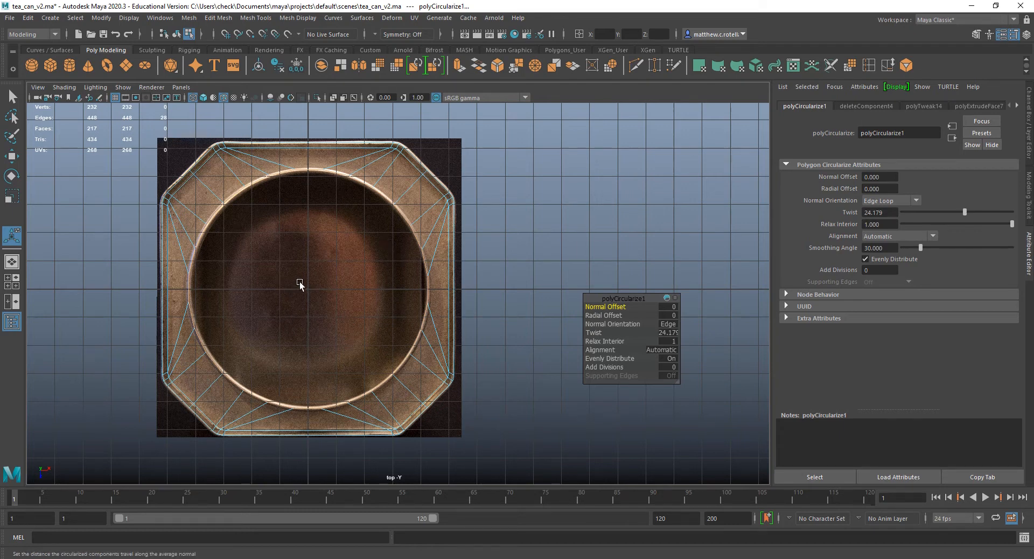
pyautogui.press('q')
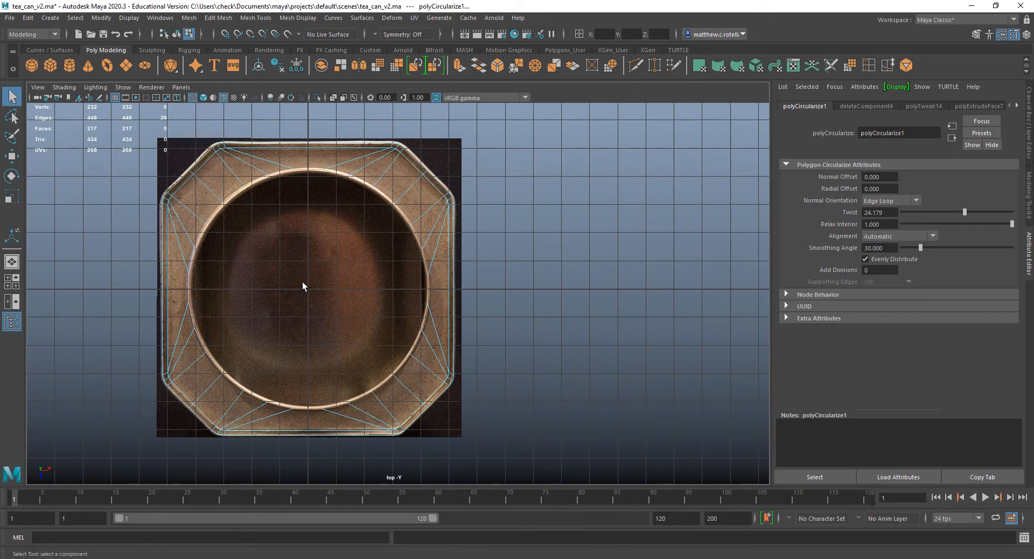
# Try to insert an edge loop around the top surface between the round opening and the outer rim.
pyautogui.rightClick(308, 169)
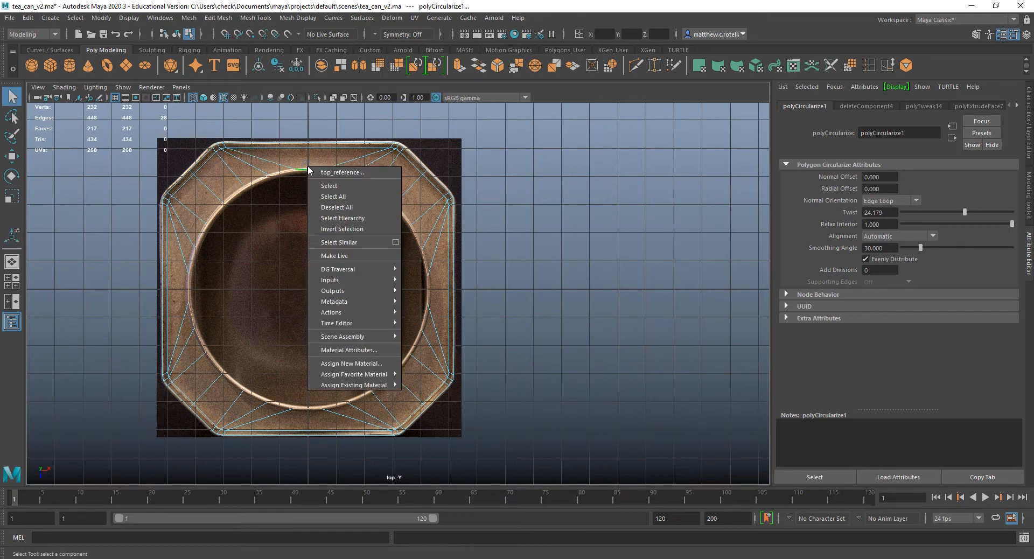
pyautogui.click(263, 178)
pyautogui.click(253, 186)
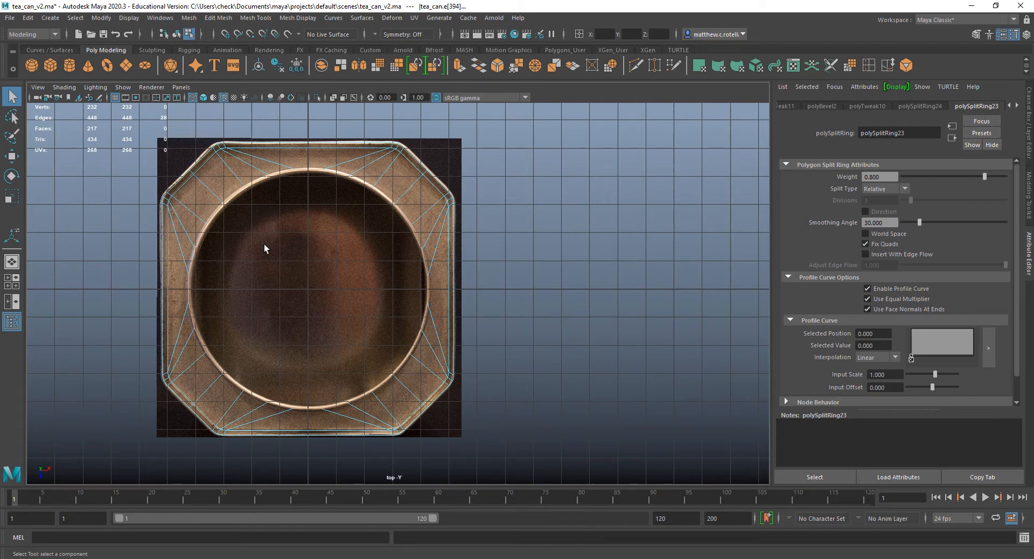
pyautogui.press('space')
pyautogui.click(868, 66)
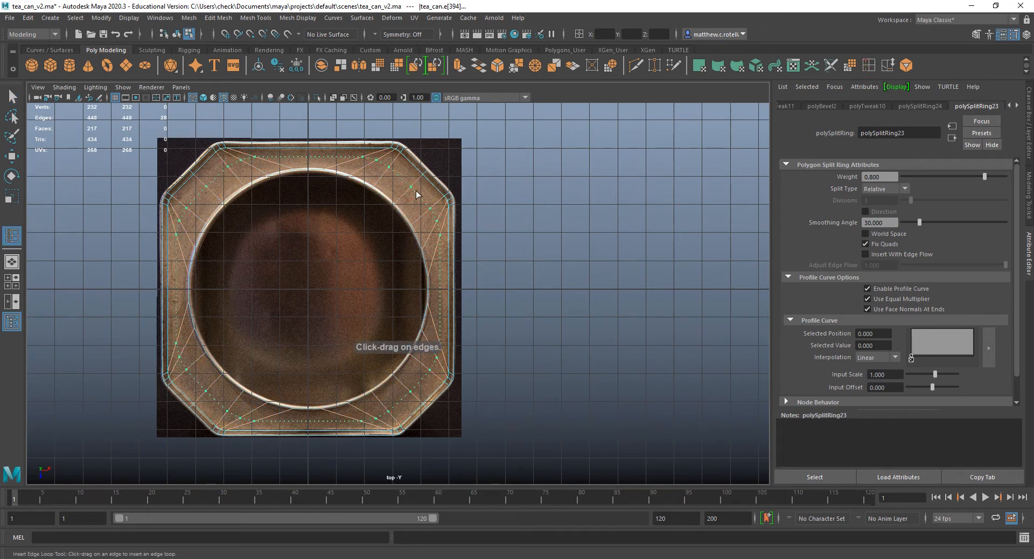
pyautogui.moveTo(404, 198)
pyautogui.mouseDown()
pyautogui.moveTo(419, 186)
pyautogui.moveTo(409, 187)
pyautogui.mouseUp()
pyautogui.hotkey('ctrl', 'z')
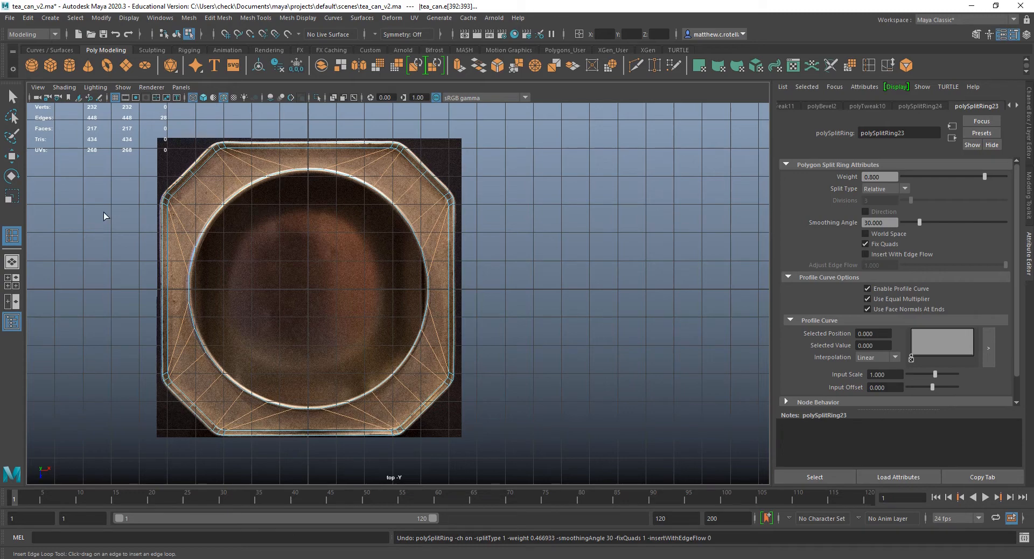
pyautogui.press('q')
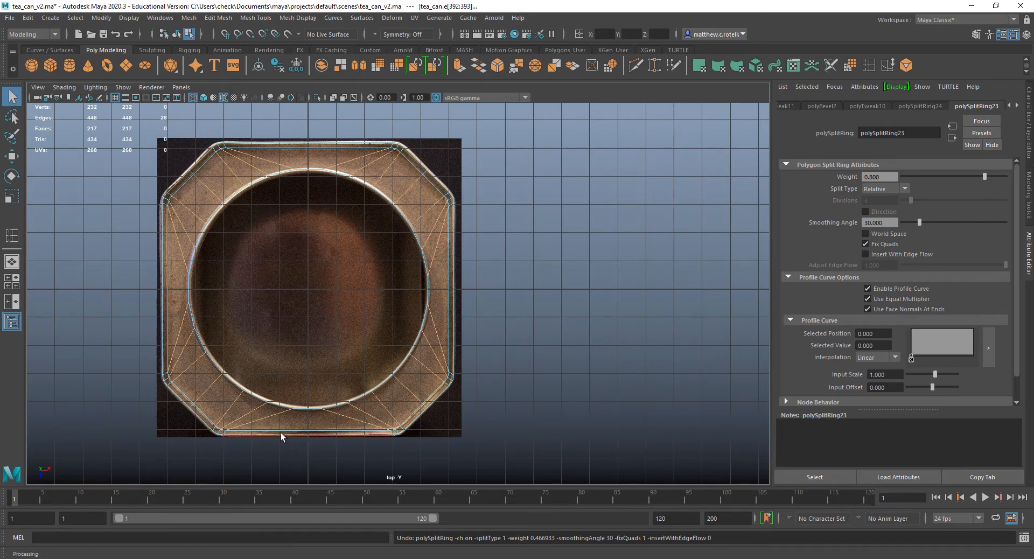
# Create a polygon cylinder and raise it above the can's opening to about 5.9 in Y.
pyautogui.scroll(-3, 365, 377)
pyautogui.scroll(2, 353, 375)
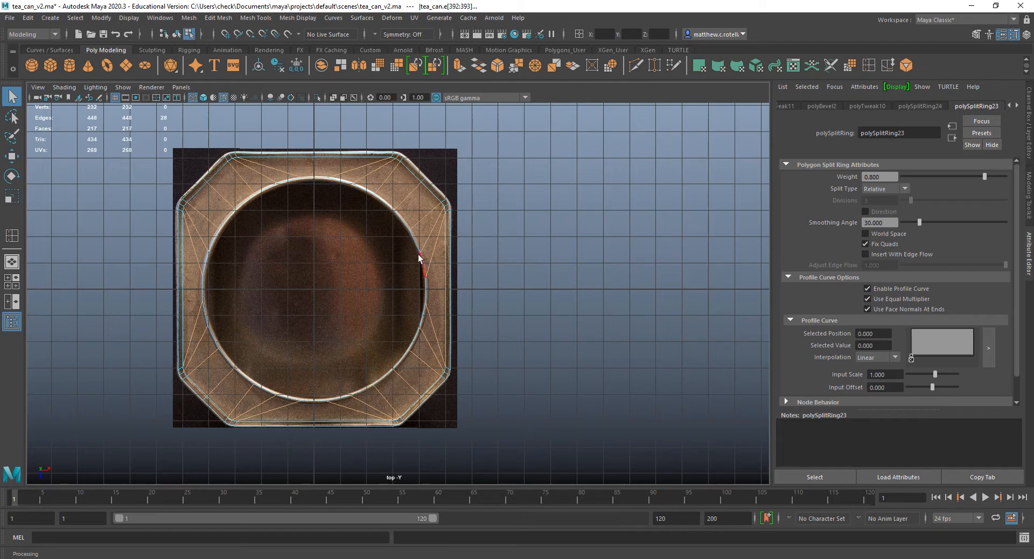
pyautogui.press('space')
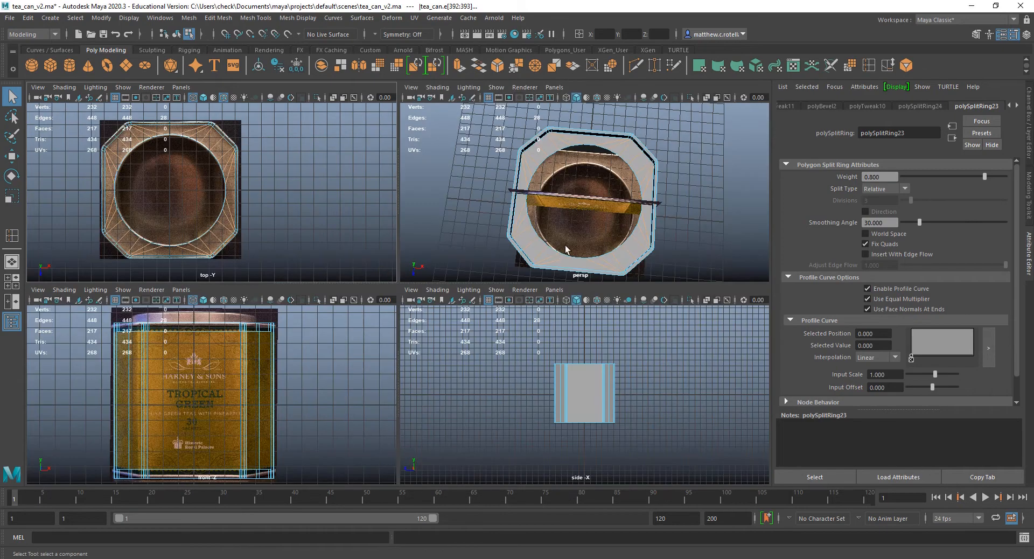
pyautogui.press('space')
pyautogui.keyDown('alt'); pyautogui.moveTo(498, 370); pyautogui.dragTo(503, 273); pyautogui.keyUp('alt')
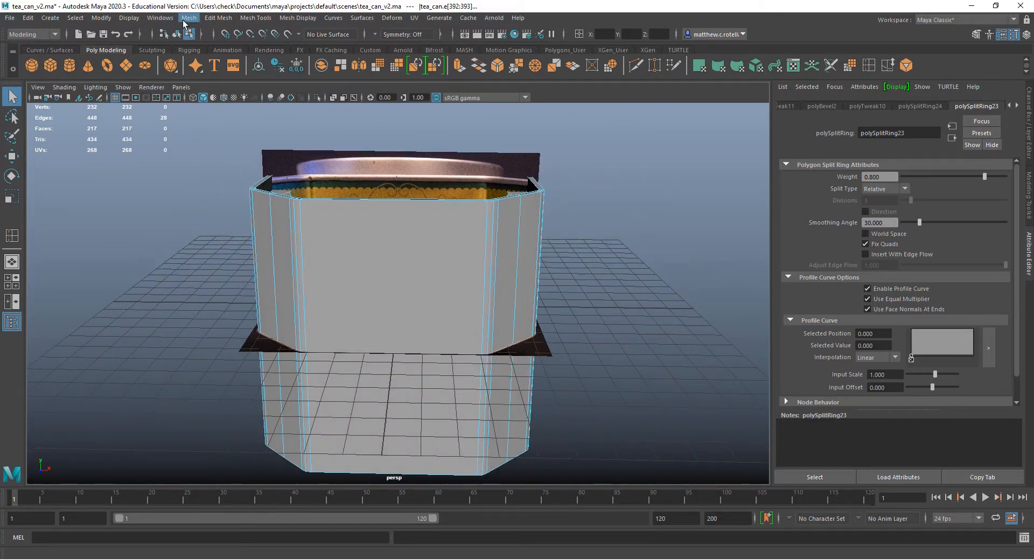
pyautogui.click(66, 63)
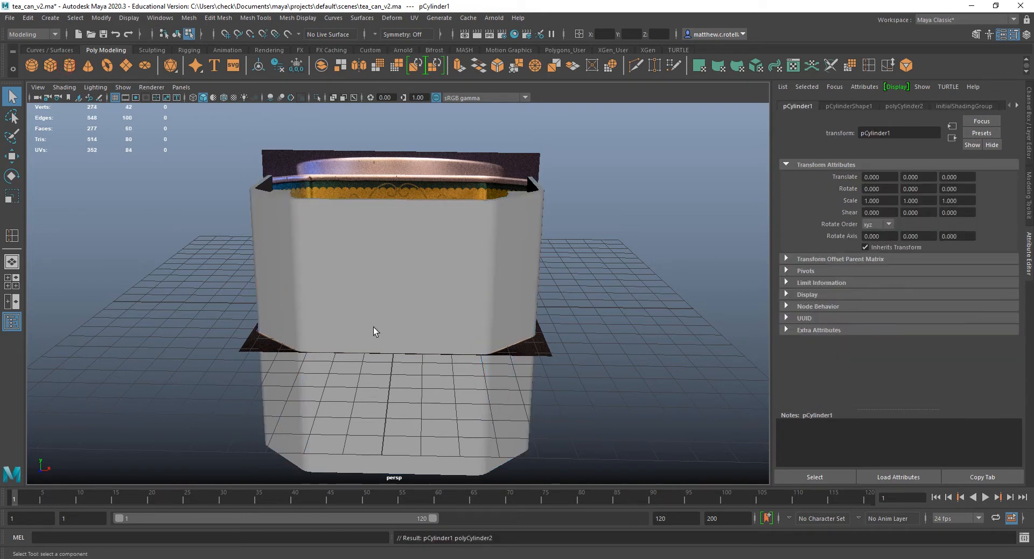
pyautogui.press('w')
pyautogui.moveTo(397, 276); pyautogui.dragTo(399, 135)
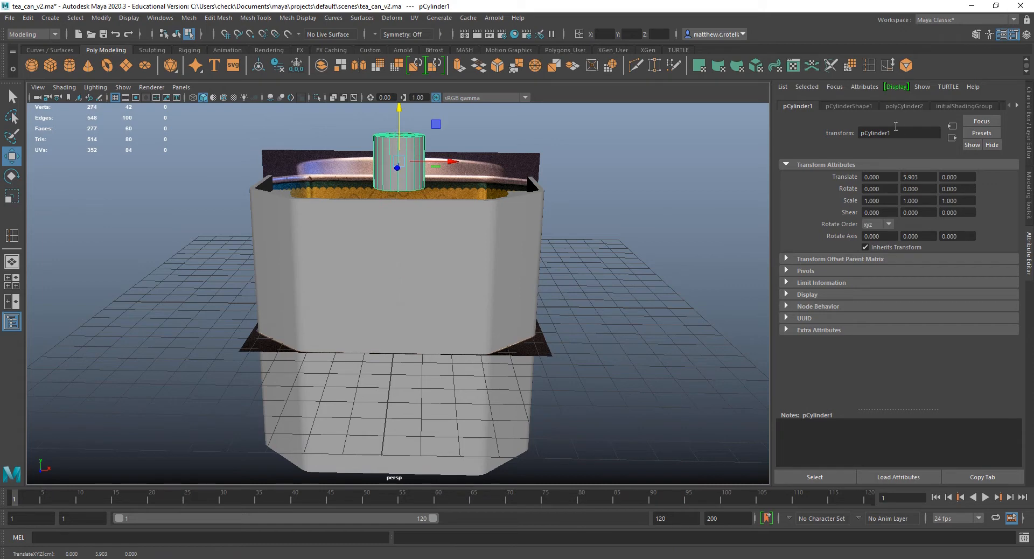
# Set the new cylinder's height to 1.5.
pyautogui.click(904, 106)
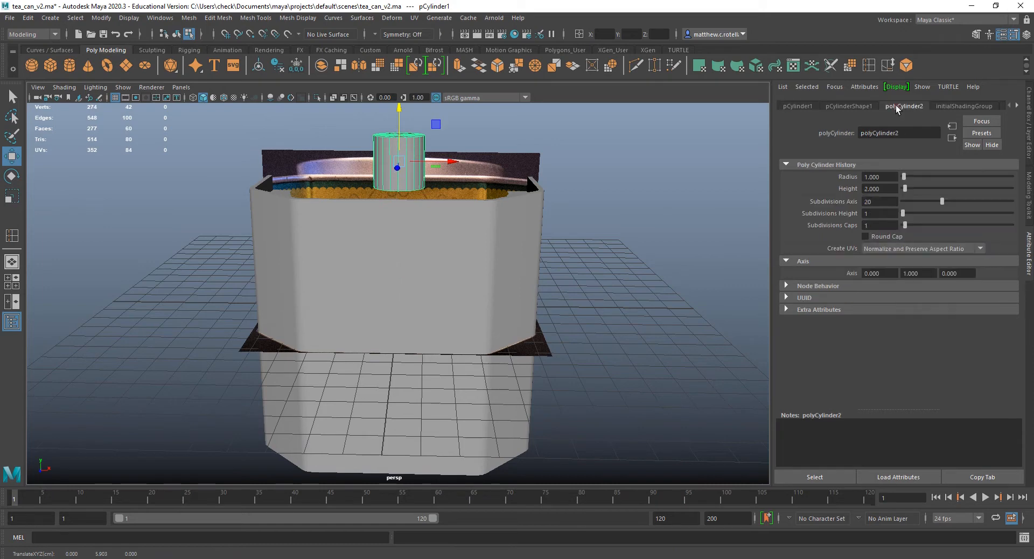
pyautogui.click(894, 189)
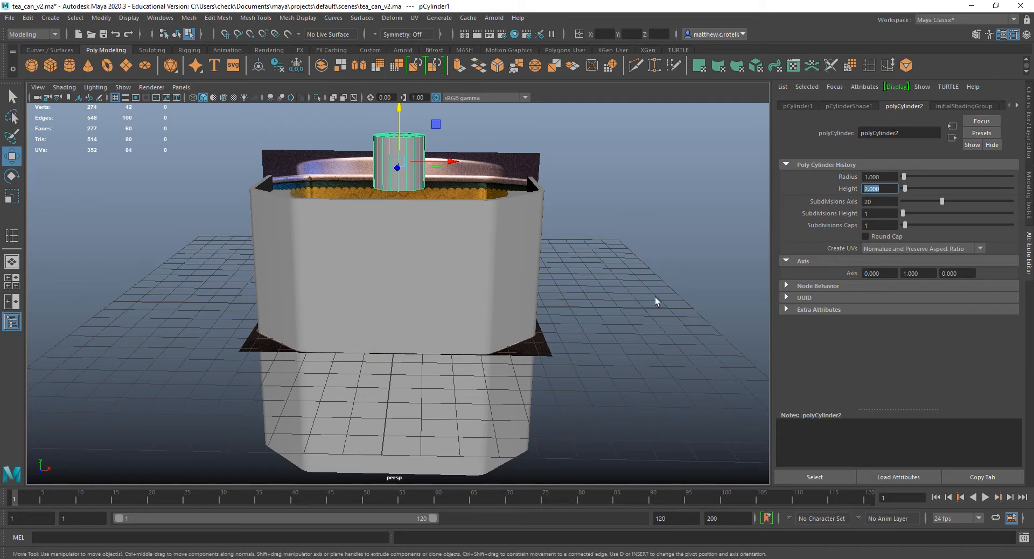
pyautogui.write('1.5')
pyautogui.press('Return')
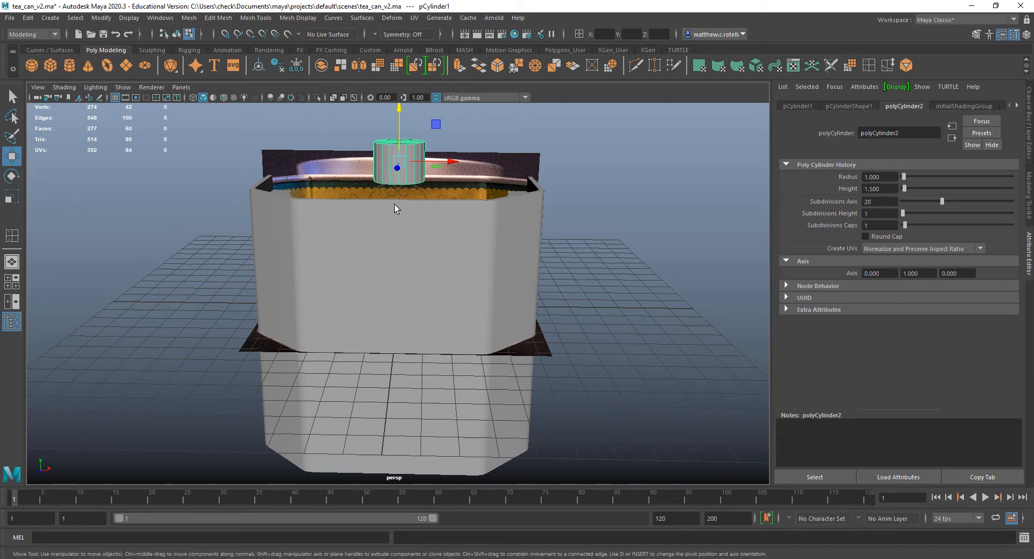
# Widen the cylinder to a radius of about 3.99 and compare it with the lid in the front reference.
pyautogui.scroll(5, 425, 245)
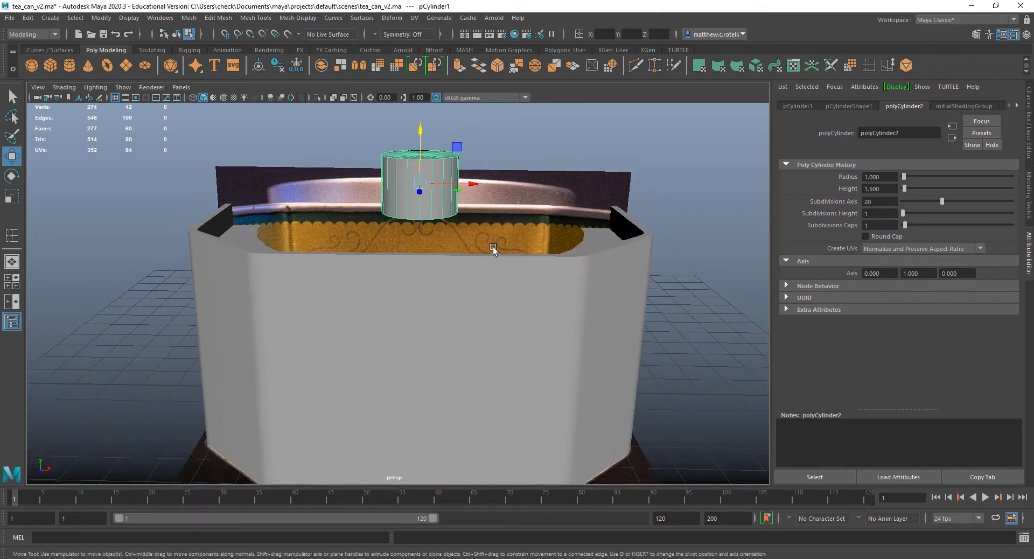
pyautogui.keyDown('alt'); pyautogui.moveTo(494, 249); pyautogui.dragTo(467, 290, button='middle'); pyautogui.keyUp('alt')
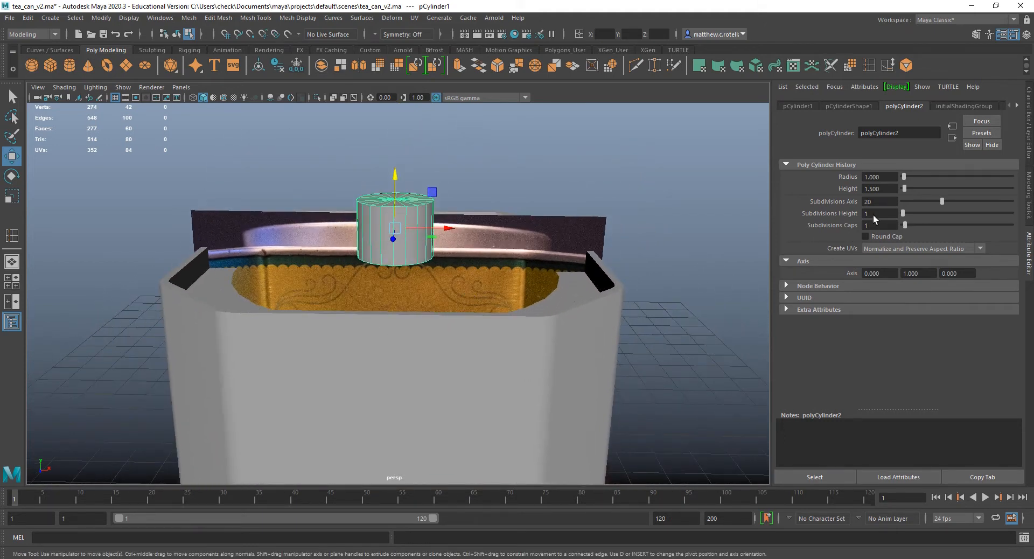
pyautogui.moveTo(904, 176); pyautogui.dragTo(908, 177)
pyautogui.press('space')
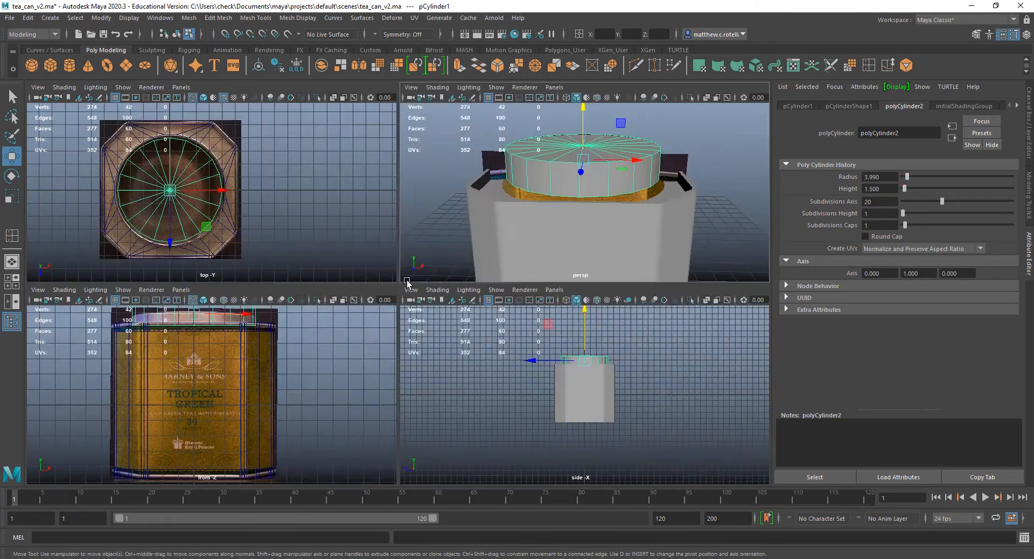
pyautogui.press('space')
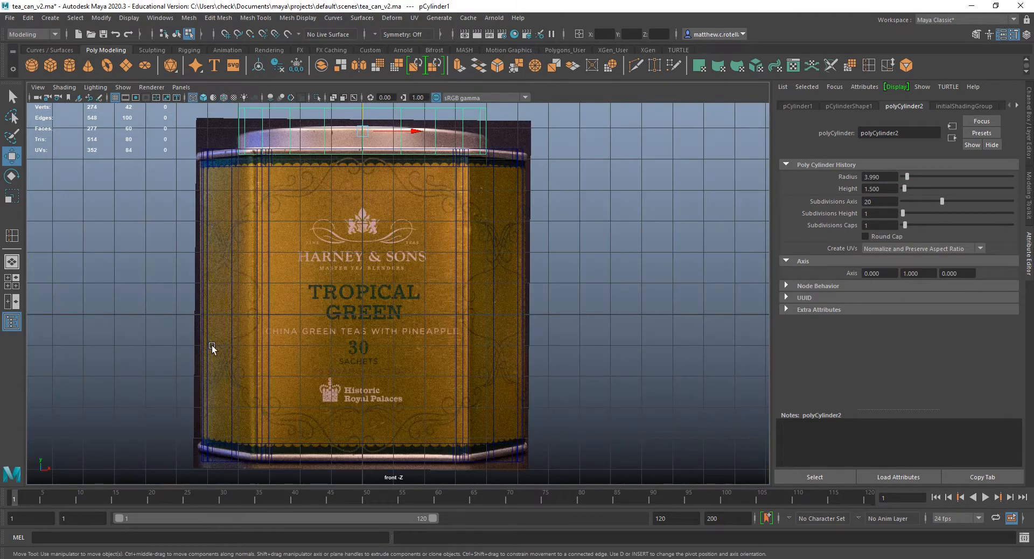
# Set the lid cylinder's radius to 4.2 so it spans slightly wider than the lid in the front reference.
pyautogui.scroll(-3, 325, 325)
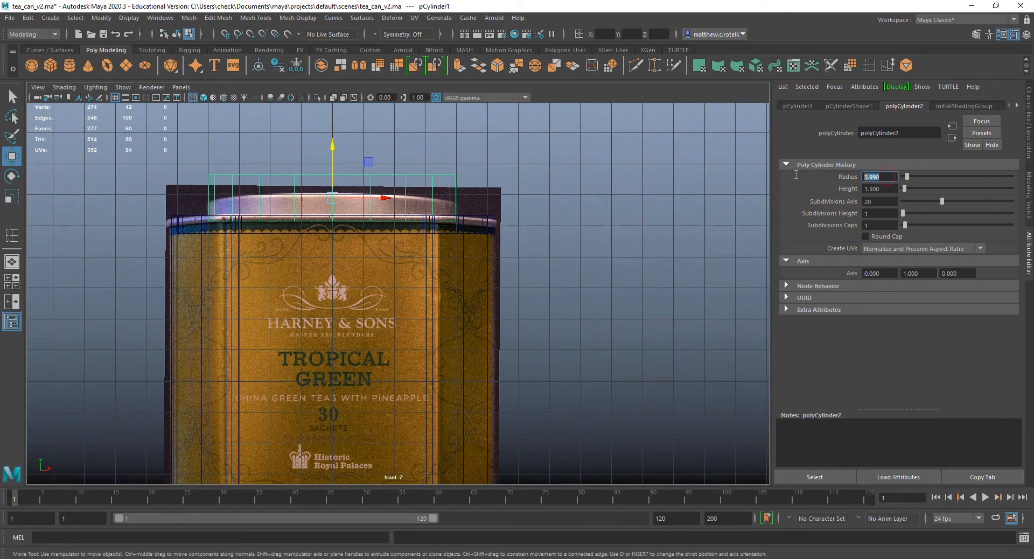
pyautogui.press('Return')
pyautogui.click(875, 176)
pyautogui.write('4.2')
pyautogui.press('Return')
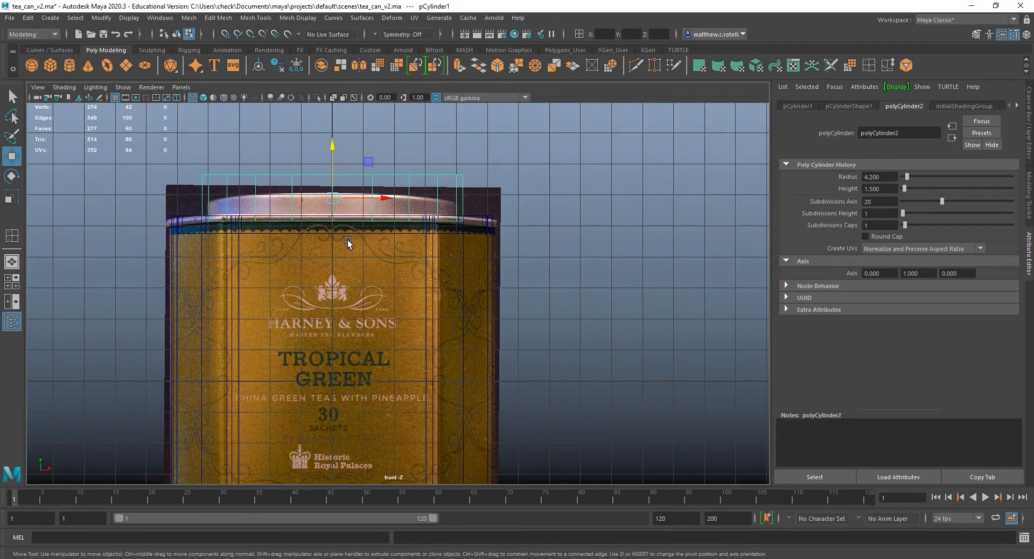
# Set the lid cylinder's axis subdivisions to 28 and check it above the can in perspective.
pyautogui.press('space')
pyautogui.press('space')
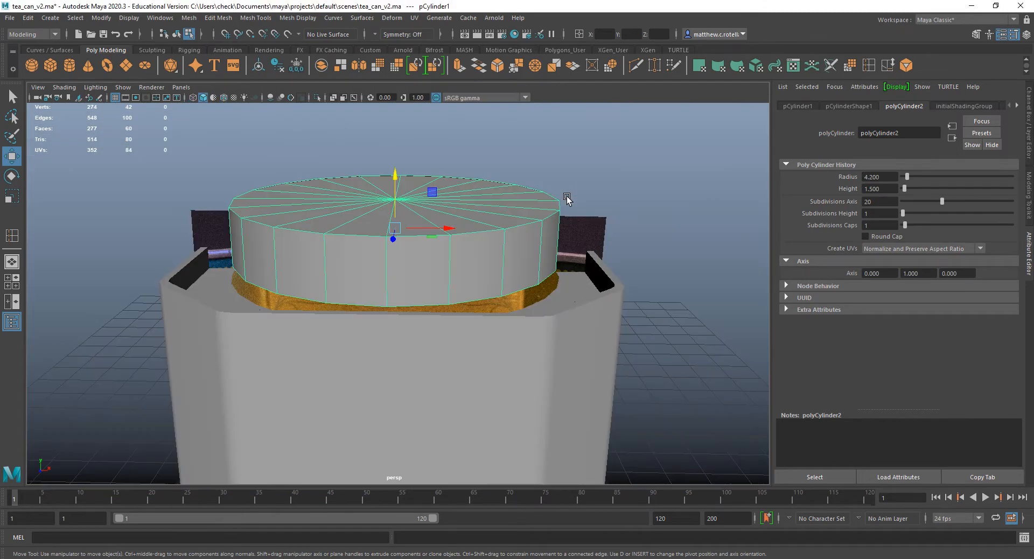
pyautogui.scroll(5, 366, 269)
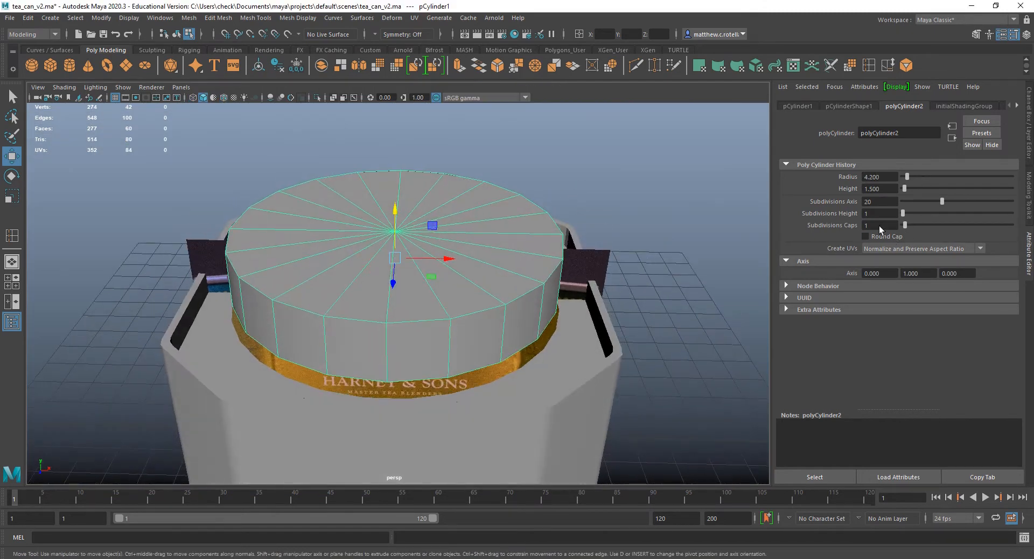
pyautogui.click(881, 202)
pyautogui.write('28')
pyautogui.press('Return')
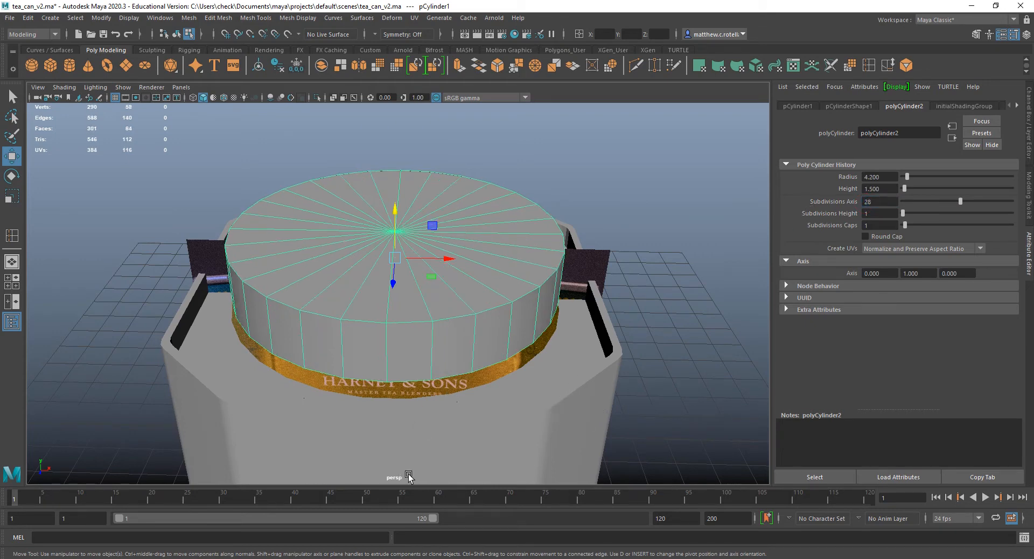
pyautogui.press('q')
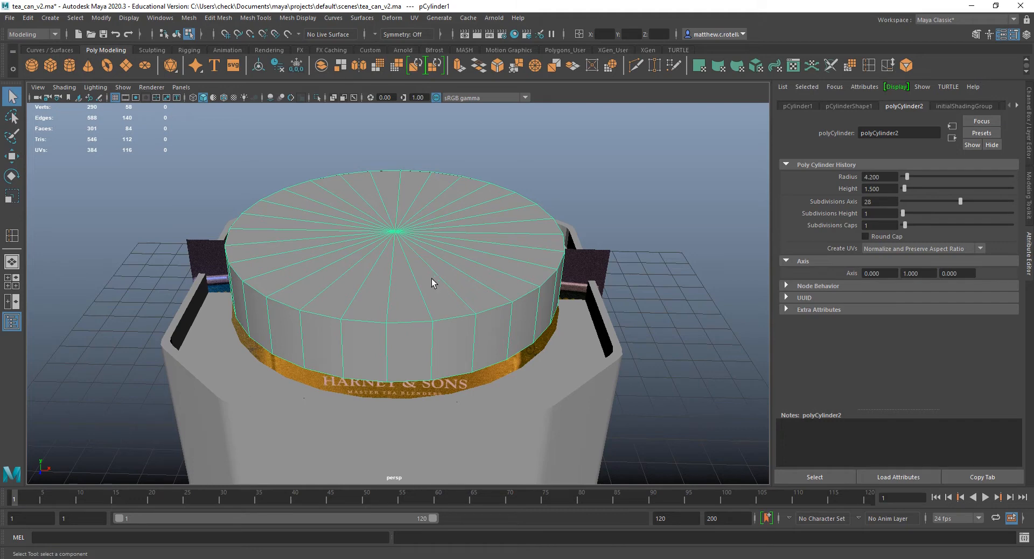
# Return to object selection and lower the lid cylinder to about 5.43 in Y against the front reference.
pyautogui.click(251, 390)
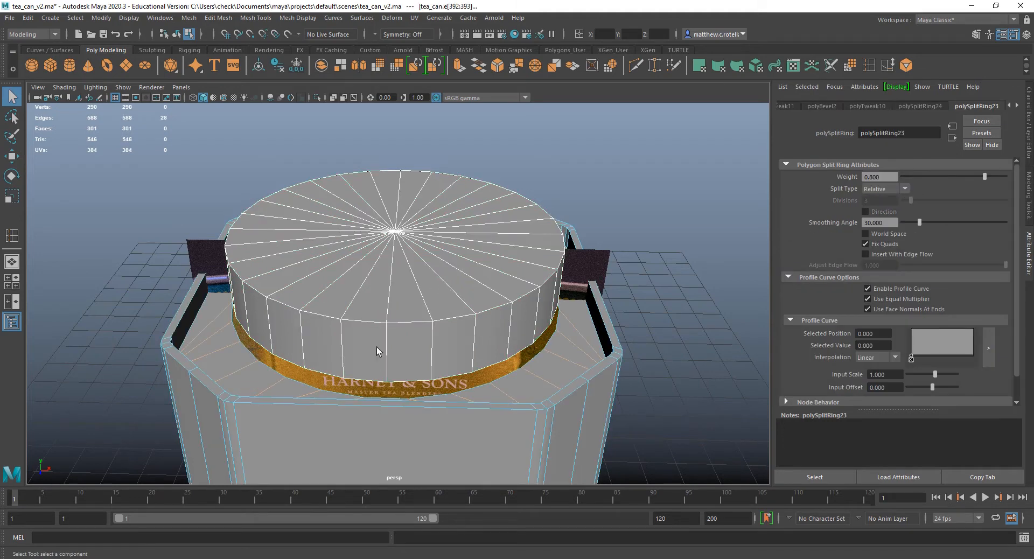
pyautogui.moveTo(375, 274); pyautogui.dragTo(429, 258, button='right')
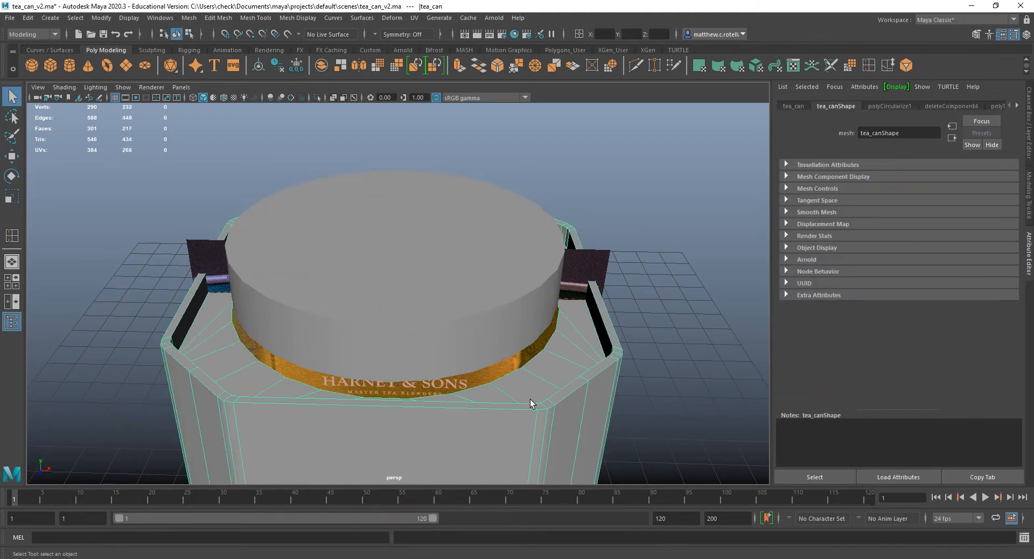
pyautogui.keyDown('alt'); pyautogui.moveTo(453, 395); pyautogui.dragTo(453, 370); pyautogui.keyUp('alt')
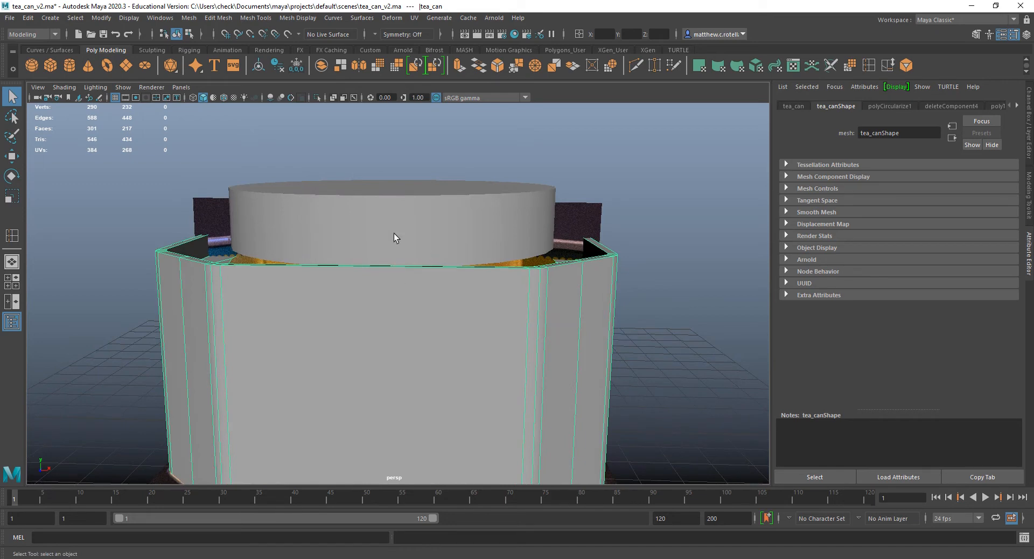
pyautogui.press('space')
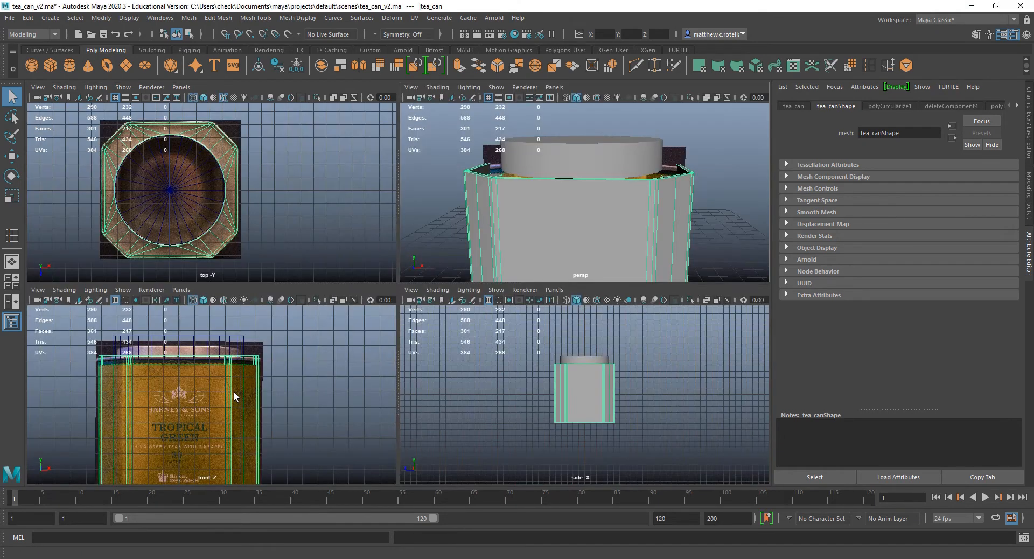
pyautogui.press('space')
pyautogui.click(272, 174)
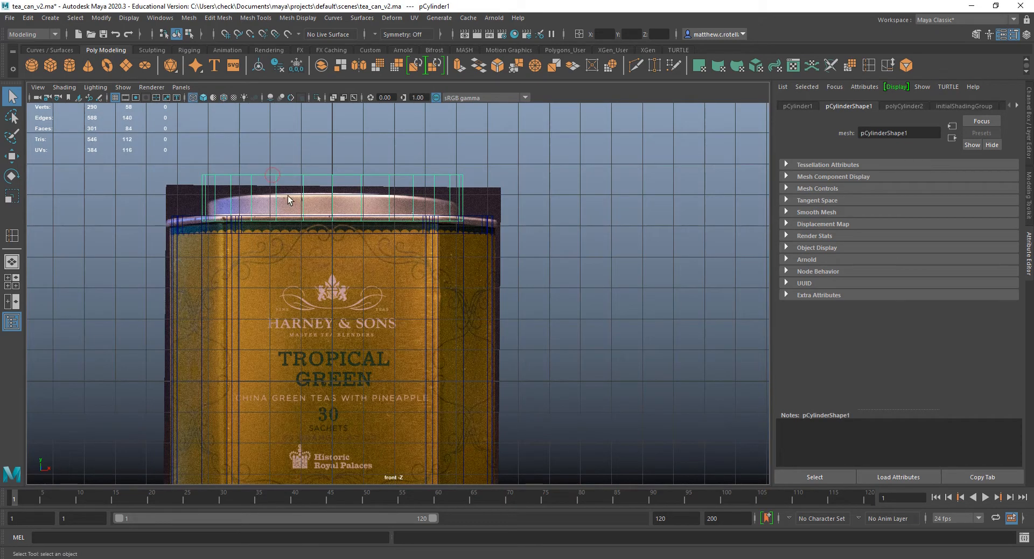
pyautogui.press('w')
pyautogui.moveTo(333, 147); pyautogui.dragTo(332, 161)
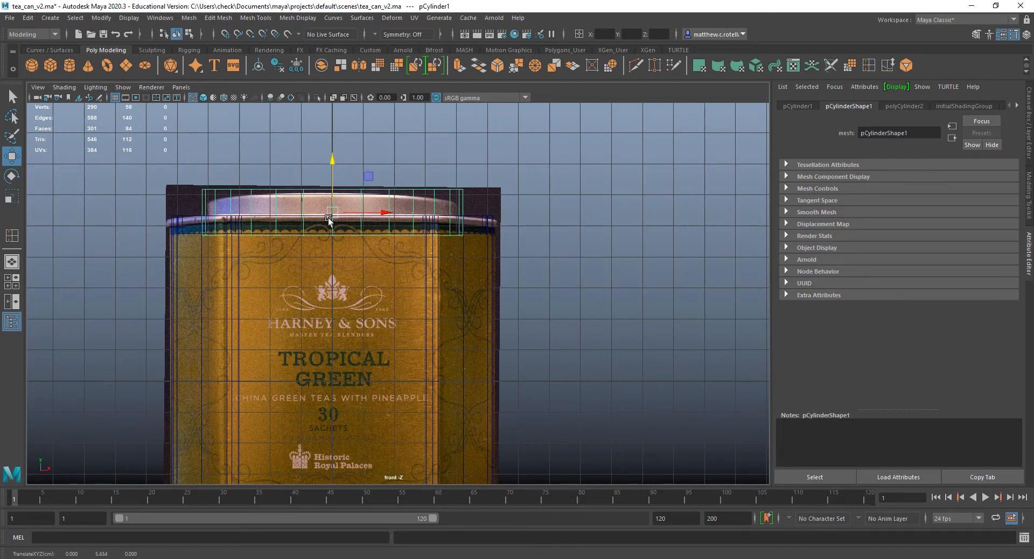
pyautogui.scroll(1, 334, 210)
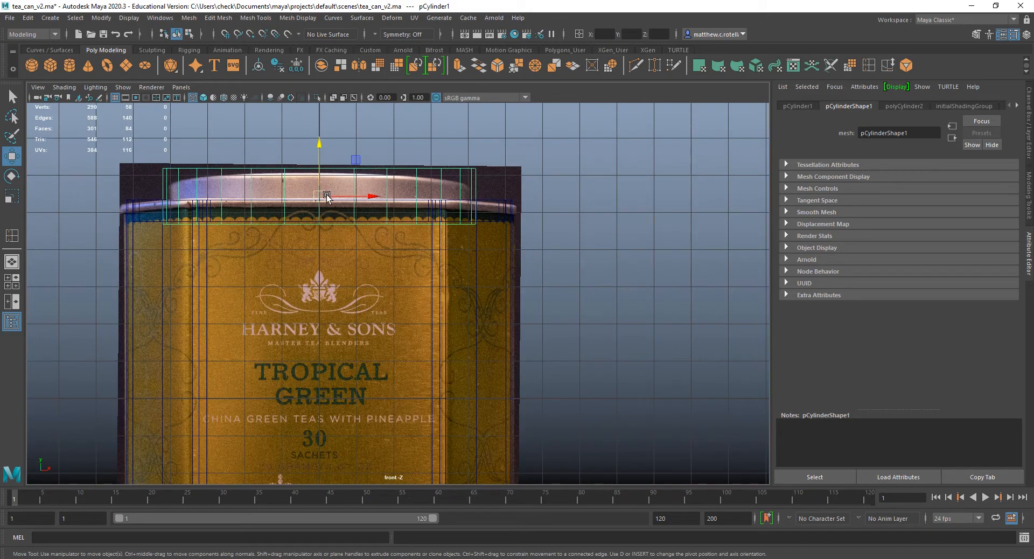
# Select the full ring of top faces between the can's round opening and its outer rim.
pyautogui.press('space')
pyautogui.press('space')
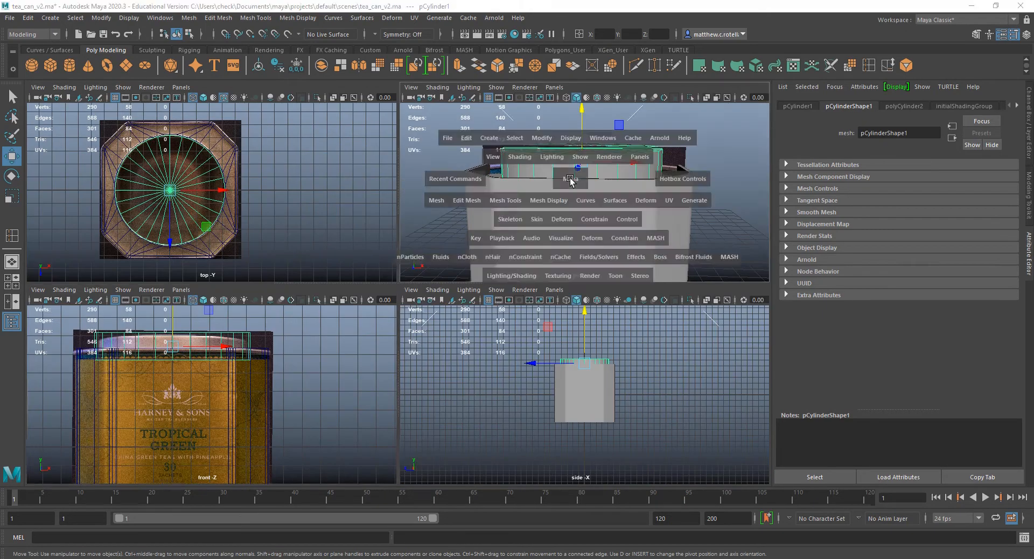
pyautogui.click(208, 328)
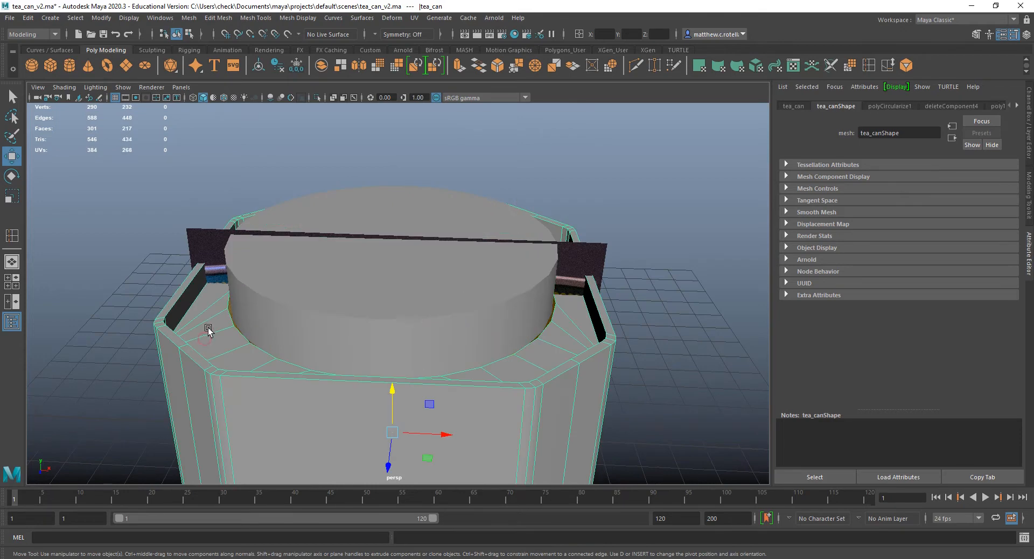
pyautogui.keyDown('alt'); pyautogui.moveTo(208, 328); pyautogui.dragTo(236, 403); pyautogui.keyUp('alt')
pyautogui.moveTo(230, 288); pyautogui.dragTo(240, 304, button='right')
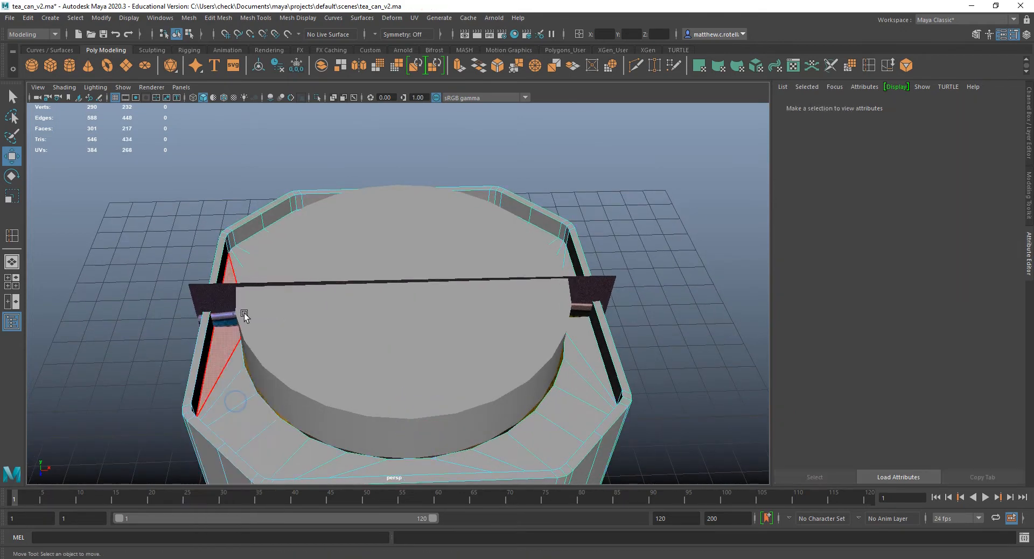
pyautogui.keyDown('alt'); pyautogui.moveTo(244, 313); pyautogui.dragTo(308, 326); pyautogui.keyUp('alt')
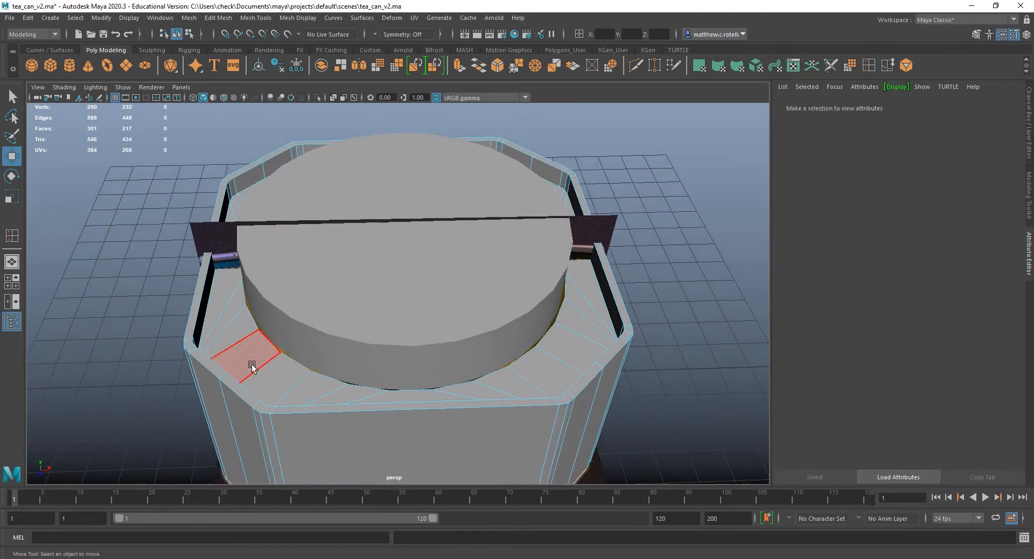
pyautogui.keyDown('alt'); pyautogui.moveTo(511, 364); pyautogui.dragTo(539, 332, button='right'); pyautogui.keyUp('alt')
pyautogui.keyDown('alt'); pyautogui.moveTo(539, 332); pyautogui.dragTo(575, 306); pyautogui.keyUp('alt')
pyautogui.keyDown('alt'); pyautogui.moveTo(490, 306); pyautogui.dragTo(431, 322, button='right'); pyautogui.keyUp('alt')
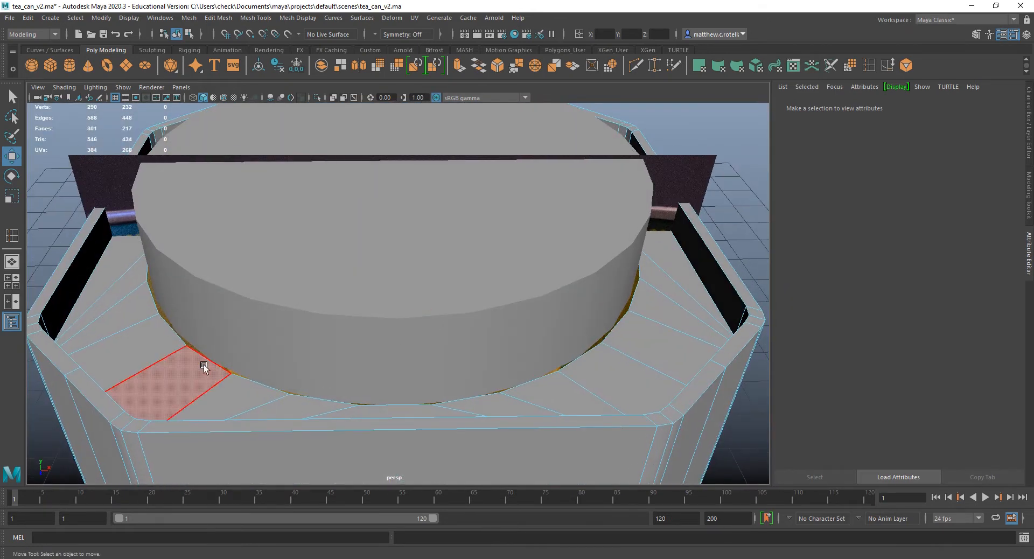
pyautogui.click(172, 364)
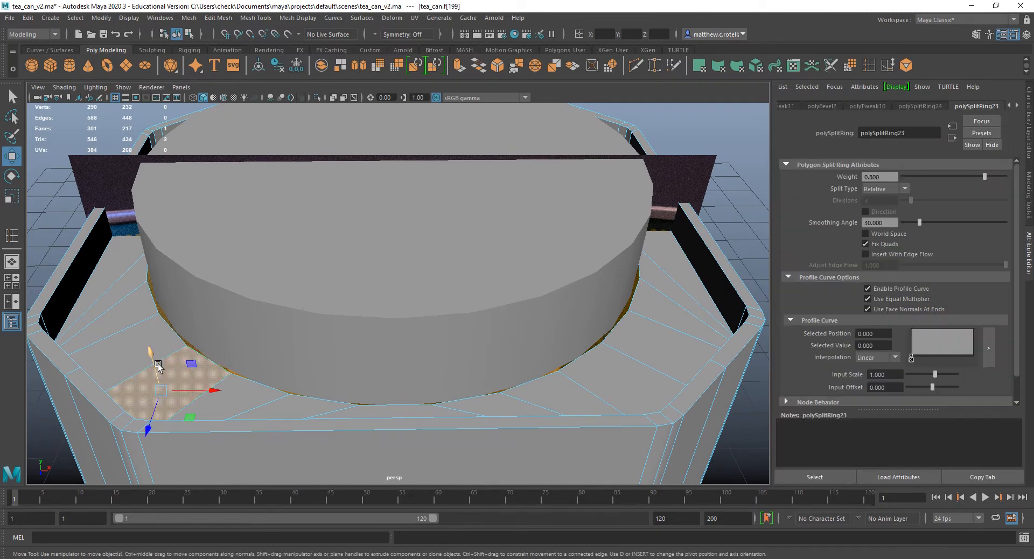
pyautogui.press('q')
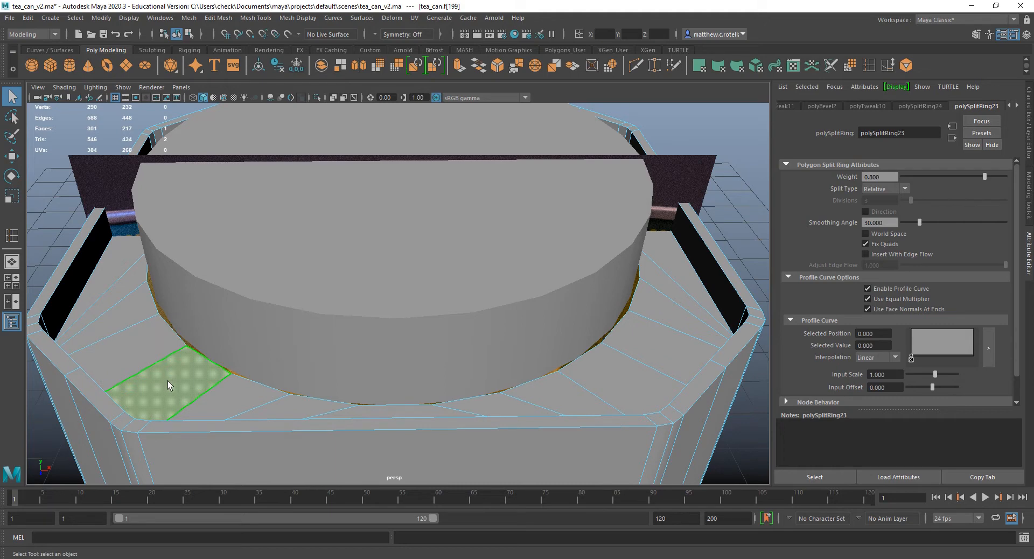
pyautogui.keyDown('shift'); pyautogui.doubleClick(130, 347); pyautogui.keyUp('shift')
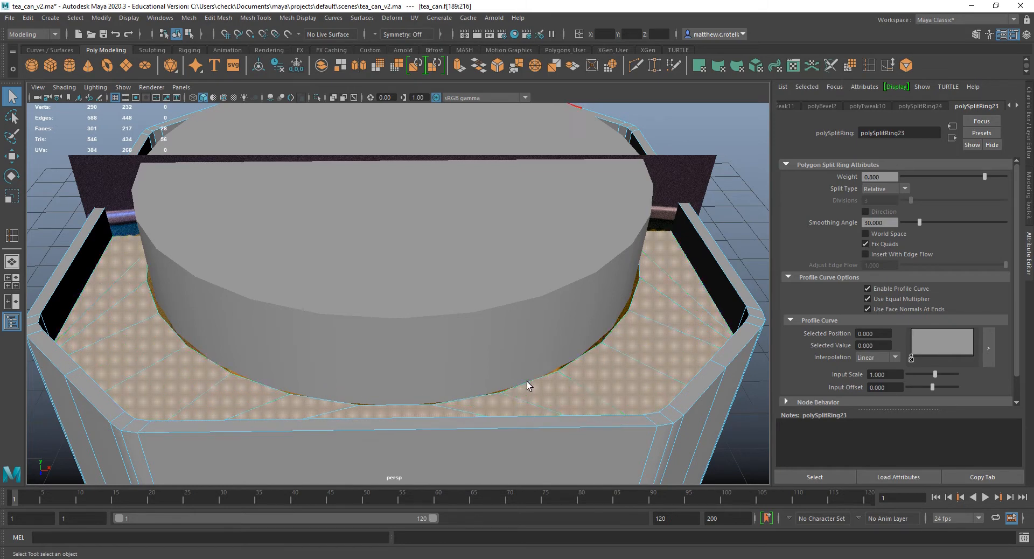
# Try to lower the selected ring of top faces to about 4.68 in Y.
pyautogui.scroll(-3, 457, 322)
pyautogui.keyDown('alt'); pyautogui.moveTo(457, 322); pyautogui.dragTo(416, 323); pyautogui.keyUp('alt')
pyautogui.press('w')
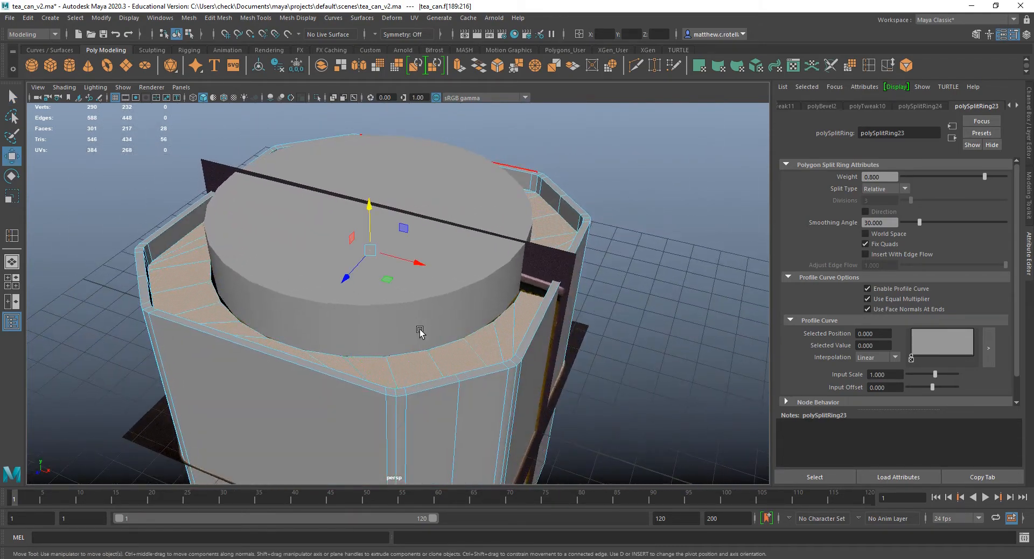
pyautogui.scroll(3, 455, 353)
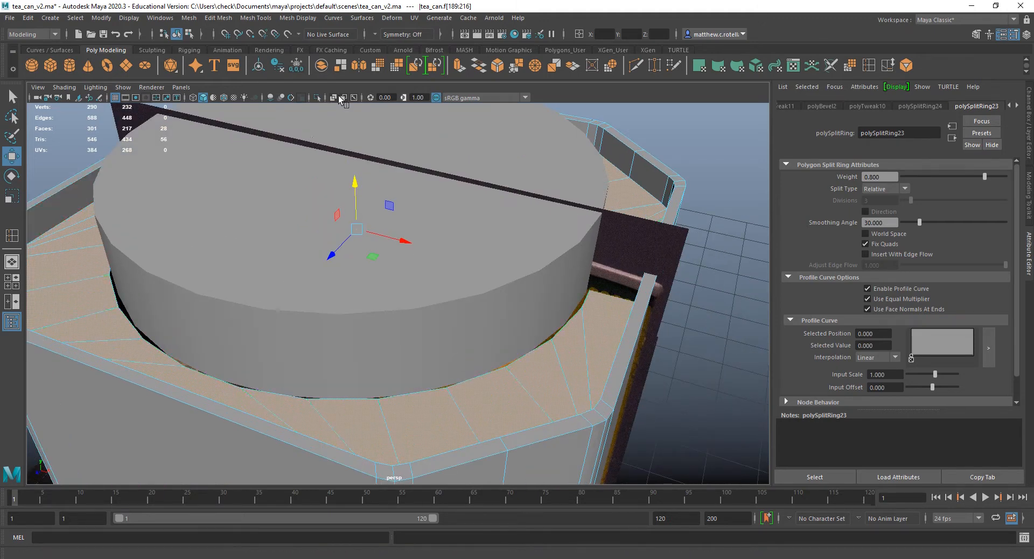
pyautogui.keyDown('alt'); pyautogui.moveTo(327, 226); pyautogui.dragTo(342, 199); pyautogui.keyUp('alt')
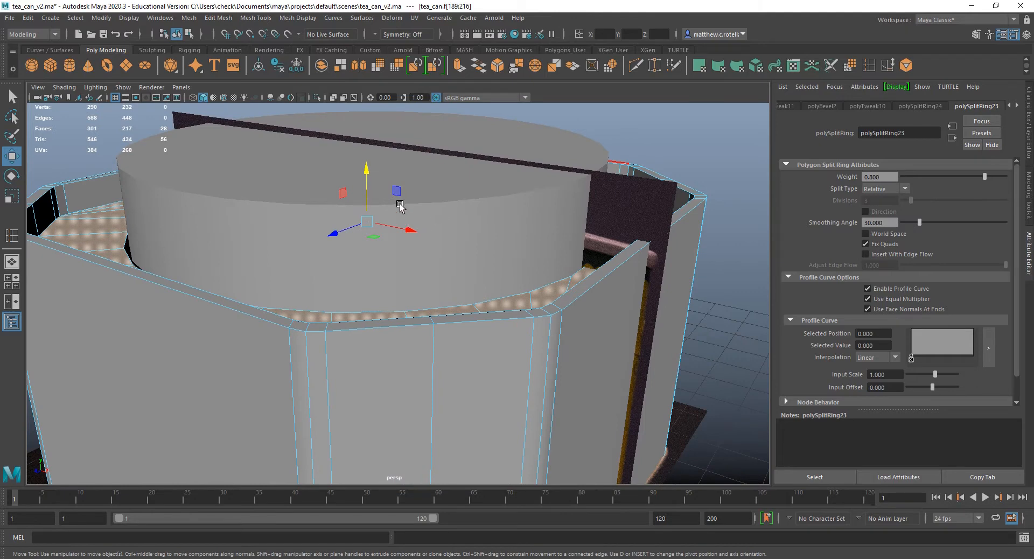
pyautogui.keyDown('alt'); pyautogui.moveTo(401, 208); pyautogui.dragTo(415, 222, button='middle'); pyautogui.keyUp('alt')
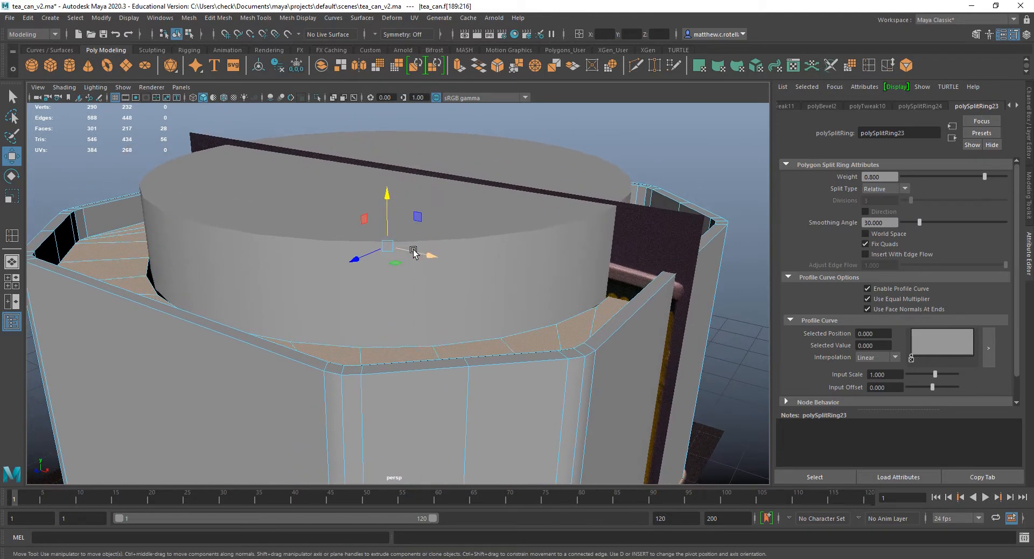
pyautogui.press('v')
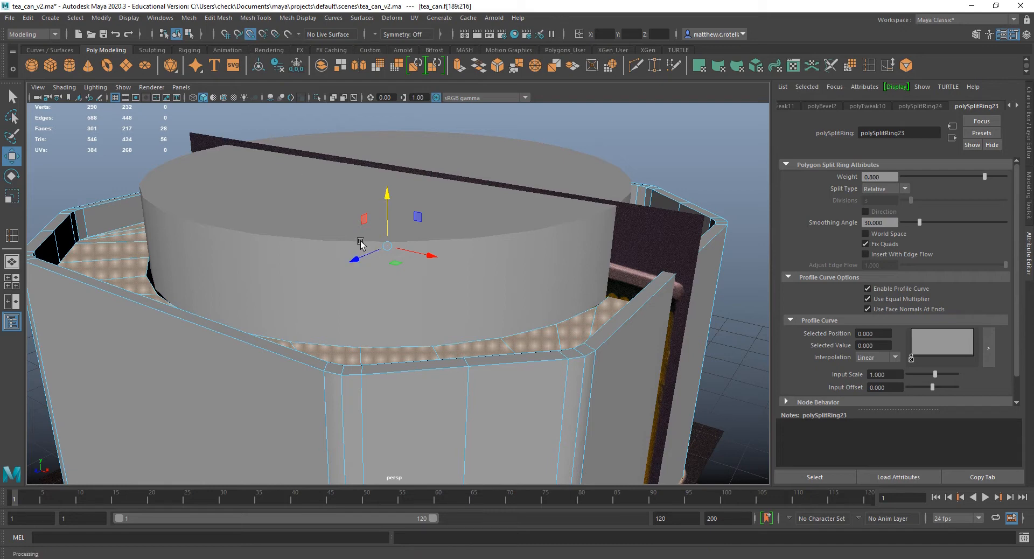
pyautogui.moveTo(386, 195); pyautogui.dragTo(385, 199)
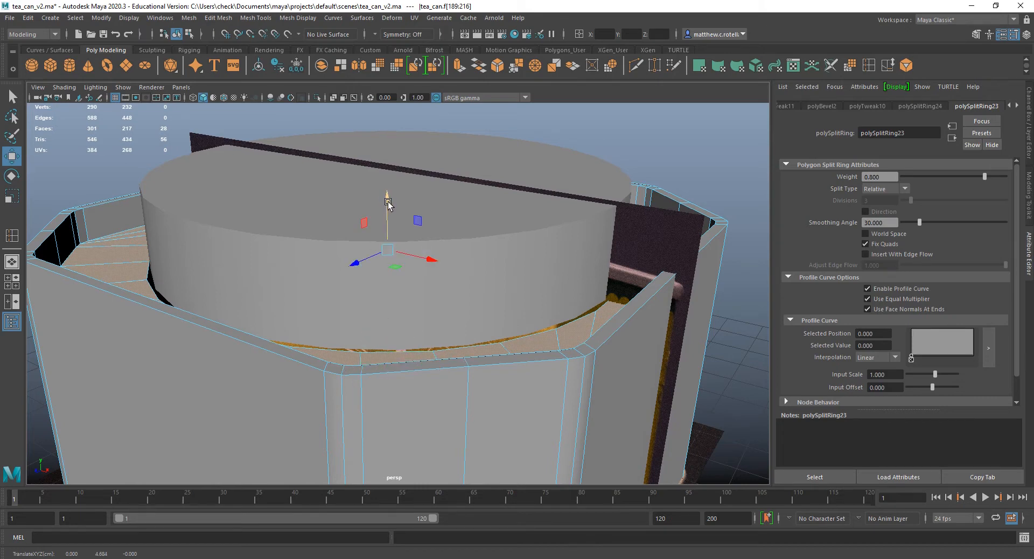
pyautogui.hotkey('ctrl', 'z')
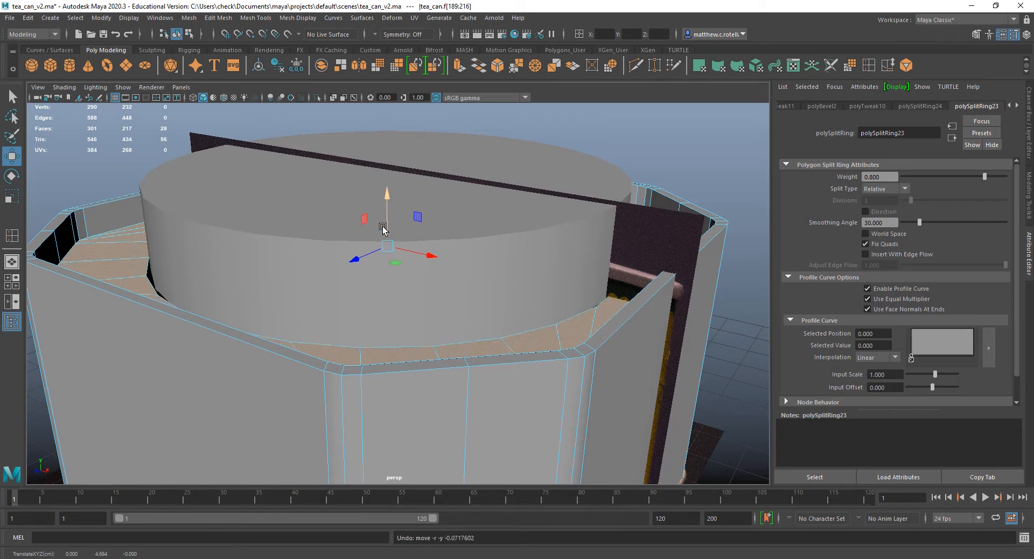
# Try to move the ring of top faces freely with vertex snapping, and restore the ring selection.
pyautogui.press('v')
pyautogui.moveTo(388, 245); pyautogui.dragTo(463, 344)
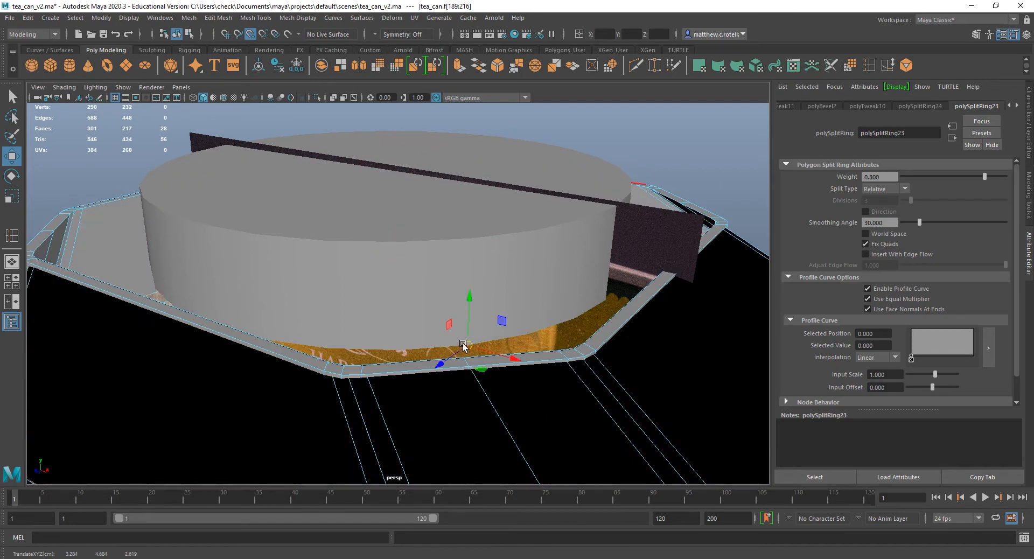
pyautogui.hotkey('ctrl', 'z')
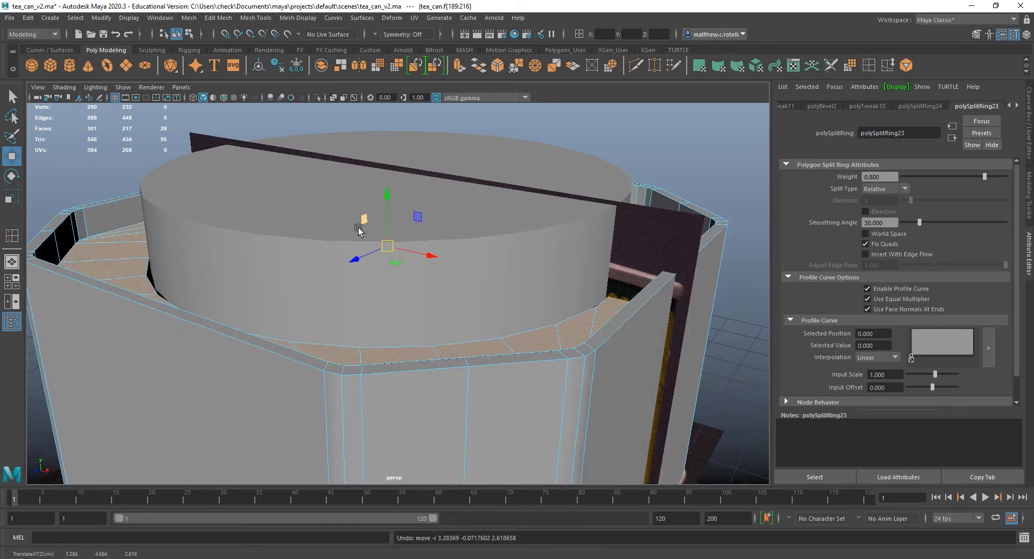
pyautogui.hotkey('ctrl', 'z')
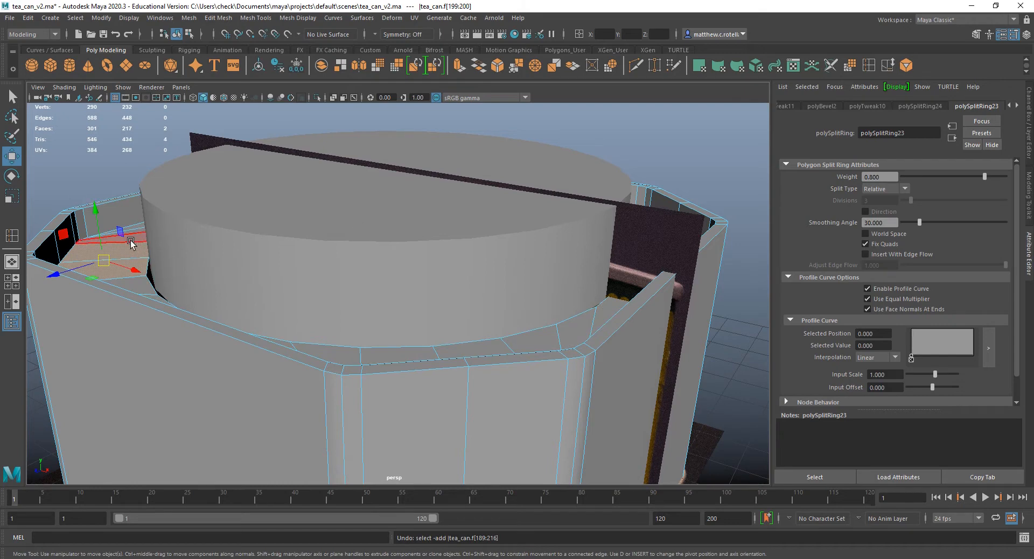
pyautogui.hotkey('shift', 'z')
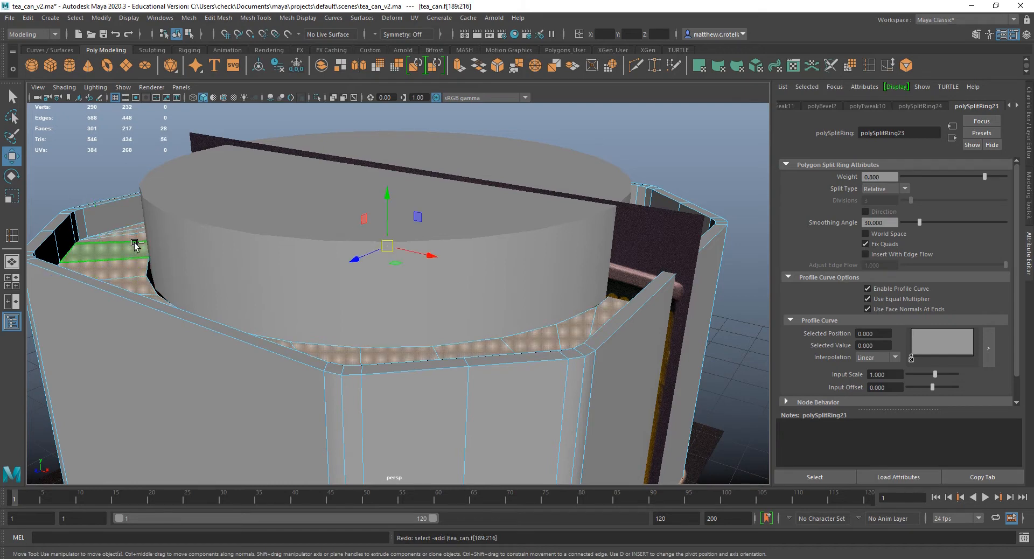
# Lower the ring of top faces to about 4.68 in Y and switch the can to edge selection.
pyautogui.moveTo(388, 195); pyautogui.dragTo(388, 200)
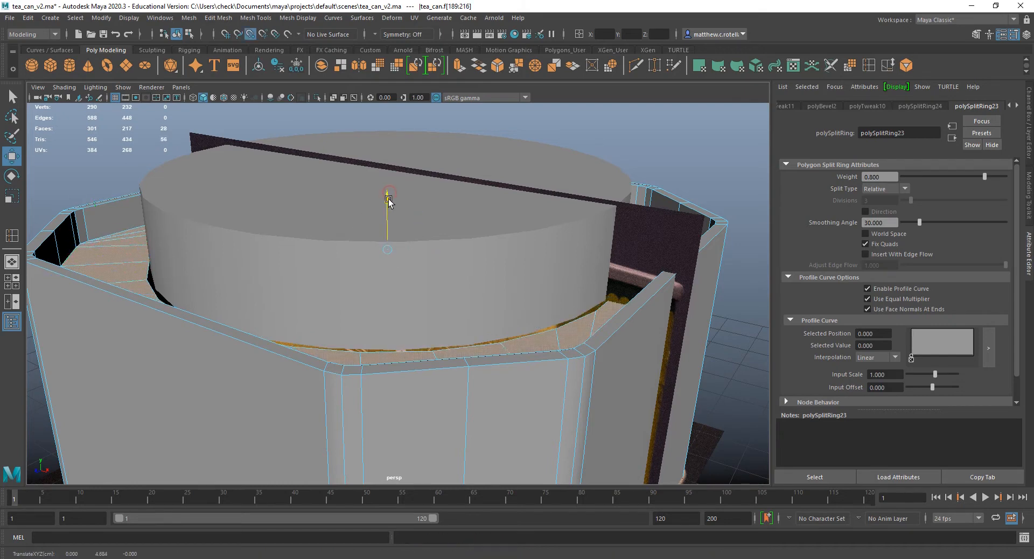
pyautogui.keyDown('alt'); pyautogui.moveTo(406, 349); pyautogui.dragTo(418, 229); pyautogui.keyUp('alt')
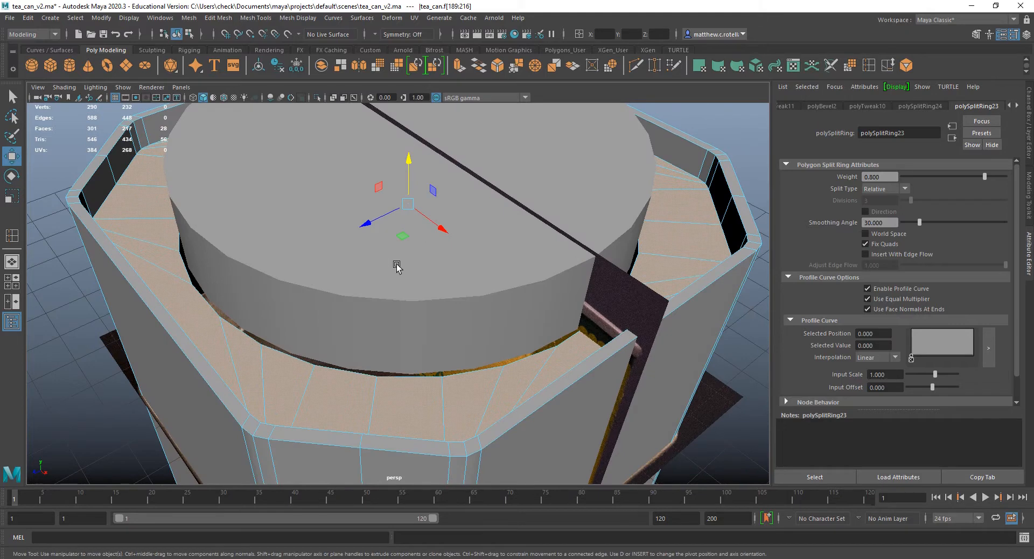
pyautogui.moveTo(283, 277); pyautogui.dragTo(284, 253, button='right')
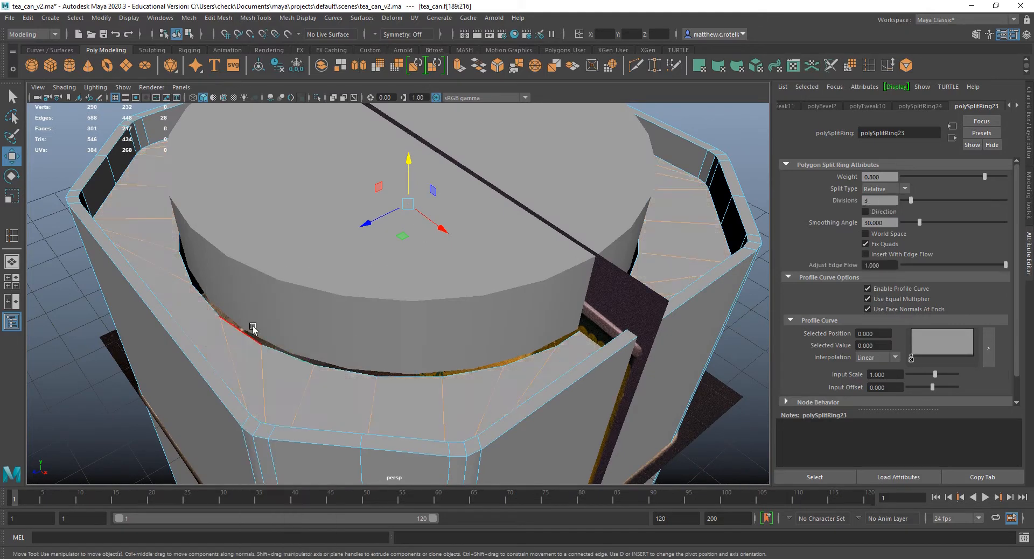
# Select the edge loop around the can's round opening and scale it slightly in X and Z to match the lid cylinder's outline.
pyautogui.click(252, 328)
pyautogui.doubleClick(247, 336)
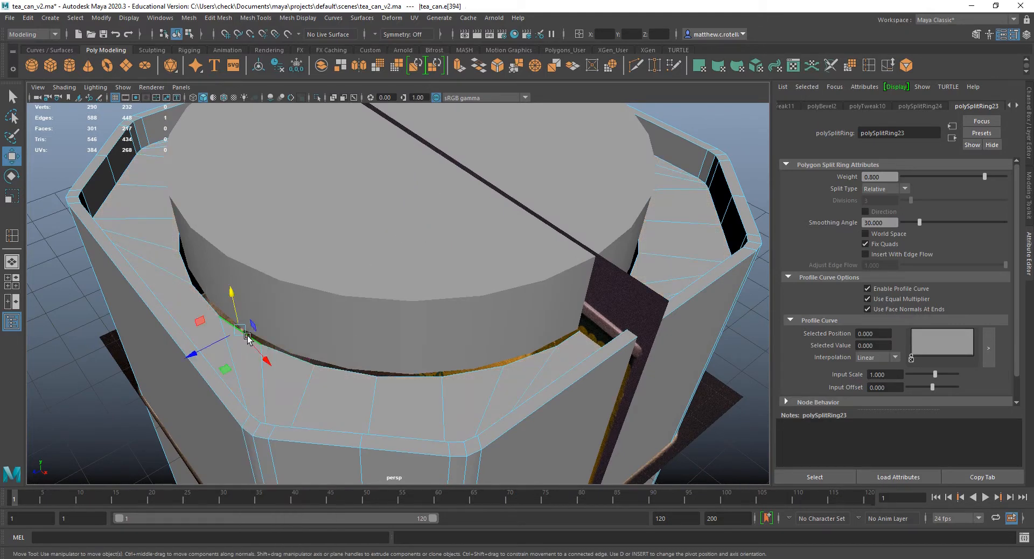
pyautogui.press('r')
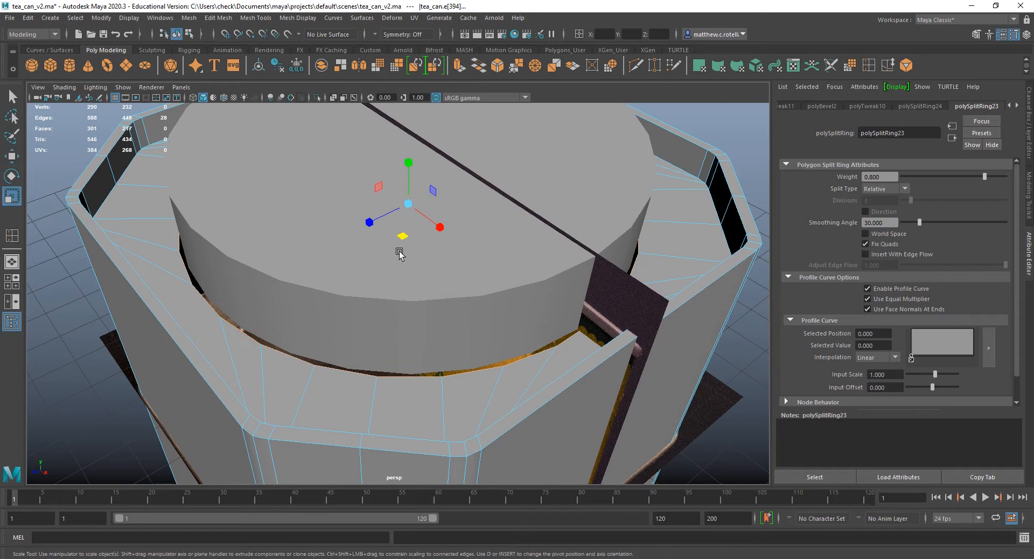
pyautogui.moveTo(402, 234); pyautogui.dragTo(402, 232, button='middle')
pyautogui.press('4')
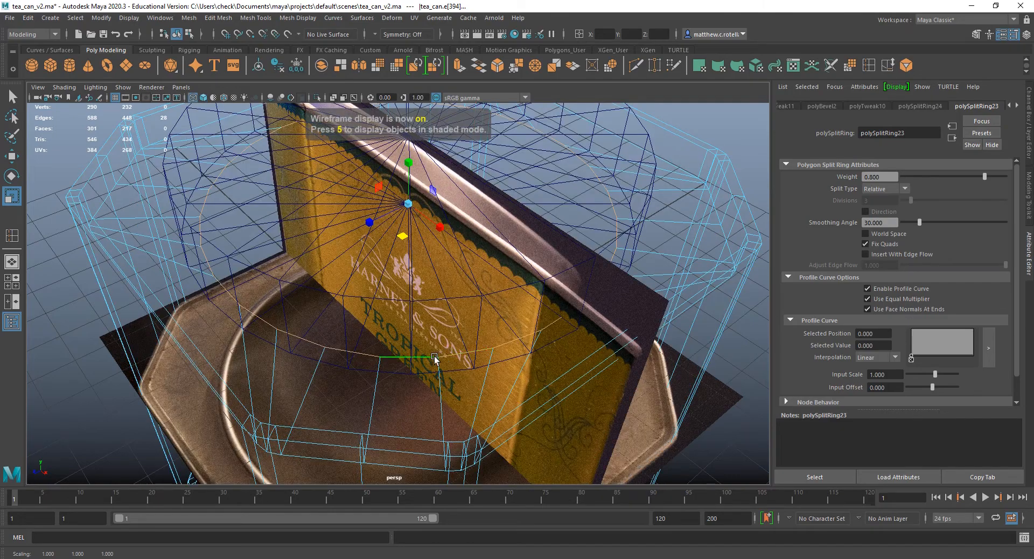
pyautogui.keyDown('alt'); pyautogui.moveTo(434, 358); pyautogui.dragTo(413, 347, button='right'); pyautogui.keyUp('alt')
pyautogui.keyDown('alt'); pyautogui.moveTo(406, 354); pyautogui.dragTo(447, 371); pyautogui.keyUp('alt')
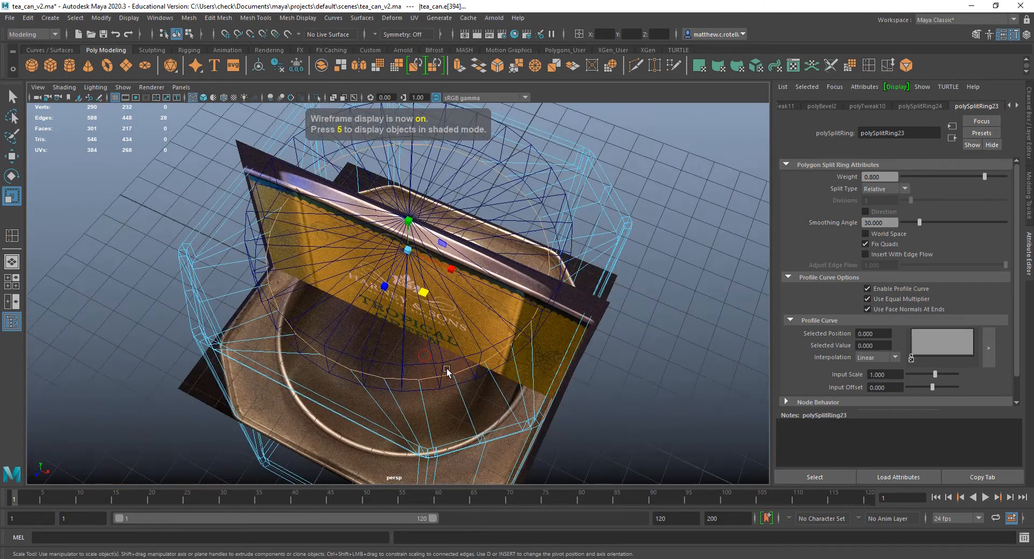
pyautogui.moveTo(423, 294); pyautogui.dragTo(427, 296)
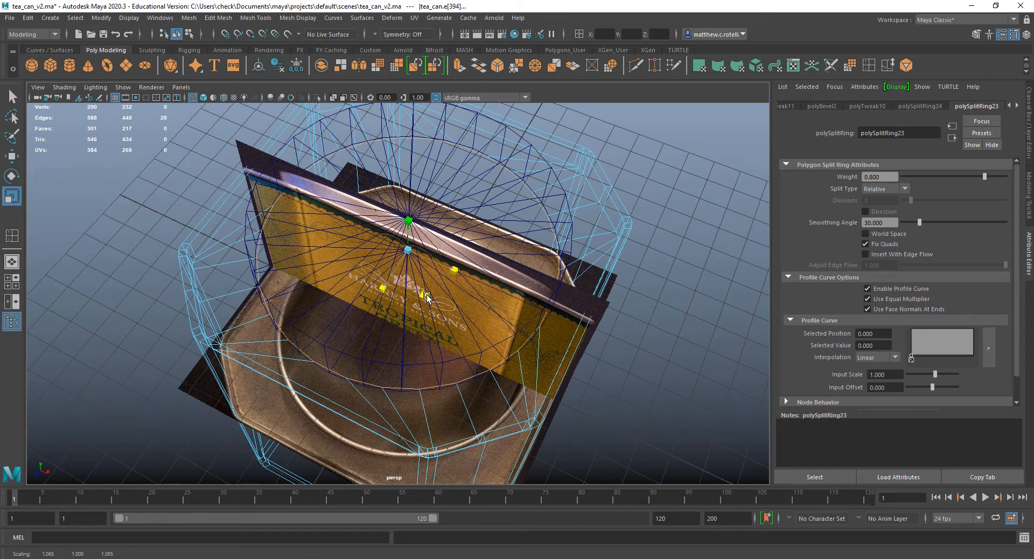
# Select the lid cylinder and set its Y rotation to 6 to line up its segments with the can's opening.
pyautogui.click(403, 363)
pyautogui.moveTo(403, 362); pyautogui.dragTo(451, 260, button='right')
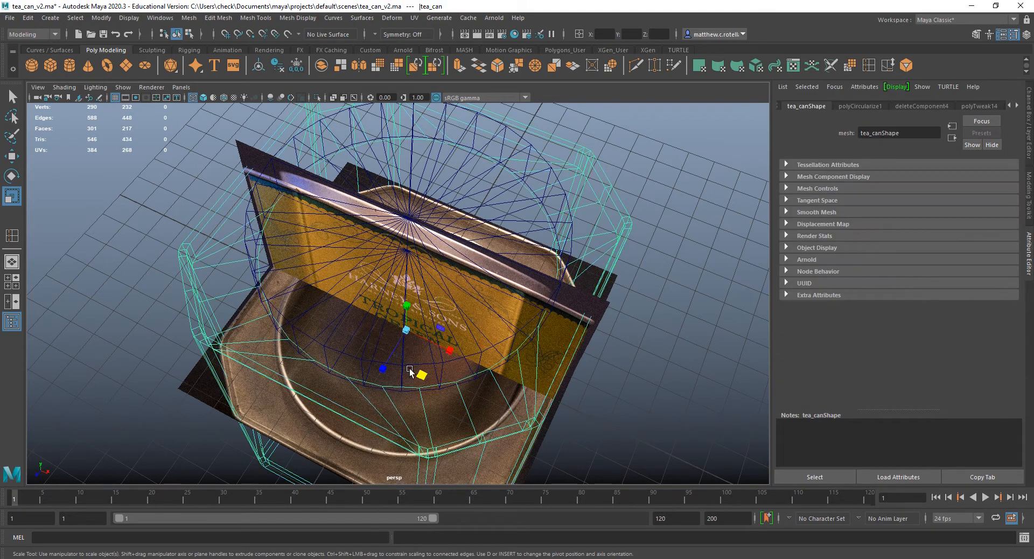
pyautogui.click(408, 369)
pyautogui.click(410, 371)
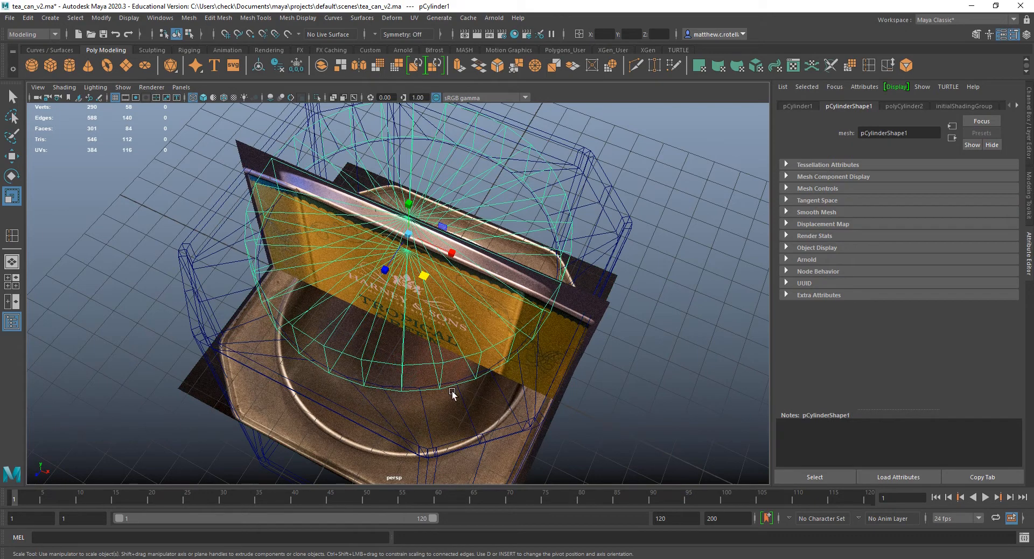
pyautogui.press('e')
pyautogui.moveTo(423, 277); pyautogui.dragTo(428, 337)
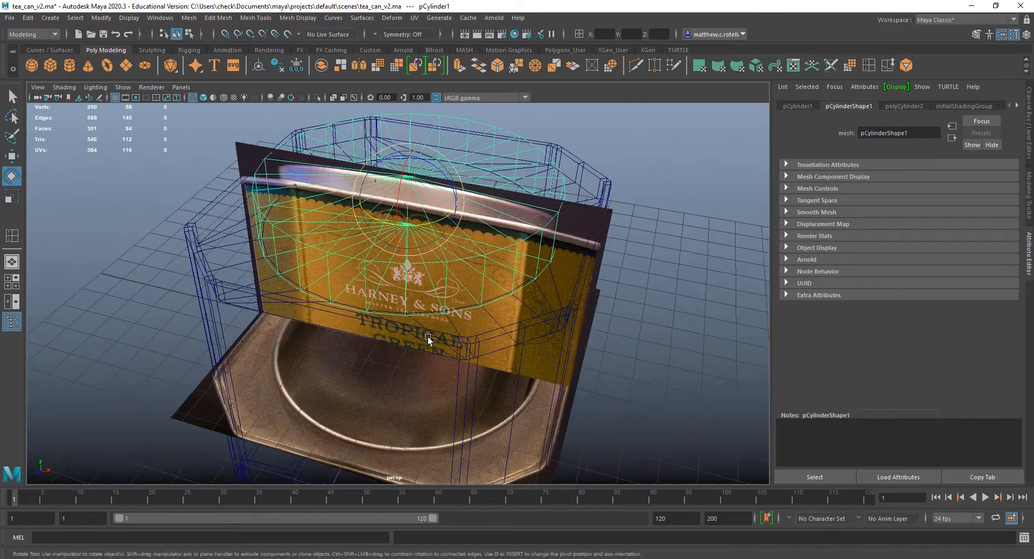
pyautogui.click(1027, 132)
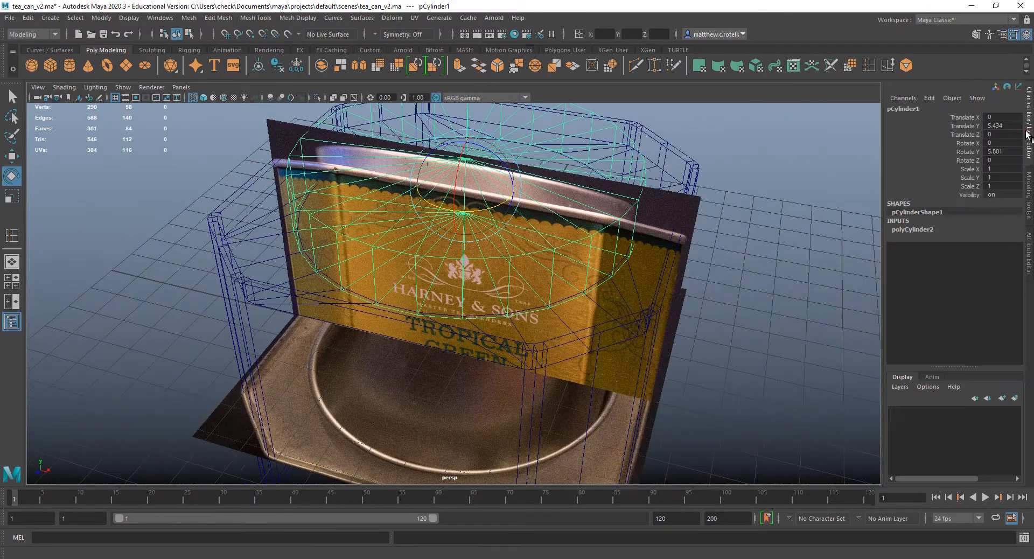
pyautogui.click(1008, 153)
pyautogui.write('6')
pyautogui.press('Return')
pyautogui.scroll(5, 717, 296)
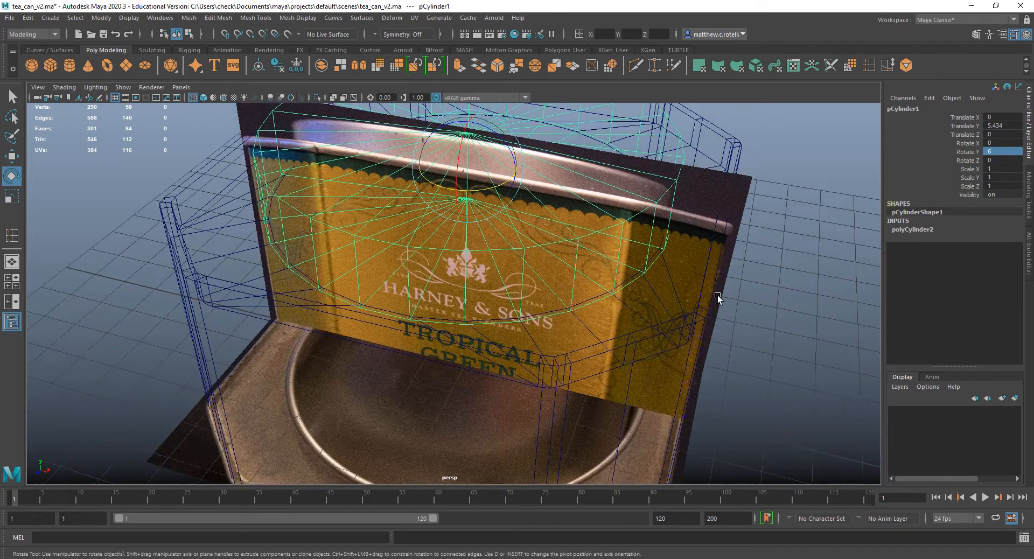
pyautogui.scroll(-6, 579, 413)
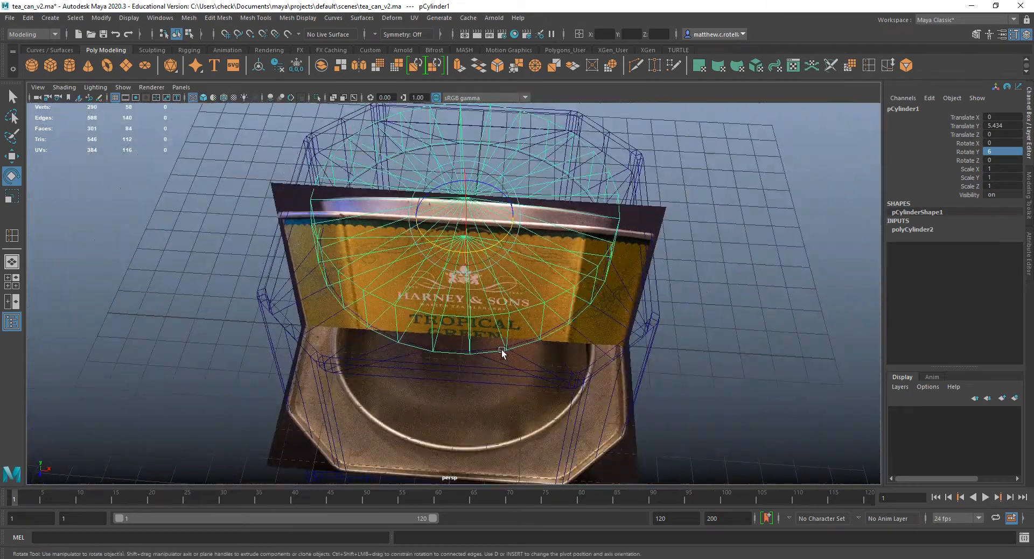
# Check the cylinder's alignment against the opening from above, and hide the cylinder.
pyautogui.keyDown('alt'); pyautogui.moveTo(501, 353); pyautogui.dragTo(472, 330); pyautogui.keyUp('alt')
pyautogui.scroll(5, 463, 349)
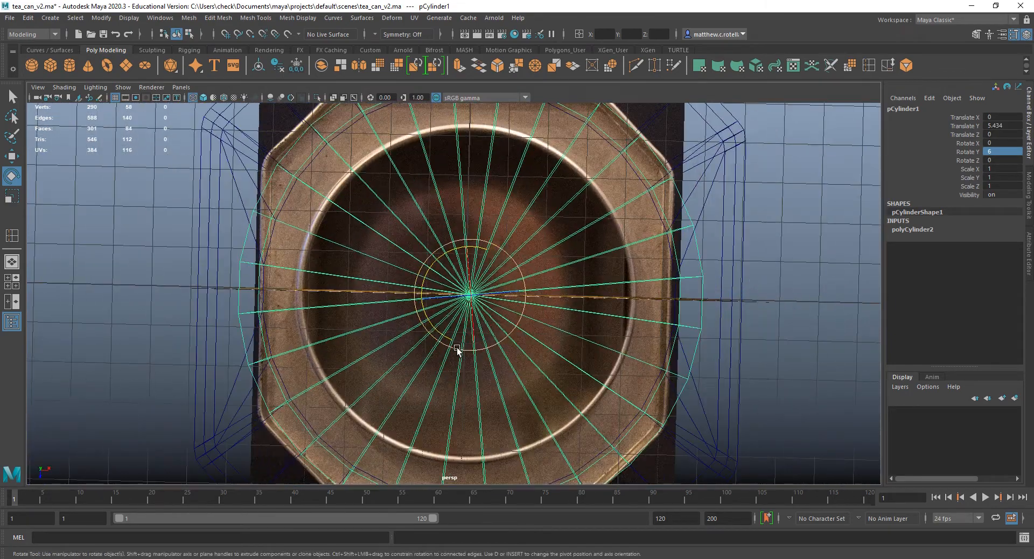
pyautogui.scroll(-4, 463, 347)
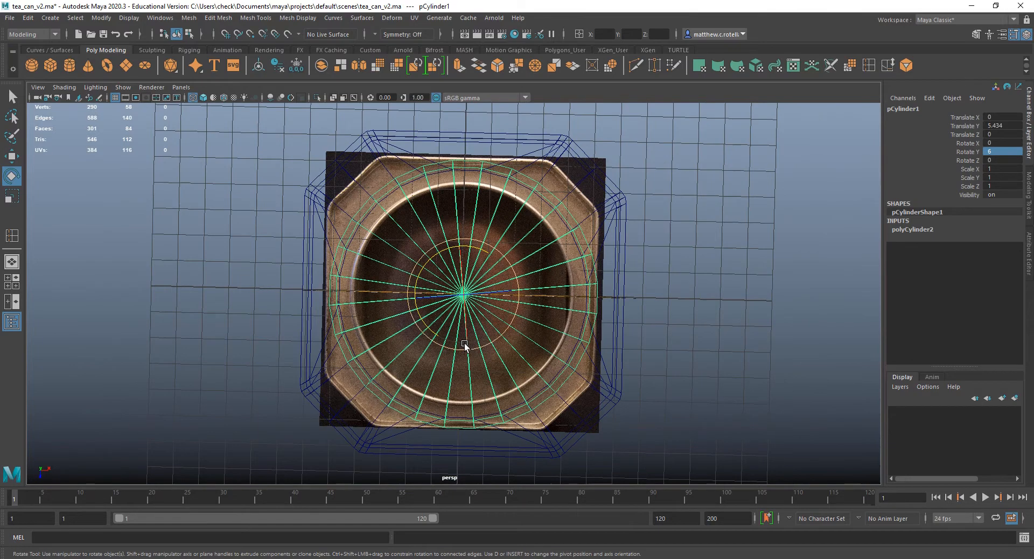
pyautogui.press('q')
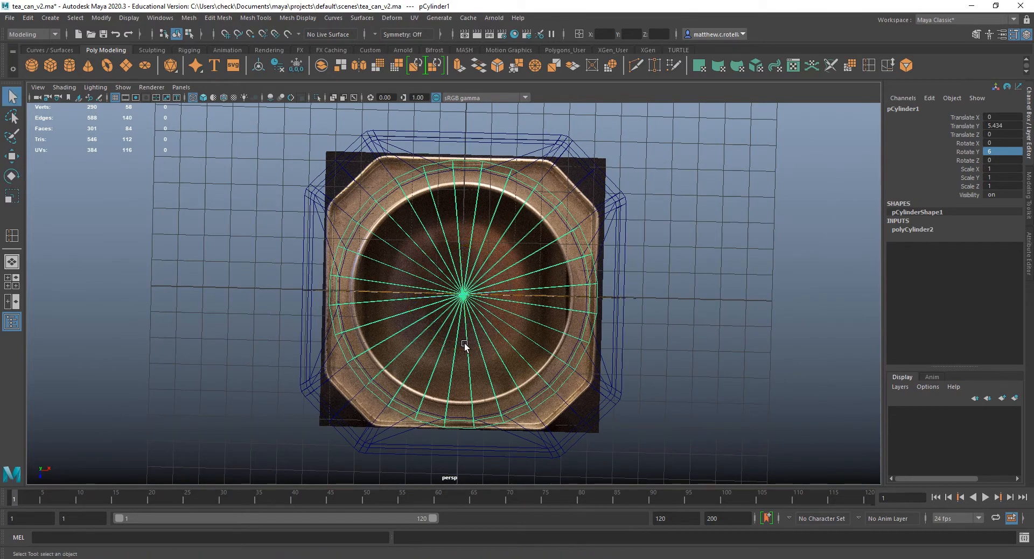
pyautogui.keyDown('alt'); pyautogui.moveTo(472, 410); pyautogui.dragTo(464, 339); pyautogui.keyUp('alt')
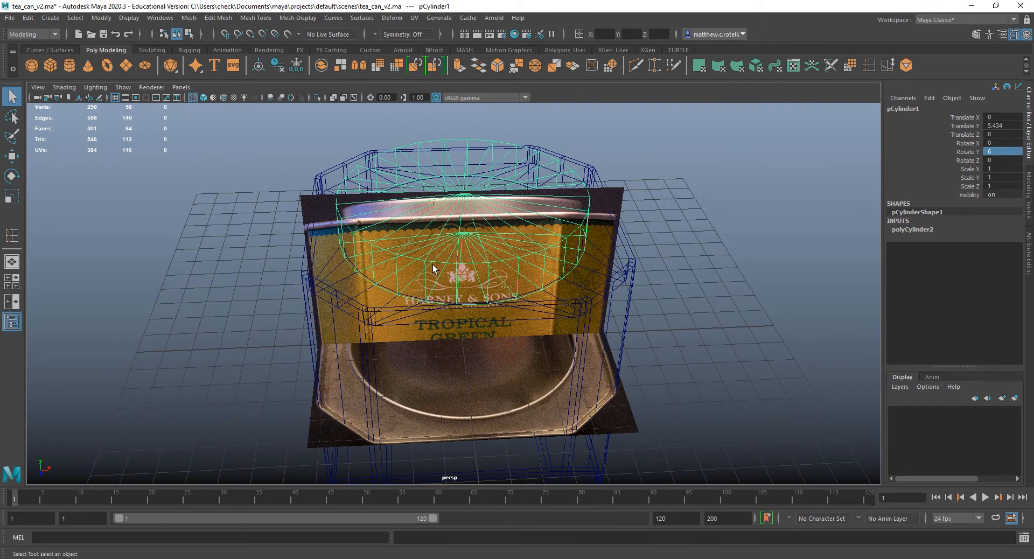
pyautogui.press('h')
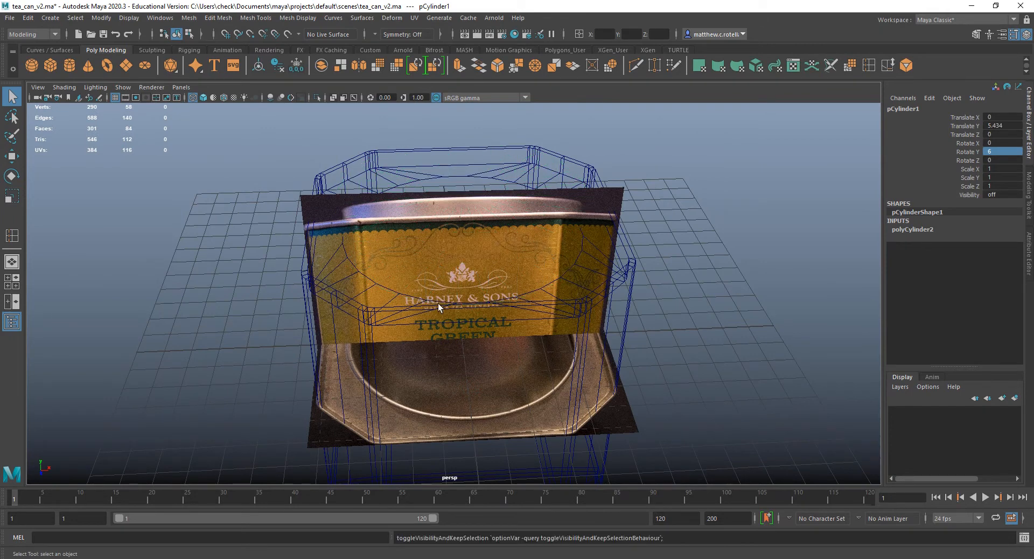
# Select the full edge loop around the can's round opening and return to shaded display.
pyautogui.moveTo(438, 303); pyautogui.dragTo(431, 245, button='right')
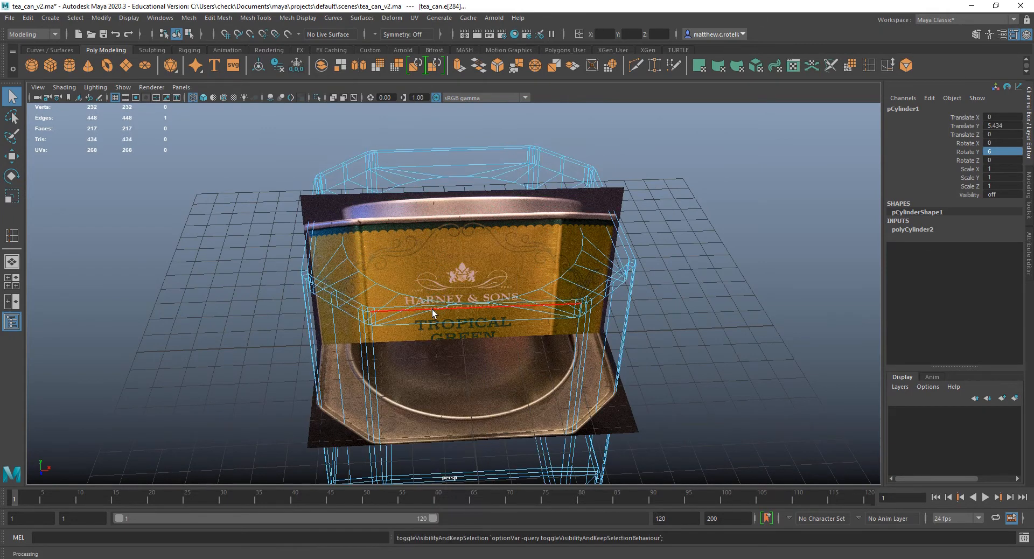
pyautogui.click(434, 302)
pyautogui.doubleClick(434, 301)
pyautogui.press('5')
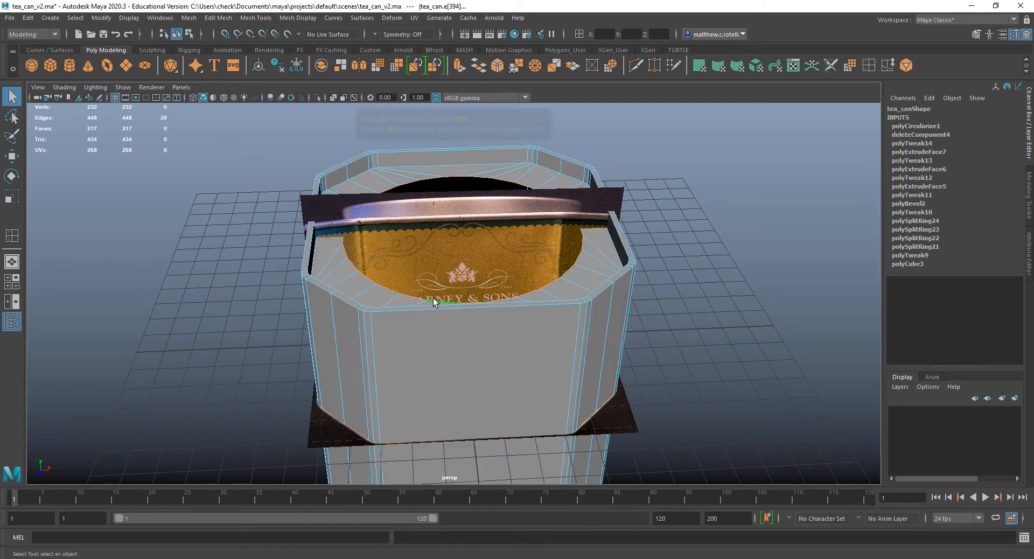
pyautogui.moveTo(433, 299)
pyautogui.keyDown('alt'); pyautogui.mouseDown()
pyautogui.moveTo(447, 228)
pyautogui.moveTo(426, 236)
pyautogui.mouseUp(); pyautogui.keyUp('alt')
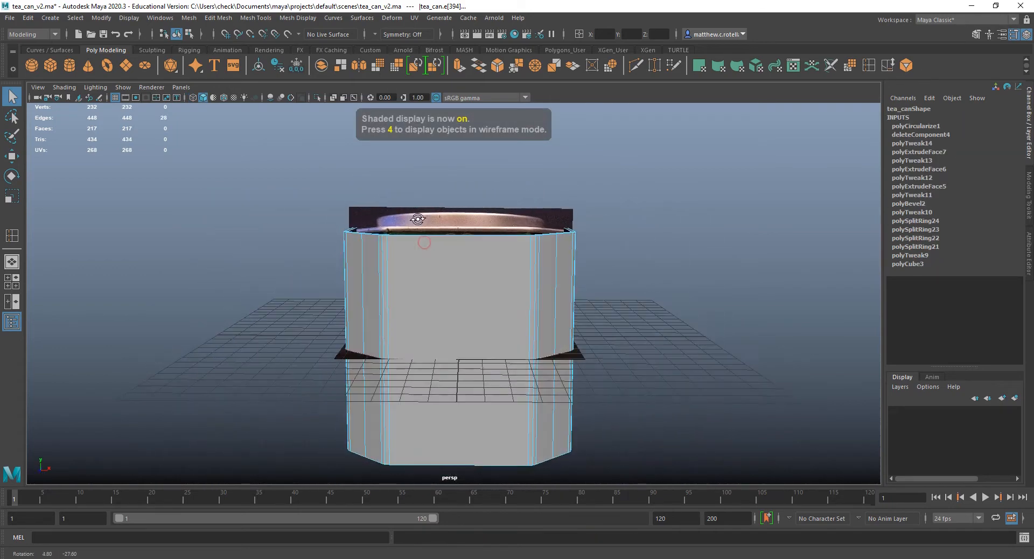
# Extrude the opening's edge loop upward with a Local Translate Z of 1.295, up to the lid top in the front reference image.
pyautogui.press('space')
pyautogui.press('space')
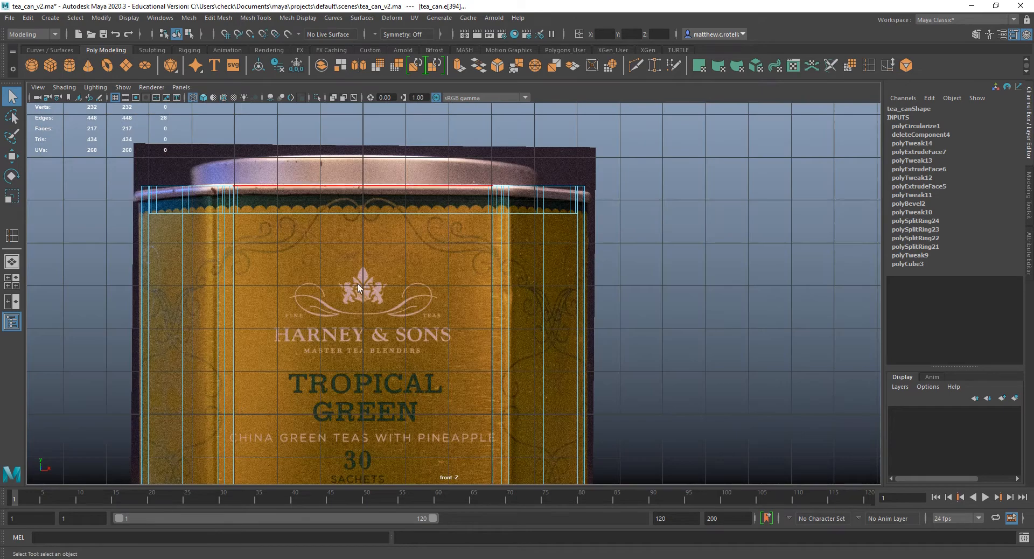
pyautogui.scroll(-2, 358, 286)
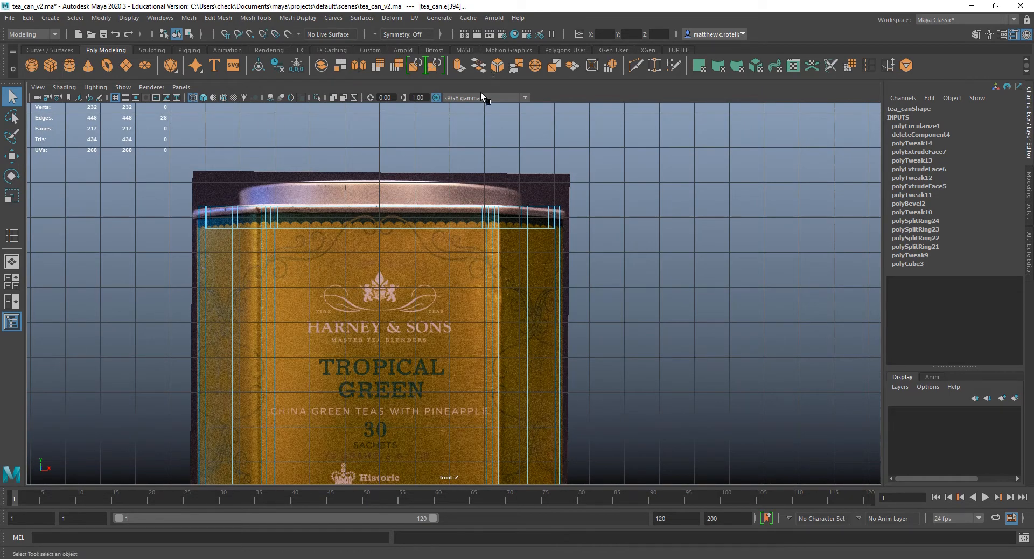
pyautogui.press('space')
pyautogui.scroll(5, 687, 231)
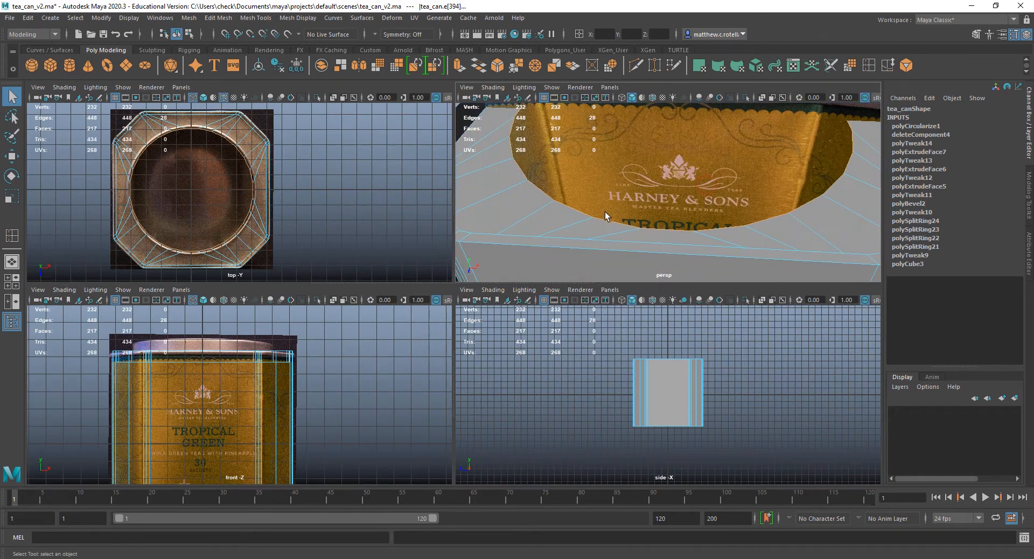
pyautogui.press('space')
pyautogui.press('space')
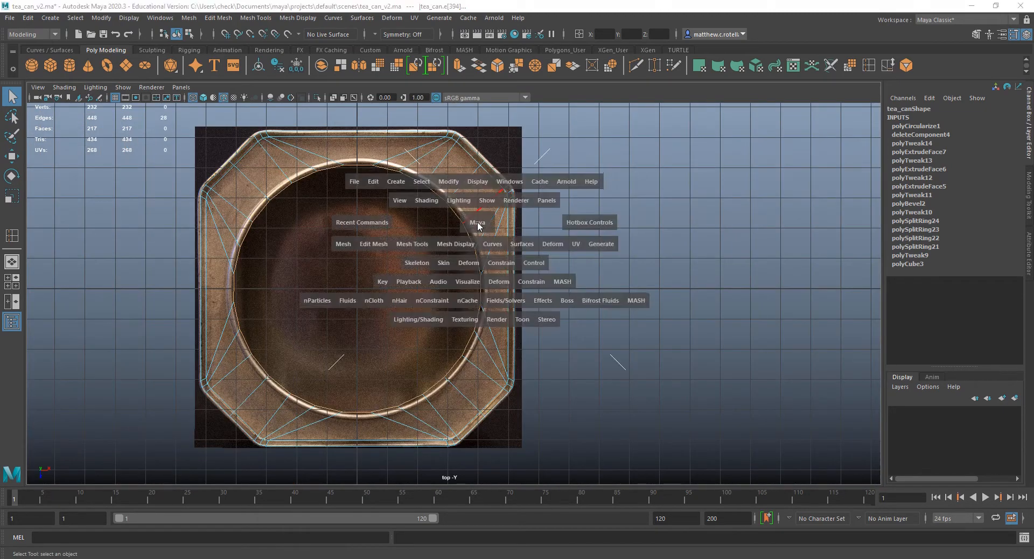
pyautogui.press('space')
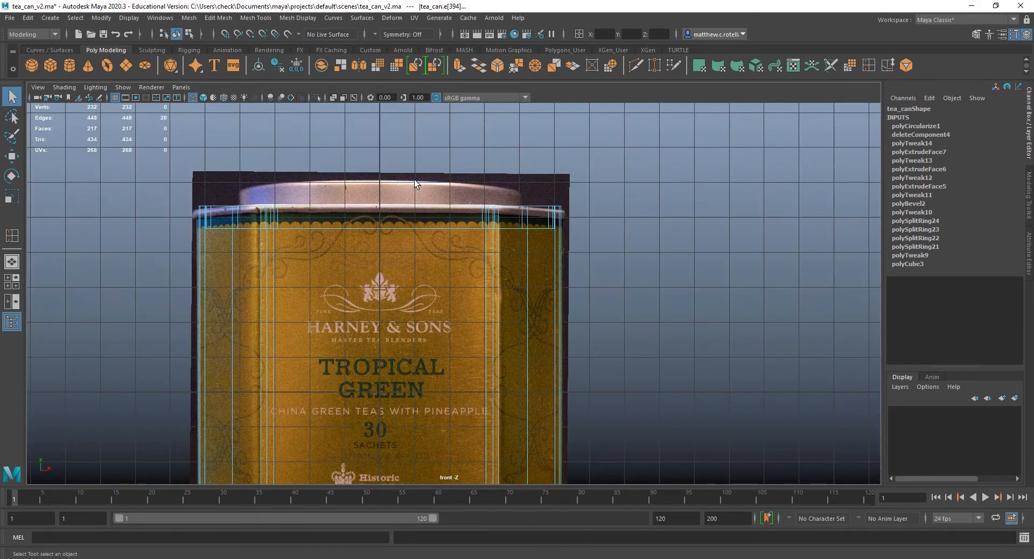
pyautogui.click(458, 66)
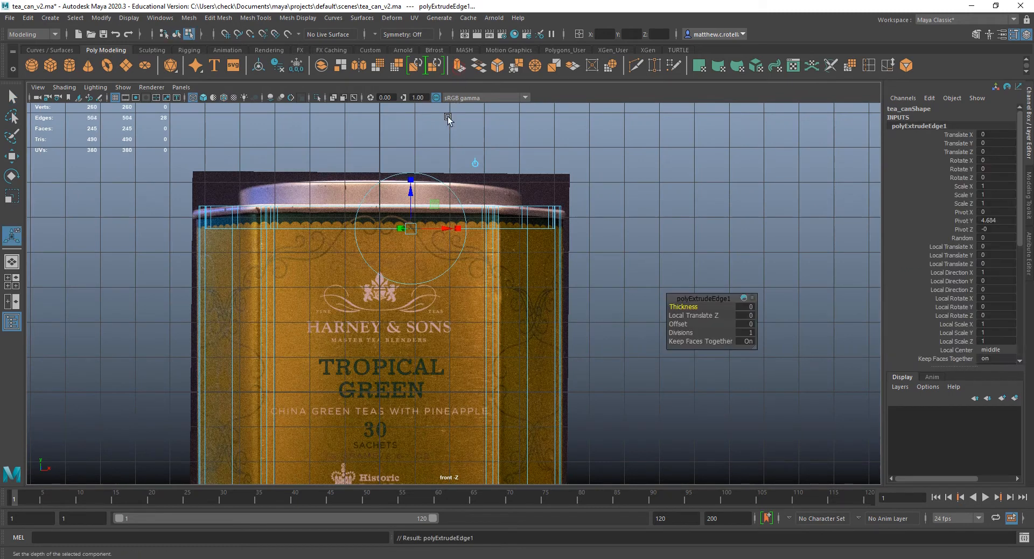
pyautogui.moveTo(411, 195); pyautogui.dragTo(411, 150)
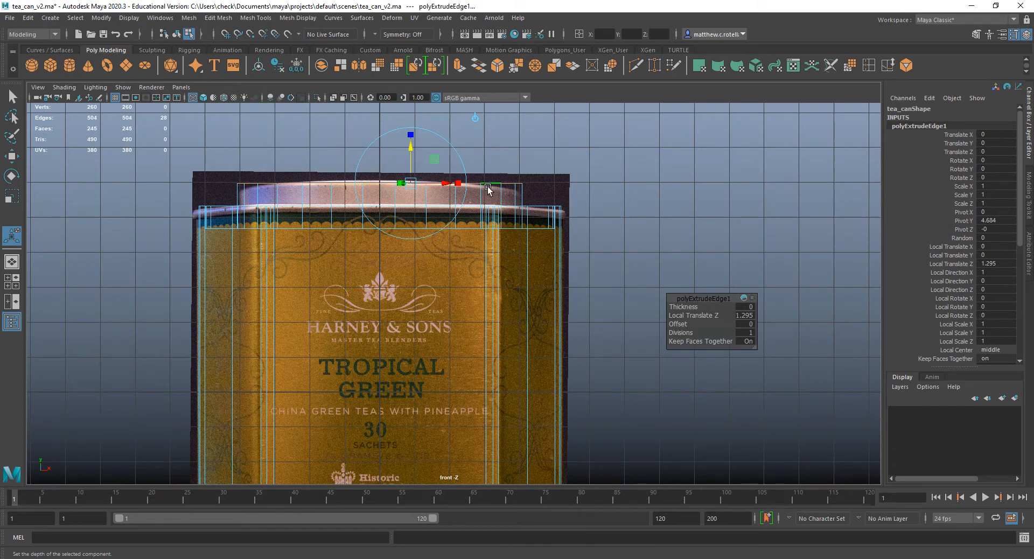
# Return to the perspective view, leave the extrusion, and select the whole can in object mode to inspect the raised collar.
pyautogui.press('space')
pyautogui.press('space')
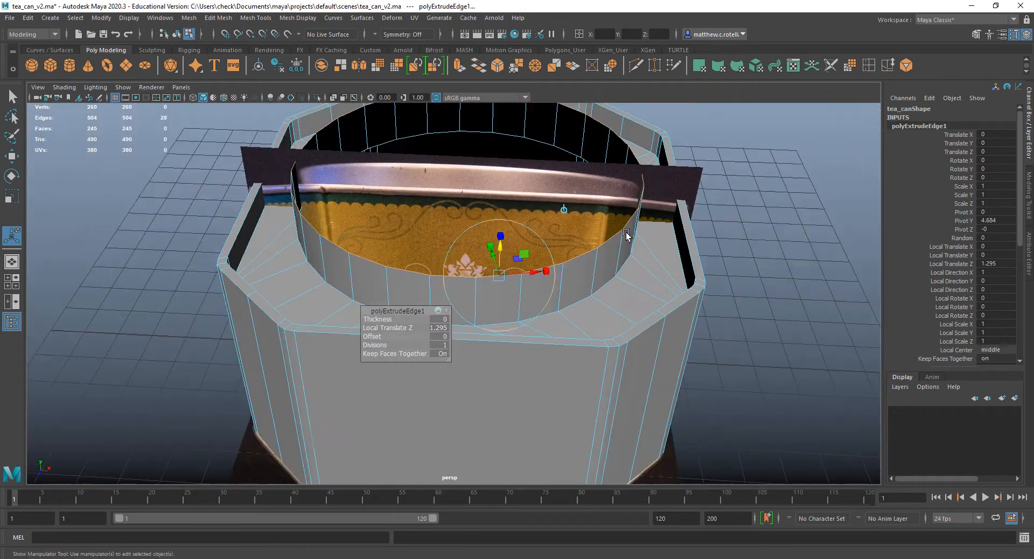
pyautogui.scroll(-5, 626, 234)
pyautogui.keyDown('alt'); pyautogui.moveTo(597, 240); pyautogui.dragTo(549, 298); pyautogui.keyUp('alt')
pyautogui.press('q')
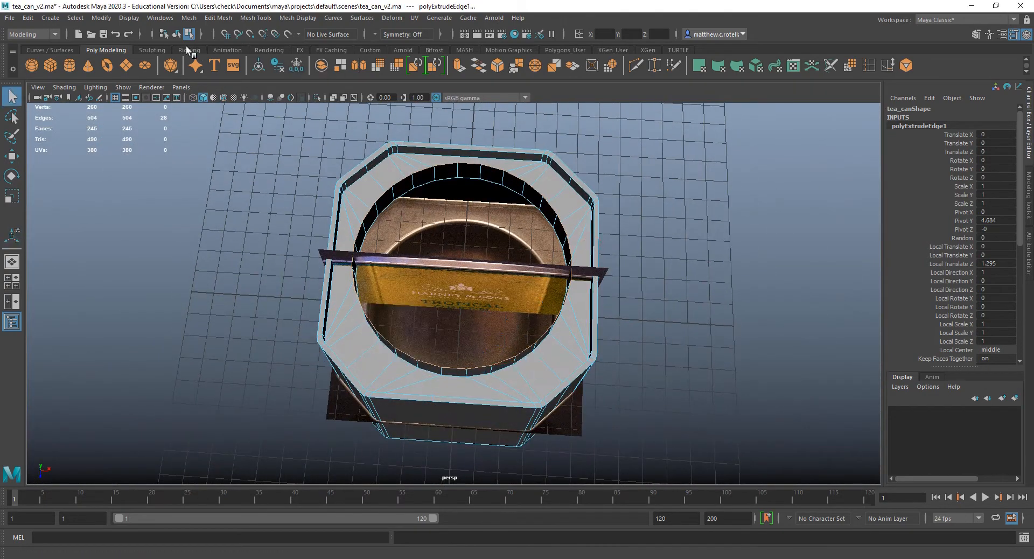
pyautogui.click(12, 18)
pyautogui.click(40, 61)
pyautogui.scroll(4, 495, 304)
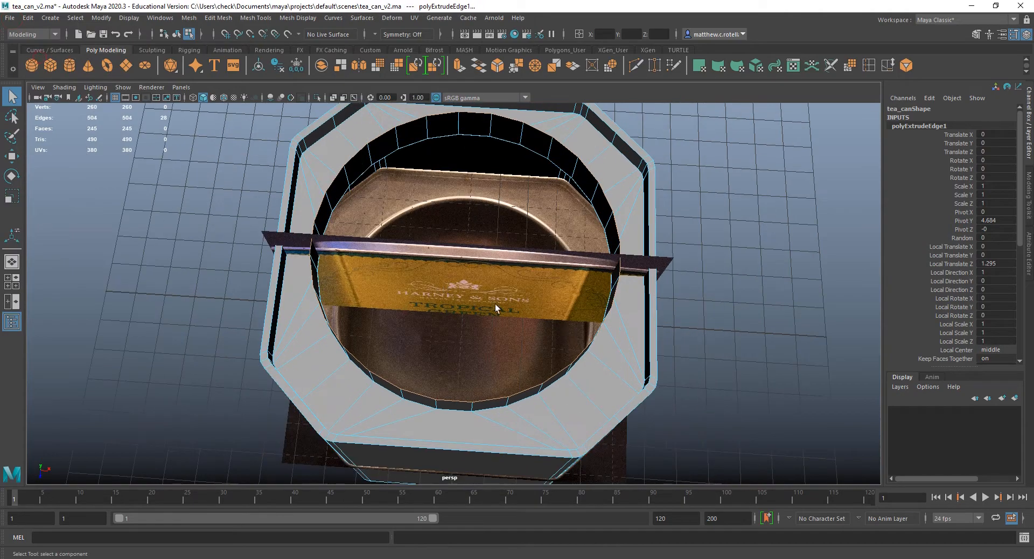
pyautogui.moveTo(496, 303)
pyautogui.keyDown('alt'); pyautogui.mouseDown()
pyautogui.moveTo(492, 259)
pyautogui.moveTo(496, 291)
pyautogui.mouseUp(); pyautogui.keyUp('alt')
pyautogui.moveTo(508, 349); pyautogui.dragTo(576, 261, button='right')
pyautogui.keyDown('alt'); pyautogui.moveTo(548, 303); pyautogui.dragTo(566, 312); pyautogui.keyUp('alt')
pyautogui.scroll(3, 519, 335)
pyautogui.scroll(-3, 519, 334)
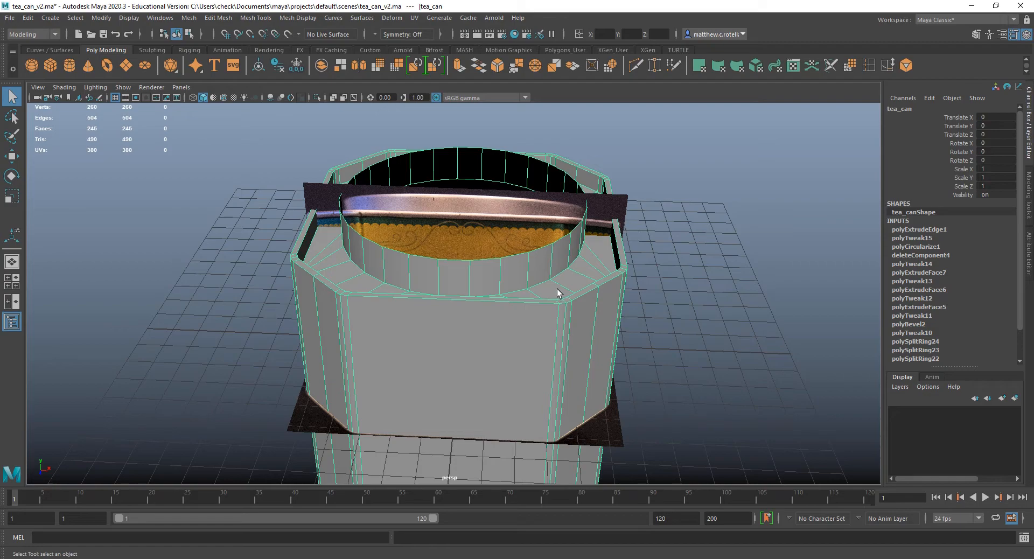
pyautogui.keyDown('alt'); pyautogui.moveTo(559, 291); pyautogui.dragTo(510, 317); pyautogui.keyUp('alt')
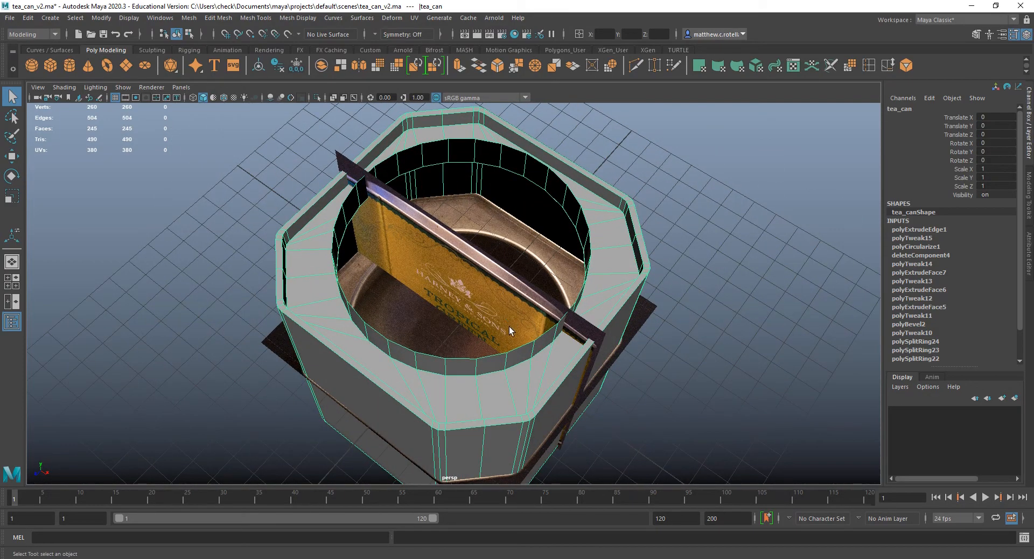
# Try duplicating the can and scaling the copy uniformly to about 0.892 as an inner shell.
pyautogui.moveTo(336, 307); pyautogui.dragTo(397, 262, button='right')
pyautogui.hotkey('ctrl', 'd')
pyautogui.press('r')
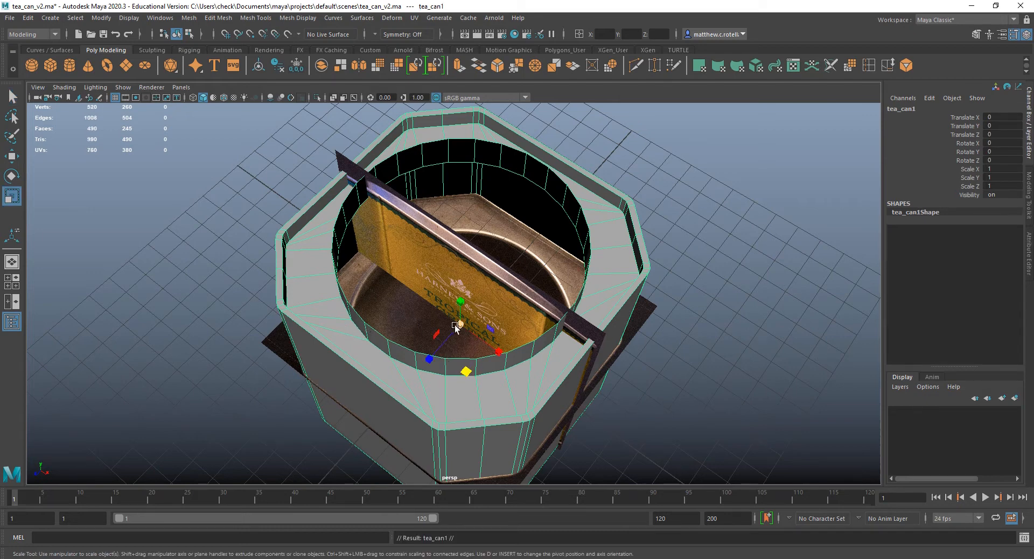
pyautogui.moveTo(458, 326); pyautogui.dragTo(410, 316)
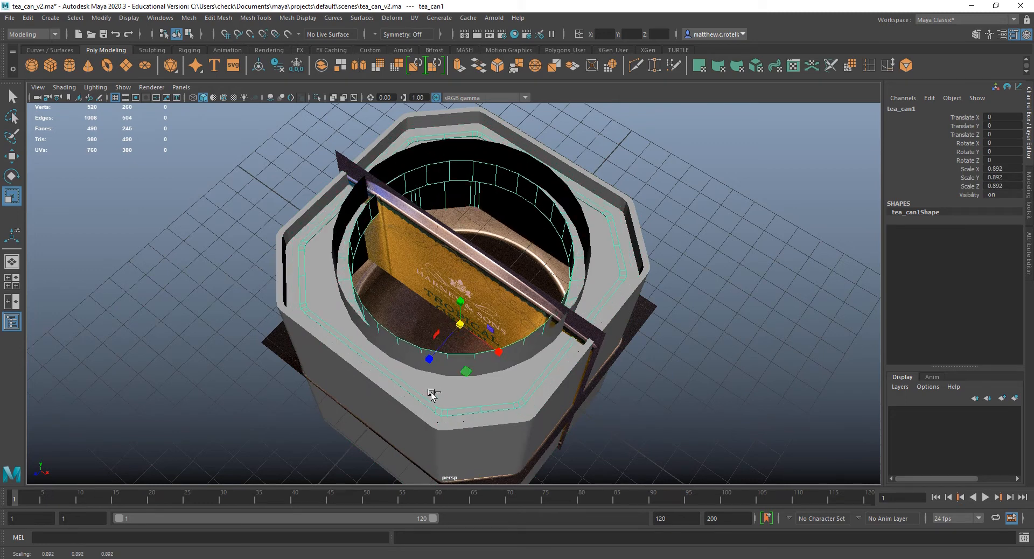
pyautogui.hotkey('ctrl', 'z')
pyautogui.hotkey('ctrl', 'z')
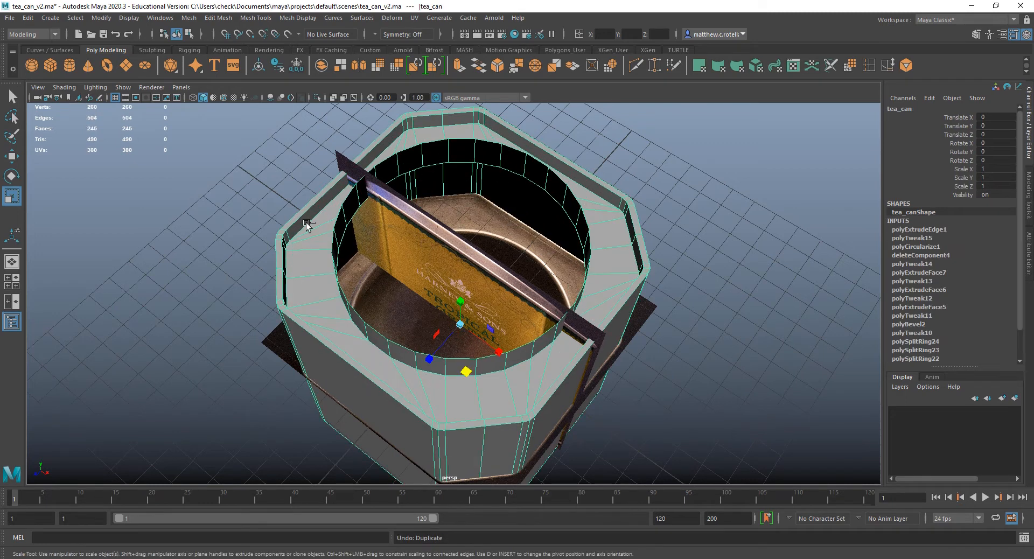
pyautogui.keyDown('alt'); pyautogui.moveTo(491, 377); pyautogui.dragTo(576, 350); pyautogui.keyUp('alt')
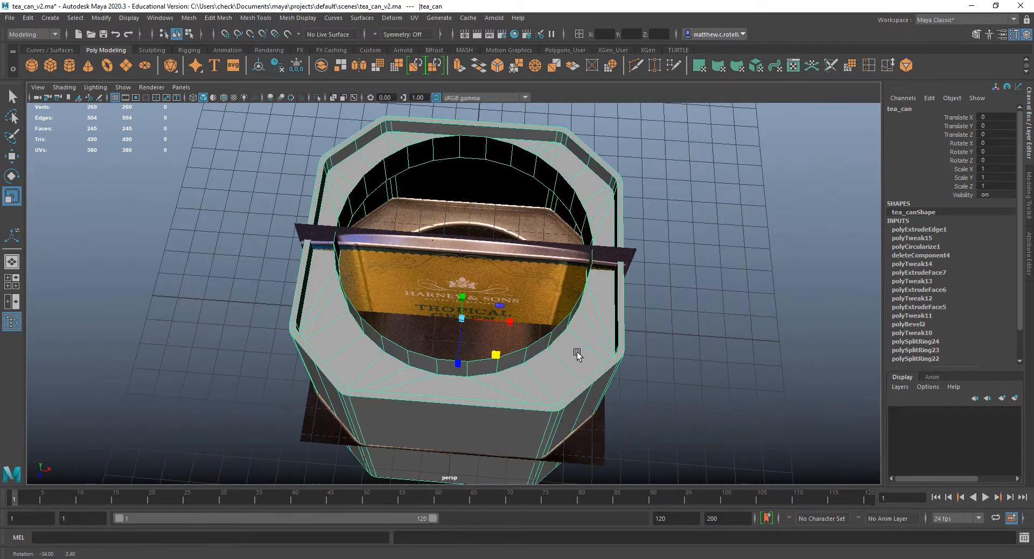
# Select all faces of the can and extrude them together as a trial at wall thickness.
pyautogui.moveTo(562, 326); pyautogui.dragTo(560, 229, button='right')
pyautogui.moveTo(572, 178); pyautogui.dragTo(573, 209, button='right')
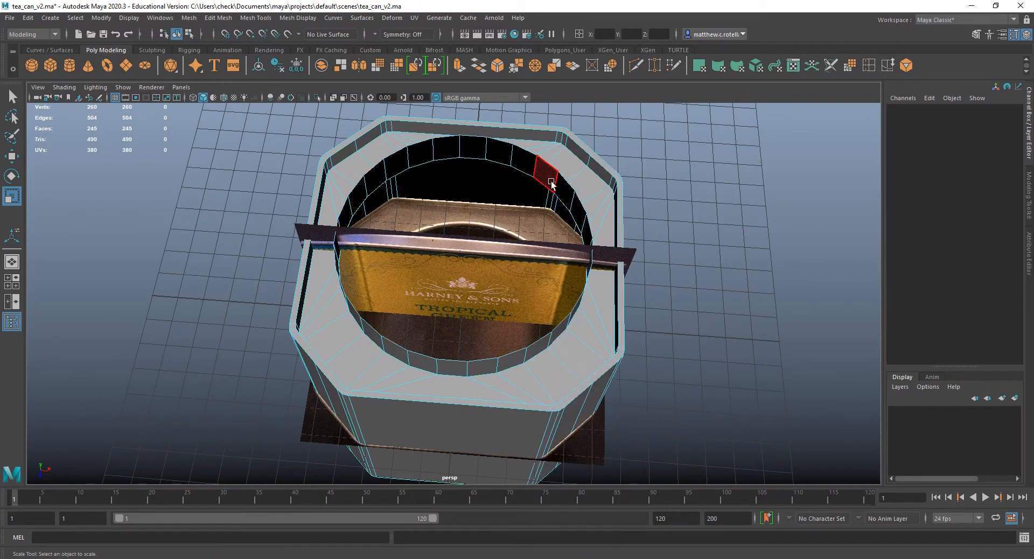
pyautogui.doubleClick(547, 176)
pyautogui.click(547, 176)
pyautogui.doubleClick(547, 175)
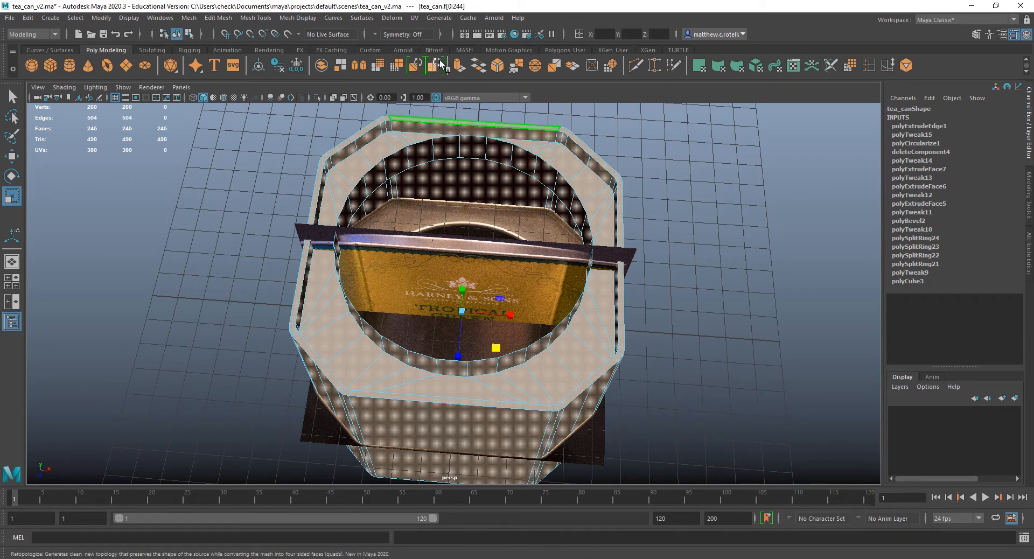
pyautogui.click(460, 66)
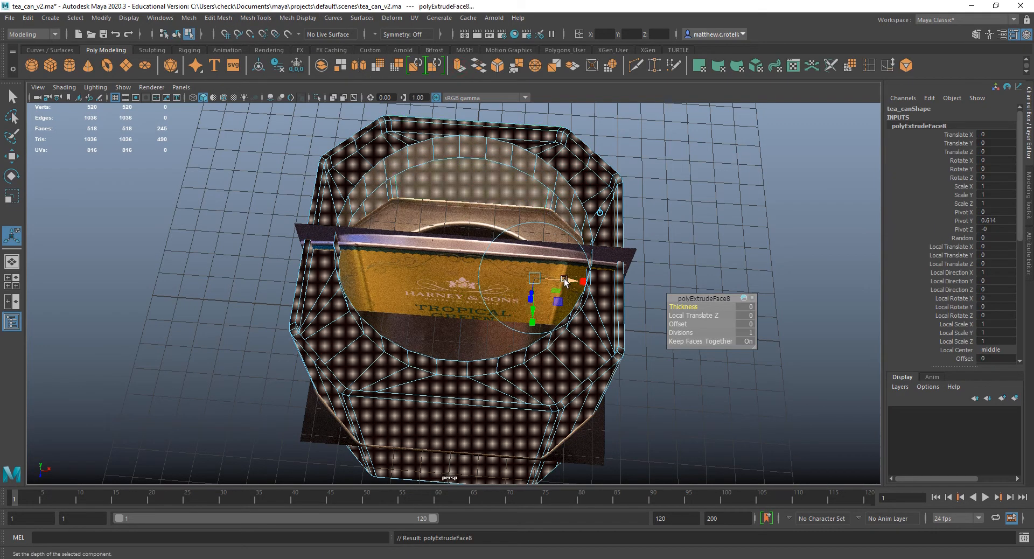
# Try offsetting the extruded faces outward with a Local Translate Z of 0.159 and inward with -0.261.
pyautogui.moveTo(565, 280); pyautogui.dragTo(518, 226)
pyautogui.hotkey('ctrl', 'z')
pyautogui.keyDown('alt'); pyautogui.moveTo(609, 324); pyautogui.dragTo(457, 149, button='middle'); pyautogui.keyUp('alt')
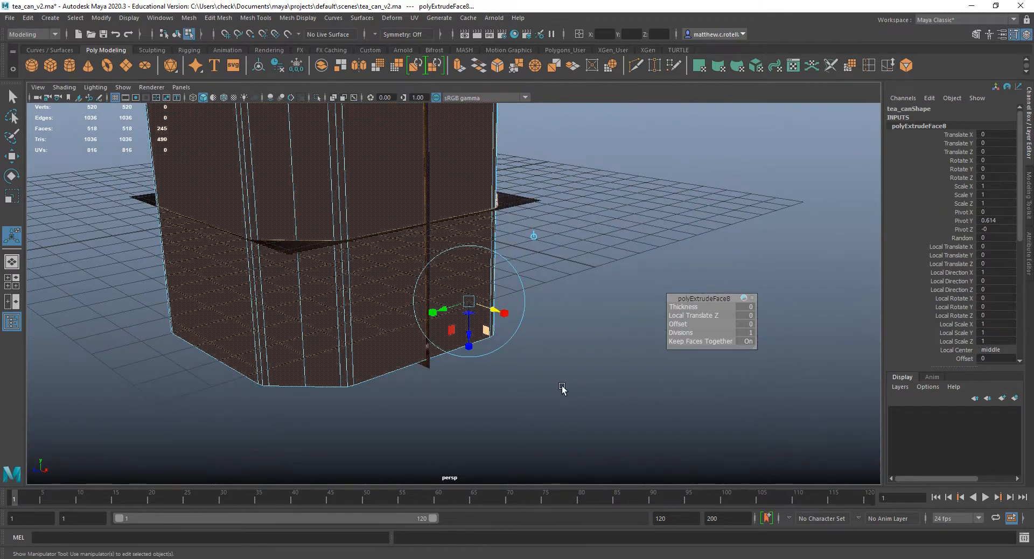
pyautogui.moveTo(468, 334); pyautogui.dragTo(468, 339)
pyautogui.keyDown('alt'); pyautogui.moveTo(458, 305); pyautogui.dragTo(506, 316); pyautogui.keyUp('alt')
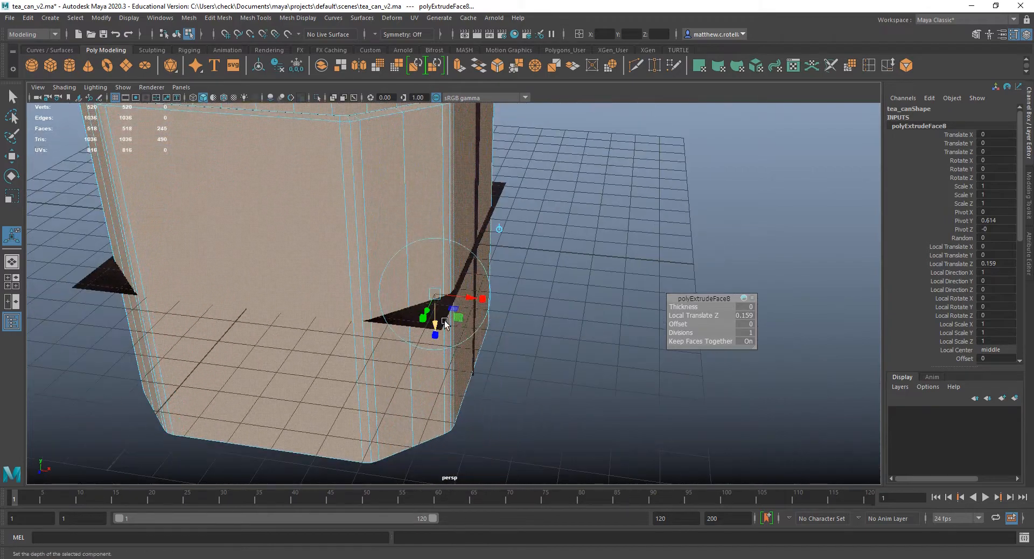
pyautogui.moveTo(435, 321); pyautogui.dragTo(435, 311)
pyautogui.keyDown('alt'); pyautogui.moveTo(377, 241); pyautogui.dragTo(393, 270); pyautogui.keyUp('alt')
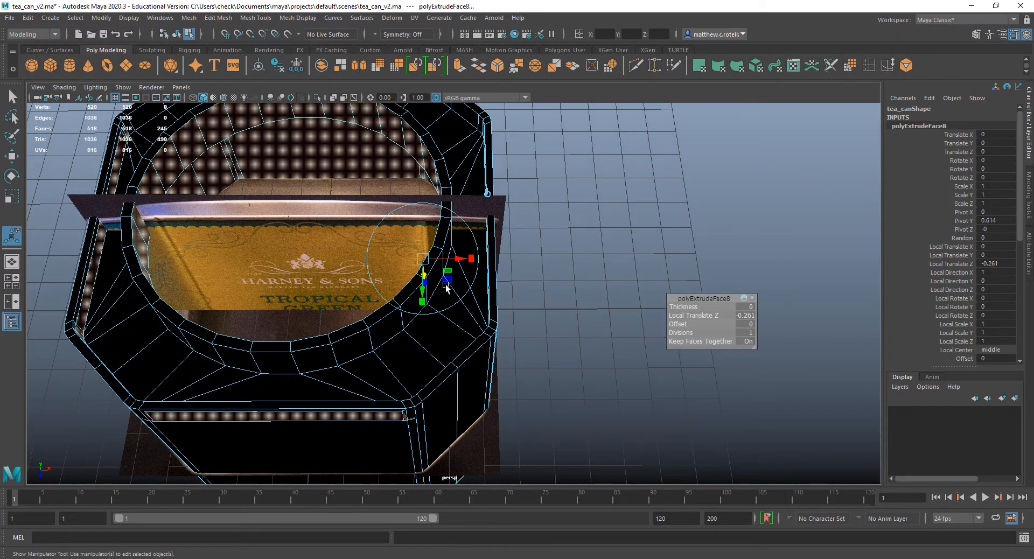
# Undo the whole-can extrusion and return to the can in object mode with the Select tool.
pyautogui.hotkey('ctrl', 'z')
pyautogui.hotkey('ctrl', 'z')
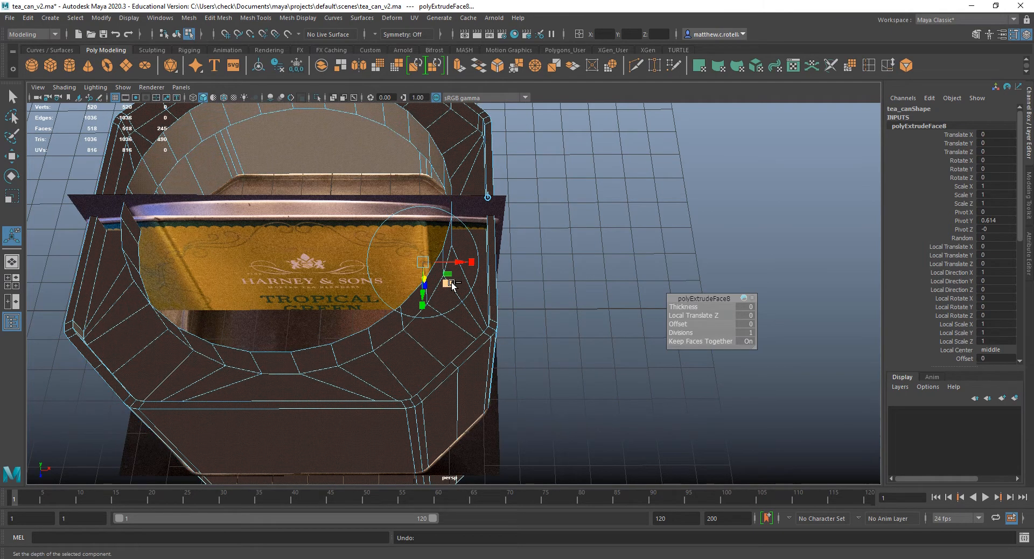
pyautogui.hotkey('ctrl', 'z')
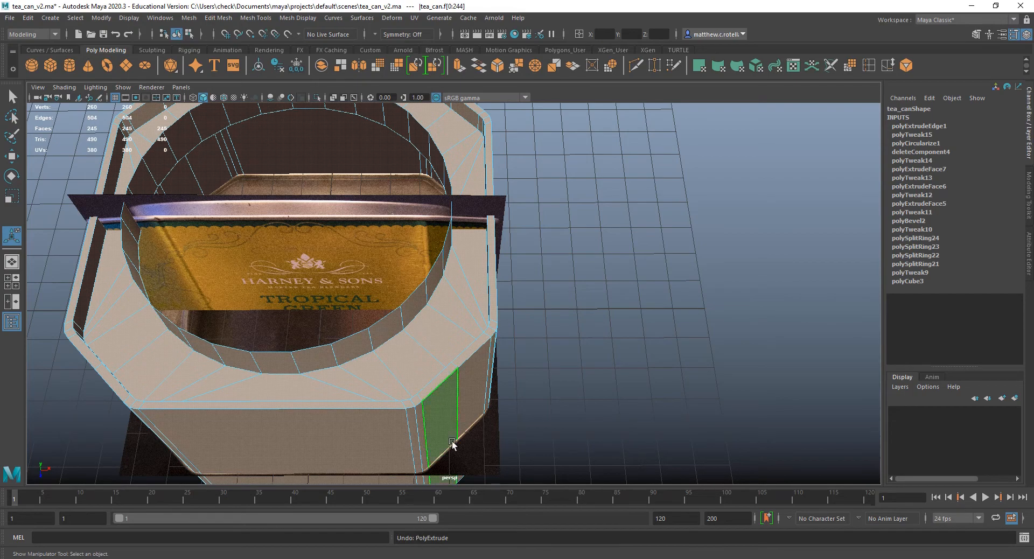
pyautogui.keyDown('alt'); pyautogui.moveTo(362, 216); pyautogui.dragTo(481, 286, button='middle'); pyautogui.keyUp('alt')
pyautogui.keyDown('alt'); pyautogui.moveTo(413, 324); pyautogui.dragTo(395, 294); pyautogui.keyUp('alt')
pyautogui.press('q')
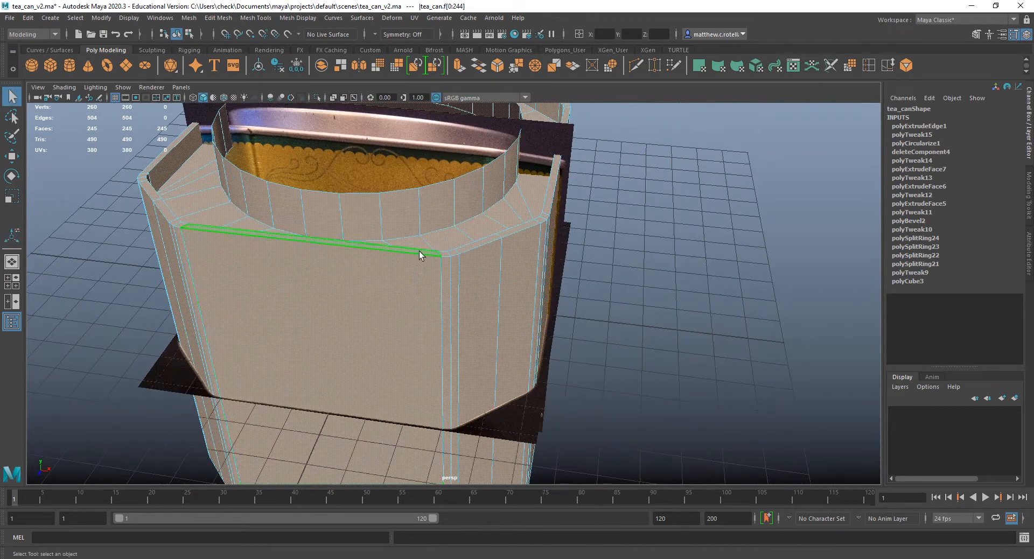
pyautogui.moveTo(410, 203); pyautogui.dragTo(456, 168, button='right')
pyautogui.scroll(-3, 480, 219)
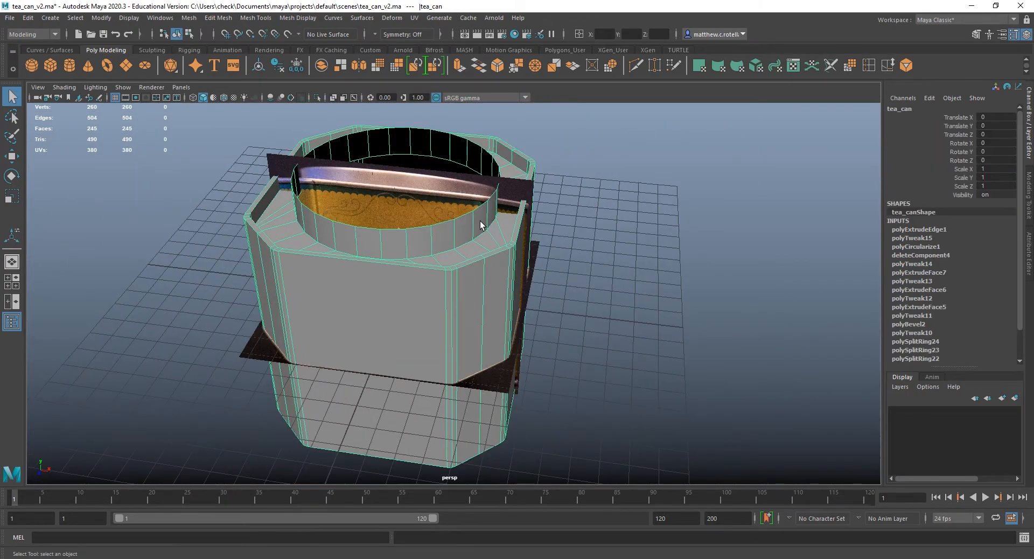
# Duplicate tea_can, hide the original through the Outliner, and select the copy.
pyautogui.keyDown('alt'); pyautogui.moveTo(480, 222); pyautogui.dragTo(469, 249); pyautogui.keyUp('alt')
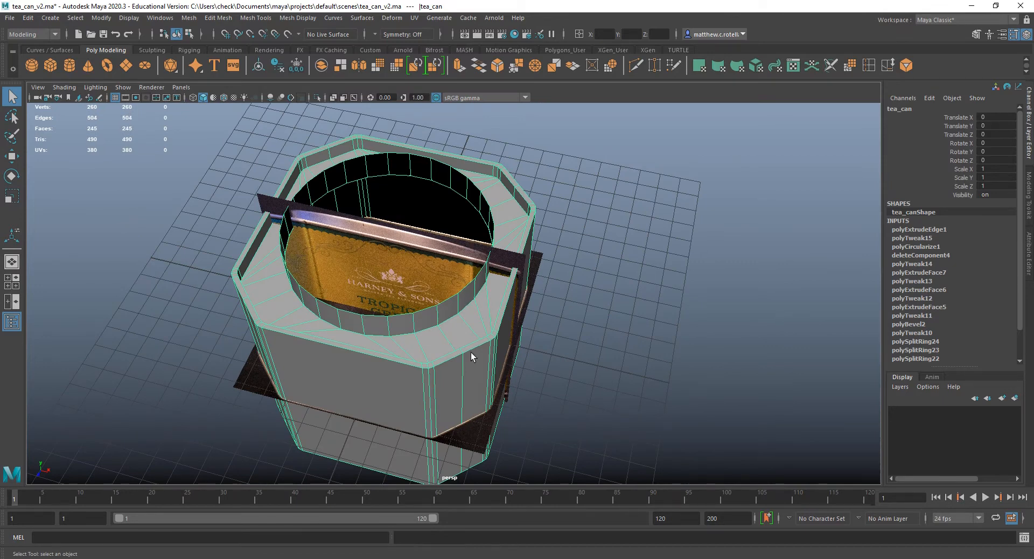
pyautogui.keyDown('alt'); pyautogui.moveTo(471, 352); pyautogui.dragTo(507, 287); pyautogui.keyUp('alt')
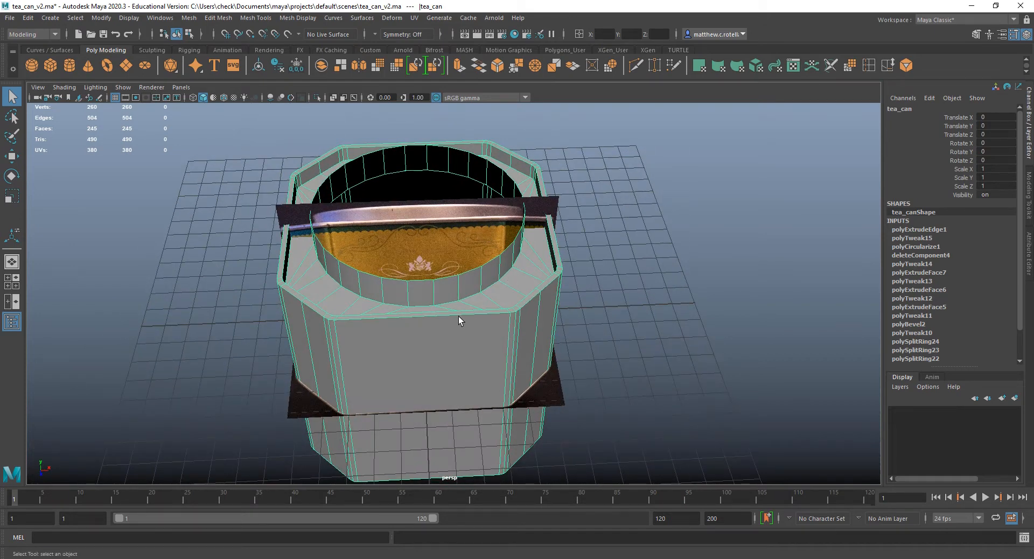
pyautogui.moveTo(499, 270)
pyautogui.keyDown('alt'); pyautogui.mouseDown()
pyautogui.moveTo(510, 297)
pyautogui.moveTo(508, 272)
pyautogui.mouseUp(); pyautogui.keyUp('alt')
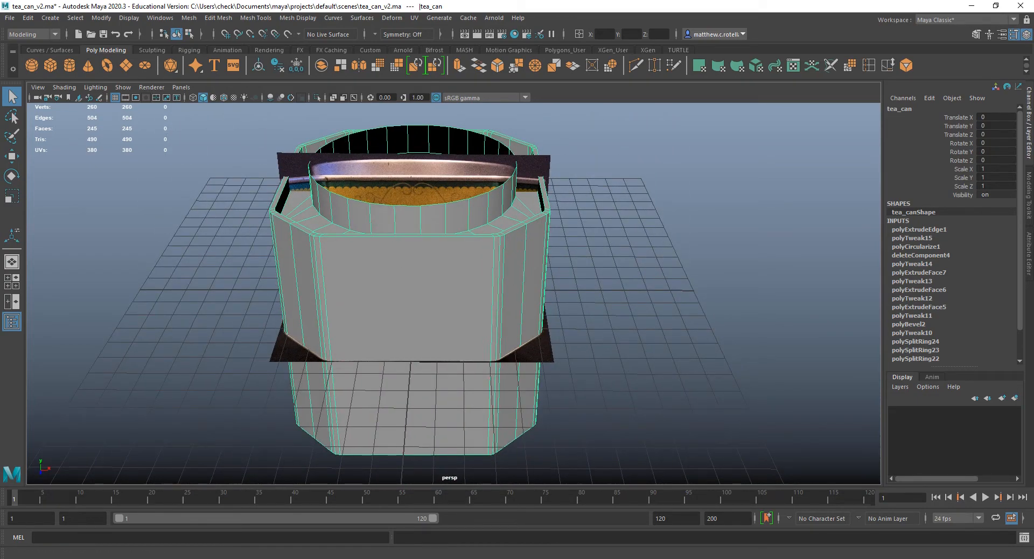
pyautogui.moveTo(0, 141); pyautogui.dragTo(141, 203)
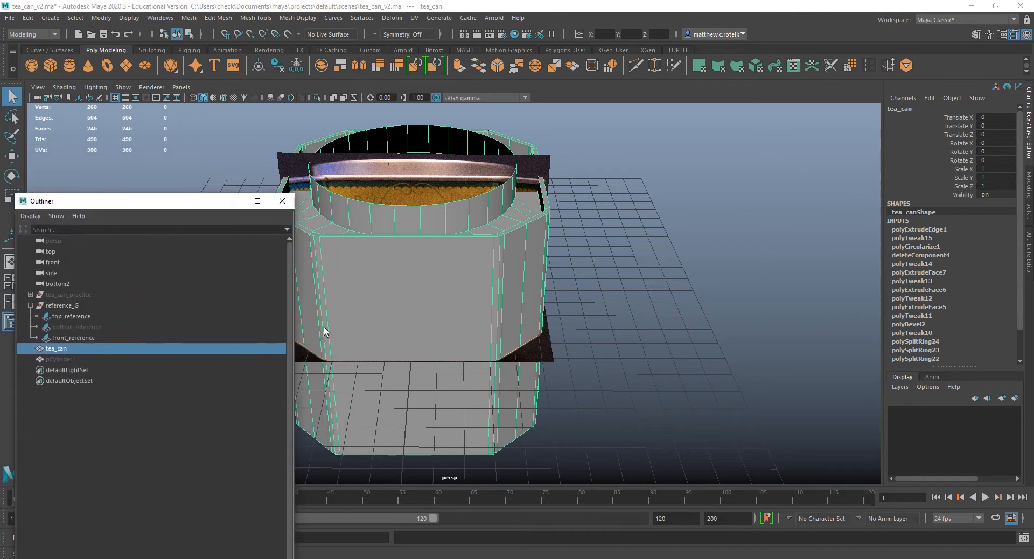
pyautogui.moveTo(296, 318); pyautogui.dragTo(170, 318)
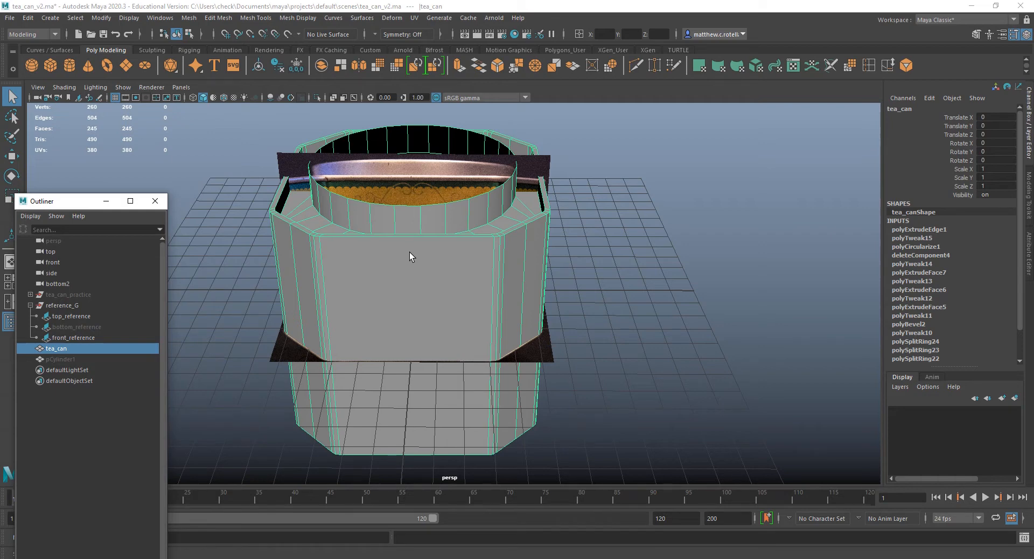
pyautogui.hotkey('ctrl', 'd')
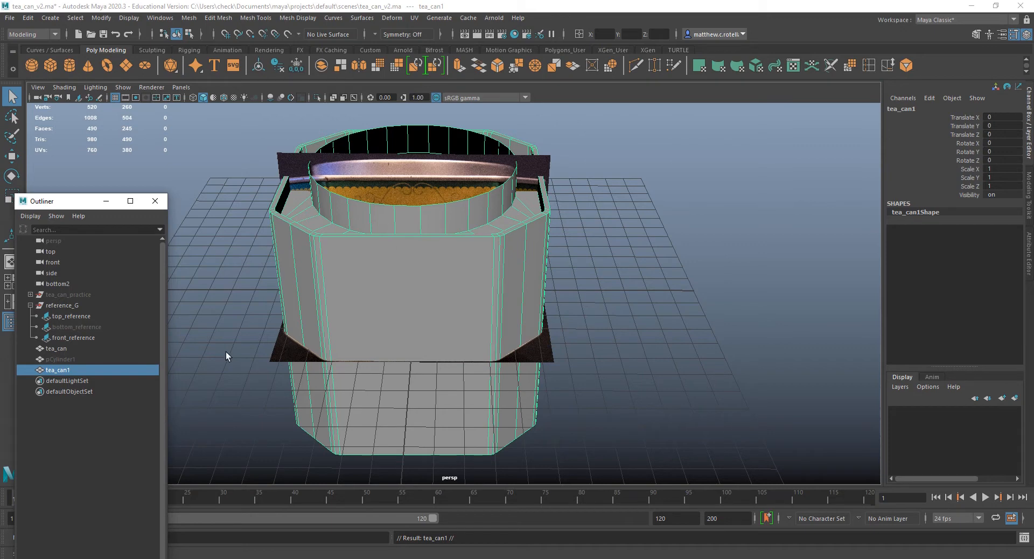
pyautogui.click(56, 349)
pyautogui.press('h')
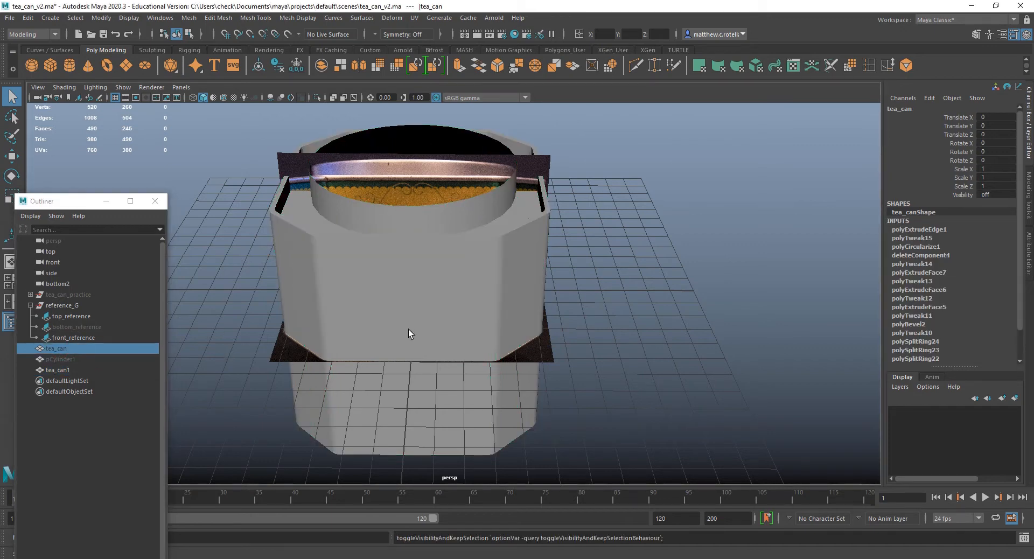
pyautogui.click(59, 370)
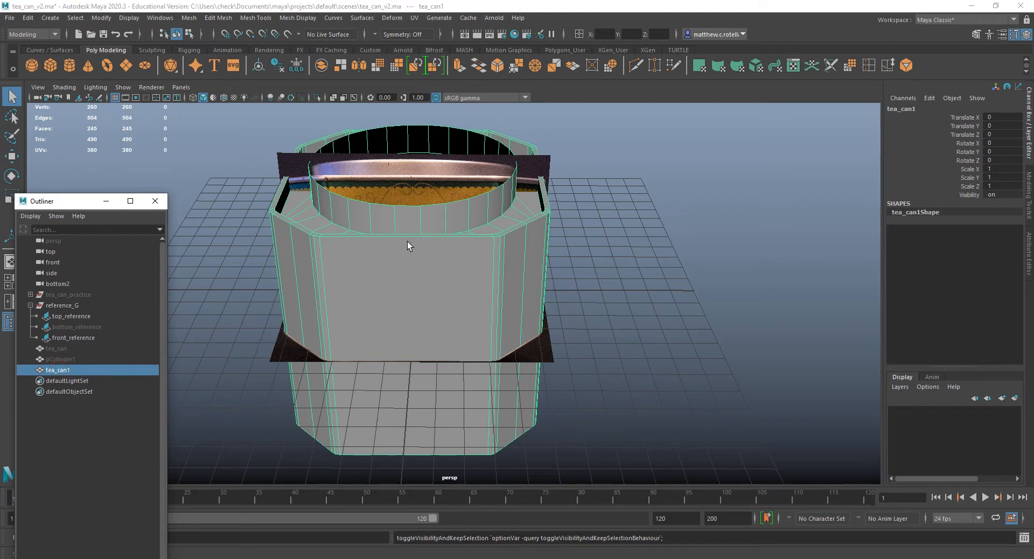
# Delete the full face loop forming the raised collar around the copy's round opening.
pyautogui.moveTo(458, 291)
pyautogui.keyDown('alt'); pyautogui.mouseDown()
pyautogui.moveTo(411, 300)
pyautogui.moveTo(457, 297)
pyautogui.mouseUp(); pyautogui.keyUp('alt')
pyautogui.moveTo(457, 297); pyautogui.dragTo(439, 303, button='right')
pyautogui.click(406, 273)
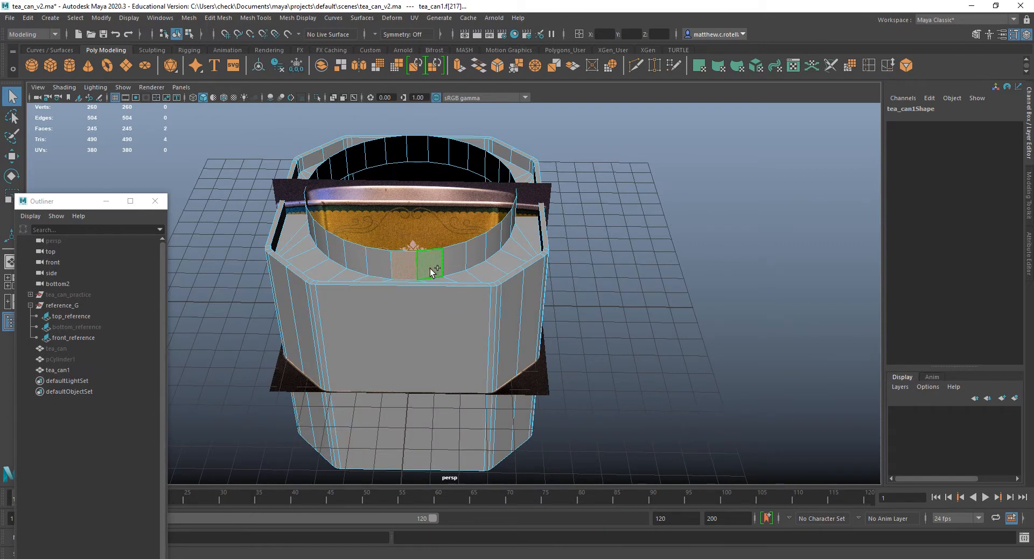
pyautogui.keyDown('shift'); pyautogui.doubleClick(454, 265); pyautogui.keyUp('shift')
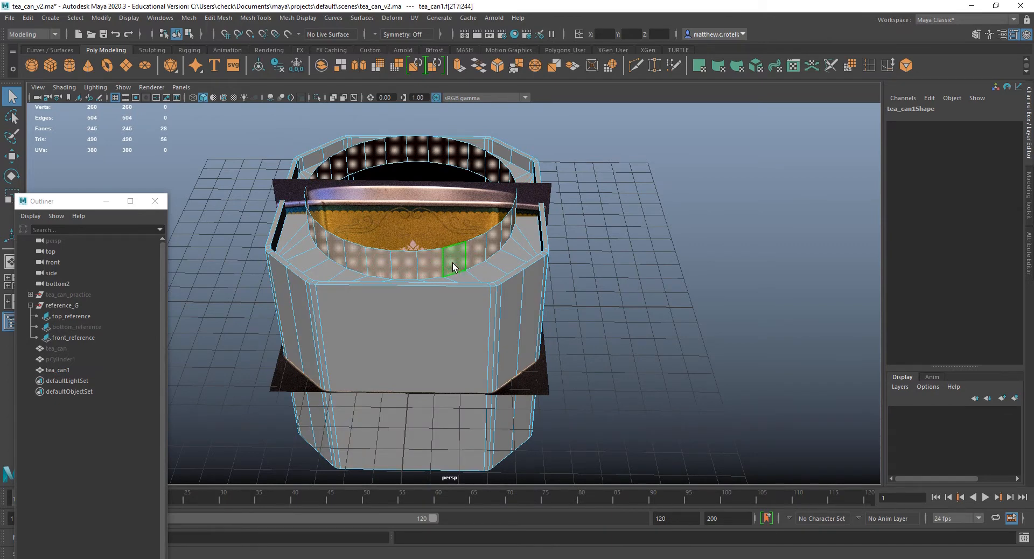
pyautogui.press('Delete')
# Delete the inner wall face loop of the copy's raised top rim.
pyautogui.keyDown('alt'); pyautogui.moveTo(454, 244); pyautogui.dragTo(379, 216); pyautogui.keyUp('alt')
pyautogui.doubleClick(356, 211)
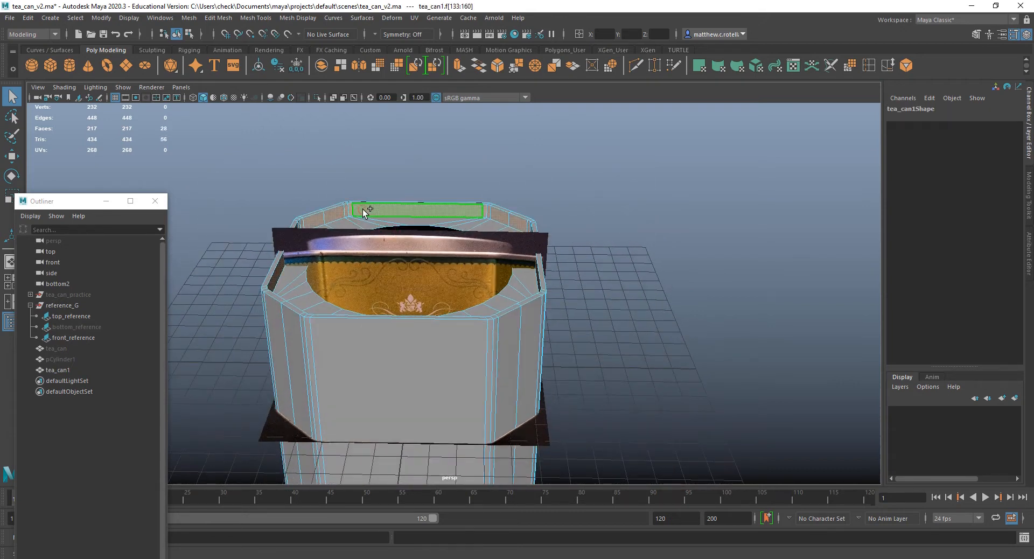
pyautogui.press('Delete')
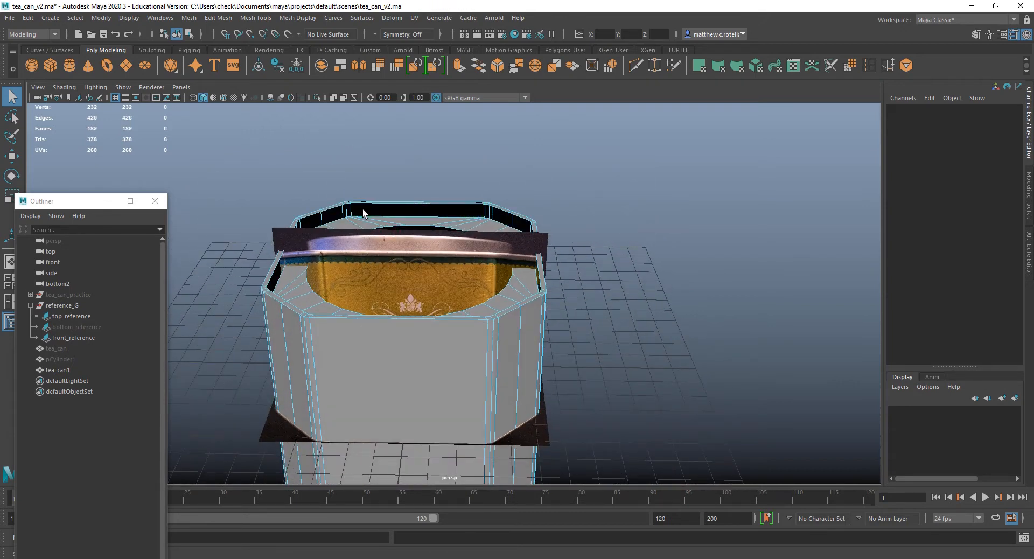
# Delete the inner wall face loop around the recess on the underside of the copy.
pyautogui.keyDown('alt'); pyautogui.moveTo(398, 404); pyautogui.dragTo(357, 208); pyautogui.keyUp('alt')
pyautogui.click(343, 209)
pyautogui.keyDown('shift'); pyautogui.doubleClick(375, 198); pyautogui.keyUp('shift')
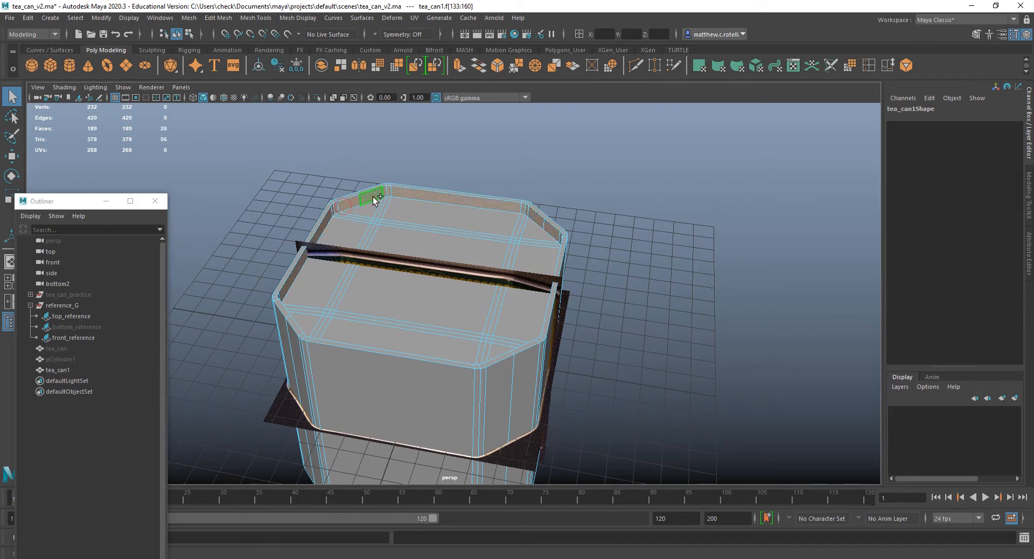
pyautogui.press('Delete')
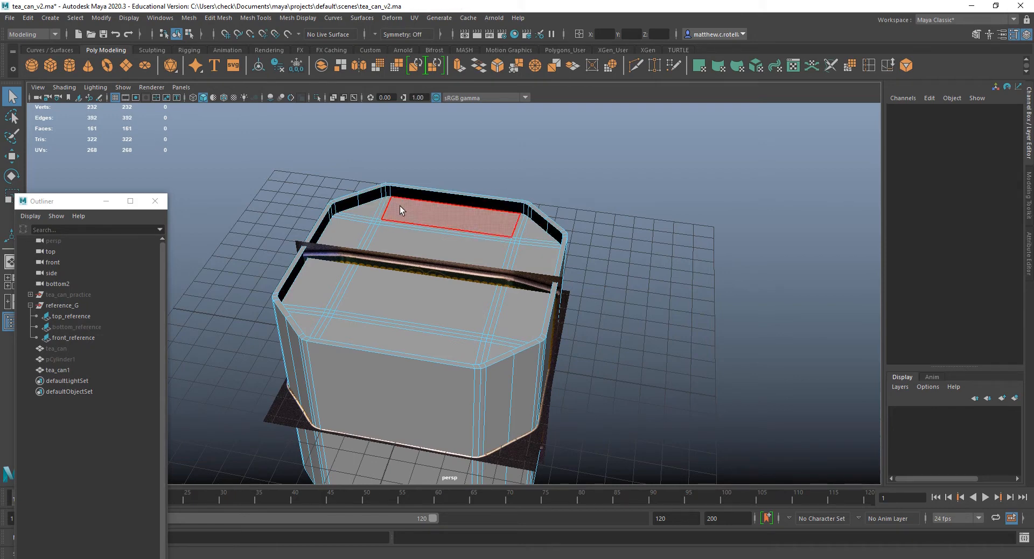
pyautogui.hotkey('ctrl', 'z')
pyautogui.click(372, 197)
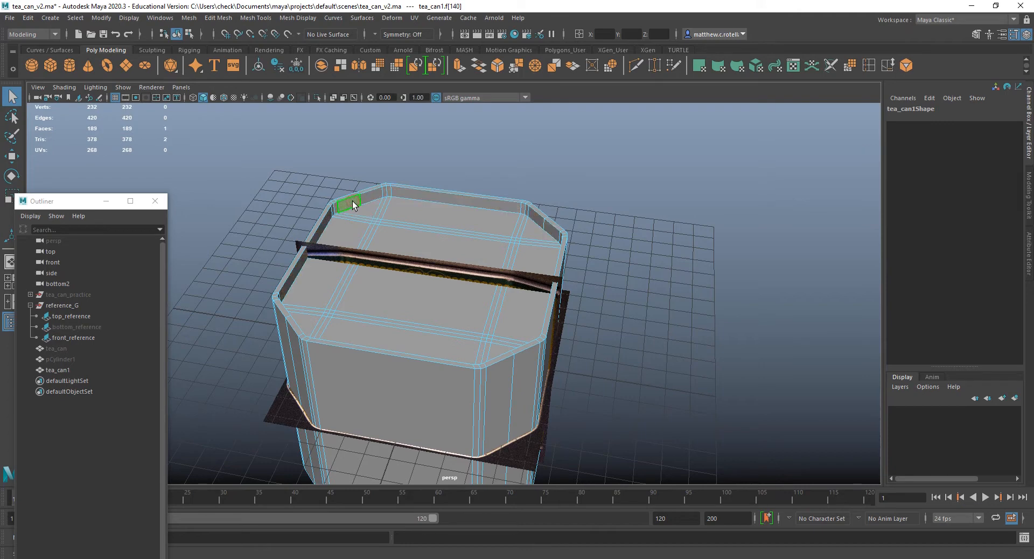
pyautogui.doubleClick(370, 198)
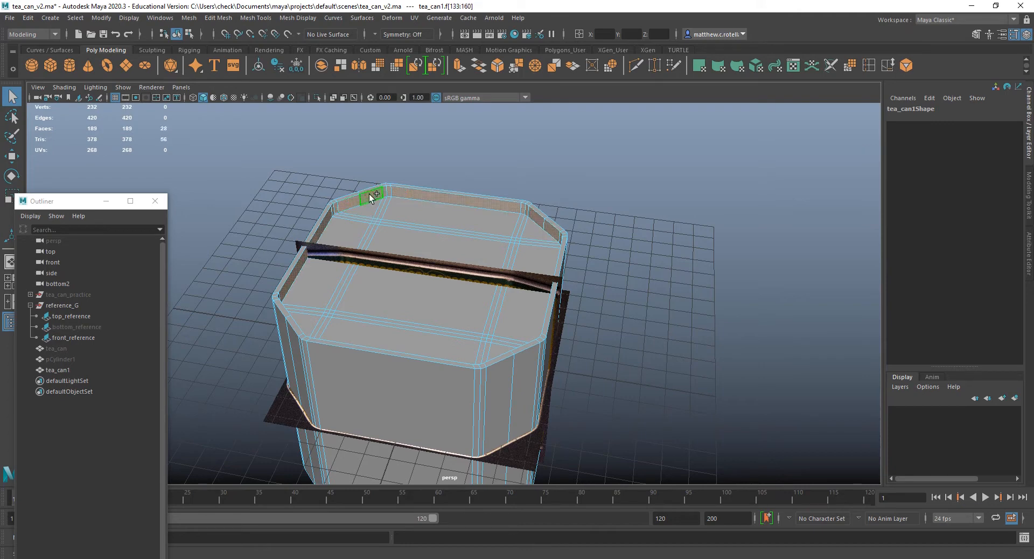
pyautogui.press('Delete')
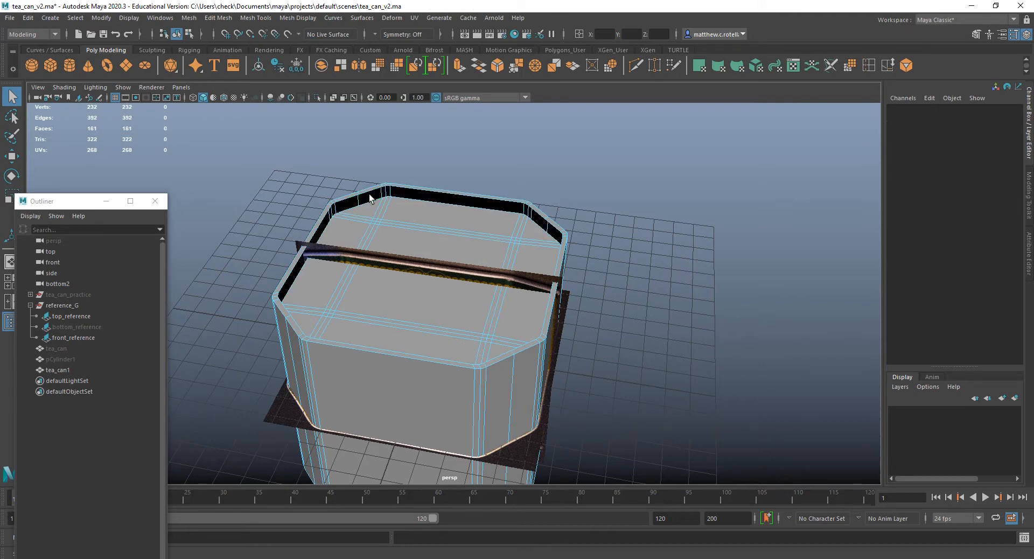
# Delete the copy's whole outer shell, leaving only the top ring and the bottom panel.
pyautogui.keyDown('alt'); pyautogui.moveTo(371, 198); pyautogui.dragTo(459, 302); pyautogui.keyUp('alt')
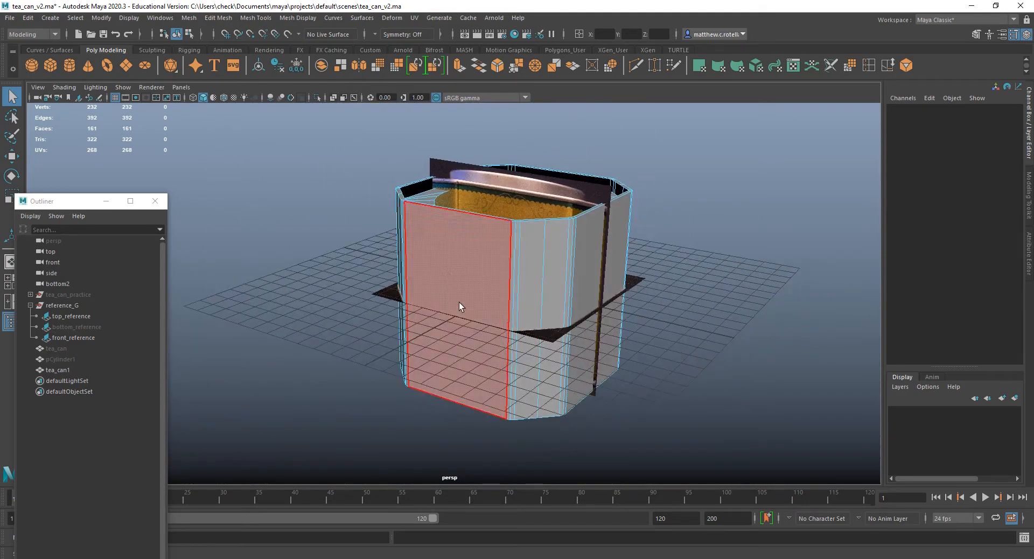
pyautogui.doubleClick(435, 247)
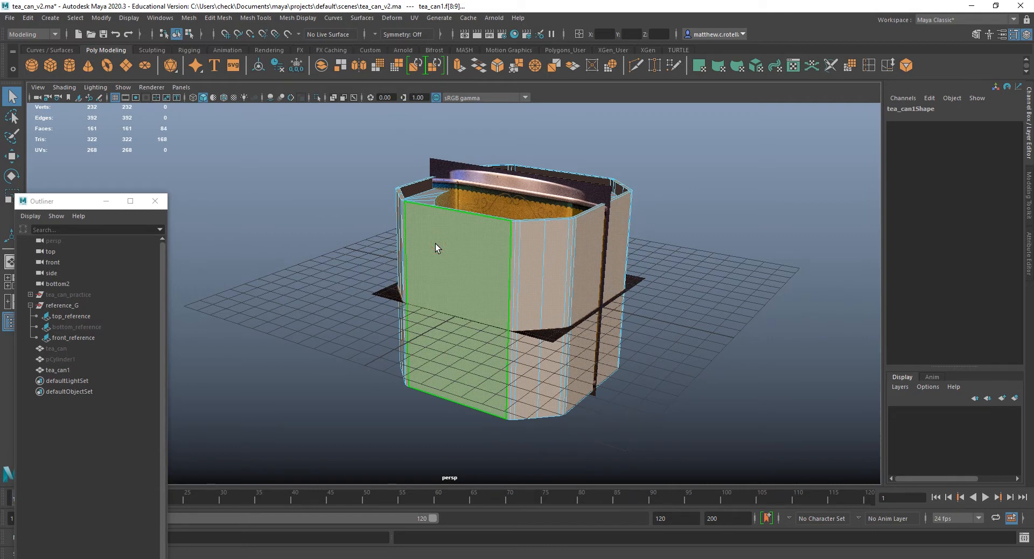
pyautogui.press('Delete')
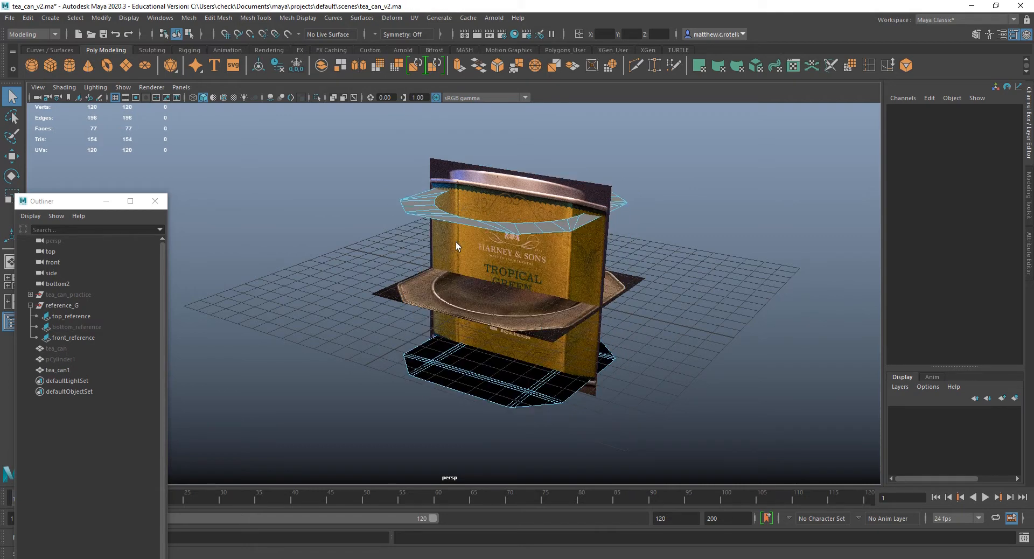
# Reverse the normals of all faces of the copy's bottom panel.
pyautogui.keyDown('alt'); pyautogui.moveTo(435, 247); pyautogui.dragTo(498, 245); pyautogui.keyUp('alt')
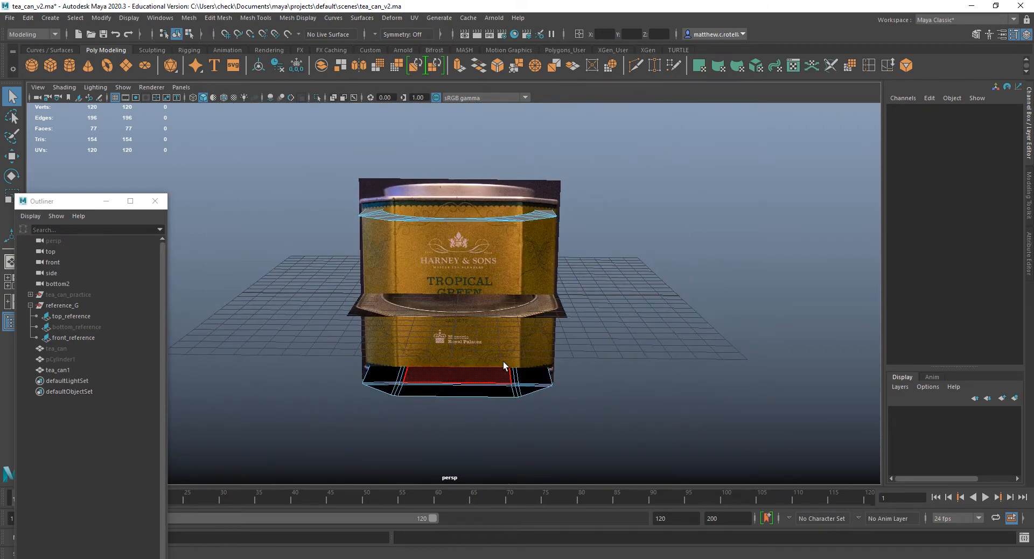
pyautogui.keyDown('alt'); pyautogui.moveTo(505, 365); pyautogui.dragTo(490, 327); pyautogui.keyUp('alt')
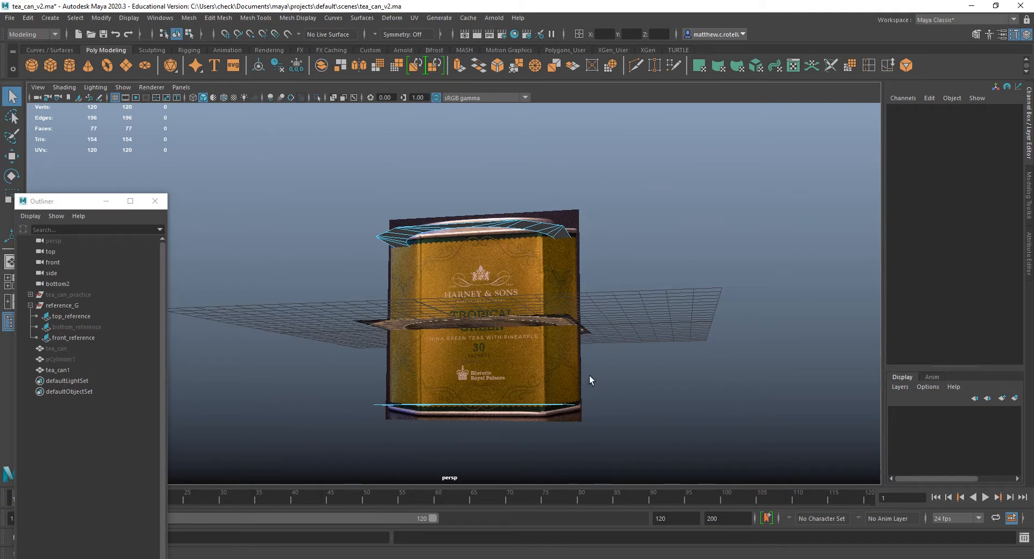
pyautogui.keyDown('alt'); pyautogui.moveTo(589, 376); pyautogui.dragTo(552, 299); pyautogui.keyUp('alt')
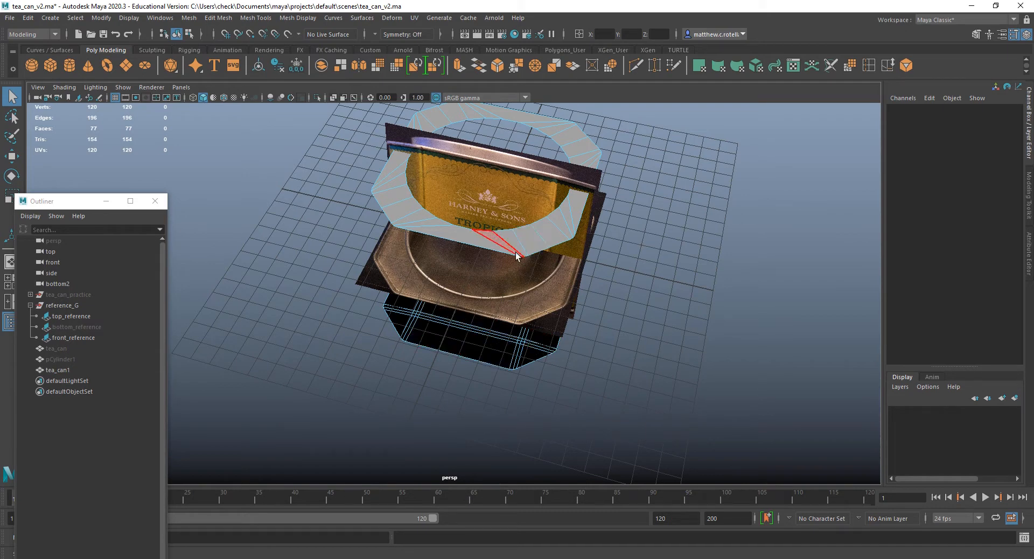
pyautogui.scroll(5, 526, 256)
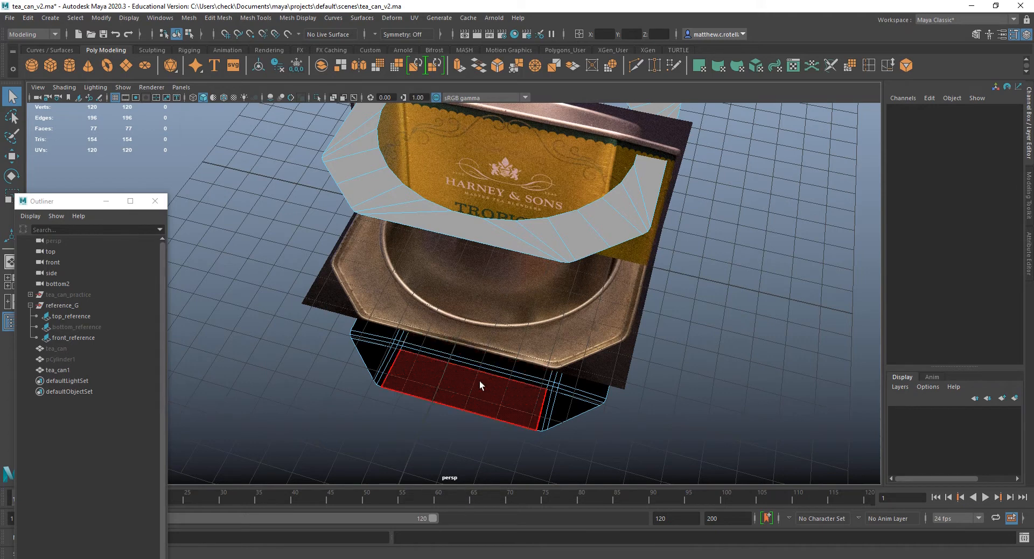
pyautogui.doubleClick(508, 381)
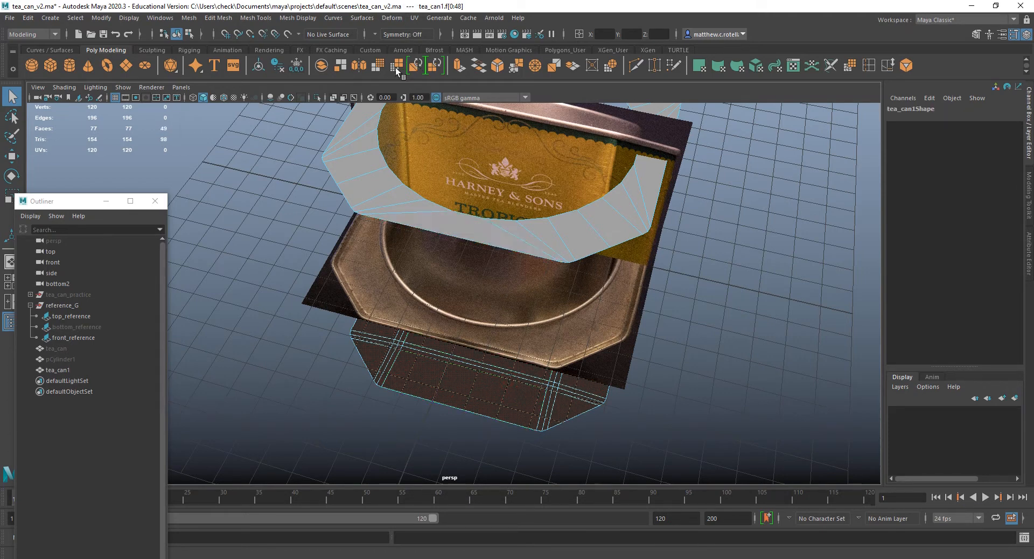
pyautogui.click(296, 16)
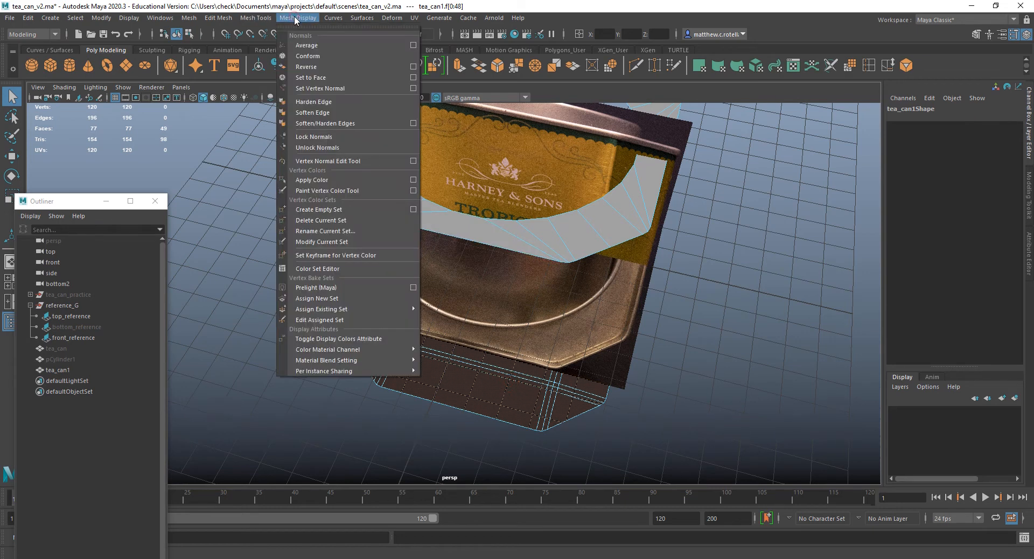
pyautogui.click(308, 67)
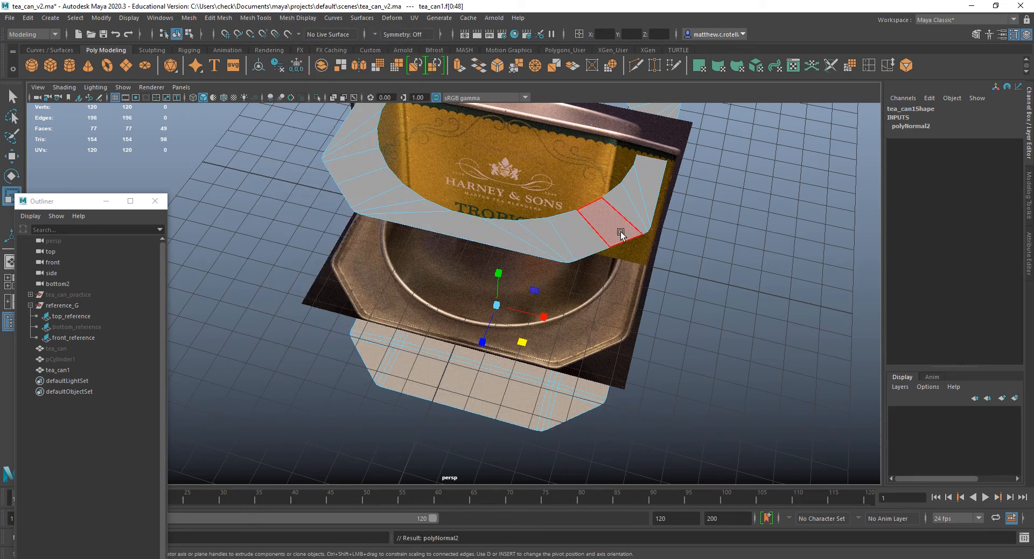
# Reverse the normals of the whole face ring at the top of the copy.
pyautogui.doubleClick(588, 241)
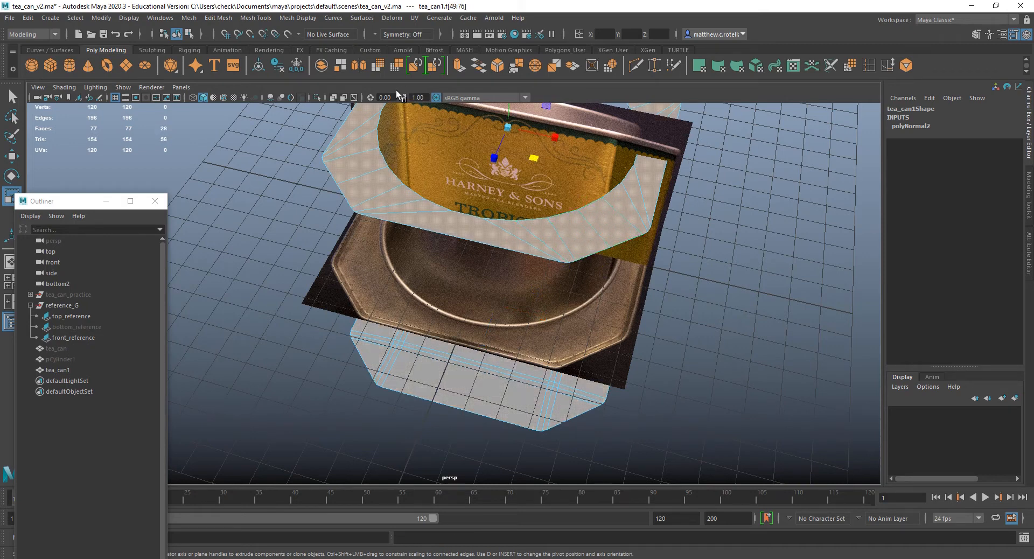
pyautogui.click(297, 18)
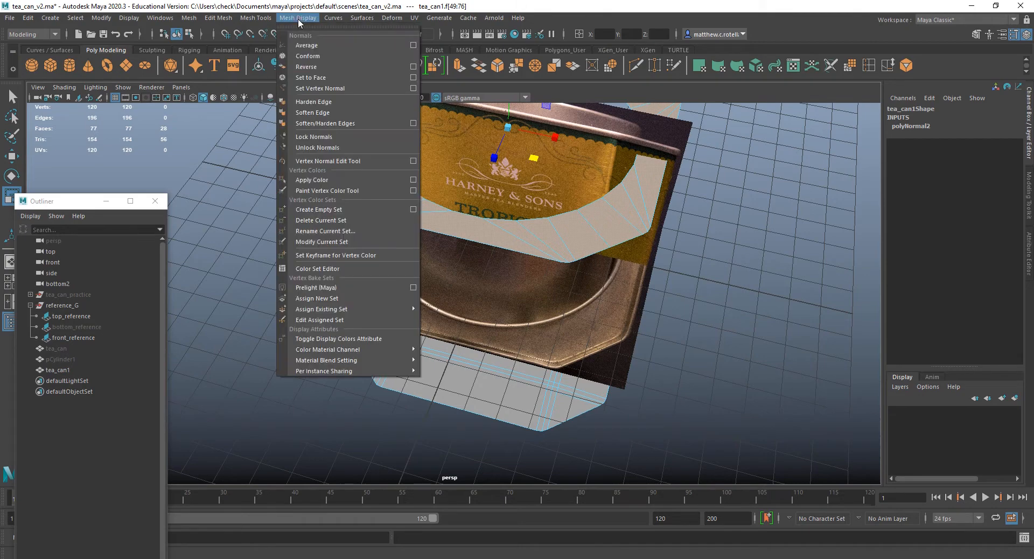
pyautogui.click(307, 66)
pyautogui.keyDown('alt'); pyautogui.moveTo(512, 217); pyautogui.dragTo(533, 218); pyautogui.keyUp('alt')
pyautogui.press('q')
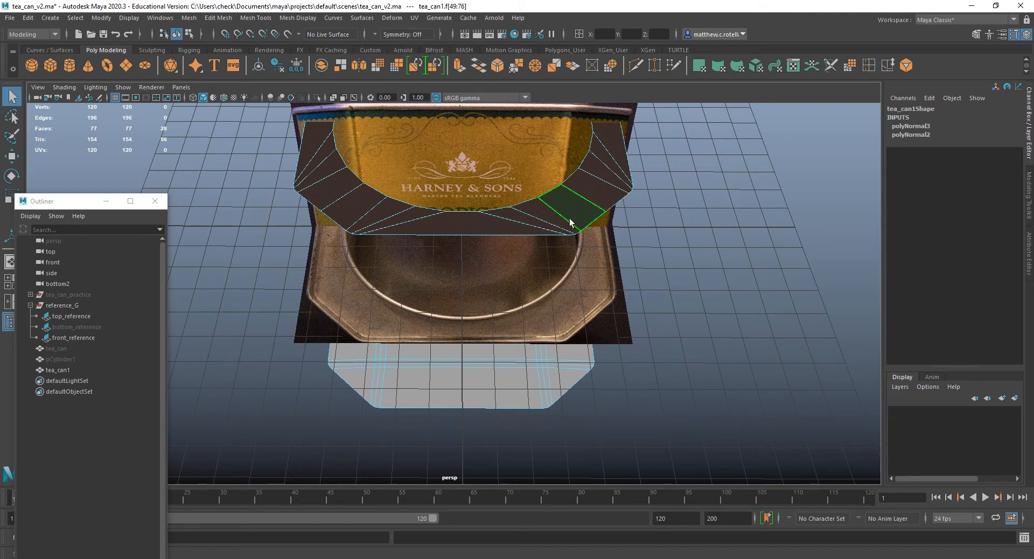
pyautogui.moveTo(545, 218); pyautogui.dragTo(576, 207, button='right')
pyautogui.click(575, 236)
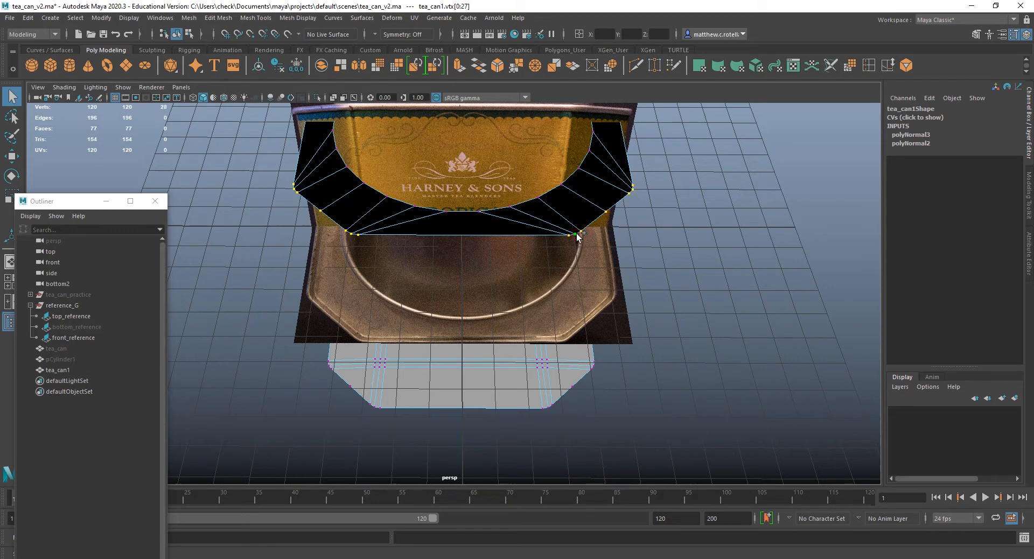
pyautogui.doubleClick(548, 407)
# Return the copy to object mode and unhide the original tea_can, displaying the scene in wireframe.
pyautogui.moveTo(561, 219); pyautogui.dragTo(589, 204, button='right')
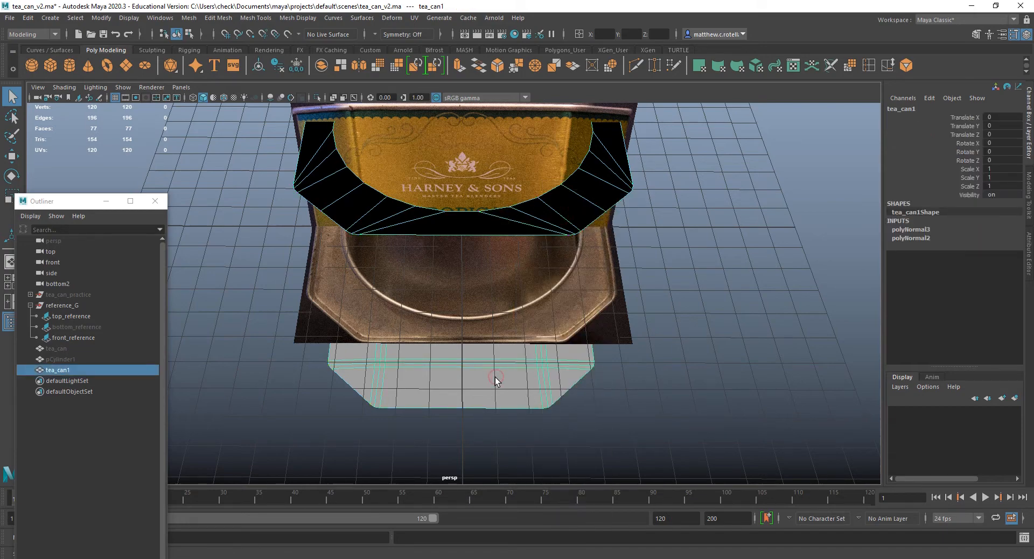
pyautogui.press('r')
pyautogui.keyDown('alt'); pyautogui.moveTo(495, 305); pyautogui.dragTo(499, 261); pyautogui.keyUp('alt')
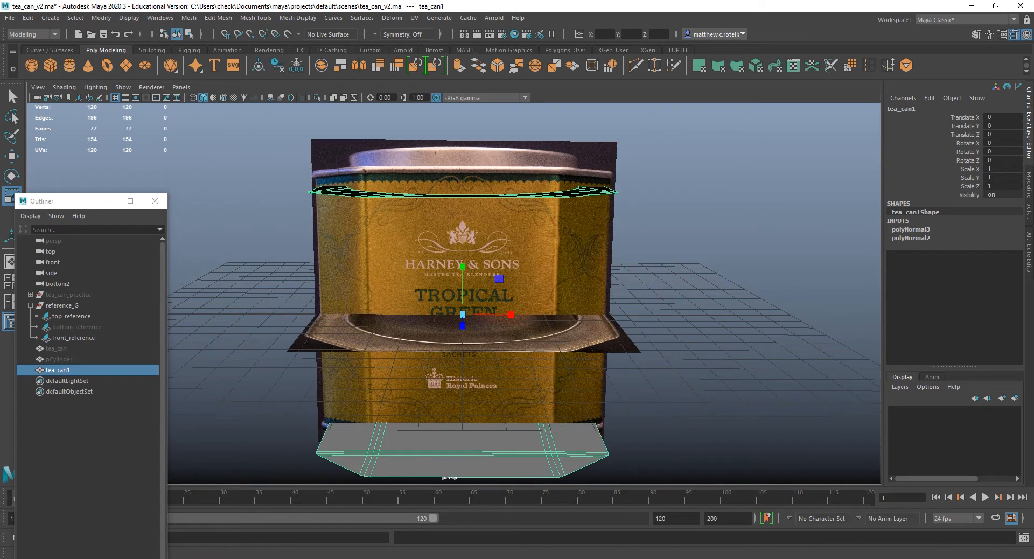
pyautogui.click(68, 350)
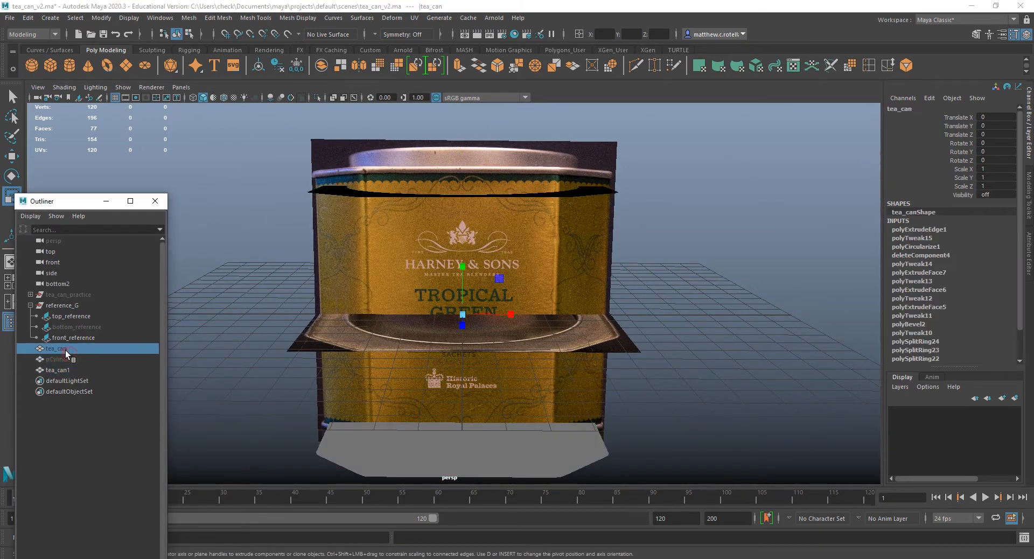
pyautogui.press('h')
pyautogui.press('4')
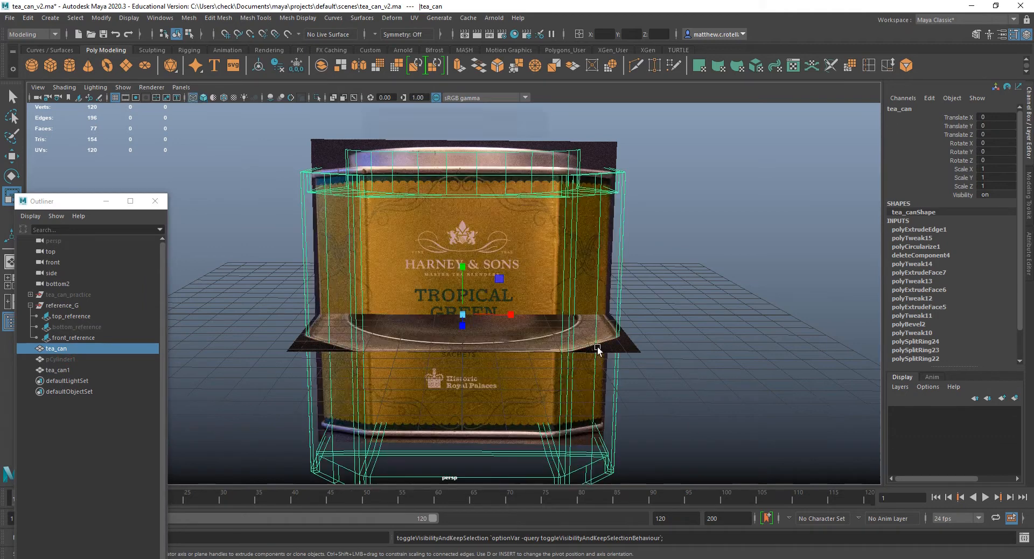
# Scale tea_can1 down vertically to 0.967 in Y, checking its fit inside the outer can in the front view.
pyautogui.click(85, 370)
pyautogui.press('f')
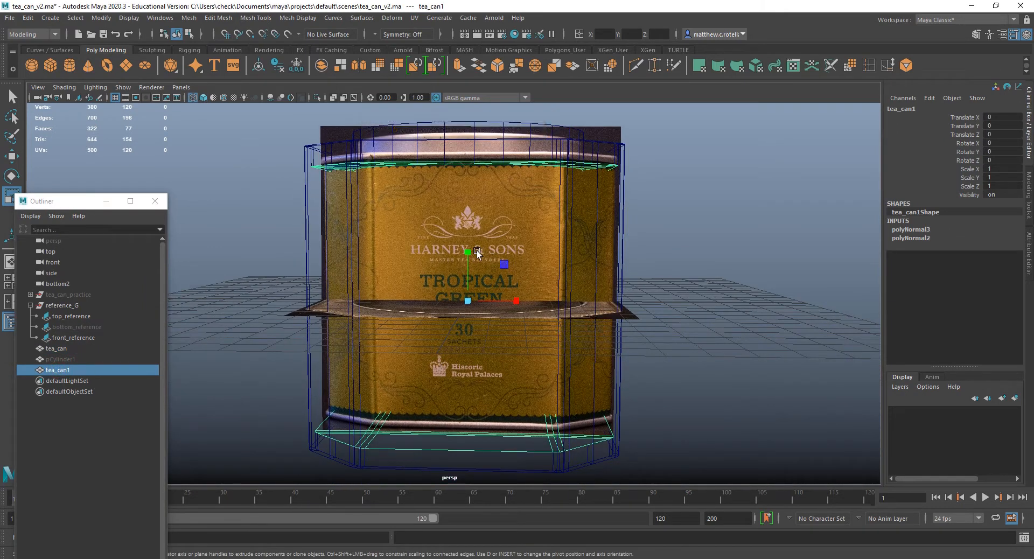
pyautogui.moveTo(468, 250); pyautogui.dragTo(468, 253)
pyautogui.press('space')
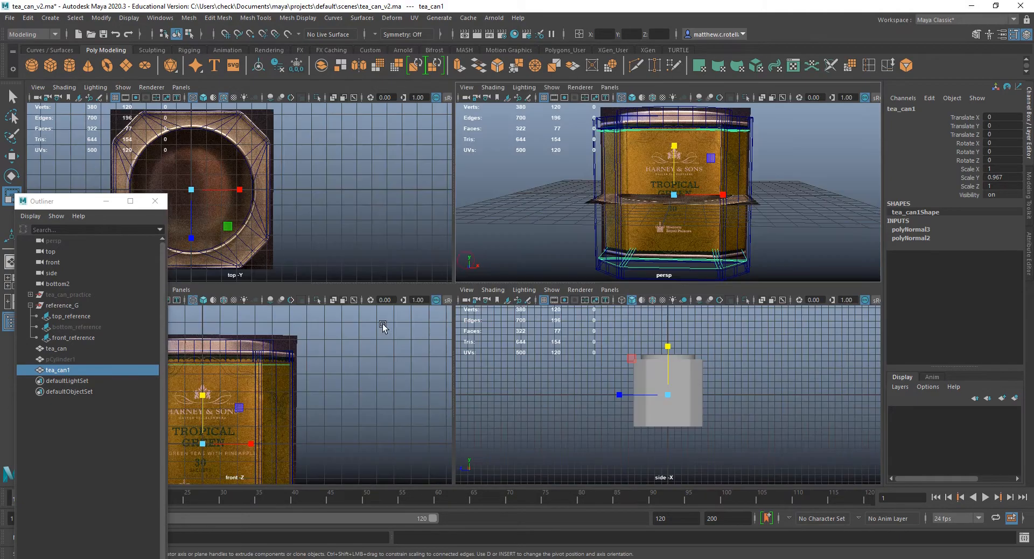
pyautogui.press('space')
pyautogui.scroll(-3, 426, 328)
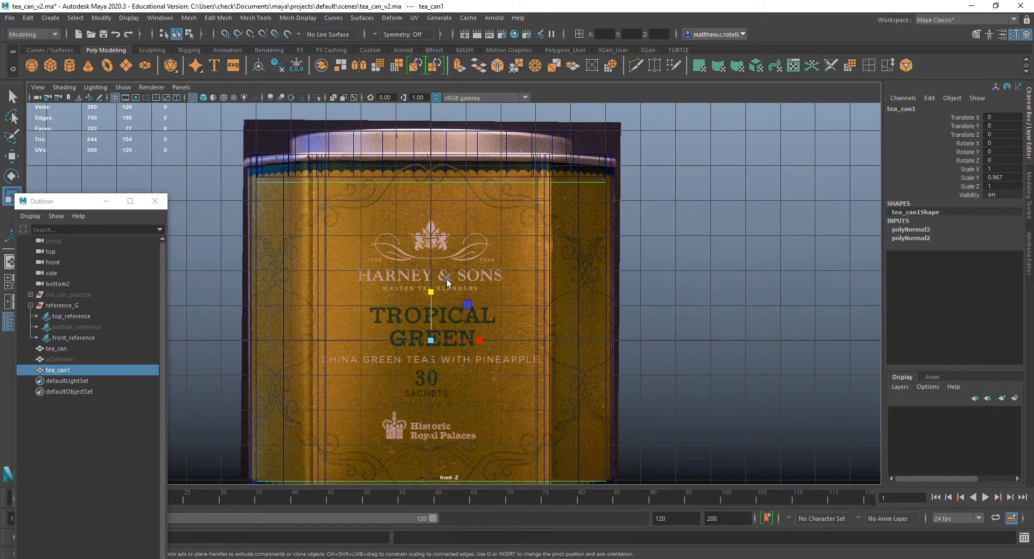
pyautogui.moveTo(431, 292); pyautogui.dragTo(430, 292)
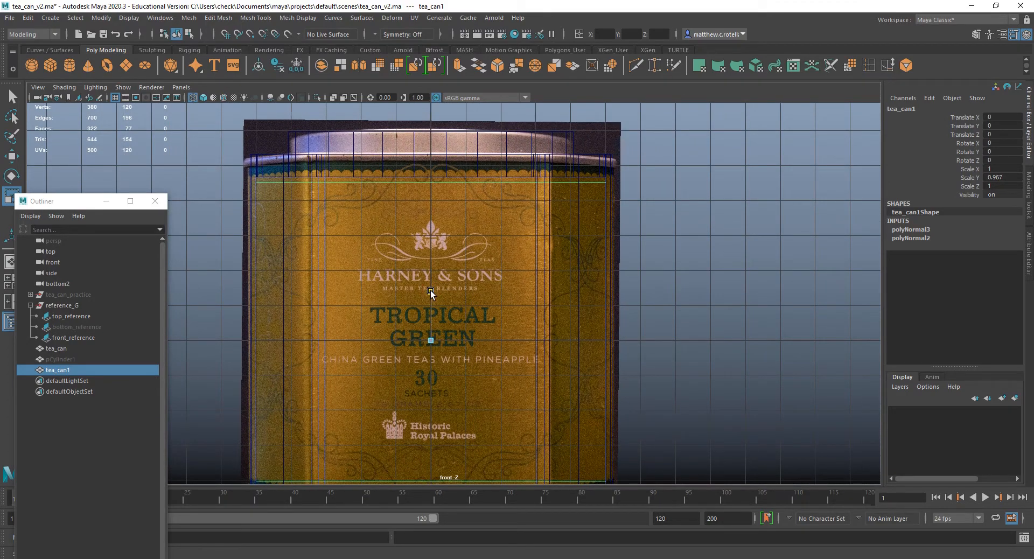
pyautogui.keyDown('alt'); pyautogui.moveTo(420, 299); pyautogui.dragTo(416, 253, button='middle'); pyautogui.keyUp('alt')
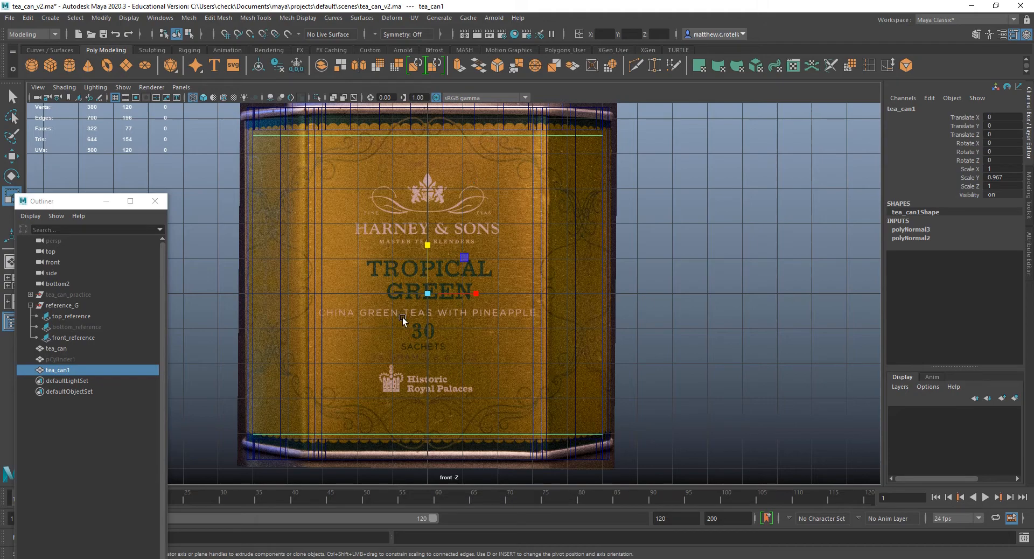
# Restore shaded display in the perspective view and examine how the inner ring sits inside the can's round opening.
pyautogui.press('space')
pyautogui.press('space')
pyautogui.keyDown('alt'); pyautogui.moveTo(646, 158); pyautogui.dragTo(591, 209); pyautogui.keyUp('alt')
pyautogui.scroll(2, 535, 238)
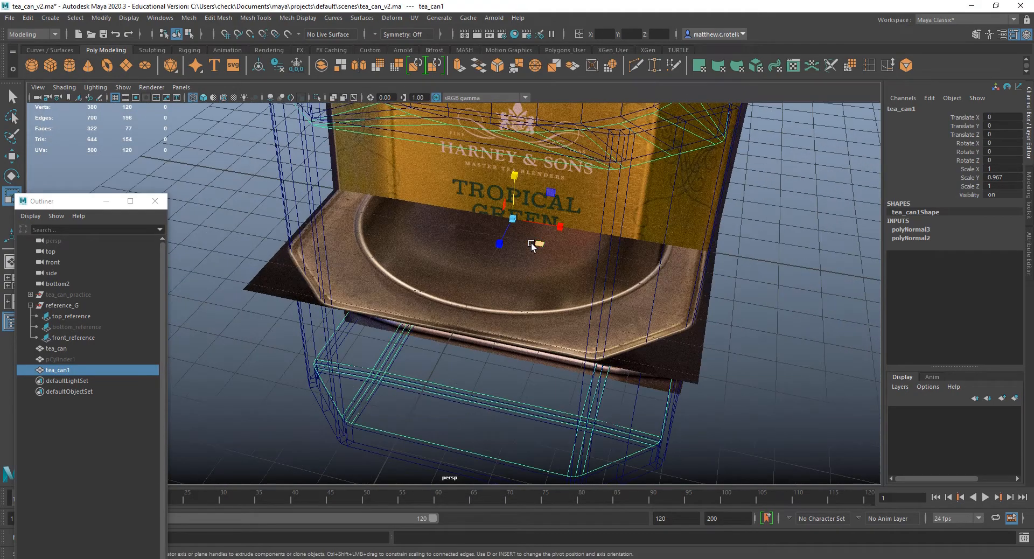
pyautogui.scroll(-3, 530, 245)
pyautogui.press('5')
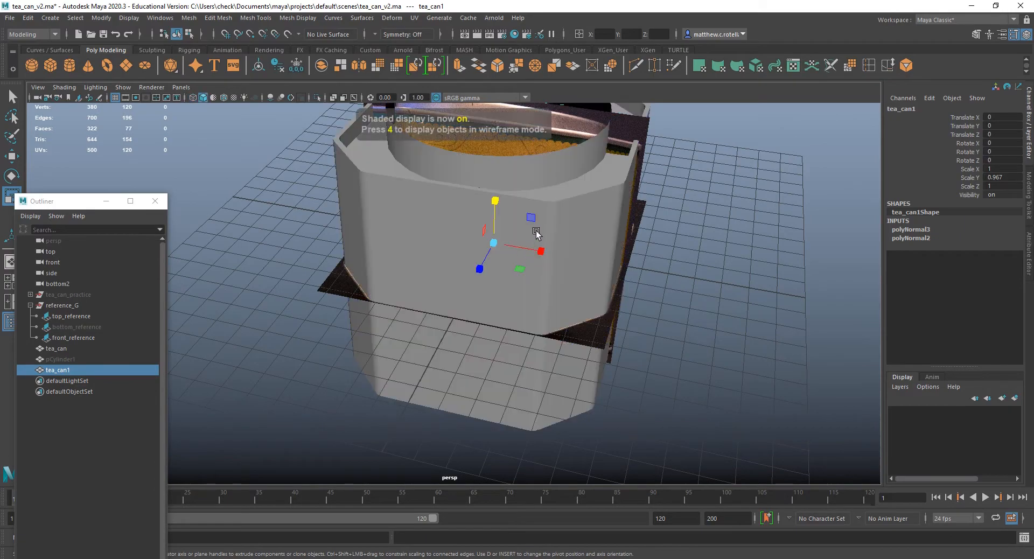
pyautogui.moveTo(560, 219)
pyautogui.keyDown('alt'); pyautogui.mouseDown()
pyautogui.moveTo(422, 283)
pyautogui.moveTo(409, 227)
pyautogui.moveTo(509, 274)
pyautogui.mouseUp(); pyautogui.keyUp('alt')
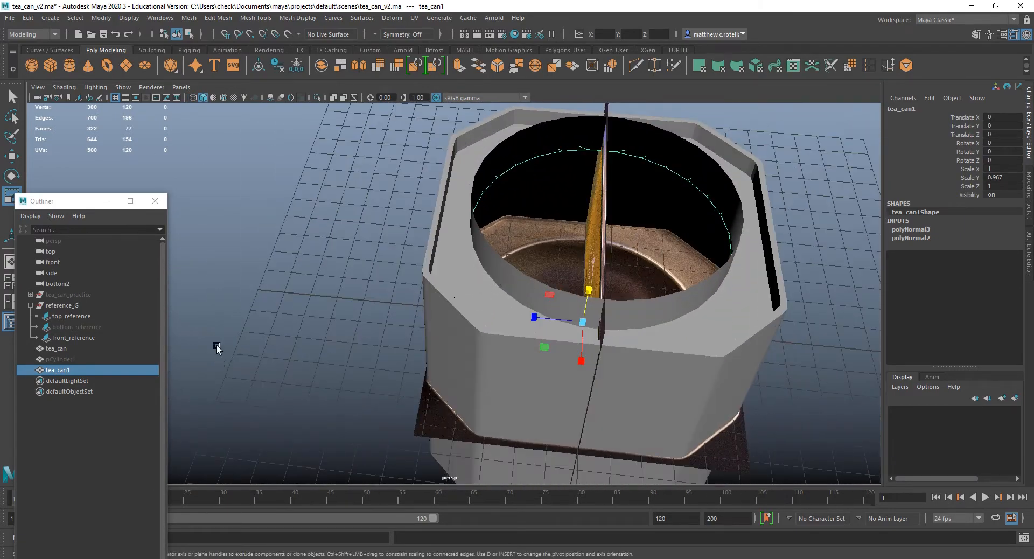
pyautogui.moveTo(507, 303); pyautogui.dragTo(521, 256, button='right')
# Combine tea_can and tea_can1 into a single mesh.
pyautogui.click(468, 284)
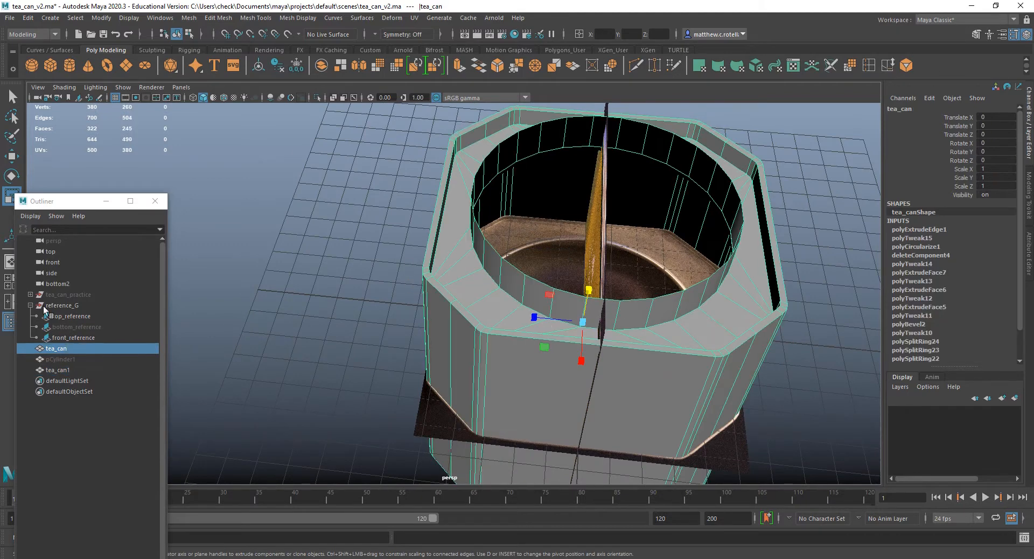
pyautogui.keyDown('ctrl'); pyautogui.click(64, 370); pyautogui.keyUp('ctrl')
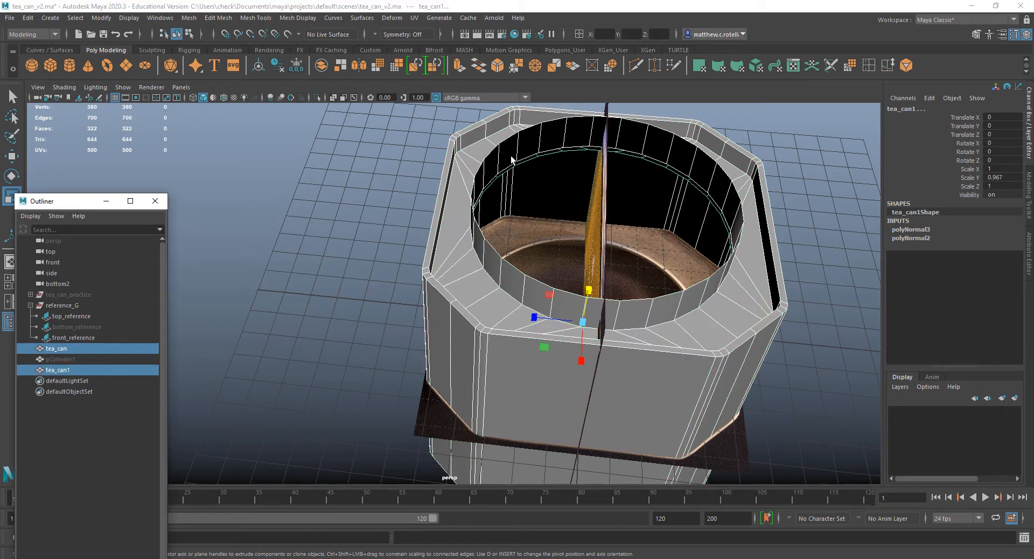
pyautogui.click(189, 18)
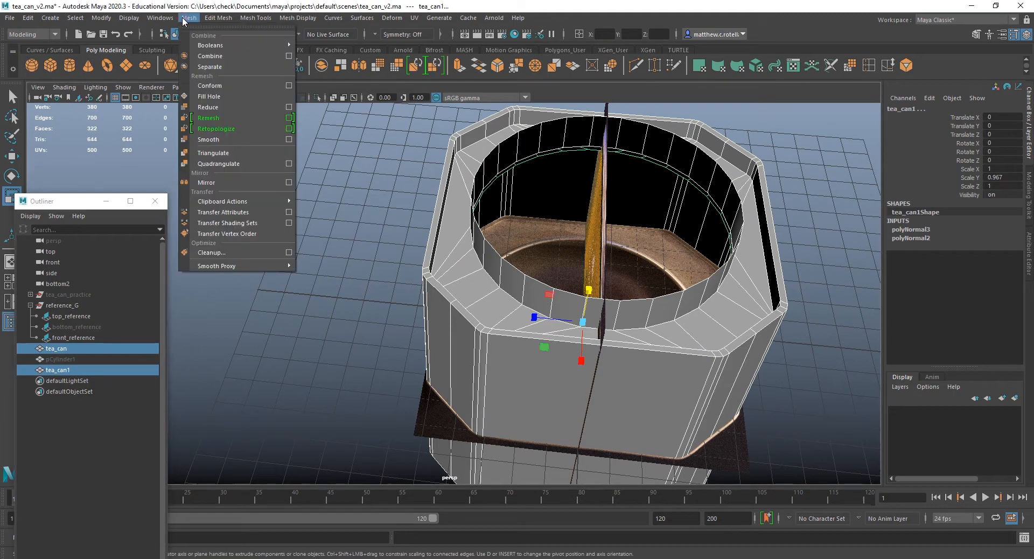
pyautogui.click(205, 57)
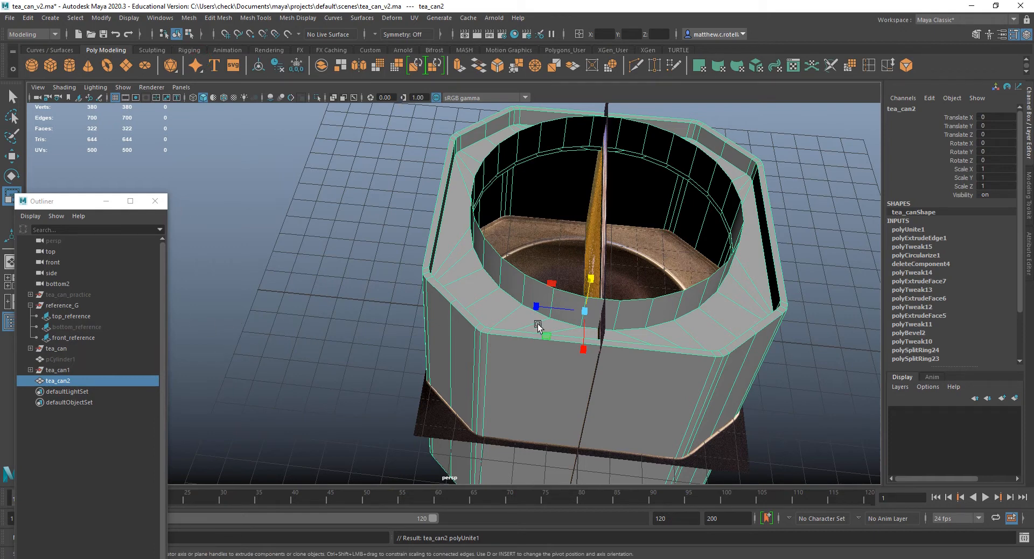
# Expand the tea_can and tea_can1 groups in the scene hierarchy and inspect their leftover transform nodes.
pyautogui.click(30, 369)
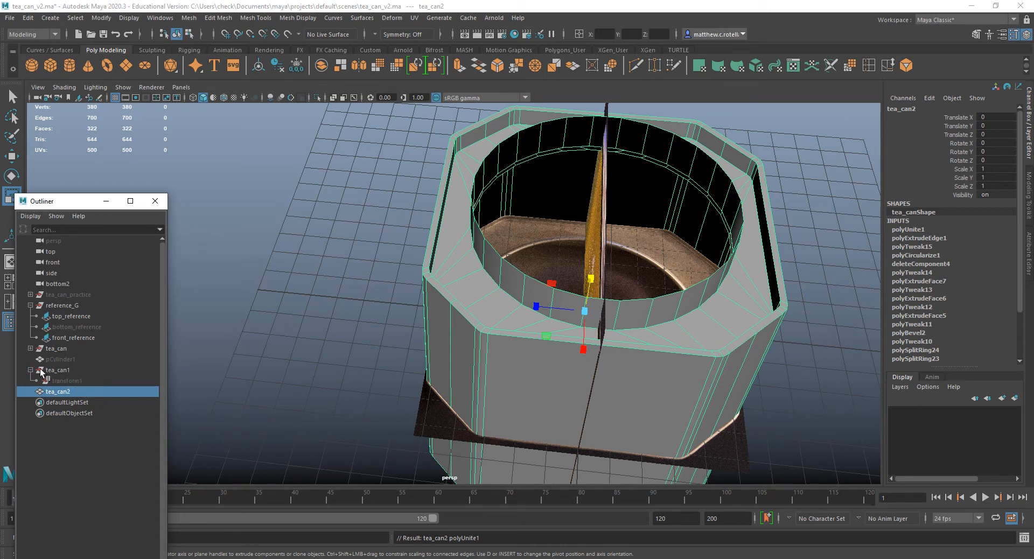
pyautogui.click(49, 350)
pyautogui.click(30, 348)
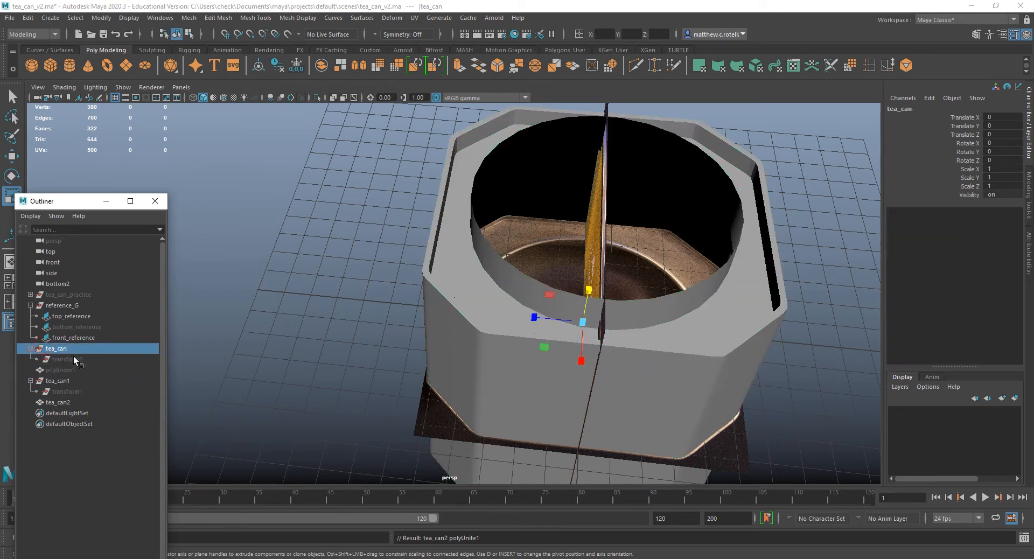
pyautogui.click(67, 391)
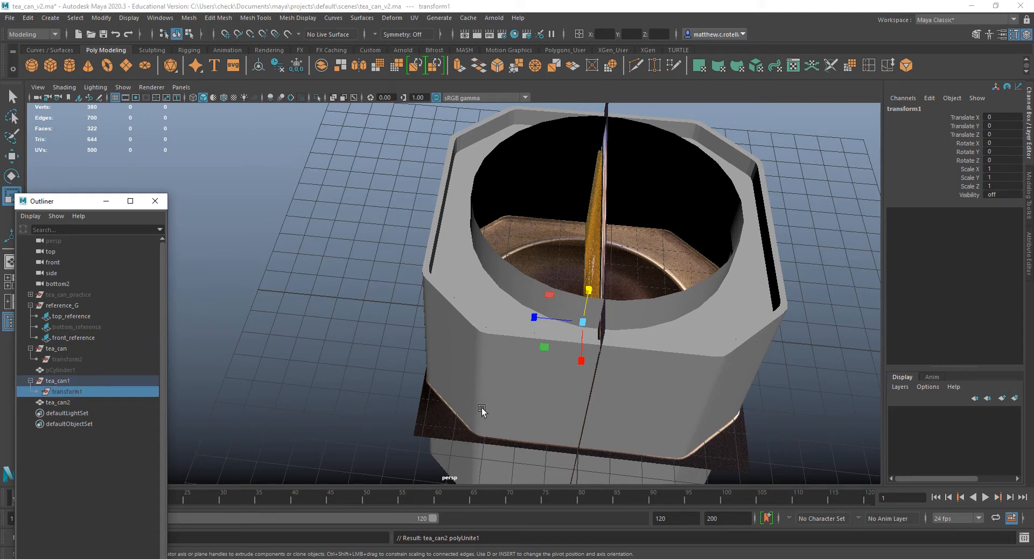
# Delete the construction history of the combined tea_can2 mesh.
pyautogui.click(464, 313)
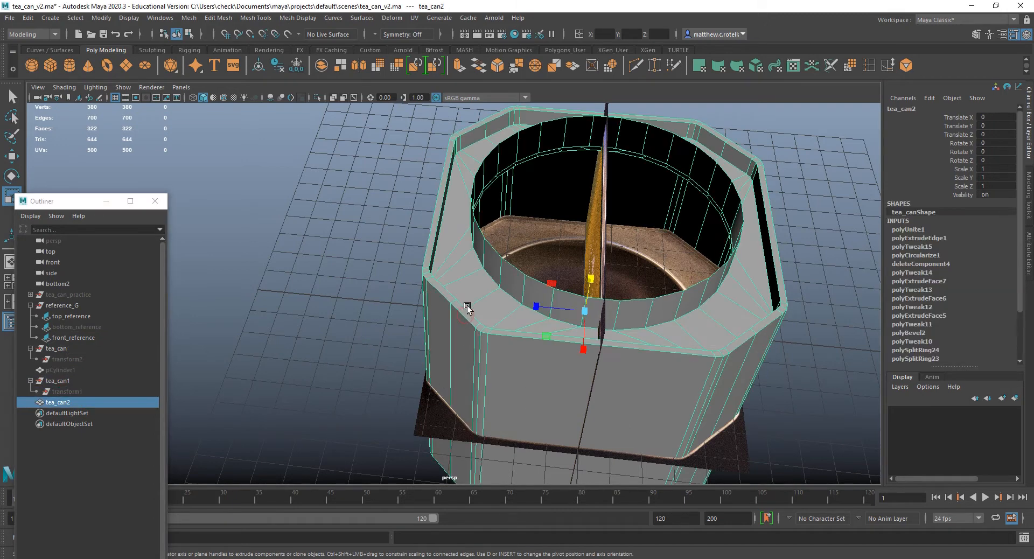
pyautogui.click(28, 18)
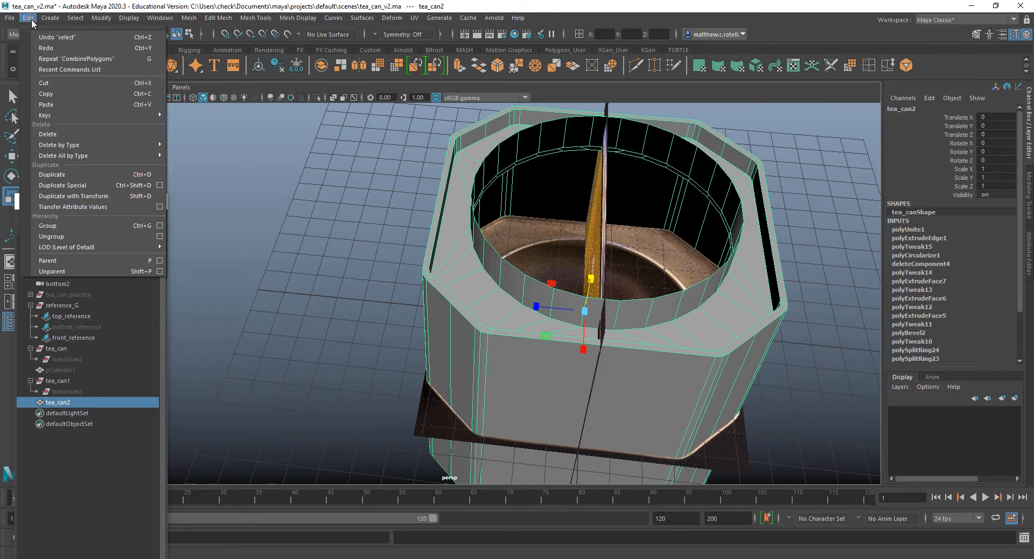
pyautogui.moveTo(68, 147)
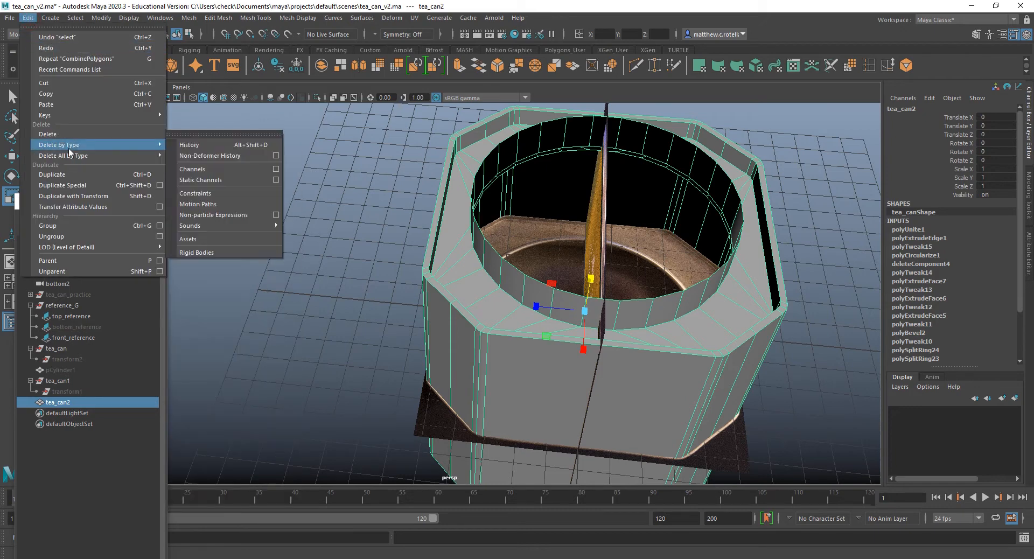
pyautogui.click(190, 146)
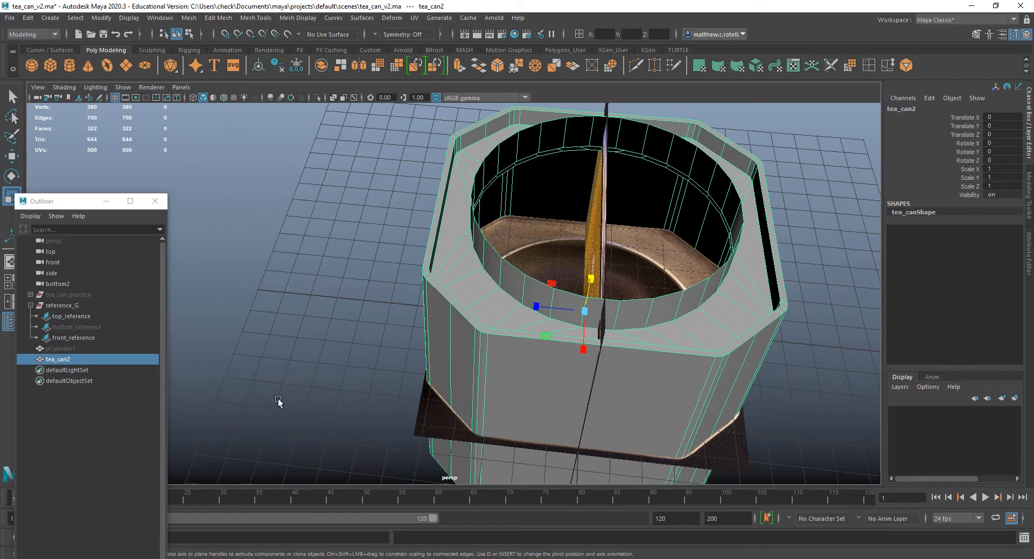
# Hide the reference_G group so the image planes no longer block the can's opening.
pyautogui.keyDown('alt'); pyautogui.moveTo(623, 305); pyautogui.dragTo(539, 285); pyautogui.keyUp('alt')
pyautogui.click(77, 305)
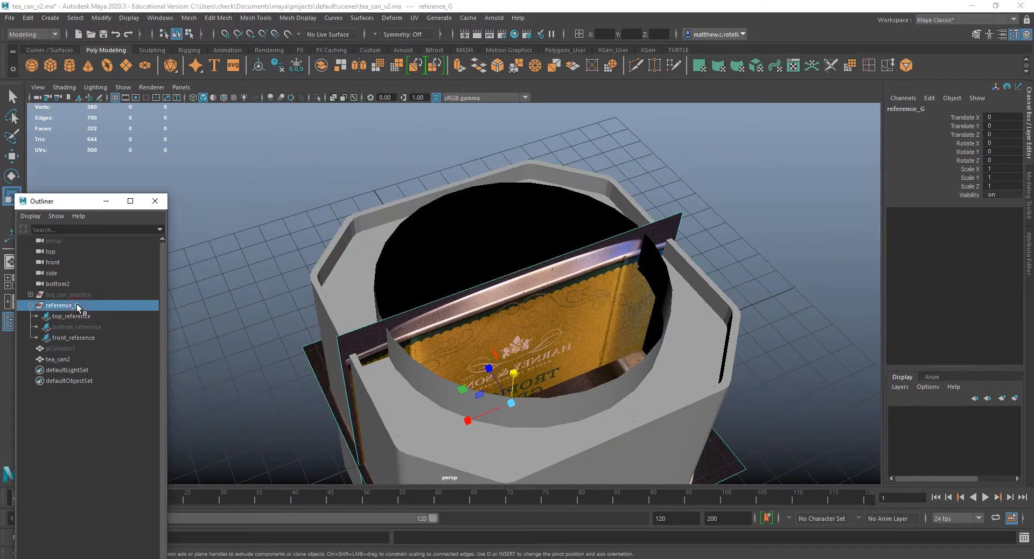
pyautogui.hotkey('ctrl', 'h')
pyautogui.keyDown('alt'); pyautogui.moveTo(551, 370); pyautogui.dragTo(492, 339); pyautogui.keyUp('alt')
# Bridge the border loop of the can's inner octagonal floor to the lower border loop of the round opening on tea_can2.
pyautogui.click(496, 255)
pyautogui.scroll(3, 486, 274)
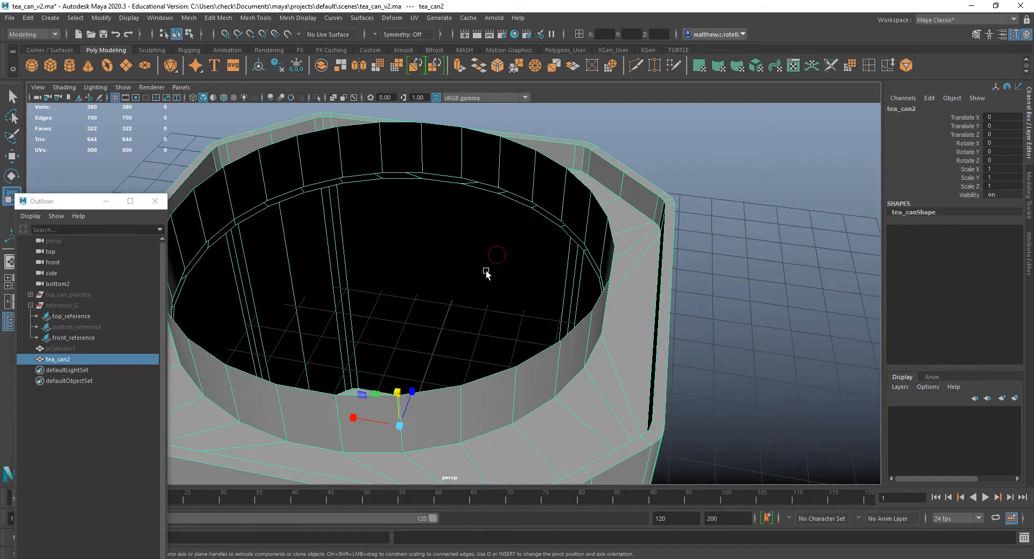
pyautogui.scroll(6, 482, 288)
pyautogui.click(498, 299)
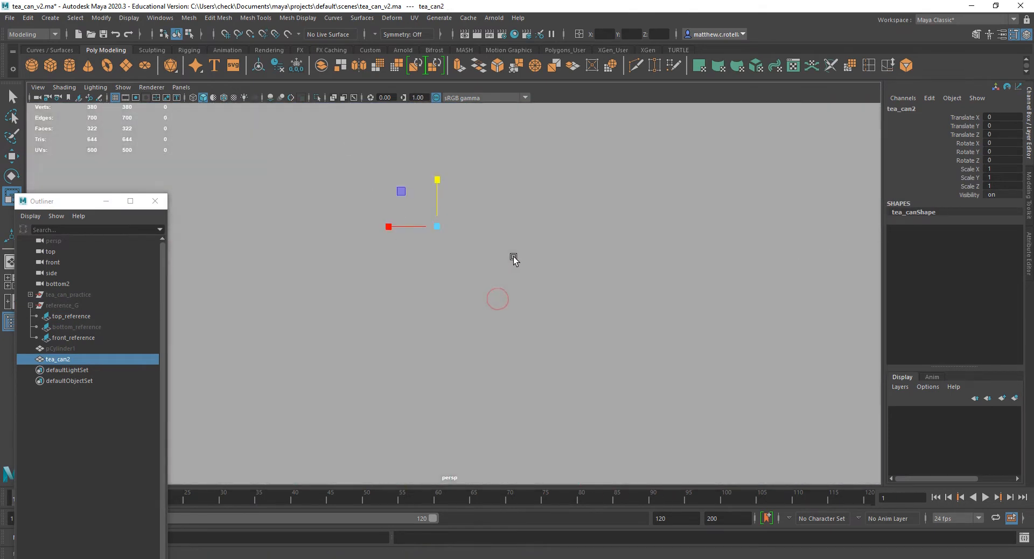
pyautogui.keyDown('alt'); pyautogui.moveTo(512, 256); pyautogui.dragTo(586, 409); pyautogui.keyUp('alt')
pyautogui.keyDown('alt'); pyautogui.moveTo(535, 308); pyautogui.dragTo(567, 386); pyautogui.keyUp('alt')
pyautogui.moveTo(431, 259); pyautogui.dragTo(432, 229, button='right')
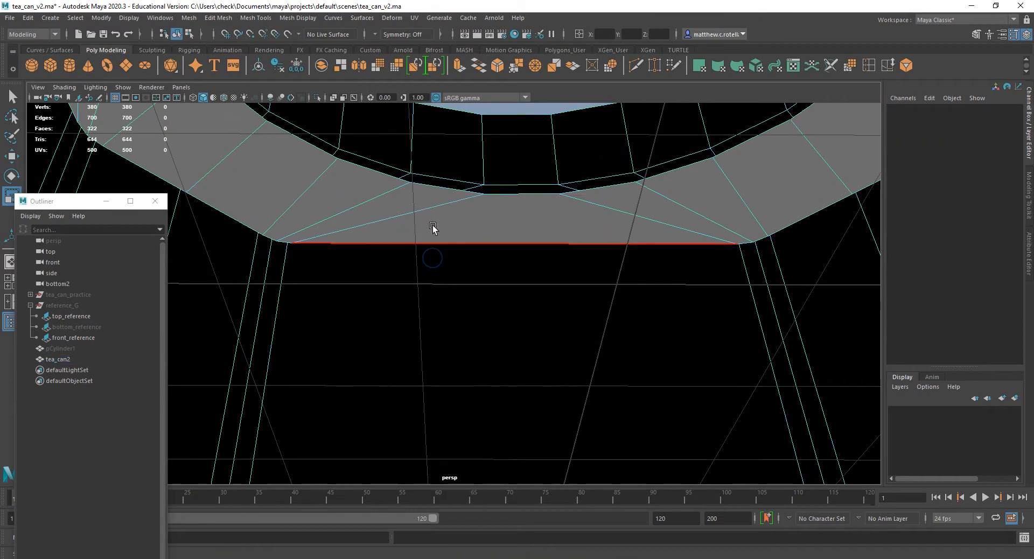
pyautogui.doubleClick(430, 243)
pyautogui.keyDown('alt'); pyautogui.moveTo(434, 321); pyautogui.dragTo(428, 381); pyautogui.keyUp('alt')
pyautogui.keyDown('shift'); pyautogui.doubleClick(393, 381); pyautogui.keyUp('shift')
pyautogui.doubleClick(393, 241)
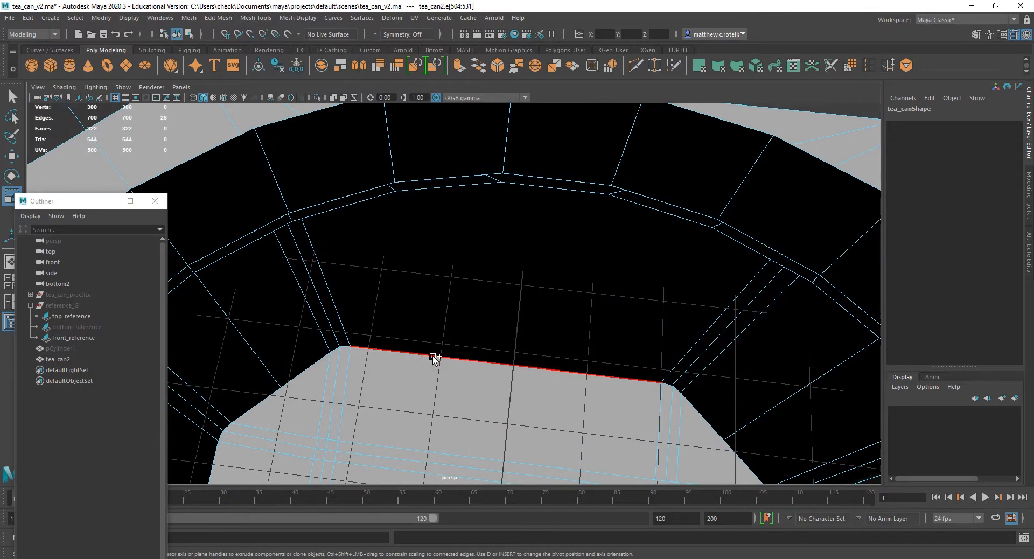
pyautogui.click(478, 66)
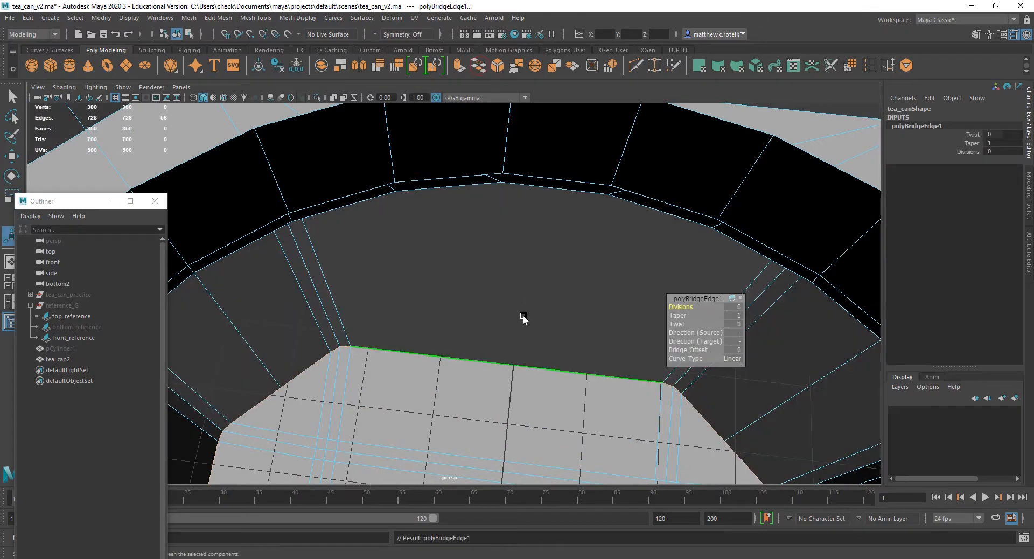
# Examine the bridged inner walls and review the bridge's attributes and the Bridge tool's options.
pyautogui.keyDown('alt'); pyautogui.moveTo(526, 318); pyautogui.dragTo(508, 290); pyautogui.keyUp('alt')
pyautogui.scroll(-2, 416, 323)
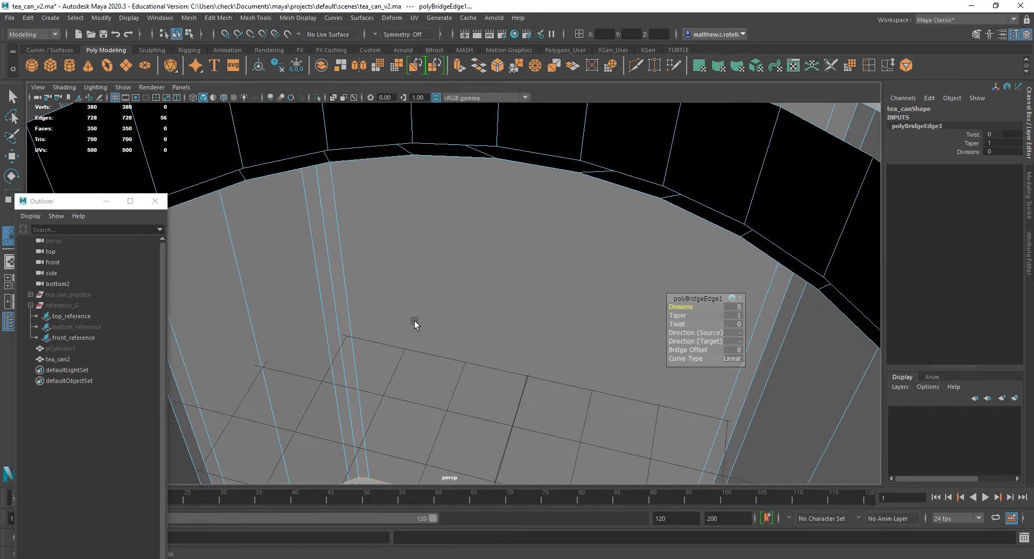
pyautogui.moveTo(415, 324)
pyautogui.keyDown('alt'); pyautogui.mouseDown()
pyautogui.moveTo(426, 355)
pyautogui.moveTo(406, 335)
pyautogui.moveTo(434, 323)
pyautogui.moveTo(413, 337)
pyautogui.moveTo(425, 305)
pyautogui.moveTo(425, 321)
pyautogui.moveTo(395, 340)
pyautogui.moveTo(425, 302)
pyautogui.moveTo(420, 316)
pyautogui.mouseUp(); pyautogui.keyUp('alt')
pyautogui.scroll(-4, 424, 346)
pyautogui.keyDown('alt'); pyautogui.moveTo(418, 338); pyautogui.dragTo(429, 344); pyautogui.keyUp('alt')
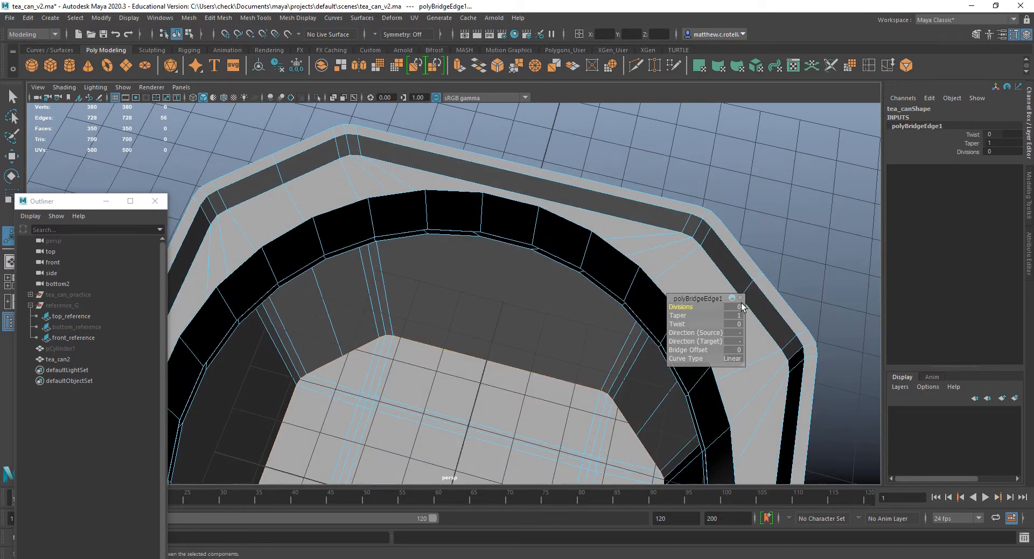
pyautogui.click(1024, 263)
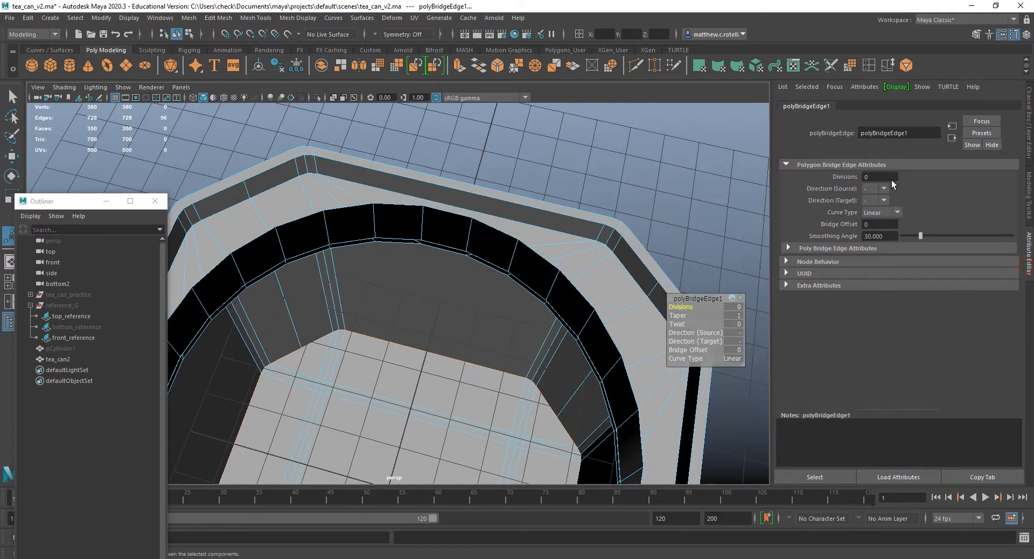
pyautogui.click(211, 18)
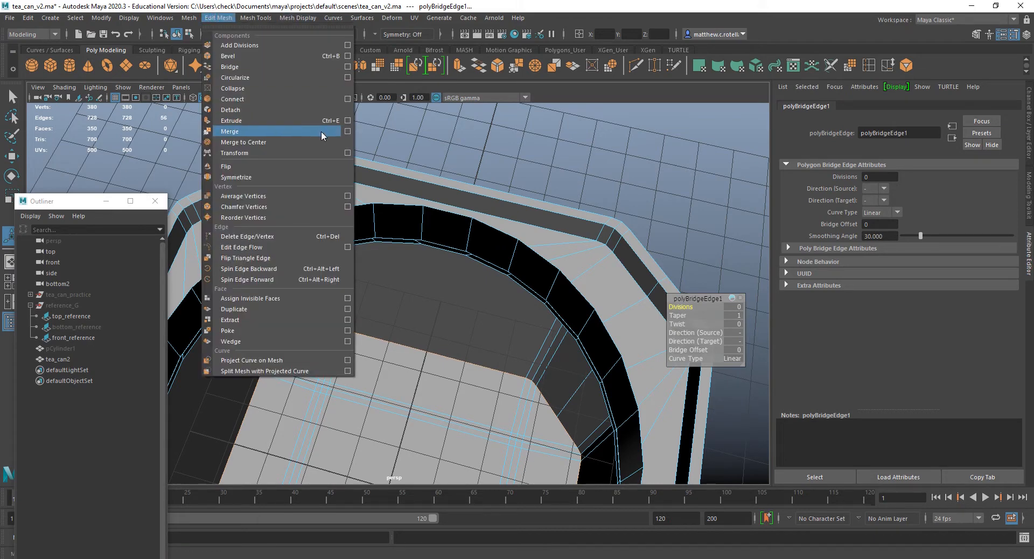
pyautogui.click(347, 67)
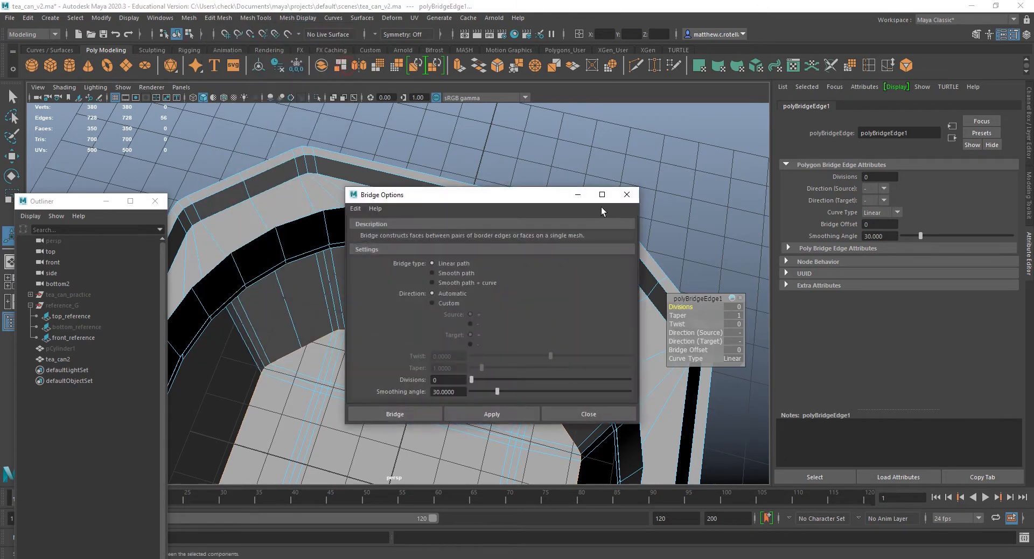
pyautogui.click(626, 195)
# Extrude the collar's top rim and the round opening's lower border loop together and scale both slightly inward in the horizontal plane.
pyautogui.click(674, 168)
pyautogui.moveTo(560, 172)
pyautogui.keyDown('alt'); pyautogui.mouseDown()
pyautogui.moveTo(577, 169)
pyautogui.moveTo(565, 157)
pyautogui.moveTo(558, 192)
pyautogui.mouseUp(); pyautogui.keyUp('alt')
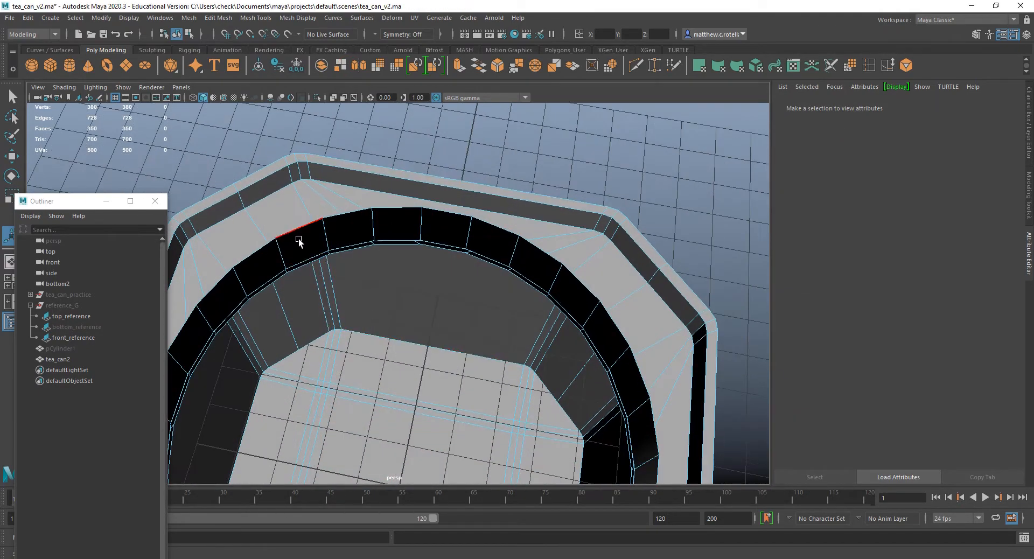
pyautogui.keyDown('alt'); pyautogui.moveTo(527, 299); pyautogui.dragTo(485, 216); pyautogui.keyUp('alt')
pyautogui.click(484, 208)
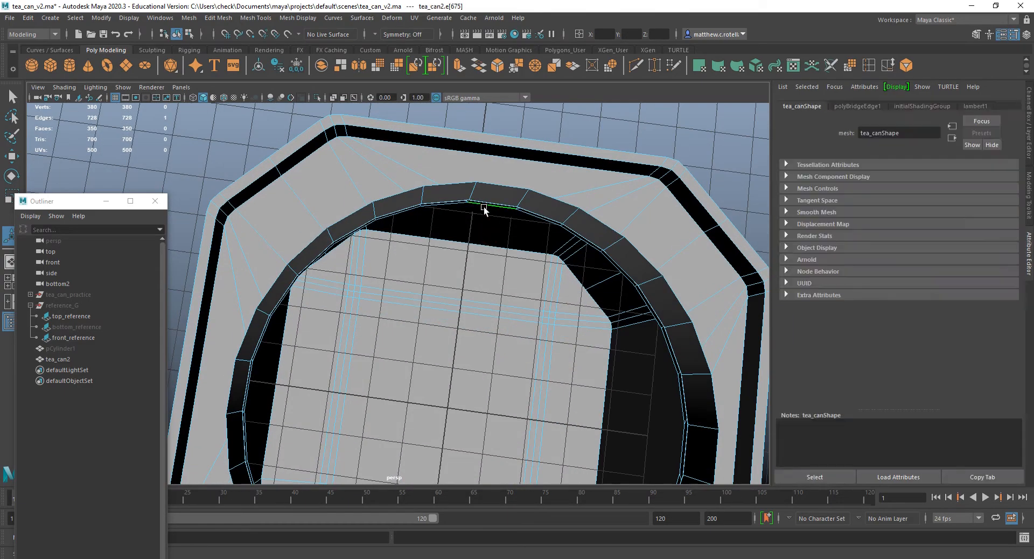
pyautogui.keyDown('shift'); pyautogui.doubleClick(489, 176); pyautogui.keyUp('shift')
pyautogui.keyDown('alt'); pyautogui.moveTo(606, 225); pyautogui.dragTo(519, 224); pyautogui.keyUp('alt')
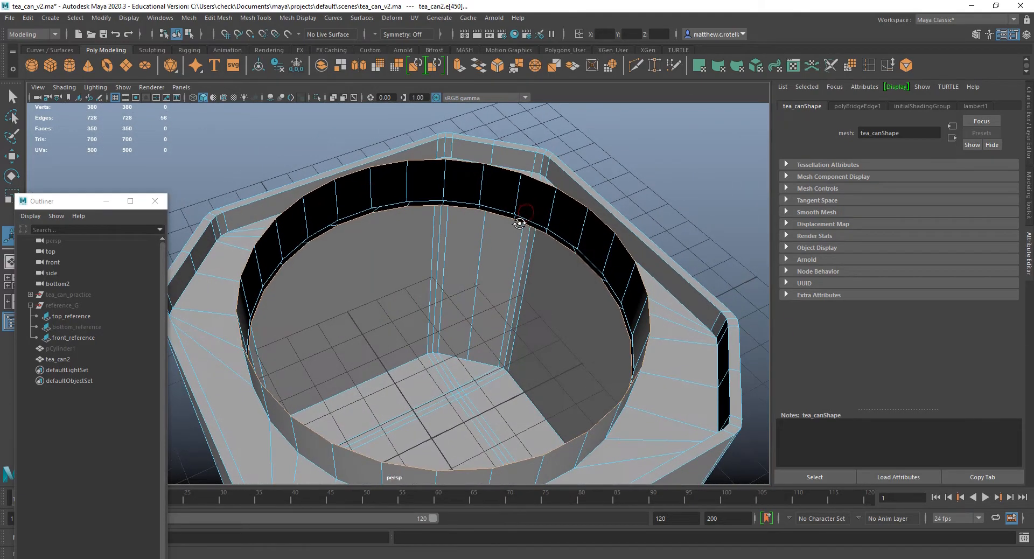
pyautogui.click(459, 67)
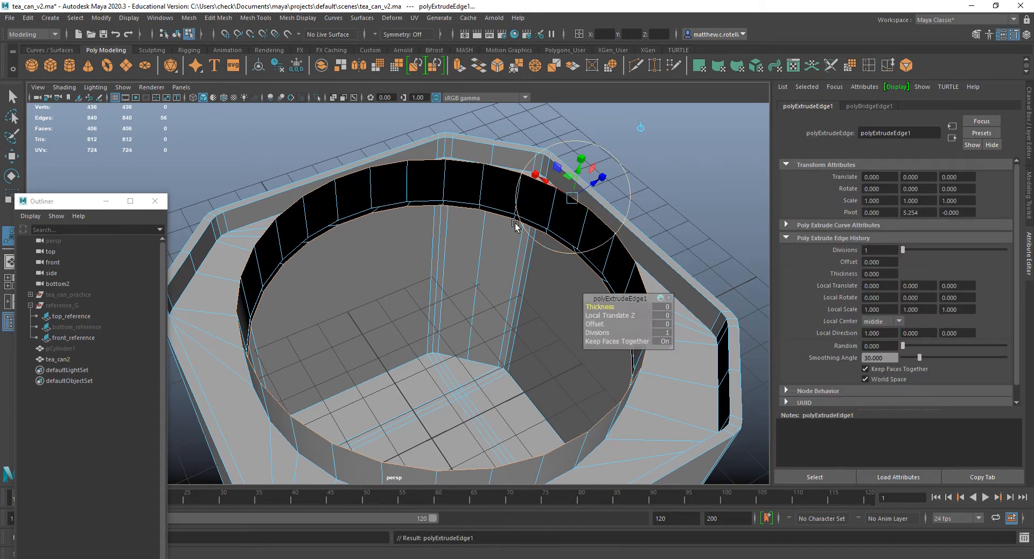
pyautogui.press('r')
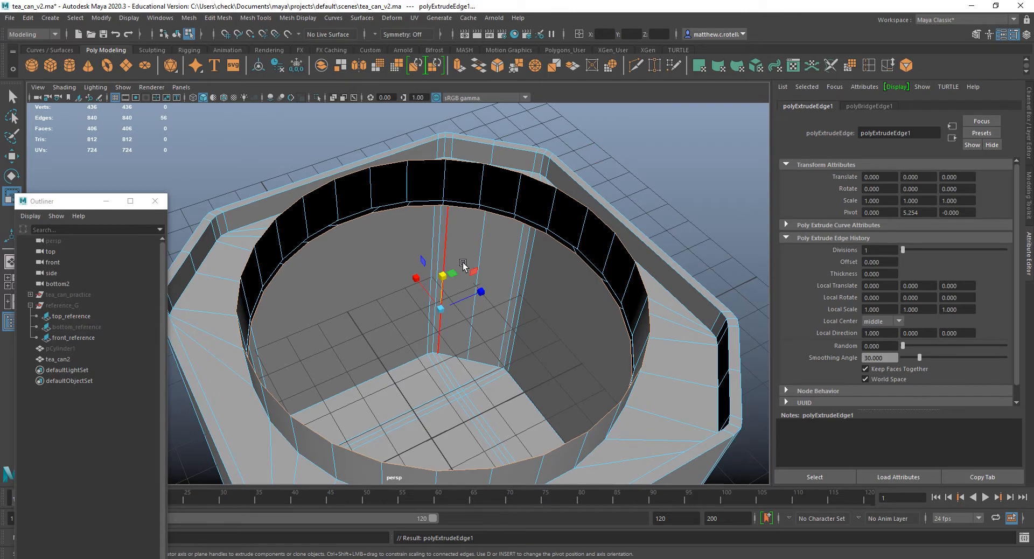
pyautogui.moveTo(450, 271); pyautogui.dragTo(449, 272)
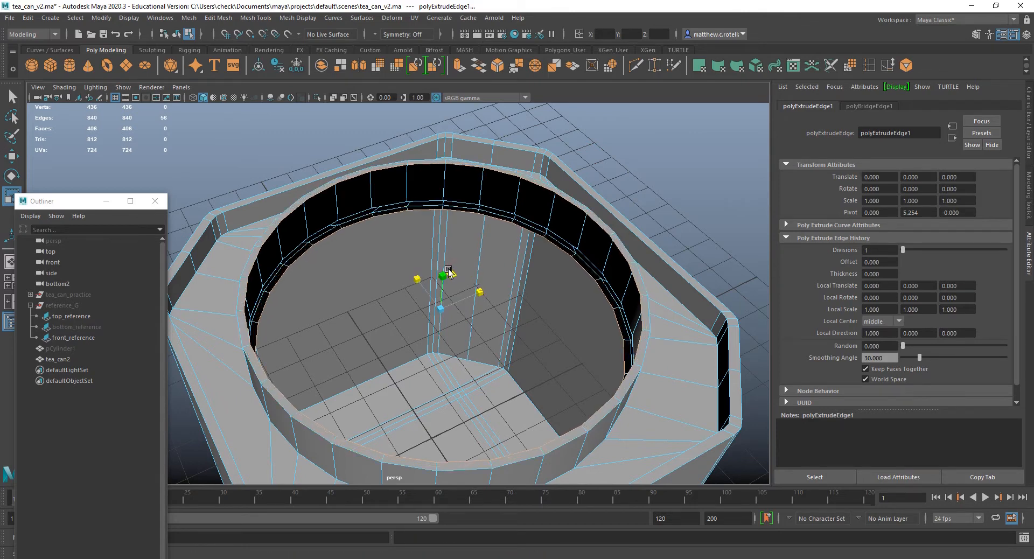
pyautogui.keyDown('alt'); pyautogui.moveTo(450, 271); pyautogui.dragTo(433, 255); pyautogui.keyUp('alt')
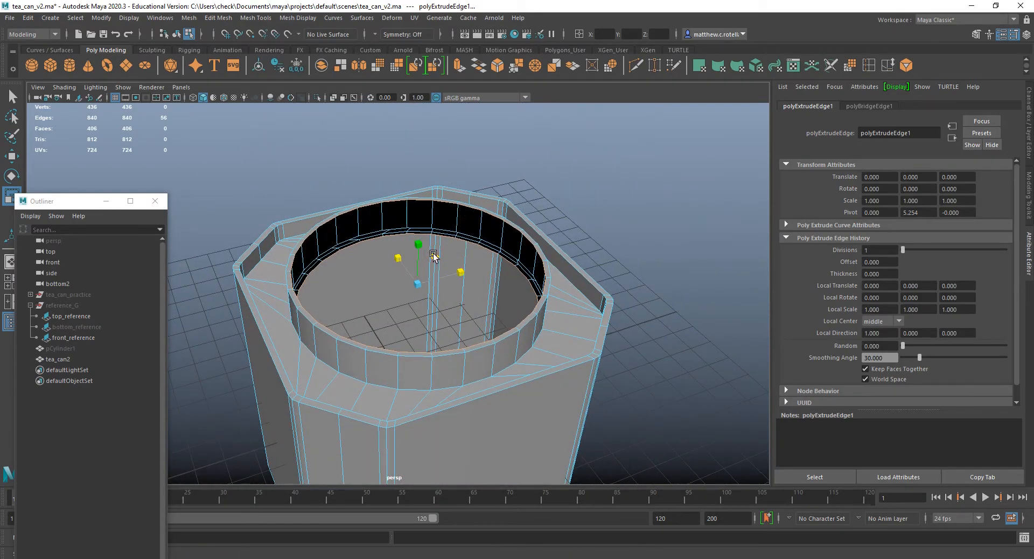
# Bridge the two inward-extruded edge loops to form the collar's inner wall.
pyautogui.click(478, 66)
pyautogui.keyDown('alt'); pyautogui.moveTo(427, 254); pyautogui.dragTo(513, 267); pyautogui.keyUp('alt')
pyautogui.moveTo(542, 189); pyautogui.dragTo(543, 223, button='right')
pyautogui.press('q')
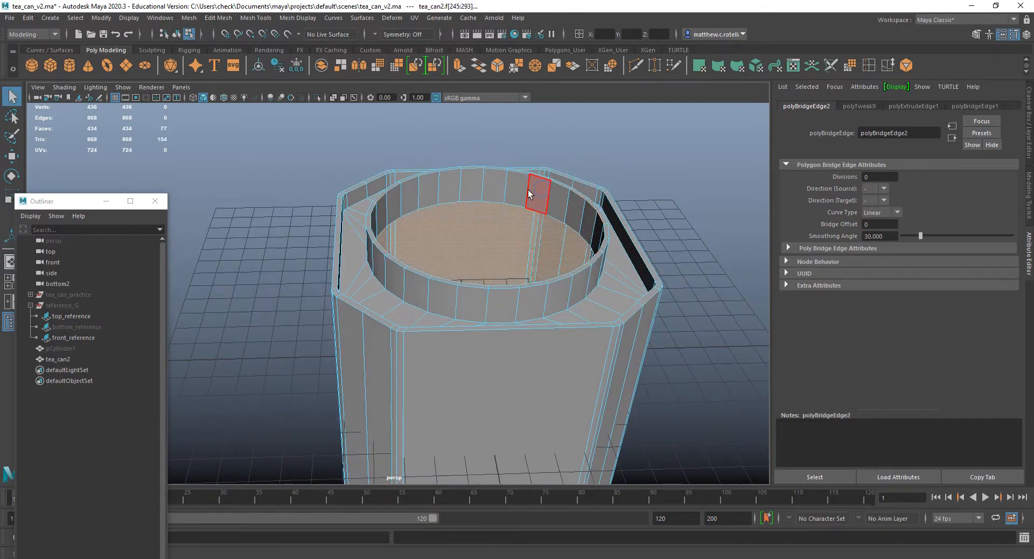
# Select the ring of faces on the collar's inner wall, scale it horizontally, and return to object selection of tea_can2.
pyautogui.click(529, 190)
pyautogui.keyDown('shift'); pyautogui.doubleClick(560, 202); pyautogui.keyUp('shift')
pyautogui.hotkey('ctrl', 'e')
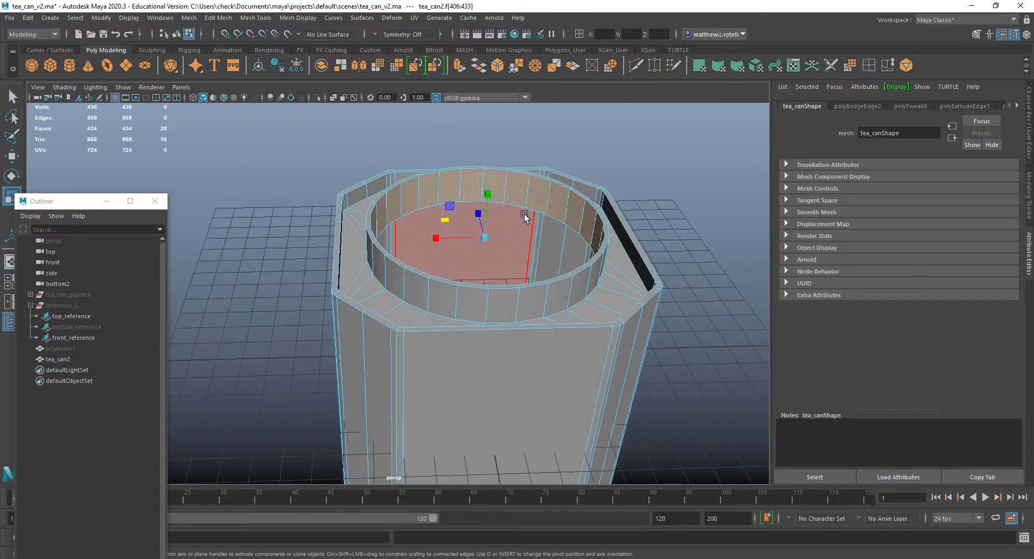
pyautogui.moveTo(444, 219); pyautogui.dragTo(605, 268)
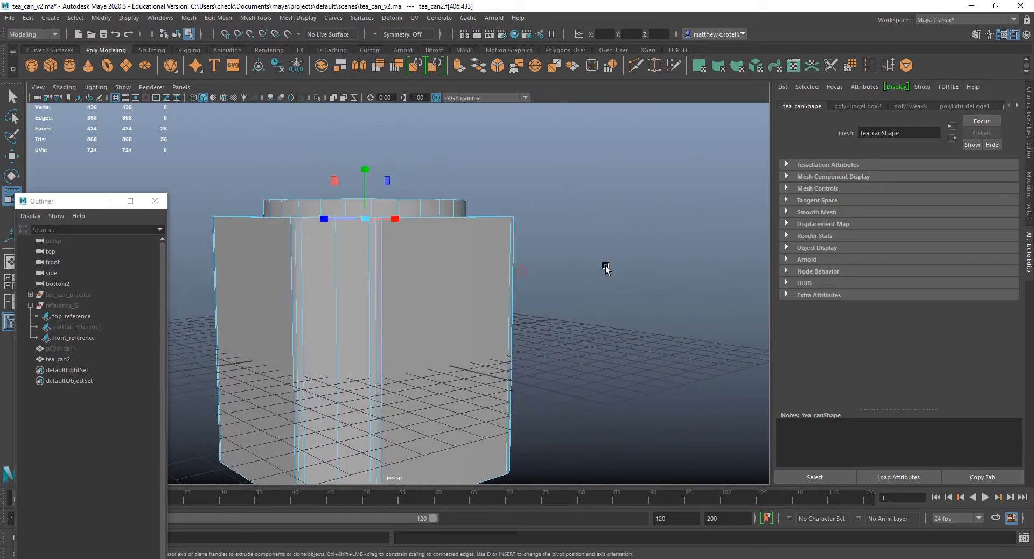
pyautogui.moveTo(422, 244); pyautogui.dragTo(472, 225, button='right')
pyautogui.scroll(-3, 471, 222)
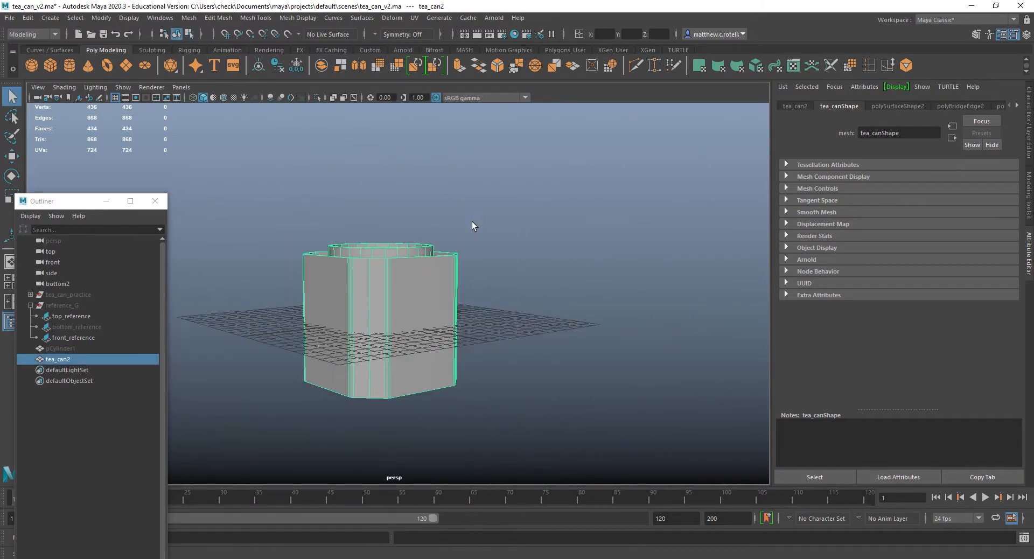
pyautogui.keyDown('alt'); pyautogui.moveTo(472, 222); pyautogui.dragTo(484, 248); pyautogui.keyUp('alt')
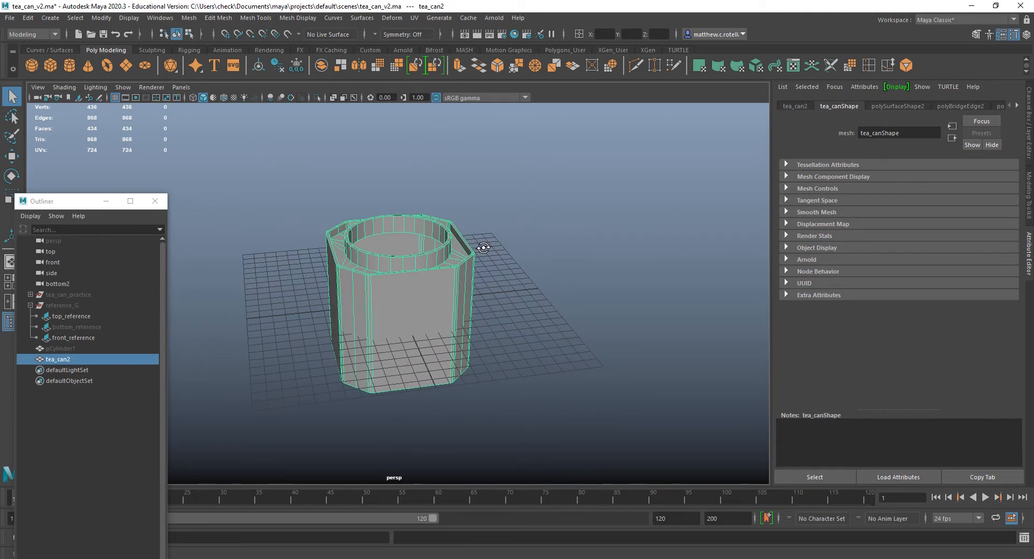
# Unhide pCylinder1 and rename it tea_can_lid.
pyautogui.click(52, 348)
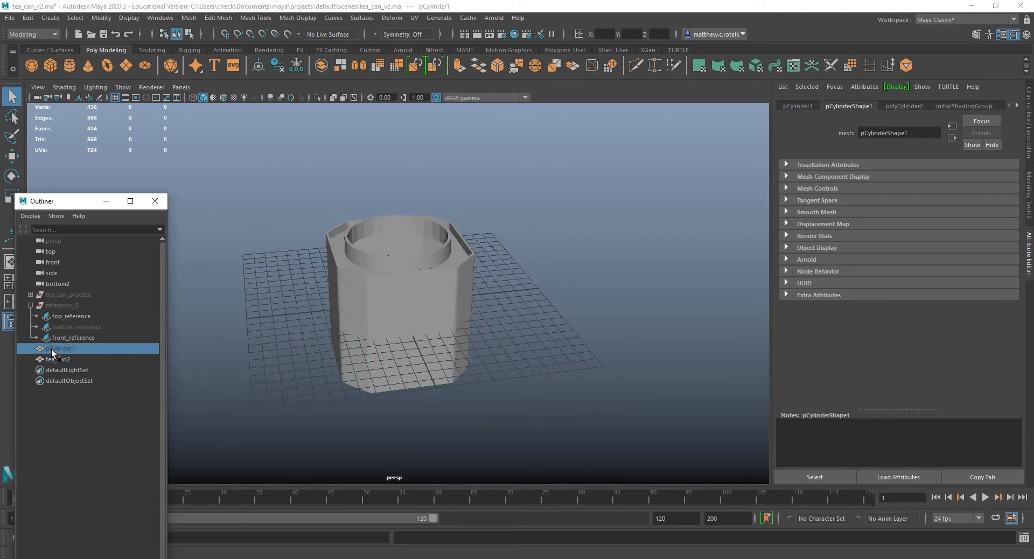
pyautogui.press('h')
pyautogui.doubleClick(60, 348)
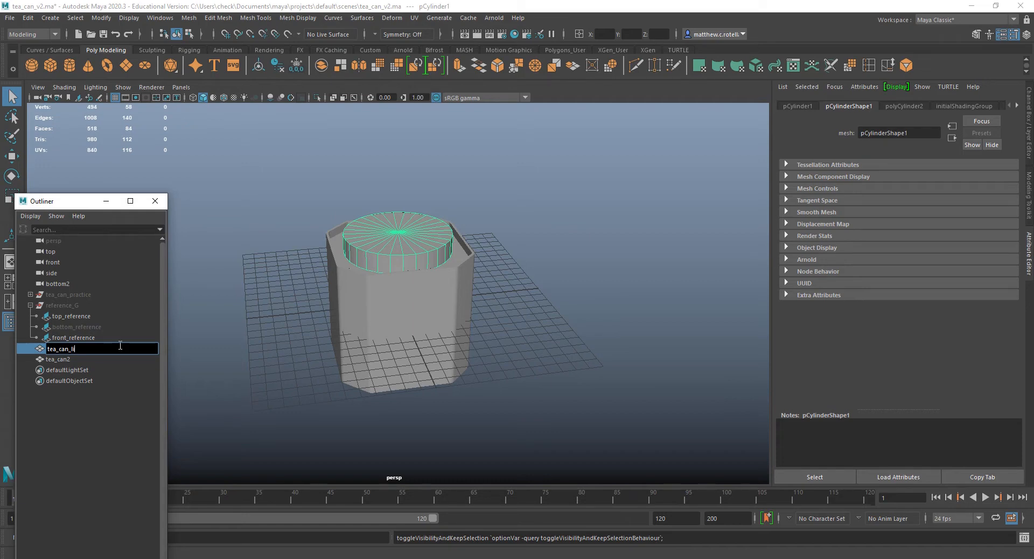
pyautogui.write('tea_can_lid')
pyautogui.press('Return')
# Examine how the lid fits over the can's collar in shaded and wireframe display.
pyautogui.scroll(4, 428, 251)
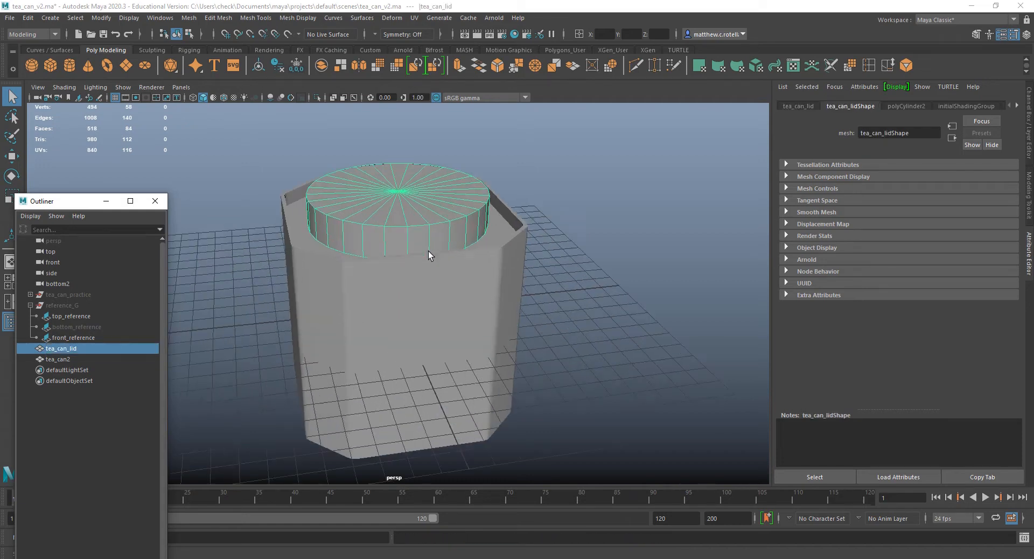
pyautogui.keyDown('alt'); pyautogui.moveTo(429, 253); pyautogui.dragTo(470, 399, button='middle'); pyautogui.keyUp('alt')
pyautogui.keyDown('alt'); pyautogui.moveTo(470, 401); pyautogui.dragTo(441, 319); pyautogui.keyUp('alt')
pyautogui.press('4')
pyautogui.press('4')
pyautogui.press('5')
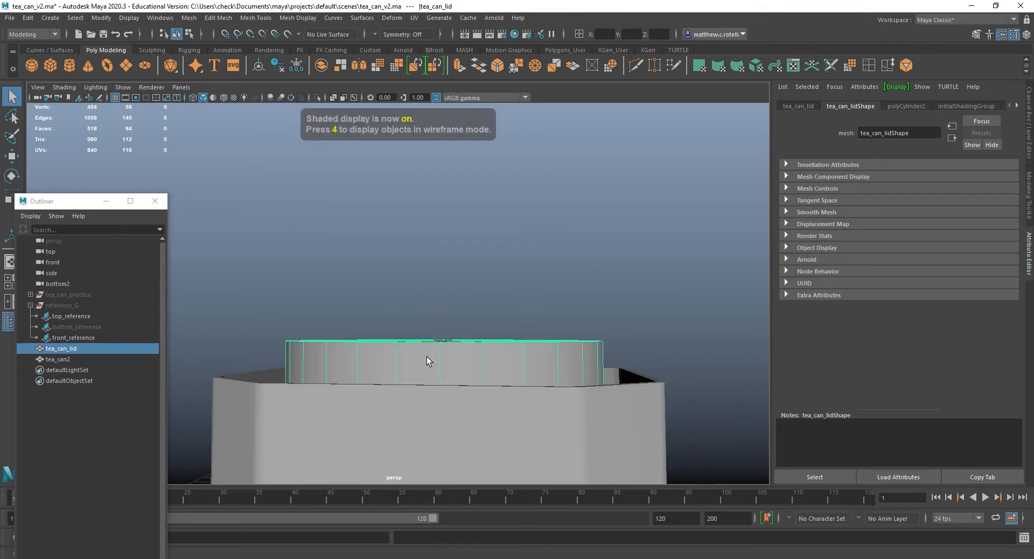
pyautogui.moveTo(427, 357)
pyautogui.keyDown('alt'); pyautogui.mouseDown()
pyautogui.moveTo(431, 377)
pyautogui.moveTo(467, 377)
pyautogui.moveTo(486, 411)
pyautogui.moveTo(455, 405)
pyautogui.moveTo(397, 316)
pyautogui.moveTo(369, 377)
pyautogui.moveTo(412, 379)
pyautogui.mouseUp(); pyautogui.keyUp('alt')
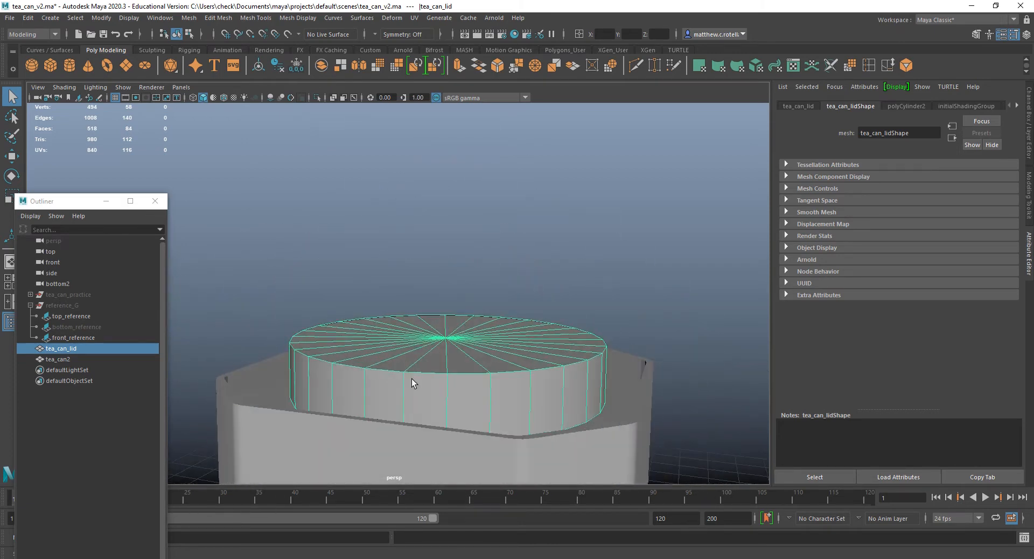
pyautogui.keyDown('alt'); pyautogui.moveTo(399, 432); pyautogui.dragTo(425, 420, button='right'); pyautogui.keyUp('alt')
pyautogui.keyDown('alt'); pyautogui.moveTo(424, 420); pyautogui.dragTo(395, 327, button='middle'); pyautogui.keyUp('alt')
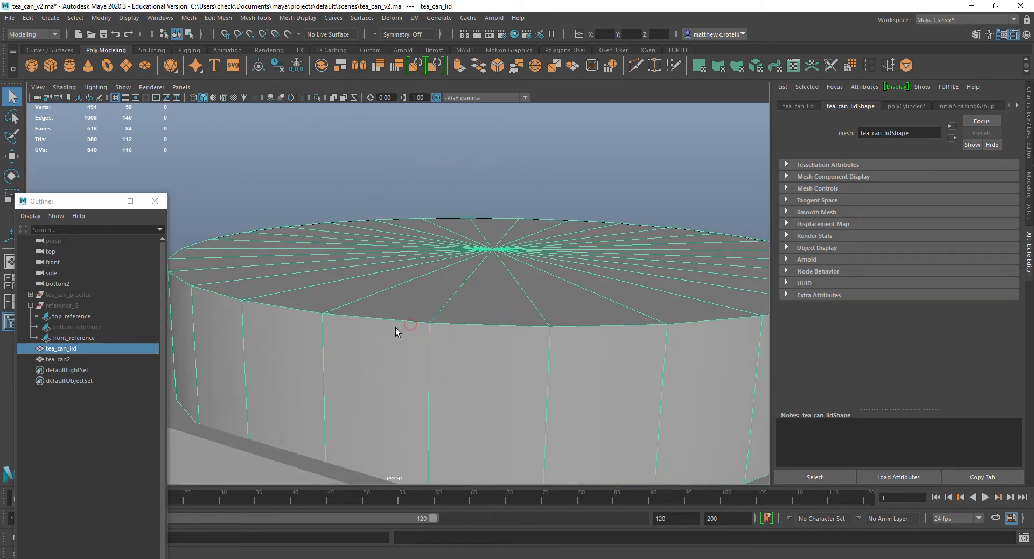
# Hide tea_can2 and select tea_can_lid with its underside in view.
pyautogui.click(59, 359)
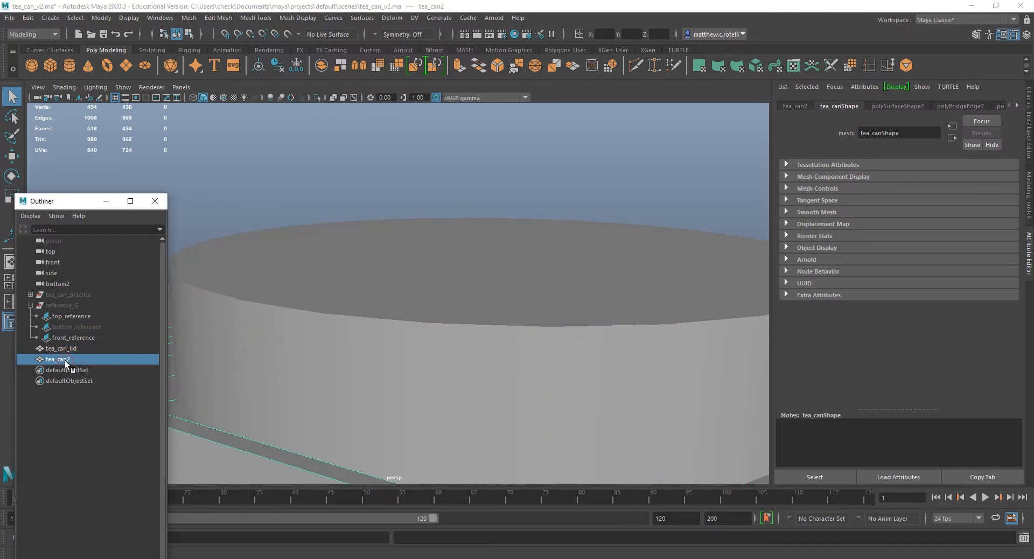
pyautogui.hotkey('ctrl', 'h')
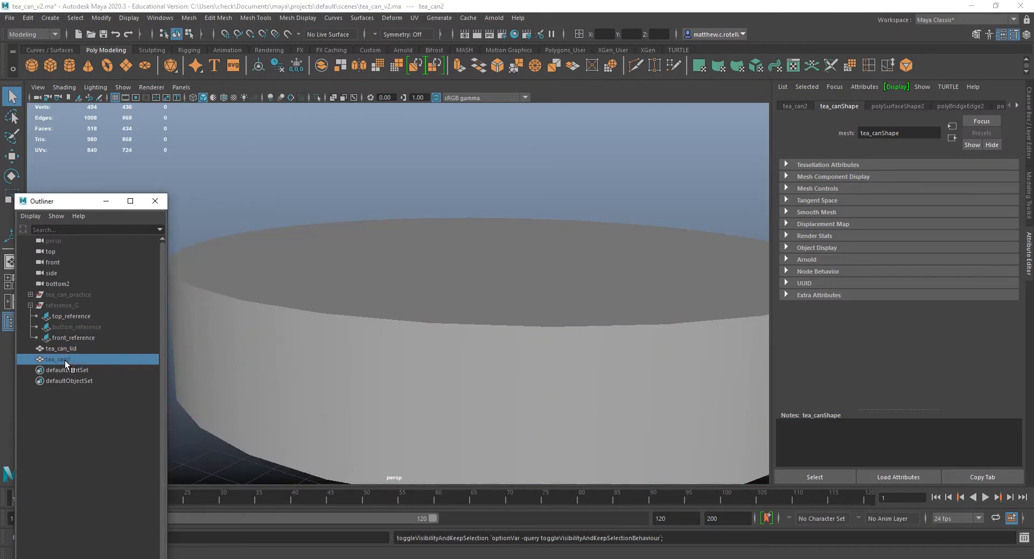
pyautogui.click(325, 380)
pyautogui.keyDown('alt'); pyautogui.moveTo(337, 357); pyautogui.dragTo(335, 307); pyautogui.keyUp('alt')
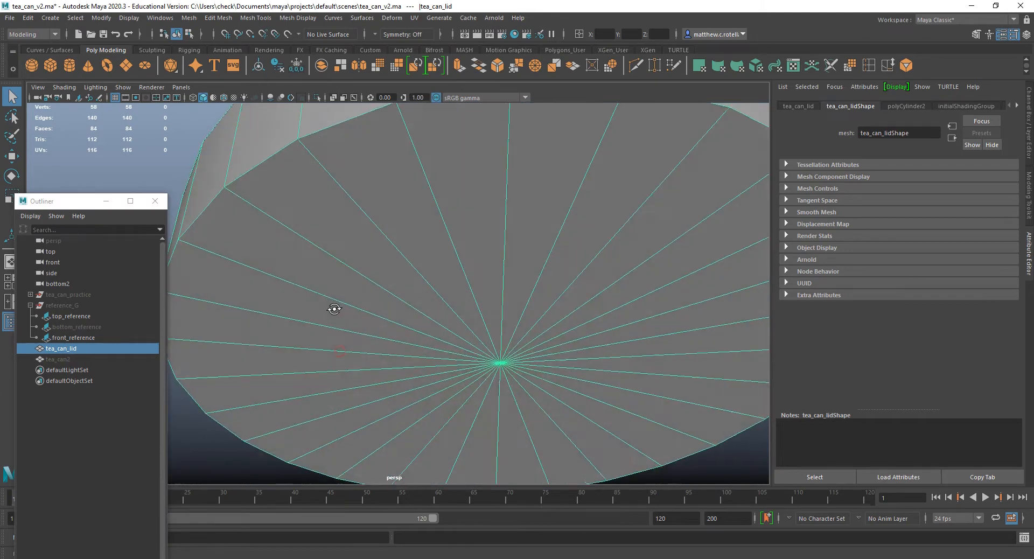
# Delete all the triangular faces on the underside of tea_can_lid to leave the lid open at its base.
pyautogui.rightClick(350, 222)
pyautogui.moveTo(350, 222); pyautogui.dragTo(352, 252, button='right')
pyautogui.scroll(-5, 377, 268)
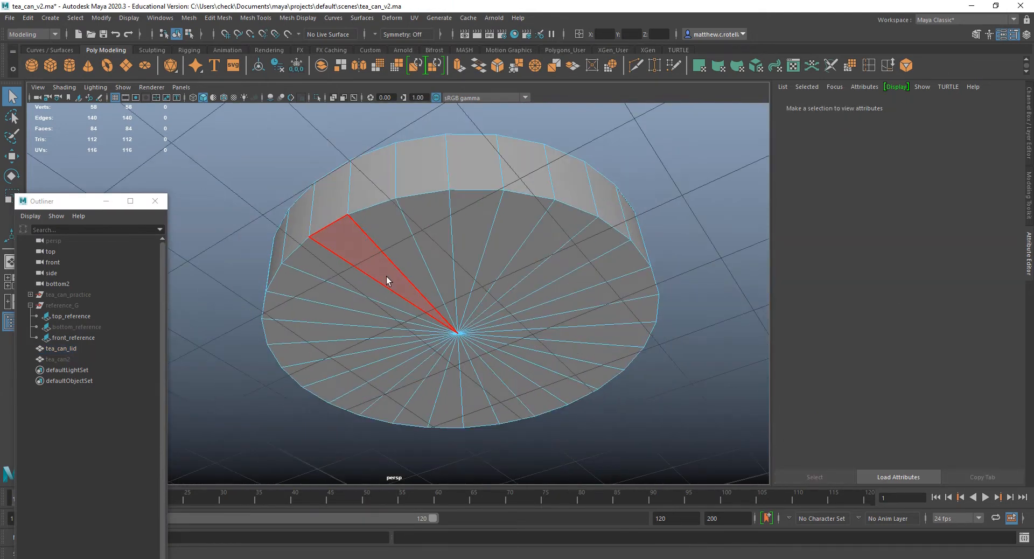
pyautogui.moveTo(388, 279)
pyautogui.keyDown('alt'); pyautogui.mouseDown()
pyautogui.moveTo(387, 247)
pyautogui.moveTo(526, 246)
pyautogui.moveTo(533, 347)
pyautogui.moveTo(428, 380)
pyautogui.moveTo(395, 296)
pyautogui.moveTo(401, 277)
pyautogui.mouseUp(); pyautogui.keyUp('alt')
pyautogui.click(380, 252)
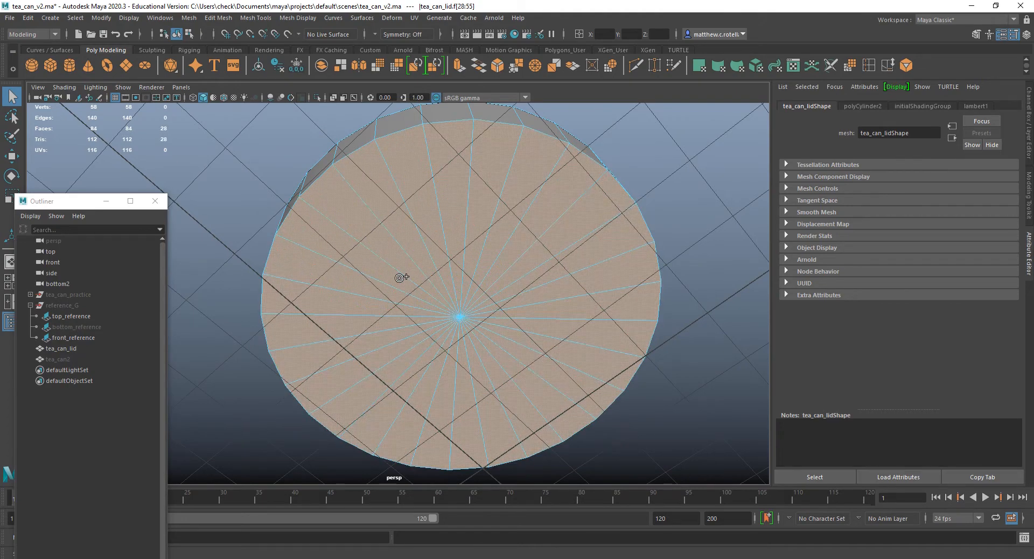
pyautogui.press('Delete')
pyautogui.keyDown('alt'); pyautogui.moveTo(447, 247); pyautogui.dragTo(364, 300); pyautogui.keyUp('alt')
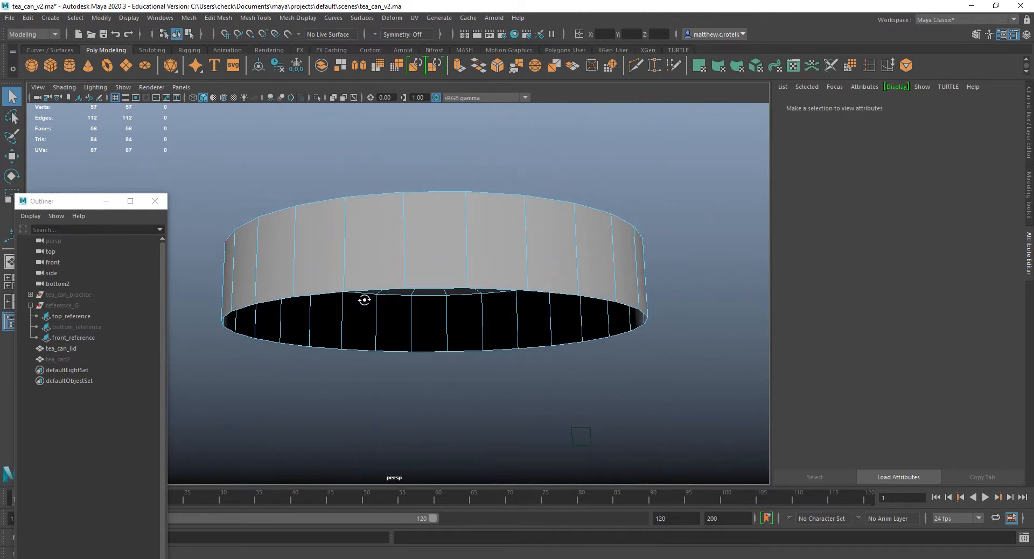
# Unhide tea_can2 to compare the open lid with the can's collar in wireframe display, and hide the can again.
pyautogui.click(57, 359)
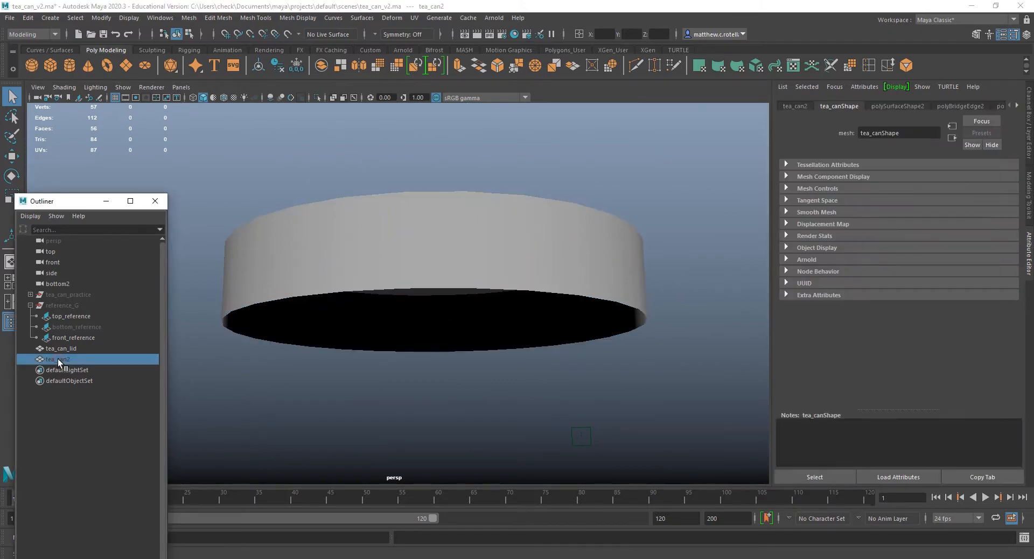
pyautogui.press('h')
pyautogui.keyDown('alt'); pyautogui.moveTo(461, 311); pyautogui.dragTo(502, 369); pyautogui.keyUp('alt')
pyautogui.press('4')
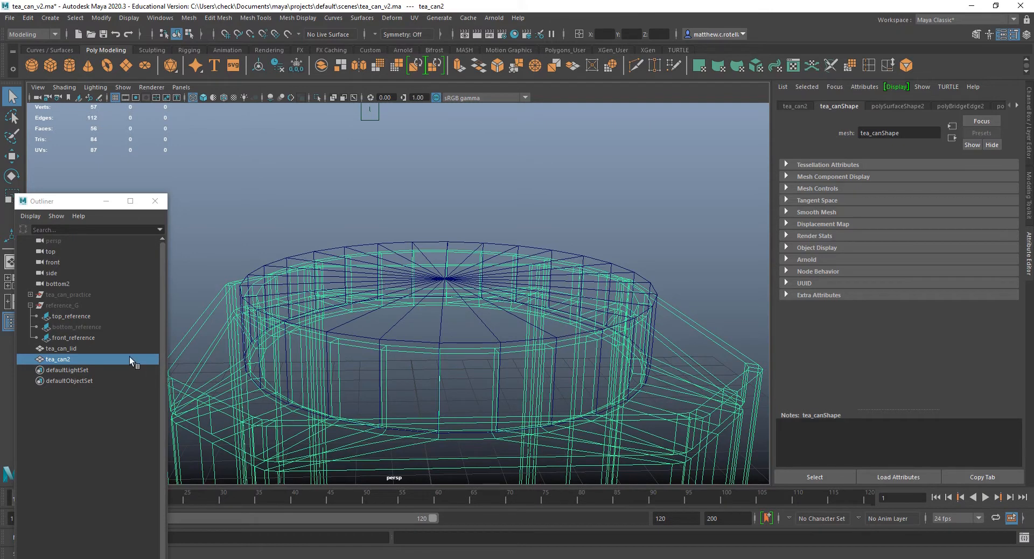
pyautogui.hotkey('ctrl', 'h')
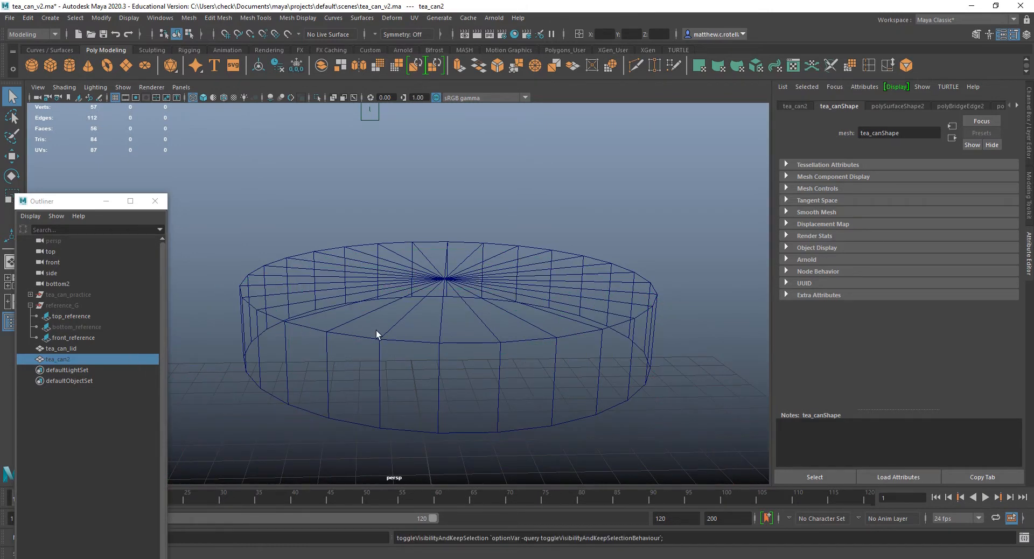
# Extrude all faces of tea_can_lid inward with a Local Translate Z of -0.15 to give the lid thickness.
pyautogui.press('5')
pyautogui.keyDown('alt'); pyautogui.moveTo(427, 340); pyautogui.dragTo(431, 258); pyautogui.keyUp('alt')
pyautogui.click(431, 259)
pyautogui.moveTo(431, 259); pyautogui.dragTo(443, 286, button='right')
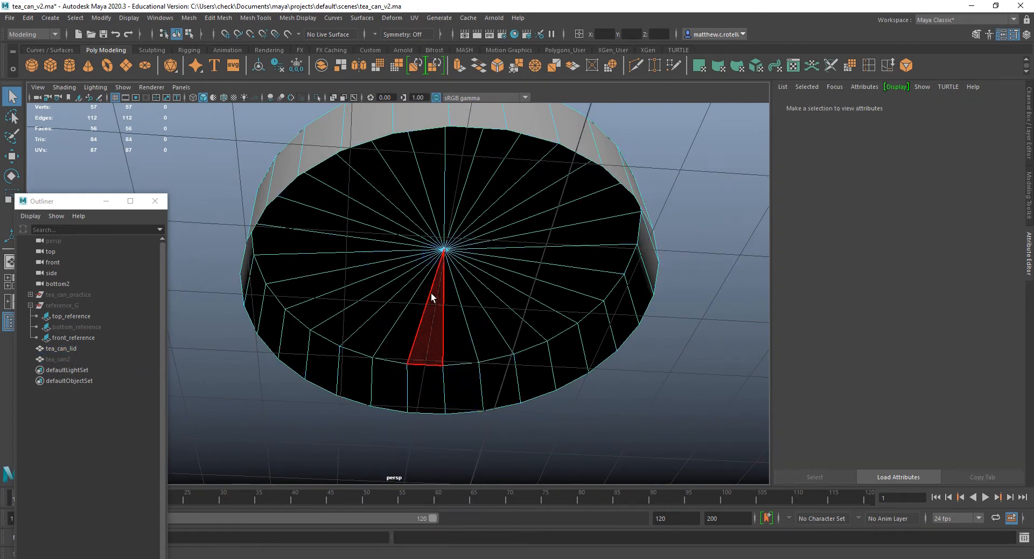
pyautogui.doubleClick(431, 294)
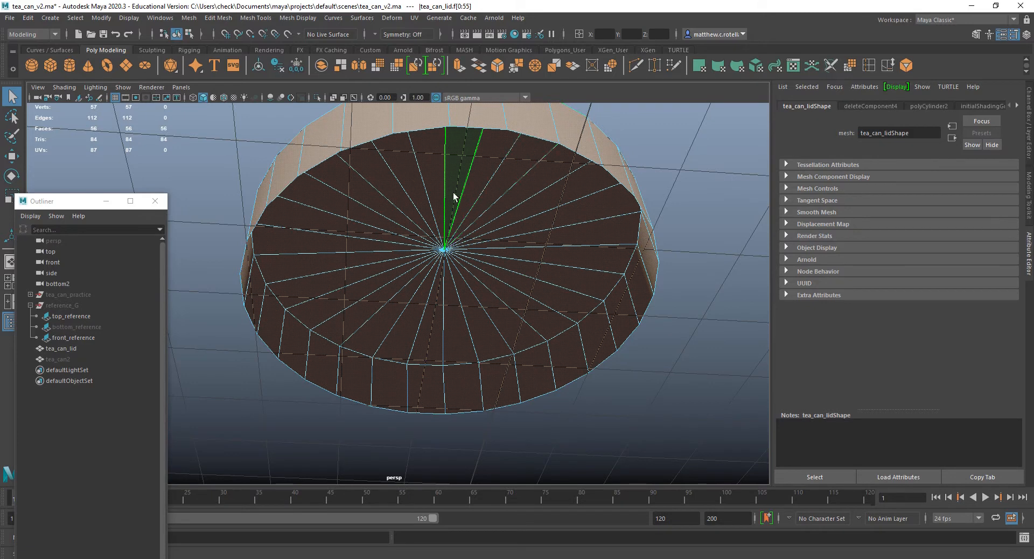
pyautogui.click(458, 65)
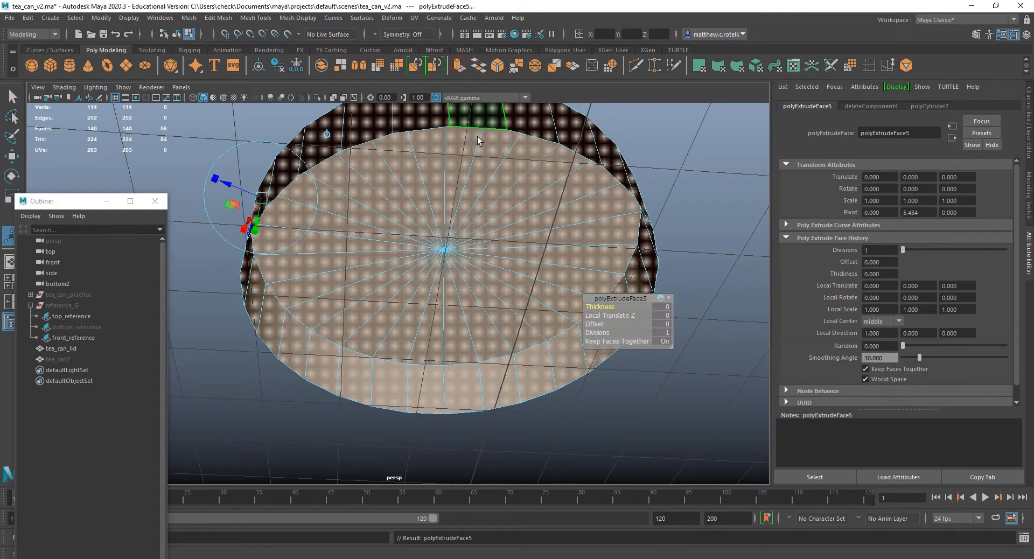
pyautogui.moveTo(229, 186); pyautogui.dragTo(238, 189)
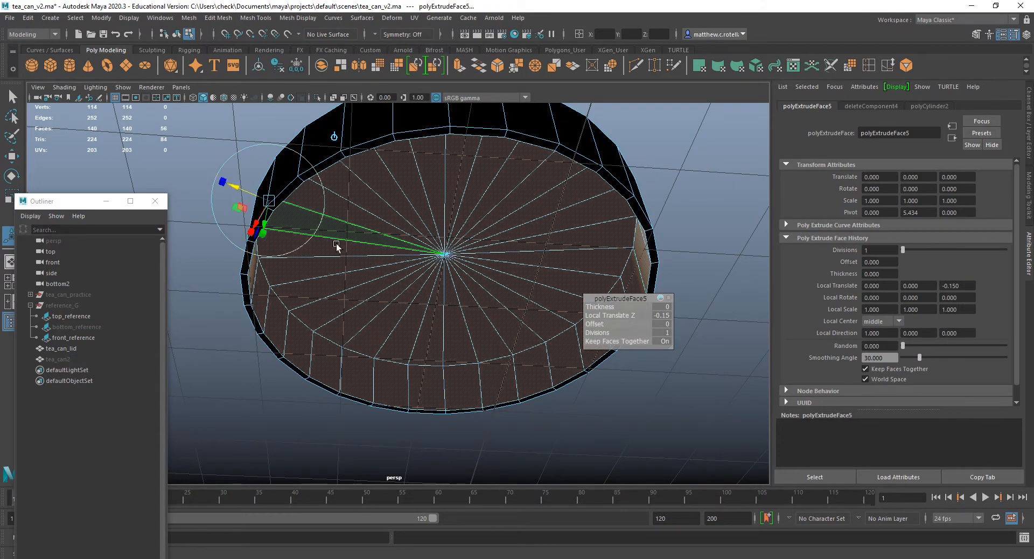
# Unhide tea_can2 and examine the thickened lid against the can's collar in wireframe display.
pyautogui.click(63, 360)
pyautogui.press('h')
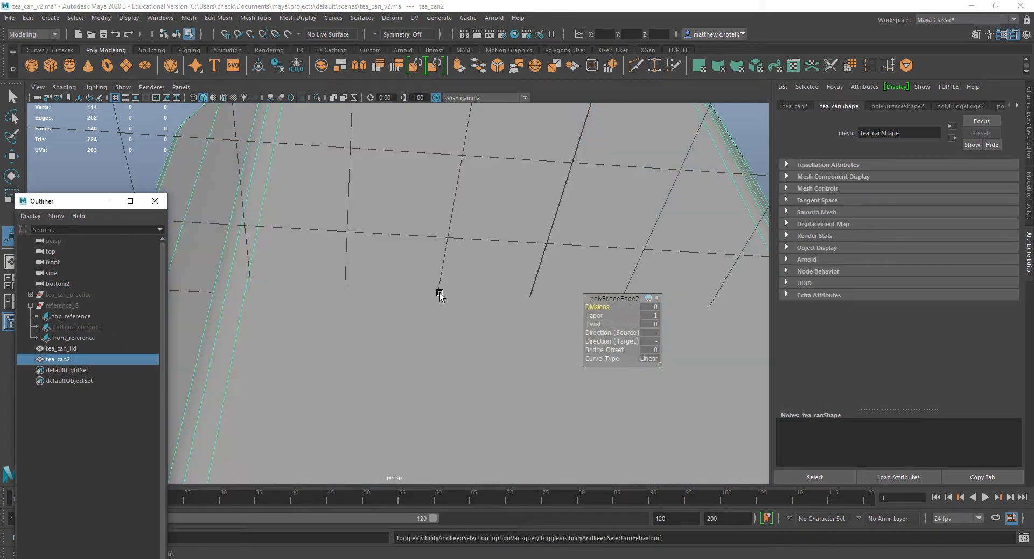
pyautogui.keyDown('alt'); pyautogui.moveTo(439, 293); pyautogui.dragTo(421, 358); pyautogui.keyUp('alt')
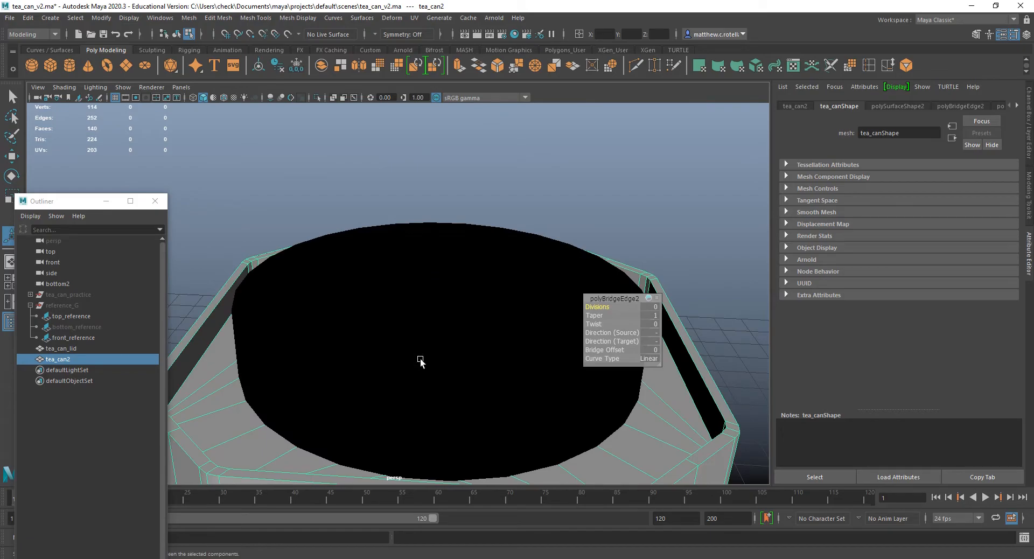
pyautogui.press('5')
pyautogui.press('4')
pyautogui.moveTo(420, 362)
pyautogui.keyDown('alt'); pyautogui.mouseDown()
pyautogui.moveTo(416, 402)
pyautogui.moveTo(412, 377)
pyautogui.moveTo(421, 373)
pyautogui.moveTo(389, 344)
pyautogui.mouseUp(); pyautogui.keyUp('alt')
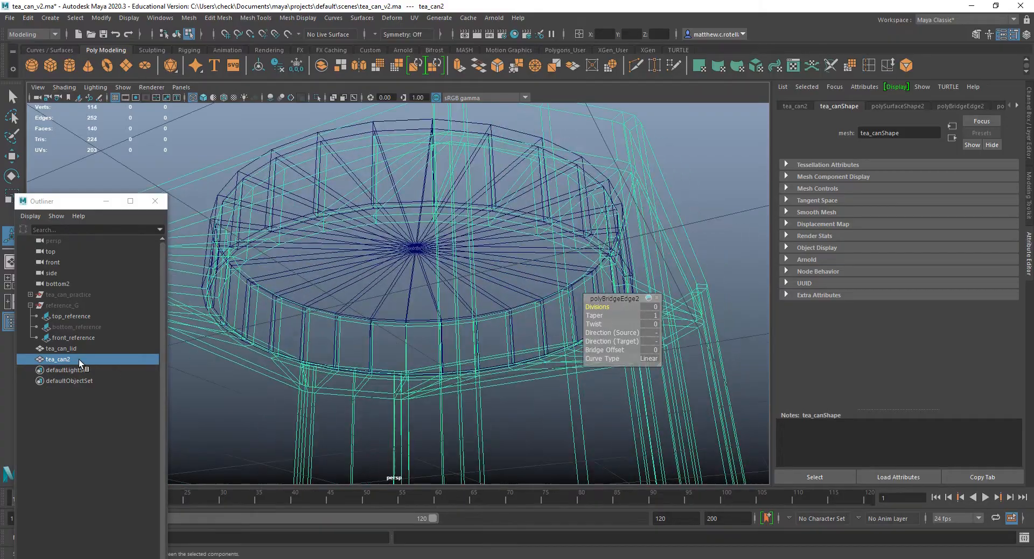
# Select the full ring of faces forming the inner side wall of tea_can_lid.
pyautogui.click(58, 348)
pyautogui.keyDown('alt'); pyautogui.moveTo(313, 343); pyautogui.dragTo(409, 317); pyautogui.keyUp('alt')
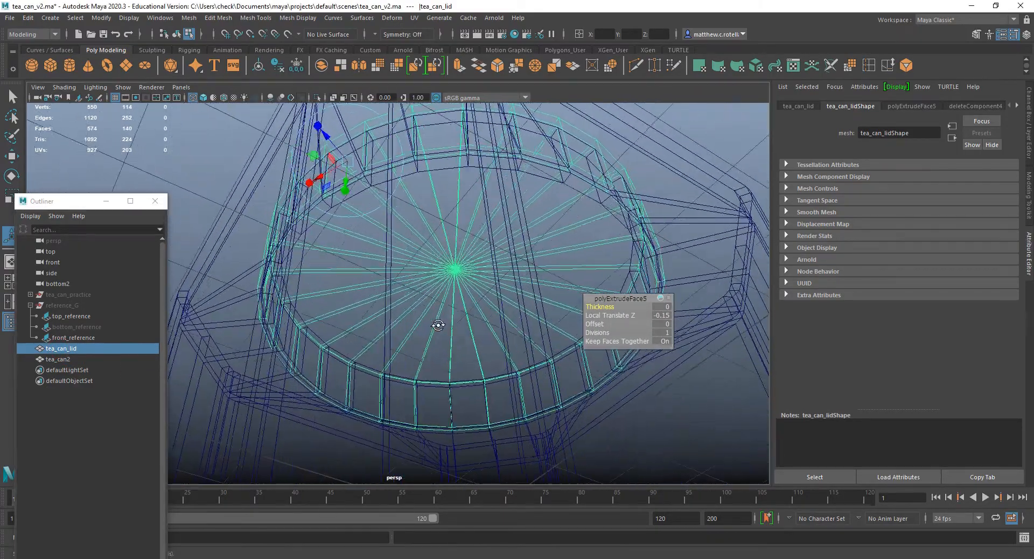
pyautogui.keyDown('alt'); pyautogui.moveTo(404, 319); pyautogui.dragTo(441, 357, button='middle'); pyautogui.keyUp('alt')
pyautogui.keyDown('alt'); pyautogui.moveTo(441, 357); pyautogui.dragTo(420, 477, button='right'); pyautogui.keyUp('alt')
pyautogui.keyDown('alt'); pyautogui.moveTo(363, 337); pyautogui.dragTo(322, 295); pyautogui.keyUp('alt')
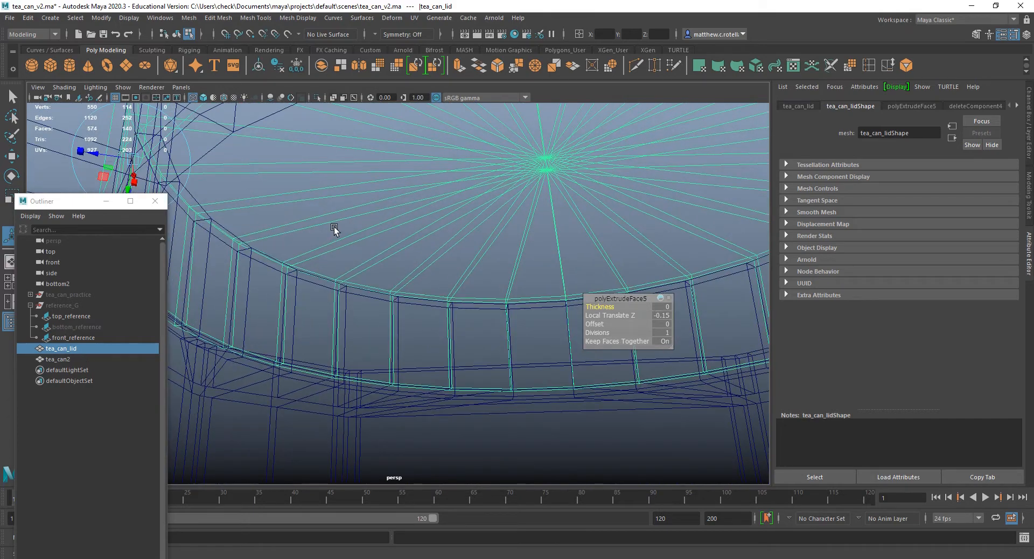
pyautogui.moveTo(334, 228); pyautogui.dragTo(335, 256, button='right')
pyautogui.click(272, 312)
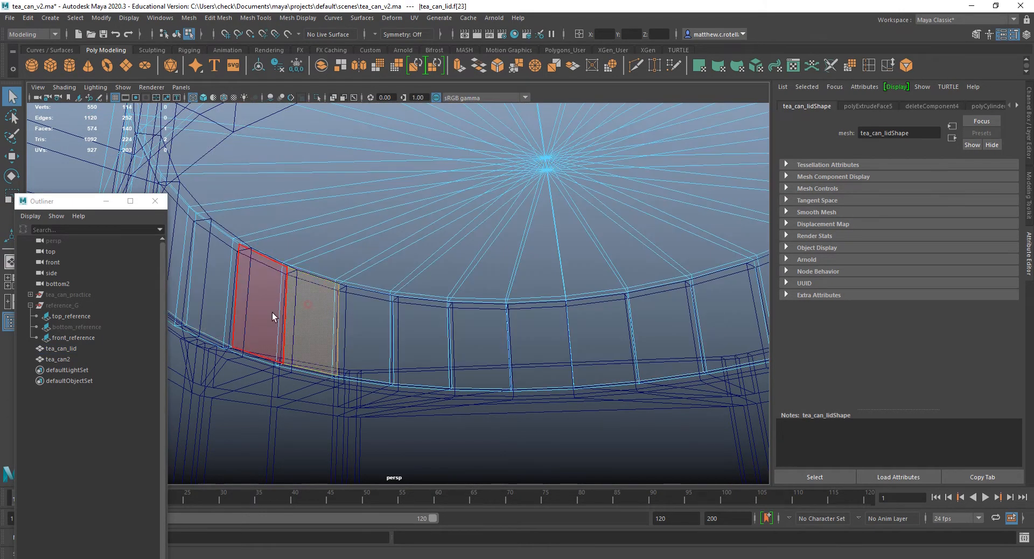
pyautogui.keyDown('shift'); pyautogui.doubleClick(272, 312); pyautogui.keyUp('shift')
pyautogui.keyDown('alt'); pyautogui.moveTo(271, 312); pyautogui.dragTo(427, 240); pyautogui.keyUp('alt')
# Try scaling the selected inner wall faces uniformly outward from the collar, and undo the scaling.
pyautogui.press('r')
pyautogui.click(541, 295)
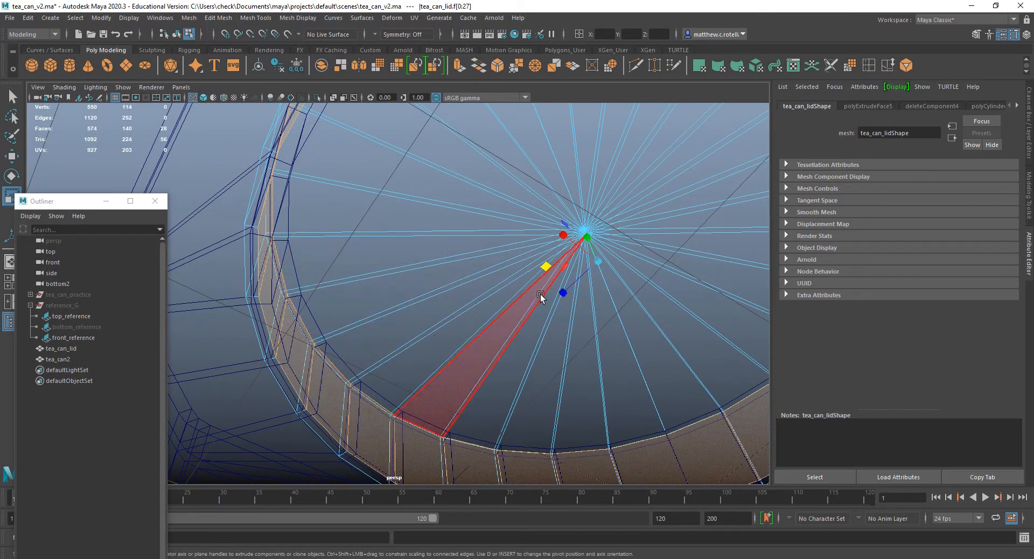
pyautogui.moveTo(598, 257); pyautogui.dragTo(606, 256)
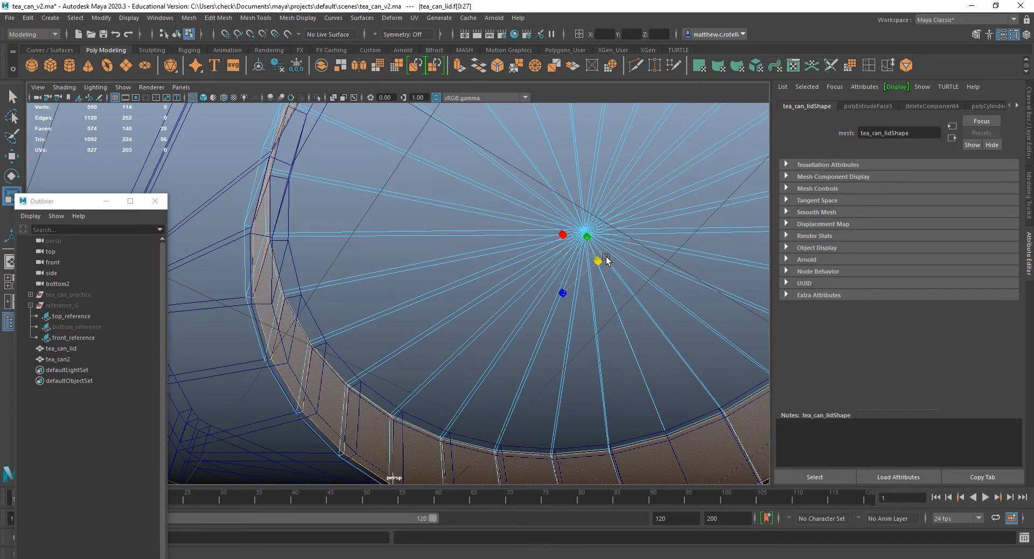
pyautogui.keyDown('alt'); pyautogui.moveTo(539, 251); pyautogui.dragTo(344, 273); pyautogui.keyUp('alt')
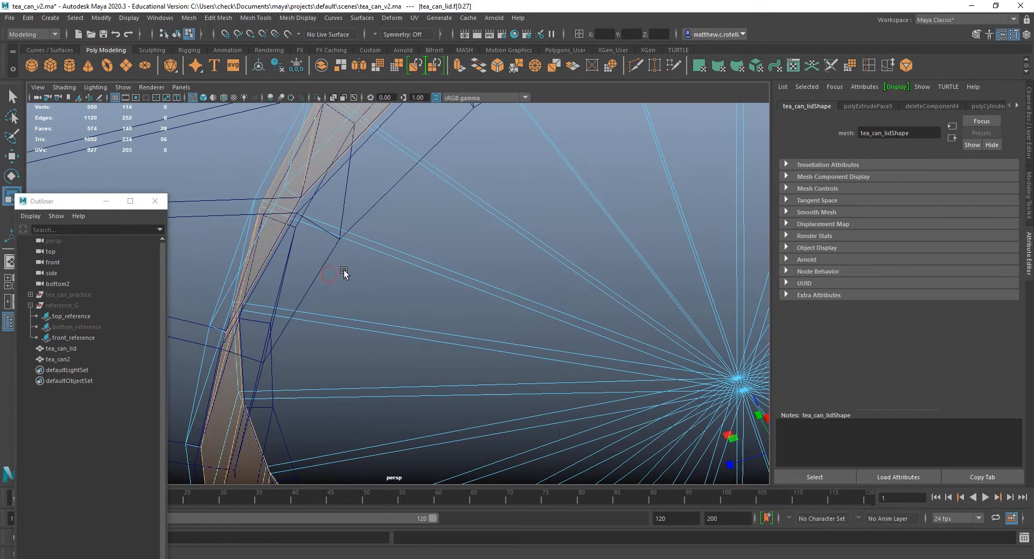
pyautogui.keyDown('alt'); pyautogui.moveTo(410, 261); pyautogui.dragTo(468, 339); pyautogui.keyUp('alt')
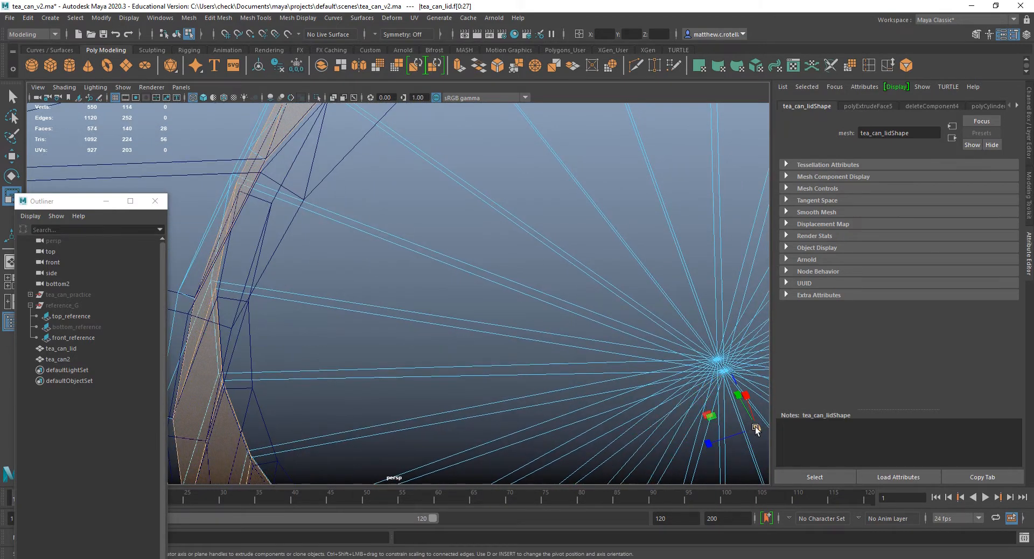
pyautogui.moveTo(755, 427); pyautogui.dragTo(757, 427)
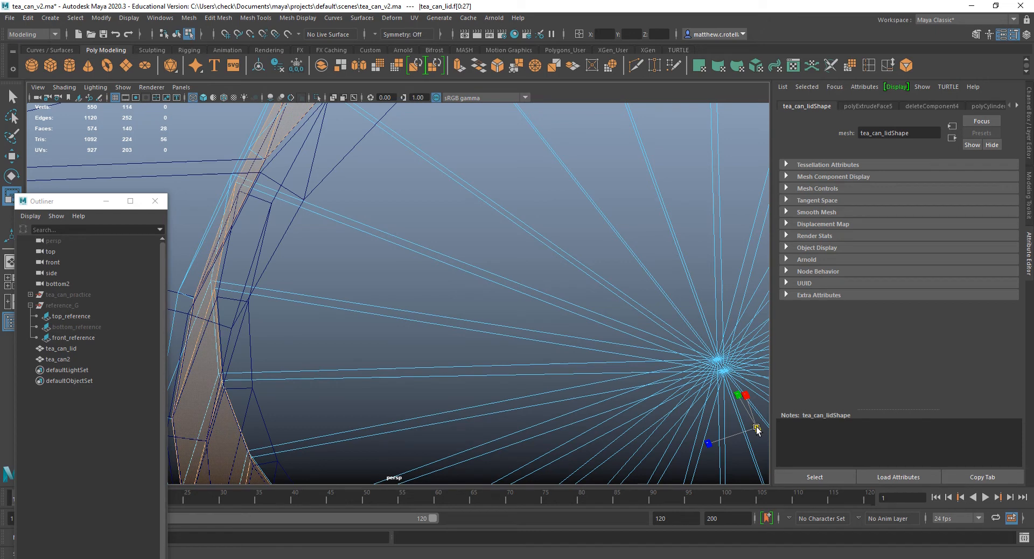
pyautogui.moveTo(758, 426); pyautogui.dragTo(754, 427)
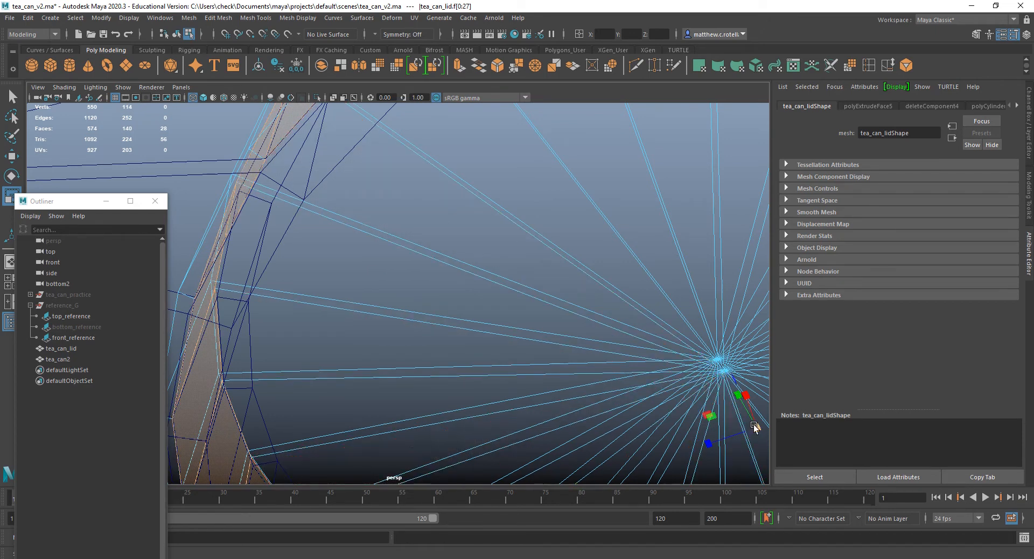
pyautogui.keyDown('alt'); pyautogui.moveTo(641, 388); pyautogui.dragTo(614, 437); pyautogui.keyUp('alt')
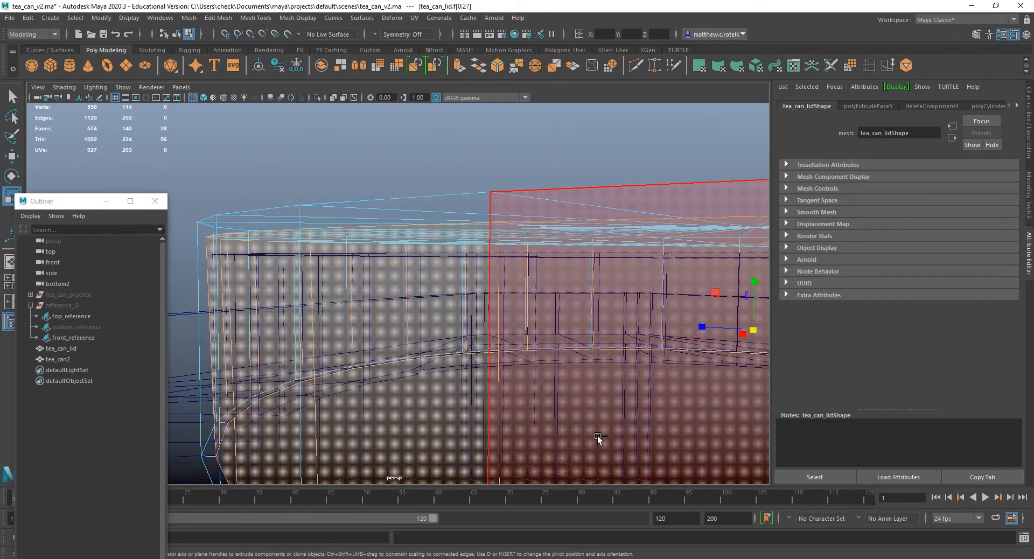
pyautogui.hotkey('ctrl', 'z')
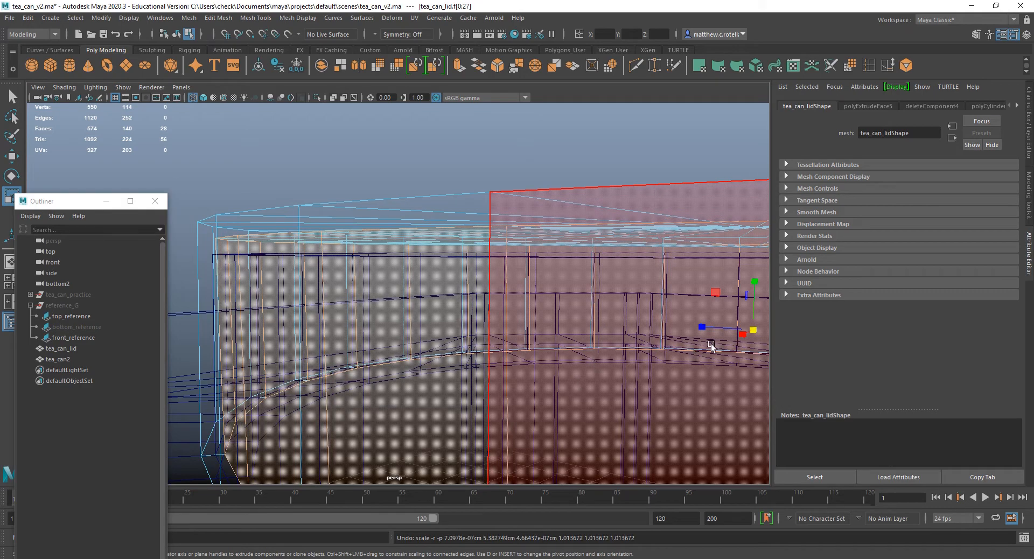
# Scale the lid's inner wall faces slightly outward in the horizontal plane only, keeping their height, to clear the collar.
pyautogui.keyDown('alt'); pyautogui.moveTo(706, 326); pyautogui.dragTo(635, 323); pyautogui.keyUp('alt')
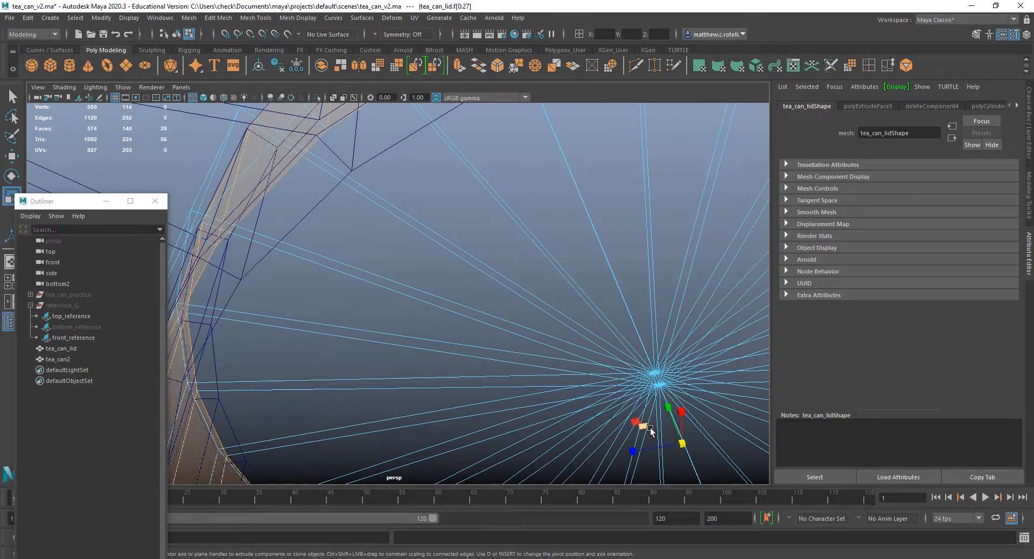
pyautogui.moveTo(643, 426); pyautogui.dragTo(643, 426)
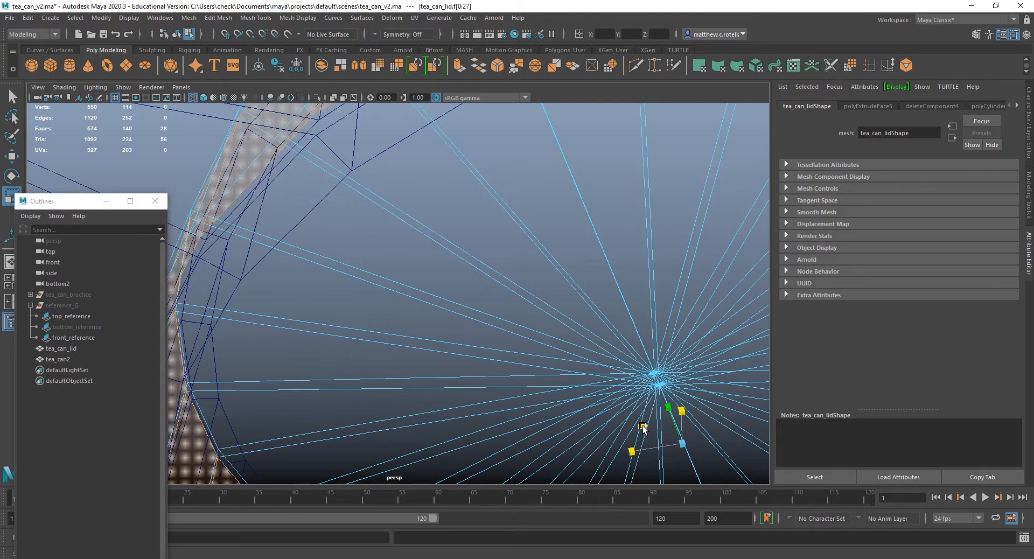
pyautogui.scroll(-6, 591, 392)
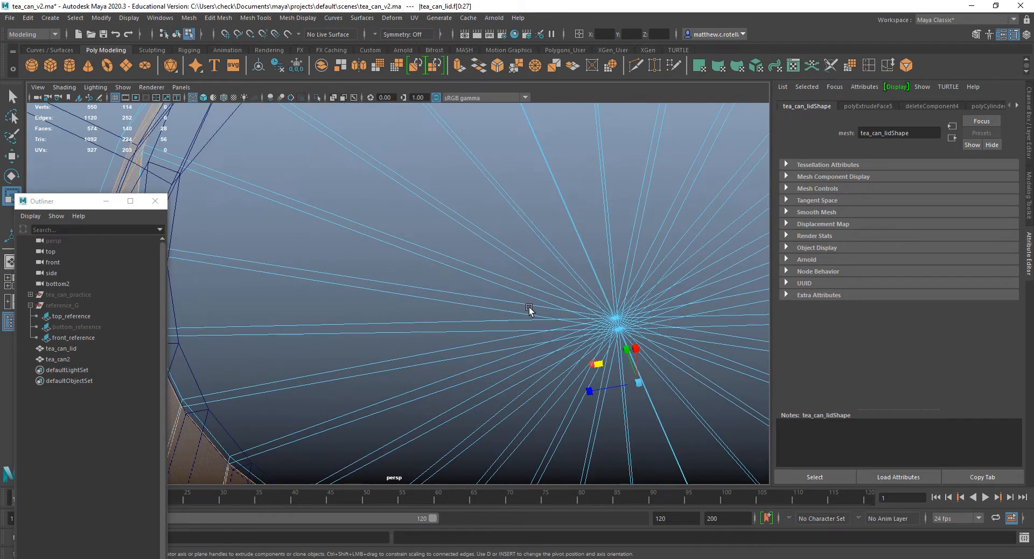
pyautogui.keyDown('alt'); pyautogui.moveTo(562, 349); pyautogui.dragTo(441, 349); pyautogui.keyUp('alt')
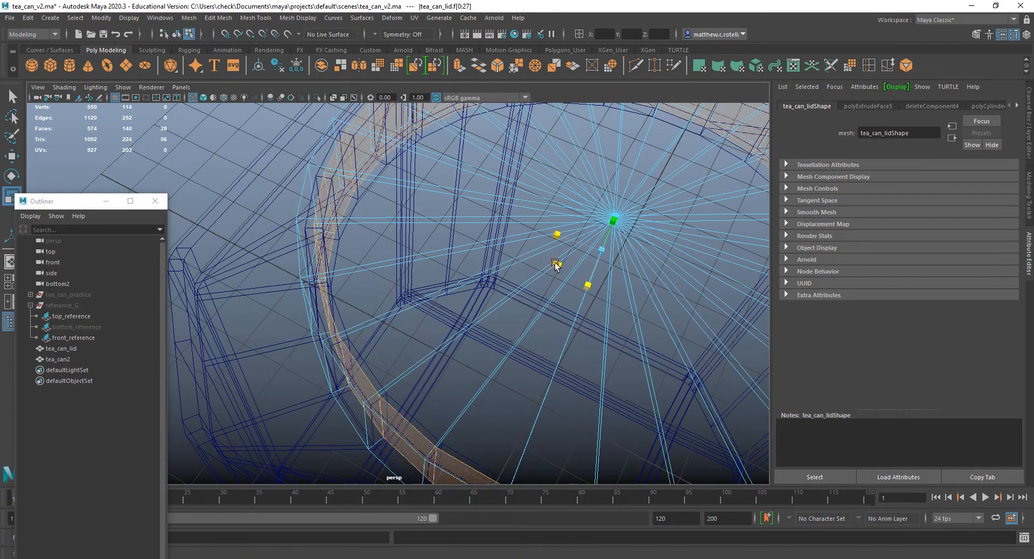
pyautogui.moveTo(556, 265); pyautogui.dragTo(555, 265)
pyautogui.scroll(-5, 554, 264)
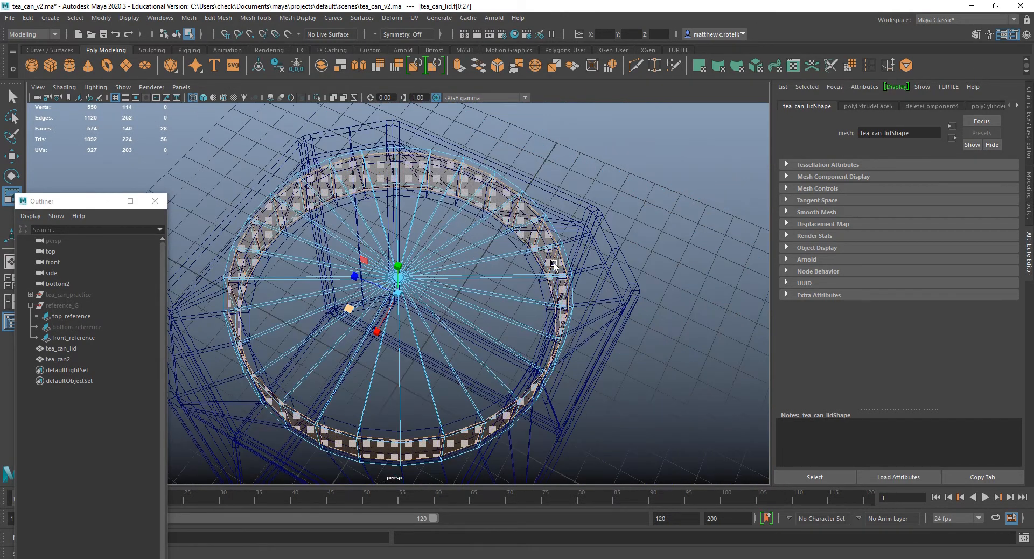
pyautogui.moveTo(350, 314); pyautogui.dragTo(349, 315)
# Fine-tune the fit of the lid's inner wall faces around the collar with a very small uniform scale.
pyautogui.keyDown('alt'); pyautogui.moveTo(347, 299); pyautogui.dragTo(410, 265, button='middle'); pyautogui.keyUp('alt')
pyautogui.scroll(4, 286, 269)
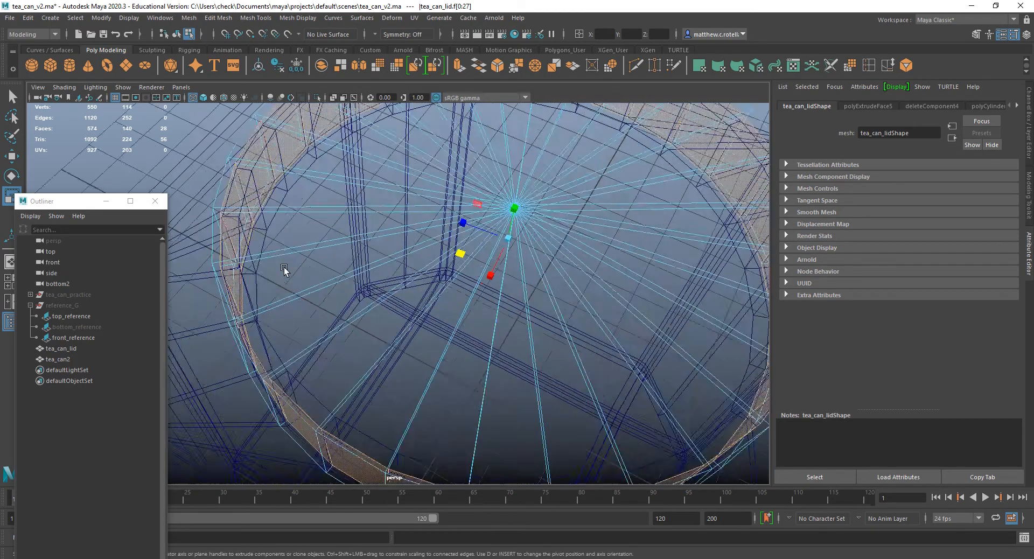
pyautogui.keyDown('alt'); pyautogui.moveTo(284, 270); pyautogui.dragTo(380, 266, button='middle'); pyautogui.keyUp('alt')
pyautogui.scroll(5, 383, 265)
pyautogui.keyDown('alt'); pyautogui.moveTo(385, 260); pyautogui.dragTo(405, 282); pyautogui.keyUp('alt')
pyautogui.keyDown('alt'); pyautogui.moveTo(531, 232); pyautogui.dragTo(502, 275, button='middle'); pyautogui.keyUp('alt')
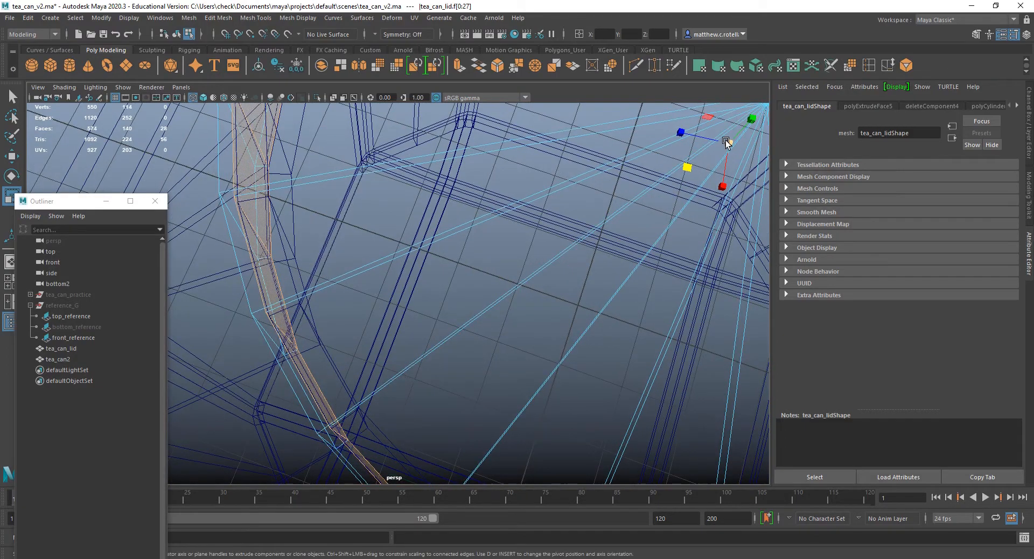
pyautogui.moveTo(727, 144); pyautogui.dragTo(729, 142)
pyautogui.keyDown('alt'); pyautogui.moveTo(657, 150); pyautogui.dragTo(677, 147); pyautogui.keyUp('alt')
pyautogui.keyDown('alt'); pyautogui.moveTo(562, 133); pyautogui.dragTo(506, 143, button='right'); pyautogui.keyUp('alt')
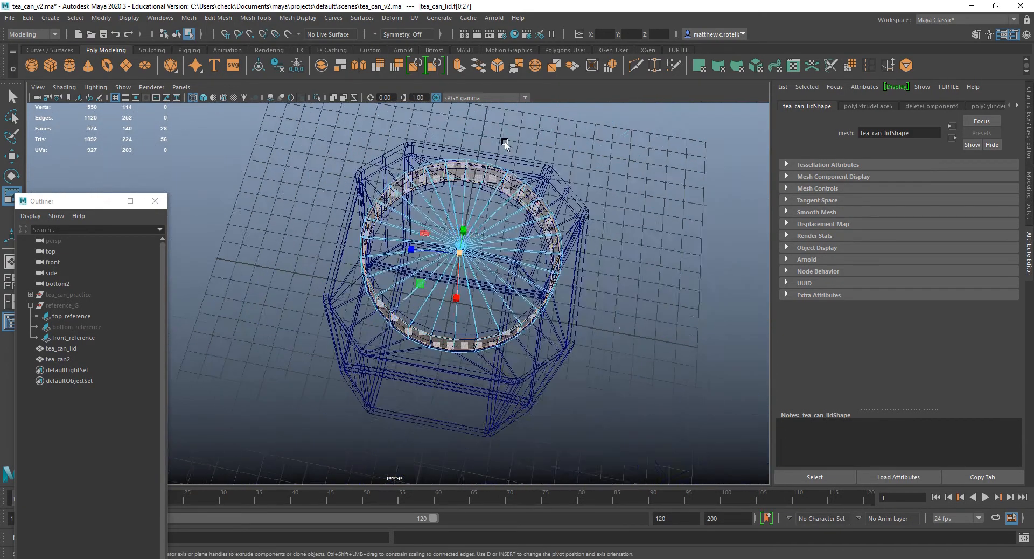
# Return to shaded display and reverse the normals on all faces of tea_can_lid.
pyautogui.keyDown('alt'); pyautogui.moveTo(505, 143); pyautogui.dragTo(491, 129); pyautogui.keyUp('alt')
pyautogui.press('q')
pyautogui.moveTo(457, 202); pyautogui.dragTo(501, 170, button='right')
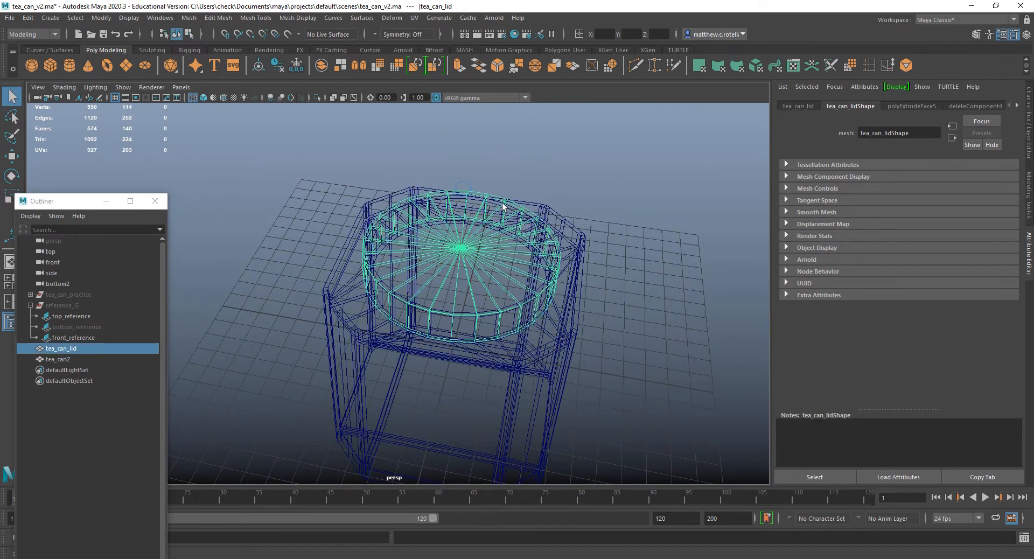
pyautogui.press('5')
pyautogui.scroll(-5, 502, 226)
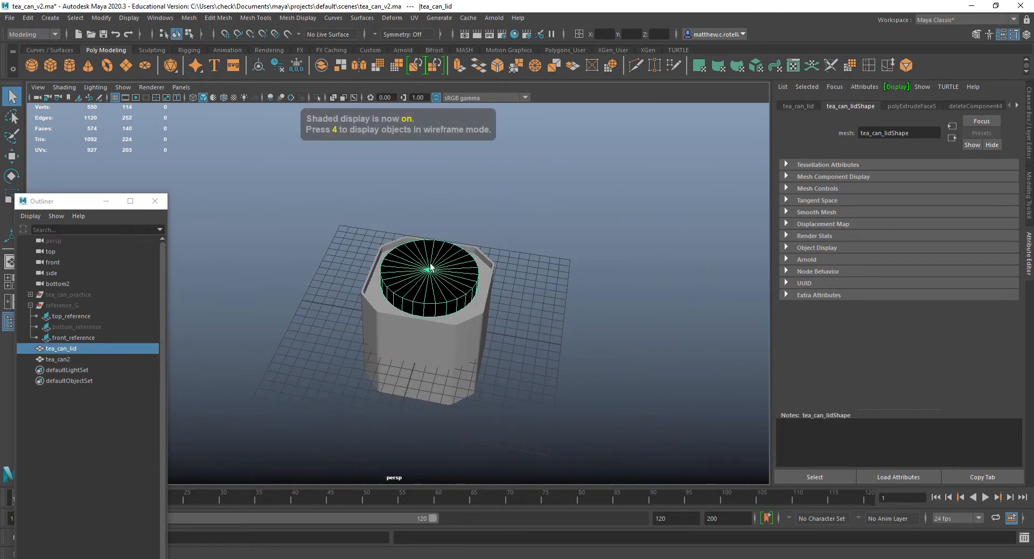
pyautogui.moveTo(430, 264); pyautogui.dragTo(433, 301, button='right')
pyautogui.scroll(5, 433, 301)
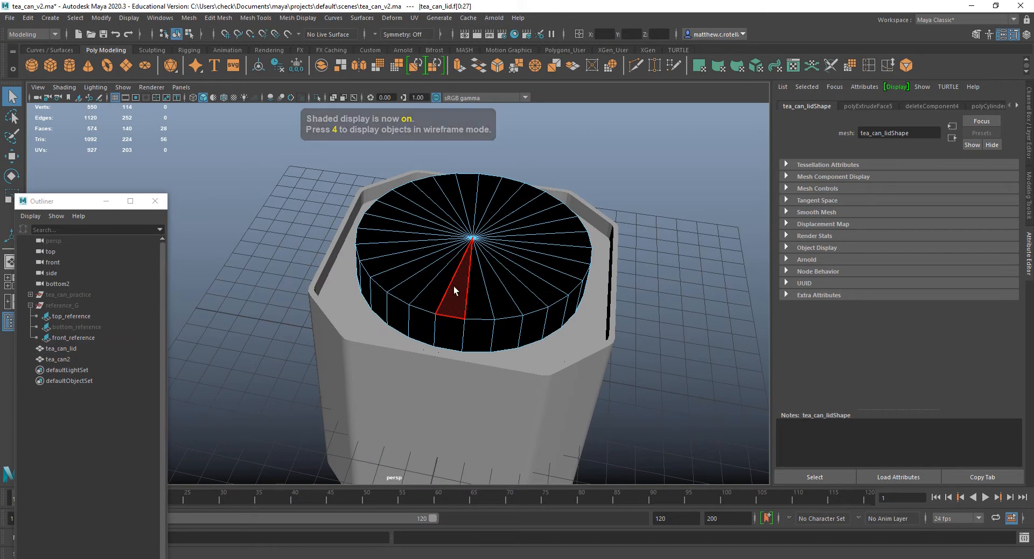
pyautogui.doubleClick(454, 287)
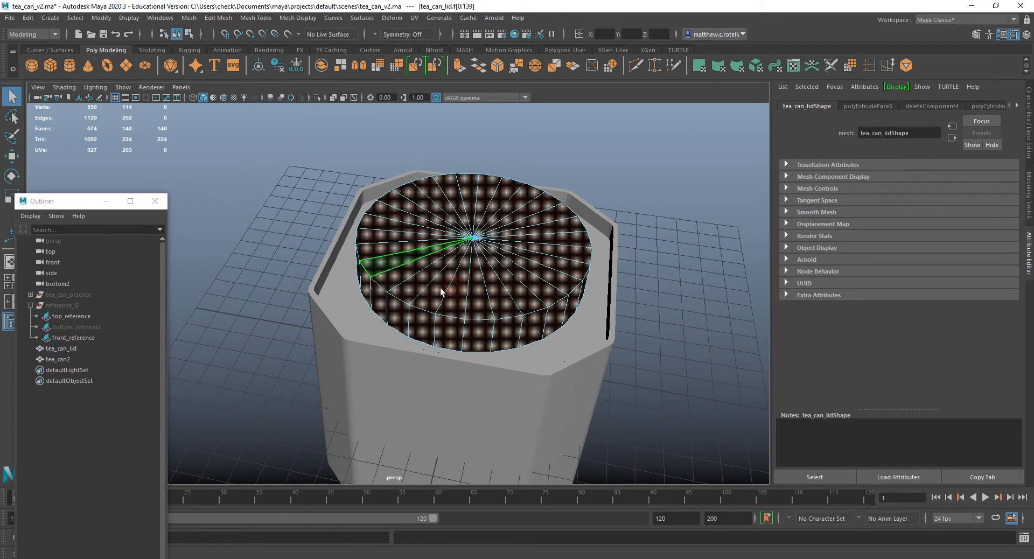
pyautogui.click(298, 18)
pyautogui.click(315, 68)
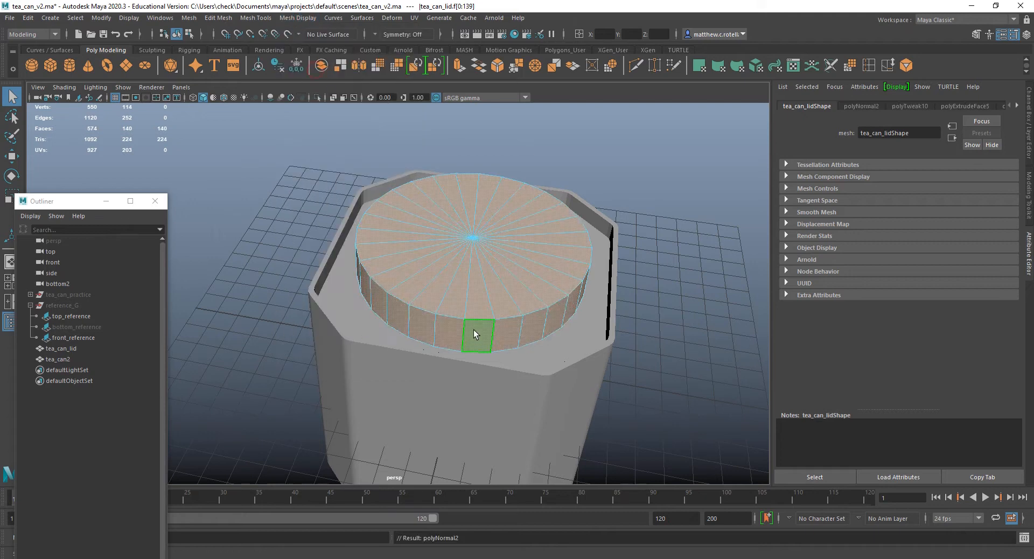
pyautogui.scroll(-5, 329, 235)
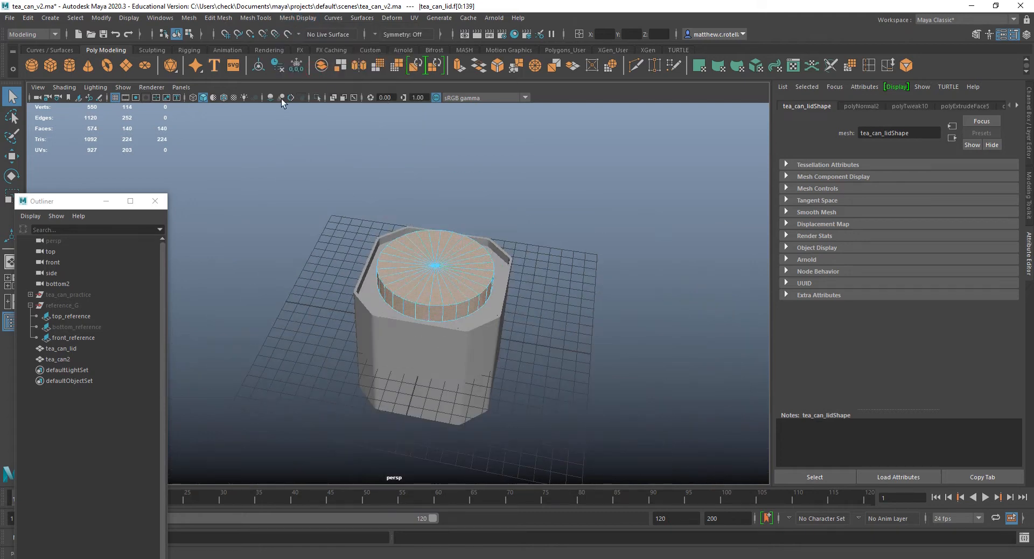
# Save the current scene under its existing file name.
pyautogui.click(11, 18)
pyautogui.click(47, 62)
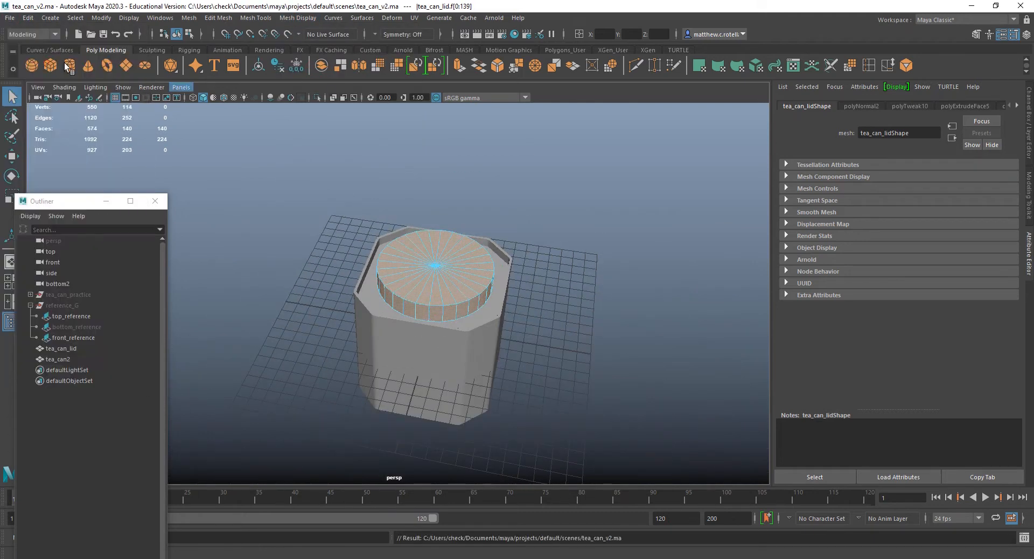
# Unhide the reference_G image planes and compare the can and lid with the front reference photo in wireframe display.
pyautogui.scroll(5, 445, 301)
pyautogui.keyDown('alt'); pyautogui.moveTo(468, 280); pyautogui.dragTo(535, 262); pyautogui.keyUp('alt')
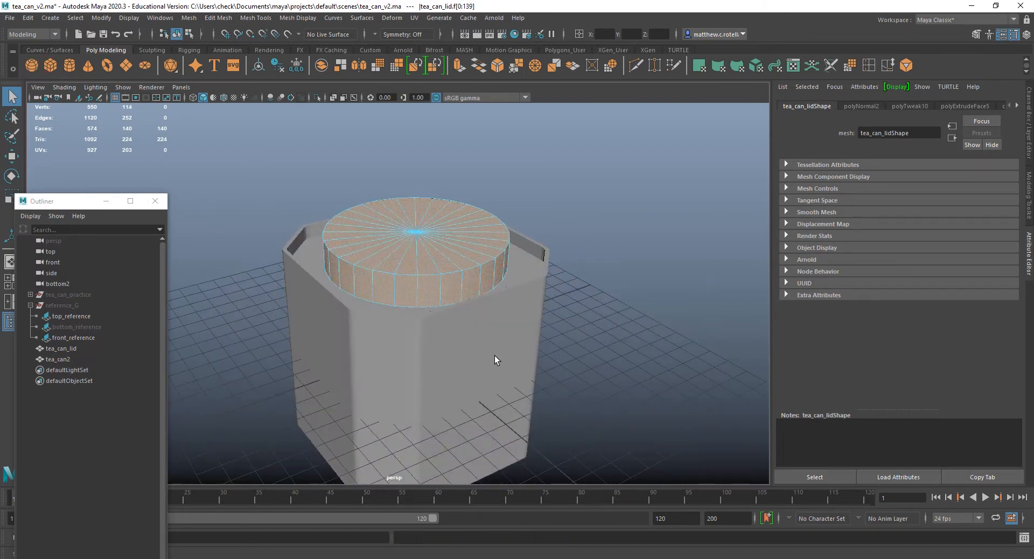
pyautogui.click(63, 306)
pyautogui.hotkey('shift', 'h')
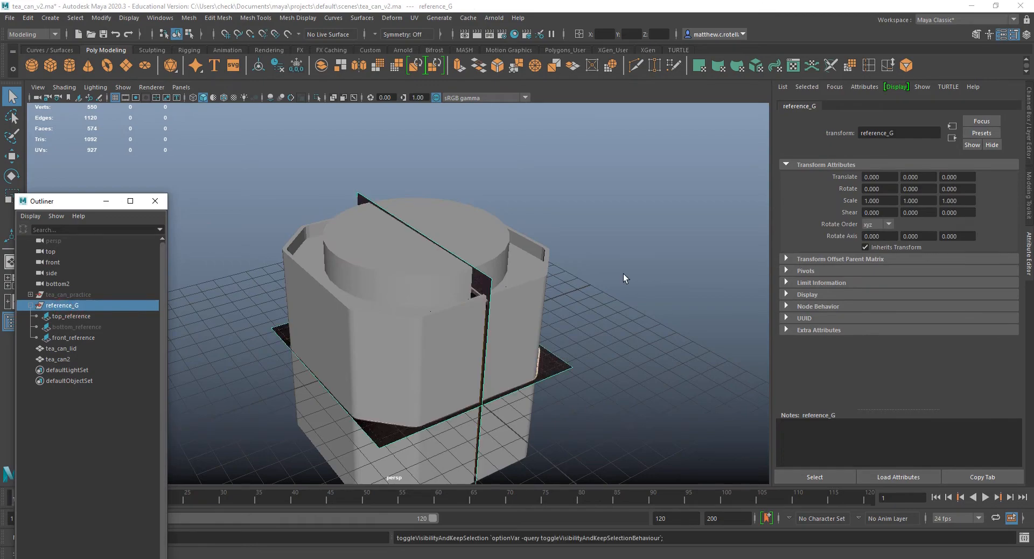
pyautogui.press('4')
pyautogui.scroll(5, 538, 343)
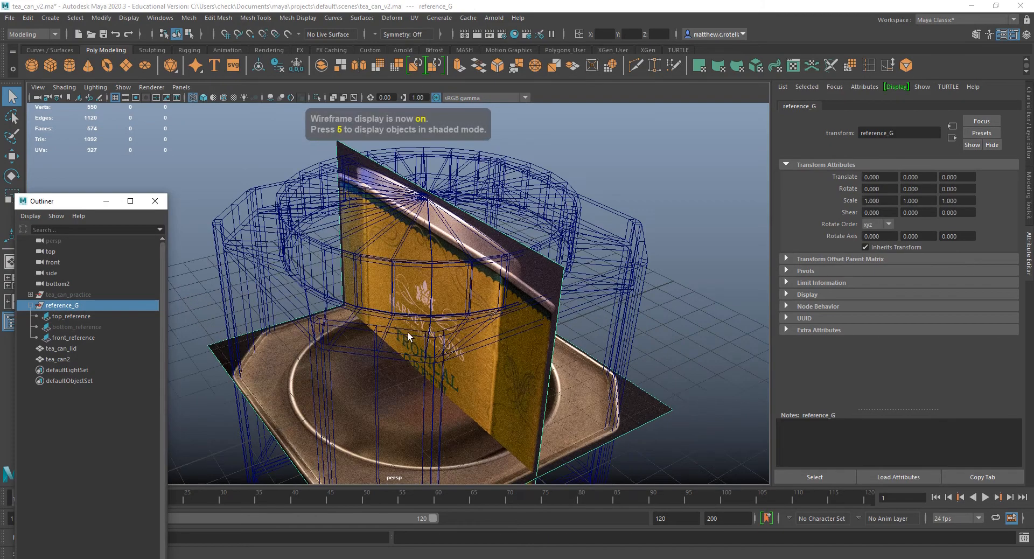
pyautogui.keyDown('alt'); pyautogui.moveTo(408, 331); pyautogui.dragTo(489, 273); pyautogui.keyUp('alt')
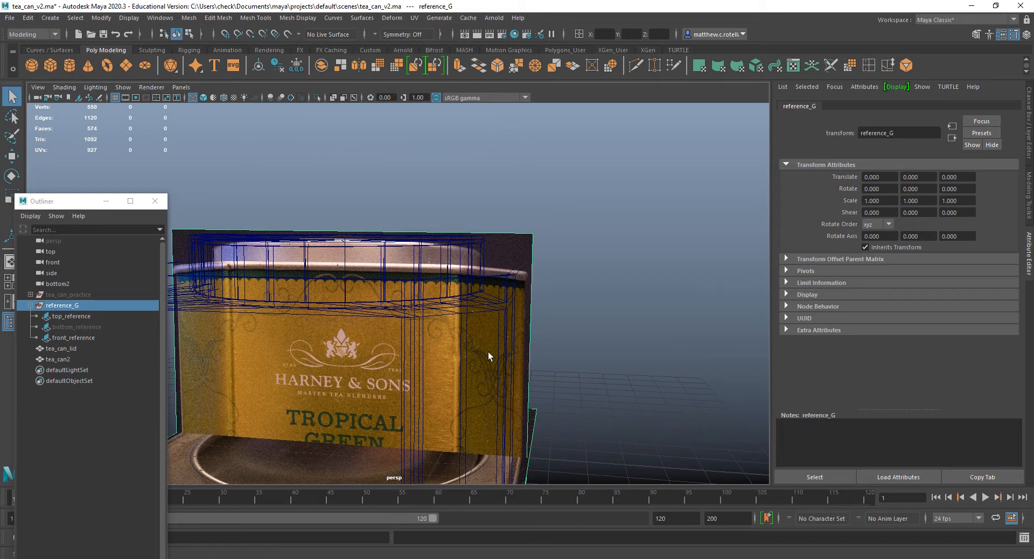
pyautogui.keyDown('alt'); pyautogui.moveTo(476, 277); pyautogui.dragTo(509, 317); pyautogui.keyUp('alt')
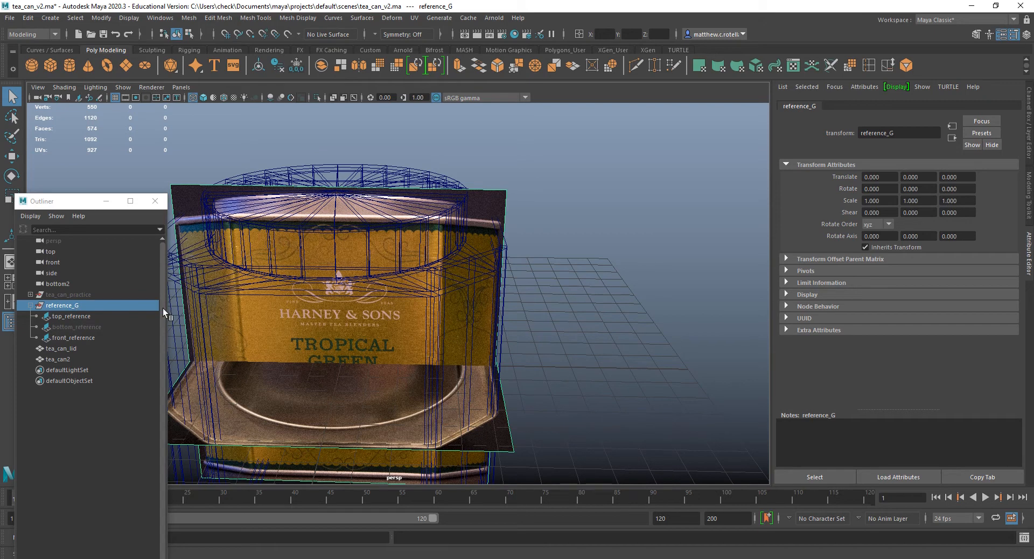
# Hide tea_can_lid and display the selected tea_can2 mesh in shaded mode.
pyautogui.click(71, 350)
pyautogui.press('h')
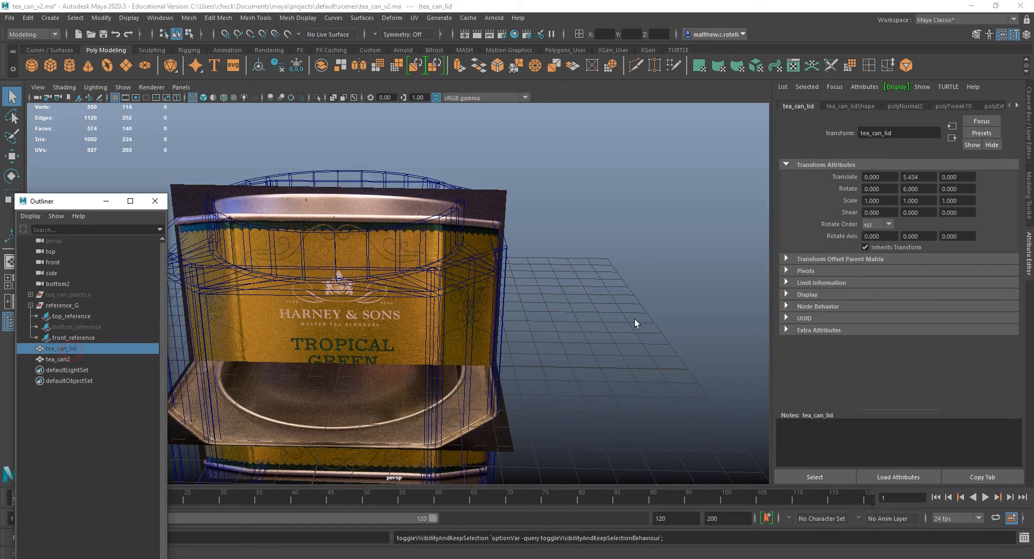
pyautogui.click(417, 233)
pyautogui.scroll(3, 422, 248)
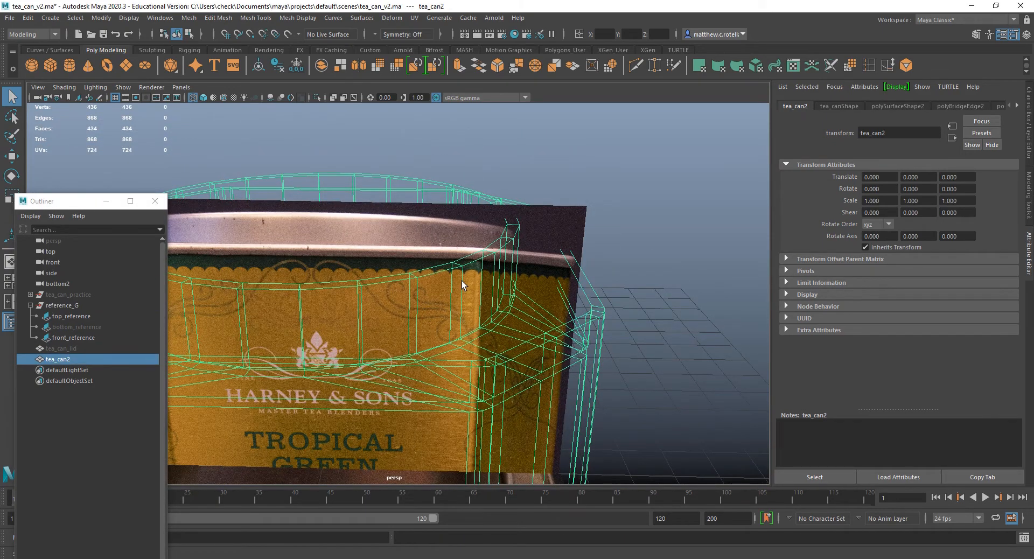
pyautogui.press('5')
# Start the Multi-Cut tool on tea_can2 for cutting edges around the collar and rim.
pyautogui.scroll(3, 459, 287)
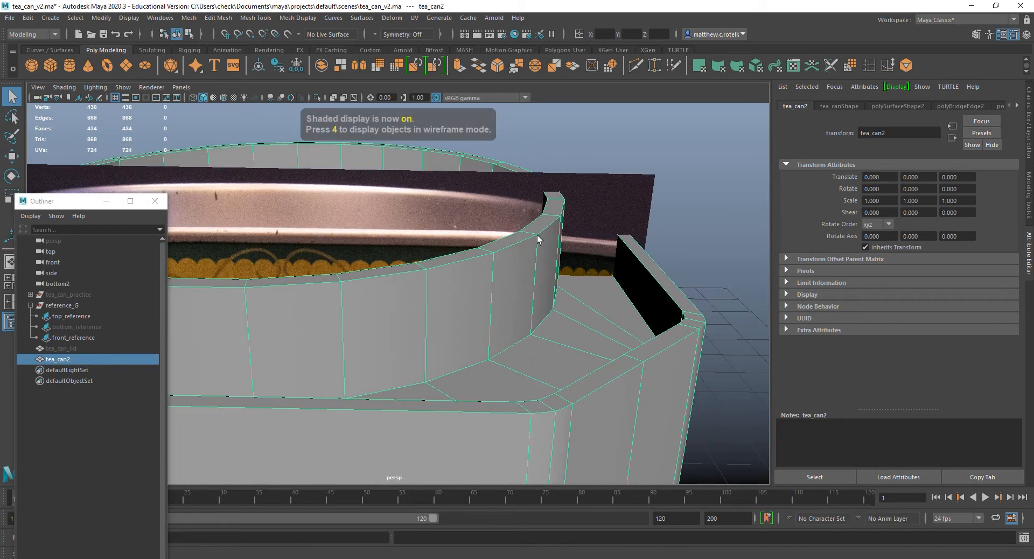
pyautogui.moveTo(538, 241)
pyautogui.keyDown('alt'); pyautogui.mouseDown()
pyautogui.moveTo(573, 235)
pyautogui.moveTo(550, 243)
pyautogui.mouseUp(); pyautogui.keyUp('alt')
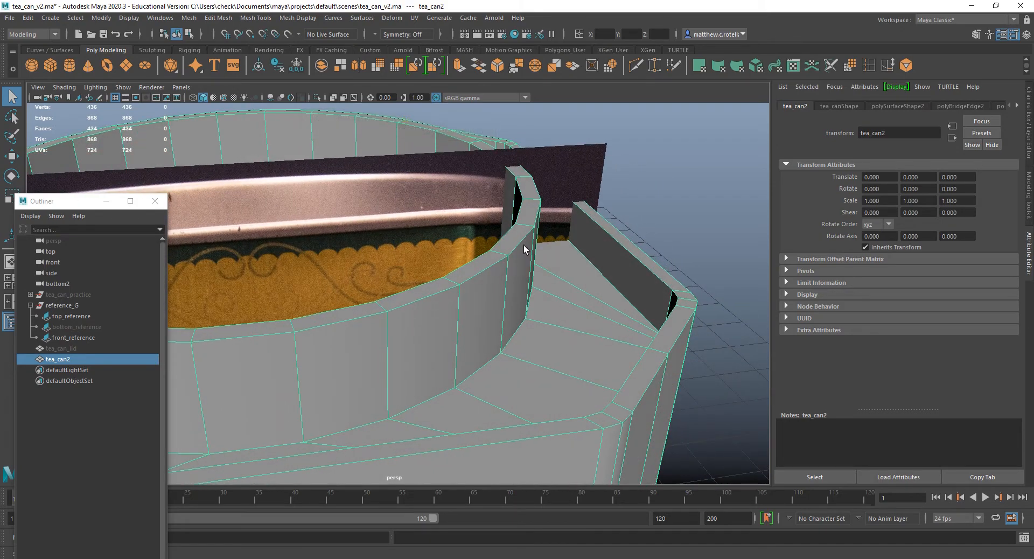
pyautogui.click(637, 67)
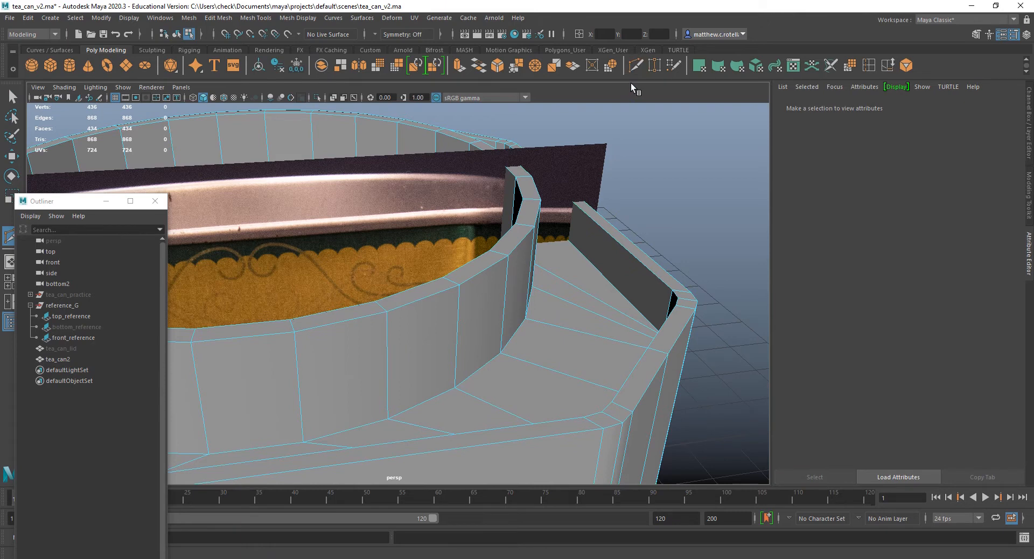
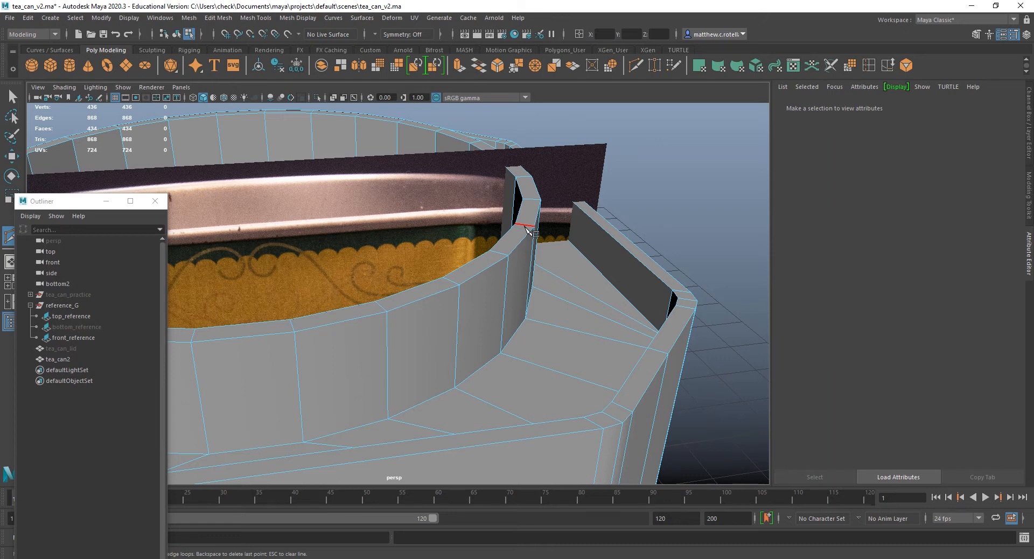
# Insert an edge loop along the middle of the collar's top face on tea_can2.
pyautogui.keyDown('ctrl'); pyautogui.click(526, 227); pyautogui.keyUp('ctrl')
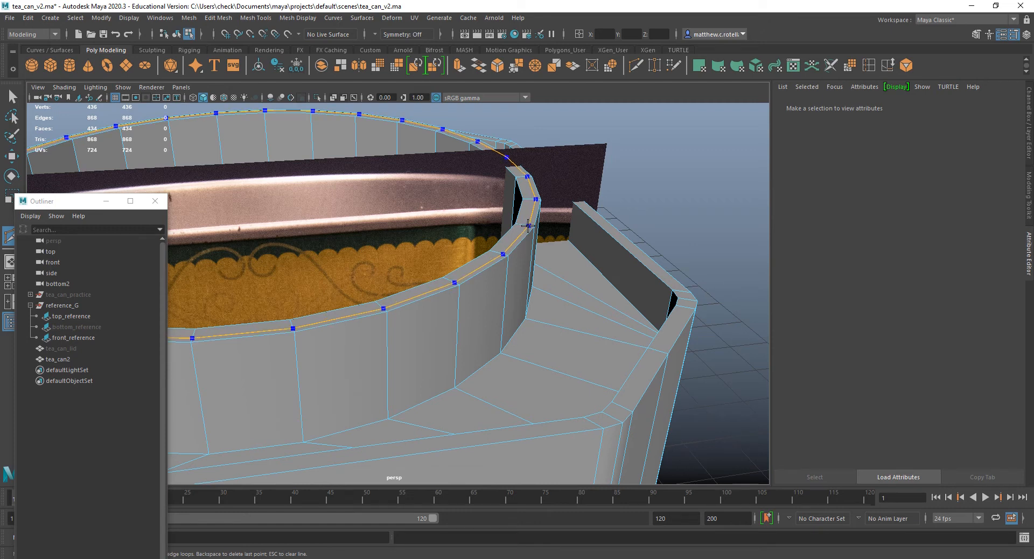
pyautogui.scroll(5, 519, 225)
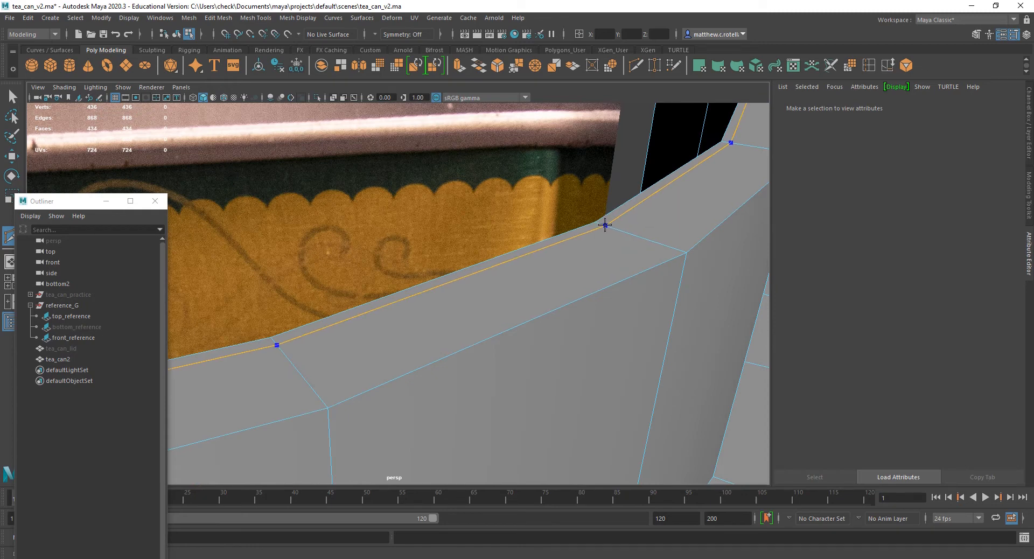
pyautogui.click(604, 225)
pyautogui.press('q')
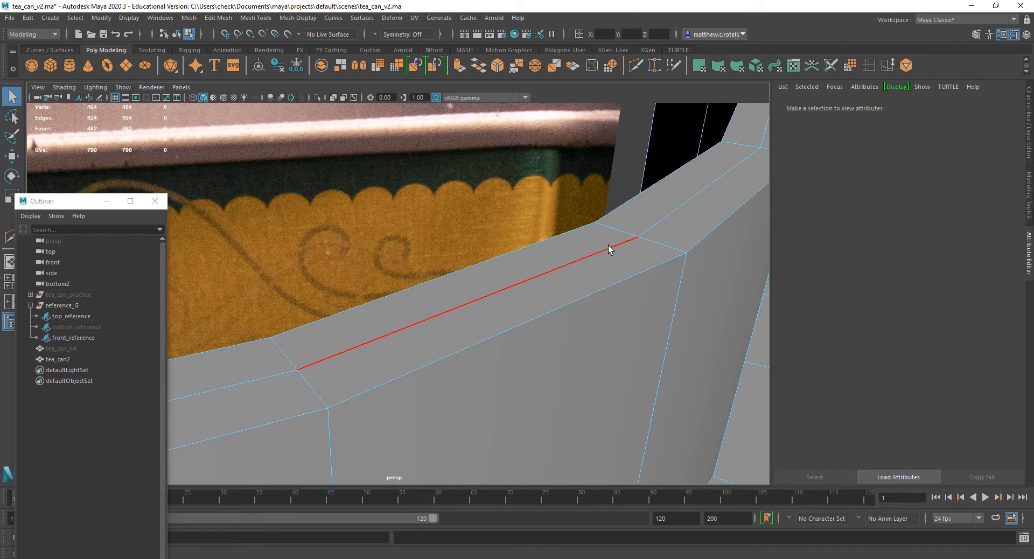
# Select the edge loop along the middle of the collar's top face and raise it slightly to round the rim.
pyautogui.doubleClick(608, 245)
pyautogui.scroll(-3, 608, 245)
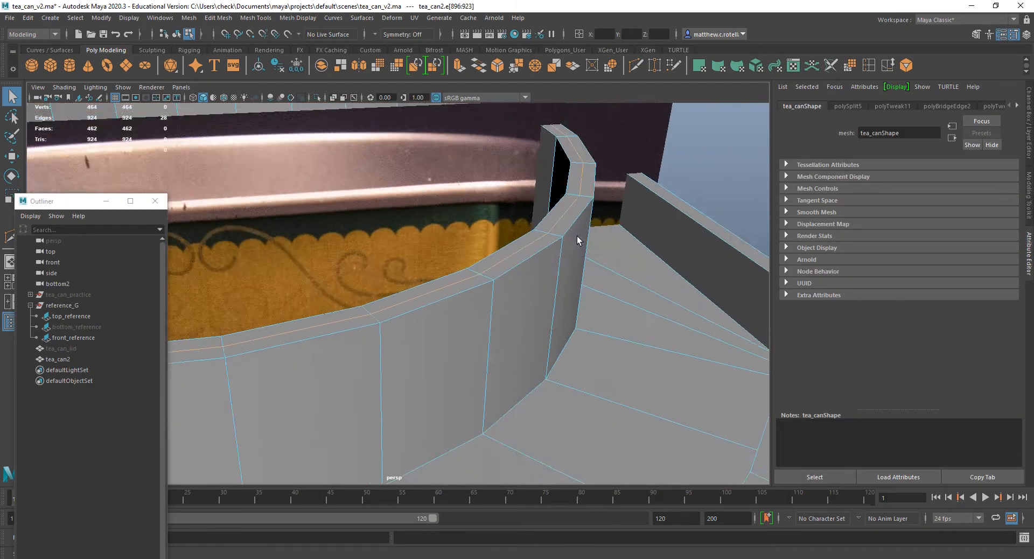
pyautogui.scroll(-2, 576, 236)
pyautogui.keyDown('alt'); pyautogui.moveTo(557, 236); pyautogui.dragTo(617, 256, button='middle'); pyautogui.keyUp('alt')
pyautogui.press('w')
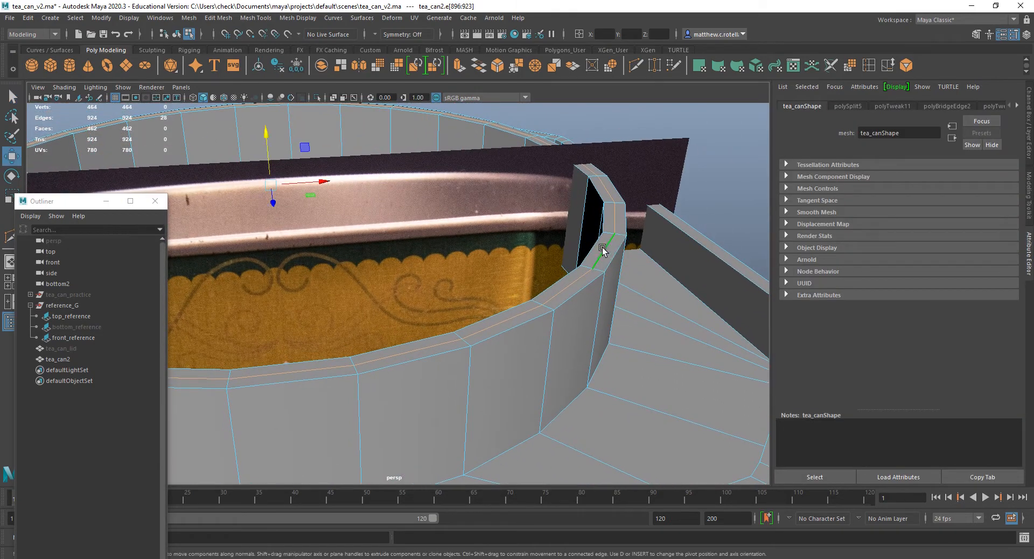
pyautogui.moveTo(266, 133); pyautogui.dragTo(265, 131)
pyautogui.keyDown('alt'); pyautogui.moveTo(579, 237); pyautogui.dragTo(610, 276); pyautogui.keyUp('alt')
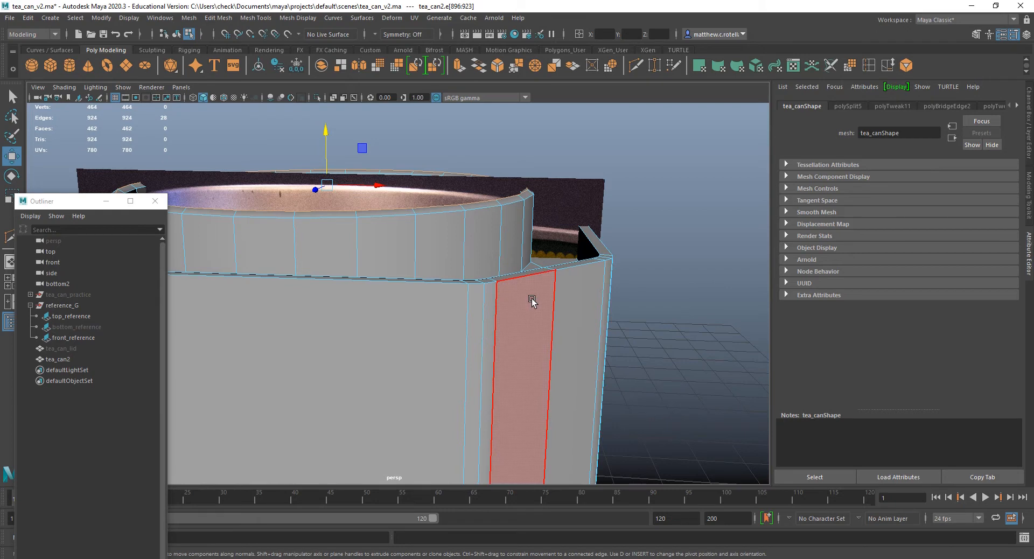
# Insert an edge loop around tea_can2's body just below its upper edge, aligned with the metal rim in the front reference photo.
pyautogui.press('space')
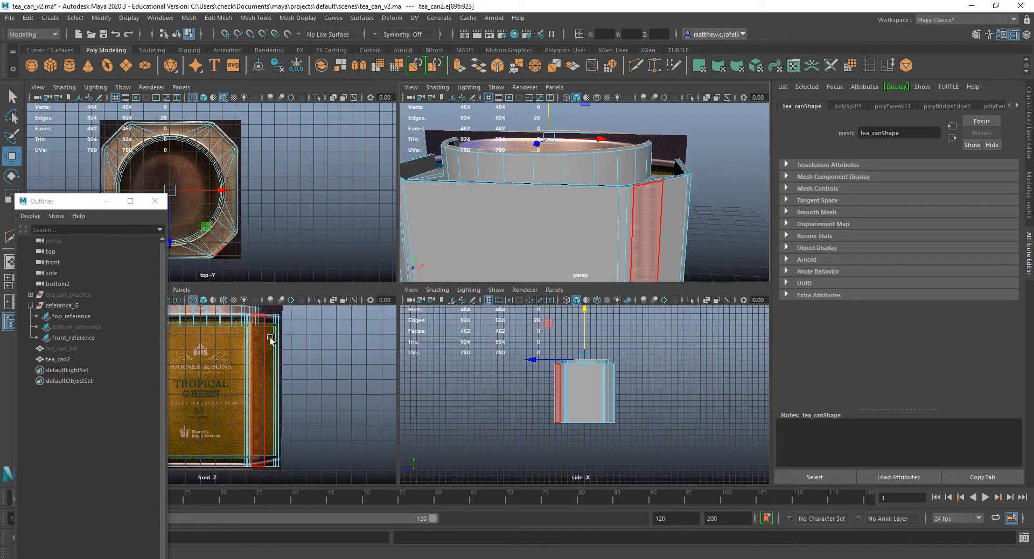
pyautogui.press('space')
pyautogui.scroll(8, 416, 352)
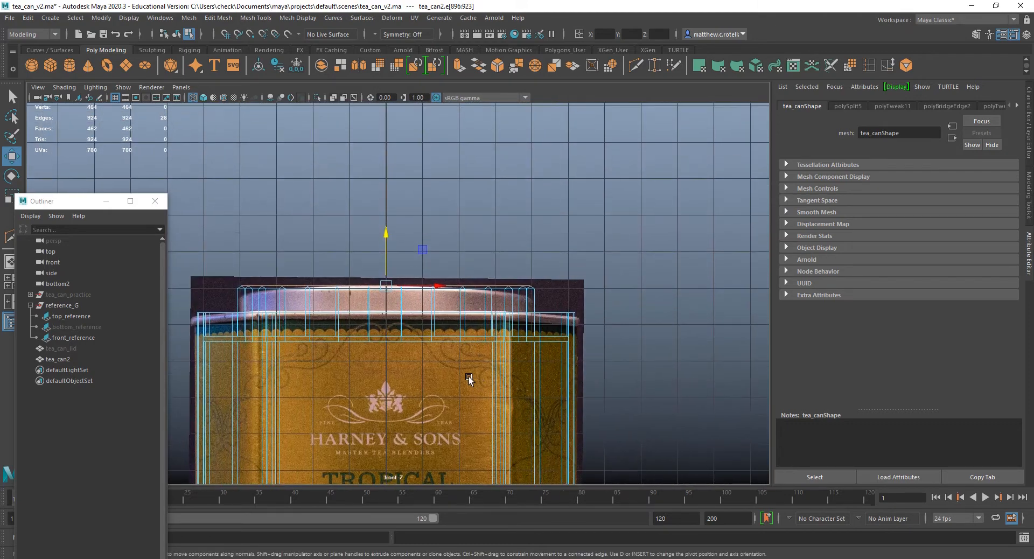
pyautogui.scroll(3, 417, 353)
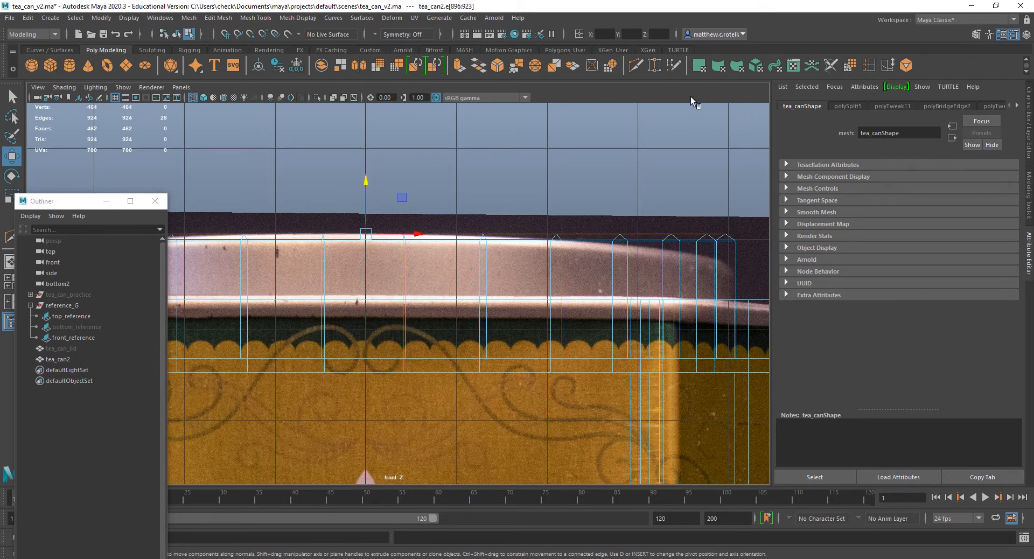
pyautogui.click(877, 66)
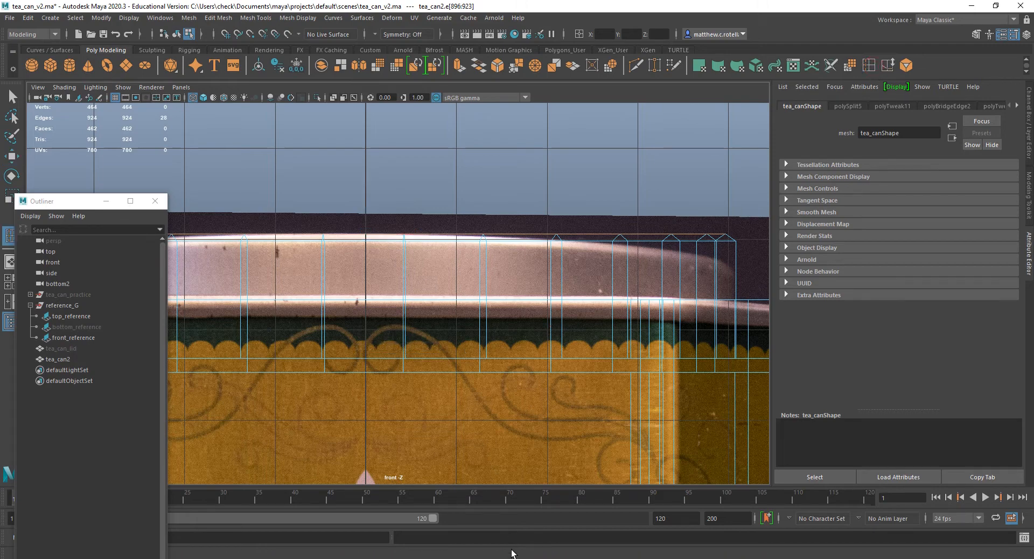
pyautogui.scroll(-5, 483, 281)
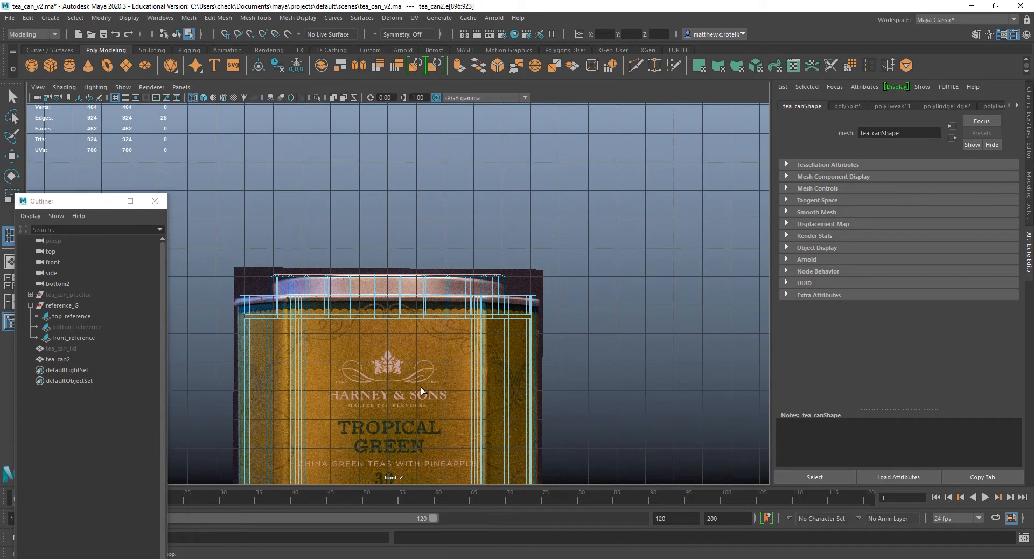
pyautogui.keyDown('alt'); pyautogui.moveTo(422, 391); pyautogui.dragTo(421, 215, button='middle'); pyautogui.keyUp('alt')
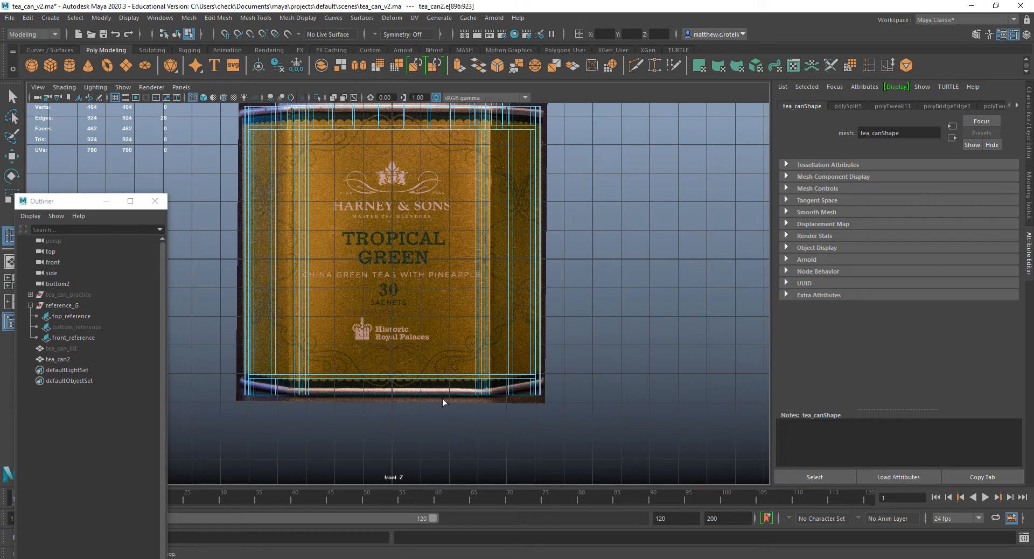
pyautogui.press('f')
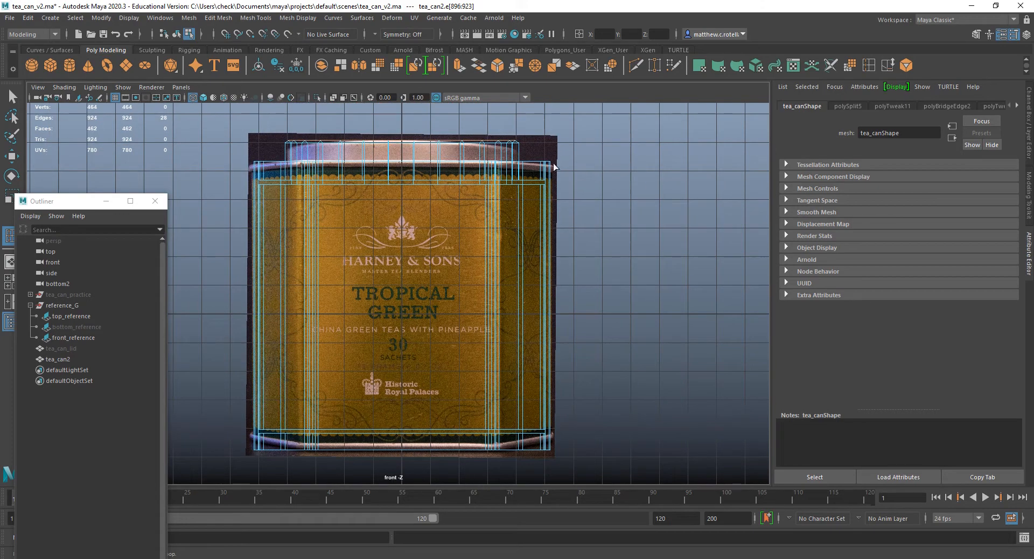
pyautogui.scroll(3, 492, 216)
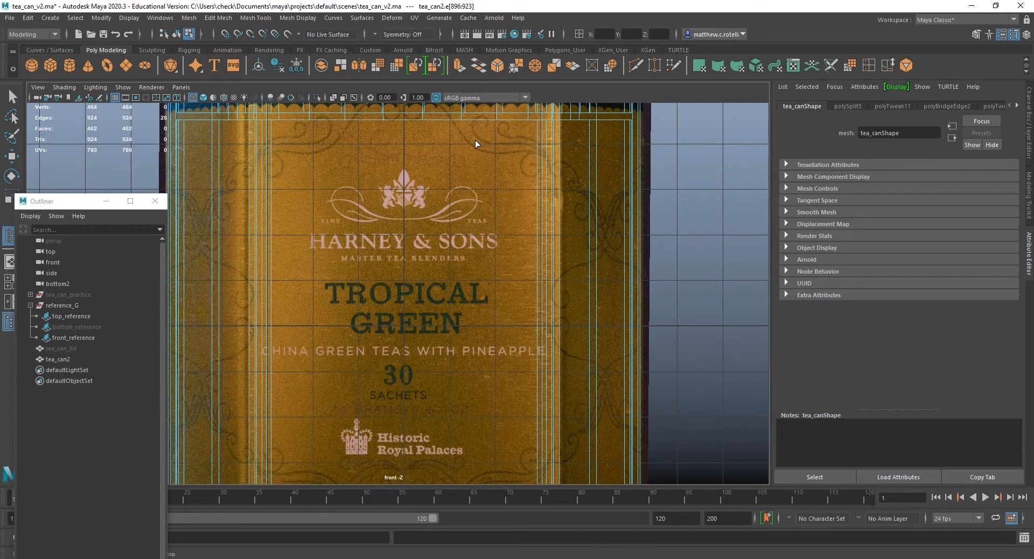
pyautogui.keyDown('alt'); pyautogui.moveTo(475, 140); pyautogui.dragTo(496, 256, button='middle'); pyautogui.keyUp('alt')
pyautogui.scroll(4, 501, 240)
pyautogui.scroll(1, 500, 241)
pyautogui.keyDown('alt'); pyautogui.moveTo(531, 226); pyautogui.dragTo(536, 282, button='middle'); pyautogui.keyUp('alt')
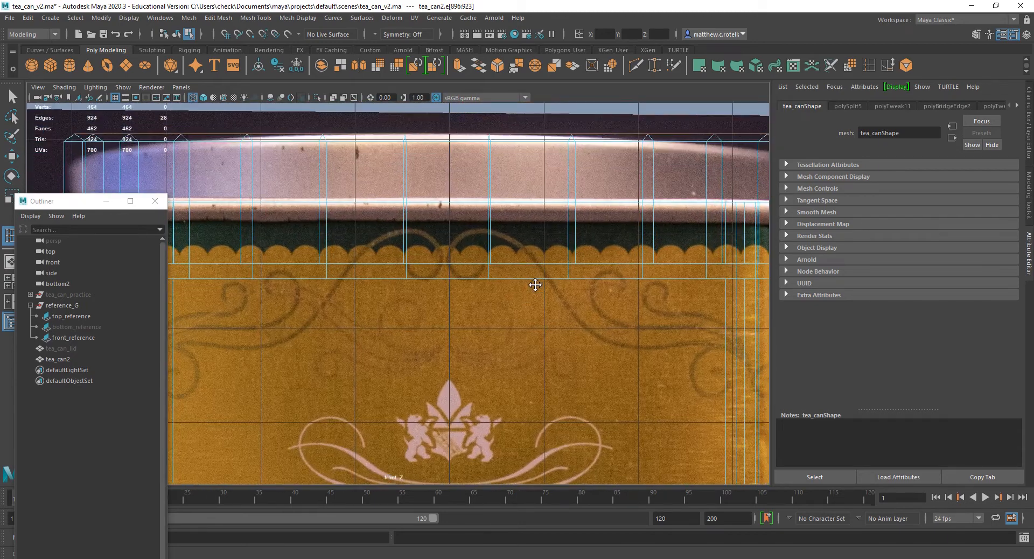
pyautogui.scroll(-5, 543, 290)
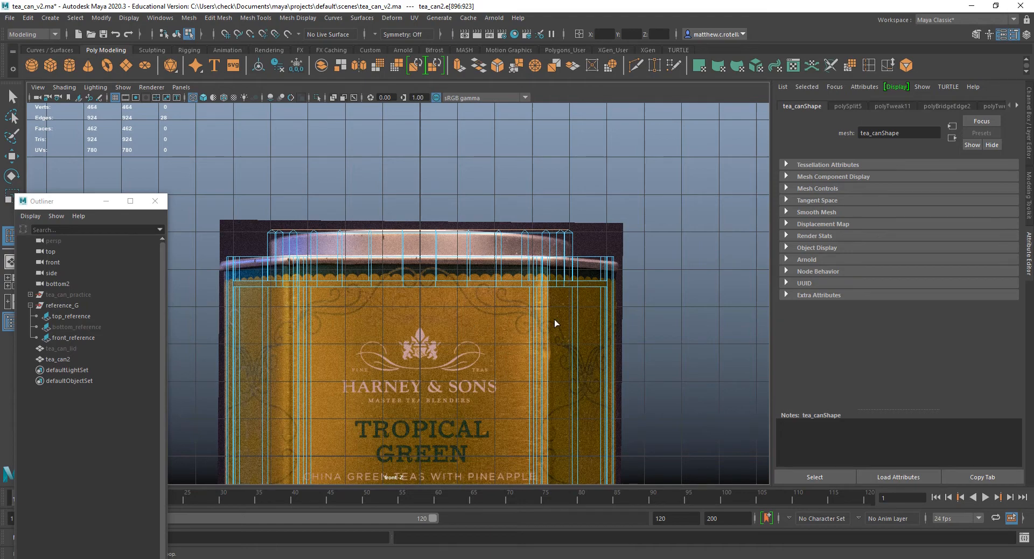
pyautogui.scroll(2, 555, 320)
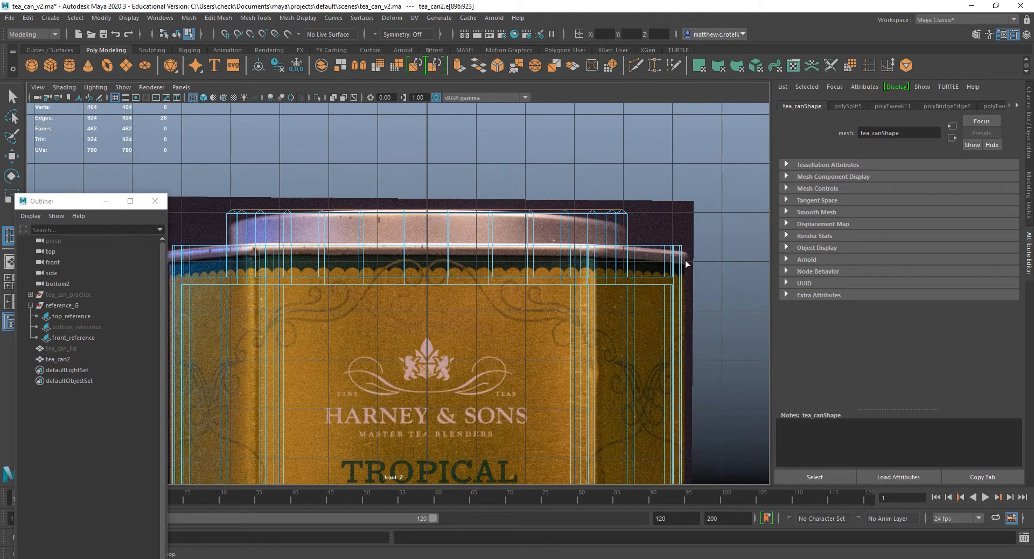
pyautogui.moveTo(681, 256); pyautogui.dragTo(681, 254)
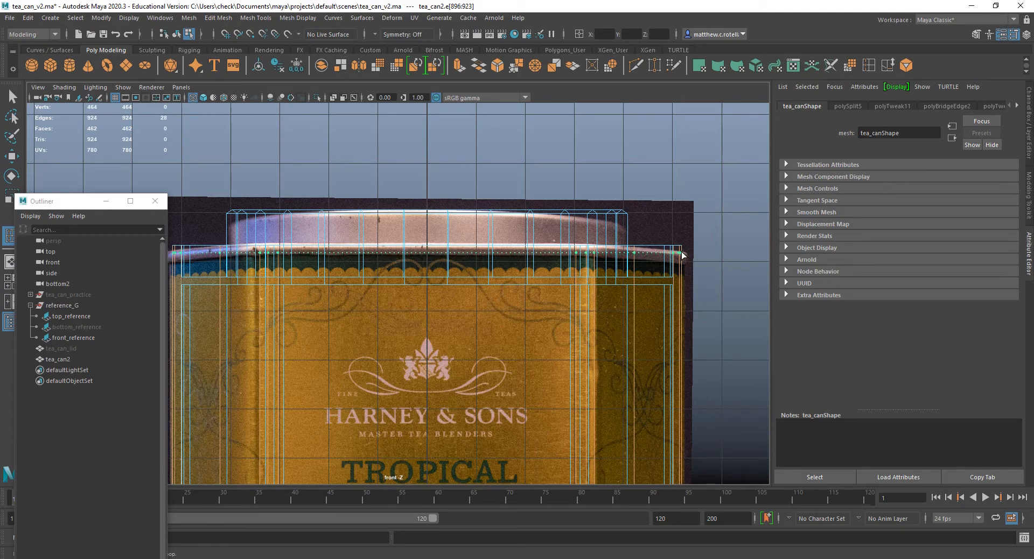
pyautogui.moveTo(681, 255); pyautogui.dragTo(681, 254)
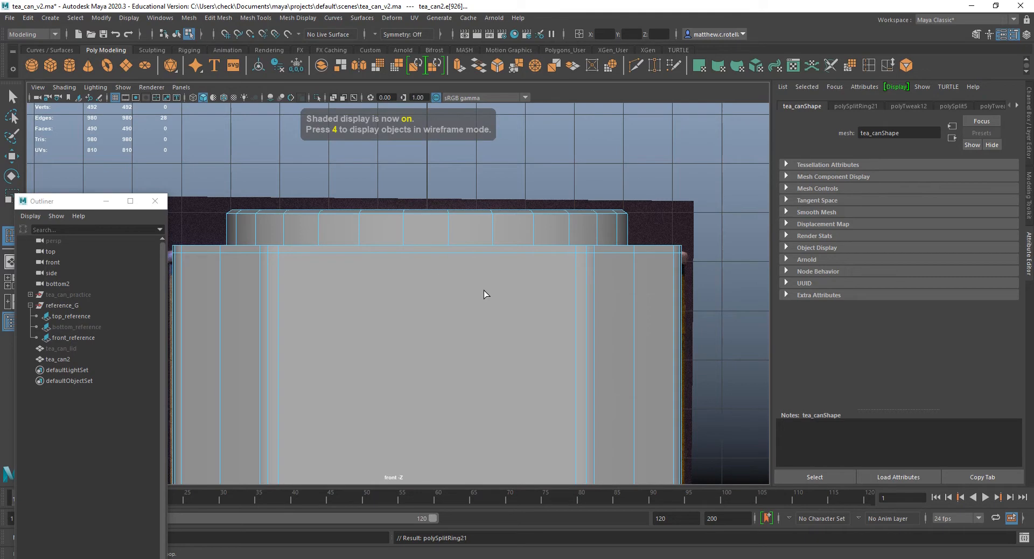
pyautogui.press('4')
pyautogui.scroll(5, 415, 260)
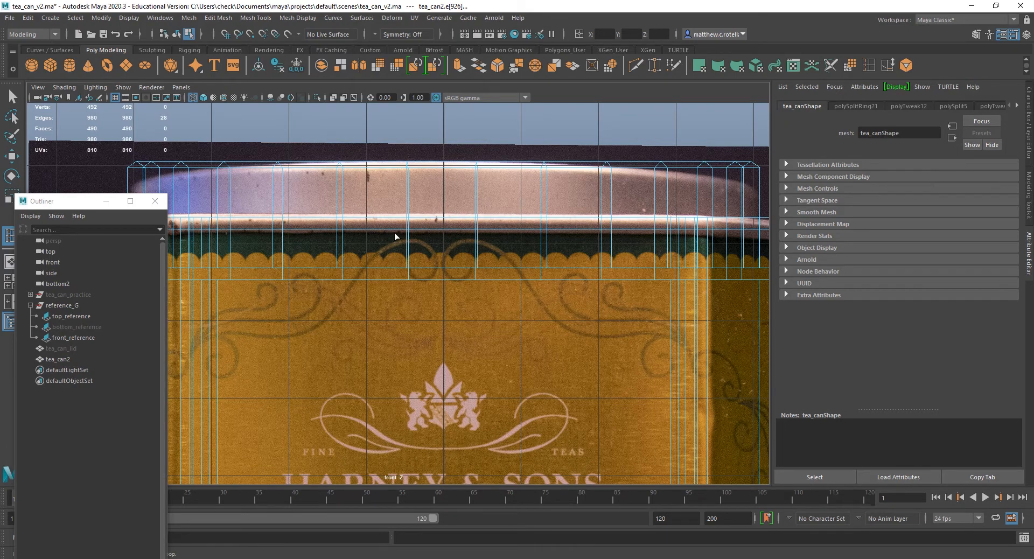
# Select the face loop on top of the can's outer rim together with the narrow outer face band directly below it.
pyautogui.press('space')
pyautogui.scroll(2, 605, 210)
pyautogui.press('space')
pyautogui.scroll(3, 615, 213)
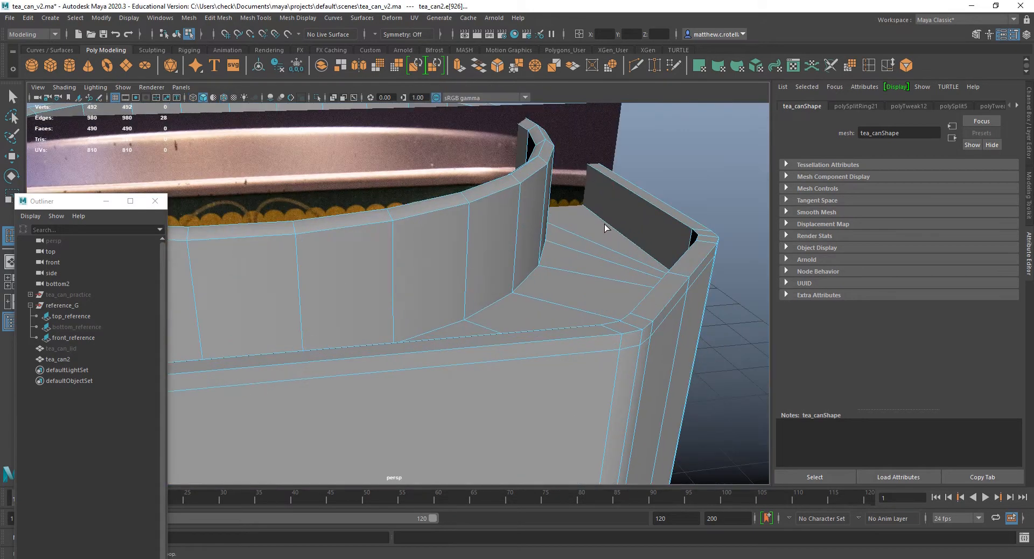
pyautogui.keyDown('alt'); pyautogui.moveTo(604, 224); pyautogui.dragTo(584, 228); pyautogui.keyUp('alt')
pyautogui.moveTo(584, 229); pyautogui.dragTo(580, 261, button='right')
pyautogui.doubleClick(541, 225)
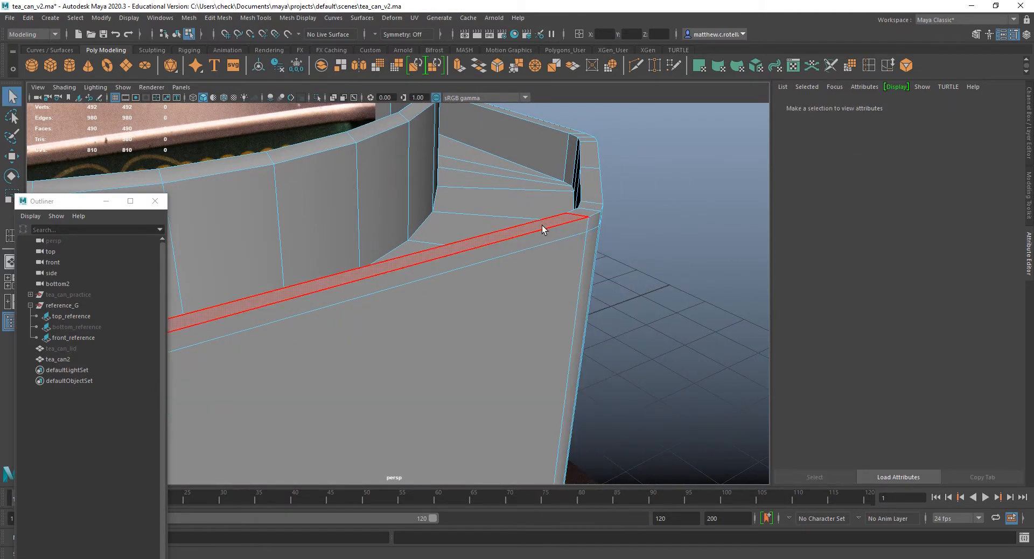
pyautogui.keyDown('shift'); pyautogui.doubleClick(589, 216); pyautogui.keyUp('shift')
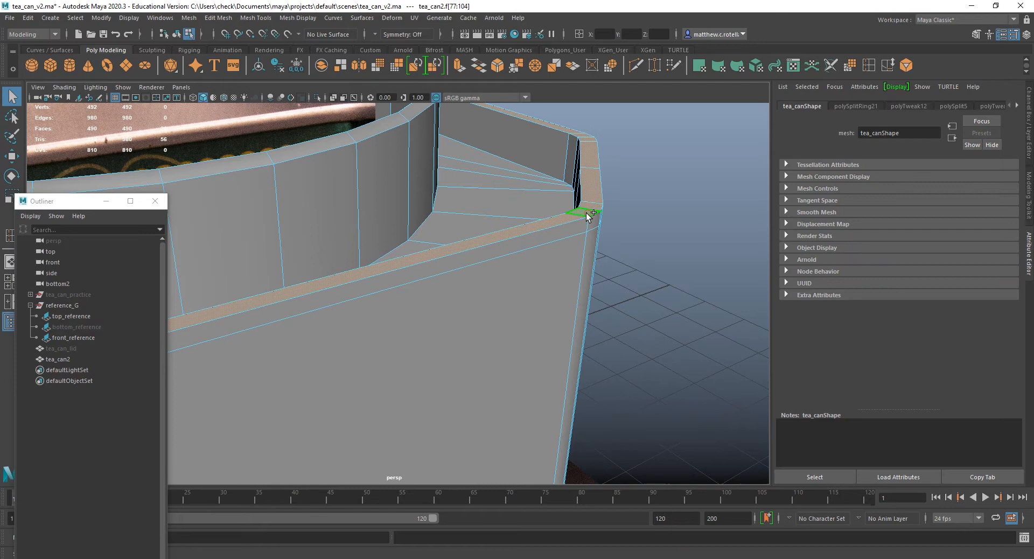
pyautogui.click(558, 221)
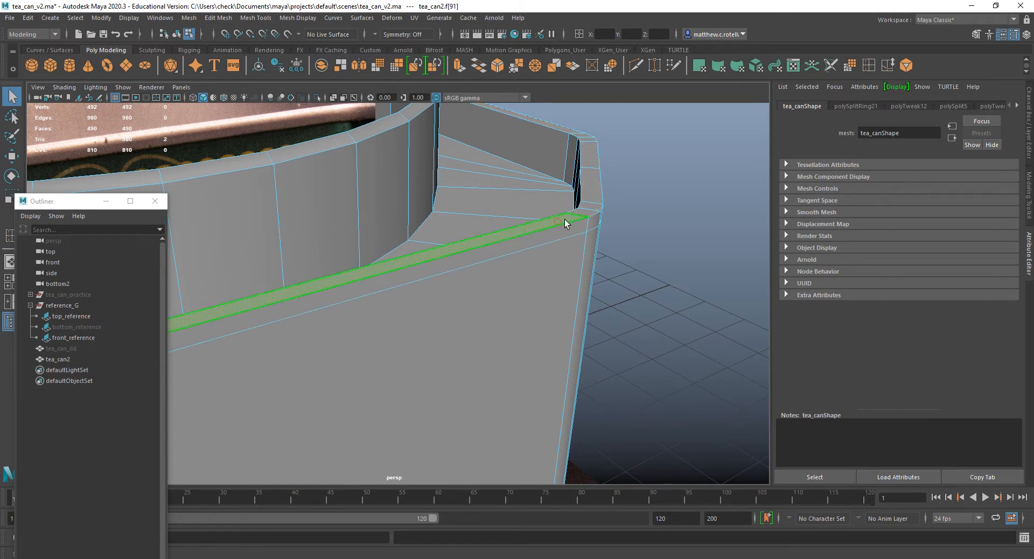
pyautogui.doubleClick(583, 212)
pyautogui.click(549, 231)
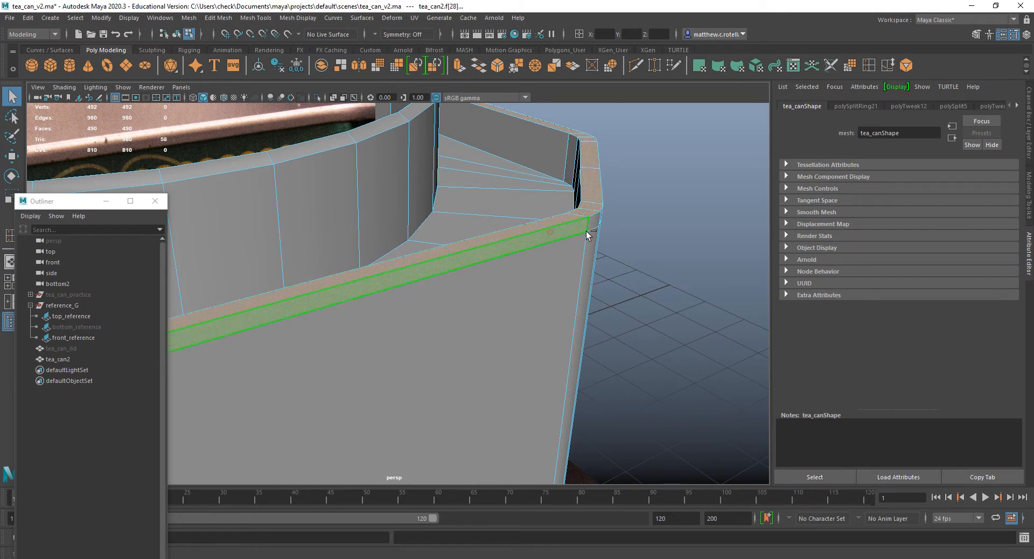
pyautogui.scroll(-5, 590, 224)
pyautogui.keyDown('alt'); pyautogui.moveTo(591, 225); pyautogui.dragTo(617, 249); pyautogui.keyUp('alt')
pyautogui.keyDown('alt'); pyautogui.moveTo(604, 243); pyautogui.dragTo(595, 218, button='middle'); pyautogui.keyUp('alt')
# Extrude the selected outer rim faces outward with a local Z translation of about 0.107.
pyautogui.press('super')
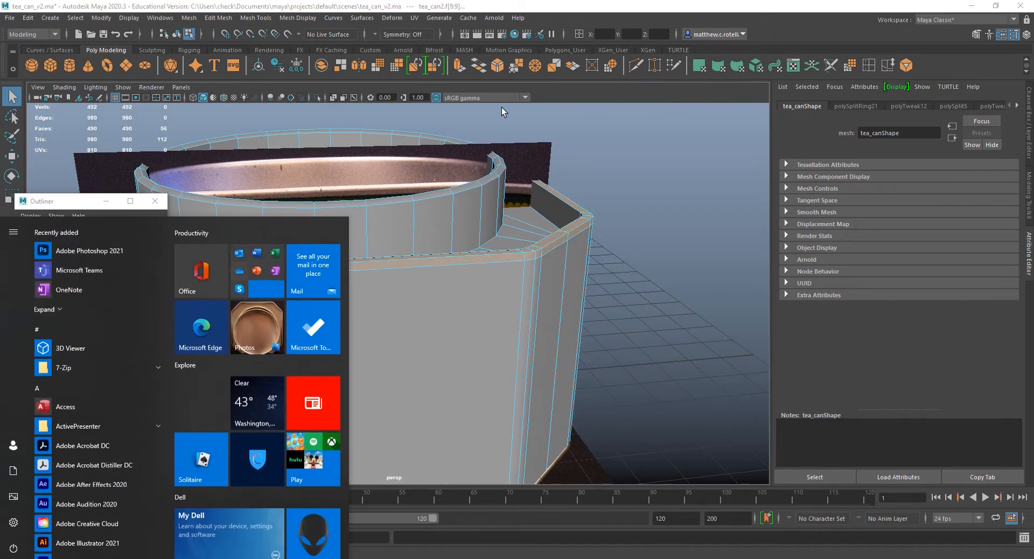
pyautogui.click(409, 1)
pyautogui.click(460, 70)
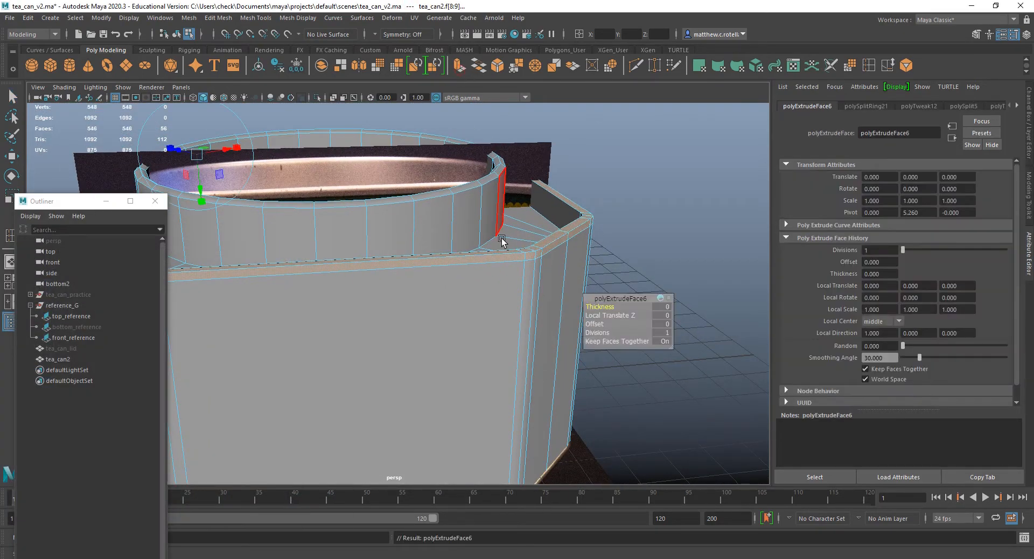
pyautogui.scroll(2, 547, 267)
pyautogui.keyDown('alt'); pyautogui.moveTo(444, 207); pyautogui.dragTo(519, 184); pyautogui.keyUp('alt')
pyautogui.keyDown('alt'); pyautogui.moveTo(406, 230); pyautogui.dragTo(484, 226); pyautogui.keyUp('alt')
pyautogui.keyDown('alt'); pyautogui.moveTo(484, 227); pyautogui.dragTo(322, 181, button='middle'); pyautogui.keyUp('alt')
pyautogui.keyDown('alt'); pyautogui.moveTo(388, 214); pyautogui.dragTo(399, 306, button='right'); pyautogui.keyUp('alt')
pyautogui.keyDown('alt'); pyautogui.moveTo(403, 156); pyautogui.dragTo(449, 191); pyautogui.keyUp('alt')
pyautogui.keyDown('alt'); pyautogui.moveTo(673, 205); pyautogui.dragTo(521, 141, button='middle'); pyautogui.keyUp('alt')
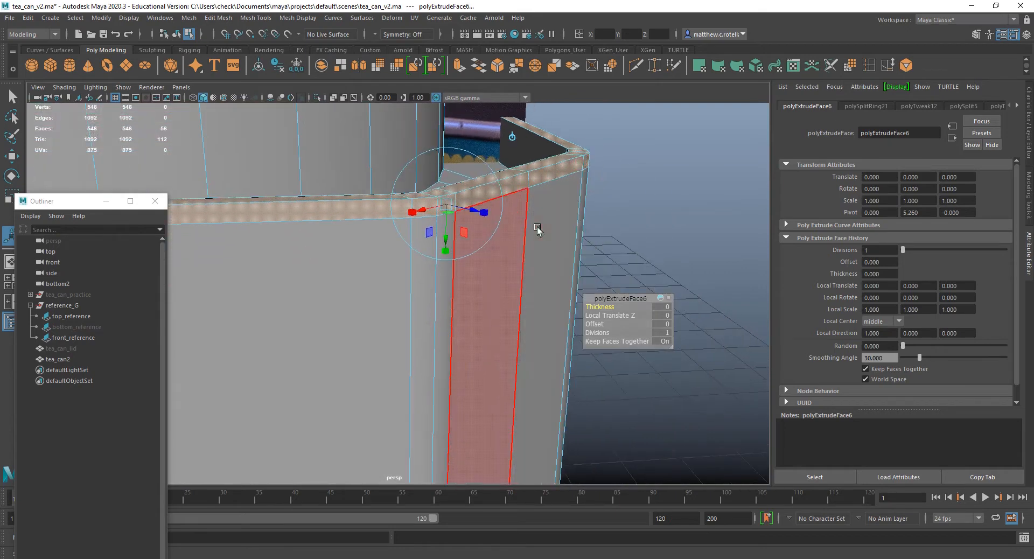
pyautogui.moveTo(474, 211); pyautogui.dragTo(456, 247)
pyautogui.keyDown('alt'); pyautogui.moveTo(584, 220); pyautogui.dragTo(619, 230); pyautogui.keyUp('alt')
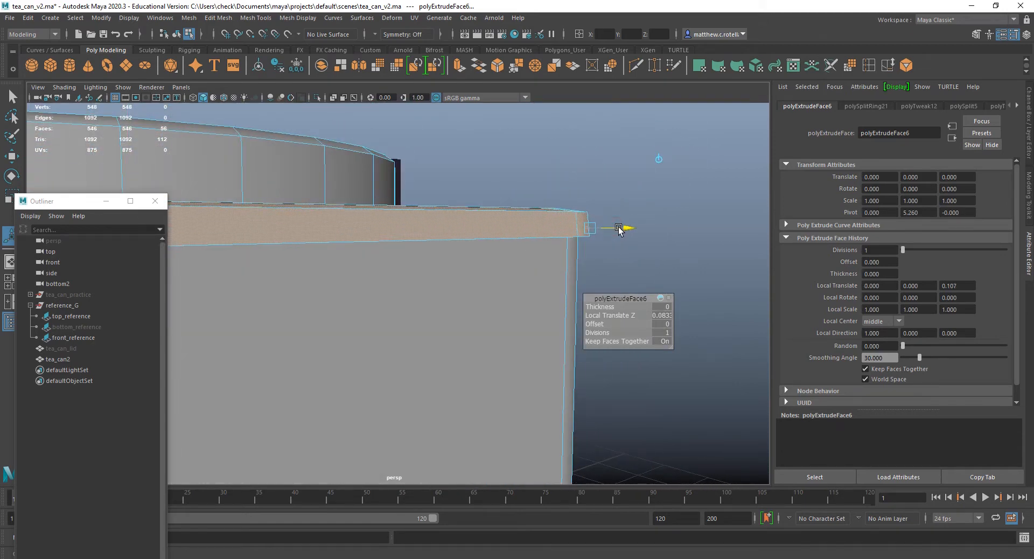
# Select the lower outer edge loop of the extruded rim and nudge it vertically.
pyautogui.moveTo(492, 235); pyautogui.dragTo(492, 205, button='right')
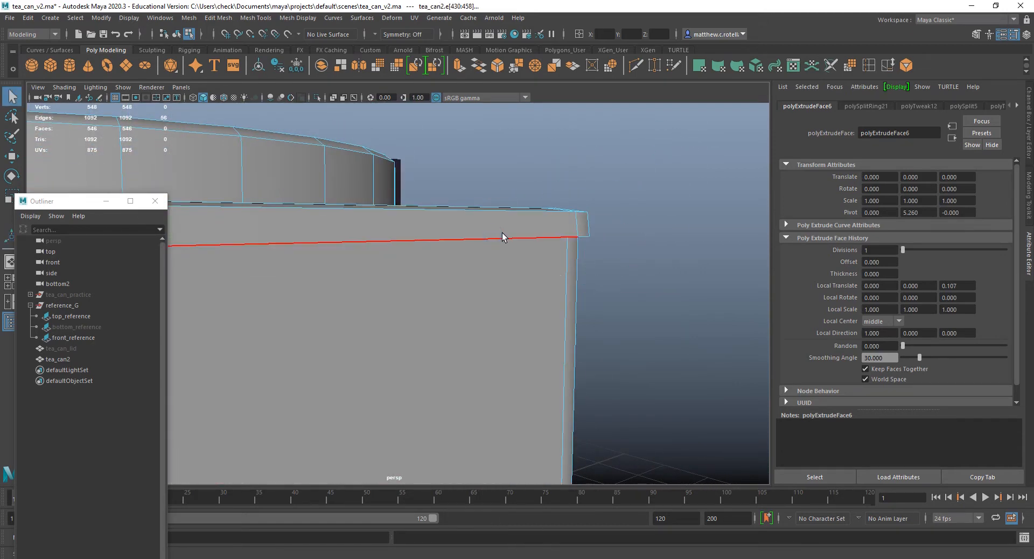
pyautogui.click(502, 237)
pyautogui.keyDown('alt'); pyautogui.moveTo(597, 224); pyautogui.dragTo(546, 232); pyautogui.keyUp('alt')
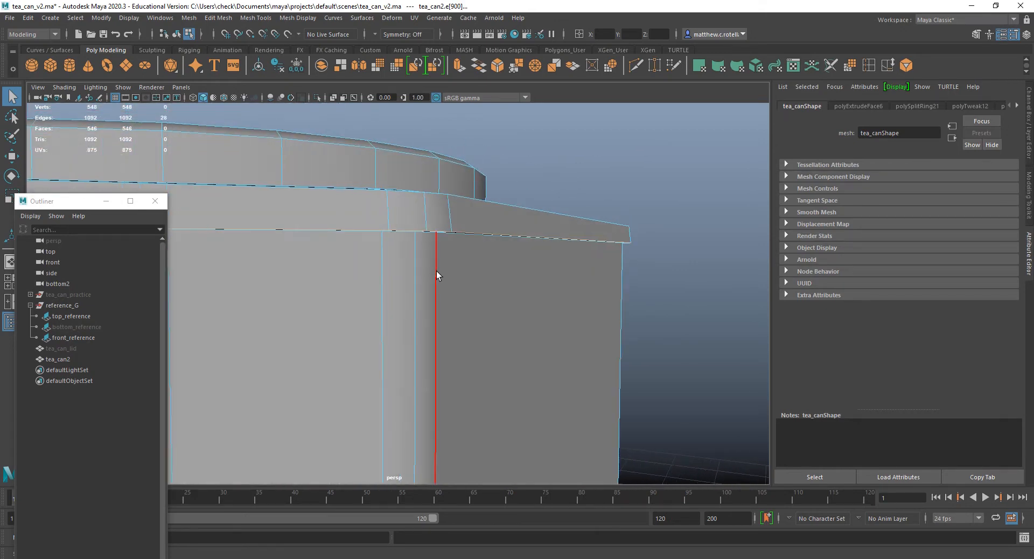
pyautogui.press('w')
pyautogui.keyDown('alt'); pyautogui.moveTo(427, 238); pyautogui.dragTo(521, 268); pyautogui.keyUp('alt')
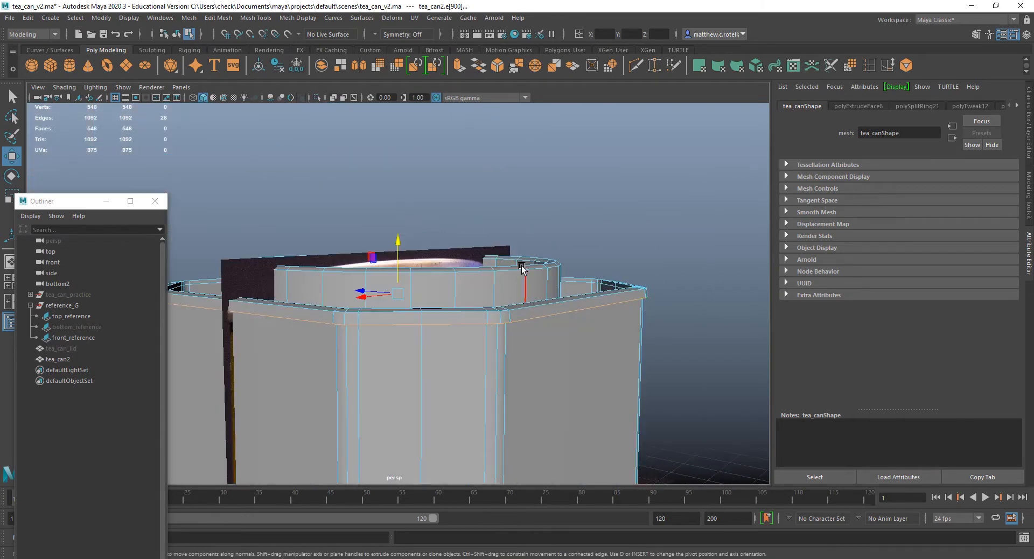
pyautogui.keyDown('alt'); pyautogui.moveTo(509, 363); pyautogui.dragTo(485, 357); pyautogui.keyUp('alt')
pyautogui.moveTo(399, 252); pyautogui.dragTo(399, 254)
# Scale the extruded rim's lower outer edge loop slightly inward.
pyautogui.keyDown('alt'); pyautogui.moveTo(488, 250); pyautogui.dragTo(549, 241); pyautogui.keyUp('alt')
pyautogui.press('r')
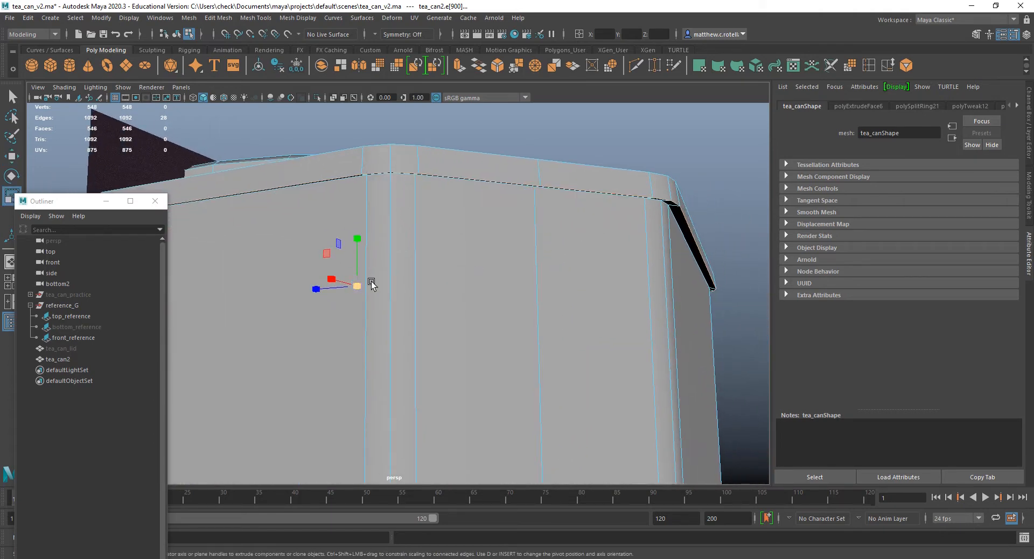
pyautogui.moveTo(361, 288); pyautogui.dragTo(360, 288)
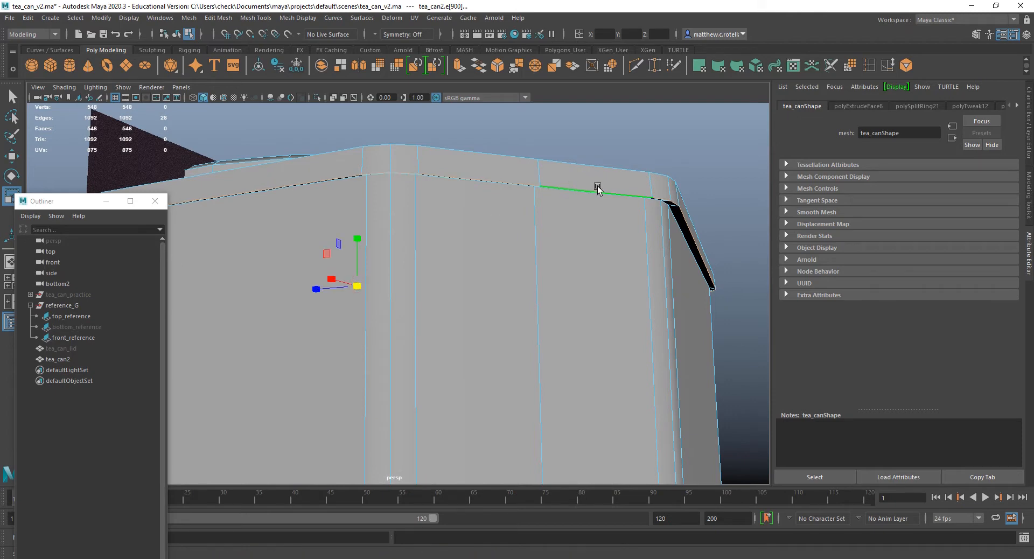
# Select the upper edge loop of the extruded rim and scale it slightly and uniformly.
pyautogui.keyDown('alt'); pyautogui.moveTo(595, 186); pyautogui.dragTo(649, 284); pyautogui.keyUp('alt')
pyautogui.click(606, 244)
pyautogui.doubleClick(606, 243)
pyautogui.doubleClick(588, 277)
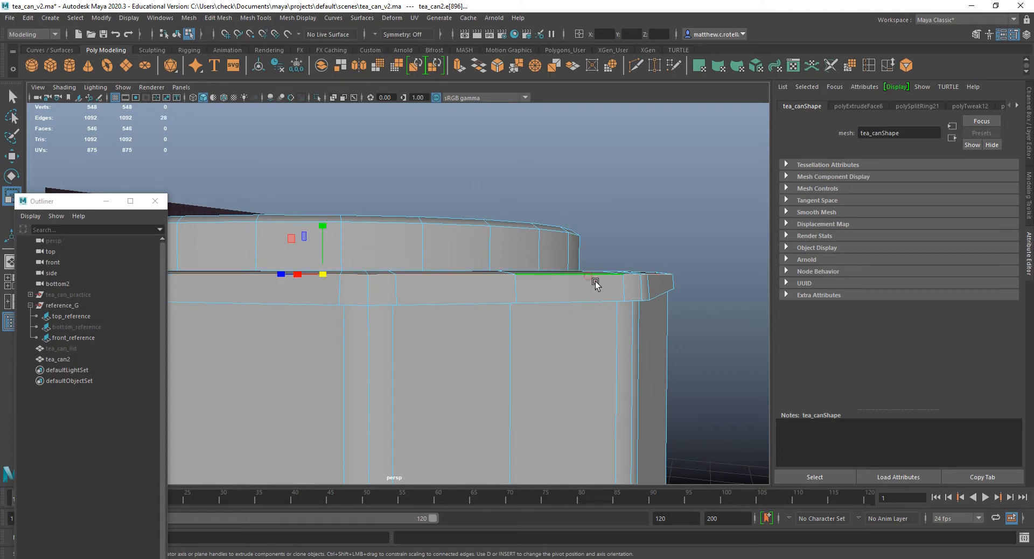
pyautogui.moveTo(327, 277); pyautogui.dragTo(327, 275)
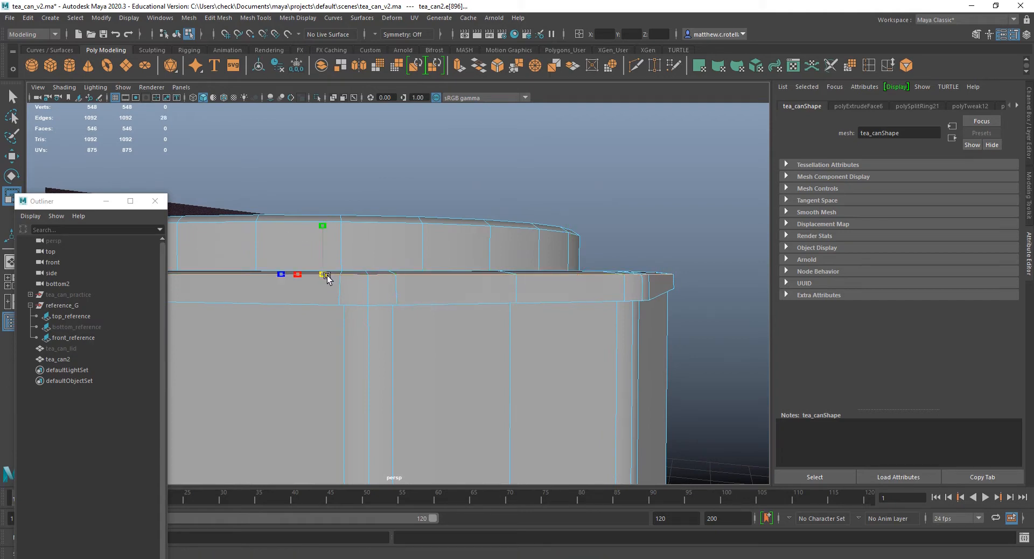
# Lower the rim's upper outer edge loop slightly, and select its inner top edge loop to scale and lower that a little.
pyautogui.press('w')
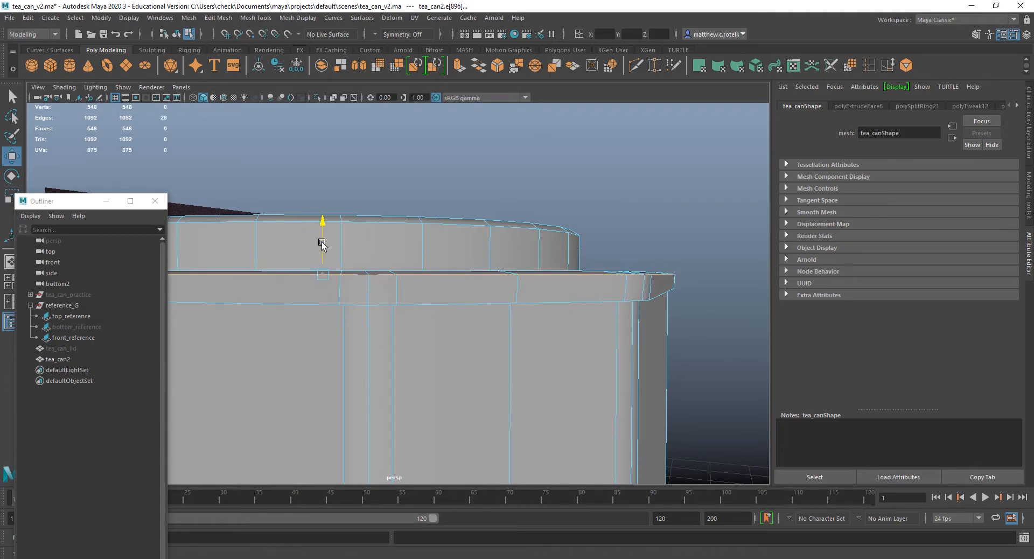
pyautogui.moveTo(323, 240); pyautogui.dragTo(322, 249)
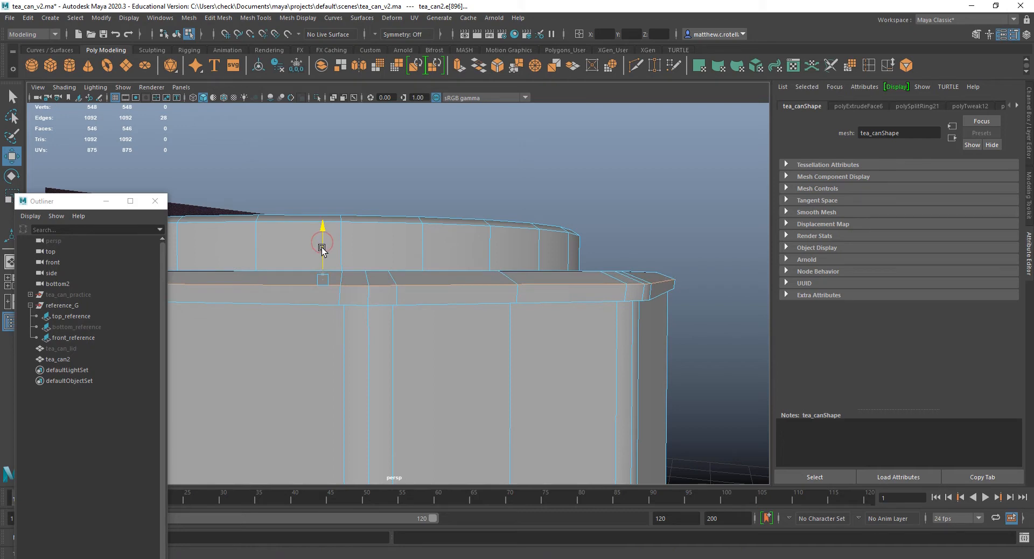
pyautogui.doubleClick(523, 273)
pyautogui.keyDown('alt'); pyautogui.moveTo(522, 273); pyautogui.dragTo(662, 286); pyautogui.keyUp('alt')
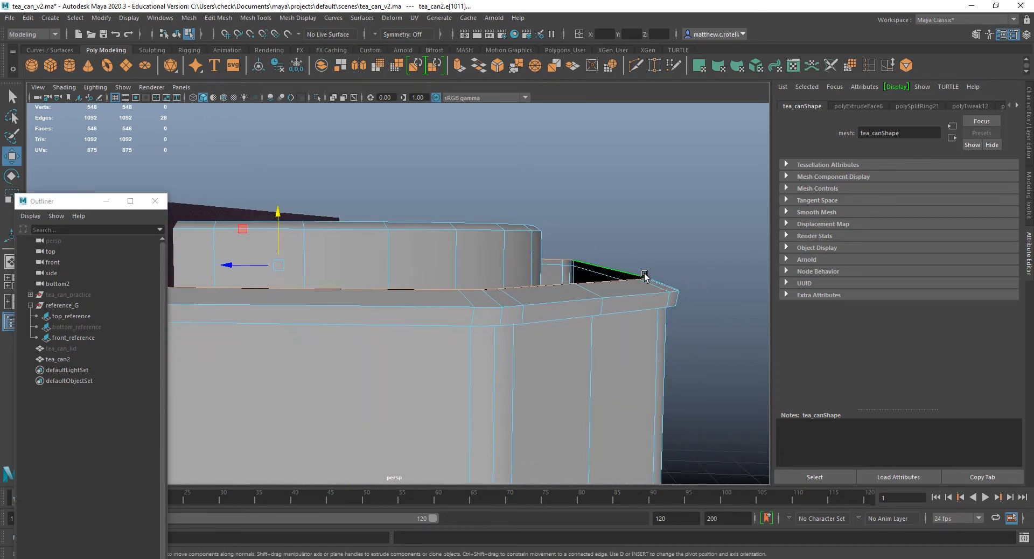
pyautogui.press('r')
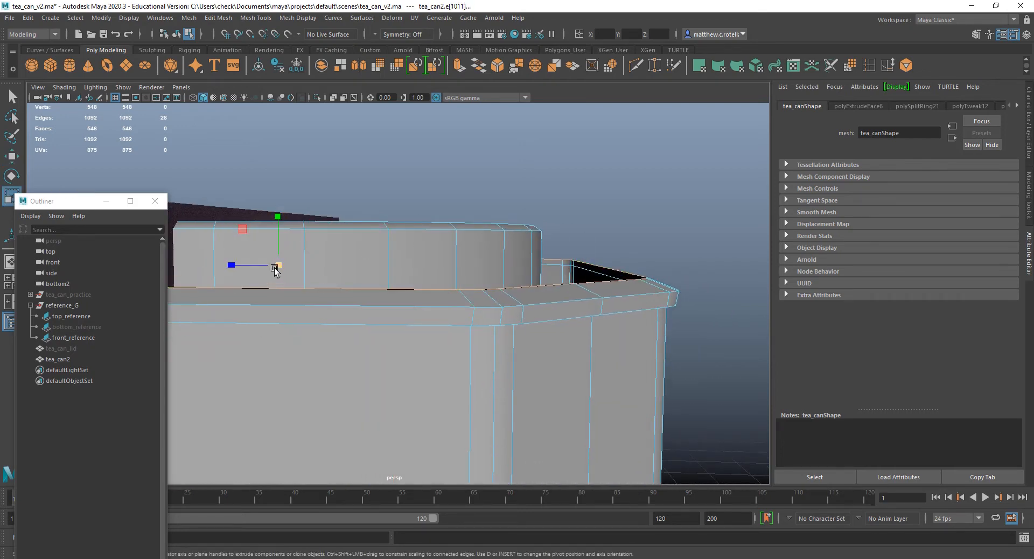
pyautogui.moveTo(274, 268); pyautogui.dragTo(284, 237)
pyautogui.press('w')
pyautogui.press('r')
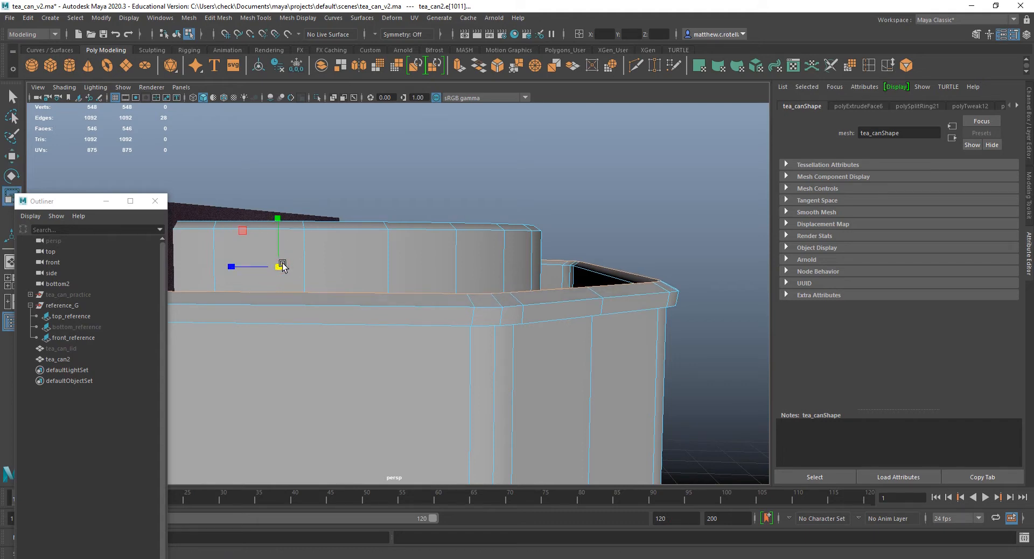
pyautogui.press('w')
pyautogui.moveTo(276, 215); pyautogui.dragTo(280, 240)
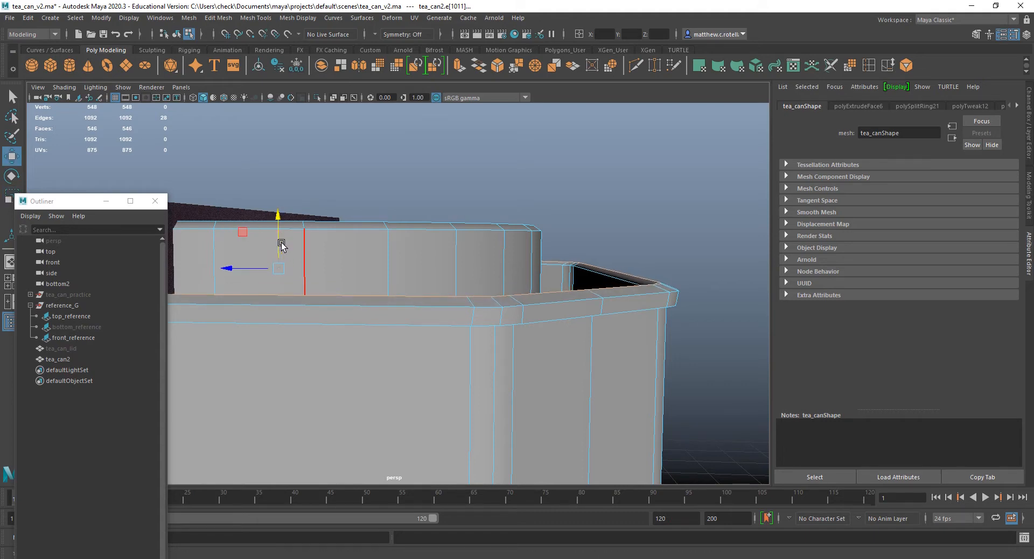
# Bevel the rim's upper outer edge loop with 2 segments and a fraction of about 0.602.
pyautogui.keyDown('alt'); pyautogui.moveTo(610, 288); pyautogui.dragTo(578, 269, button='middle'); pyautogui.keyUp('alt')
pyautogui.doubleClick(530, 279)
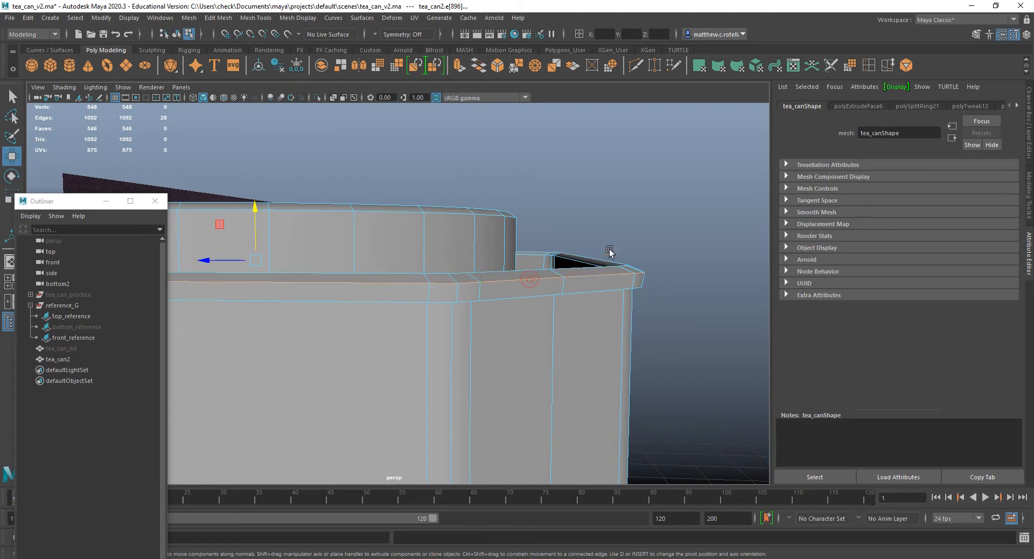
pyautogui.click(497, 66)
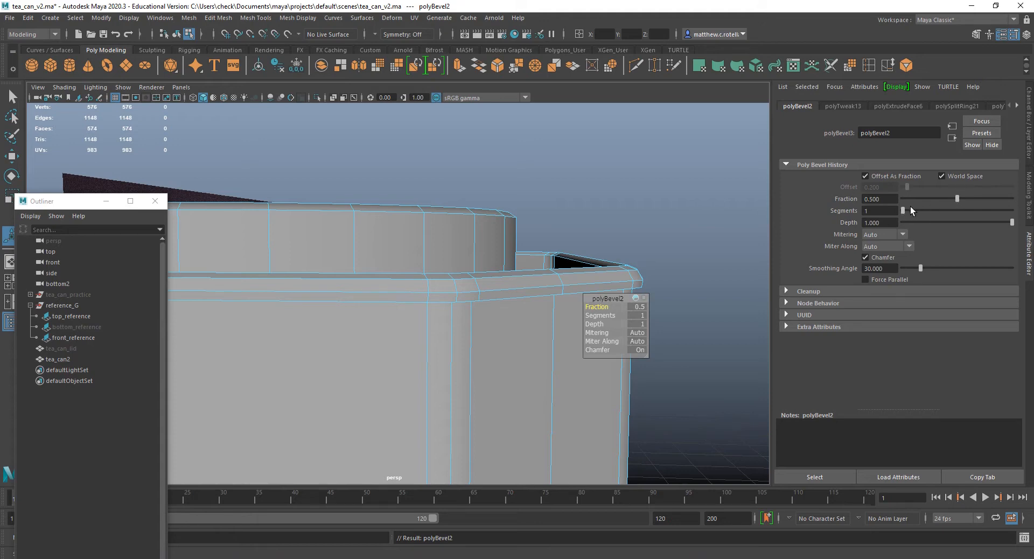
pyautogui.moveTo(903, 211); pyautogui.dragTo(913, 211)
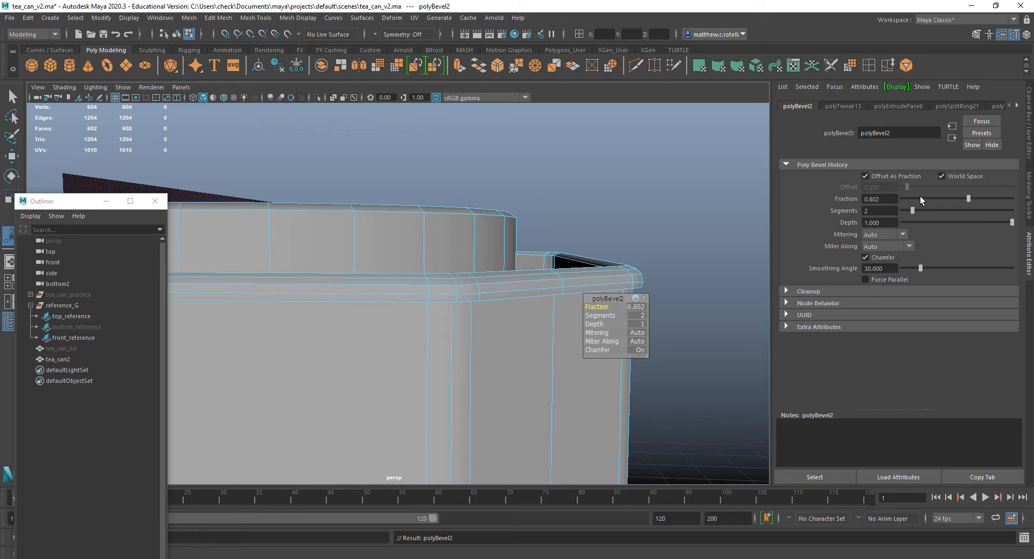
# Bevel the rim's lower outer edge loop with one segment and adjust the bevel fraction slightly.
pyautogui.keyDown('alt'); pyautogui.moveTo(673, 223); pyautogui.dragTo(607, 168); pyautogui.keyUp('alt')
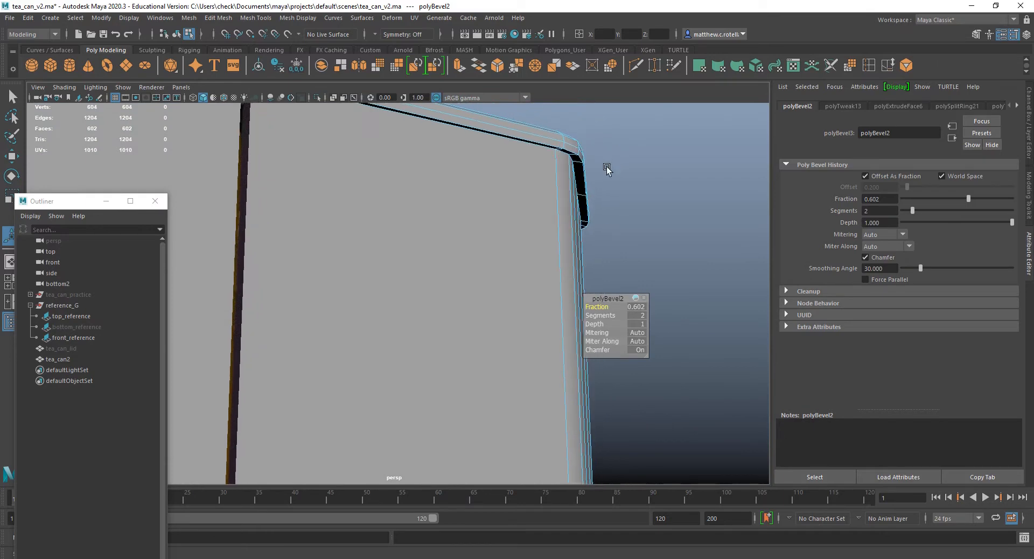
pyautogui.doubleClick(573, 154)
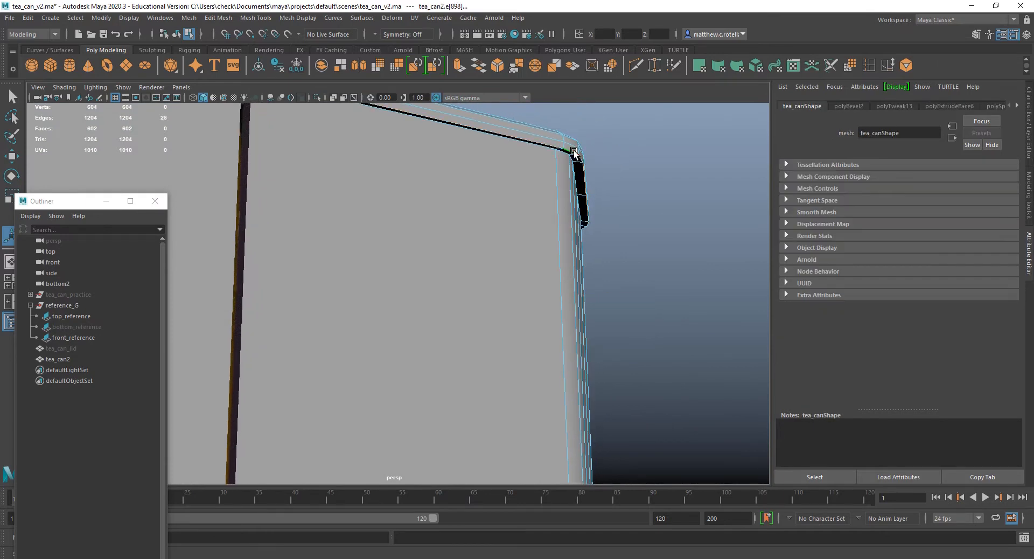
pyautogui.click(497, 66)
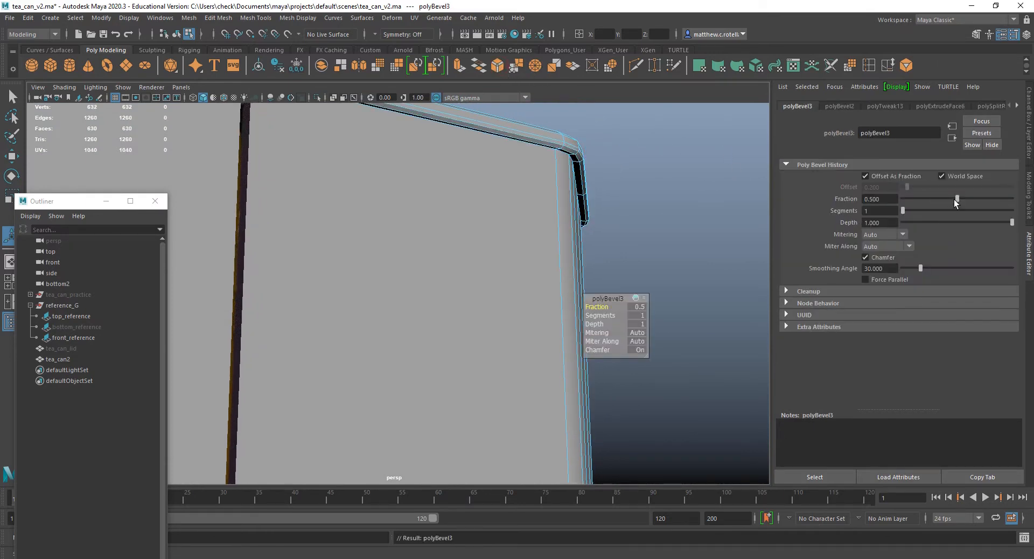
pyautogui.moveTo(962, 199); pyautogui.dragTo(951, 198)
# Select the edge loop running around the lower part of the rim's outer side and nudge it slightly upward.
pyautogui.keyDown('alt'); pyautogui.moveTo(636, 132); pyautogui.dragTo(609, 137); pyautogui.keyUp('alt')
pyautogui.keyDown('alt'); pyautogui.moveTo(609, 137); pyautogui.dragTo(516, 217, button='middle'); pyautogui.keyUp('alt')
pyautogui.keyDown('alt'); pyautogui.moveTo(515, 217); pyautogui.dragTo(598, 215); pyautogui.keyUp('alt')
pyautogui.scroll(-3, 513, 264)
pyautogui.scroll(5, 513, 264)
pyautogui.scroll(3, 557, 236)
pyautogui.click(604, 207)
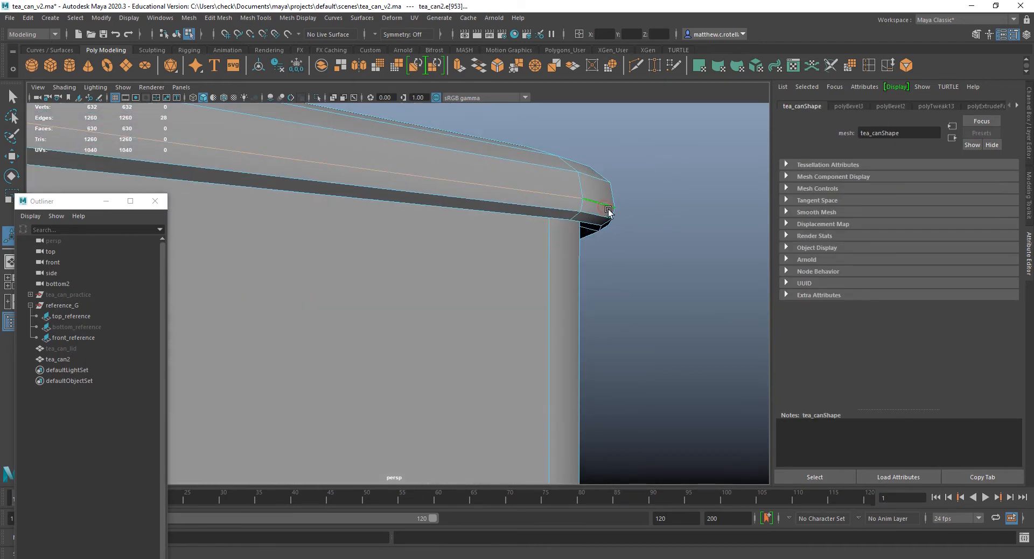
pyautogui.press('w')
pyautogui.scroll(-4, 546, 173)
pyautogui.keyDown('alt'); pyautogui.moveTo(498, 203); pyautogui.dragTo(765, 193); pyautogui.keyUp('alt')
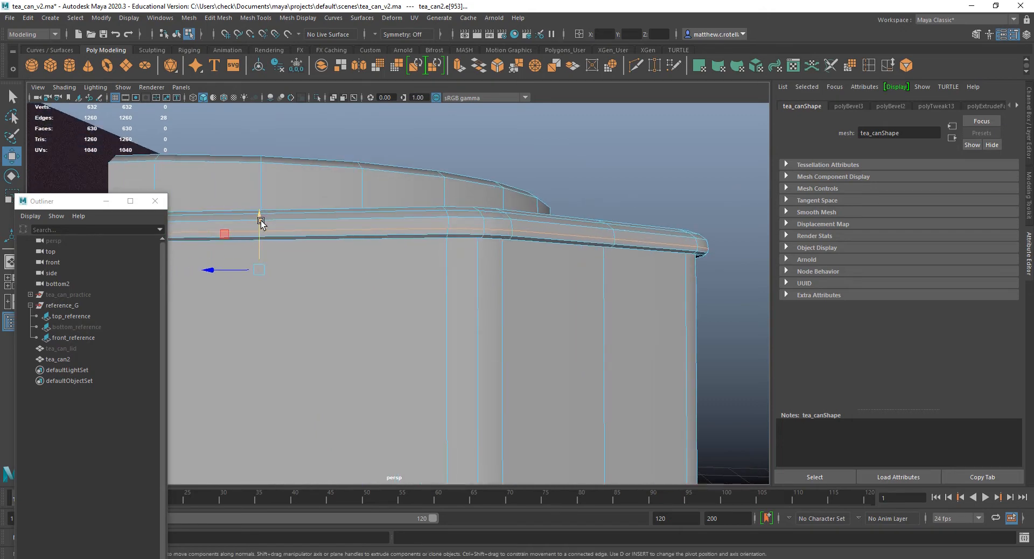
pyautogui.moveTo(260, 220); pyautogui.dragTo(260, 219)
pyautogui.press('r')
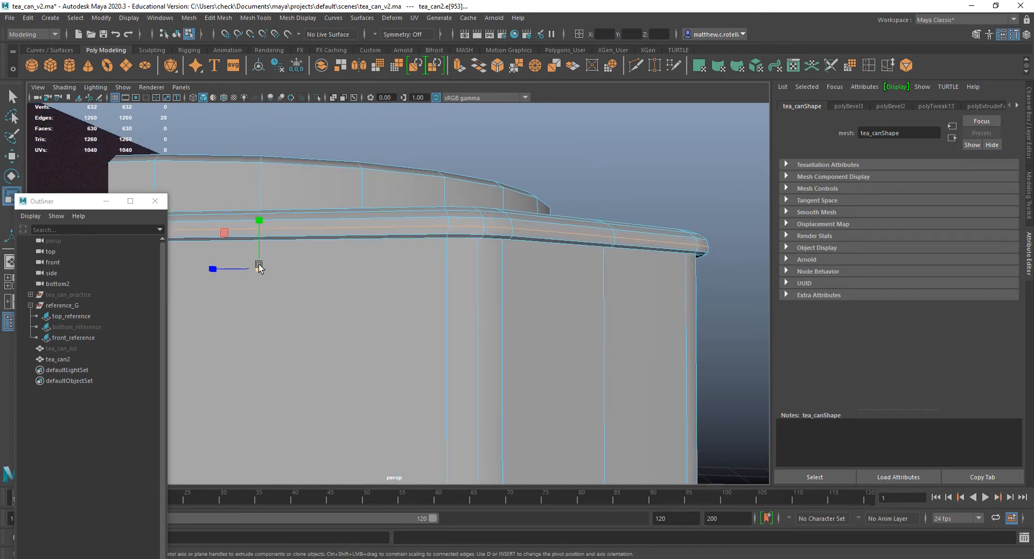
# Compare the beveled rim's height and profile with the reference photo in the front view.
pyautogui.keyDown('alt'); pyautogui.moveTo(614, 289); pyautogui.dragTo(519, 279); pyautogui.keyUp('alt')
pyautogui.press('space')
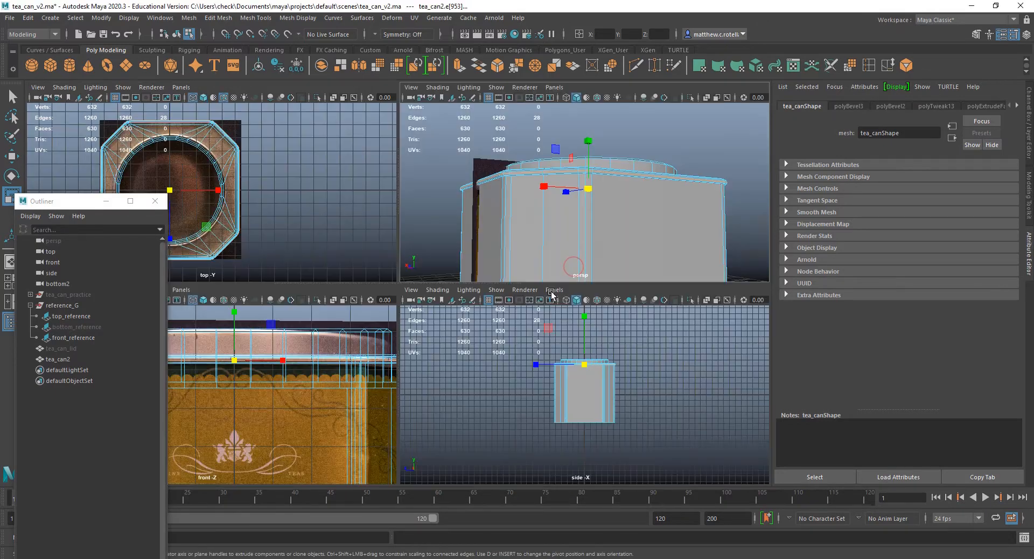
pyautogui.press('space')
pyautogui.scroll(-3, 450, 291)
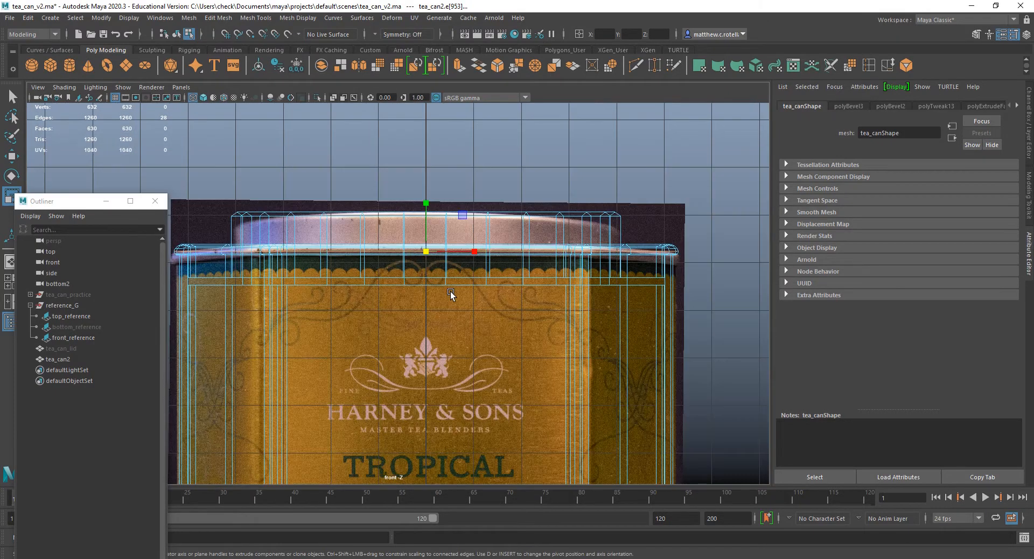
pyautogui.scroll(4, 473, 263)
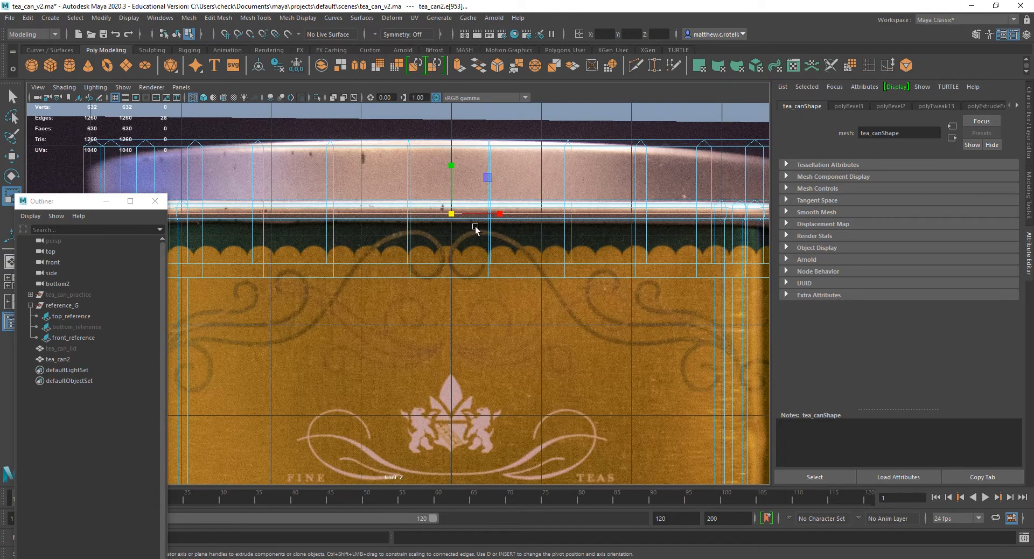
pyautogui.press('space')
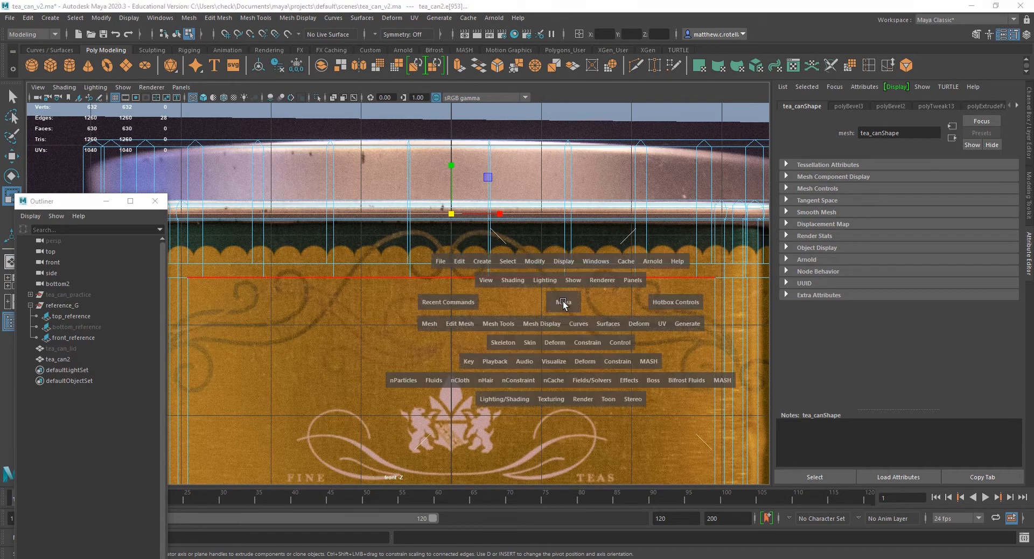
pyautogui.press('space')
# Insert an edge loop around the can's base, aligned with the upper edge of the bottom rim in the front reference photo.
pyautogui.keyDown('alt'); pyautogui.moveTo(593, 233); pyautogui.dragTo(486, 336); pyautogui.keyUp('alt')
pyautogui.press('space')
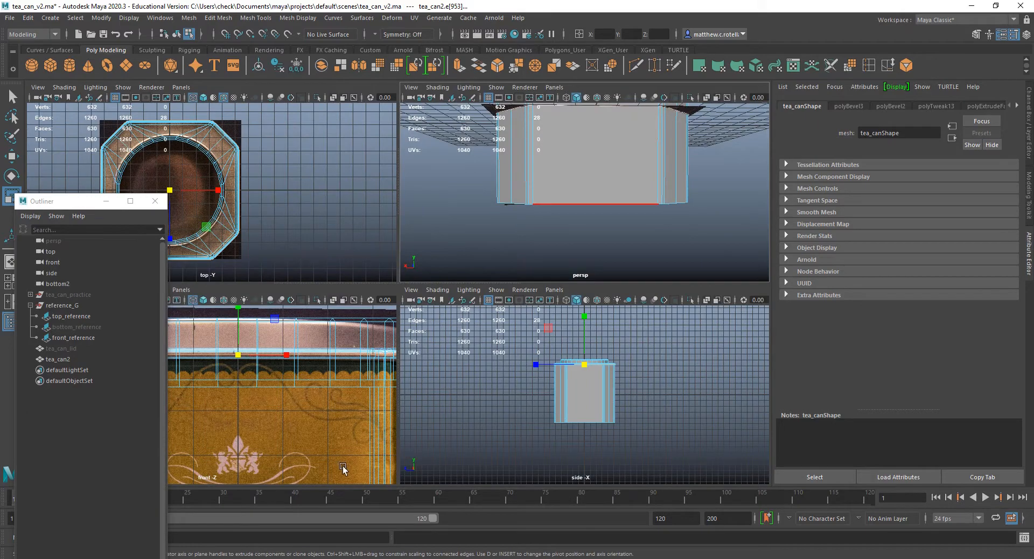
pyautogui.click(339, 433)
pyautogui.press('space')
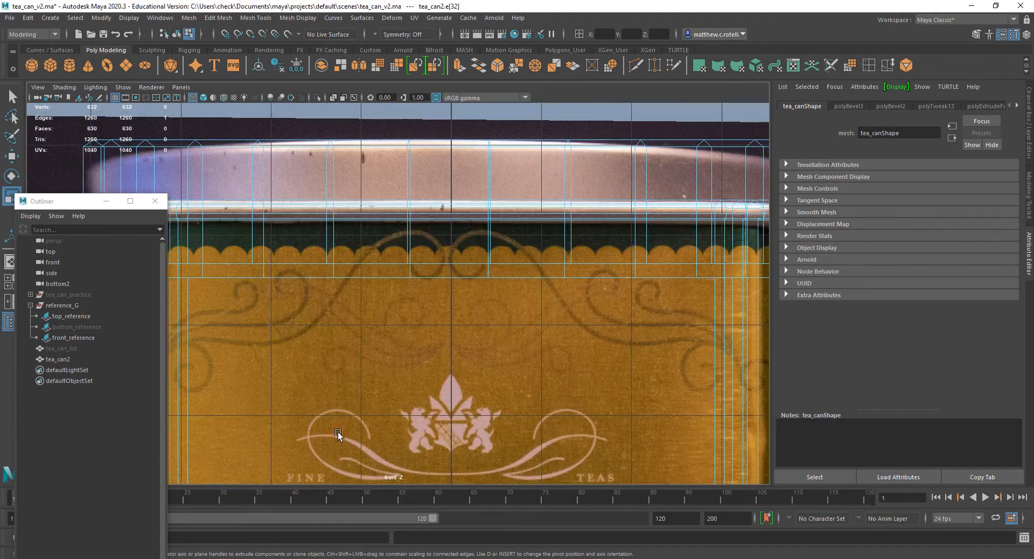
pyautogui.keyDown('alt'); pyautogui.moveTo(343, 449); pyautogui.dragTo(524, 108, button='middle'); pyautogui.keyUp('alt')
pyautogui.keyDown('alt'); pyautogui.moveTo(558, 414); pyautogui.dragTo(416, 103, button='middle'); pyautogui.keyUp('alt')
pyautogui.keyDown('alt'); pyautogui.moveTo(497, 298); pyautogui.dragTo(436, 229, button='middle'); pyautogui.keyUp('alt')
pyautogui.scroll(-5, 479, 312)
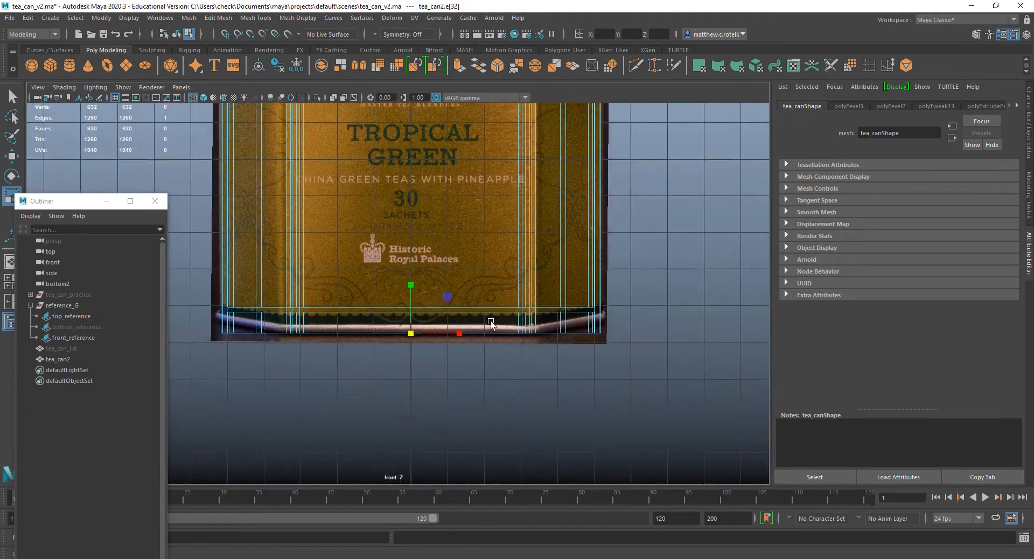
pyautogui.scroll(4, 457, 343)
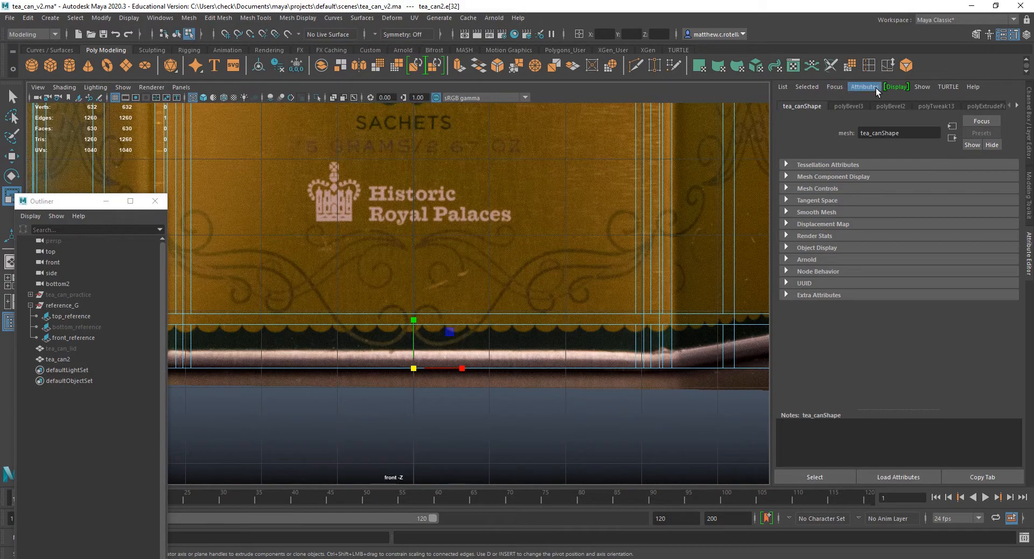
pyautogui.click(871, 67)
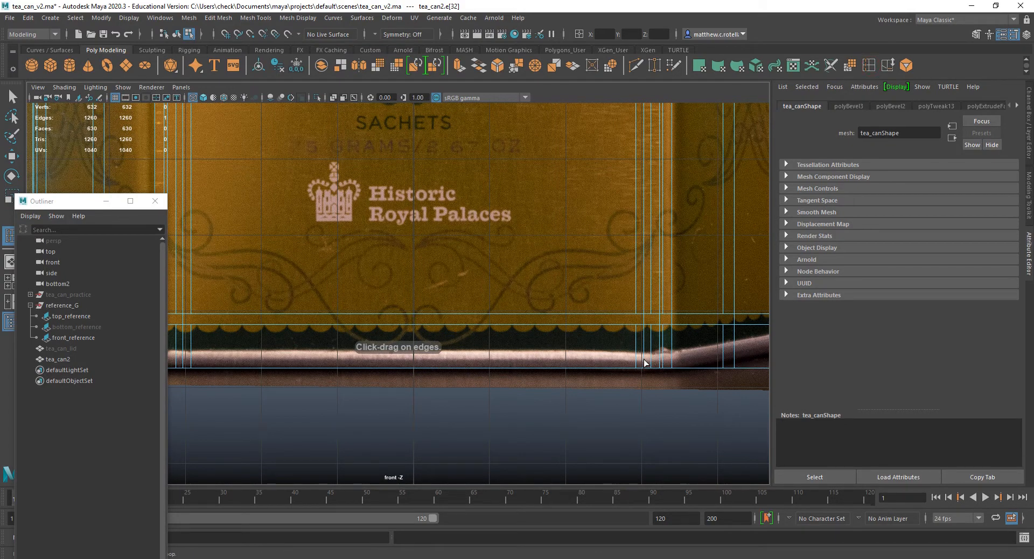
pyautogui.moveTo(644, 359); pyautogui.dragTo(645, 353)
pyautogui.press('5')
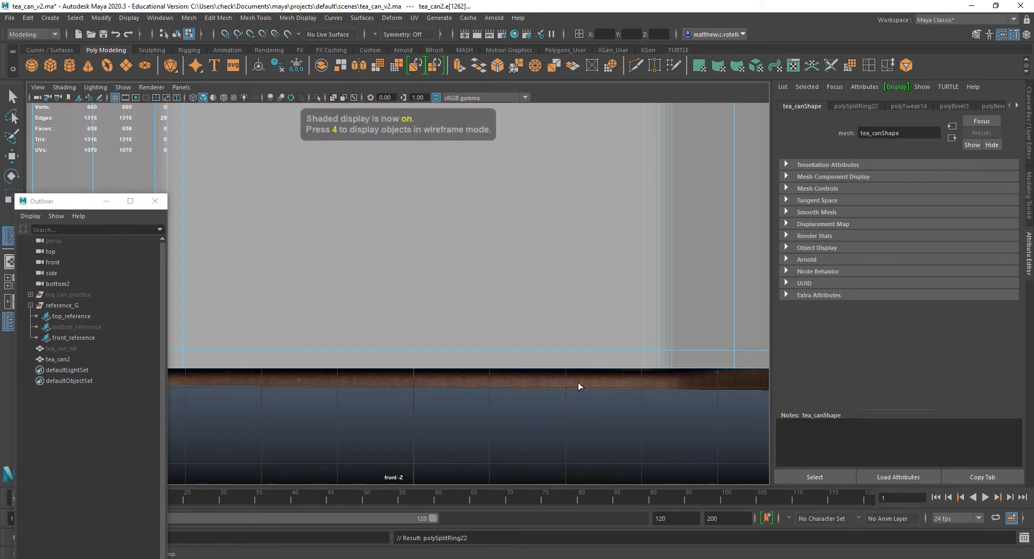
pyautogui.press('4')
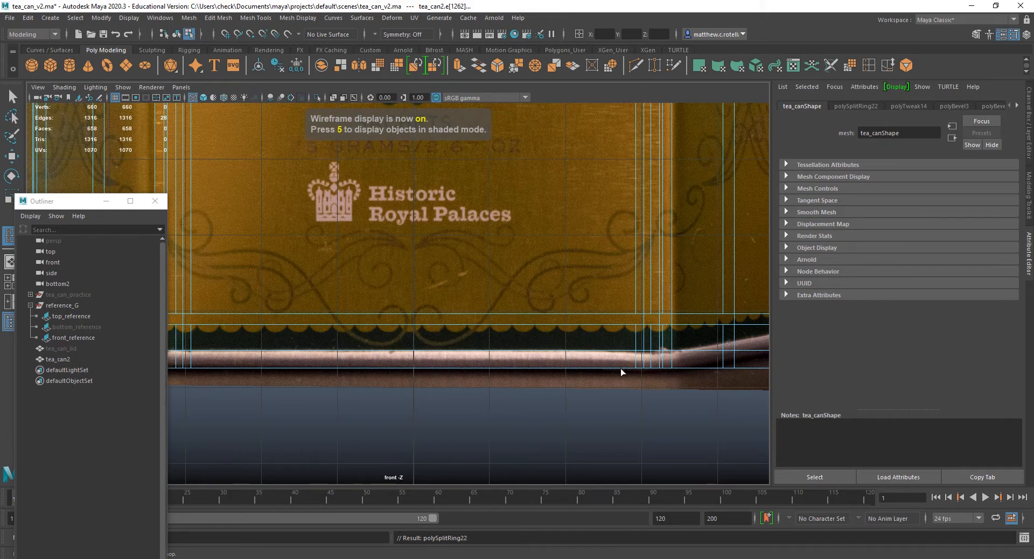
pyautogui.keyDown('alt'); pyautogui.moveTo(539, 327); pyautogui.dragTo(717, 323, button='middle'); pyautogui.keyUp('alt')
pyautogui.keyDown('alt'); pyautogui.moveTo(659, 347); pyautogui.dragTo(556, 344, button='middle'); pyautogui.keyUp('alt')
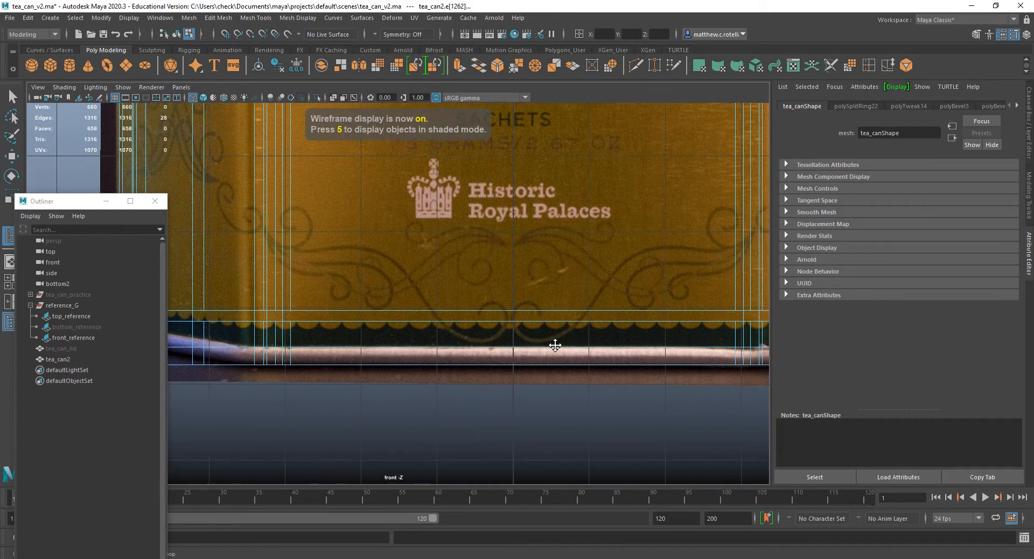
# Select the two adjacent face loops around the can's bottom edge and extrude them outward with a local Z translation of about 0.096.
pyautogui.press('space')
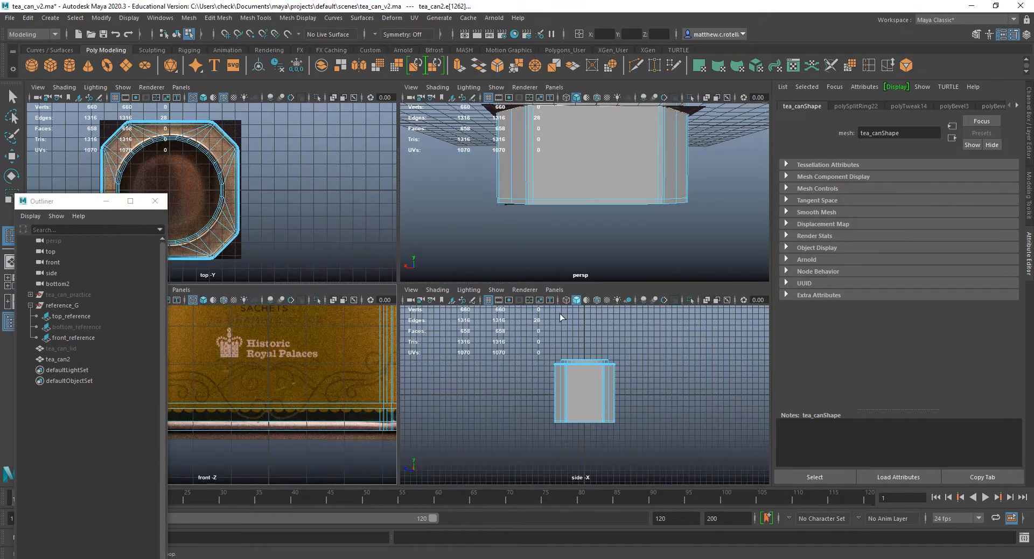
pyautogui.press('space')
pyautogui.keyDown('alt'); pyautogui.moveTo(546, 231); pyautogui.dragTo(644, 189); pyautogui.keyUp('alt')
pyautogui.scroll(3, 537, 291)
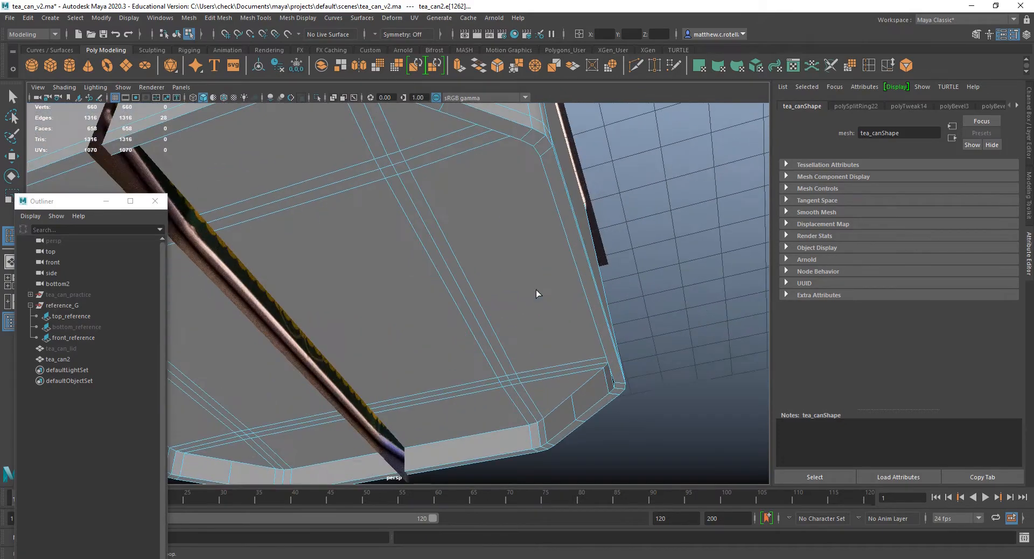
pyautogui.keyDown('alt'); pyautogui.moveTo(510, 293); pyautogui.dragTo(391, 323, button='middle'); pyautogui.keyUp('alt')
pyautogui.moveTo(416, 241); pyautogui.dragTo(416, 263, button='right')
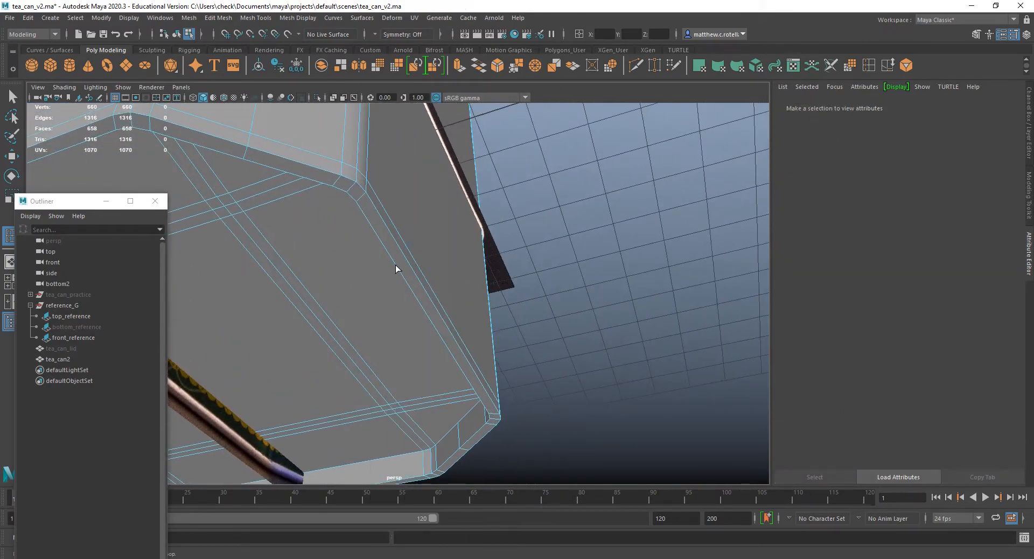
pyautogui.press('q')
pyautogui.click(370, 209)
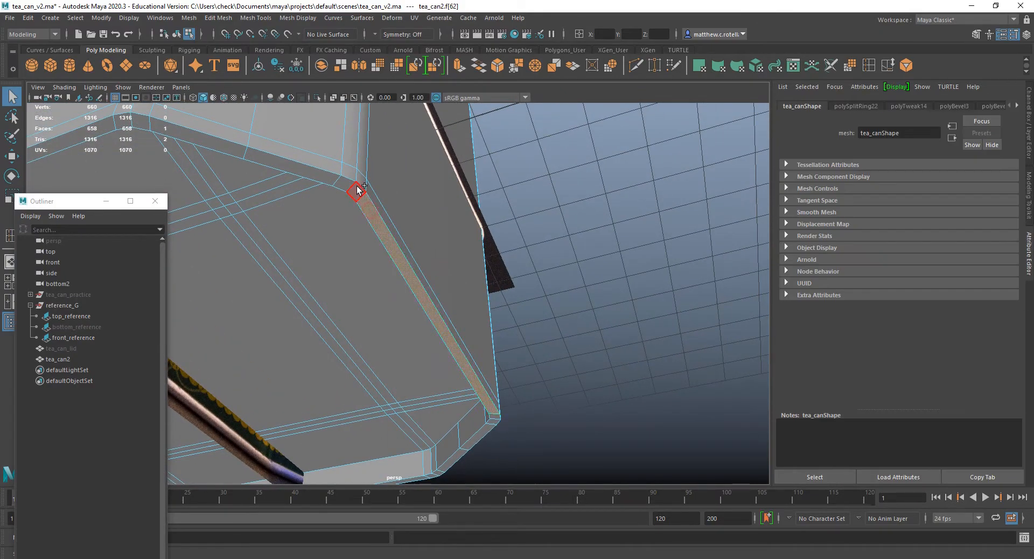
pyautogui.keyDown('shift'); pyautogui.doubleClick(357, 190); pyautogui.keyUp('shift')
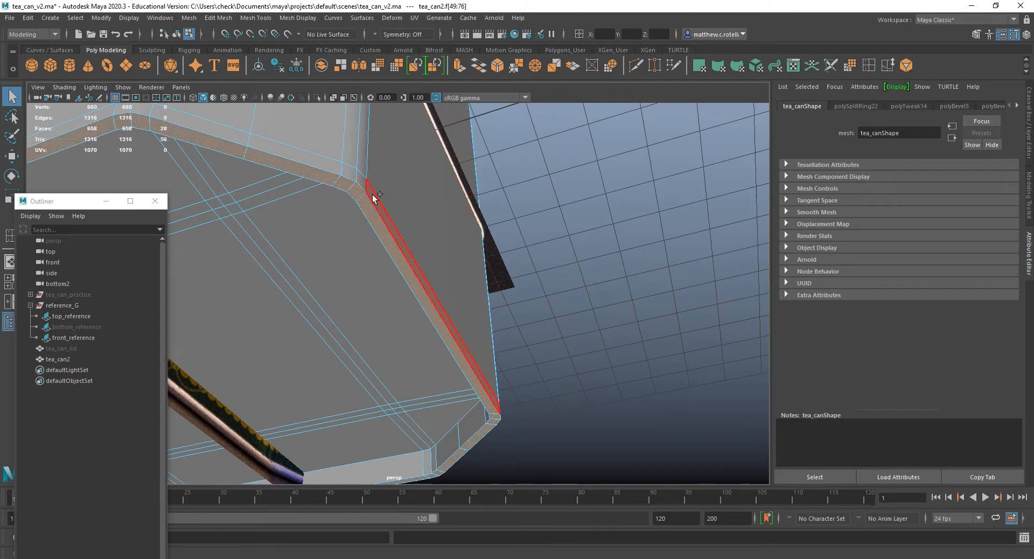
pyautogui.keyDown('shift'); pyautogui.doubleClick(360, 181); pyautogui.keyUp('shift')
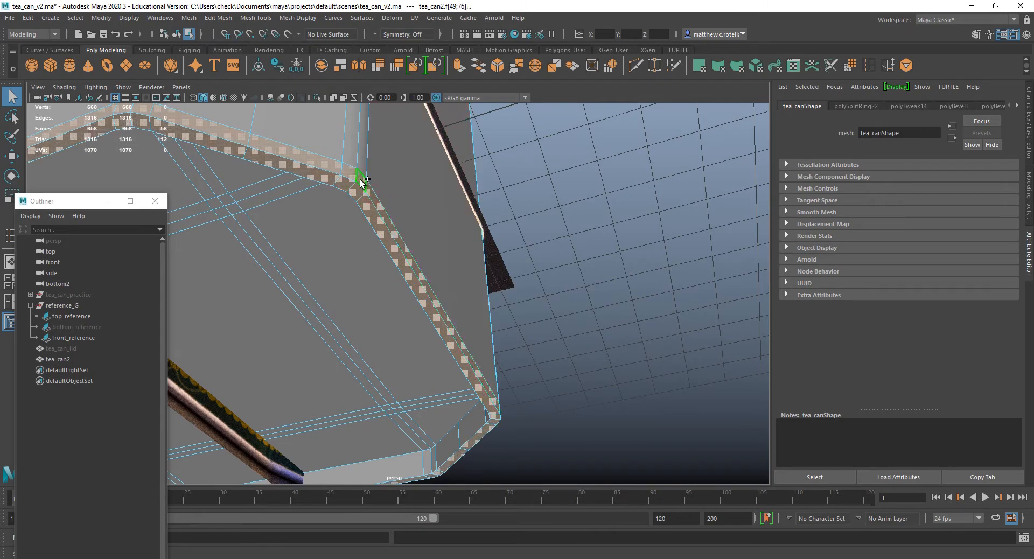
pyautogui.click(459, 65)
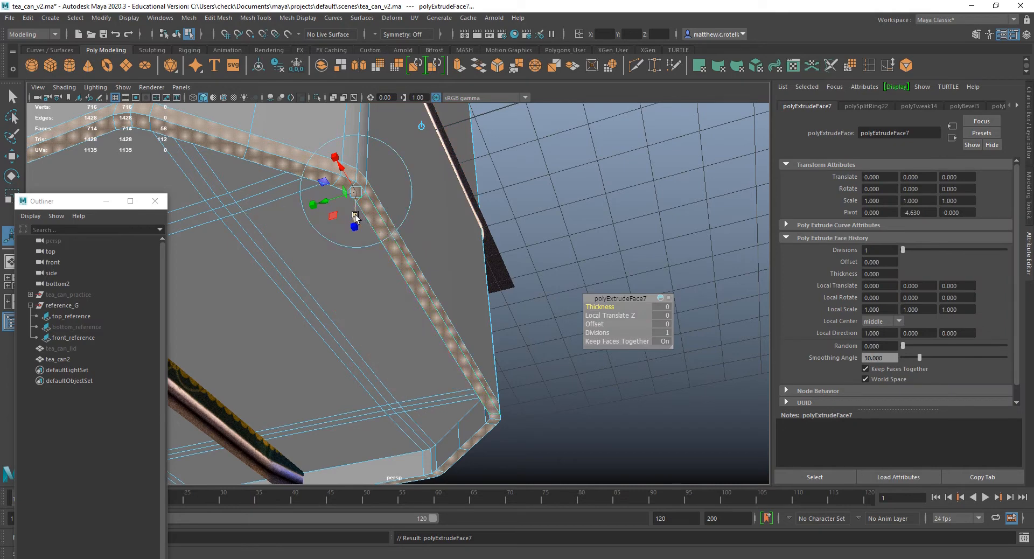
pyautogui.moveTo(355, 215); pyautogui.dragTo(355, 224)
pyautogui.keyDown('alt'); pyautogui.moveTo(371, 202); pyautogui.dragTo(430, 371); pyautogui.keyUp('alt')
pyautogui.press('super')
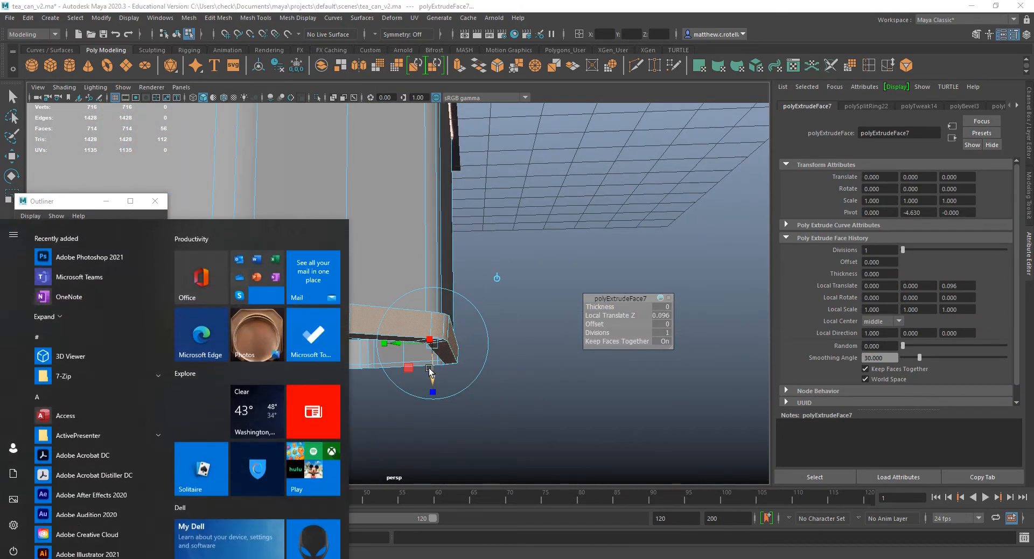
# Increase the bottom rim's outward extrusion to a local Z translation of about 0.109.
pyautogui.click(373, 3)
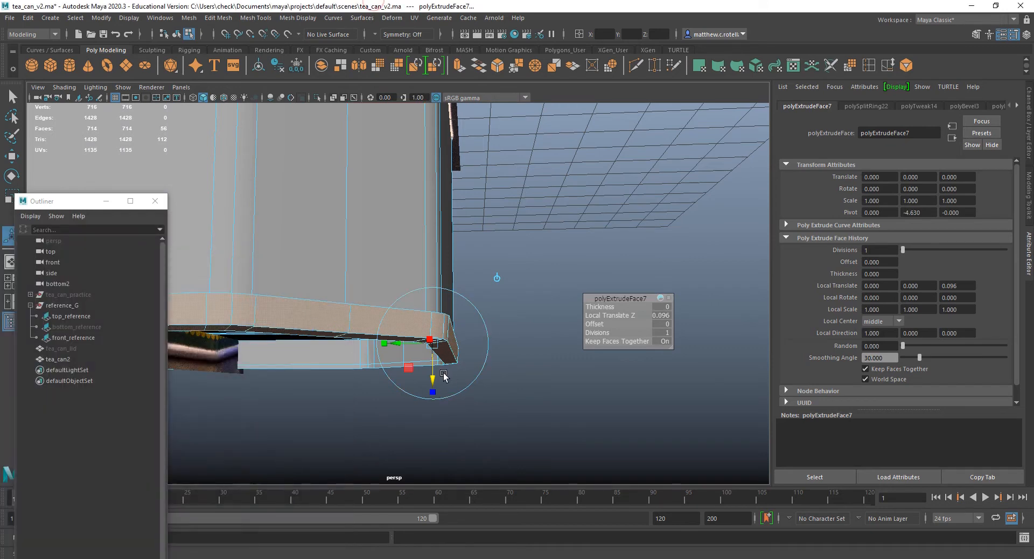
pyautogui.moveTo(435, 376); pyautogui.dragTo(433, 378)
pyautogui.keyDown('alt'); pyautogui.moveTo(519, 264); pyautogui.dragTo(491, 263); pyautogui.keyUp('alt')
pyautogui.press('super')
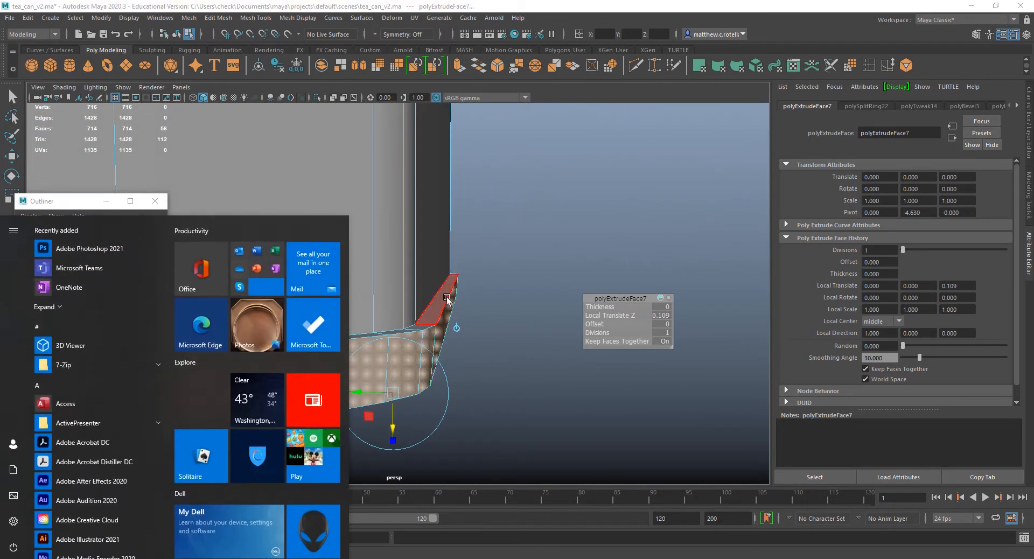
pyautogui.write('q')
pyautogui.click(451, 3)
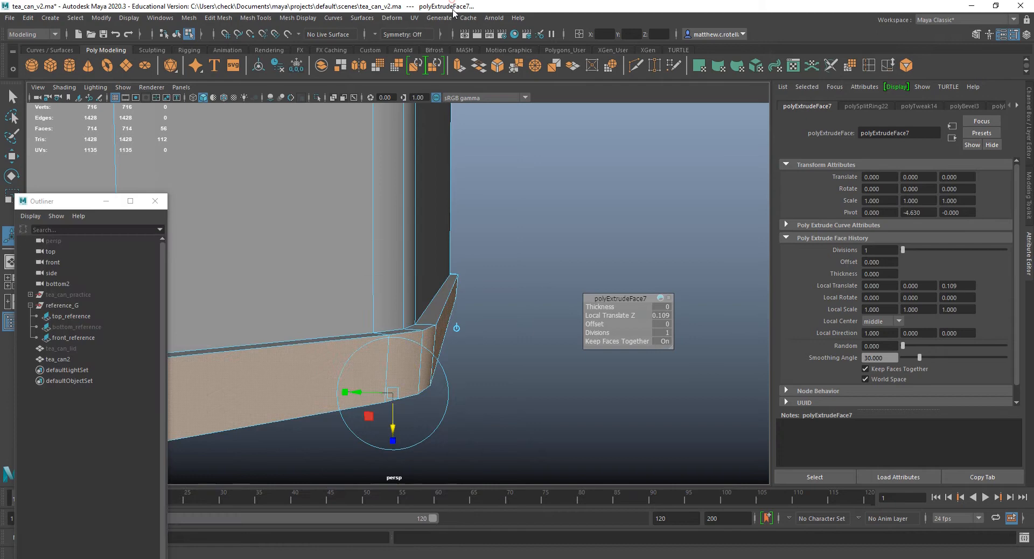
# Select the bottom rim's upper outer edge loop, raise it slightly and scale it slightly inward.
pyautogui.moveTo(450, 274); pyautogui.dragTo(447, 245, button='right')
pyautogui.click(435, 312)
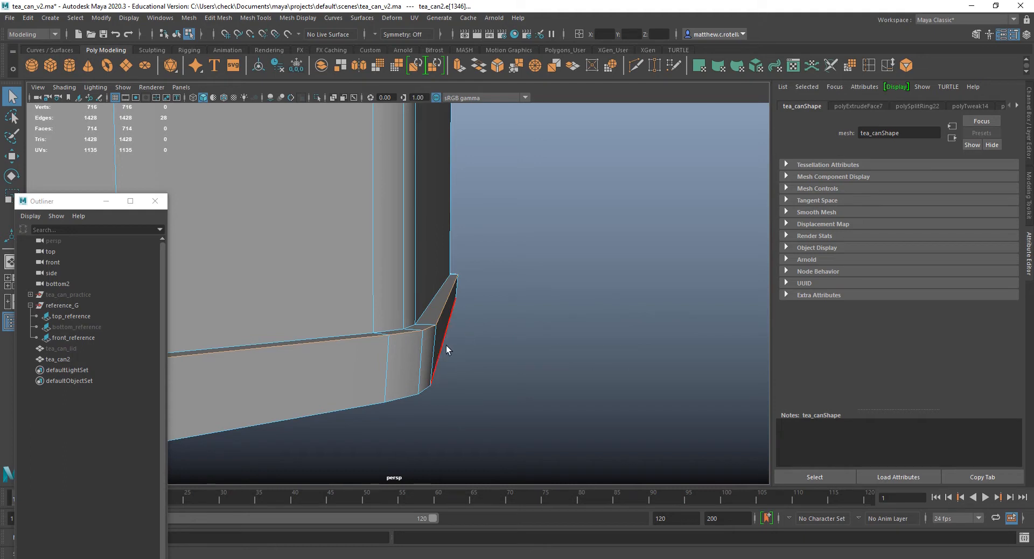
pyautogui.press('w')
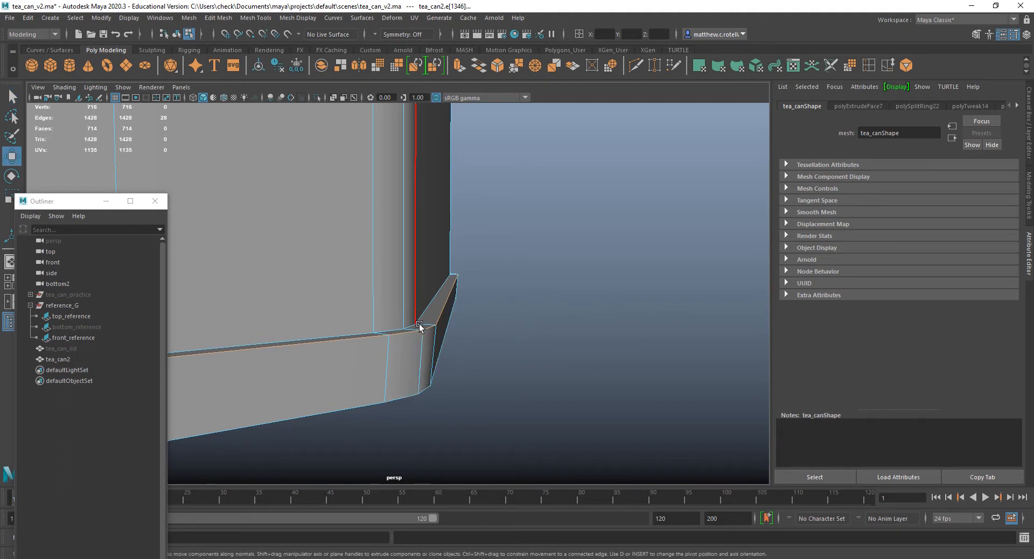
pyautogui.keyDown('alt'); pyautogui.moveTo(560, 339); pyautogui.dragTo(501, 329); pyautogui.keyUp('alt')
pyautogui.keyDown('alt'); pyautogui.moveTo(458, 300); pyautogui.dragTo(463, 302); pyautogui.keyUp('alt')
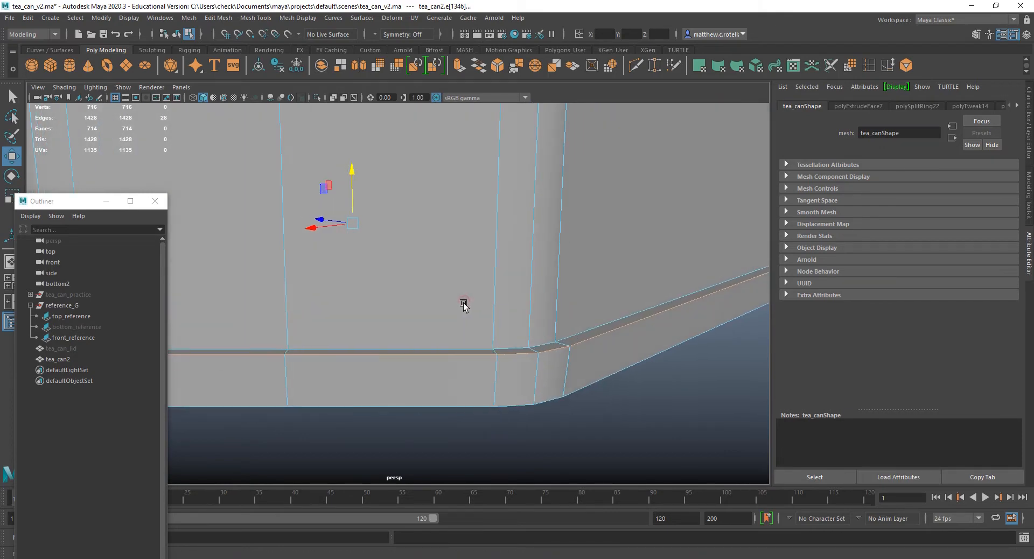
pyautogui.press('r')
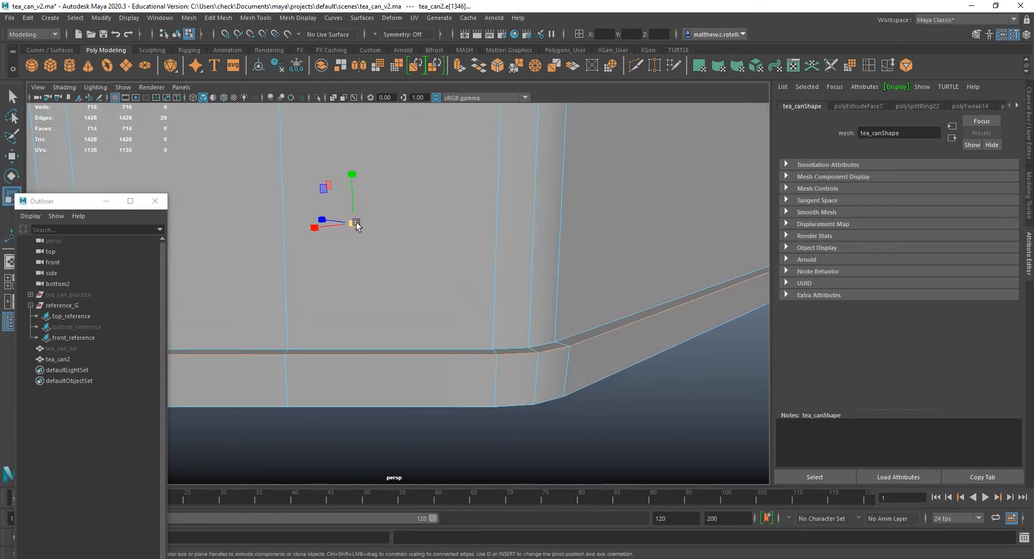
pyautogui.press('w')
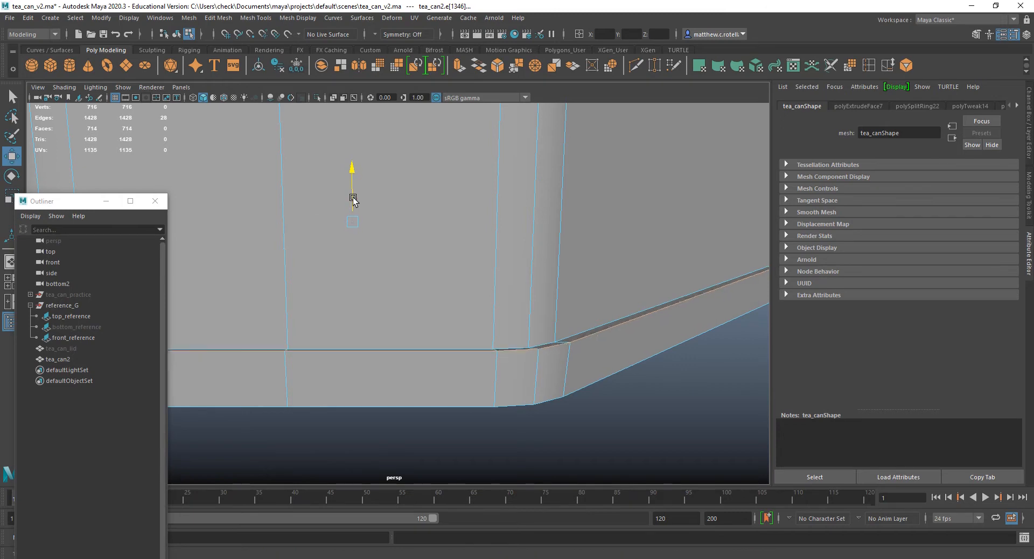
pyautogui.keyDown('alt'); pyautogui.moveTo(407, 221); pyautogui.dragTo(561, 261); pyautogui.keyUp('alt')
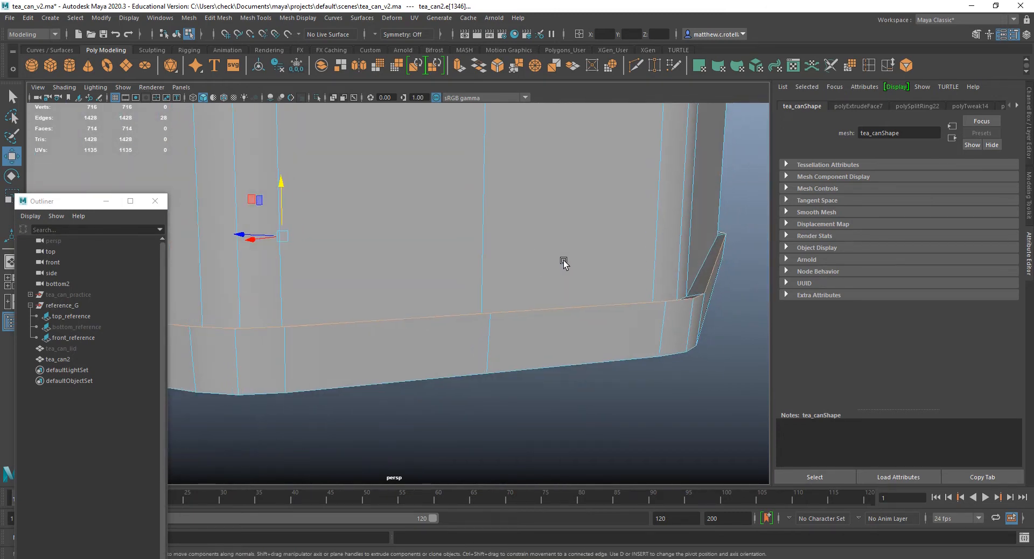
pyautogui.press('r')
pyautogui.moveTo(284, 234); pyautogui.dragTo(281, 233)
# Select the bottom rim's lower outer edge loop and move it upward to slope the rim's underside.
pyautogui.keyDown('alt'); pyautogui.moveTo(487, 296); pyautogui.dragTo(503, 284); pyautogui.keyUp('alt')
pyautogui.click(509, 285)
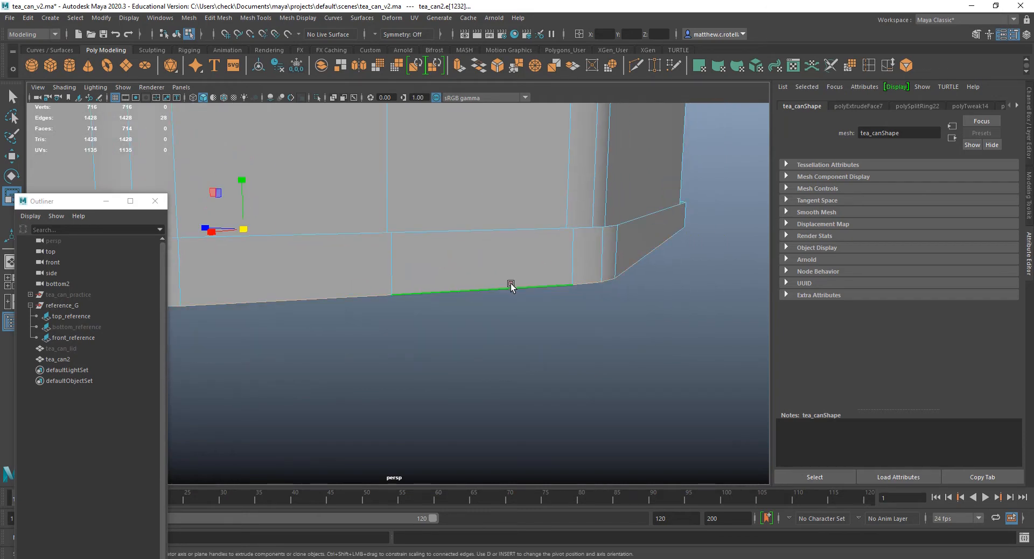
pyautogui.press('w')
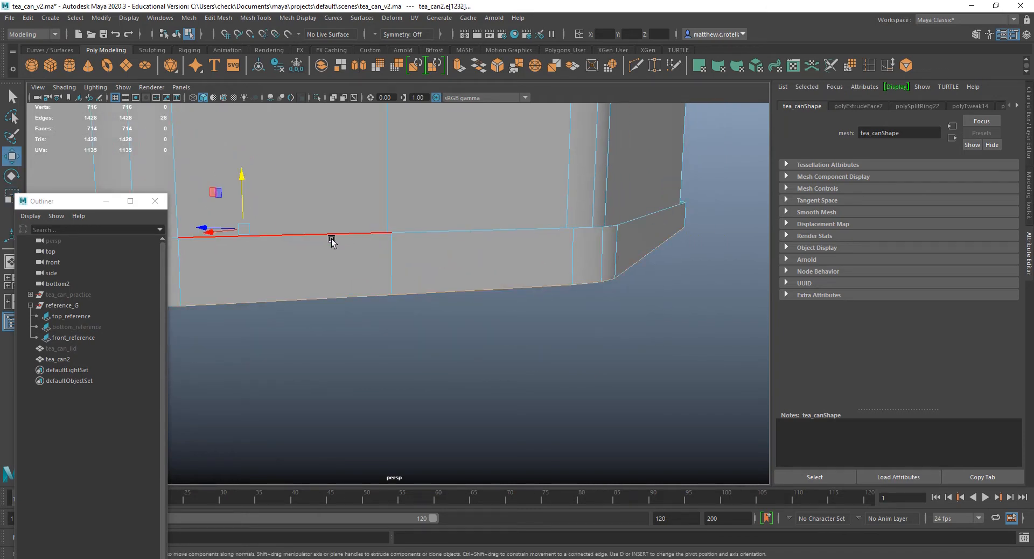
pyautogui.moveTo(240, 185); pyautogui.dragTo(242, 182)
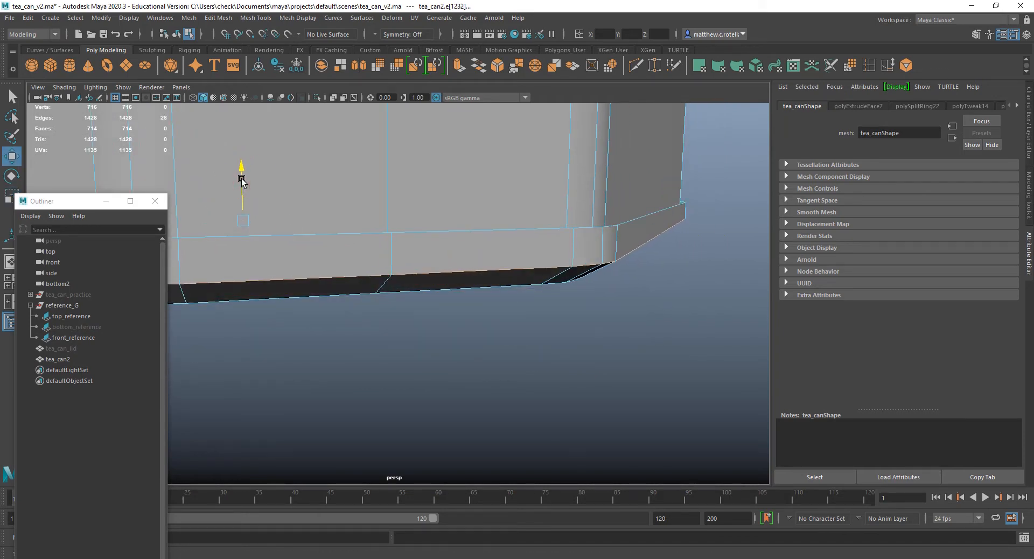
pyautogui.keyDown('alt'); pyautogui.moveTo(435, 221); pyautogui.dragTo(508, 218); pyautogui.keyUp('alt')
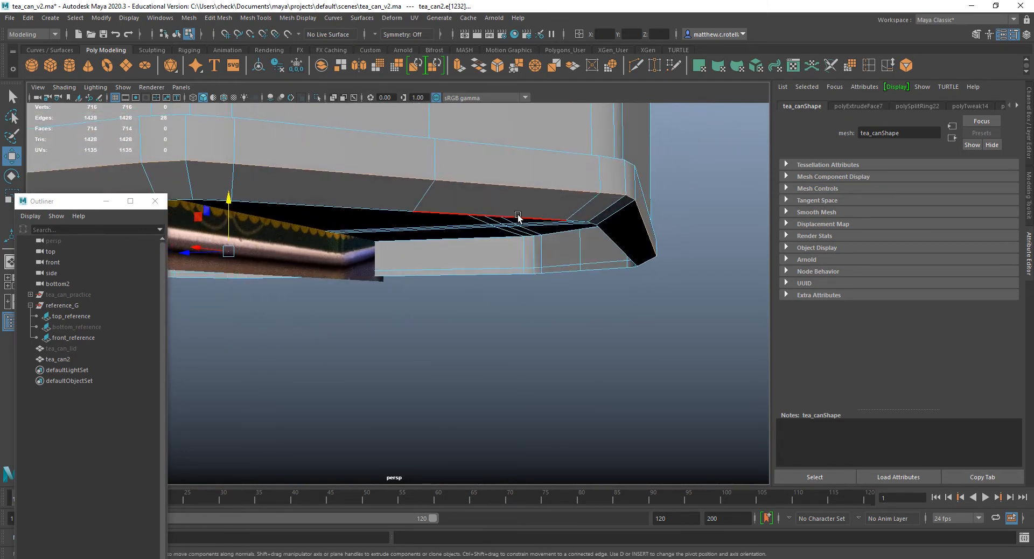
# Select the inner edge loop on the bottom rim's underside, scale it slightly and nudge it upward.
pyautogui.click(517, 217)
pyautogui.press('r')
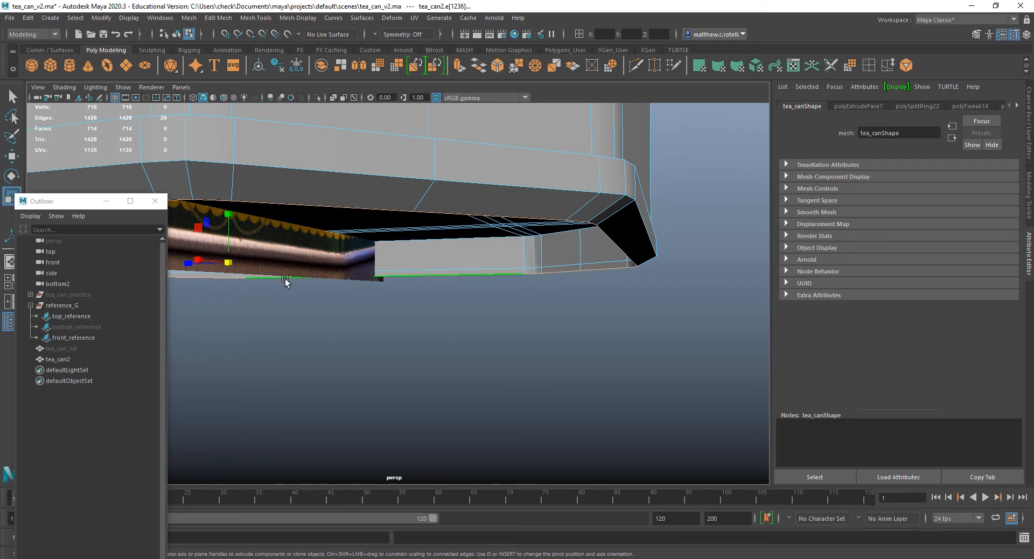
pyautogui.moveTo(228, 263); pyautogui.dragTo(353, 236)
pyautogui.press('w')
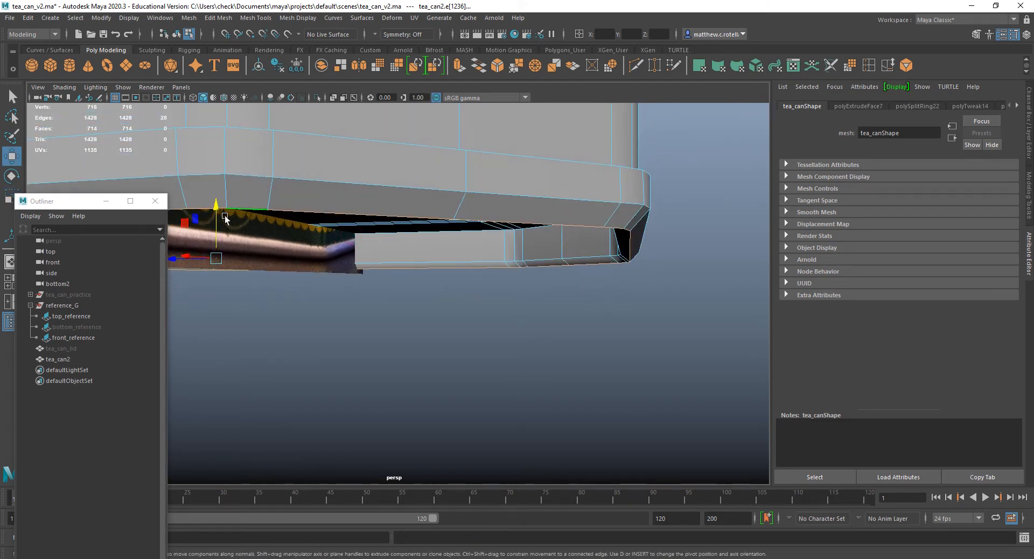
pyautogui.moveTo(214, 209); pyautogui.dragTo(217, 207)
# Reselect the bottom rim's lower outer edge loop and raise it slightly more.
pyautogui.keyDown('alt'); pyautogui.moveTo(506, 248); pyautogui.dragTo(546, 291); pyautogui.keyUp('alt')
pyautogui.doubleClick(526, 237)
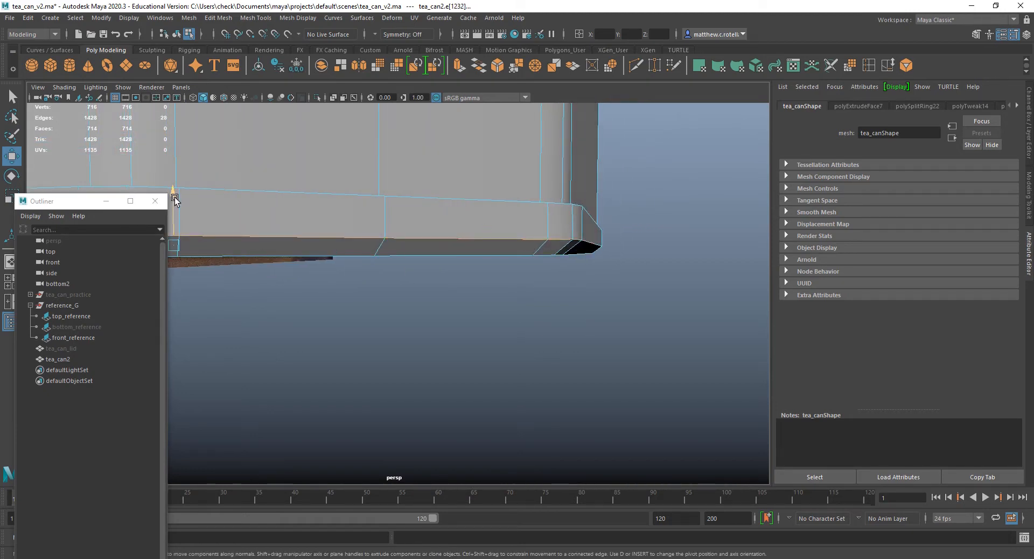
pyautogui.moveTo(175, 200); pyautogui.dragTo(173, 195)
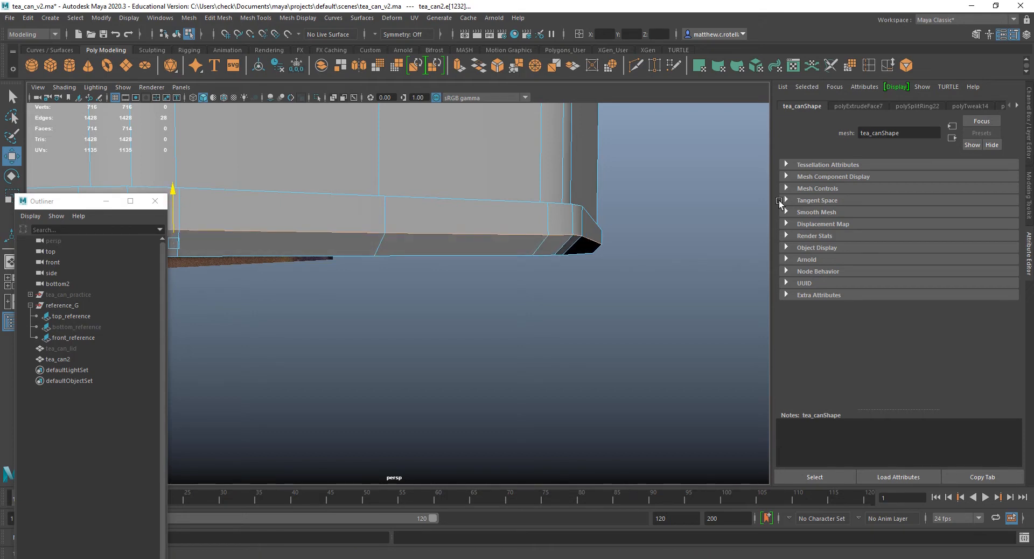
# Bevel the rim's raised lower outer edge loop with 2 segments and a fraction of about 0.587.
pyautogui.click(497, 66)
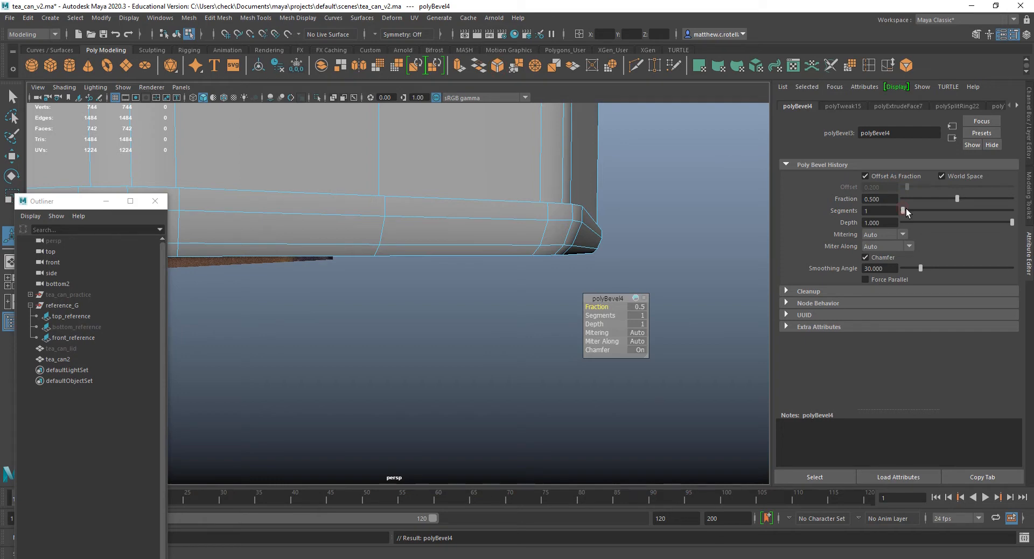
pyautogui.moveTo(906, 210); pyautogui.dragTo(965, 198)
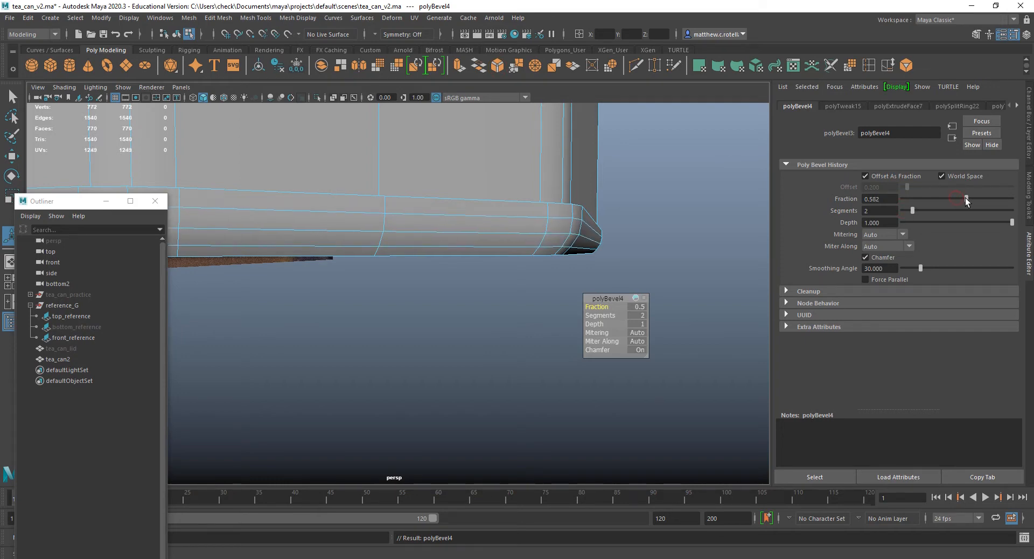
pyautogui.moveTo(612, 200)
pyautogui.keyDown('alt'); pyautogui.mouseDown()
pyautogui.moveTo(625, 203)
pyautogui.moveTo(596, 209)
pyautogui.mouseUp(); pyautogui.keyUp('alt')
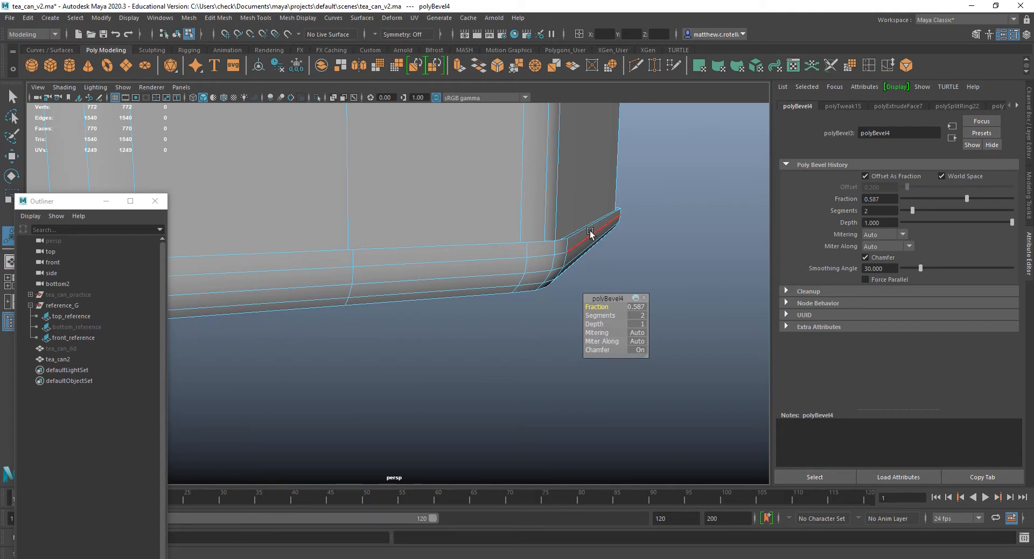
# Select the middle edge loop of the bottom rim's bevel and scale it slightly outward.
pyautogui.click(574, 261)
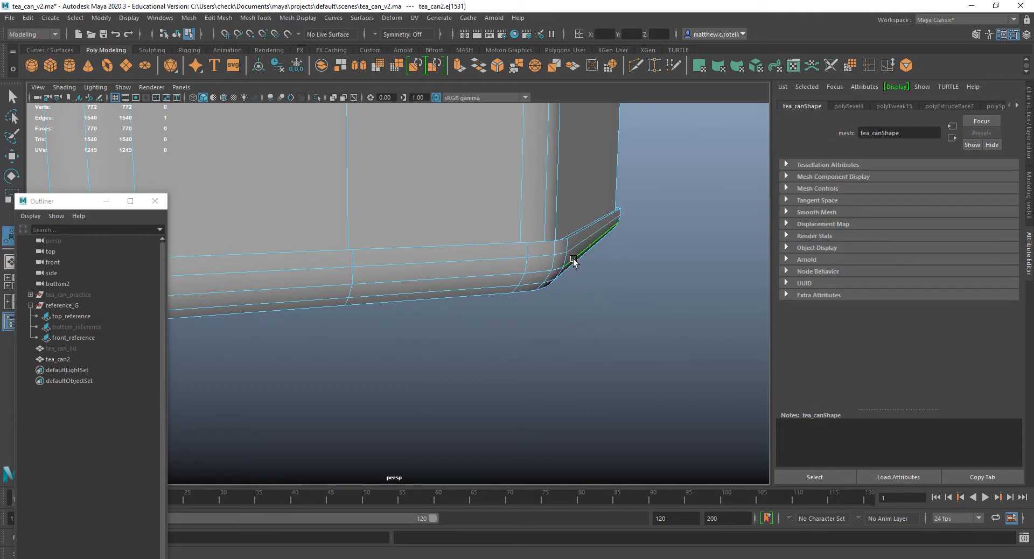
pyautogui.press('r')
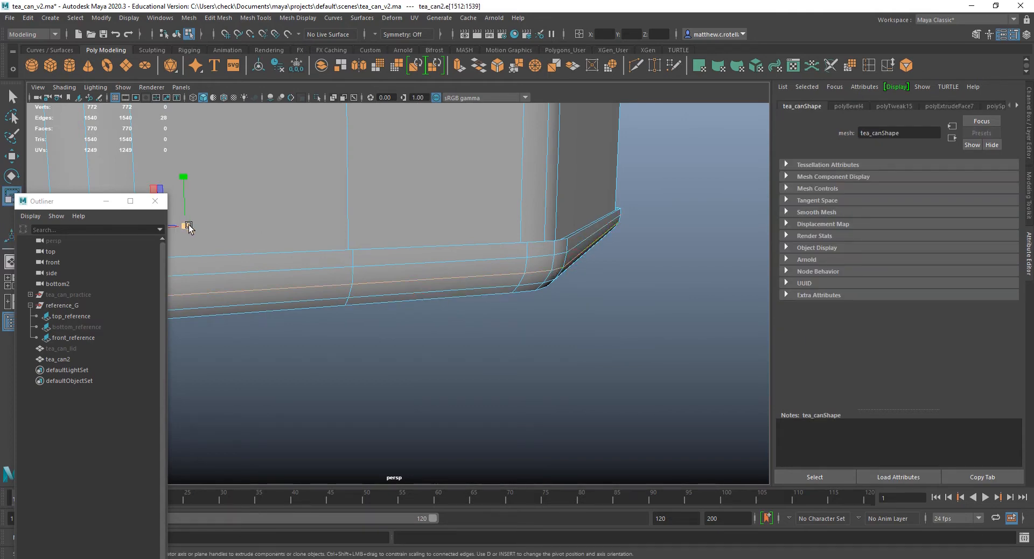
pyautogui.moveTo(189, 227); pyautogui.dragTo(196, 222)
# Select the lowest edge loop of the bottom rim's bevel and scale it slightly outward to round the profile.
pyautogui.click(542, 253)
pyautogui.keyDown('alt'); pyautogui.moveTo(582, 301); pyautogui.dragTo(602, 280); pyautogui.keyUp('alt')
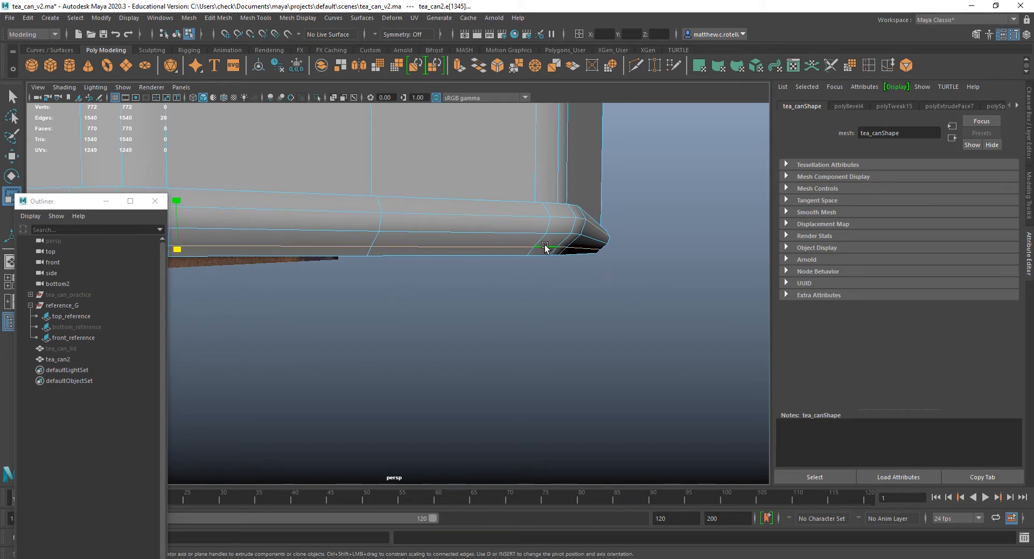
pyautogui.keyDown('alt'); pyautogui.moveTo(462, 261); pyautogui.dragTo(553, 265); pyautogui.keyUp('alt')
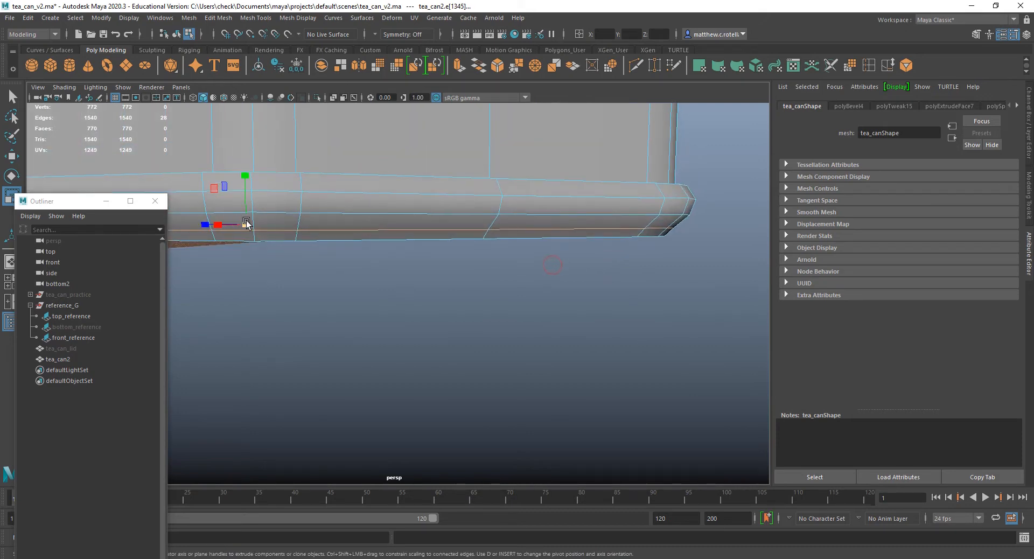
pyautogui.moveTo(246, 223); pyautogui.dragTo(251, 225)
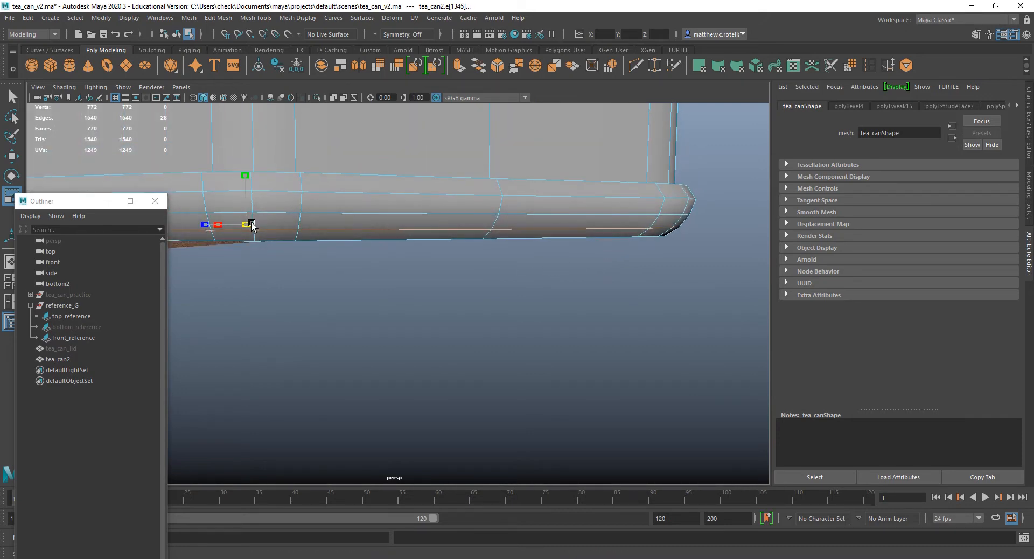
# Compare the rounded bottom rim with the front reference photo and inspect the whole can in perspective.
pyautogui.keyDown('alt'); pyautogui.moveTo(598, 258); pyautogui.dragTo(531, 309); pyautogui.keyUp('alt')
pyautogui.press('space')
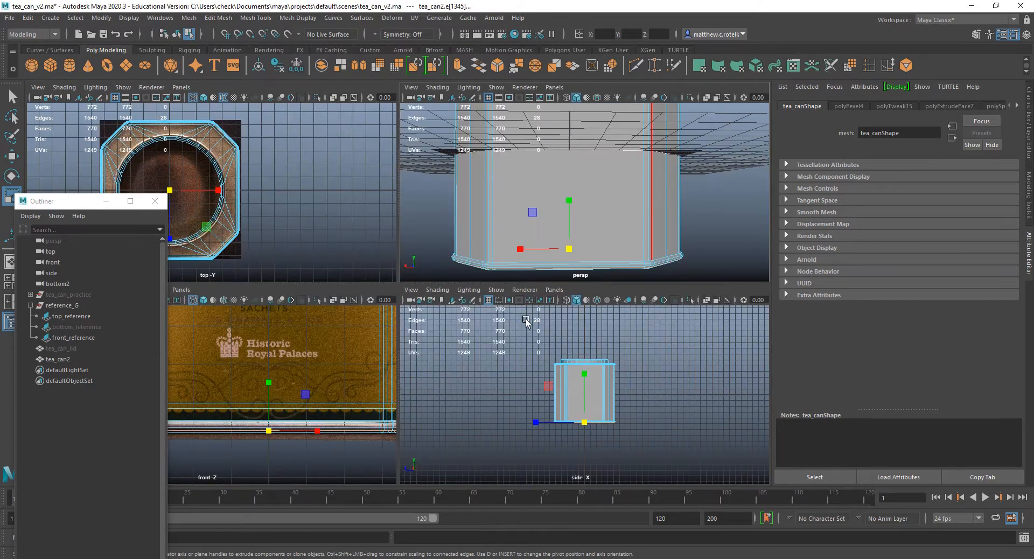
pyautogui.scroll(5, 277, 443)
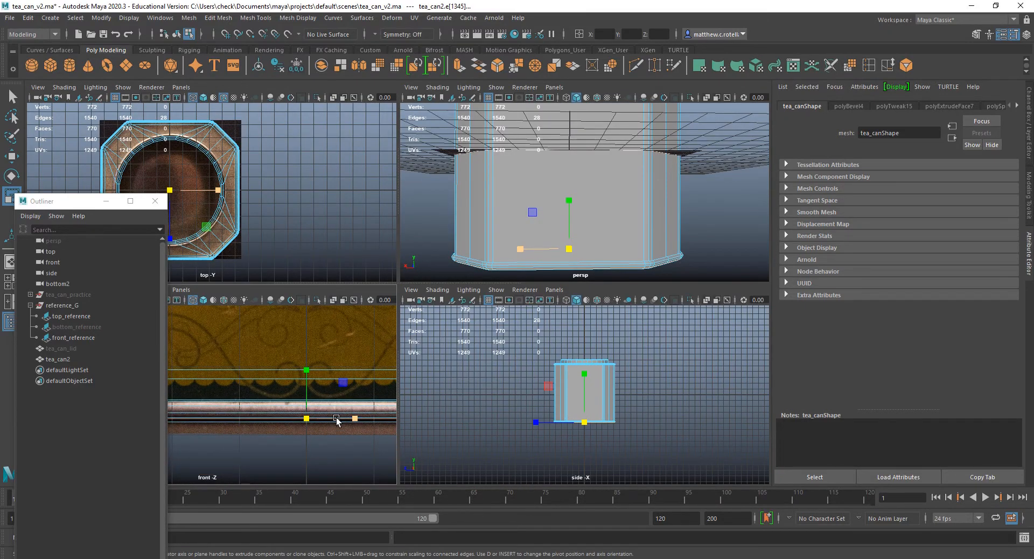
pyautogui.press('space')
pyautogui.press('space')
pyautogui.press('space')
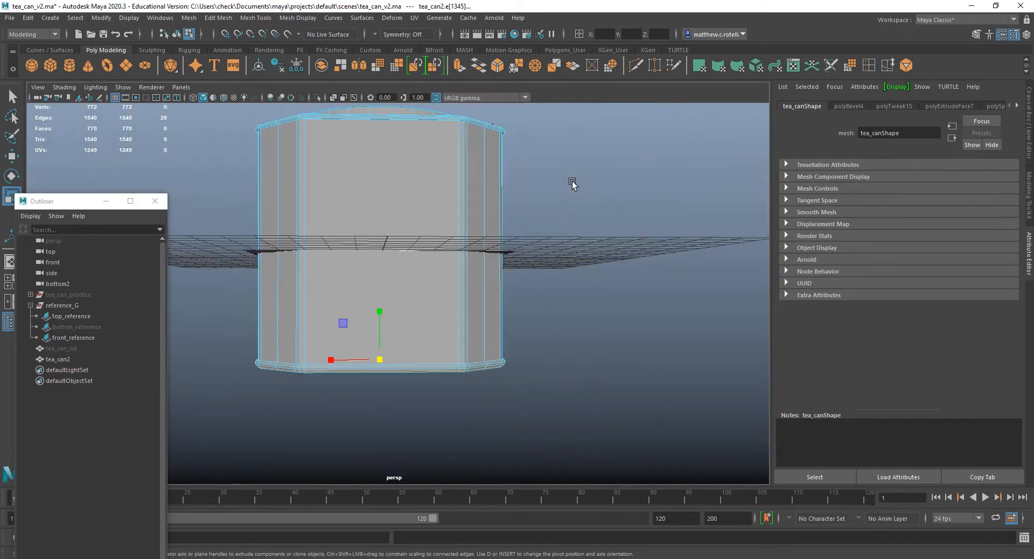
pyautogui.keyDown('alt'); pyautogui.moveTo(572, 183); pyautogui.dragTo(437, 222); pyautogui.keyUp('alt')
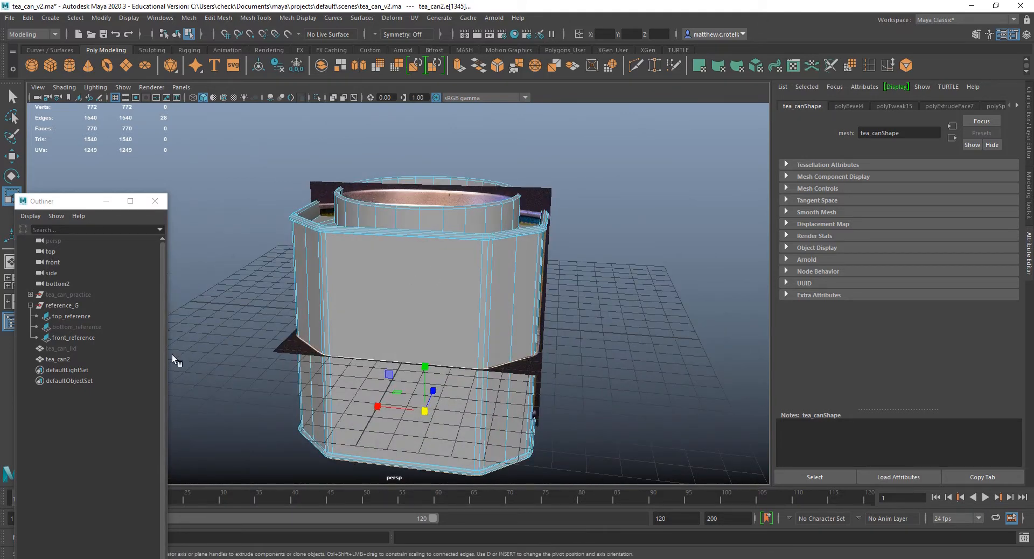
# Unhide the tea_can_lid object.
pyautogui.click(64, 348)
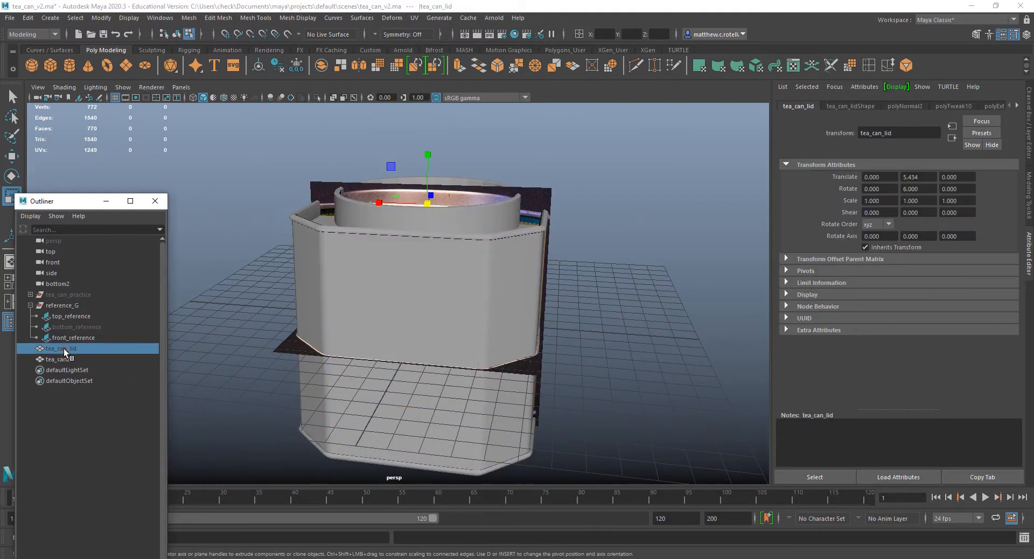
pyautogui.press('h')
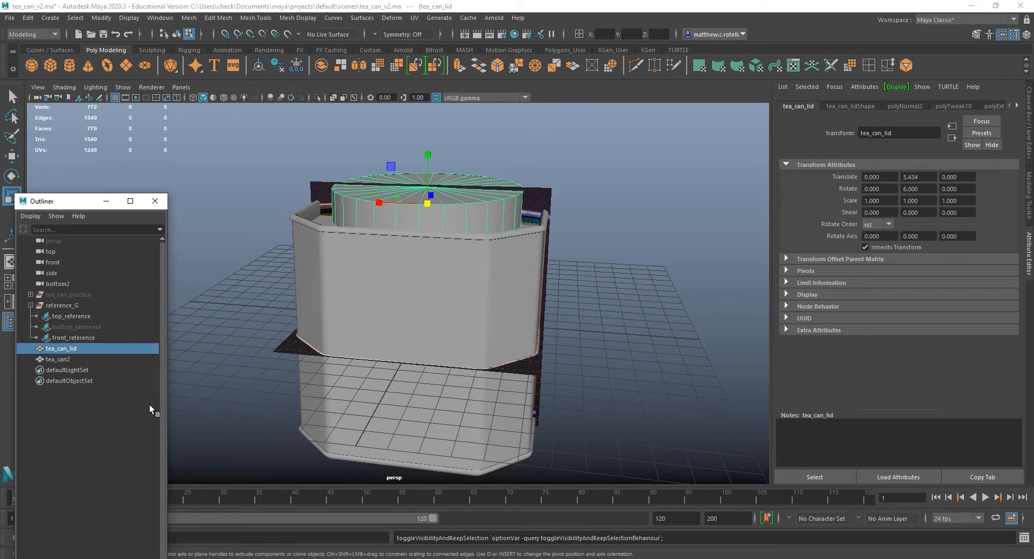
# Hide tea_can_lid and tea_can2 together to expose the reference photos, and reselect only the lid.
pyautogui.click(418, 309)
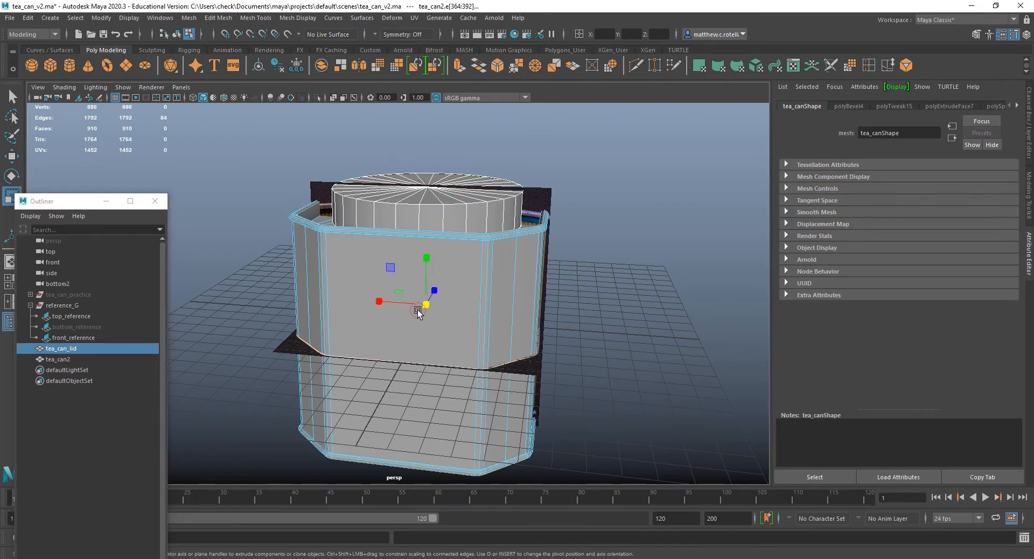
pyautogui.moveTo(418, 311); pyautogui.dragTo(464, 325, button='right')
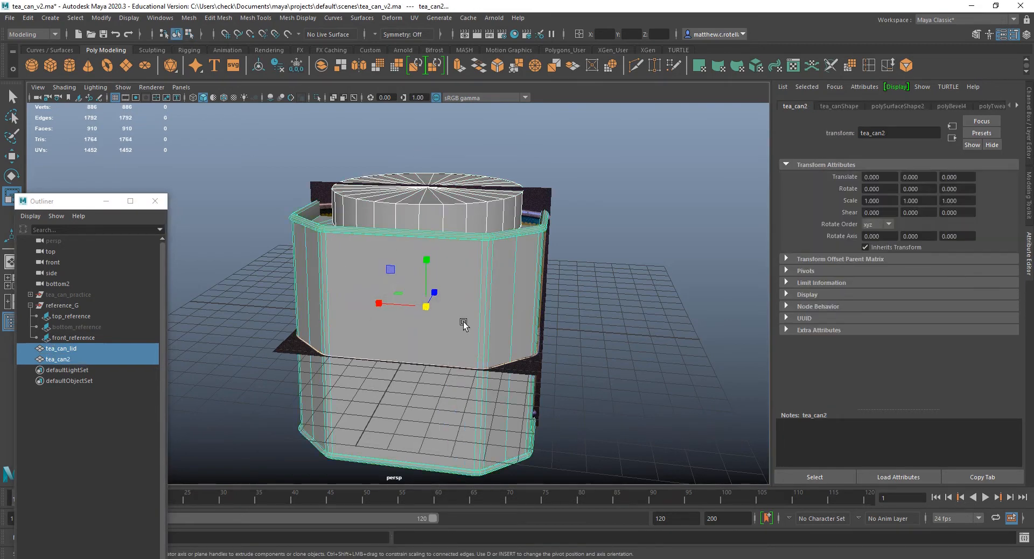
pyautogui.press('h')
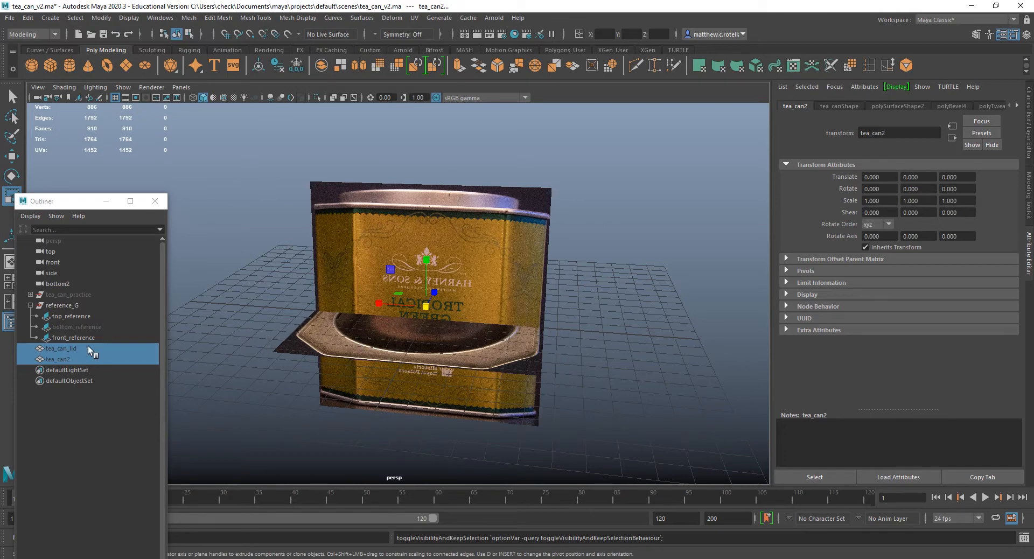
pyautogui.click(73, 348)
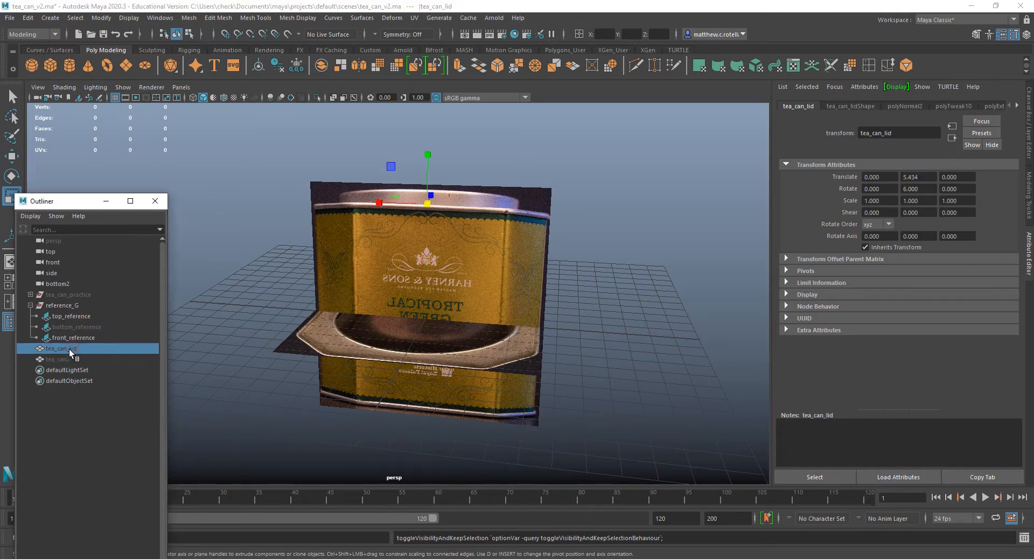
# Show tea_can_lid again while keeping tea_can2 hidden.
pyautogui.press('h')
pyautogui.scroll(5, 377, 178)
pyautogui.keyDown('alt'); pyautogui.moveTo(460, 166); pyautogui.dragTo(605, 205); pyautogui.keyUp('alt')
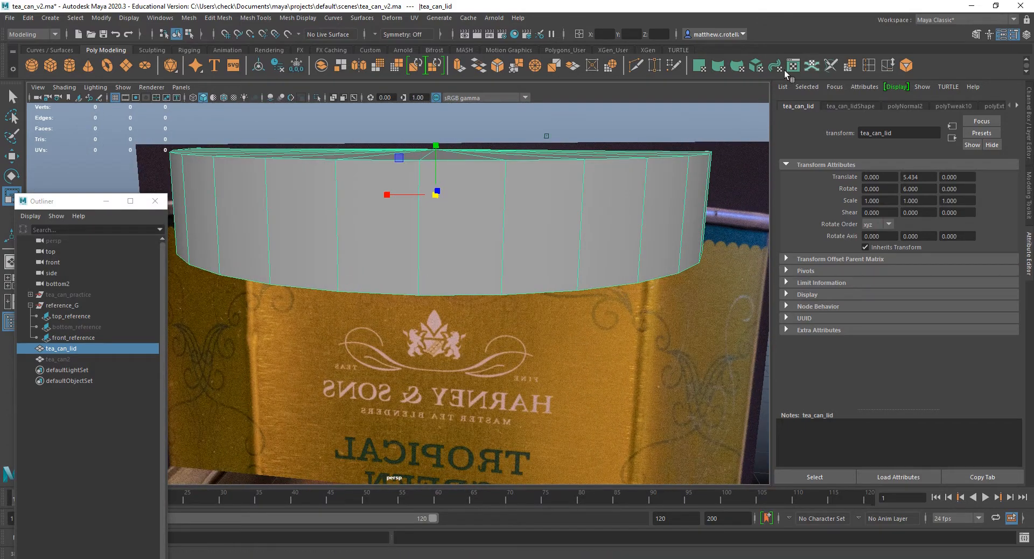
# Try an edge loop near the lid's lower edge, check it against the front reference and undo it.
pyautogui.click(867, 67)
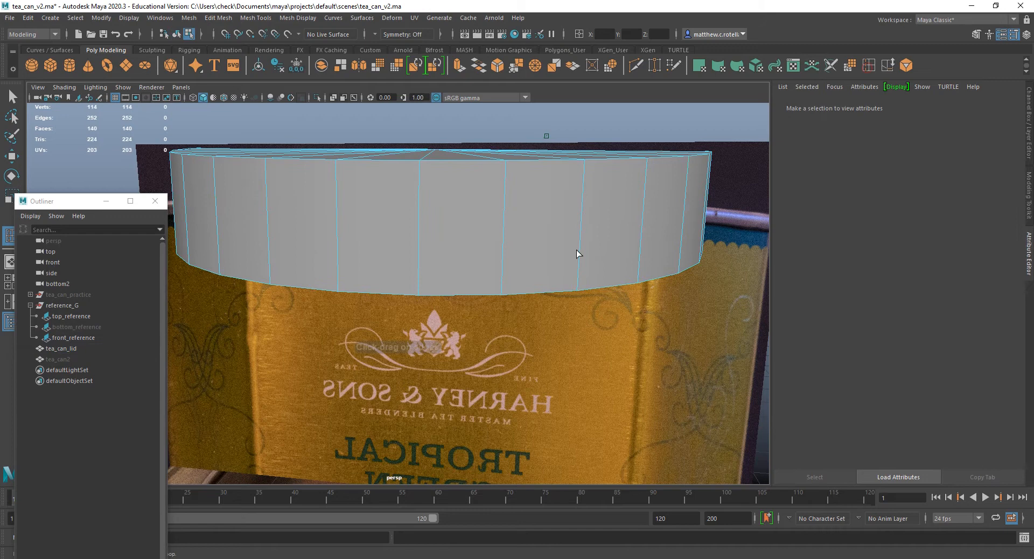
pyautogui.click(502, 285)
pyautogui.keyDown('alt'); pyautogui.moveTo(503, 284); pyautogui.dragTo(555, 251); pyautogui.keyUp('alt')
pyautogui.press('space')
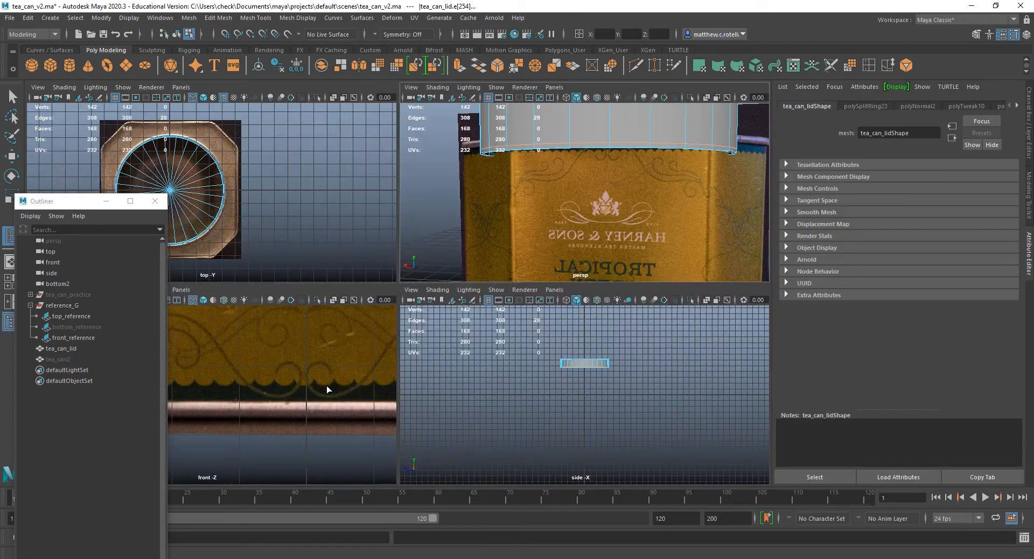
pyautogui.press('space')
pyautogui.scroll(-8, 387, 304)
pyautogui.keyDown('alt'); pyautogui.moveTo(449, 196); pyautogui.dragTo(418, 374); pyautogui.keyUp('alt')
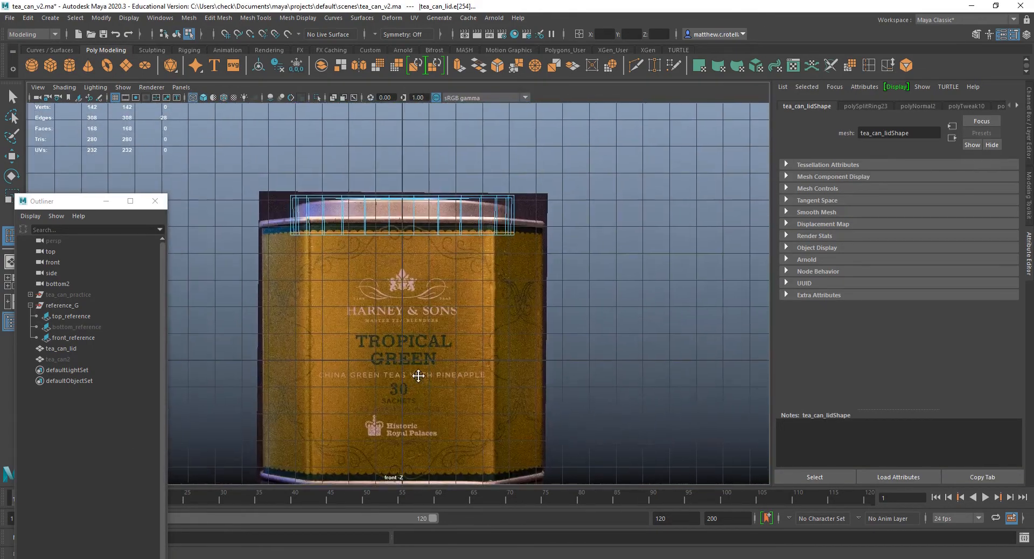
pyautogui.scroll(3, 407, 314)
pyautogui.hotkey('ctrl', 'z')
# Insert an edge loop around the lid's side wall just above its bottom edge, placed against the front reference photo.
pyautogui.scroll(3, 421, 207)
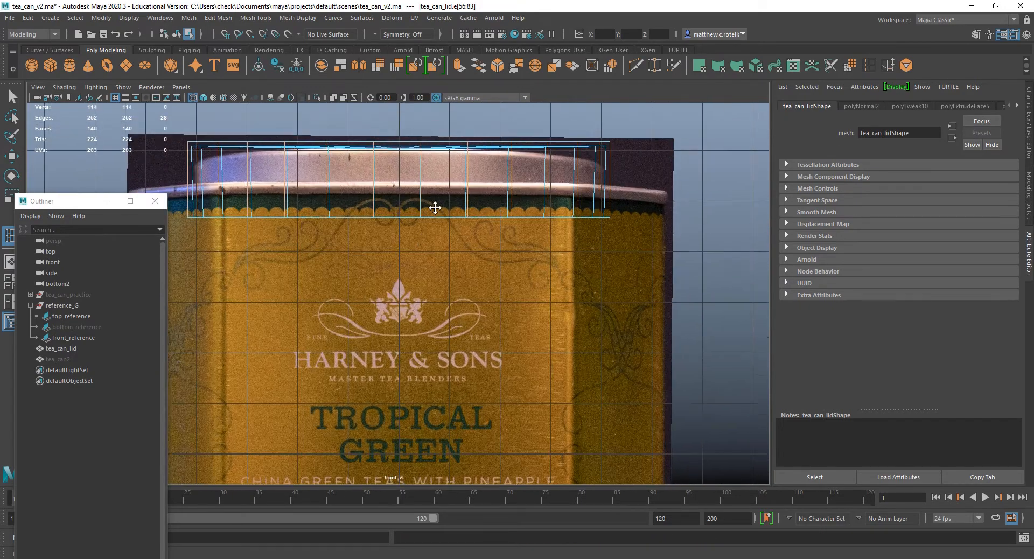
pyautogui.keyDown('alt'); pyautogui.moveTo(438, 187); pyautogui.dragTo(430, 229, button='middle'); pyautogui.keyUp('alt')
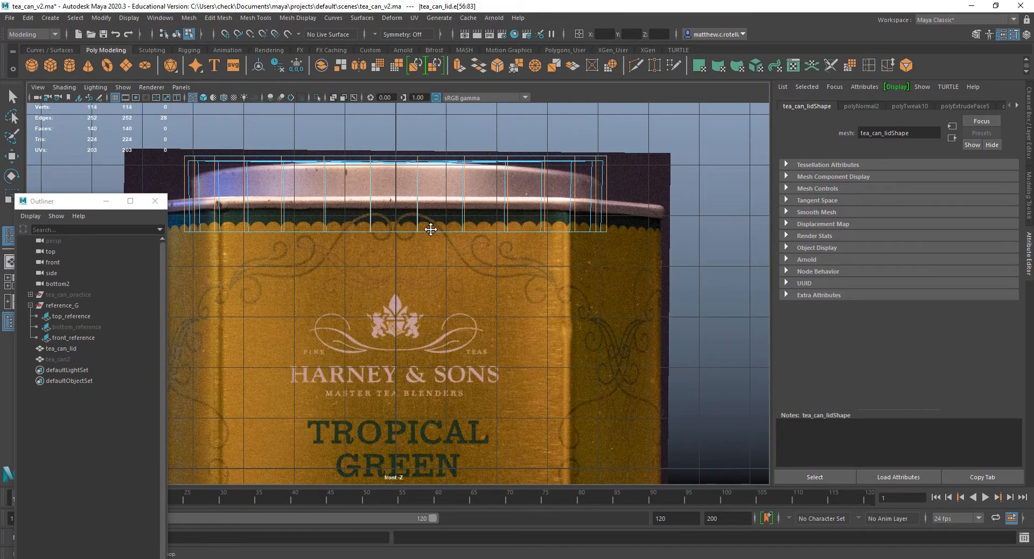
pyautogui.moveTo(418, 222); pyautogui.dragTo(419, 220)
pyautogui.press('space')
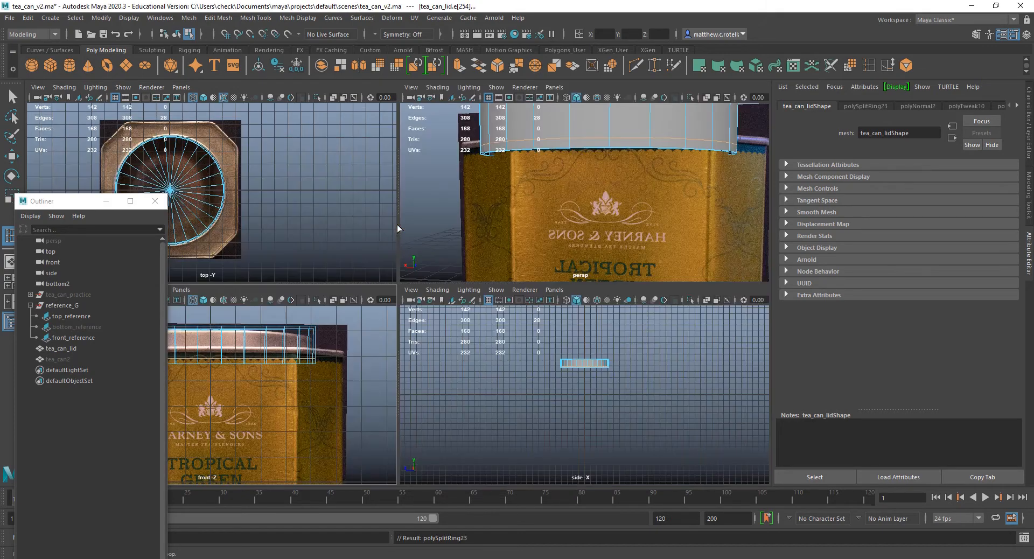
pyautogui.press('space')
# Select the full ring of side faces below the new edge loop together with the ring of faces on the lid's underside.
pyautogui.keyDown('alt'); pyautogui.moveTo(502, 195); pyautogui.dragTo(539, 201); pyautogui.keyUp('alt')
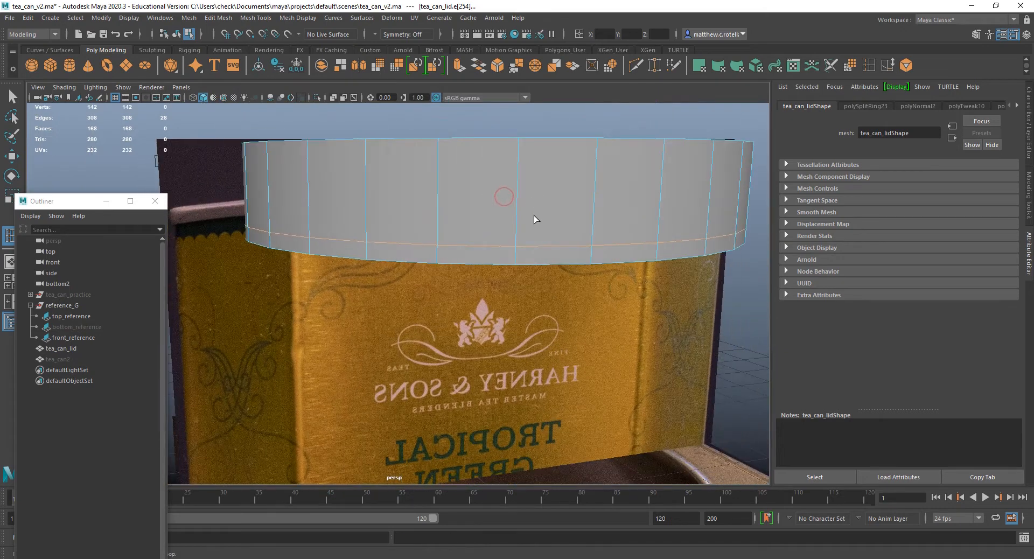
pyautogui.moveTo(543, 259); pyautogui.dragTo(543, 293, button='right')
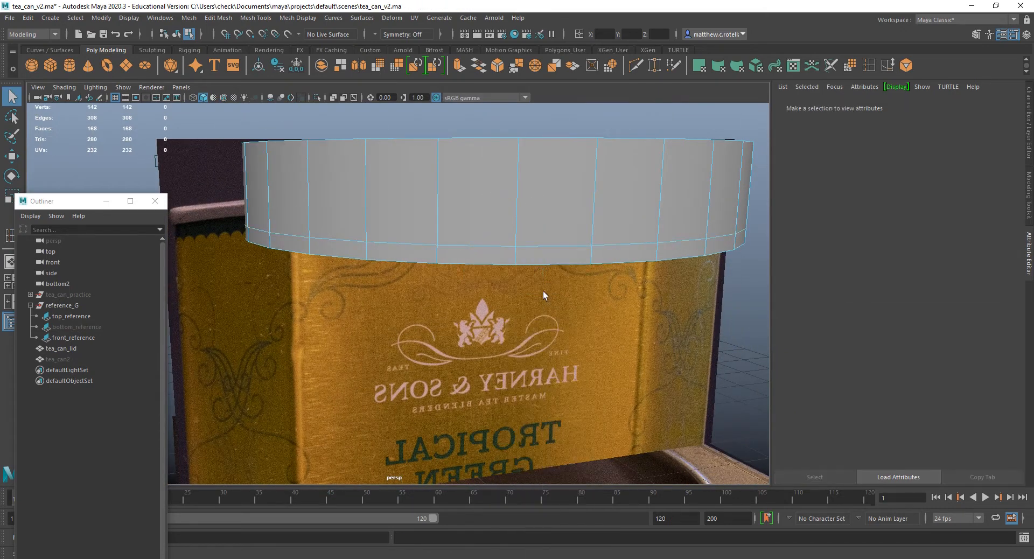
pyautogui.click(626, 246)
pyautogui.doubleClick(621, 253)
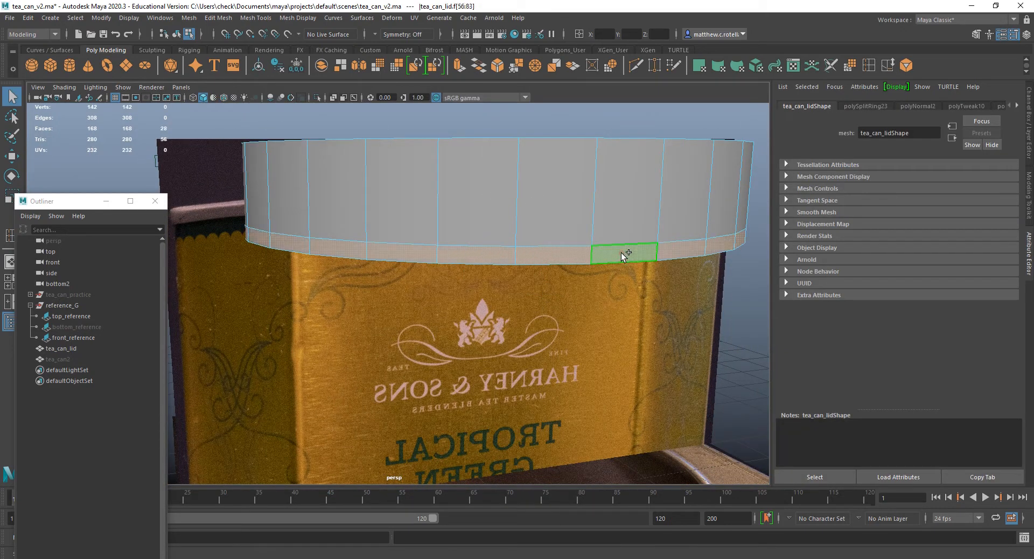
pyautogui.keyDown('alt'); pyautogui.moveTo(631, 219); pyautogui.dragTo(551, 211); pyautogui.keyUp('alt')
pyautogui.keyDown('shift'); pyautogui.click(485, 157); pyautogui.keyUp('shift')
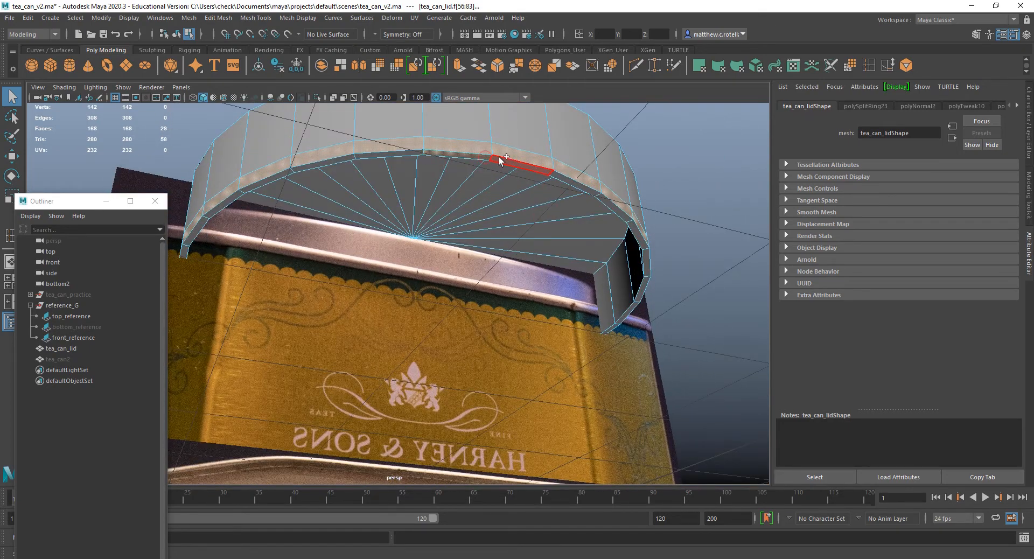
pyautogui.keyDown('shift'); pyautogui.doubleClick(499, 157); pyautogui.keyUp('shift')
pyautogui.keyDown('alt'); pyautogui.moveTo(498, 156); pyautogui.dragTo(527, 225); pyautogui.keyUp('alt')
# Extrude the selected face rings outward with a Local Translate Z of 0.138 to form a protruding lower rim.
pyautogui.click(461, 70)
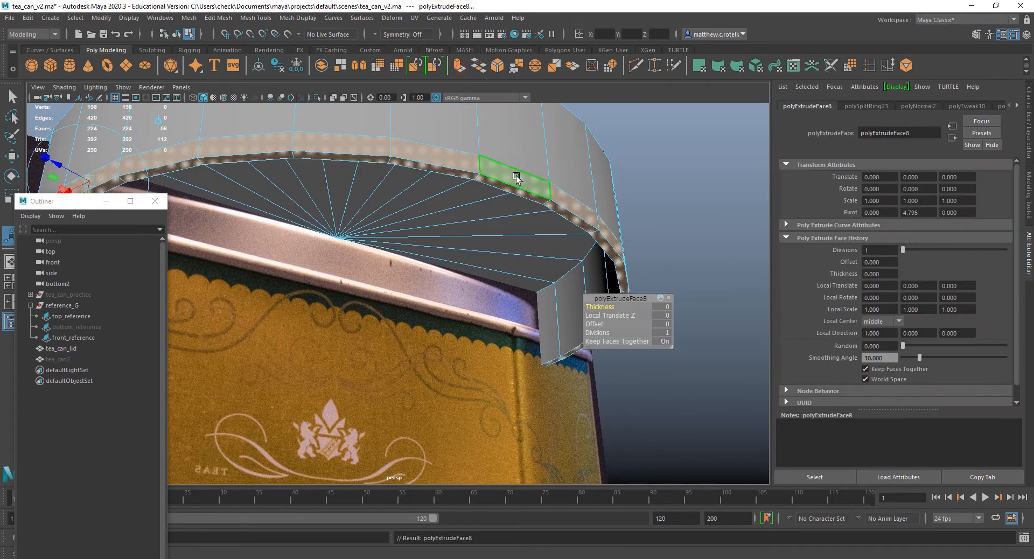
pyautogui.keyDown('alt'); pyautogui.moveTo(426, 202); pyautogui.dragTo(567, 202, button='middle'); pyautogui.keyUp('alt')
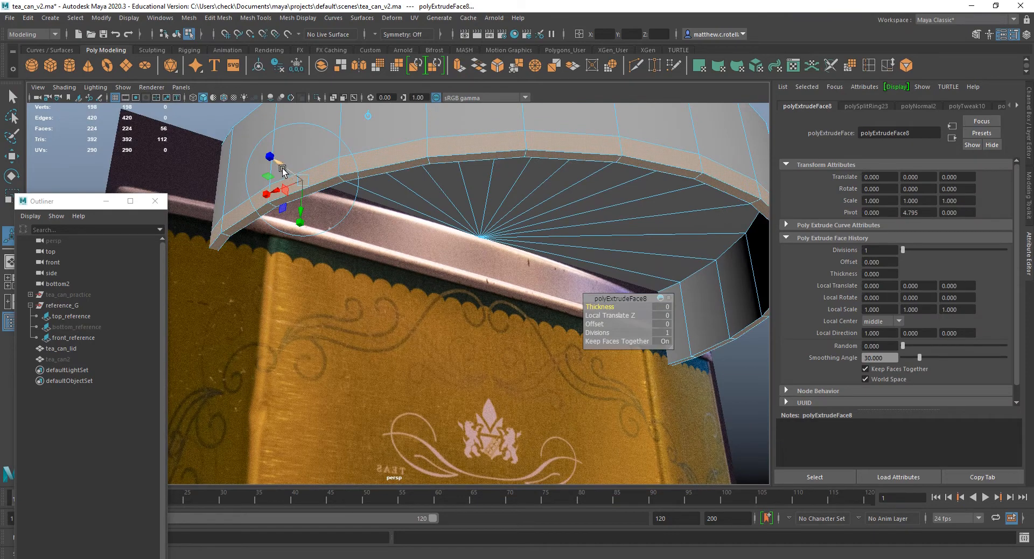
pyautogui.moveTo(282, 170); pyautogui.dragTo(299, 214)
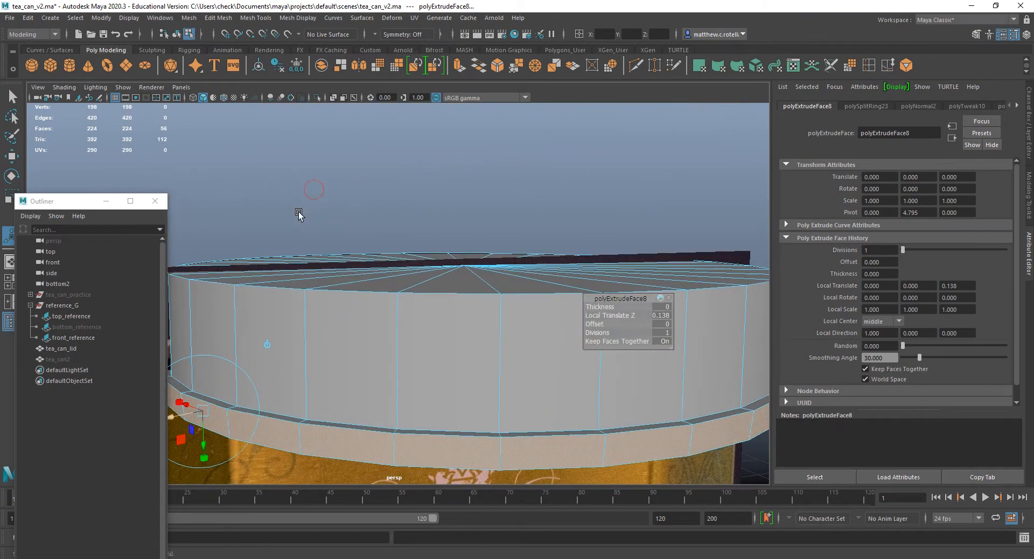
pyautogui.keyDown('alt'); pyautogui.moveTo(299, 214); pyautogui.dragTo(406, 132, button='middle'); pyautogui.keyUp('alt')
pyautogui.keyDown('alt'); pyautogui.moveTo(406, 132); pyautogui.dragTo(307, 146); pyautogui.keyUp('alt')
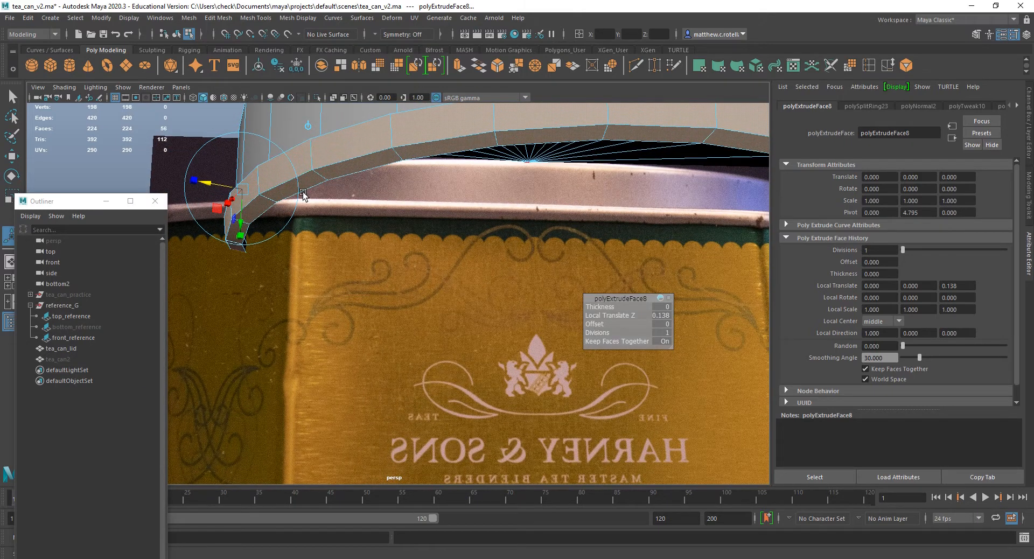
# Select the upper outer edge loop of the lid's rim, move it slightly up and scale it inward toward the wall.
pyautogui.moveTo(344, 176)
pyautogui.keyDown('alt'); pyautogui.mouseDown()
pyautogui.moveTo(346, 162)
pyautogui.moveTo(350, 174)
pyautogui.mouseUp(); pyautogui.keyUp('alt')
pyautogui.moveTo(367, 264); pyautogui.dragTo(370, 210, button='right')
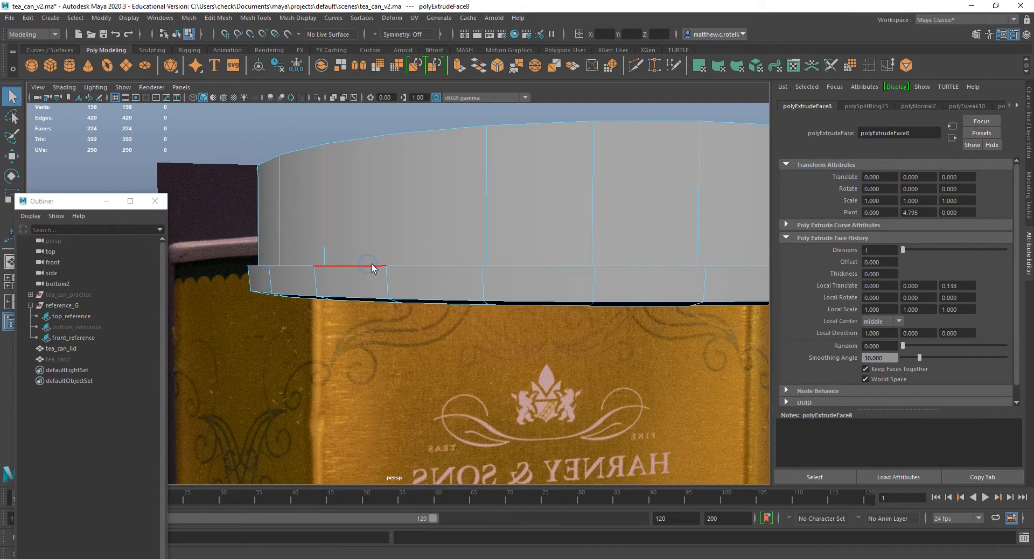
pyautogui.doubleClick(374, 266)
pyautogui.keyDown('alt'); pyautogui.moveTo(375, 279); pyautogui.dragTo(353, 296); pyautogui.keyUp('alt')
pyautogui.keyDown('alt'); pyautogui.moveTo(353, 295); pyautogui.dragTo(372, 261, button='middle'); pyautogui.keyUp('alt')
pyautogui.press('w')
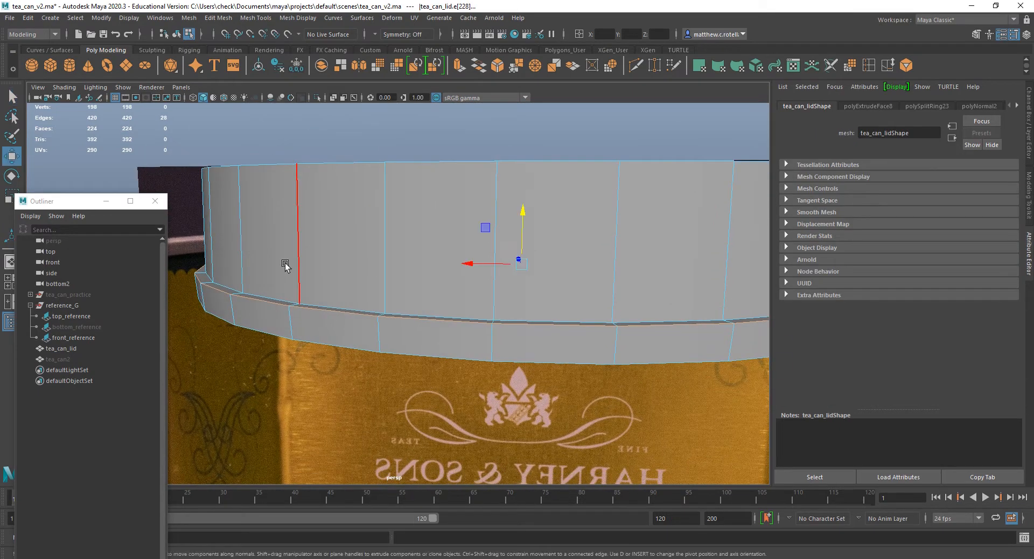
pyautogui.moveTo(523, 221); pyautogui.dragTo(523, 218)
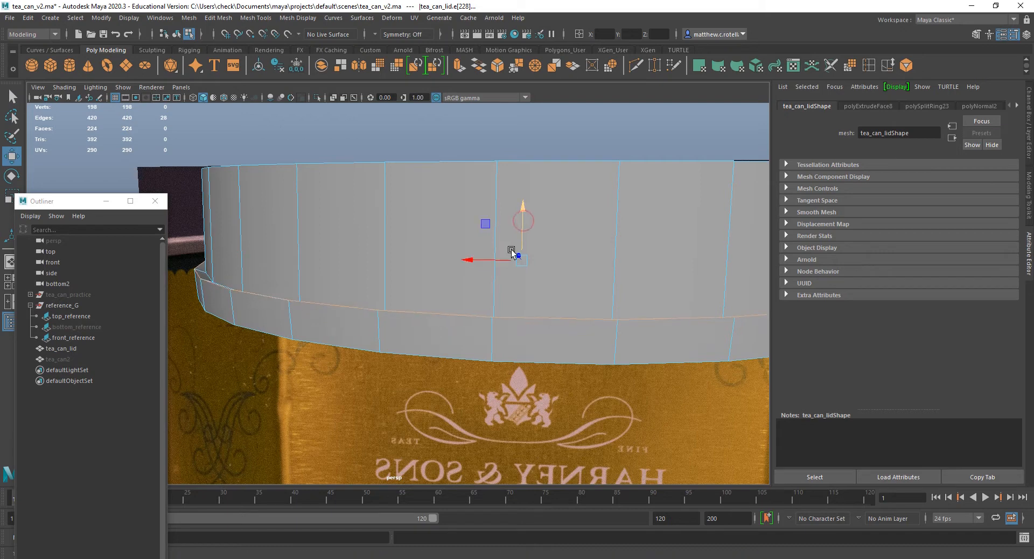
pyautogui.hotkey('ctrl', 'e')
pyautogui.moveTo(521, 261); pyautogui.dragTo(522, 256)
# Move the rim's lower outer edge loop up and scale the loop beneath it inward to taper the underside.
pyautogui.keyDown('alt'); pyautogui.moveTo(356, 278); pyautogui.dragTo(351, 267); pyautogui.keyUp('alt')
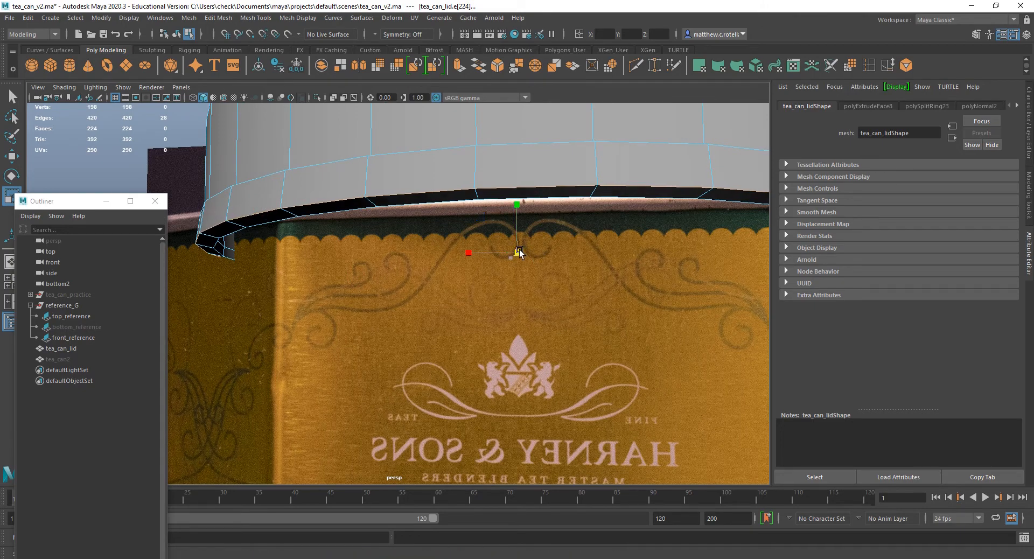
pyautogui.press('w')
pyautogui.moveTo(517, 211); pyautogui.dragTo(517, 198)
pyautogui.doubleClick(338, 217)
pyautogui.moveTo(338, 217)
pyautogui.keyDown('alt'); pyautogui.mouseDown()
pyautogui.moveTo(282, 208)
pyautogui.moveTo(341, 210)
pyautogui.mouseUp(); pyautogui.keyUp('alt')
pyautogui.press('r')
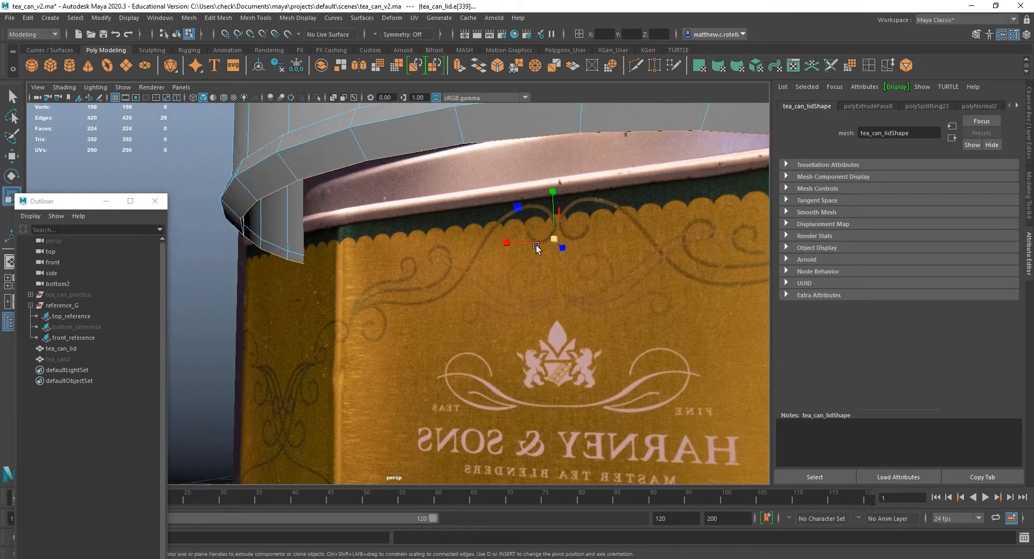
pyautogui.moveTo(554, 238); pyautogui.dragTo(342, 256)
# Reselect the rim's outermost edge loop, raise it slightly and check the profile from several angles.
pyautogui.press('w')
pyautogui.click(494, 232)
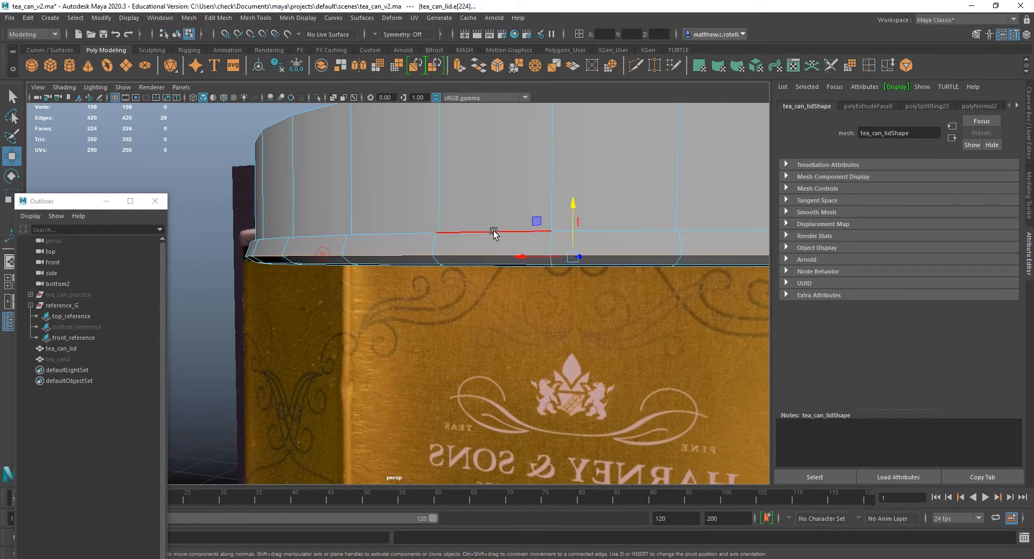
pyautogui.moveTo(571, 209); pyautogui.dragTo(570, 205)
pyautogui.keyDown('alt'); pyautogui.moveTo(471, 212); pyautogui.dragTo(299, 232); pyautogui.keyUp('alt')
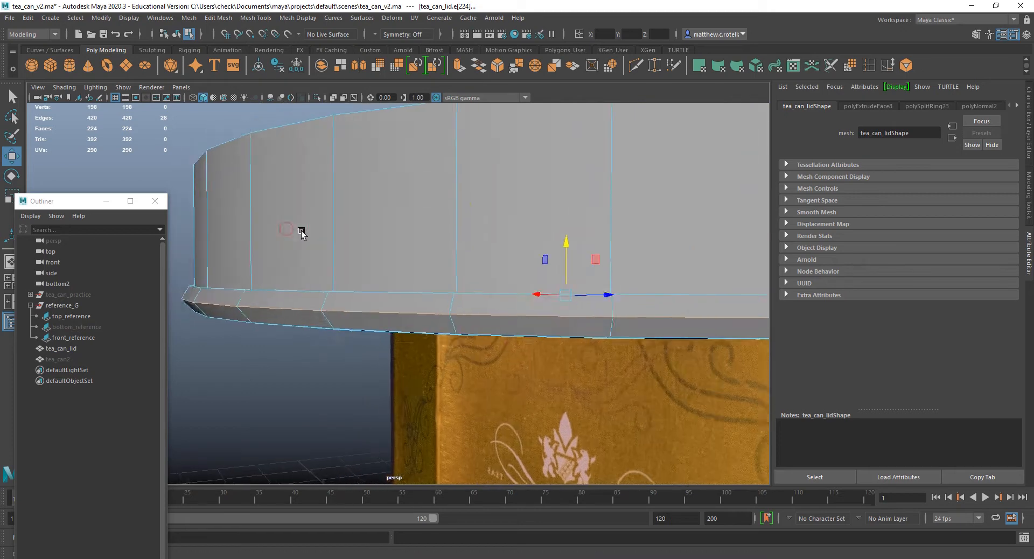
pyautogui.keyDown('alt'); pyautogui.moveTo(304, 264); pyautogui.dragTo(422, 248, button='middle'); pyautogui.keyUp('alt')
pyautogui.keyDown('alt'); pyautogui.moveTo(422, 249); pyautogui.dragTo(323, 237); pyautogui.keyUp('alt')
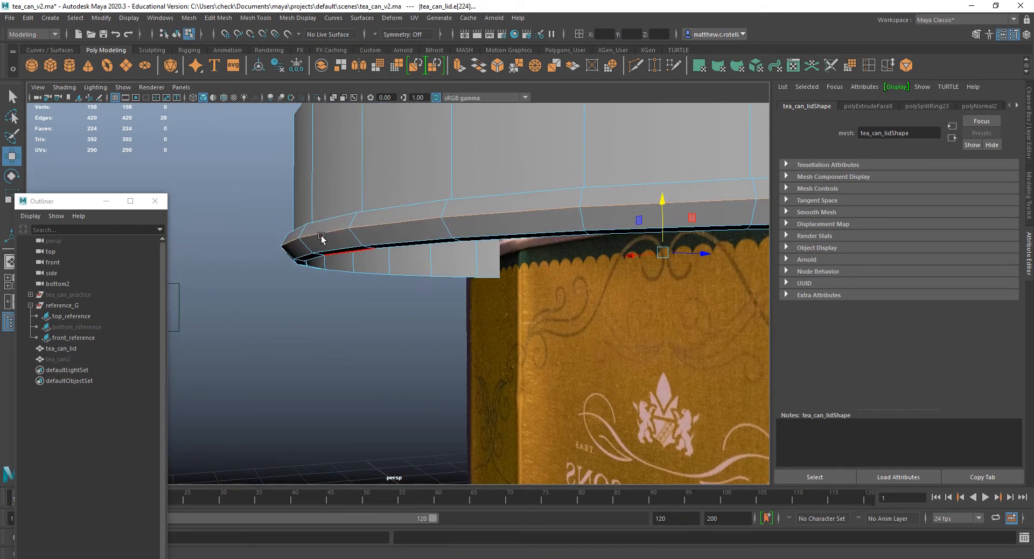
# Bevel the rim's outermost edge loop with 2 segments and a fraction of about 0.48.
pyautogui.moveTo(428, 235)
pyautogui.keyDown('alt'); pyautogui.mouseDown()
pyautogui.moveTo(302, 224)
pyautogui.moveTo(420, 217)
pyautogui.mouseUp(); pyautogui.keyUp('alt')
pyautogui.click(498, 66)
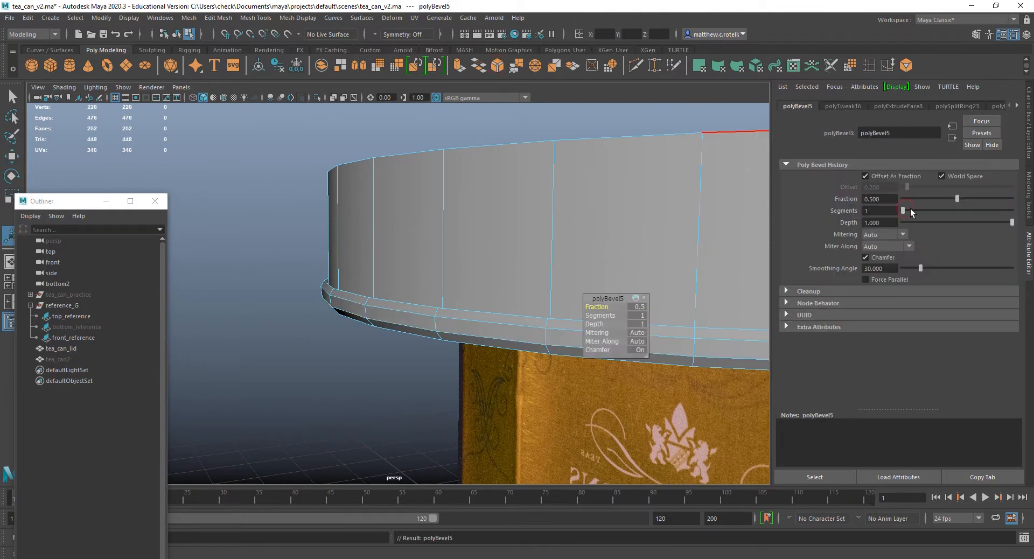
pyautogui.moveTo(910, 210); pyautogui.dragTo(913, 210)
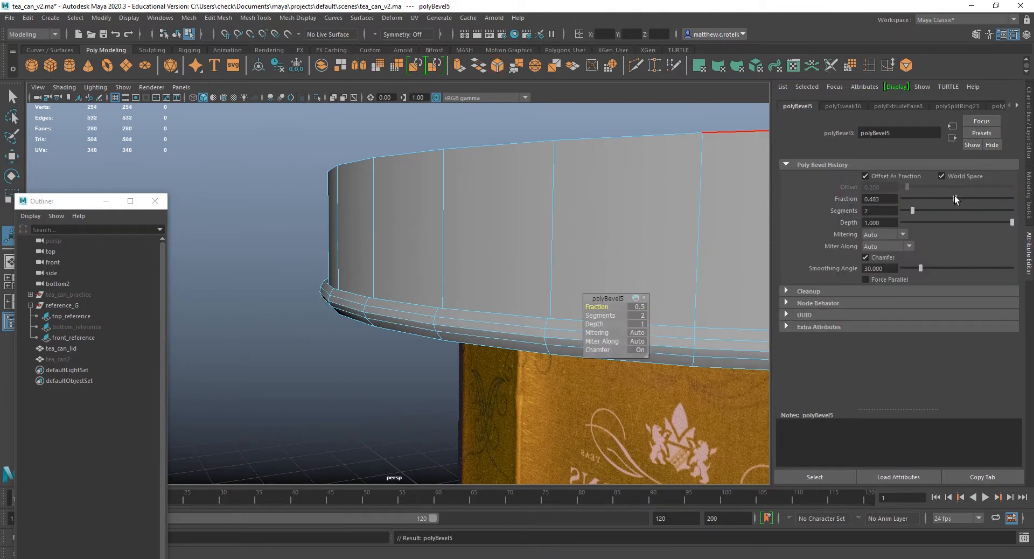
# Return the lid to object mode and inspect its rounded rim against the reference planes.
pyautogui.keyDown('alt'); pyautogui.moveTo(597, 211); pyautogui.dragTo(511, 273); pyautogui.keyUp('alt')
pyautogui.scroll(-5, 561, 217)
pyautogui.press('q')
pyautogui.moveTo(489, 274); pyautogui.dragTo(566, 260, button='right')
pyautogui.scroll(-5, 581, 340)
pyautogui.keyDown('alt'); pyautogui.moveTo(582, 340); pyautogui.dragTo(515, 307); pyautogui.keyUp('alt')
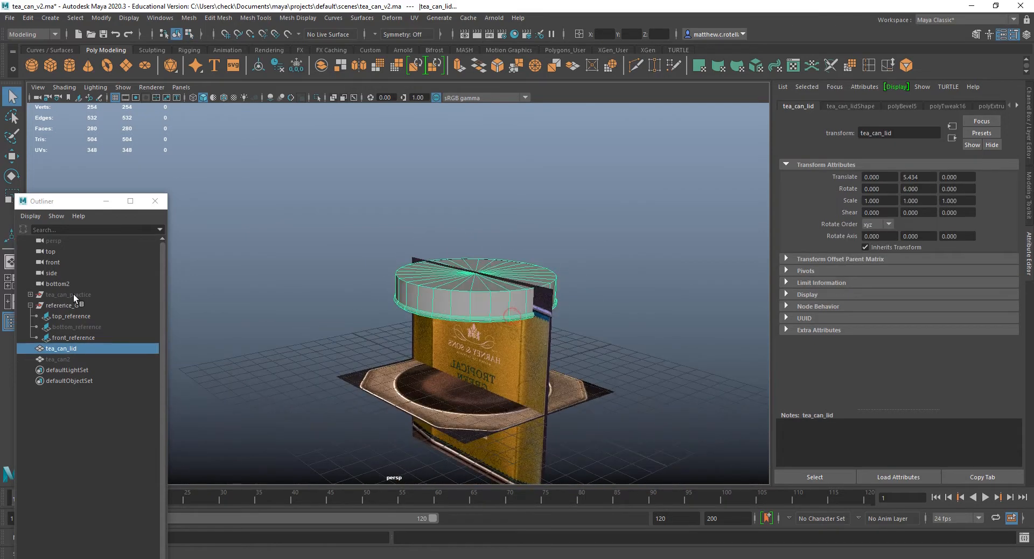
# Unhide tea_can2 alongside the lid and save the scene.
pyautogui.click(66, 359)
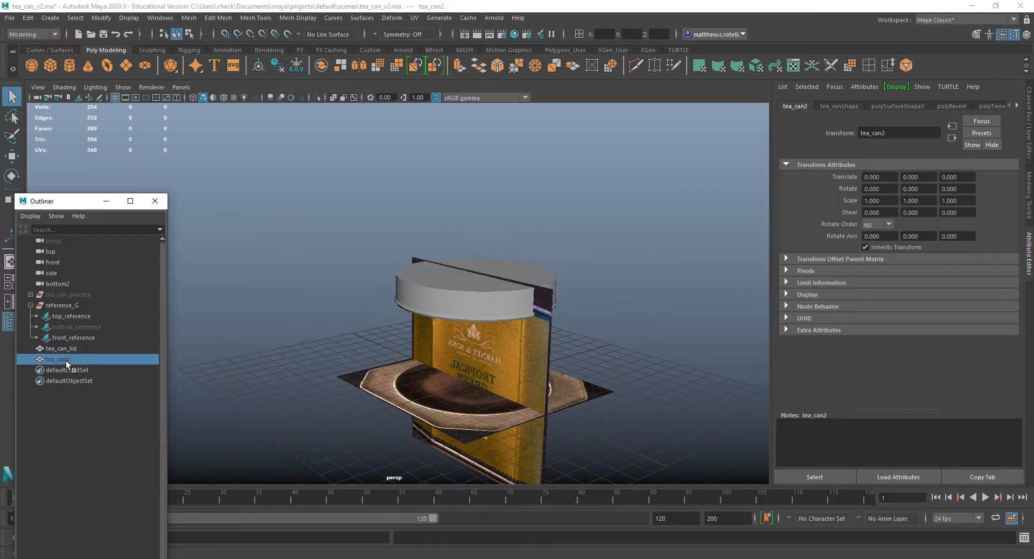
pyautogui.press('f')
pyautogui.keyDown('alt'); pyautogui.moveTo(333, 367); pyautogui.dragTo(409, 352); pyautogui.keyUp('alt')
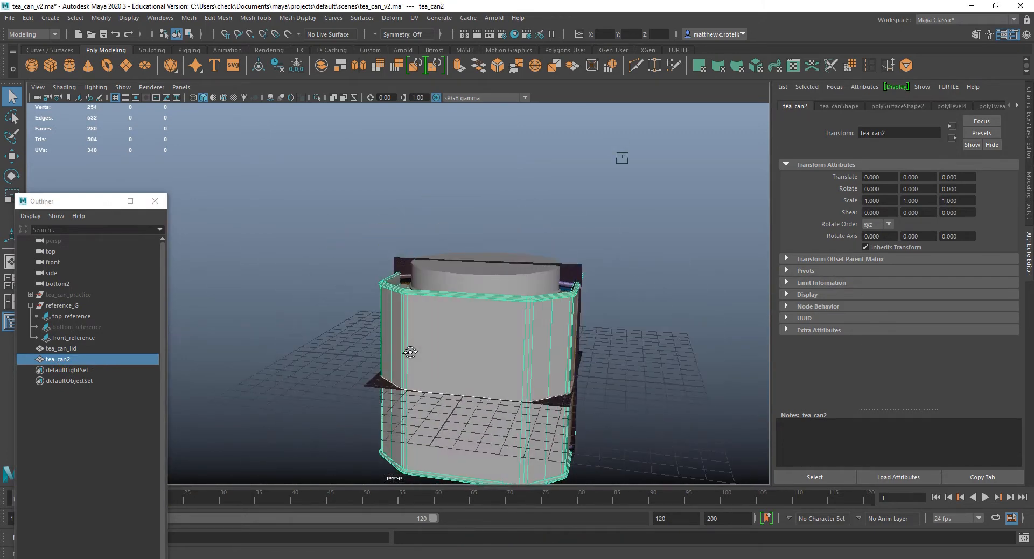
pyautogui.click(10, 18)
pyautogui.click(43, 62)
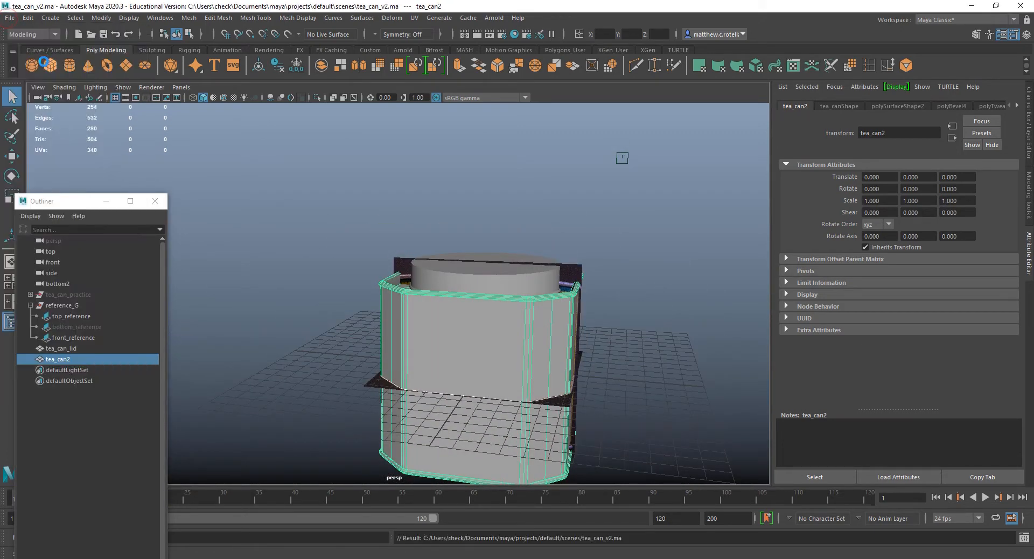
# Turn on smooth mesh preview for both tea_can_lid and tea_can2, deselect them and inspect the fitted lid.
pyautogui.scroll(3, 438, 418)
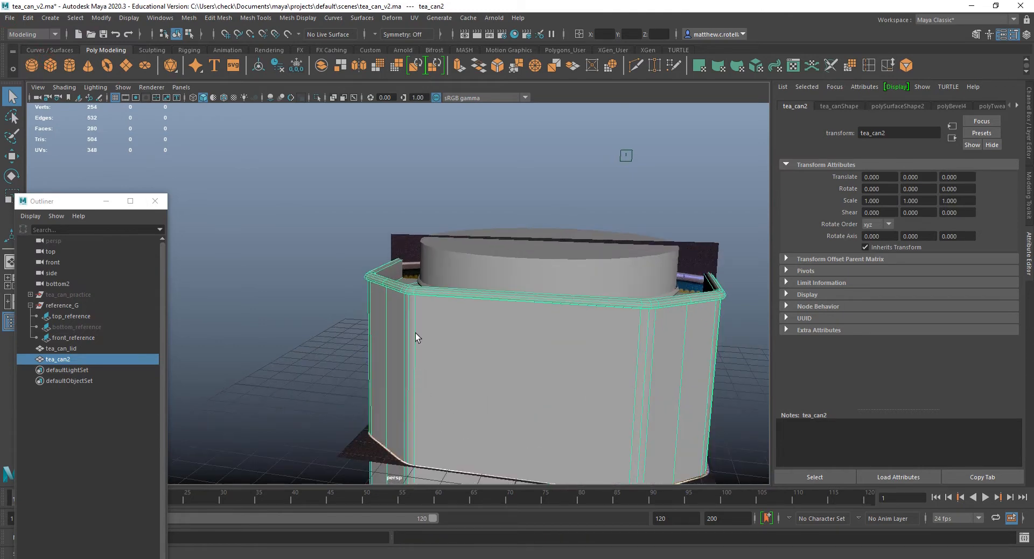
pyautogui.keyDown('alt'); pyautogui.moveTo(416, 333); pyautogui.dragTo(478, 365); pyautogui.keyUp('alt')
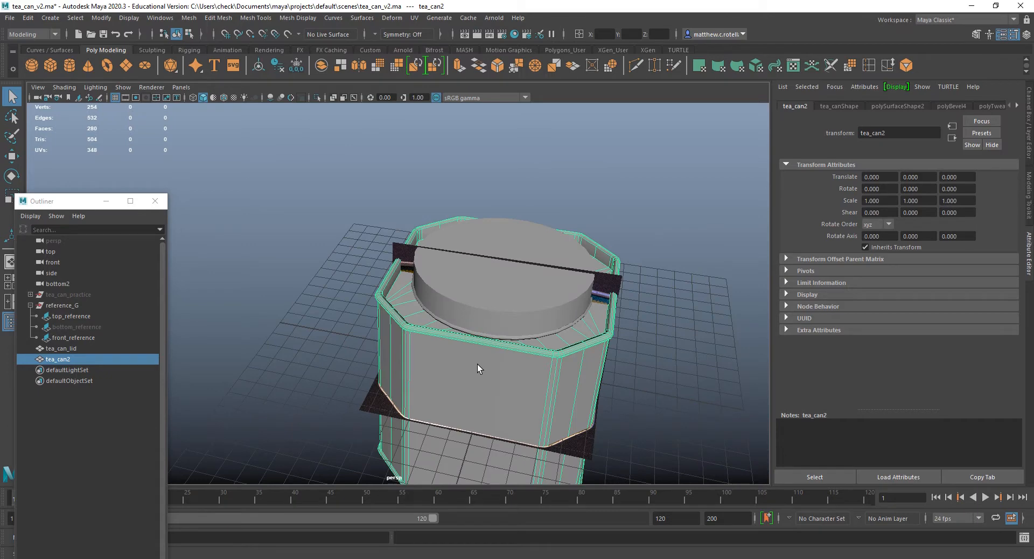
pyautogui.keyDown('shift'); pyautogui.click(501, 295); pyautogui.keyUp('shift')
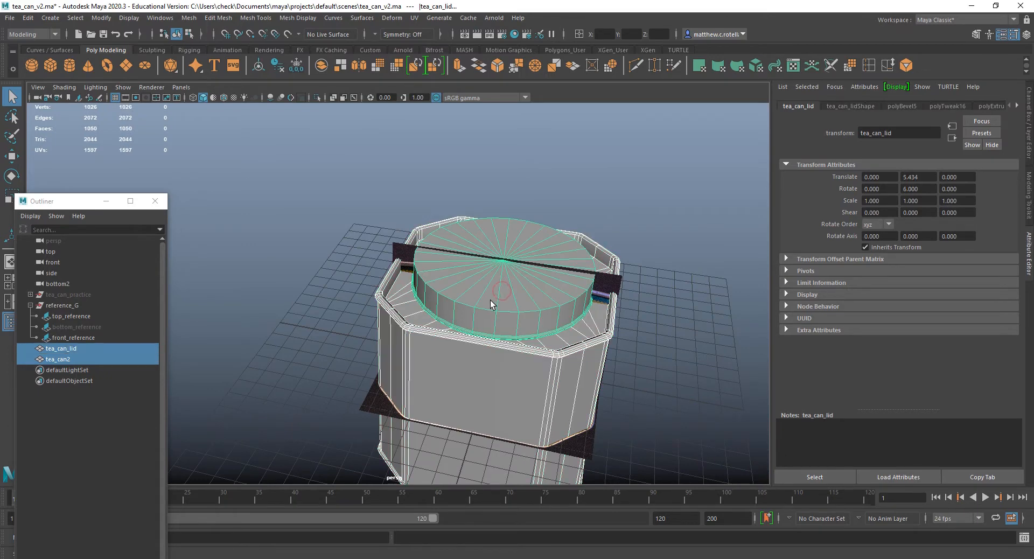
pyautogui.press('3')
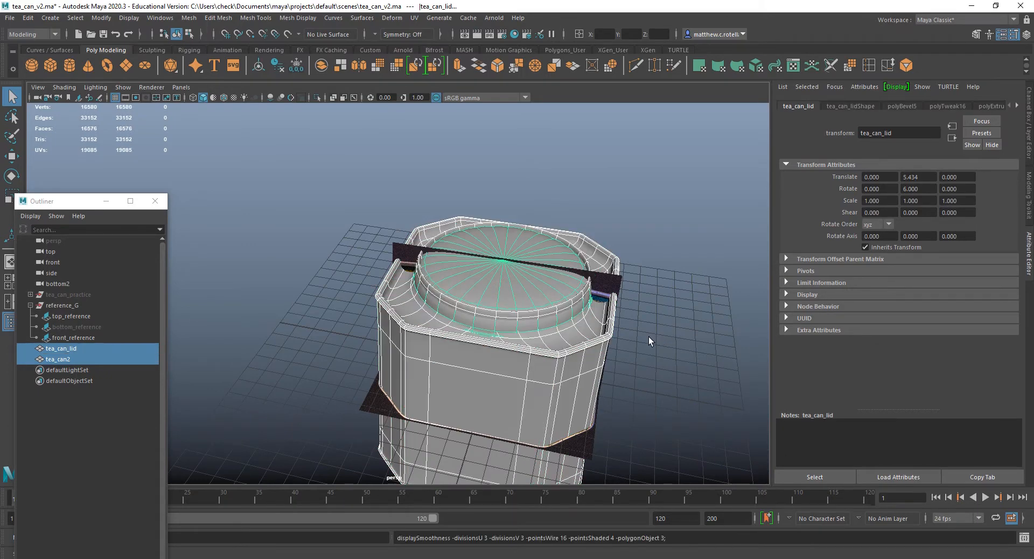
pyautogui.click(648, 339)
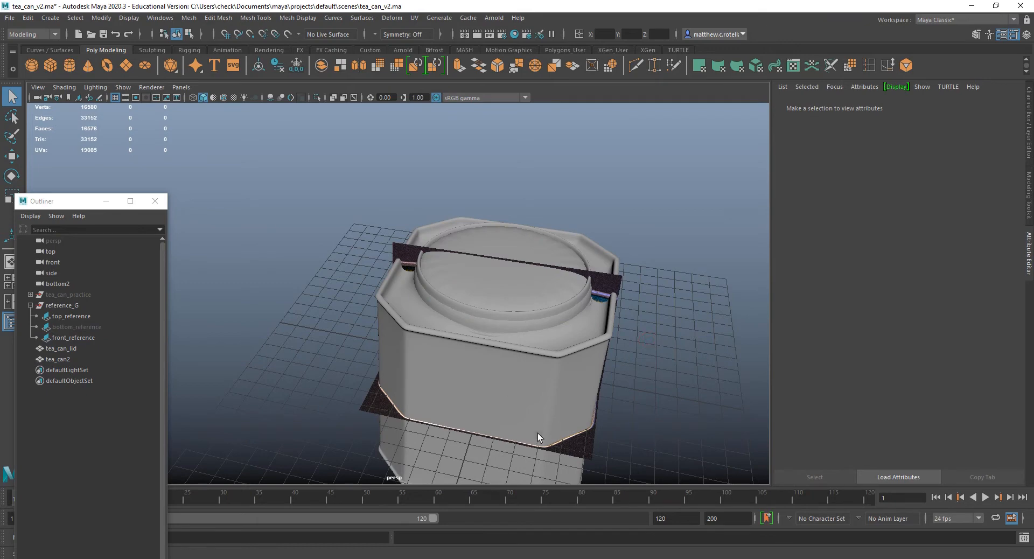
pyautogui.keyDown('alt'); pyautogui.moveTo(599, 347); pyautogui.dragTo(524, 298, button='middle'); pyautogui.keyUp('alt')
pyautogui.press('super')
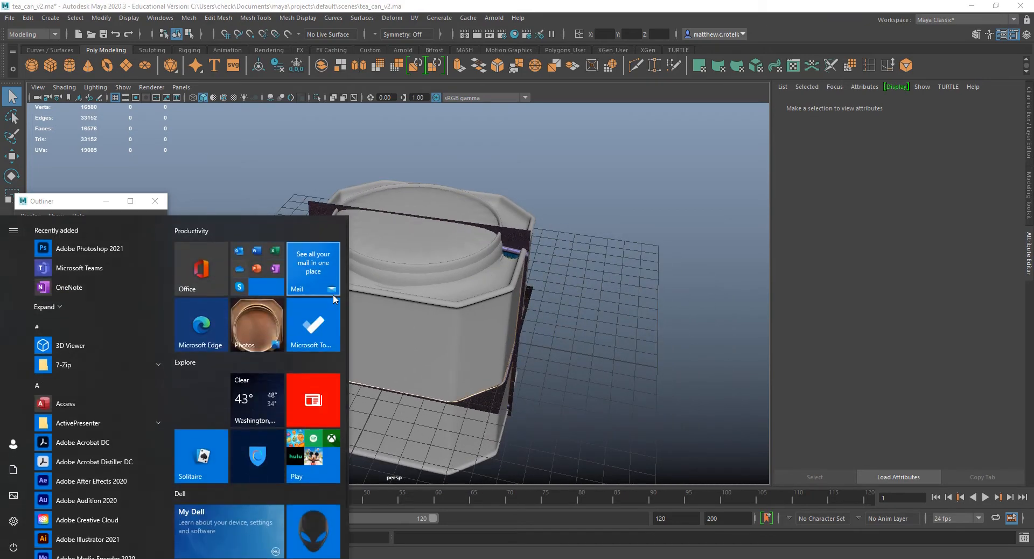
pyautogui.click(354, 4)
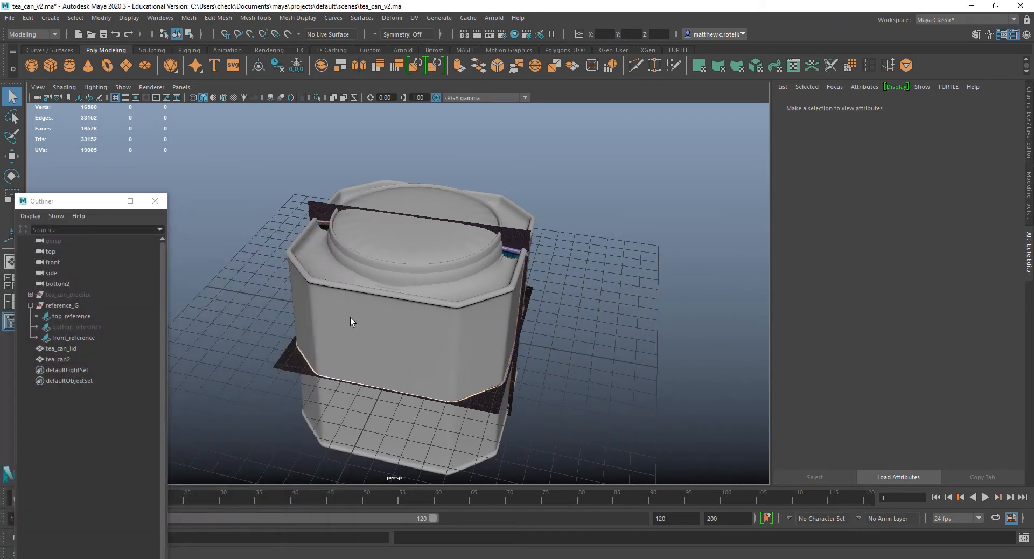
pyautogui.keyDown('alt'); pyautogui.moveTo(350, 317); pyautogui.dragTo(451, 301); pyautogui.keyUp('alt')
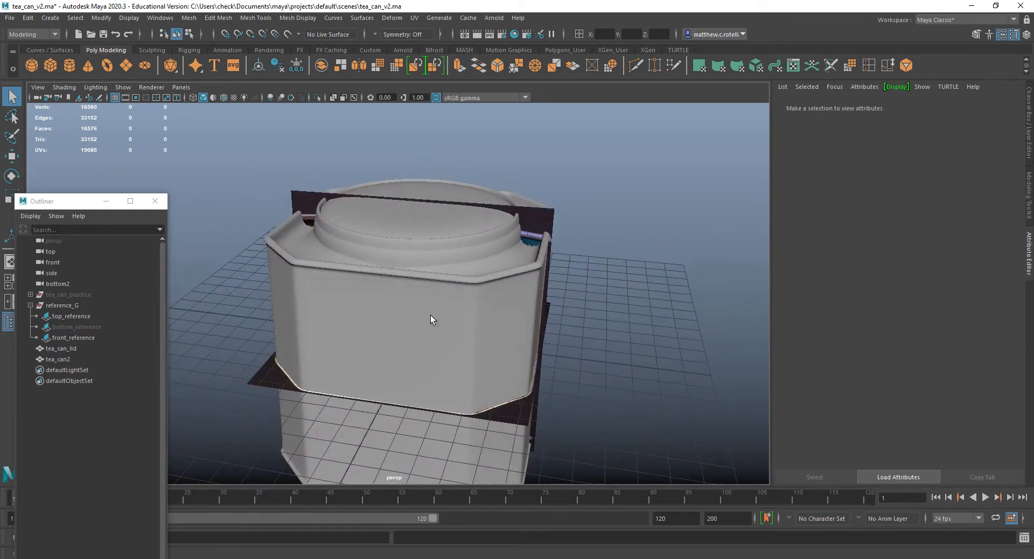
# Turn off smooth mesh preview for both tea_can2 and tea_can_lid.
pyautogui.click(402, 304)
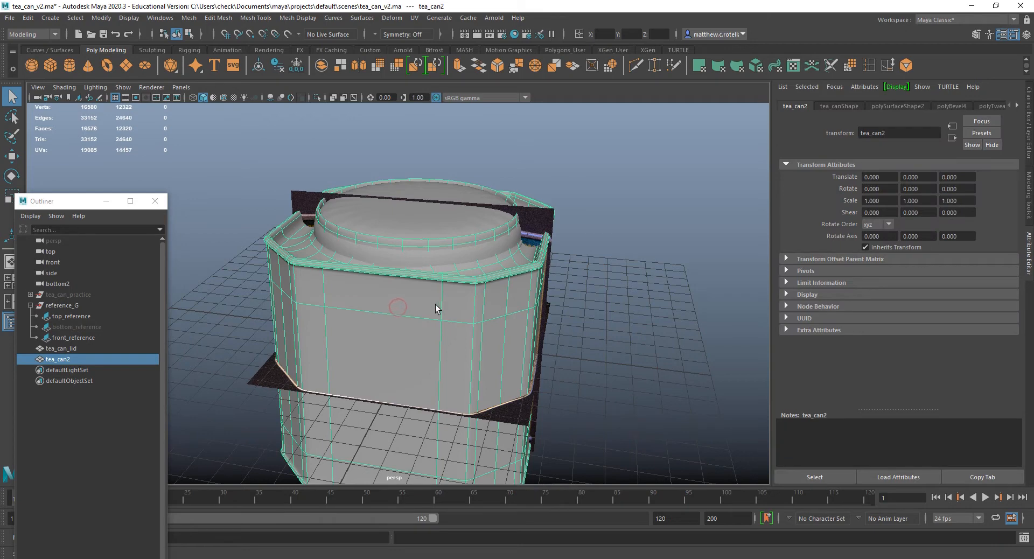
pyautogui.press('1')
pyautogui.click(419, 258)
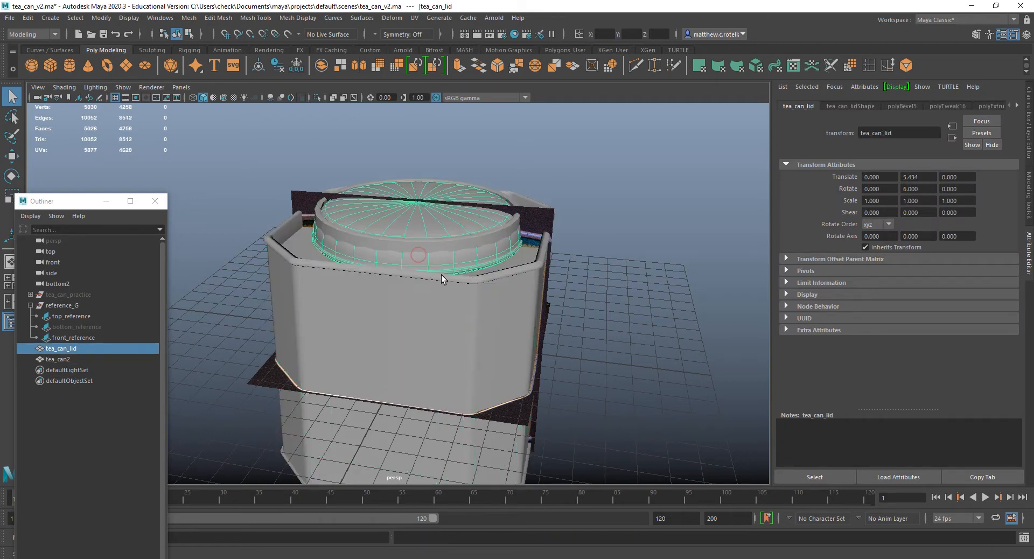
pyautogui.press('1')
pyautogui.press('3')
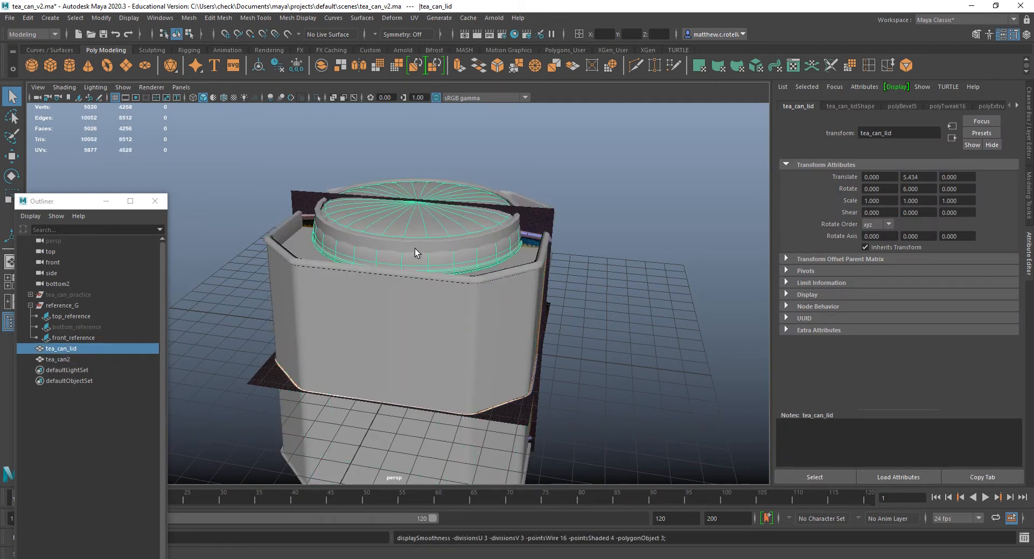
pyautogui.press('1')
pyautogui.click(416, 284)
pyautogui.press('1')
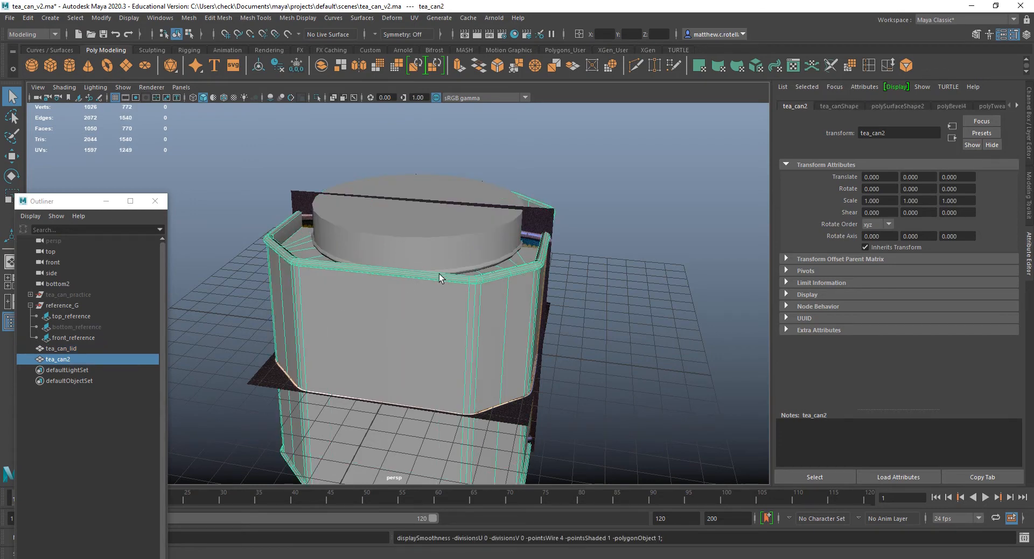
# Chamfer the centre vertex of the lid's top face with a width of 0.25.
pyautogui.keyDown('alt'); pyautogui.moveTo(439, 274); pyautogui.dragTo(413, 289); pyautogui.keyUp('alt')
pyautogui.click(405, 266)
pyautogui.scroll(5, 409, 267)
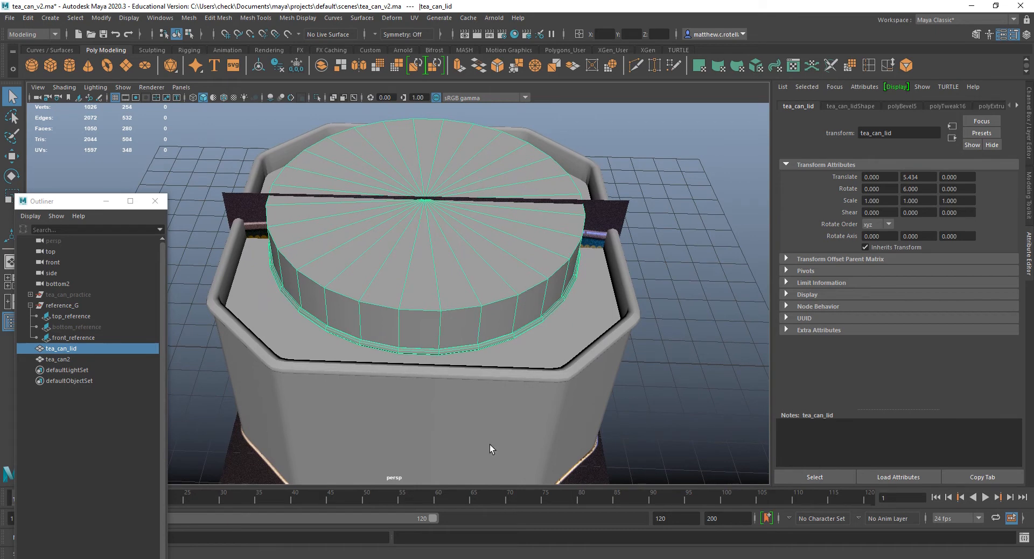
pyautogui.keyDown('alt'); pyautogui.moveTo(490, 445); pyautogui.dragTo(513, 382, button='middle'); pyautogui.keyUp('alt')
pyautogui.keyDown('alt'); pyautogui.moveTo(512, 383); pyautogui.dragTo(535, 371); pyautogui.keyUp('alt')
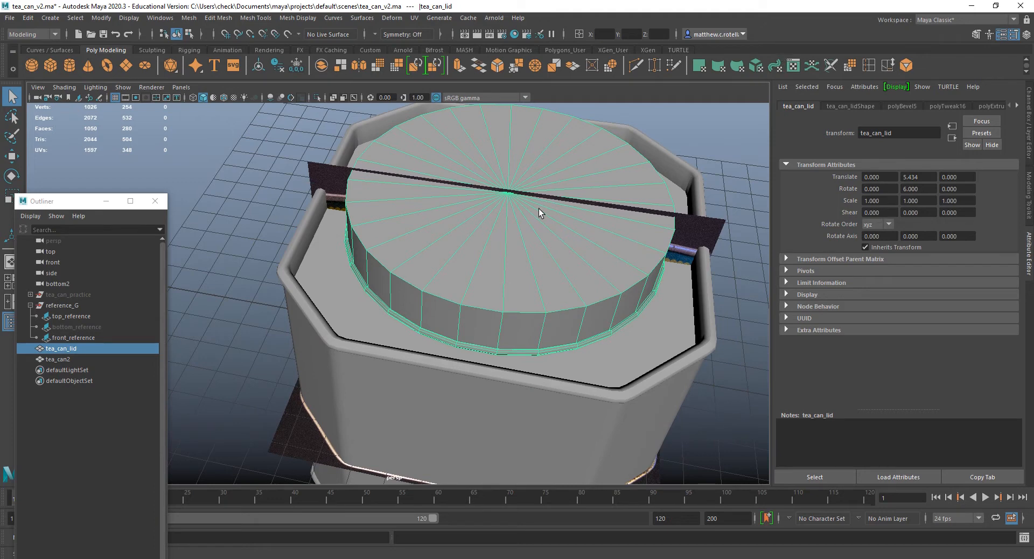
pyautogui.moveTo(497, 199); pyautogui.dragTo(451, 194, button='right')
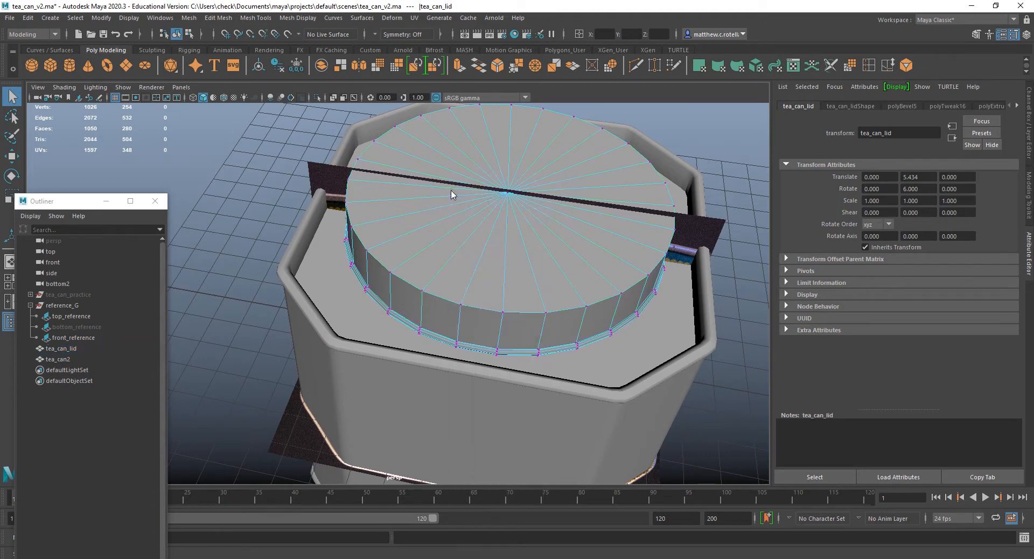
pyautogui.click(508, 194)
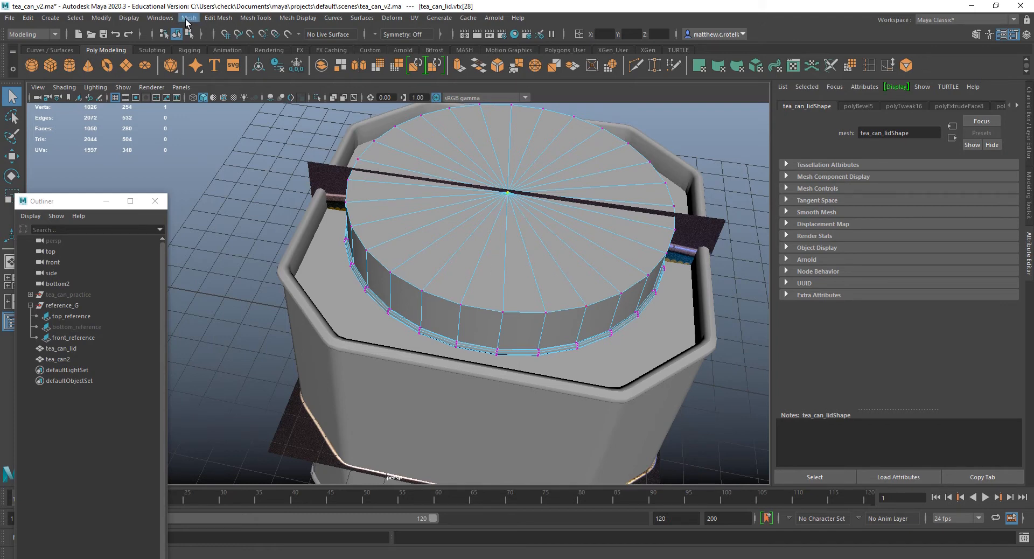
pyautogui.click(210, 19)
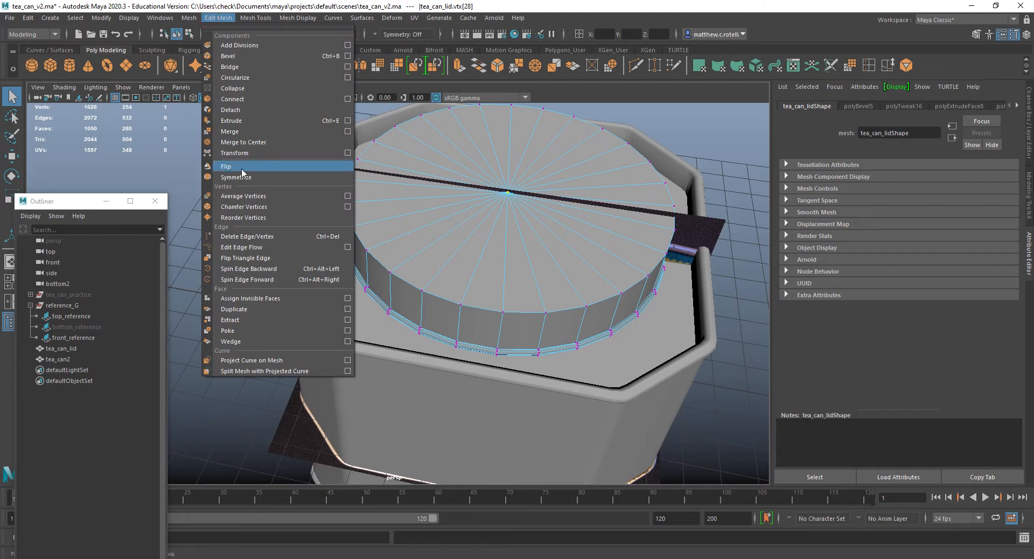
pyautogui.click(233, 205)
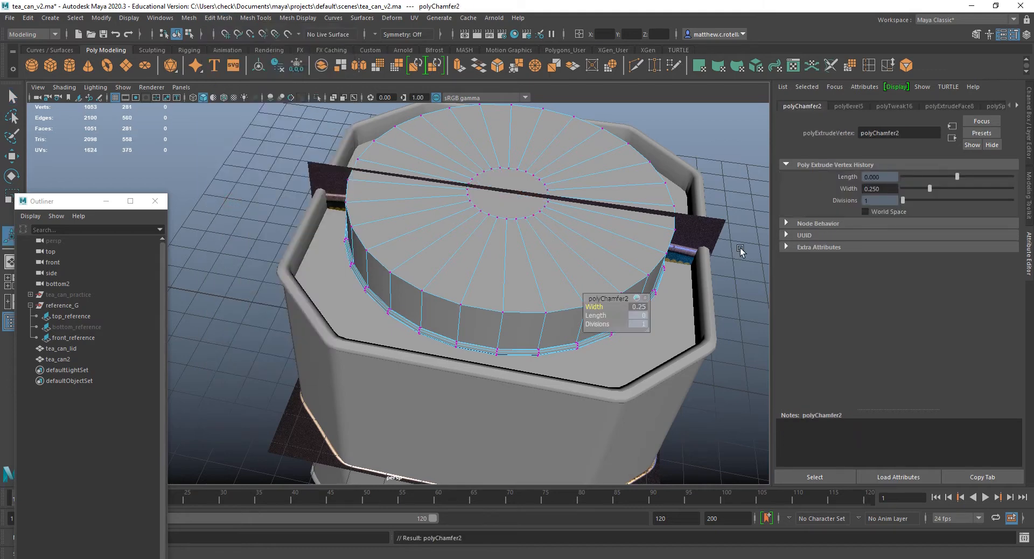
# Insert edge loops on both sides of the lid's top outer edge, one on the top face and one on the side wall.
pyautogui.click(869, 66)
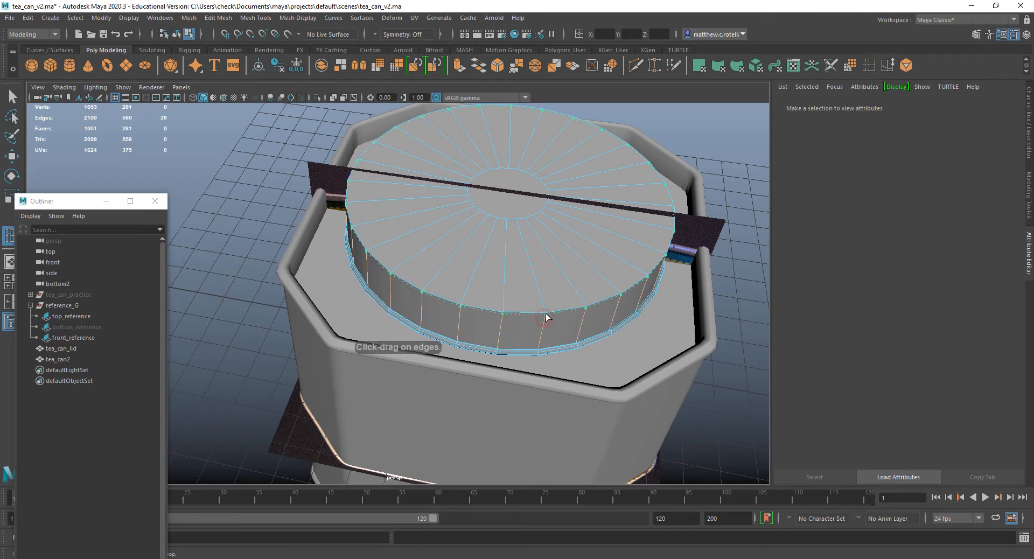
pyautogui.click(546, 318)
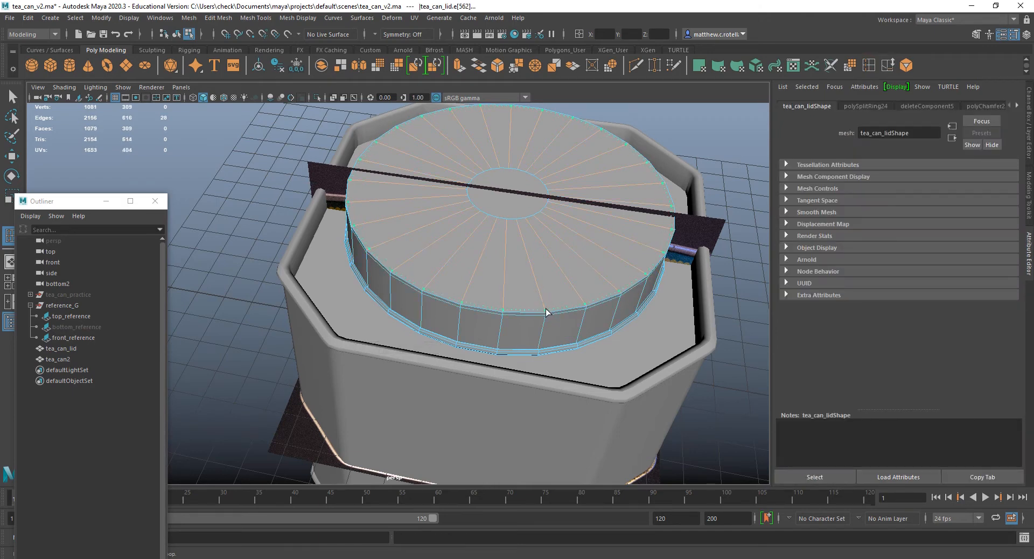
pyautogui.moveTo(546, 312); pyautogui.dragTo(624, 288)
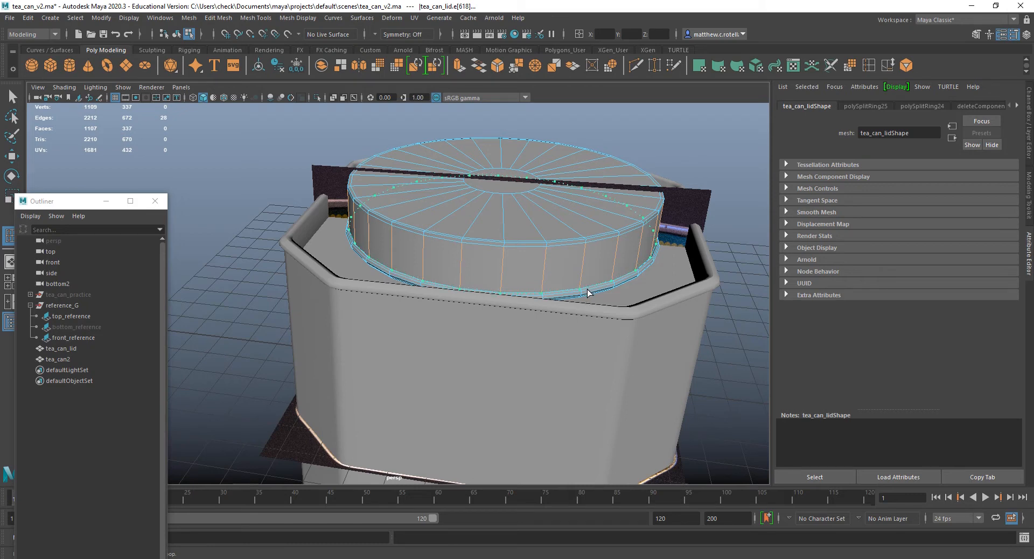
pyautogui.keyDown('alt'); pyautogui.moveTo(643, 304); pyautogui.dragTo(673, 317); pyautogui.keyUp('alt')
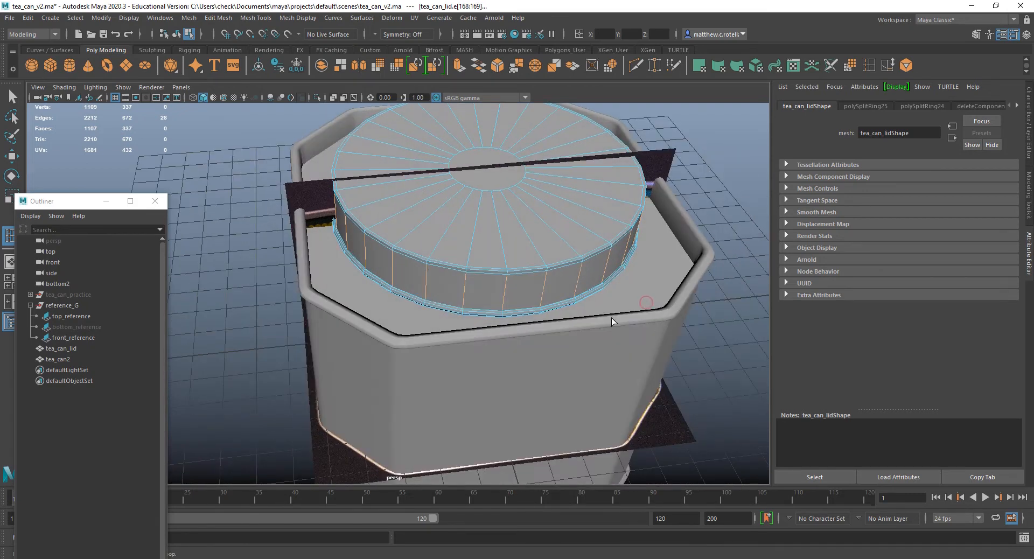
pyautogui.scroll(5, 612, 318)
pyautogui.keyDown('alt'); pyautogui.moveTo(590, 309); pyautogui.dragTo(574, 308, button='middle'); pyautogui.keyUp('alt')
pyautogui.scroll(8, 574, 308)
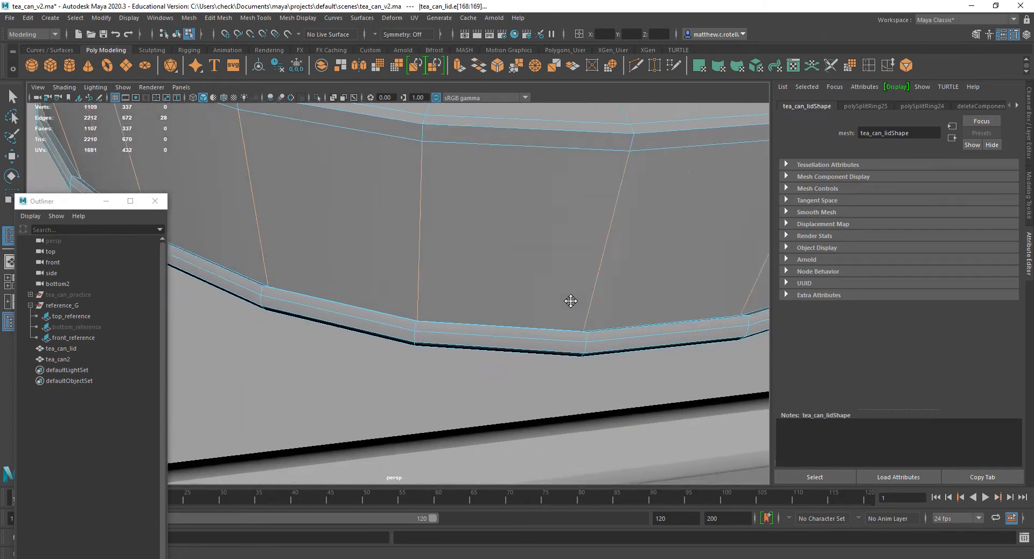
pyautogui.scroll(10, 545, 305)
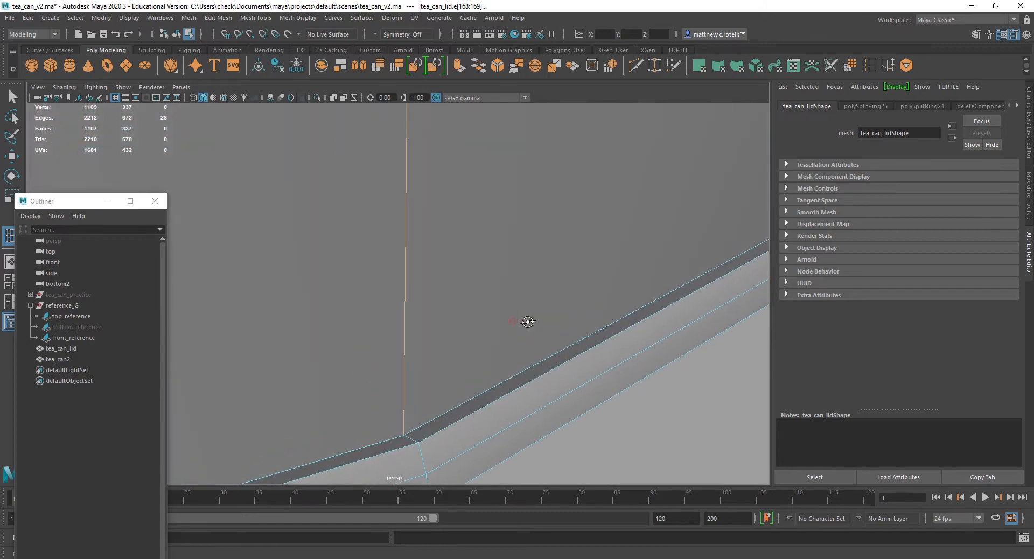
pyautogui.hotkey('ctrl', 'z')
pyautogui.scroll(-5, 428, 402)
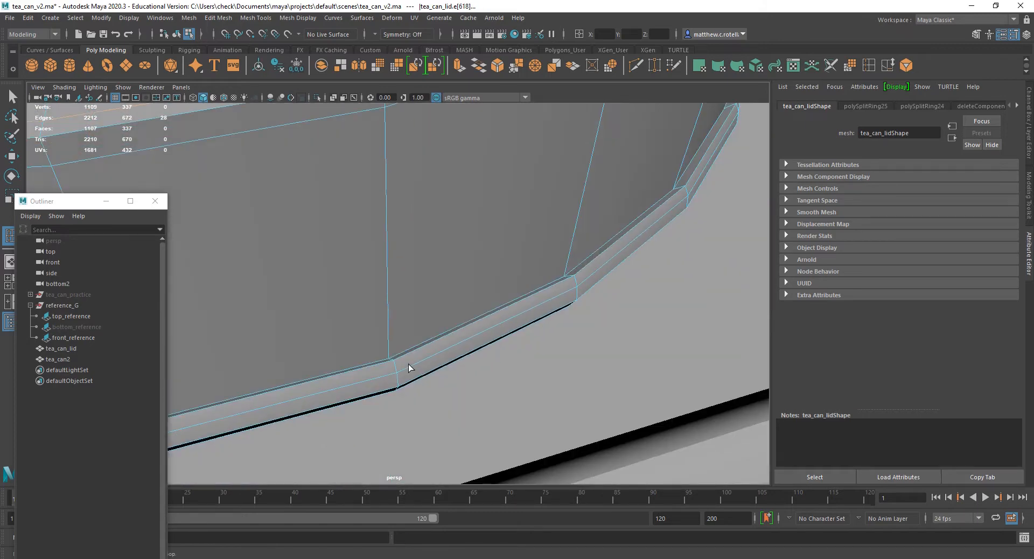
pyautogui.hotkey('ctrl', 'z')
pyautogui.hotkey('ctrl', 'z')
pyautogui.hotkey('ctrl', 'z')
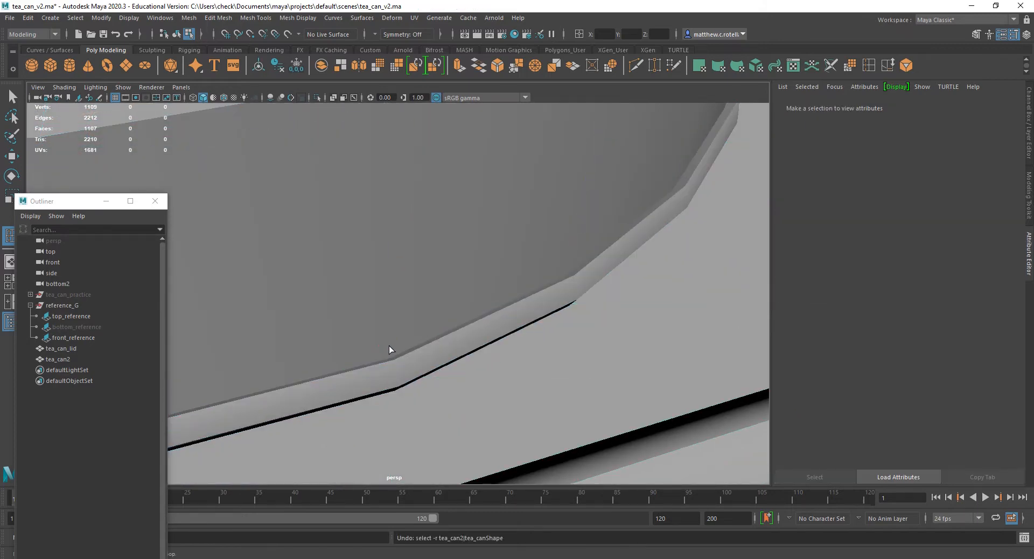
pyautogui.hotkey('ctrl', 'z')
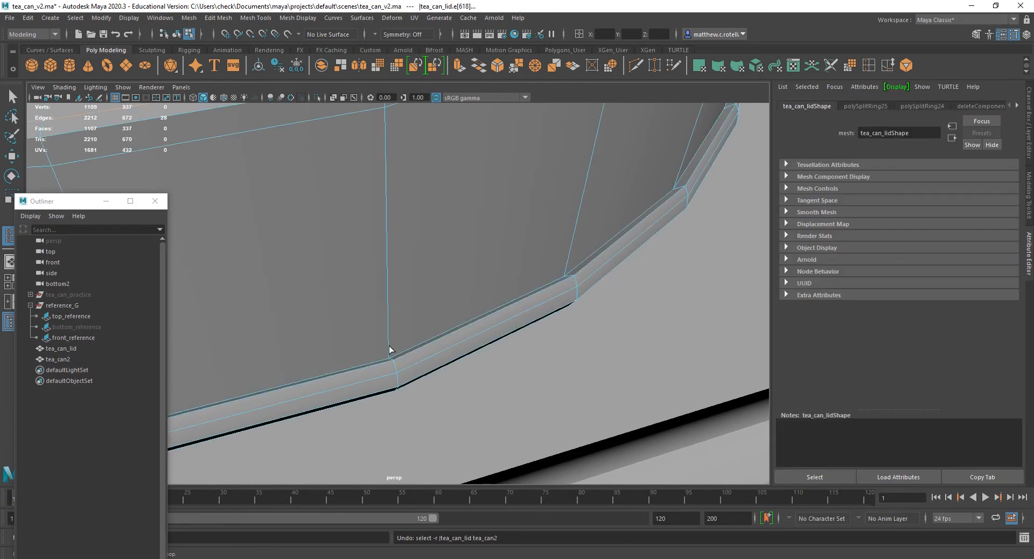
pyautogui.hotkey('ctrl', 'z')
# Insert an edge loop around the lid's outer side wall just above the rounded lower rim.
pyautogui.scroll(-4, 390, 341)
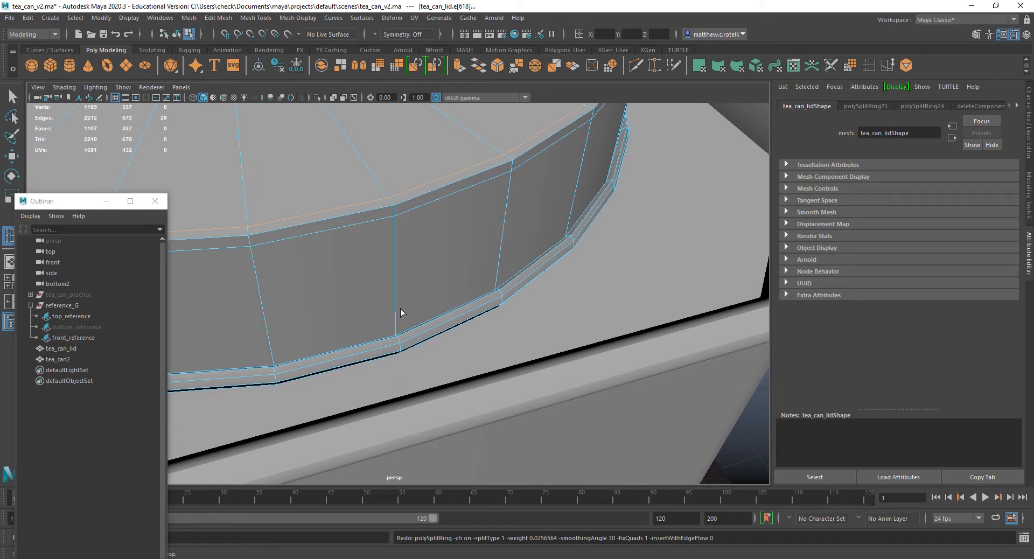
pyautogui.click(396, 320)
pyautogui.moveTo(396, 322); pyautogui.dragTo(398, 334)
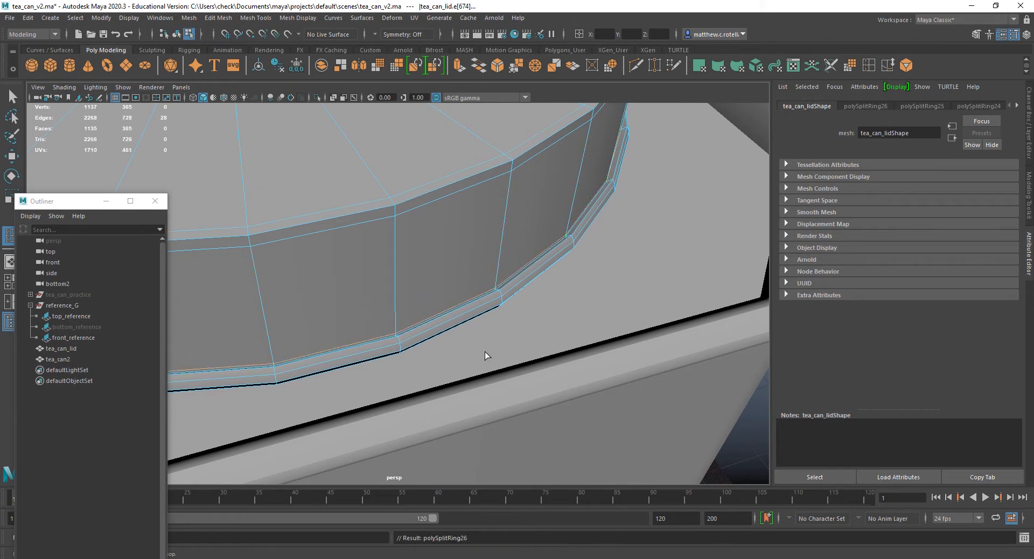
pyautogui.scroll(-4, 486, 340)
pyautogui.keyDown('alt'); pyautogui.moveTo(487, 339); pyautogui.dragTo(459, 340); pyautogui.keyUp('alt')
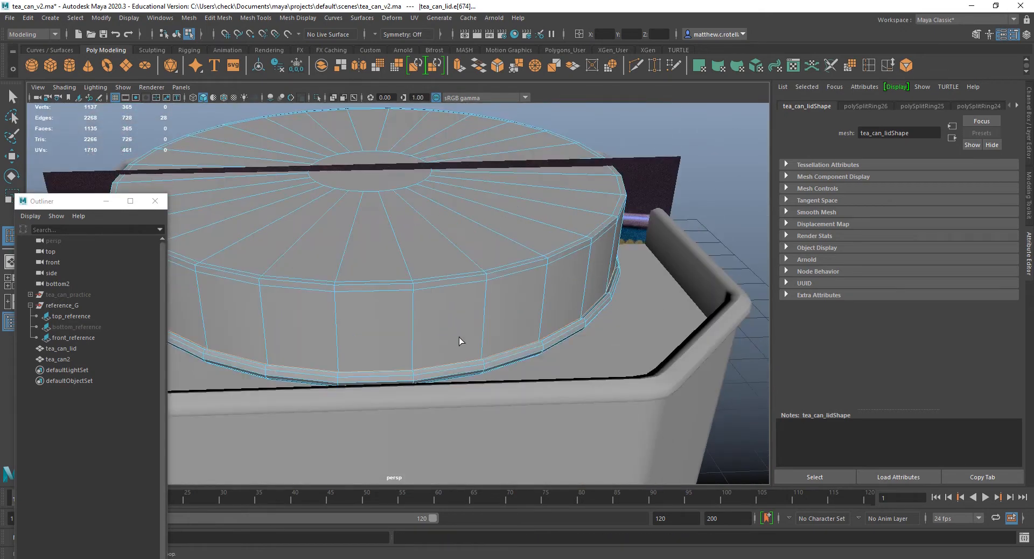
# Hide tea_can2 so the lid can be edited alone.
pyautogui.click(59, 359)
pyautogui.press('h')
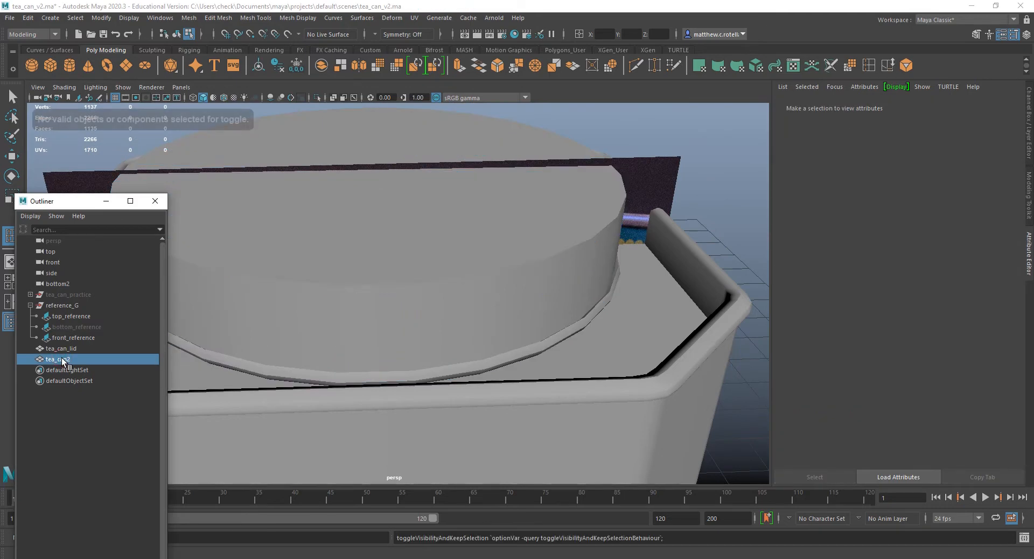
pyautogui.press('q')
pyautogui.click(63, 362)
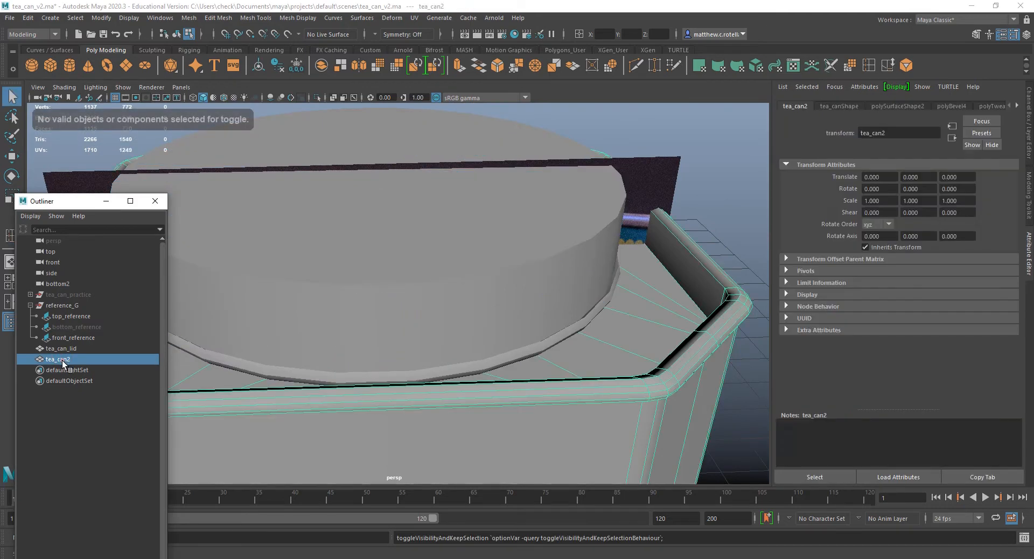
pyautogui.press('h')
pyautogui.click(437, 305)
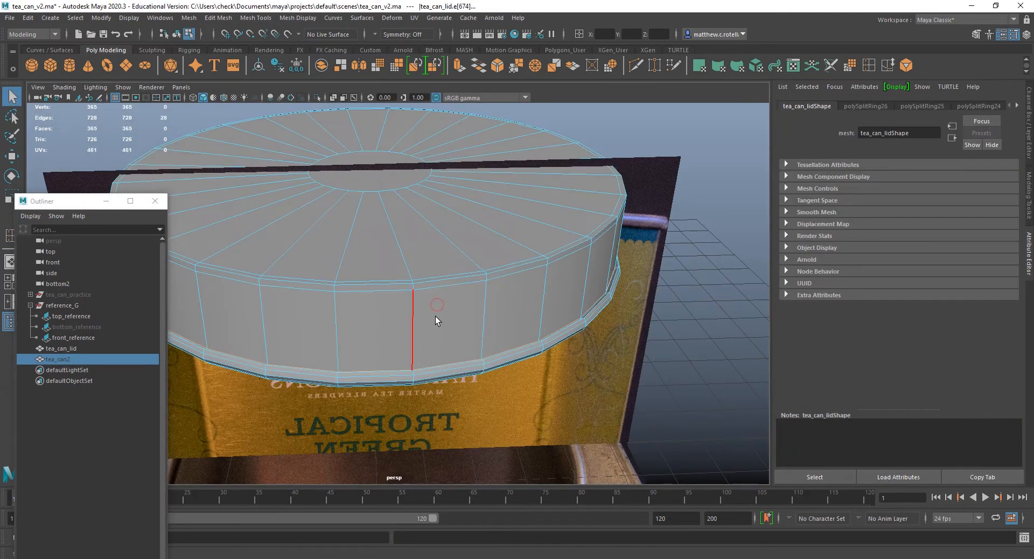
# Insert an edge loop around the lid's inner wall close to the lower rim.
pyautogui.keyDown('alt'); pyautogui.moveTo(430, 319); pyautogui.dragTo(462, 282); pyautogui.keyUp('alt')
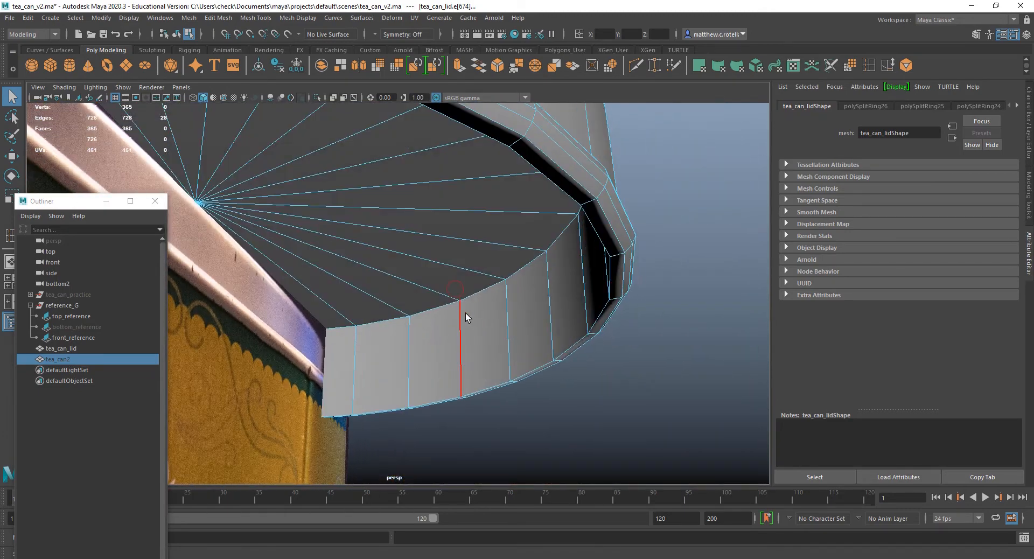
pyautogui.click(10, 235)
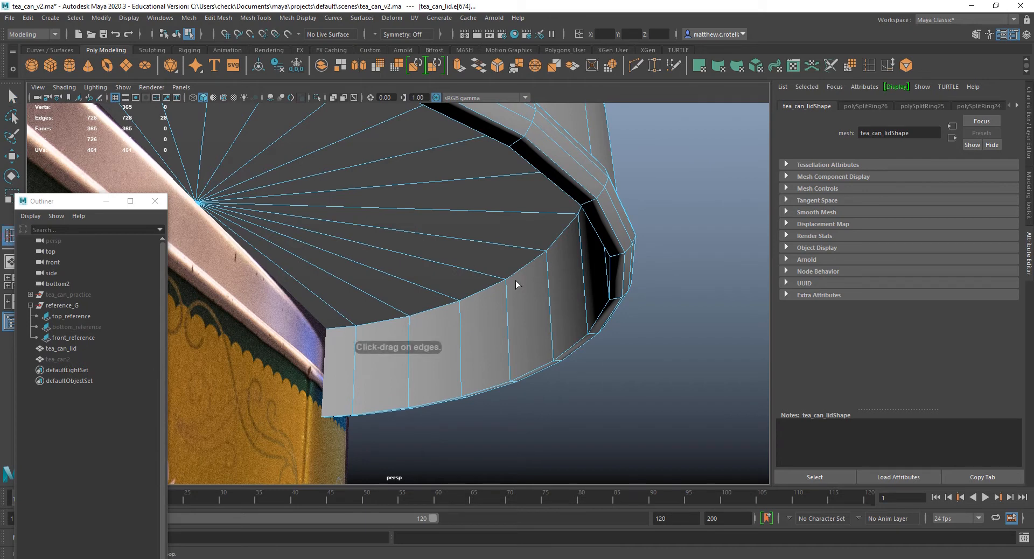
pyautogui.moveTo(553, 355); pyautogui.dragTo(553, 359)
pyautogui.press('q')
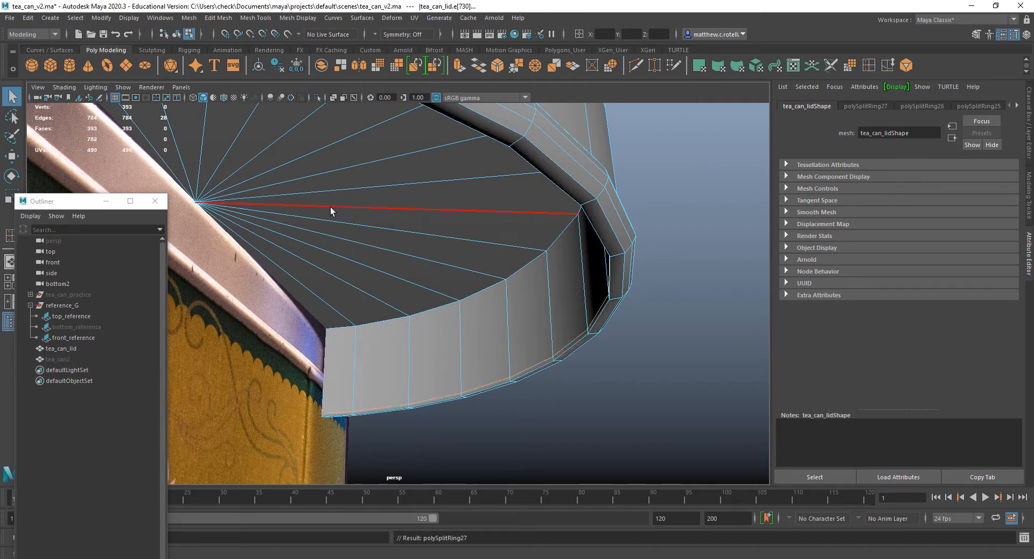
# Chamfer the centre vertex of the lid's inner ceiling with a width of 0.25.
pyautogui.moveTo(331, 211); pyautogui.dragTo(280, 213, button='right')
pyautogui.click(197, 202)
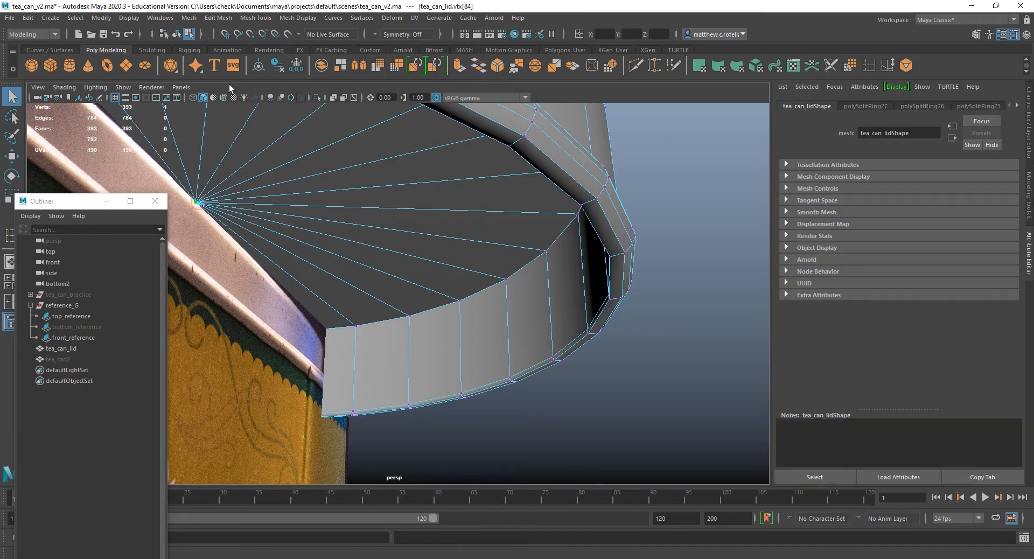
pyautogui.click(214, 20)
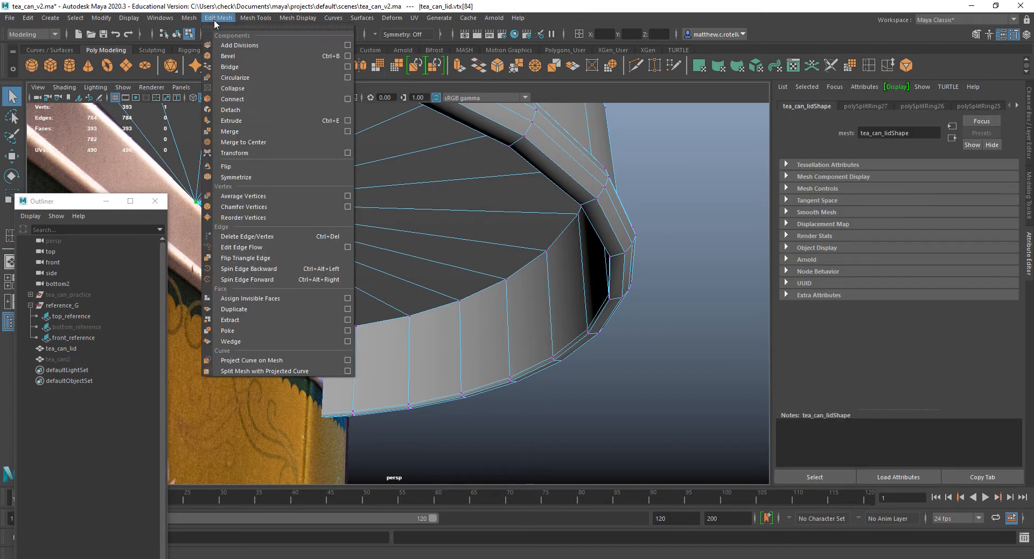
pyautogui.click(264, 207)
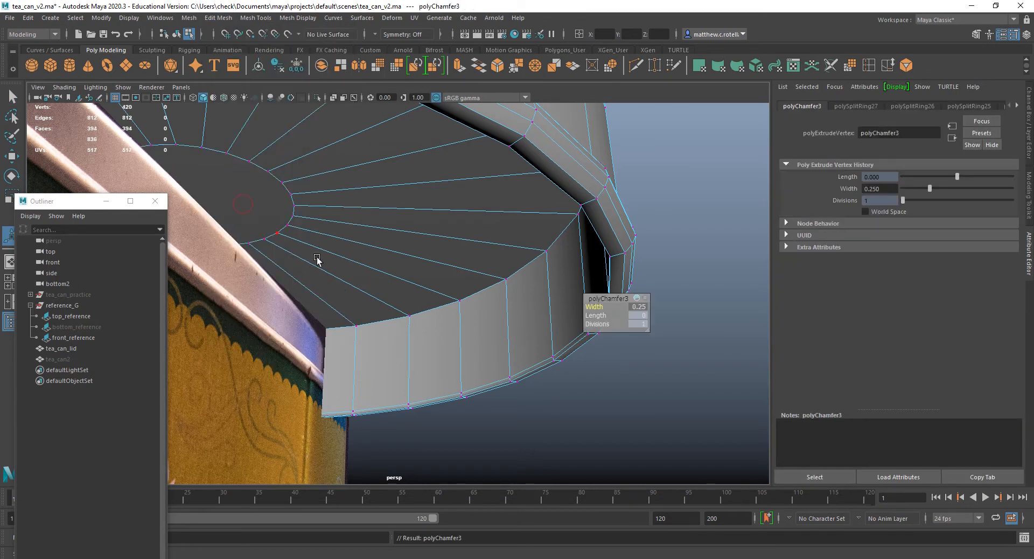
# Insert edge loops on both sides of the corner between the lid's inner ceiling and its inner wall.
pyautogui.click(862, 66)
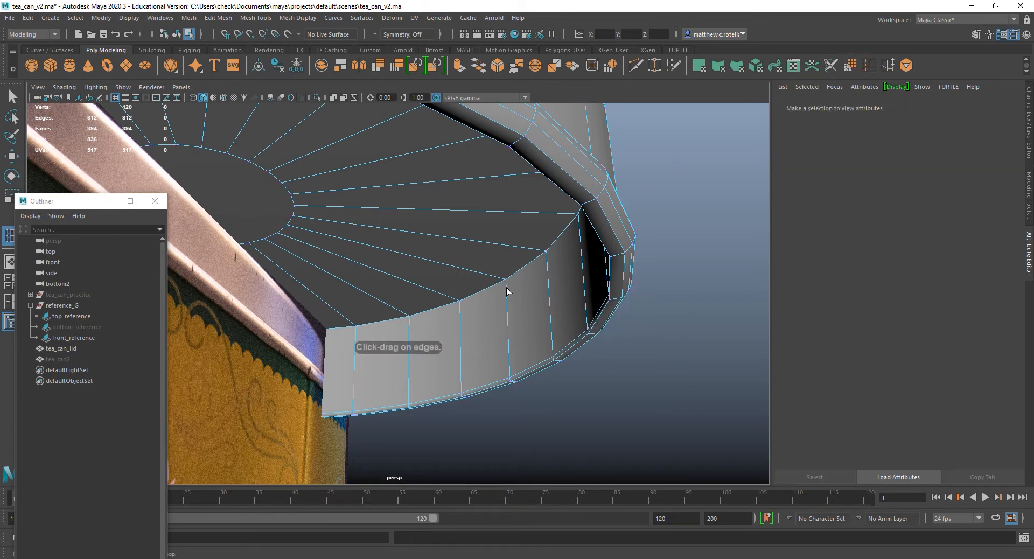
pyautogui.moveTo(507, 291); pyautogui.dragTo(501, 280)
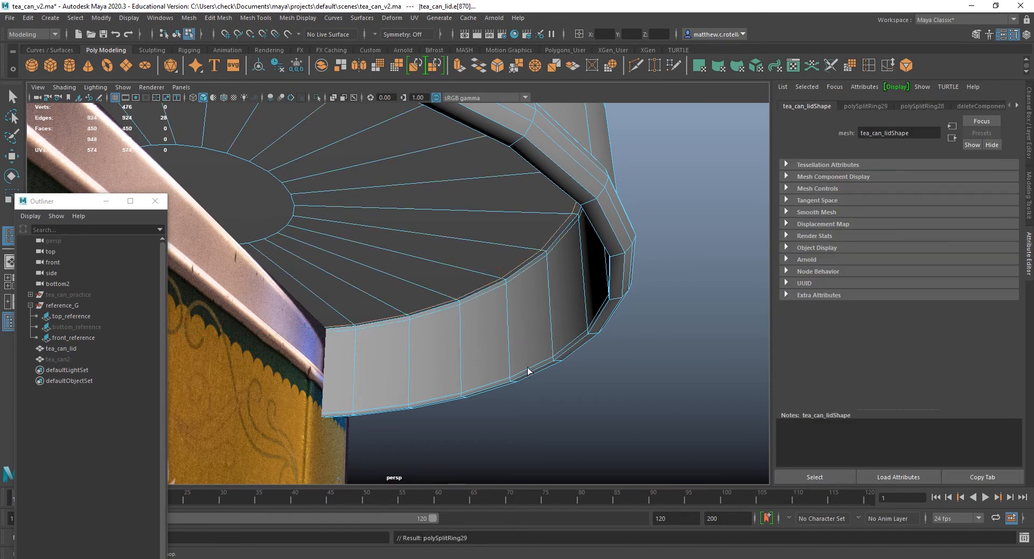
pyautogui.keyDown('alt'); pyautogui.moveTo(528, 370); pyautogui.dragTo(482, 275); pyautogui.keyUp('alt')
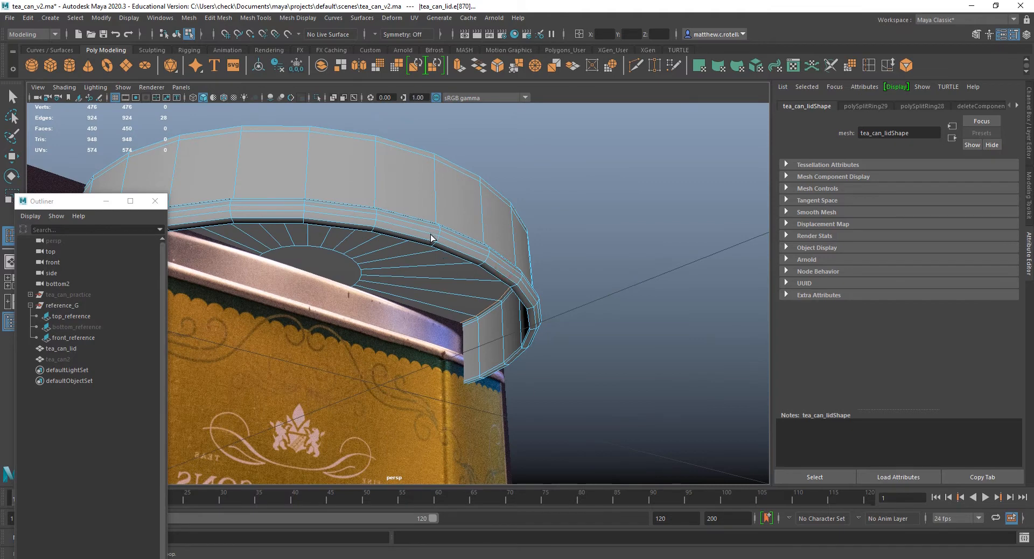
# Inspect the lid from above and below in smooth preview, comparing it with the unsmoothed mesh.
pyautogui.moveTo(413, 201); pyautogui.dragTo(455, 192, button='right')
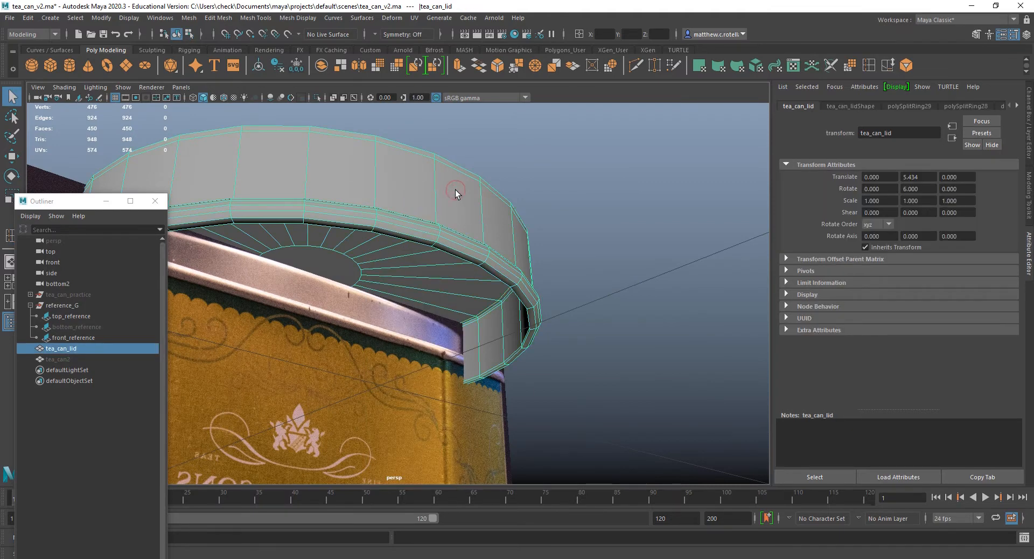
pyautogui.press('3')
pyautogui.keyDown('alt'); pyautogui.moveTo(563, 257); pyautogui.dragTo(541, 309); pyautogui.keyUp('alt')
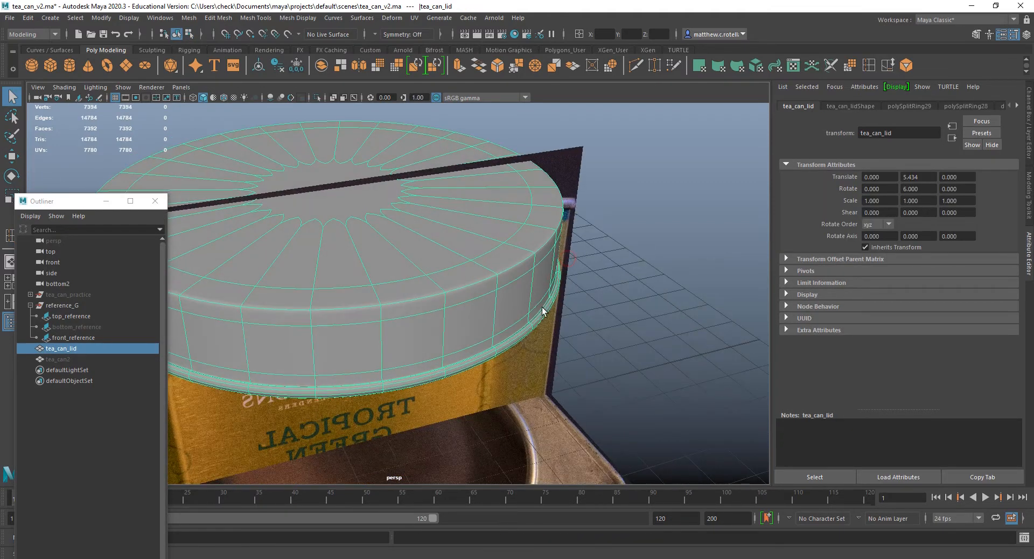
pyautogui.press('1')
pyautogui.press('3')
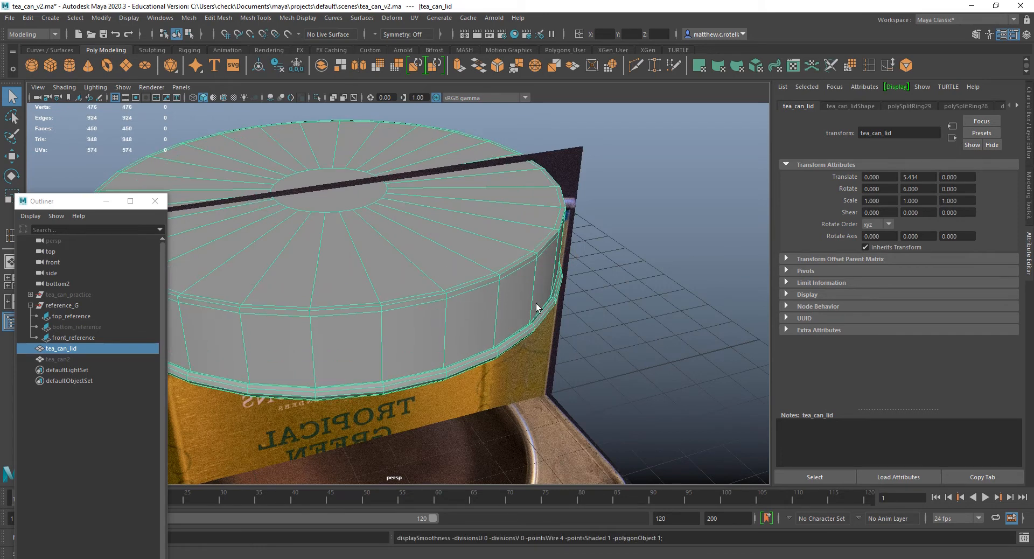
pyautogui.click(608, 295)
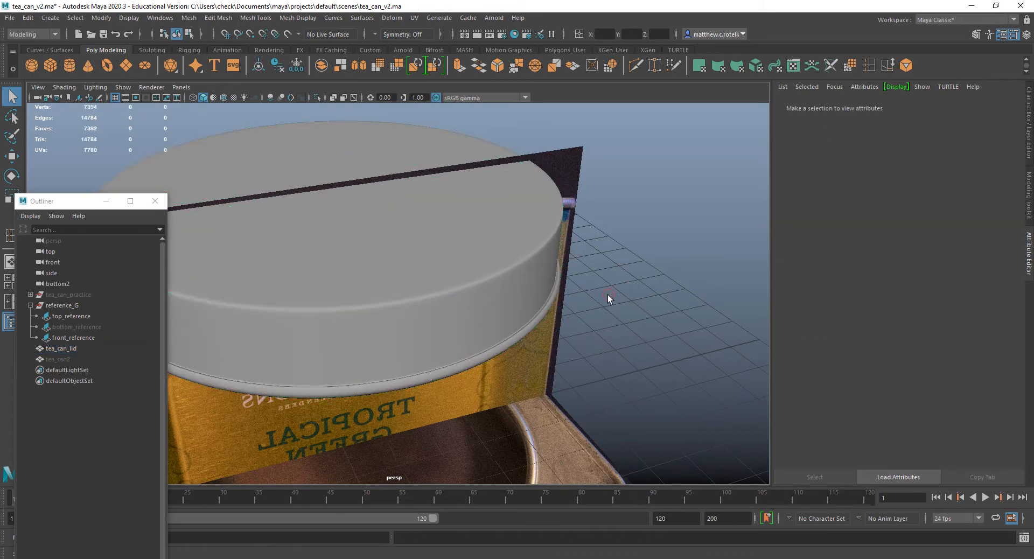
pyautogui.click(545, 300)
pyautogui.press('1')
pyautogui.keyDown('alt'); pyautogui.moveTo(638, 292); pyautogui.dragTo(680, 240); pyautogui.keyUp('alt')
pyautogui.press('3')
pyautogui.click(660, 257)
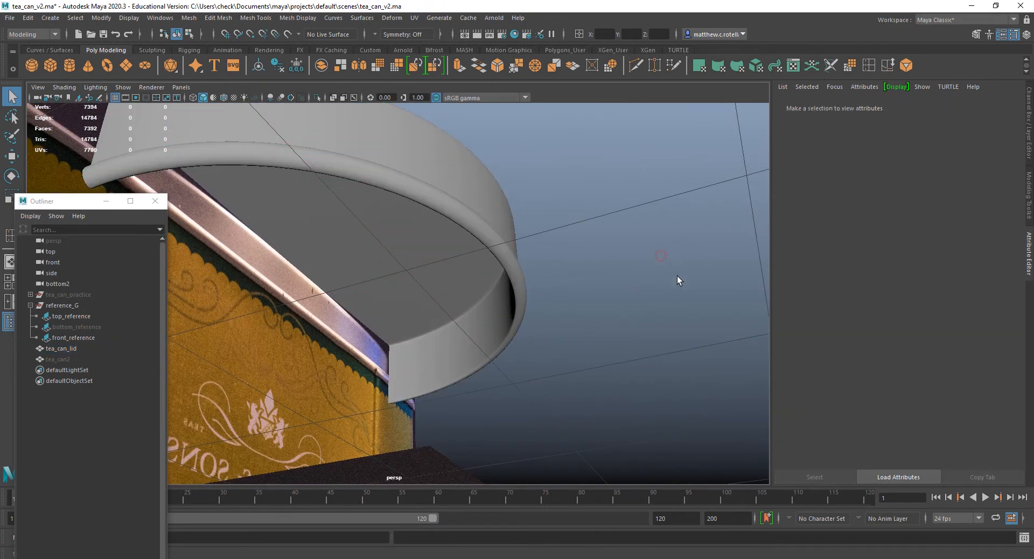
pyautogui.click(492, 304)
pyautogui.press('1')
pyautogui.keyDown('alt'); pyautogui.moveTo(552, 254); pyautogui.dragTo(466, 315); pyautogui.keyUp('alt')
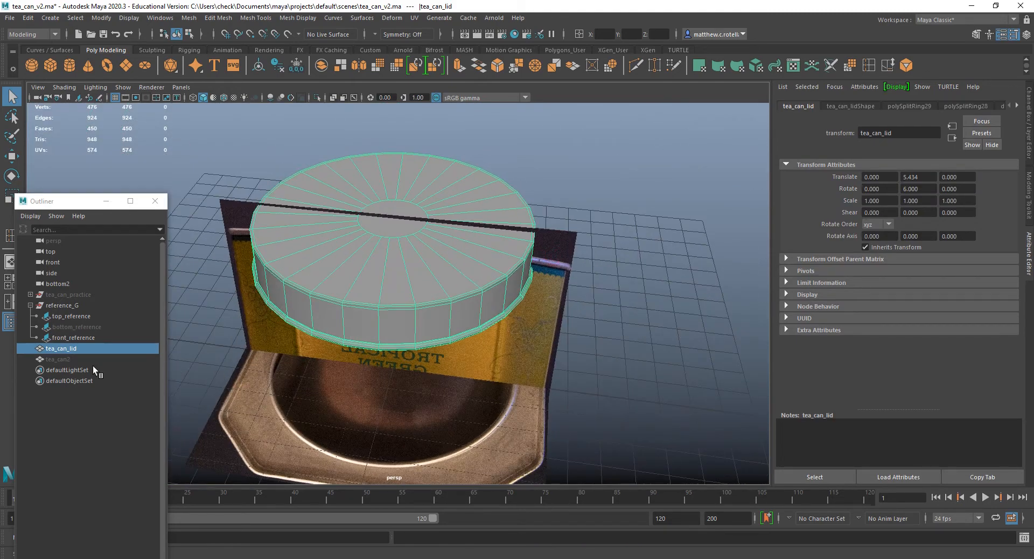
# Hide tea_can_lid and show tea_can2 for editing.
pyautogui.press('h')
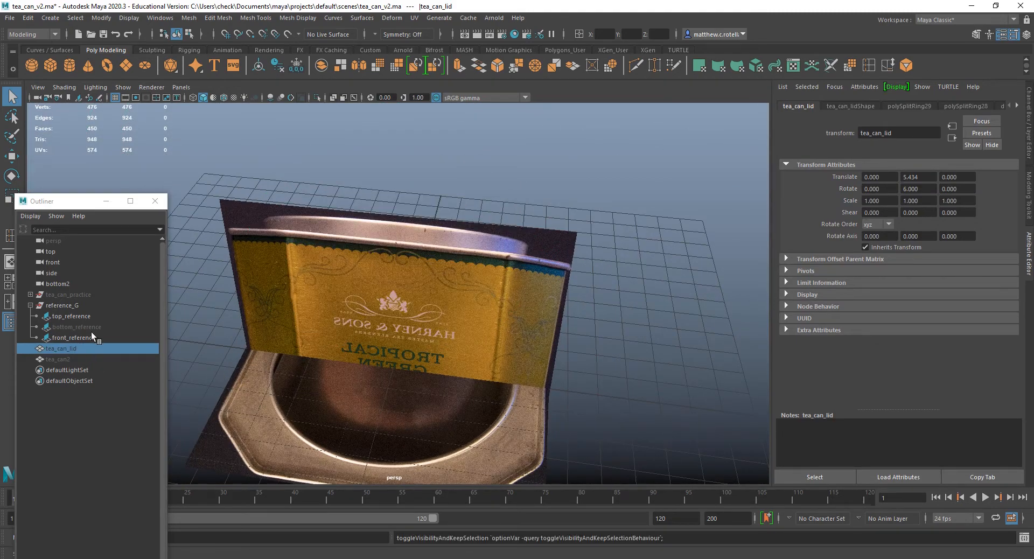
pyautogui.click(60, 360)
pyautogui.press('h')
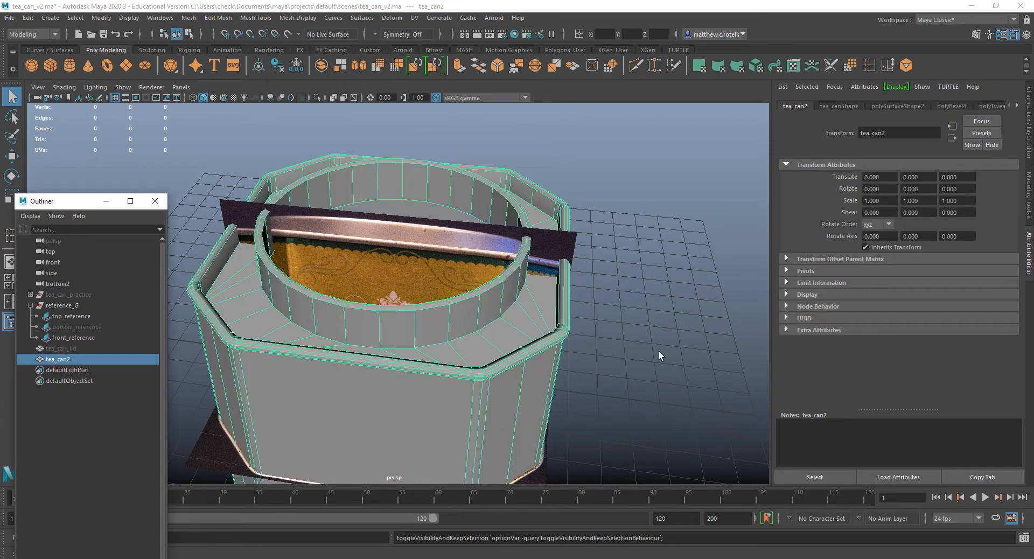
# Insert edge loops on both sides of the outer base edge where the can's round neck meets the top surface.
pyautogui.keyDown('alt'); pyautogui.moveTo(515, 306); pyautogui.dragTo(489, 309); pyautogui.keyUp('alt')
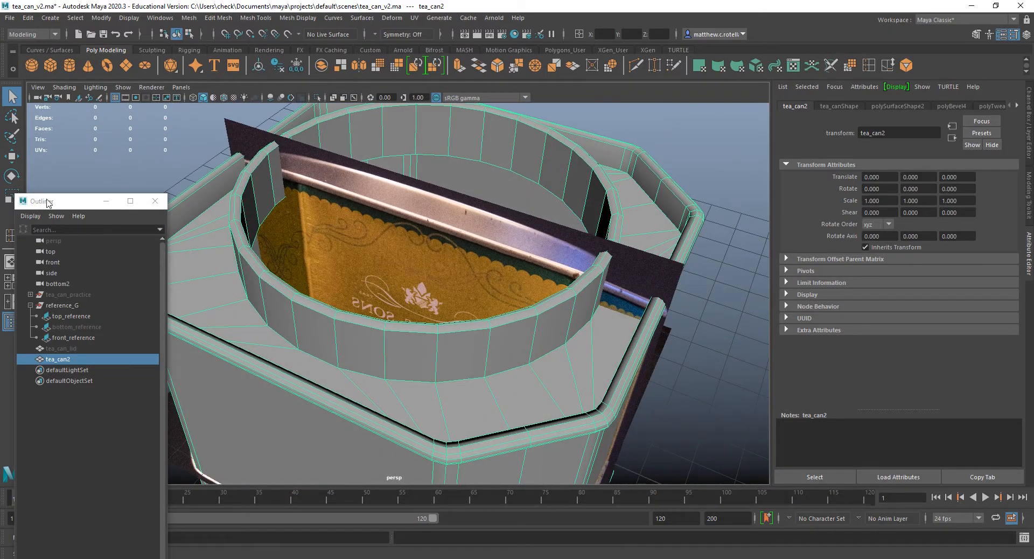
pyautogui.moveTo(47, 200); pyautogui.dragTo(0, 200)
pyautogui.scroll(3, 368, 246)
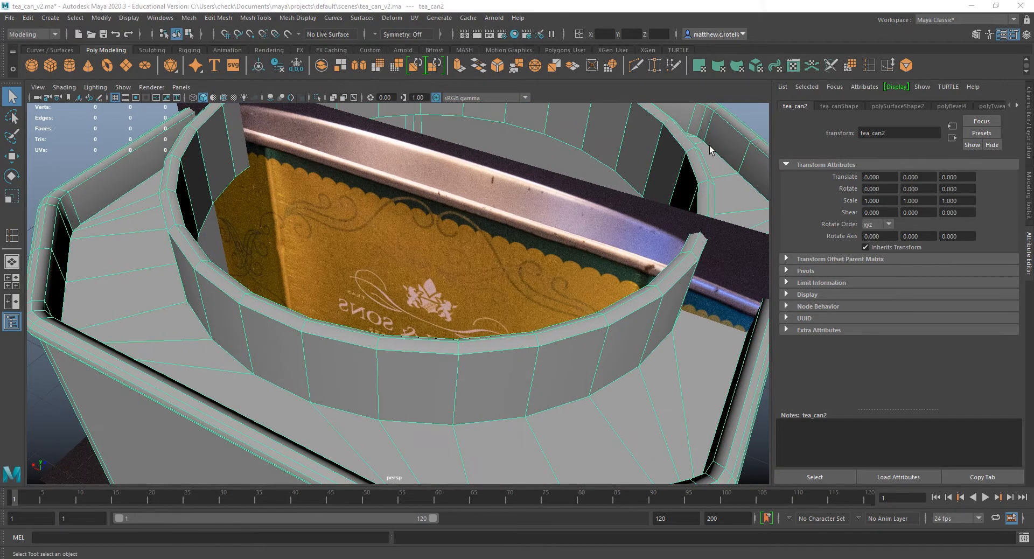
pyautogui.click(867, 70)
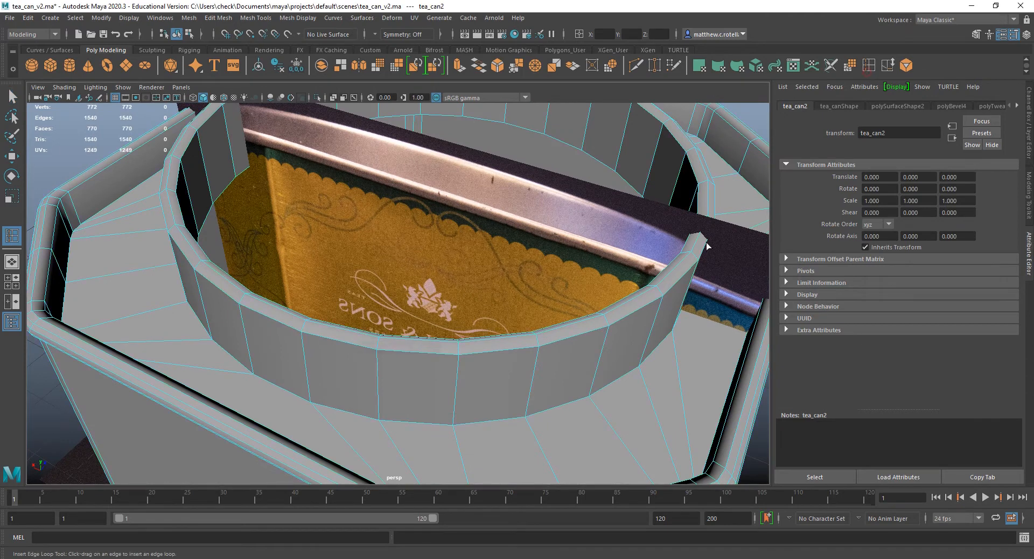
pyautogui.click(525, 419)
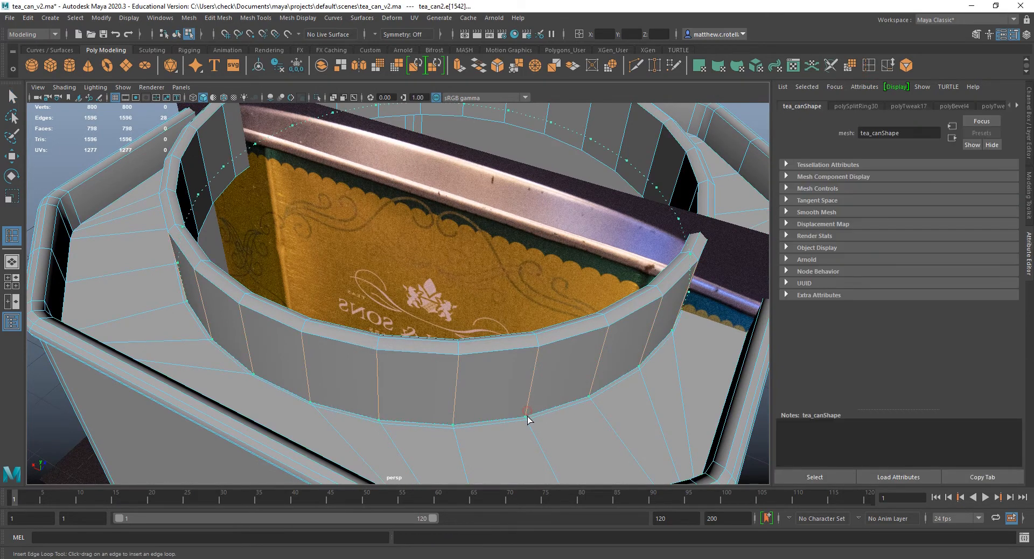
pyautogui.click(526, 417)
# Insert edge loops just below the neck's top rim on its outer and inner walls.
pyautogui.click(535, 351)
pyautogui.keyDown('alt'); pyautogui.moveTo(578, 359); pyautogui.dragTo(738, 344); pyautogui.keyUp('alt')
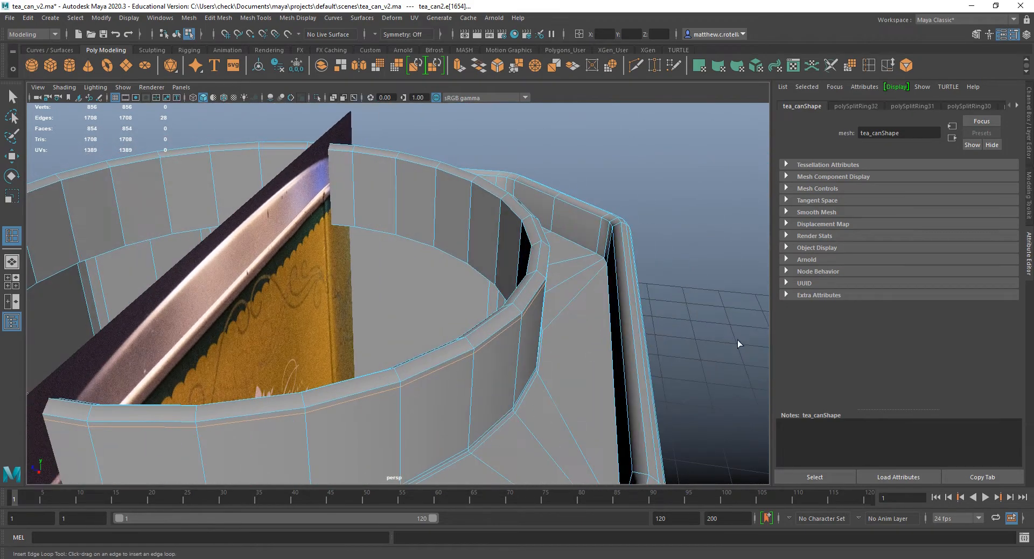
pyautogui.click(502, 204)
# Insert edge loops on both sides of the neck's inner bottom edge, on the can's underside surface and on the inner neck wall.
pyautogui.keyDown('alt'); pyautogui.moveTo(552, 280); pyautogui.dragTo(573, 325); pyautogui.keyUp('alt')
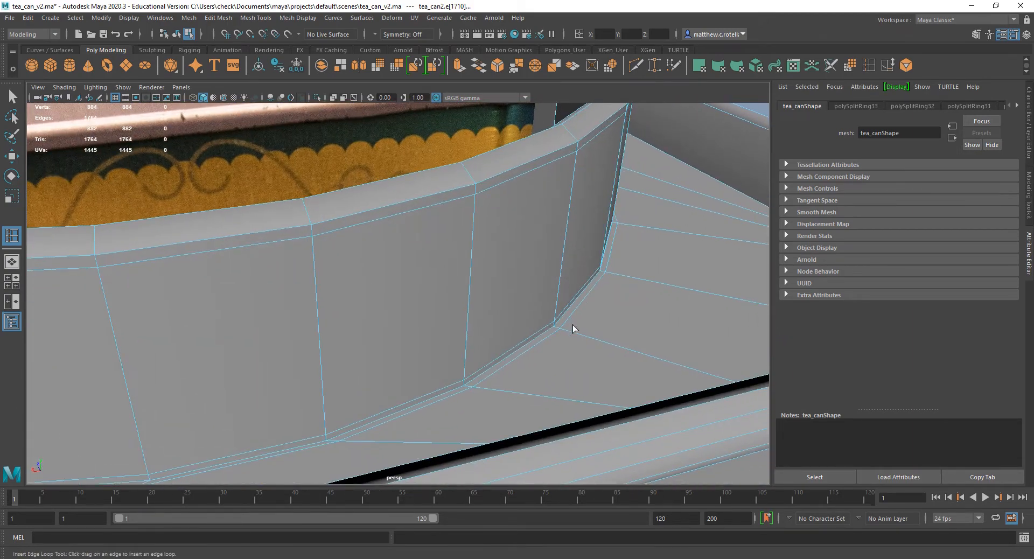
pyautogui.keyDown('alt'); pyautogui.moveTo(499, 320); pyautogui.dragTo(604, 261); pyautogui.keyUp('alt')
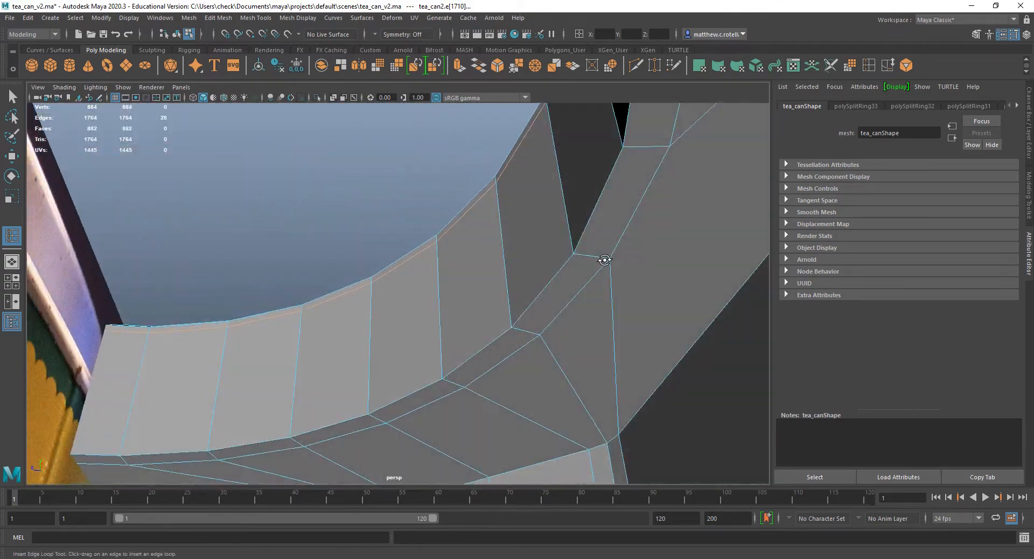
pyautogui.click(515, 333)
pyautogui.scroll(3, 510, 321)
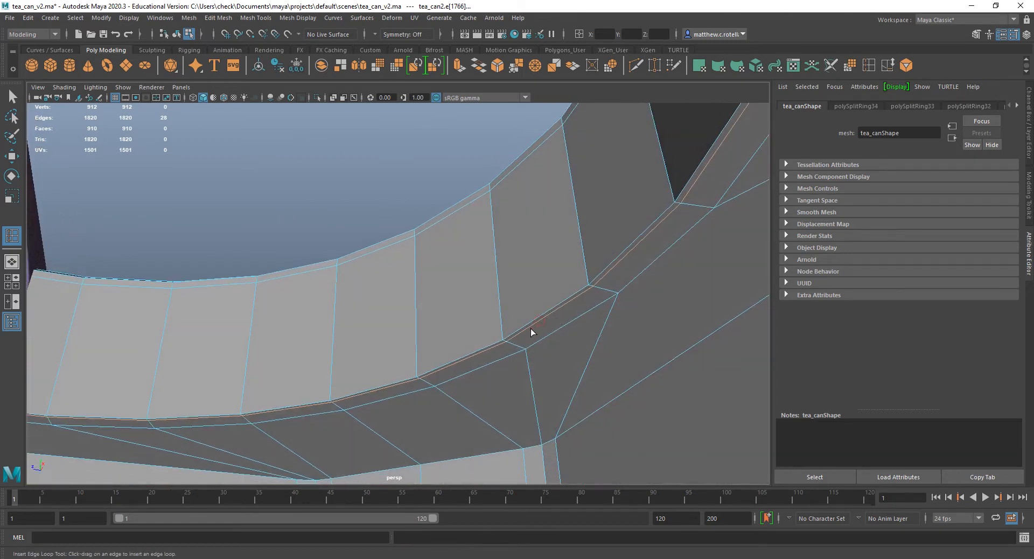
pyautogui.click(503, 338)
# Insert edge loops on both sides of the edge between the can's inner ceiling and its inner side walls.
pyautogui.keyDown('alt'); pyautogui.moveTo(575, 369); pyautogui.dragTo(552, 356); pyautogui.keyUp('alt')
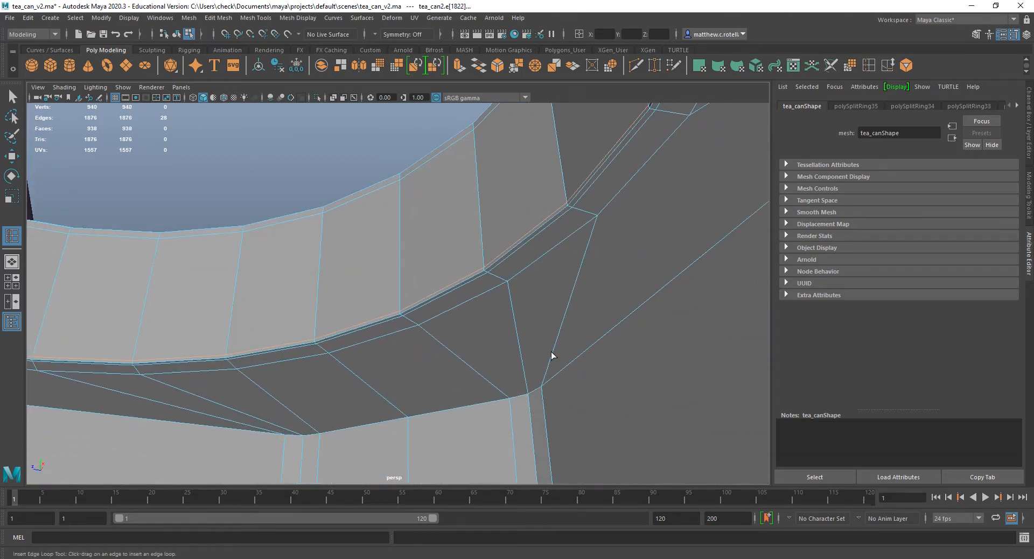
pyautogui.click(532, 394)
pyautogui.click(536, 393)
# Hide the reference_G image group so the can's inner floor is unobstructed.
pyautogui.keyDown('alt'); pyautogui.moveTo(537, 392); pyautogui.dragTo(641, 322); pyautogui.keyUp('alt')
pyautogui.keyDown('alt'); pyautogui.moveTo(652, 337); pyautogui.dragTo(459, 398); pyautogui.keyUp('alt')
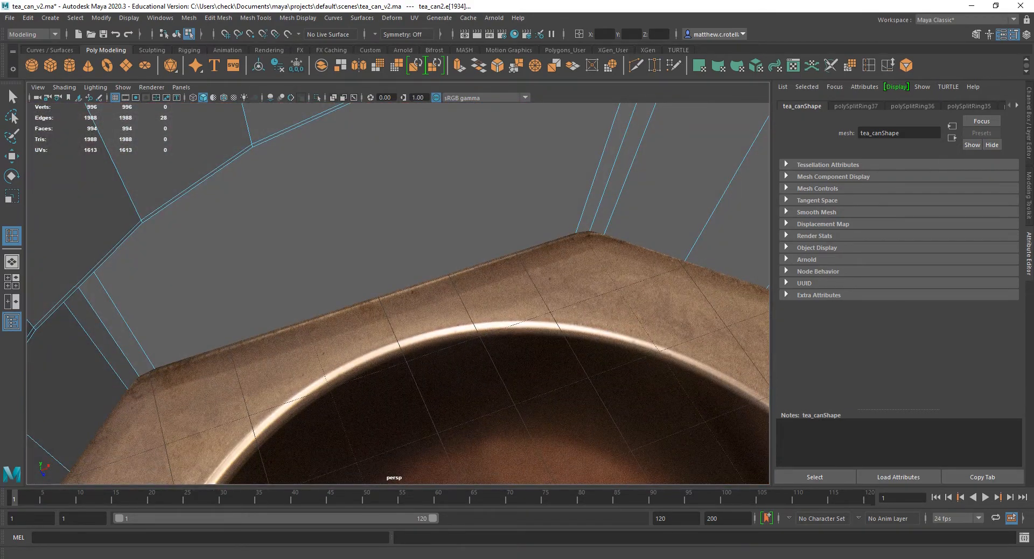
pyautogui.press('h')
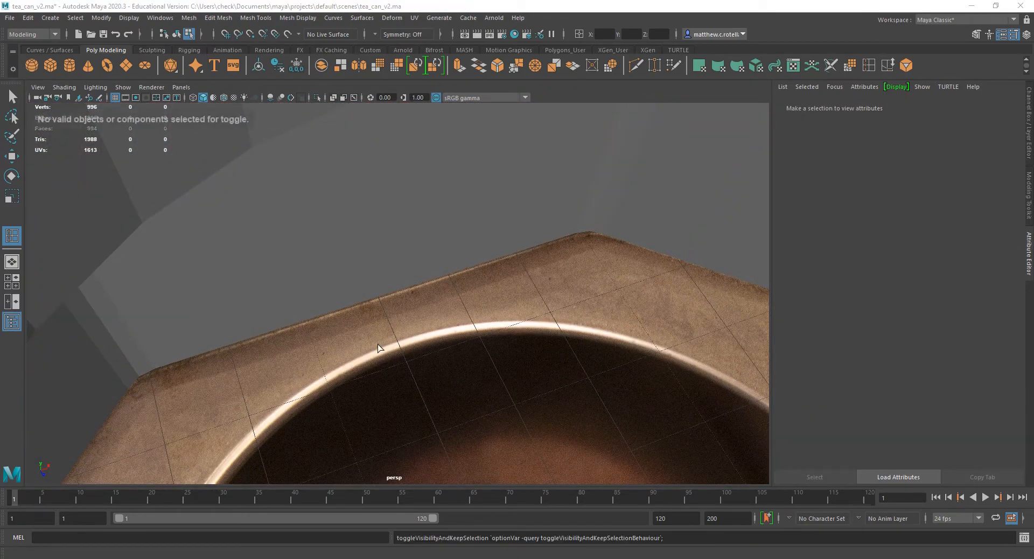
pyautogui.press('q')
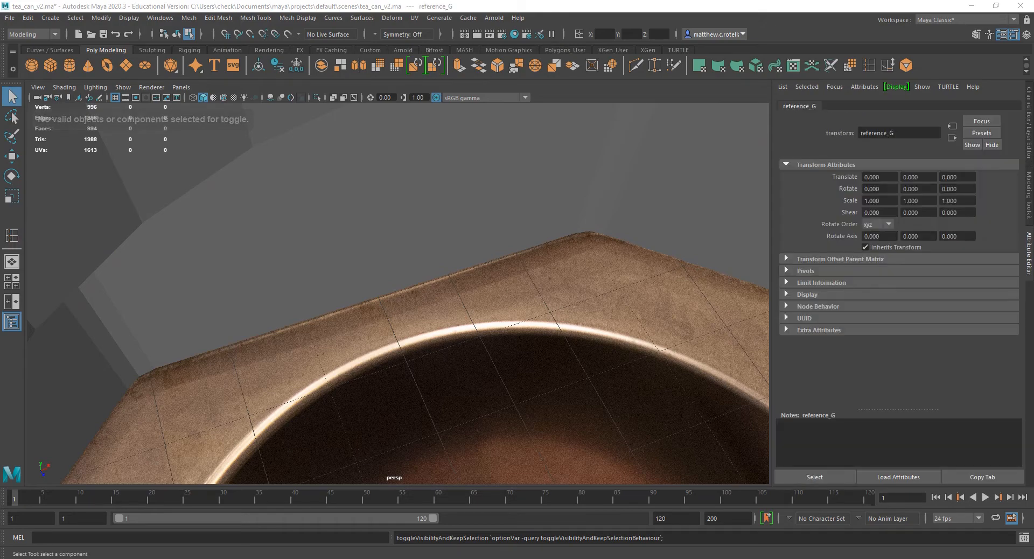
pyautogui.press('h')
# Try to insert an edge loop at a corner of the can's inner floor, then undo it.
pyautogui.click(526, 311)
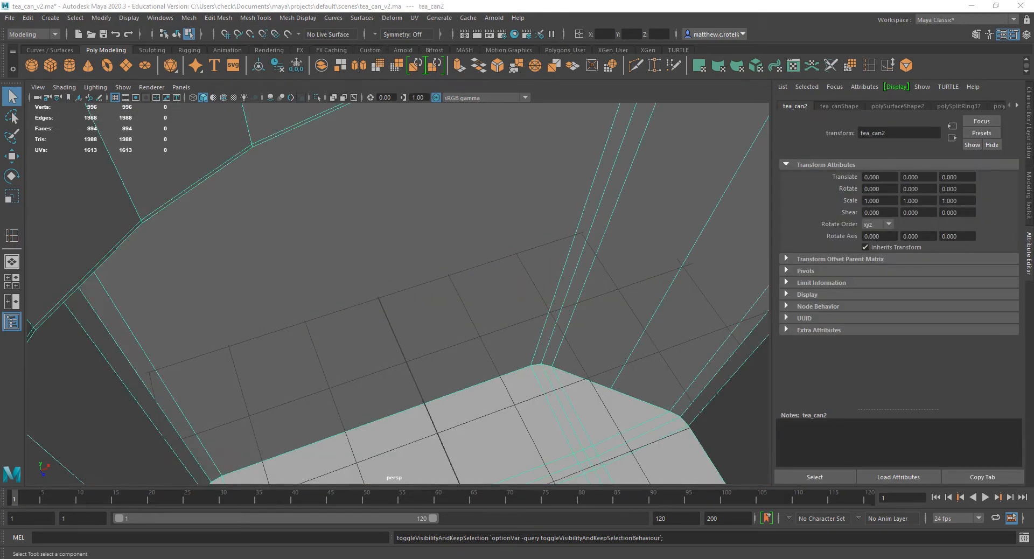
pyautogui.scroll(-3, 526, 311)
pyautogui.keyDown('alt'); pyautogui.moveTo(430, 352); pyautogui.dragTo(447, 195); pyautogui.keyUp('alt')
pyautogui.click(862, 65)
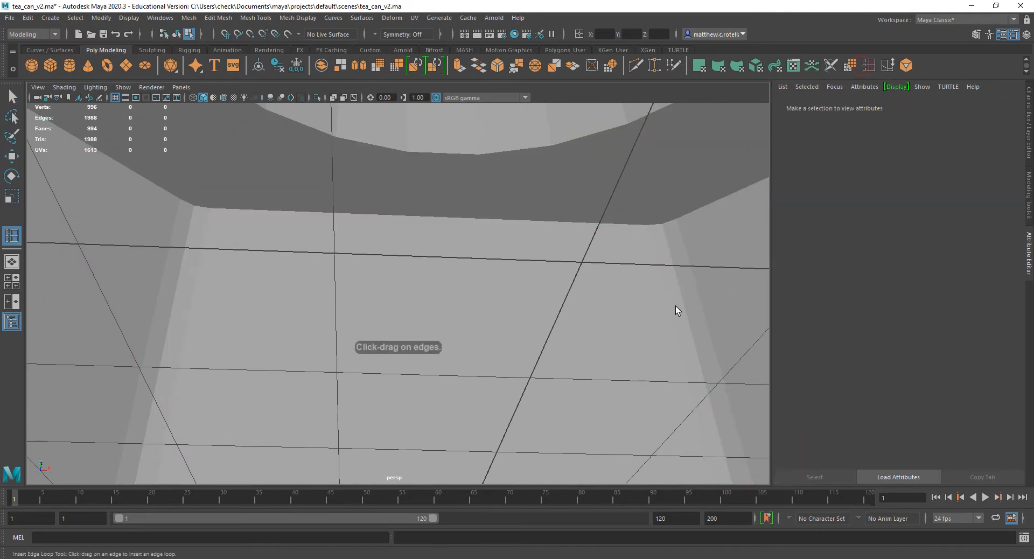
pyautogui.press('q')
pyautogui.click(575, 299)
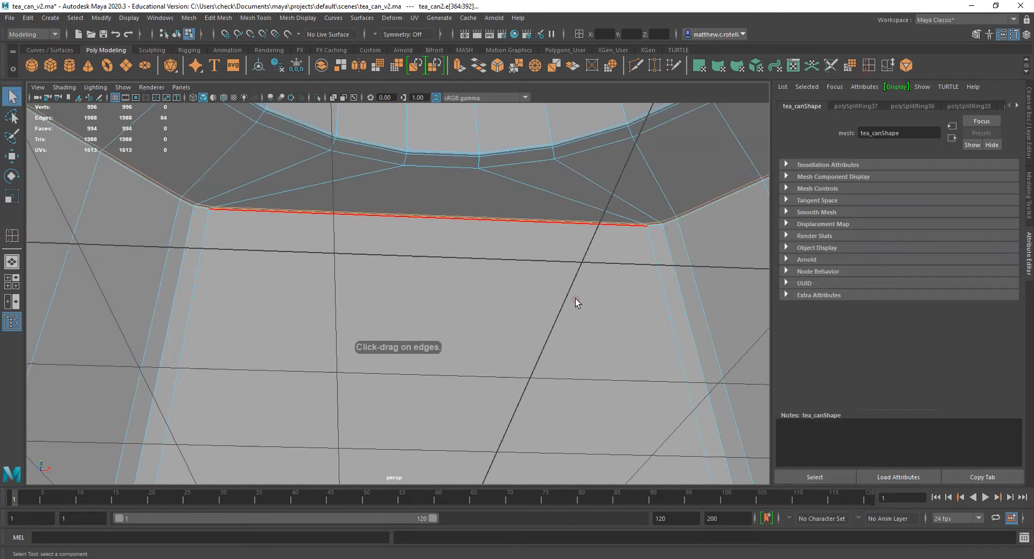
pyautogui.keyDown('alt'); pyautogui.moveTo(576, 299); pyautogui.dragTo(452, 372); pyautogui.keyUp('alt')
pyautogui.keyDown('alt'); pyautogui.moveTo(215, 253); pyautogui.dragTo(378, 317); pyautogui.keyUp('alt')
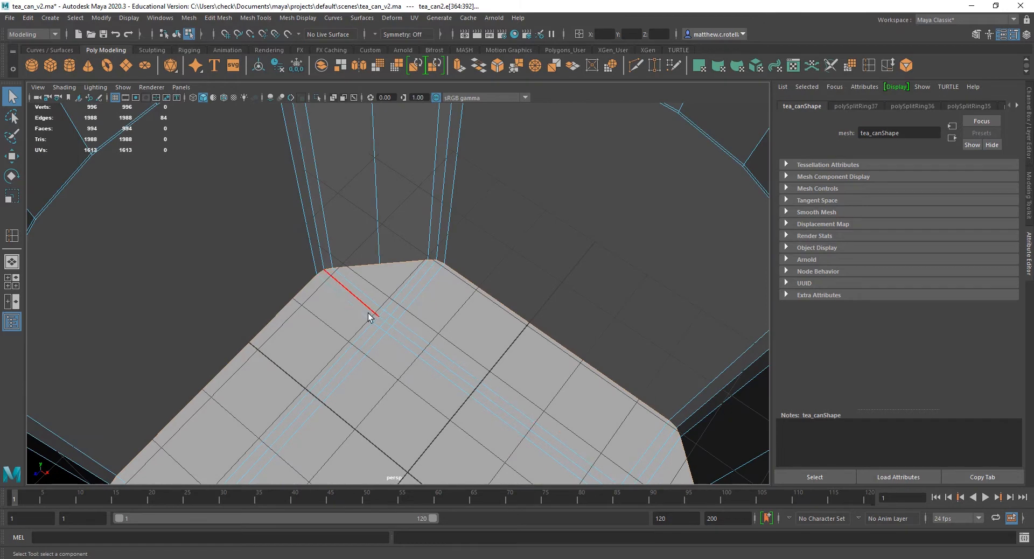
pyautogui.click(12, 235)
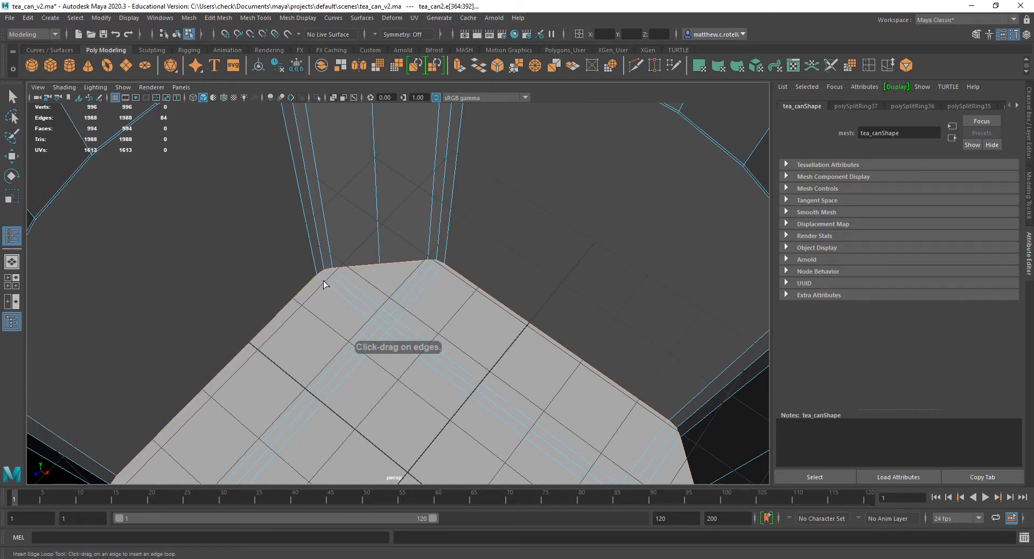
pyautogui.moveTo(323, 280); pyautogui.dragTo(403, 361)
pyautogui.scroll(-3, 369, 269)
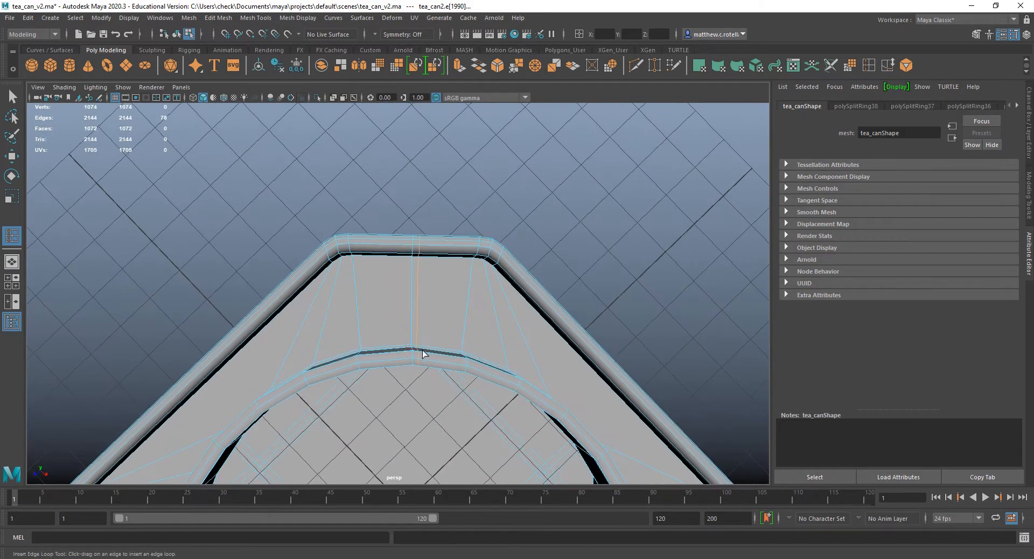
pyautogui.hotkey('ctrl', 'z')
# Select all the faces of the can's inner floor, including the narrow strips and corner faces.
pyautogui.keyDown('alt'); pyautogui.moveTo(467, 344); pyautogui.dragTo(469, 289); pyautogui.keyUp('alt')
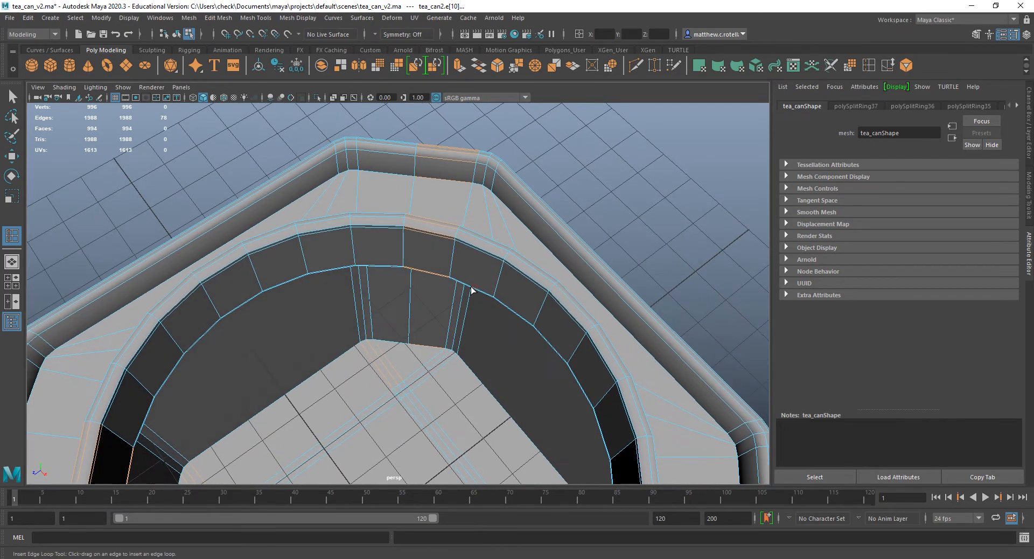
pyautogui.press('q')
pyautogui.moveTo(401, 274); pyautogui.dragTo(392, 300, button='right')
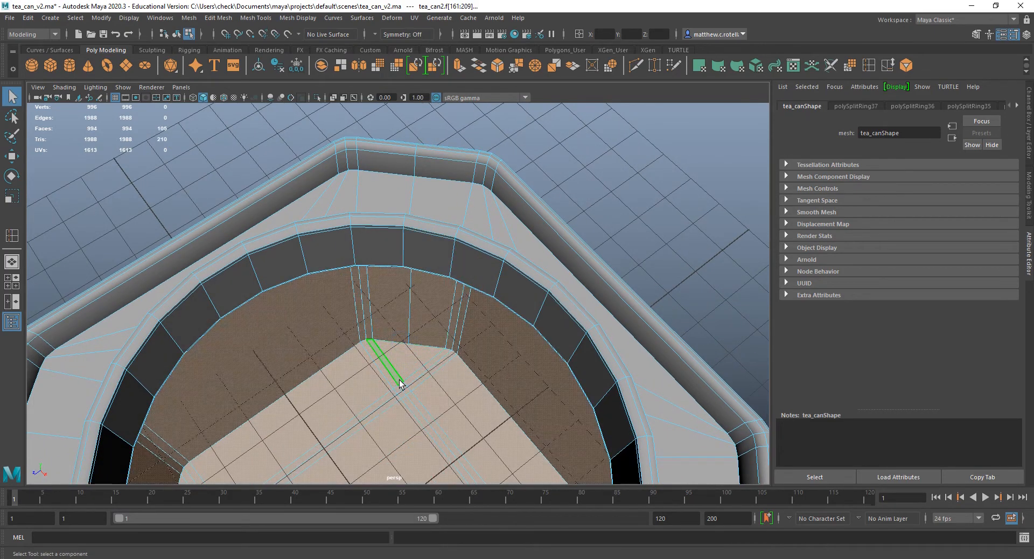
pyautogui.click(403, 384)
pyautogui.keyDown('alt'); pyautogui.moveTo(404, 387); pyautogui.dragTo(418, 332); pyautogui.keyUp('alt')
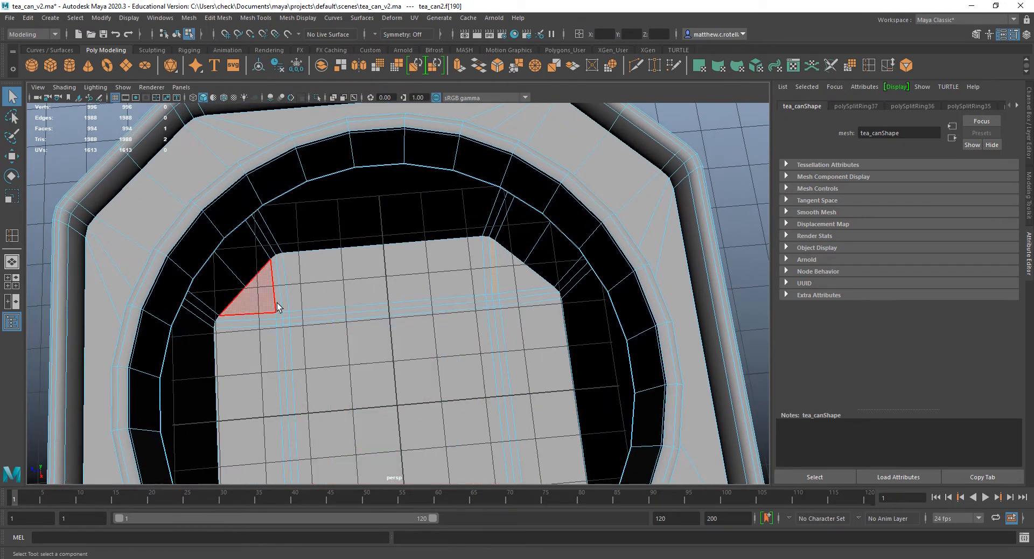
pyautogui.moveTo(254, 296)
pyautogui.mouseDown()
pyautogui.moveTo(445, 289)
pyautogui.moveTo(519, 330)
pyautogui.moveTo(494, 277)
pyautogui.moveTo(494, 305)
pyautogui.mouseUp()
pyautogui.moveTo(338, 341)
pyautogui.mouseDown()
pyautogui.moveTo(297, 314)
pyautogui.moveTo(258, 335)
pyautogui.moveTo(386, 448)
pyautogui.mouseUp()
pyautogui.keyDown('alt'); pyautogui.moveTo(386, 448); pyautogui.dragTo(389, 326, button='middle'); pyautogui.keyUp('alt')
pyautogui.keyDown('alt'); pyautogui.moveTo(388, 325); pyautogui.dragTo(421, 366); pyautogui.keyUp('alt')
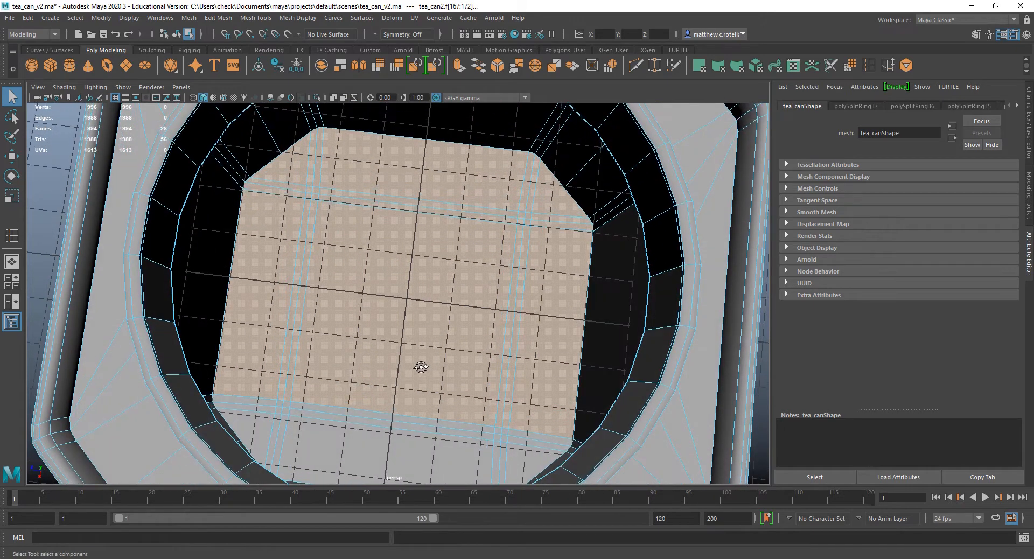
pyautogui.keyDown('ctrl'); pyautogui.click(273, 387); pyautogui.keyUp('ctrl')
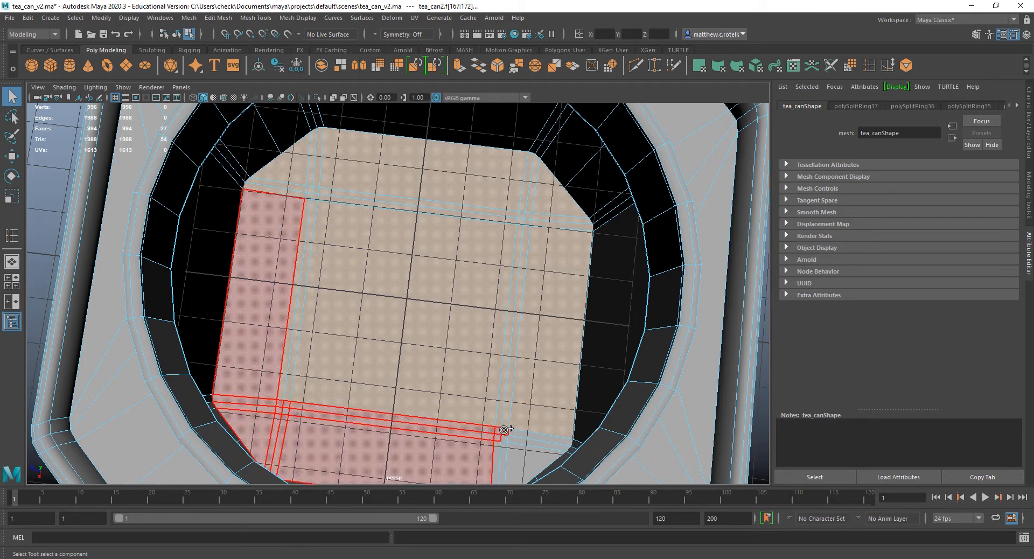
pyautogui.keyDown('shift'); pyautogui.moveTo(495, 456); pyautogui.dragTo(493, 451); pyautogui.keyUp('shift')
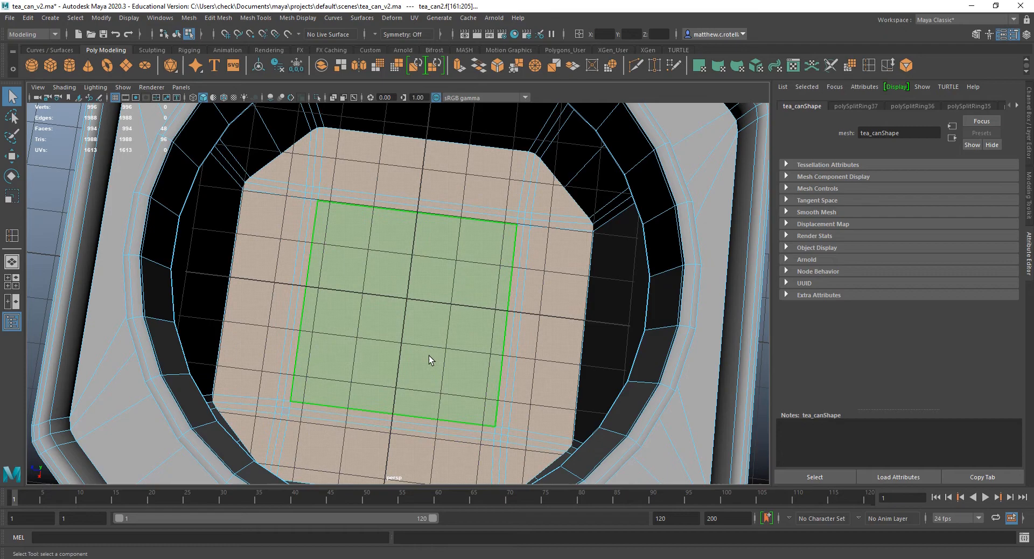
pyautogui.keyDown('shift'); pyautogui.click(284, 412); pyautogui.keyUp('shift')
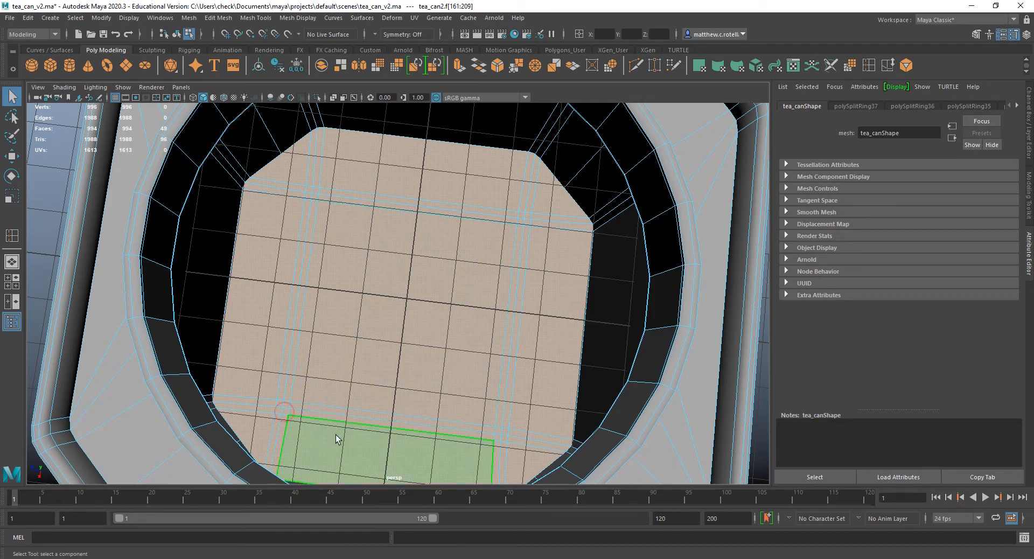
pyautogui.keyDown('alt'); pyautogui.moveTo(412, 450); pyautogui.dragTo(435, 259); pyautogui.keyUp('alt')
# Extrude the selected inner floor faces and scale them slightly inward to form a border around the floor.
pyautogui.press('super')
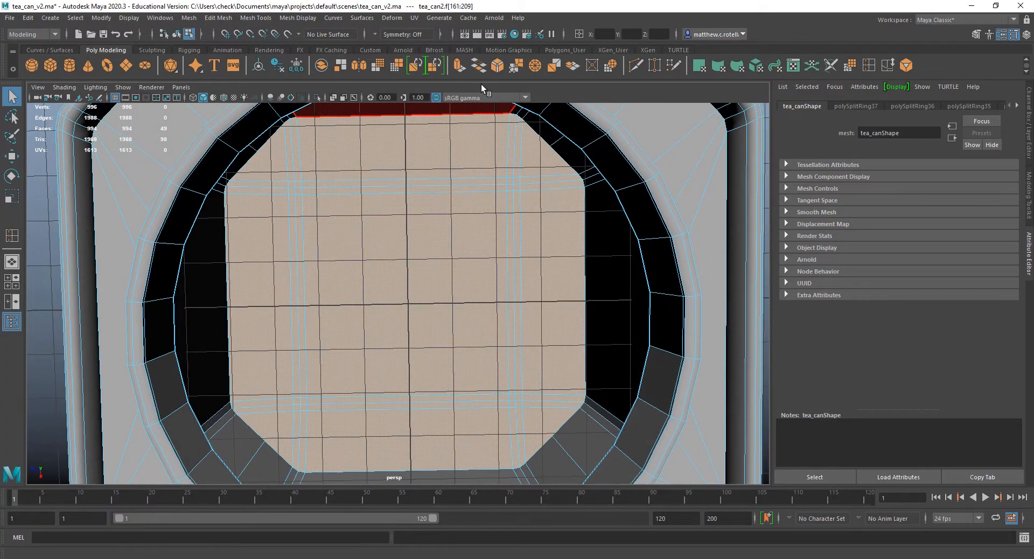
pyautogui.click(461, 66)
pyautogui.press('r')
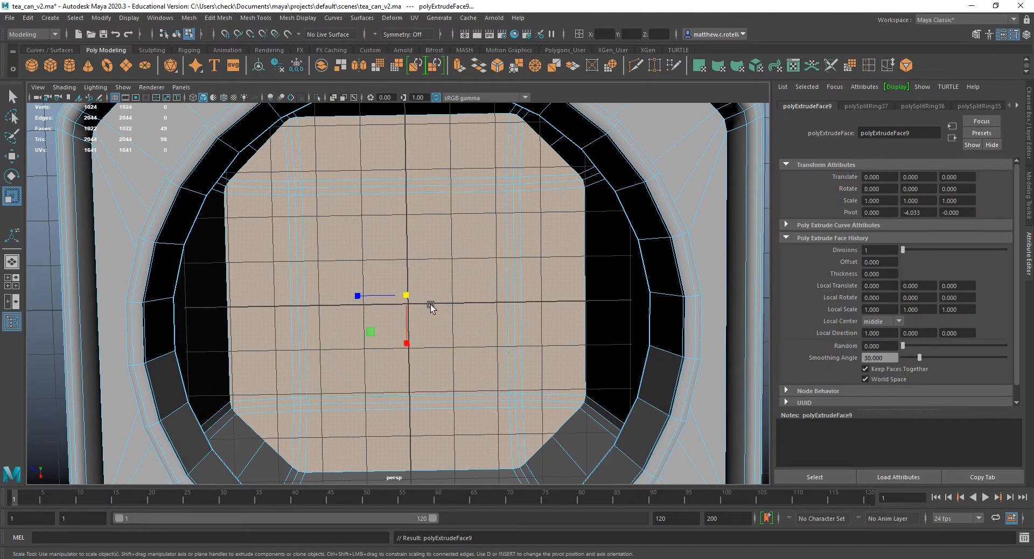
pyautogui.moveTo(409, 296); pyautogui.dragTo(409, 296)
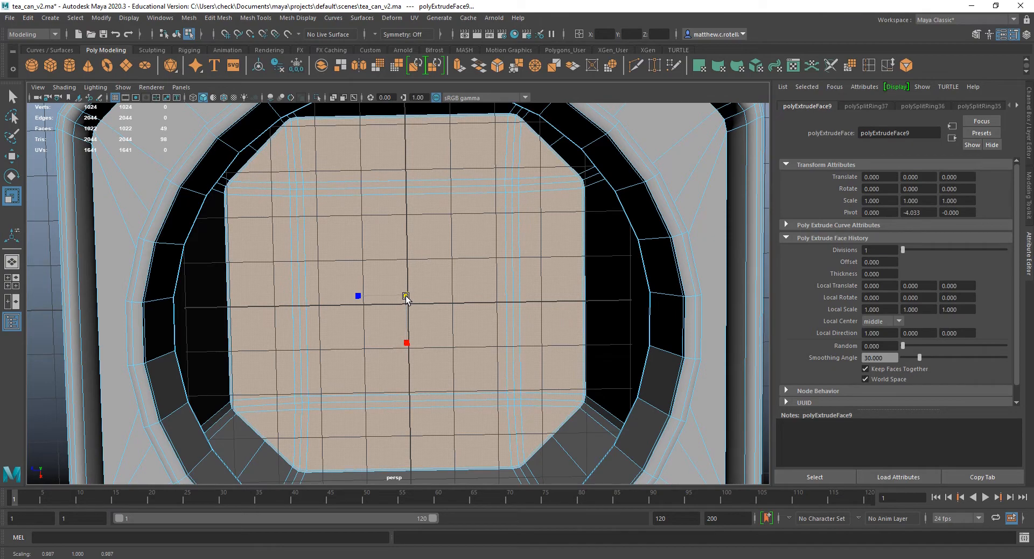
pyautogui.moveTo(406, 299); pyautogui.dragTo(407, 302)
pyautogui.keyDown('alt'); pyautogui.moveTo(473, 364); pyautogui.dragTo(490, 323); pyautogui.keyUp('alt')
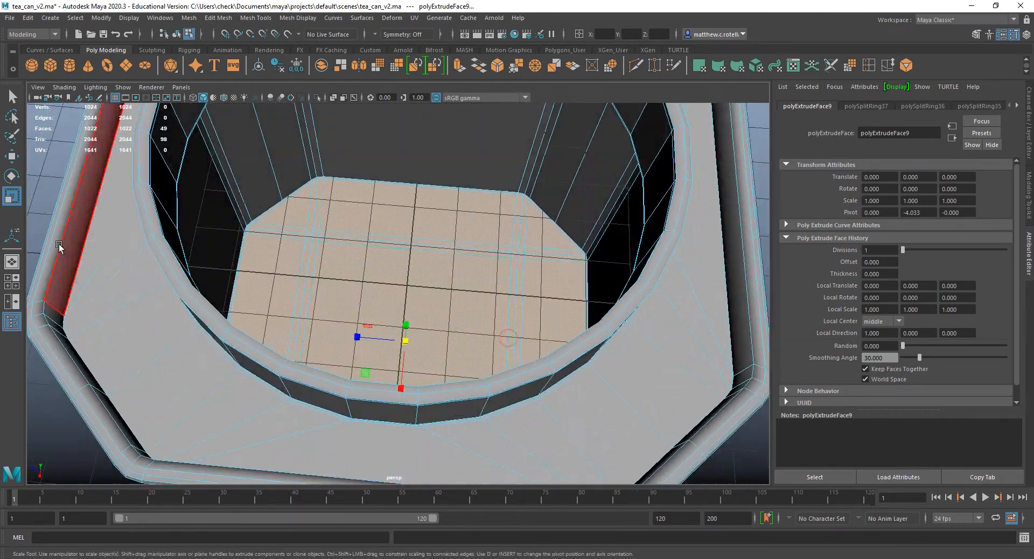
# Insert an edge loop on the can's inner side walls just above the inner floor.
pyautogui.click(867, 67)
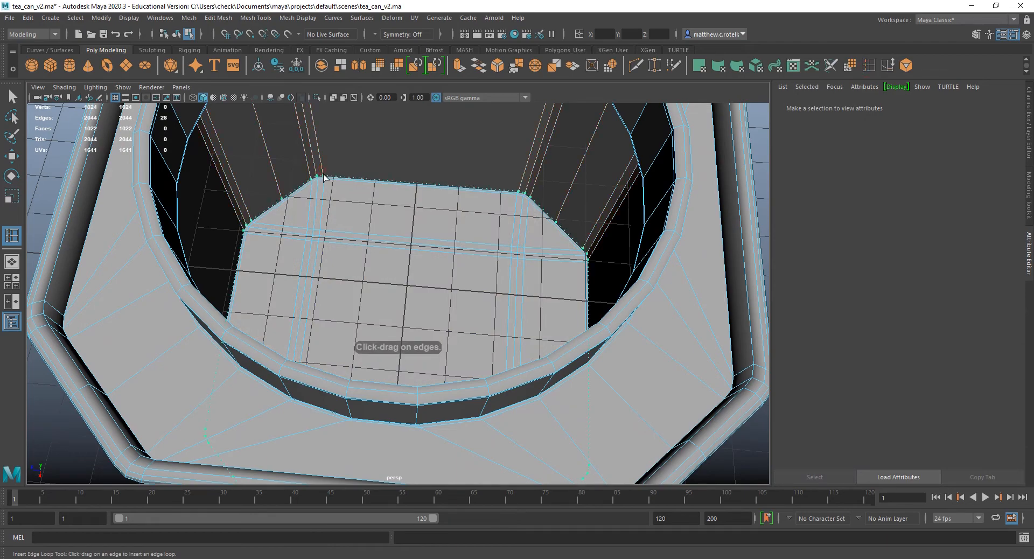
pyautogui.click(322, 177)
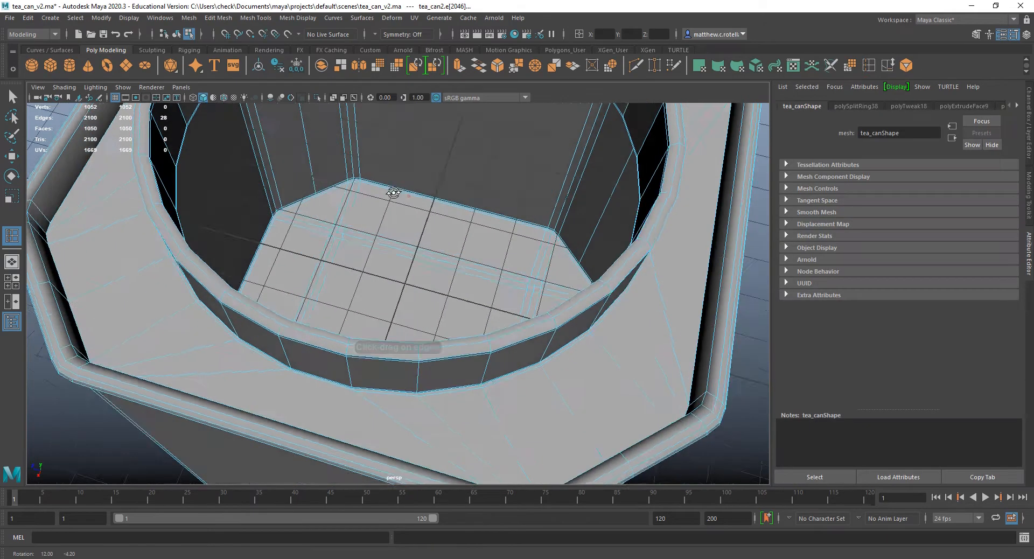
pyautogui.keyDown('alt'); pyautogui.moveTo(392, 194); pyautogui.dragTo(353, 273); pyautogui.keyUp('alt')
# Insert edge loops around the corner where the can's recessed top surface meets the rim's inner wall.
pyautogui.scroll(6, 330, 271)
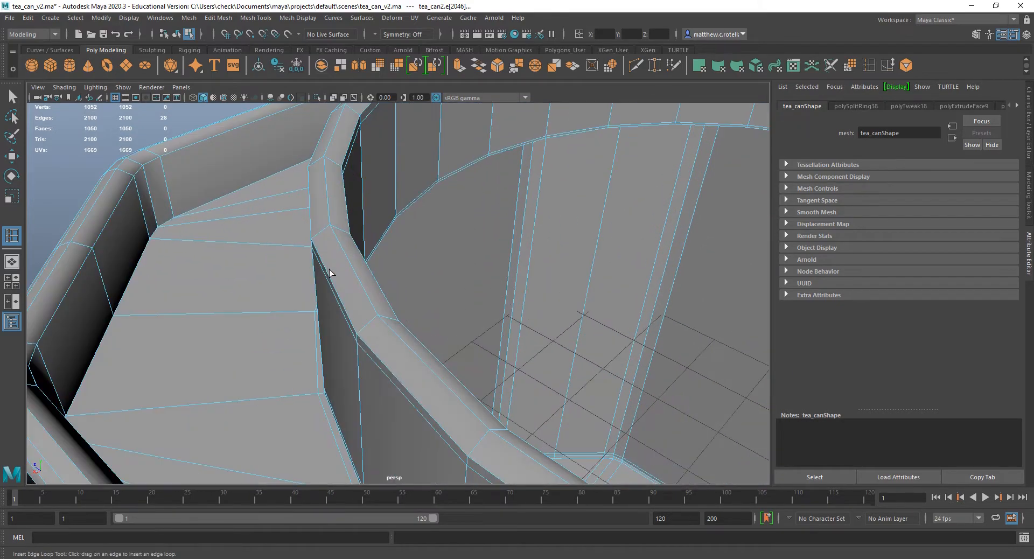
pyautogui.keyDown('alt'); pyautogui.moveTo(328, 270); pyautogui.dragTo(443, 295, button='middle'); pyautogui.keyUp('alt')
pyautogui.keyDown('alt'); pyautogui.moveTo(444, 294); pyautogui.dragTo(483, 284); pyautogui.keyUp('alt')
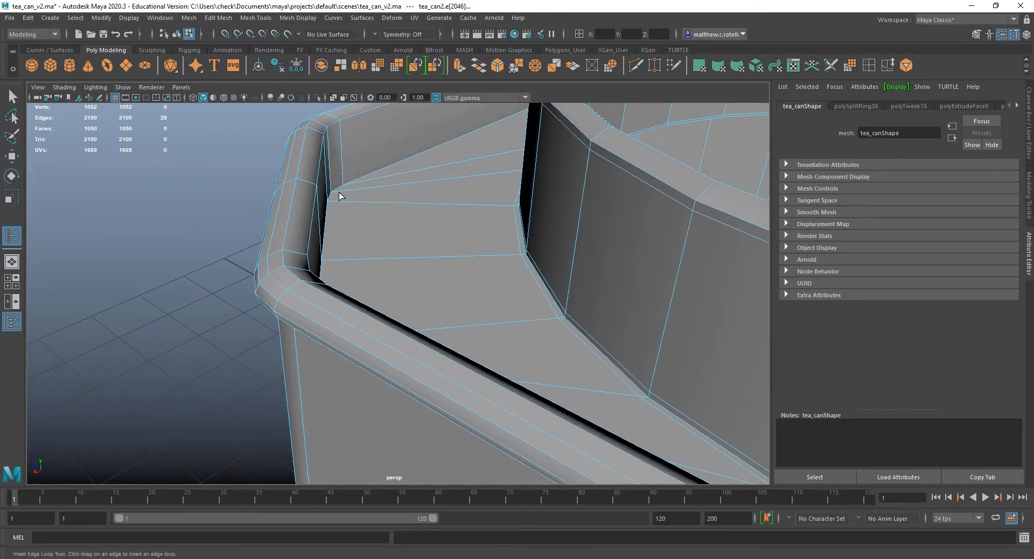
pyautogui.moveTo(344, 199); pyautogui.dragTo(319, 128)
pyautogui.keyDown('alt'); pyautogui.moveTo(323, 181); pyautogui.dragTo(345, 234); pyautogui.keyUp('alt')
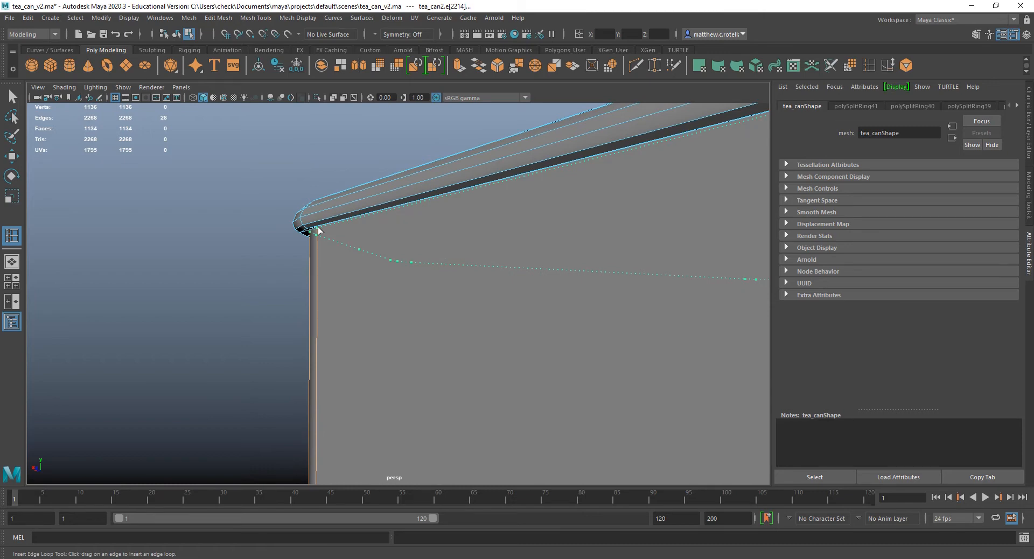
# Insert edge loops on the outer wall just under the top rim and on the inner wall of the bottom rim.
pyautogui.click(319, 230)
pyautogui.keyDown('alt'); pyautogui.moveTo(318, 231); pyautogui.dragTo(309, 277); pyautogui.keyUp('alt')
pyautogui.moveTo(326, 375); pyautogui.dragTo(333, 390)
pyautogui.keyDown('alt'); pyautogui.moveTo(333, 391); pyautogui.dragTo(269, 230); pyautogui.keyUp('alt')
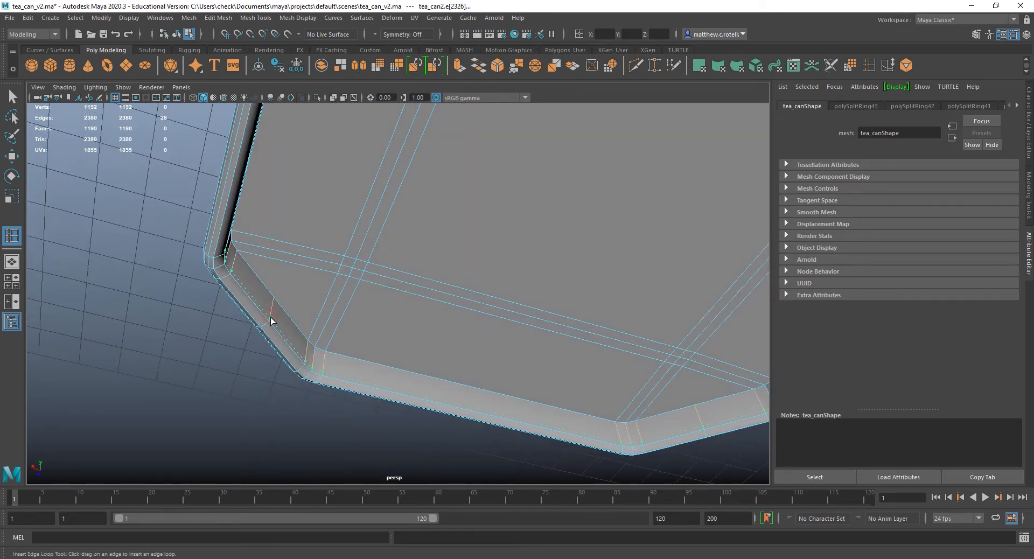
pyautogui.moveTo(271, 321); pyautogui.dragTo(275, 301)
pyautogui.press('q')
# Select all the flat faces of the can's underside inside the bottom rim.
pyautogui.scroll(-3, 400, 267)
pyautogui.keyDown('alt'); pyautogui.moveTo(399, 267); pyautogui.dragTo(425, 257); pyautogui.keyUp('alt')
pyautogui.keyDown('alt'); pyautogui.moveTo(425, 257); pyautogui.dragTo(390, 263, button='middle'); pyautogui.keyUp('alt')
pyautogui.moveTo(403, 221); pyautogui.dragTo(404, 254, button='right')
pyautogui.scroll(-3, 401, 248)
pyautogui.keyDown('alt'); pyautogui.moveTo(327, 234); pyautogui.dragTo(346, 240, button='middle'); pyautogui.keyUp('alt')
pyautogui.keyDown('alt'); pyautogui.moveTo(346, 240); pyautogui.dragTo(323, 218); pyautogui.keyUp('alt')
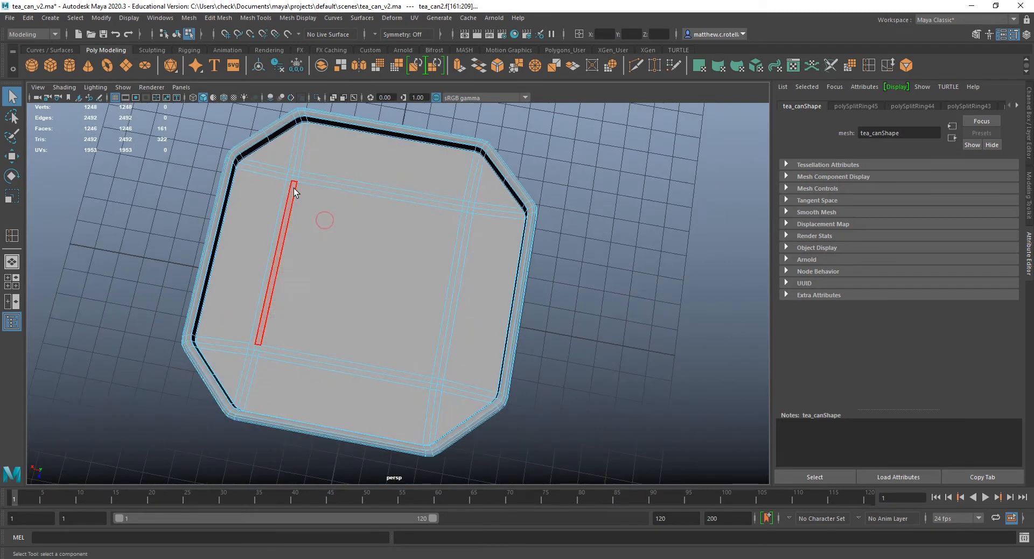
pyautogui.click(289, 151)
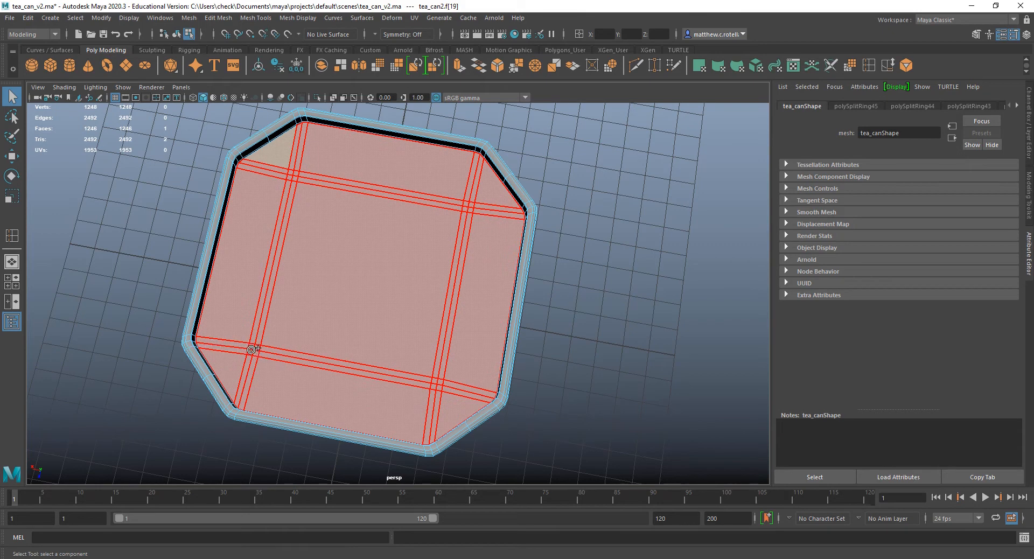
pyautogui.click(236, 354)
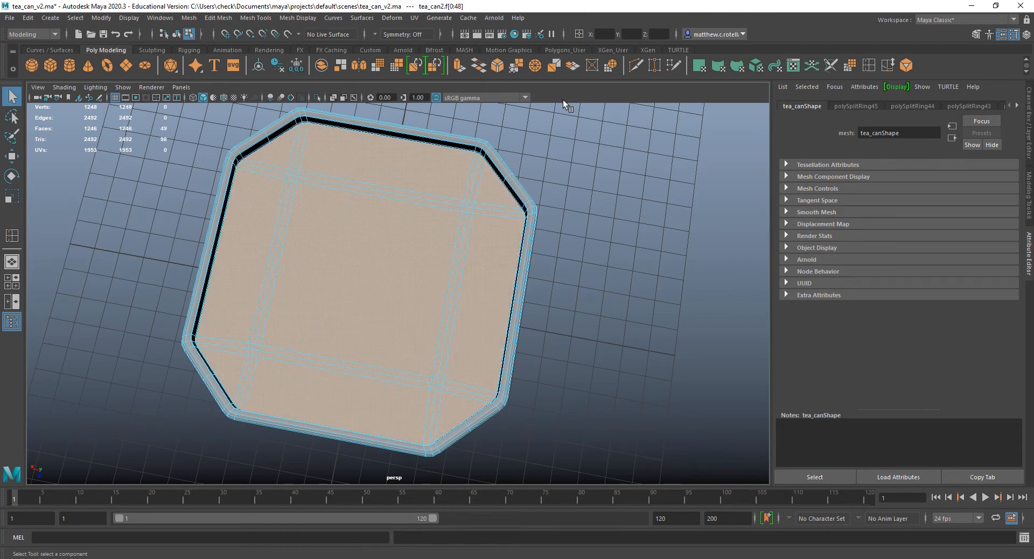
# Extrude the selected underside faces and scale them slightly inward in the horizontal plane.
pyautogui.hotkey('ctrl', 'e')
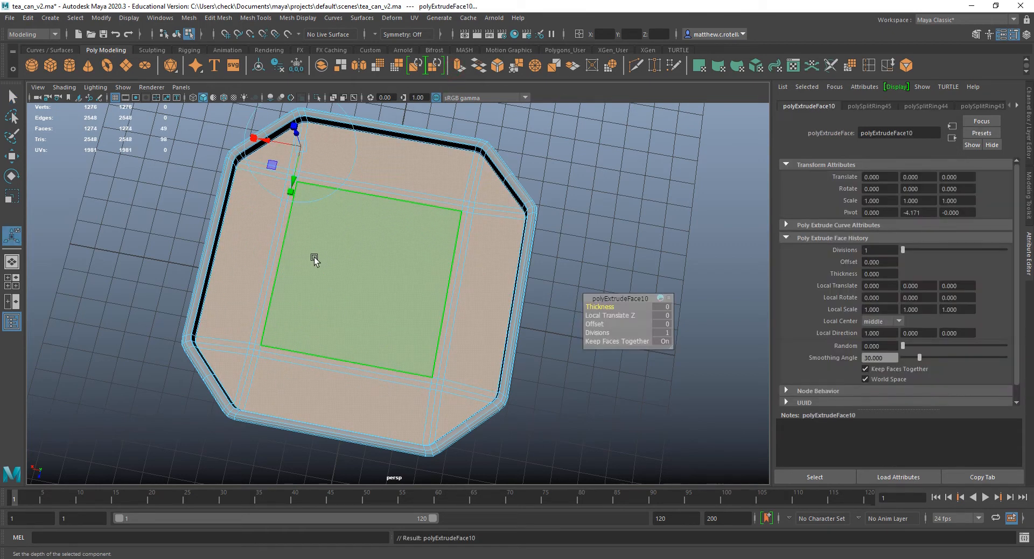
pyautogui.press('r')
pyautogui.keyDown('alt'); pyautogui.moveTo(362, 286); pyautogui.dragTo(401, 291); pyautogui.keyUp('alt')
pyautogui.click(326, 339)
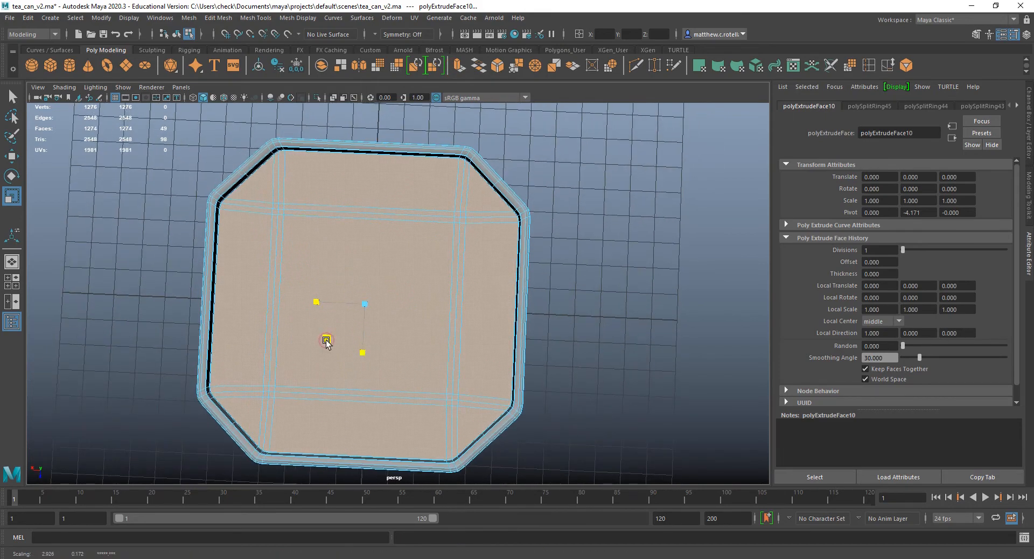
pyautogui.keyDown('alt'); pyautogui.moveTo(326, 341); pyautogui.dragTo(354, 263); pyautogui.keyUp('alt')
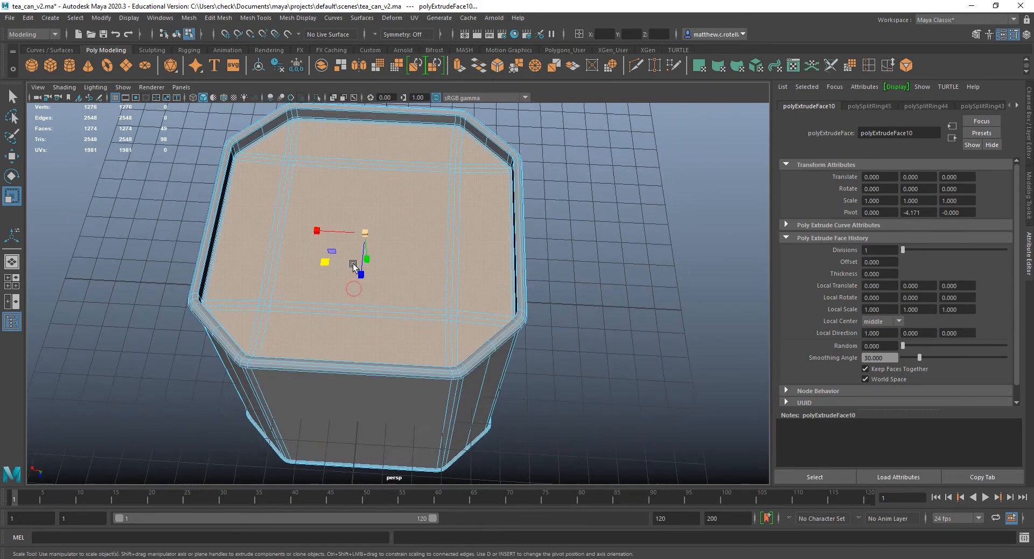
# Return the can to object selection, turn on its smooth mesh preview and inspect it from all around.
pyautogui.press('q')
pyautogui.moveTo(353, 264); pyautogui.dragTo(405, 237, button='right')
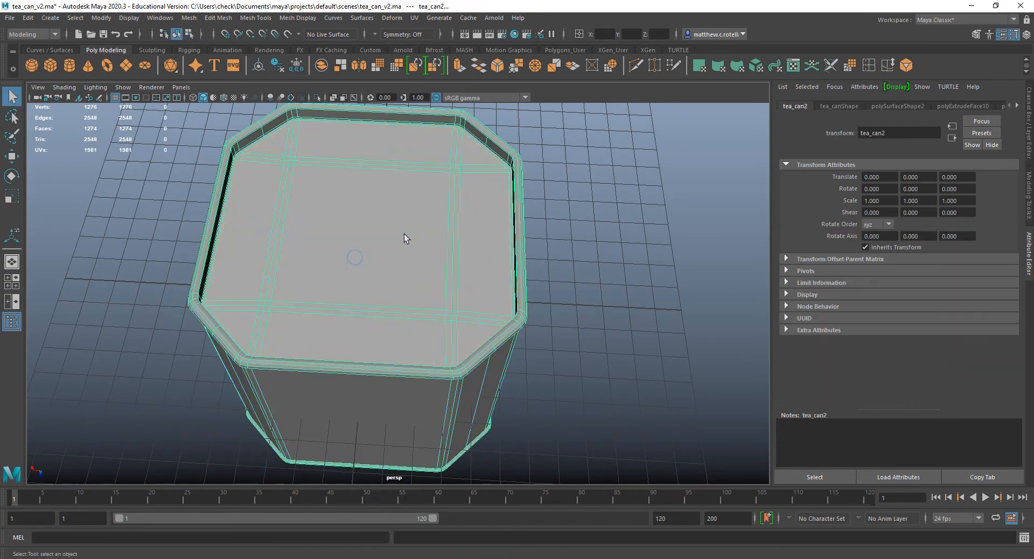
pyautogui.press('3')
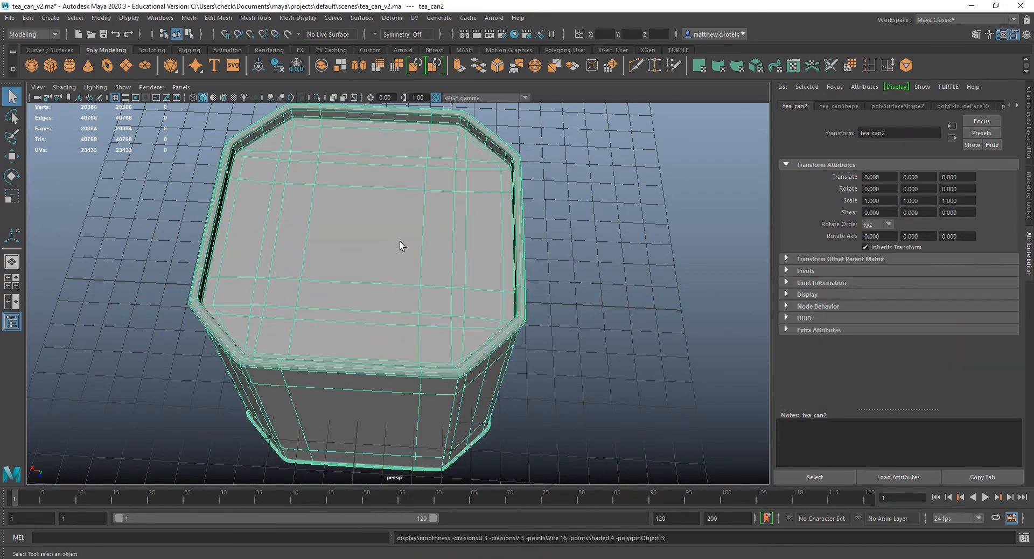
pyautogui.keyDown('alt'); pyautogui.moveTo(399, 241); pyautogui.dragTo(368, 300); pyautogui.keyUp('alt')
pyautogui.keyDown('alt'); pyautogui.moveTo(635, 265); pyautogui.dragTo(694, 278); pyautogui.keyUp('alt')
pyautogui.keyDown('alt'); pyautogui.moveTo(492, 240); pyautogui.dragTo(538, 253); pyautogui.keyUp('alt')
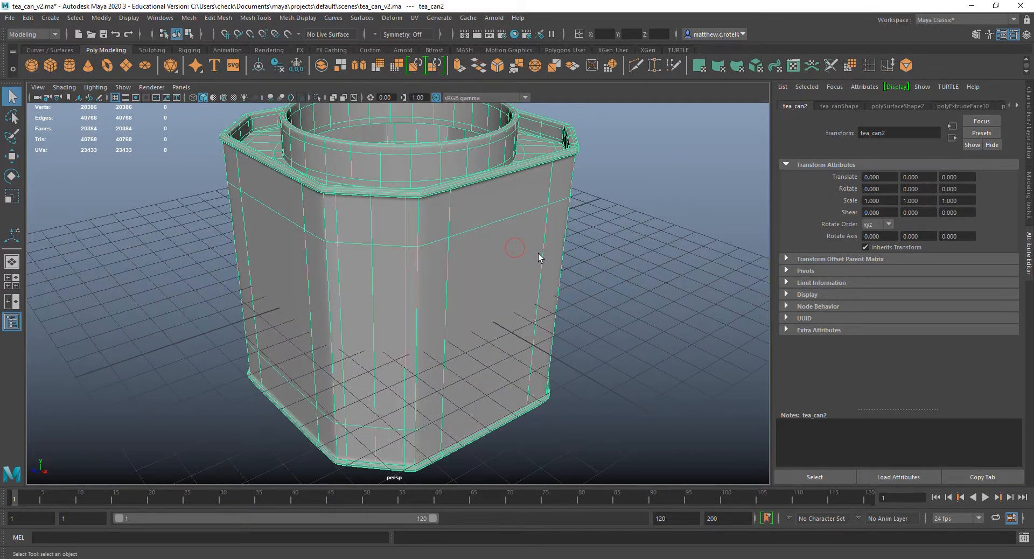
pyautogui.moveTo(439, 205); pyautogui.dragTo(482, 192, button='right')
pyautogui.keyDown('alt'); pyautogui.moveTo(650, 218); pyautogui.dragTo(452, 210); pyautogui.keyUp('alt')
# Unhide the tea_can_lid object and turn on its smooth mesh preview.
pyautogui.click(656, 249)
pyautogui.press('h')
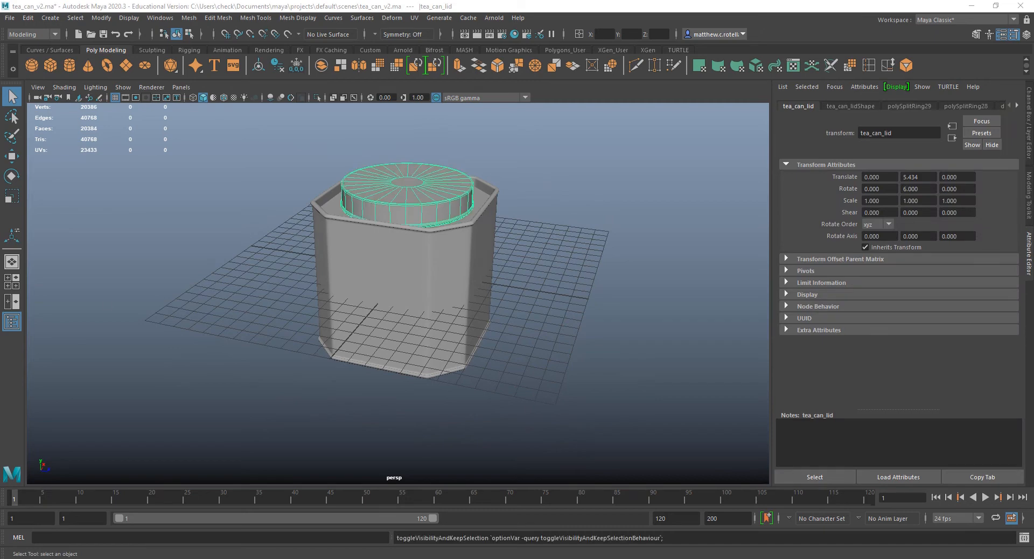
pyautogui.click(623, 223)
pyautogui.scroll(5, 509, 204)
pyautogui.keyDown('alt'); pyautogui.moveTo(509, 204); pyautogui.dragTo(460, 299, button='middle'); pyautogui.keyUp('alt')
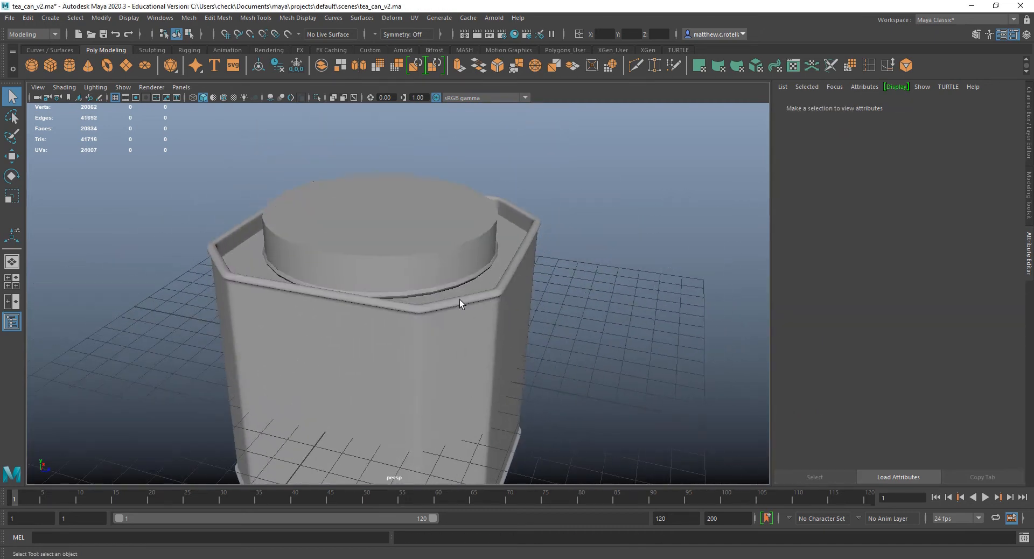
pyautogui.click(380, 238)
pyautogui.click(618, 247)
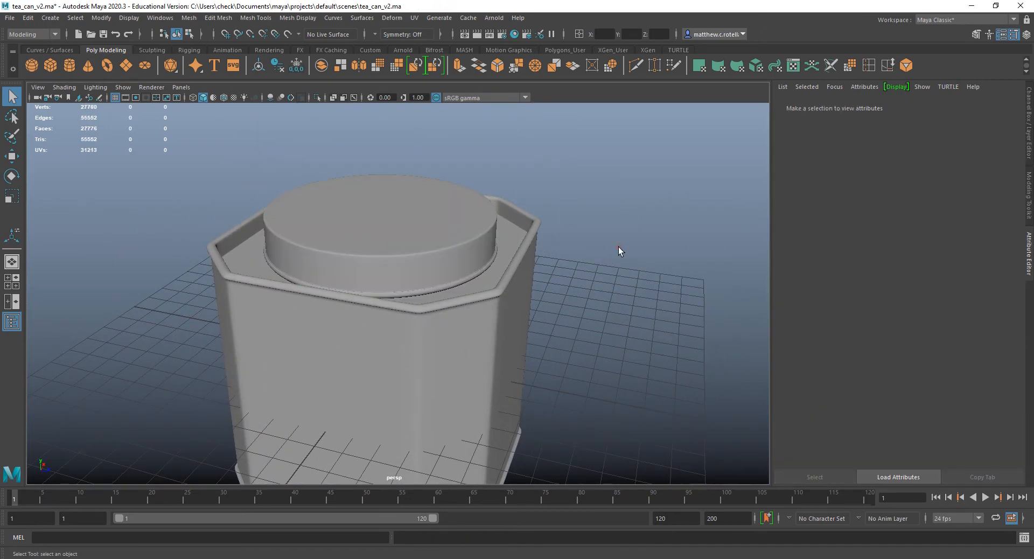
# Select the hidden reference_G image group and make it visible again.
pyautogui.keyDown('alt'); pyautogui.moveTo(563, 293); pyautogui.dragTo(569, 260); pyautogui.keyUp('alt')
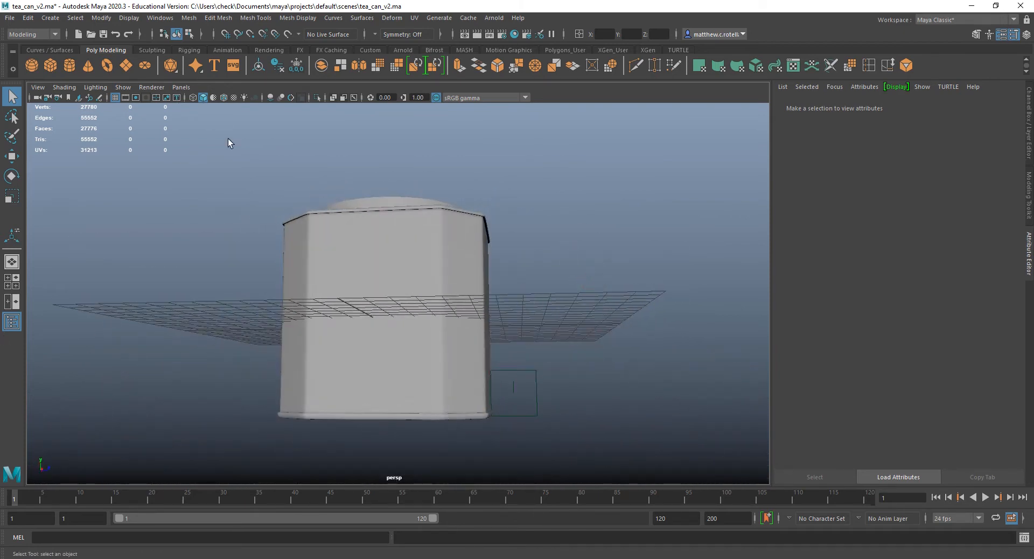
pyautogui.click(10, 18)
pyautogui.click(417, 224)
pyautogui.keyDown('alt'); pyautogui.moveTo(418, 224); pyautogui.dragTo(455, 275); pyautogui.keyUp('alt')
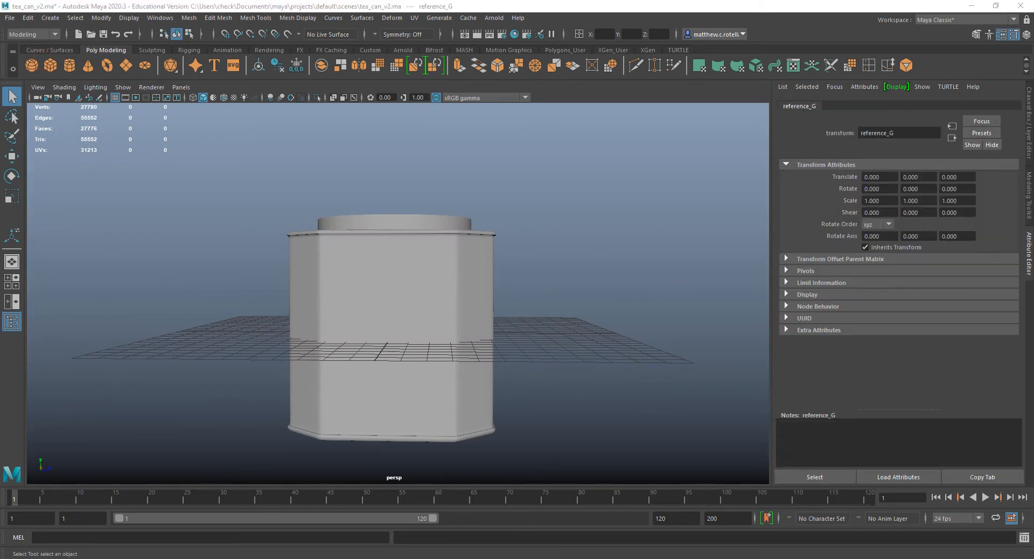
pyautogui.press('w')
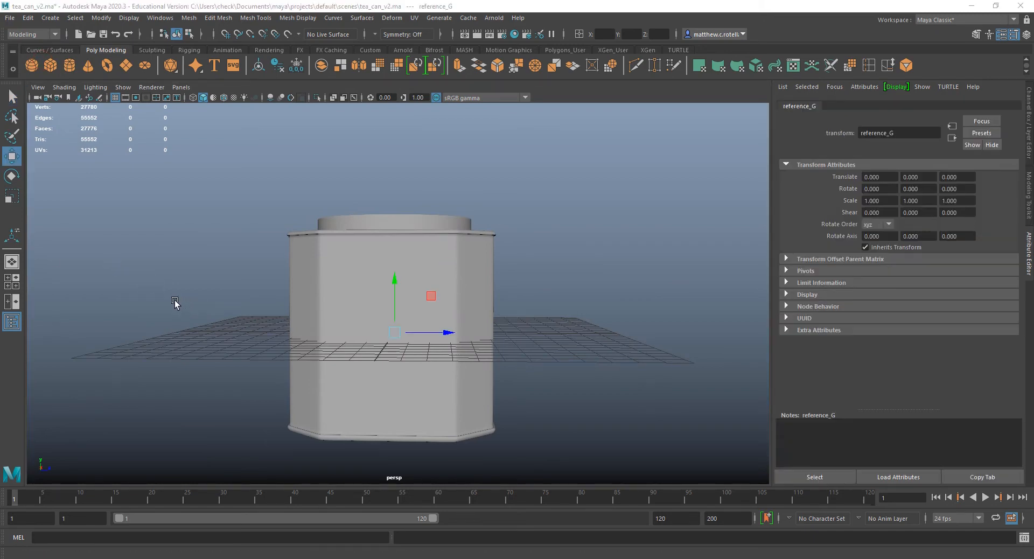
pyautogui.press('h')
# Try moving the reference_G group about 12.19 units along X to sit beside the can, then undo the move and deselect it.
pyautogui.keyDown('alt'); pyautogui.moveTo(439, 332); pyautogui.dragTo(637, 382); pyautogui.keyUp('alt')
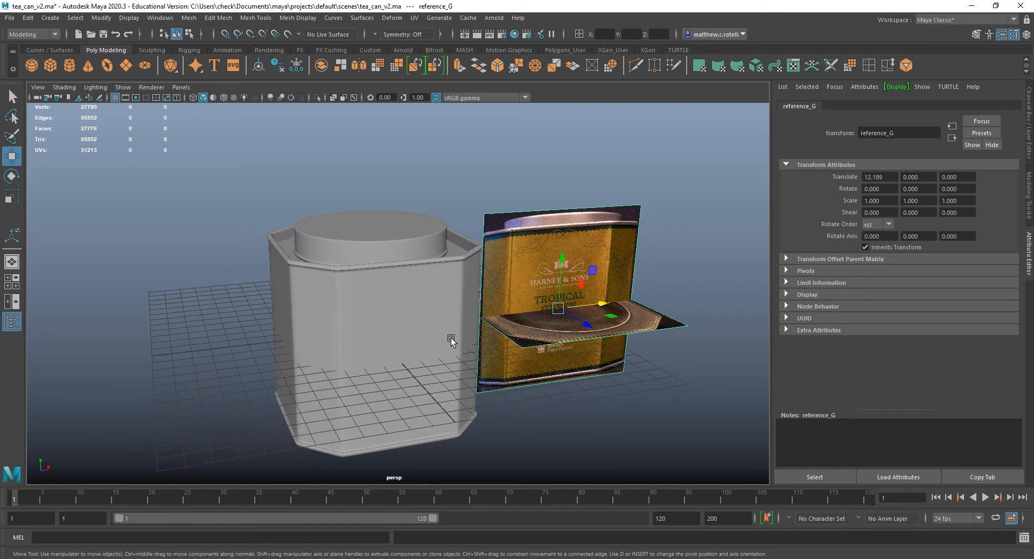
pyautogui.keyDown('alt'); pyautogui.moveTo(474, 286); pyautogui.dragTo(569, 293, button='middle'); pyautogui.keyUp('alt')
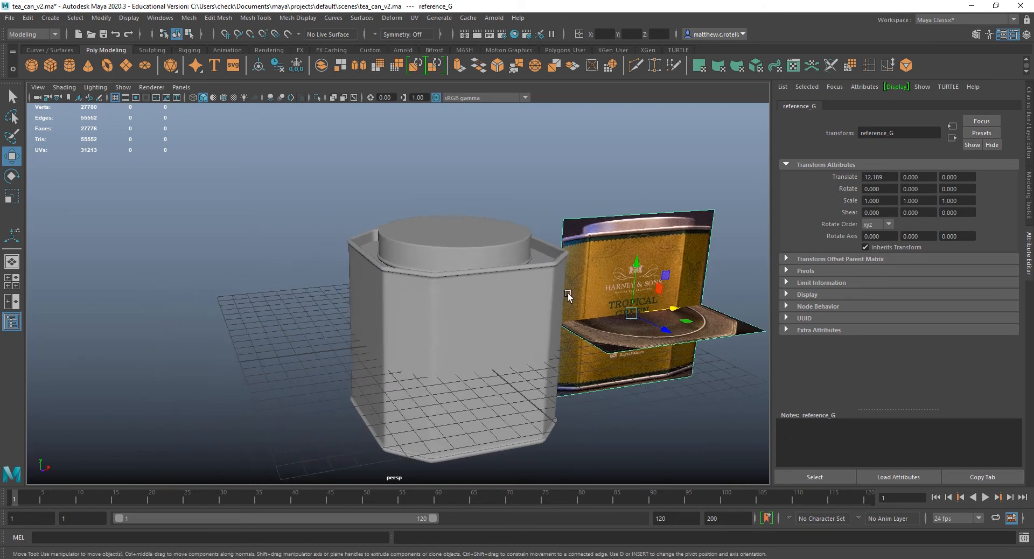
pyautogui.keyDown('alt'); pyautogui.moveTo(568, 293); pyautogui.dragTo(544, 311); pyautogui.keyUp('alt')
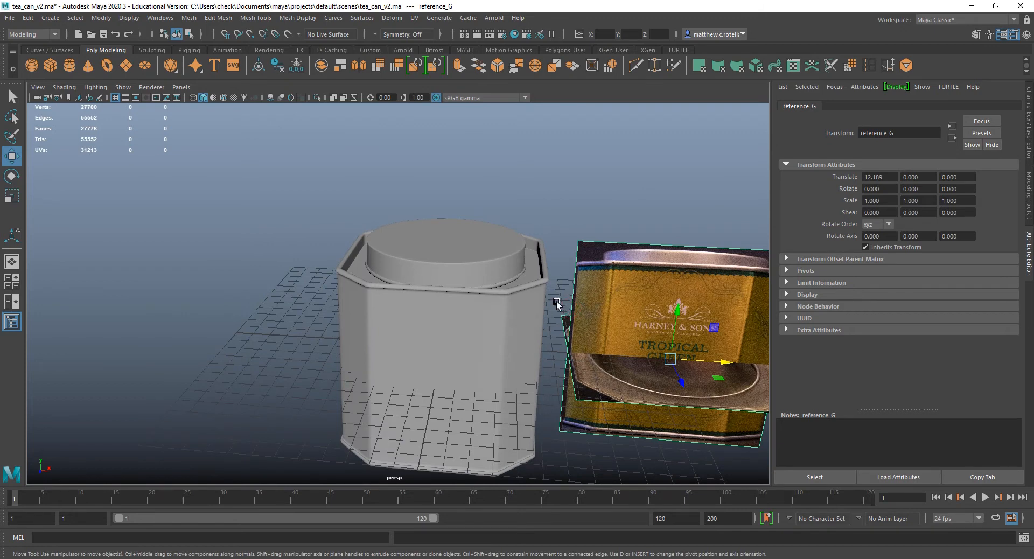
pyautogui.hotkey('ctrl', 'z')
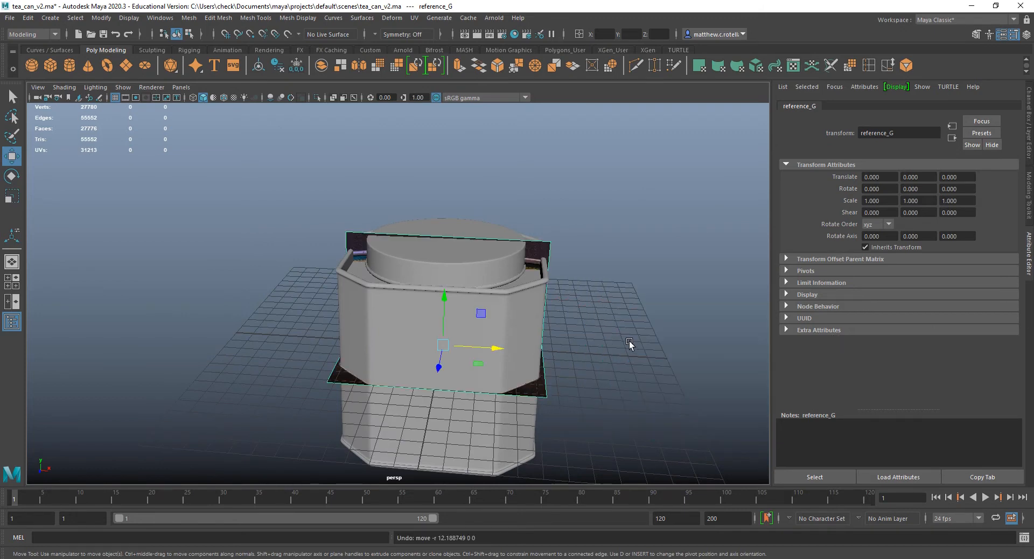
pyautogui.keyDown('alt'); pyautogui.moveTo(629, 341); pyautogui.dragTo(500, 292); pyautogui.keyUp('alt')
pyautogui.press('q')
pyautogui.click(618, 313)
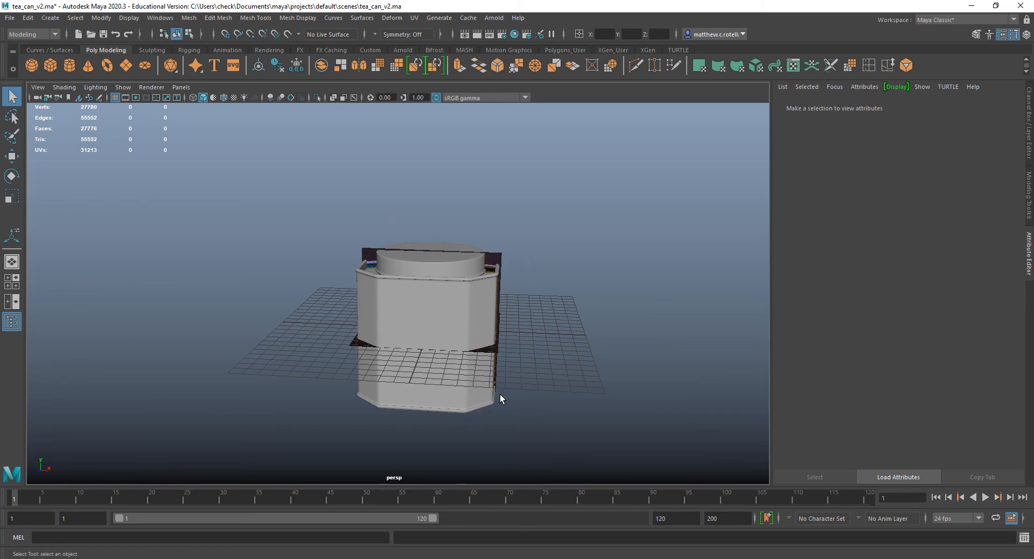
pyautogui.keyDown('alt'); pyautogui.moveTo(480, 439); pyautogui.dragTo(439, 423); pyautogui.keyUp('alt')
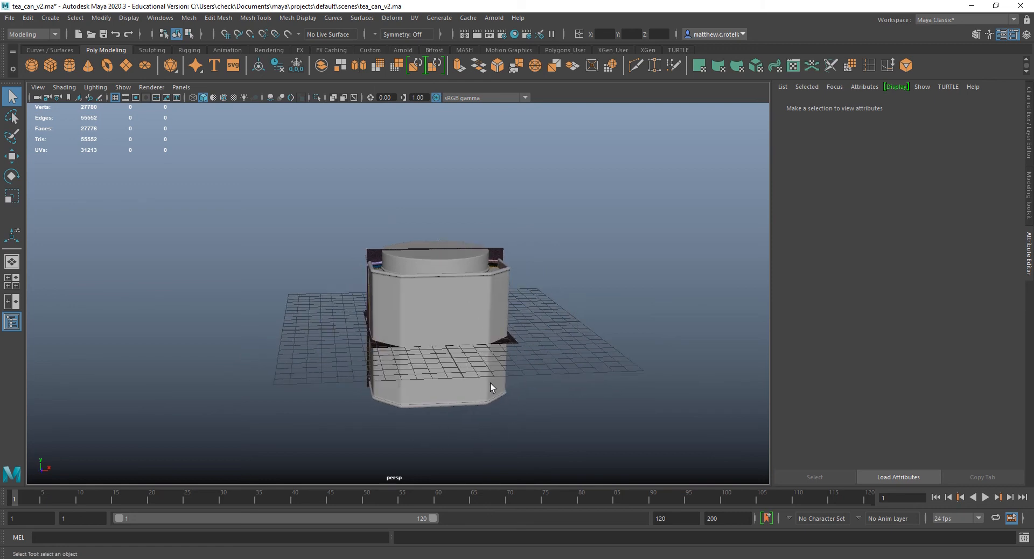